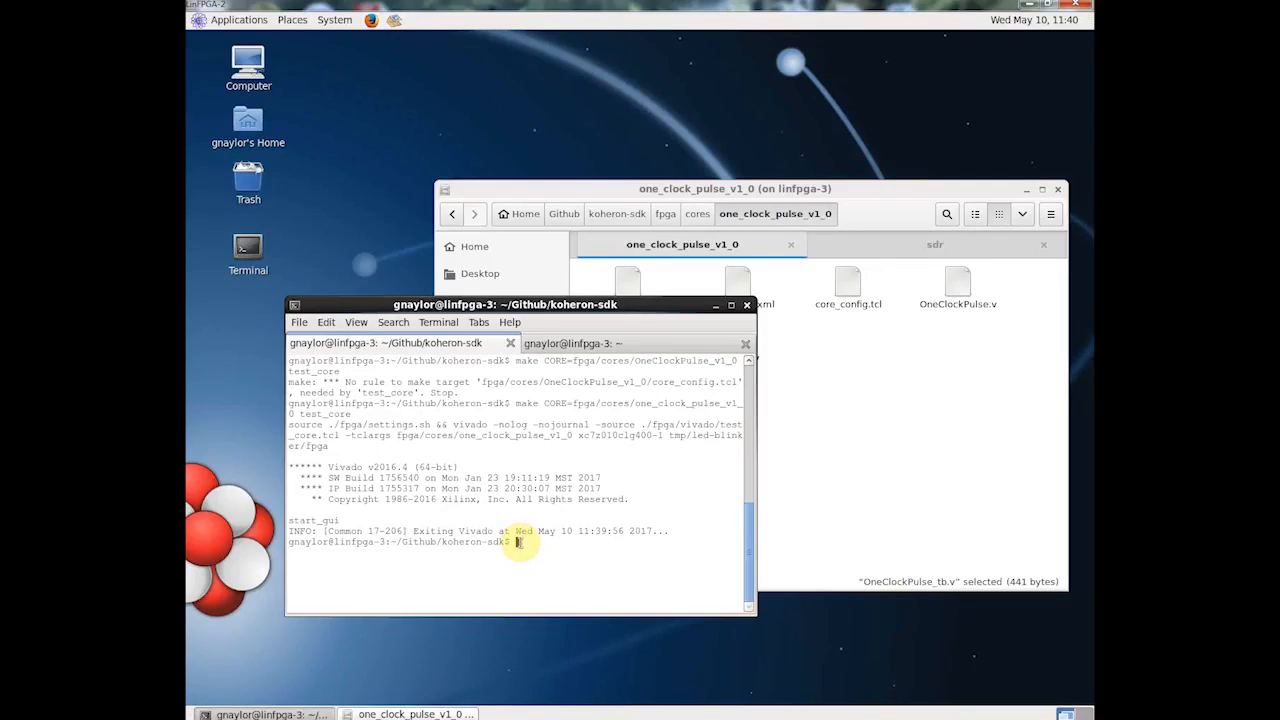
Step: Run make CONFIG=instruments/sdr/config.yml block_design in the koheron-sdk folder to open the SDR block design
{"action": "key", "text": "ctrl+r"}
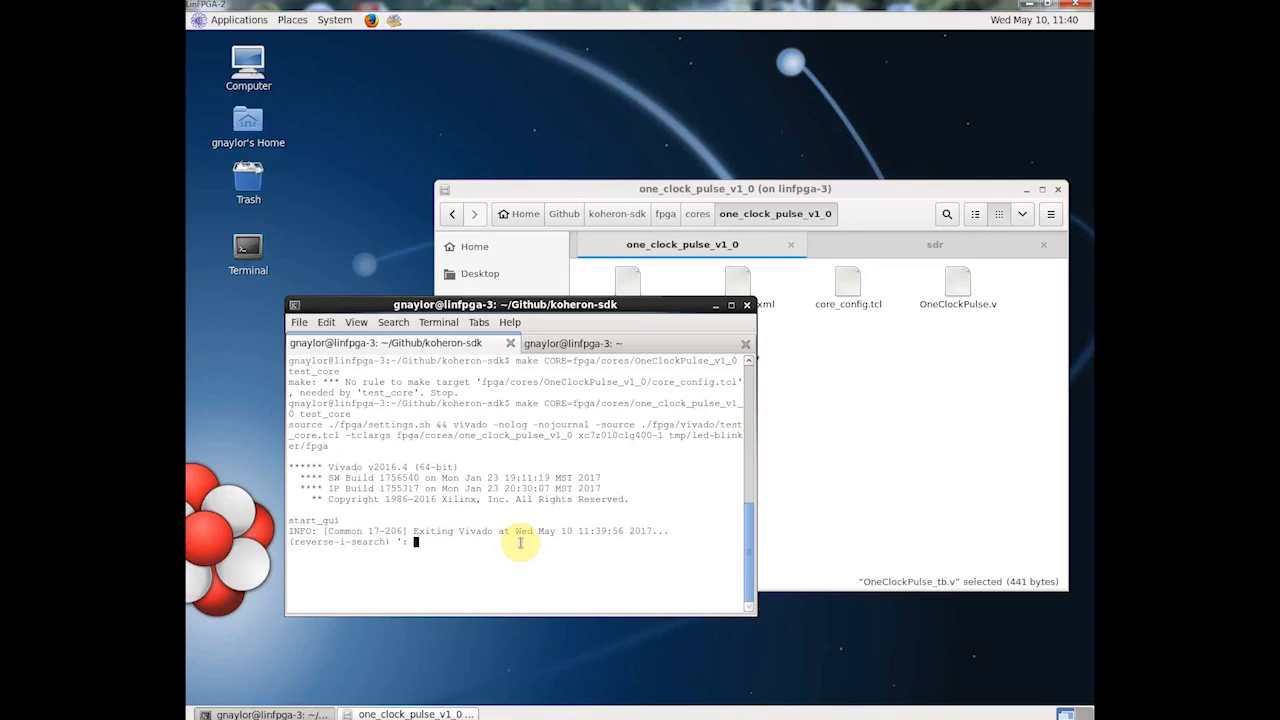
{"action": "key", "text": "Up"}
{"action": "key", "text": "Up"}
{"action": "key", "text": "Up"}
{"action": "type", "text": "block_desig"}
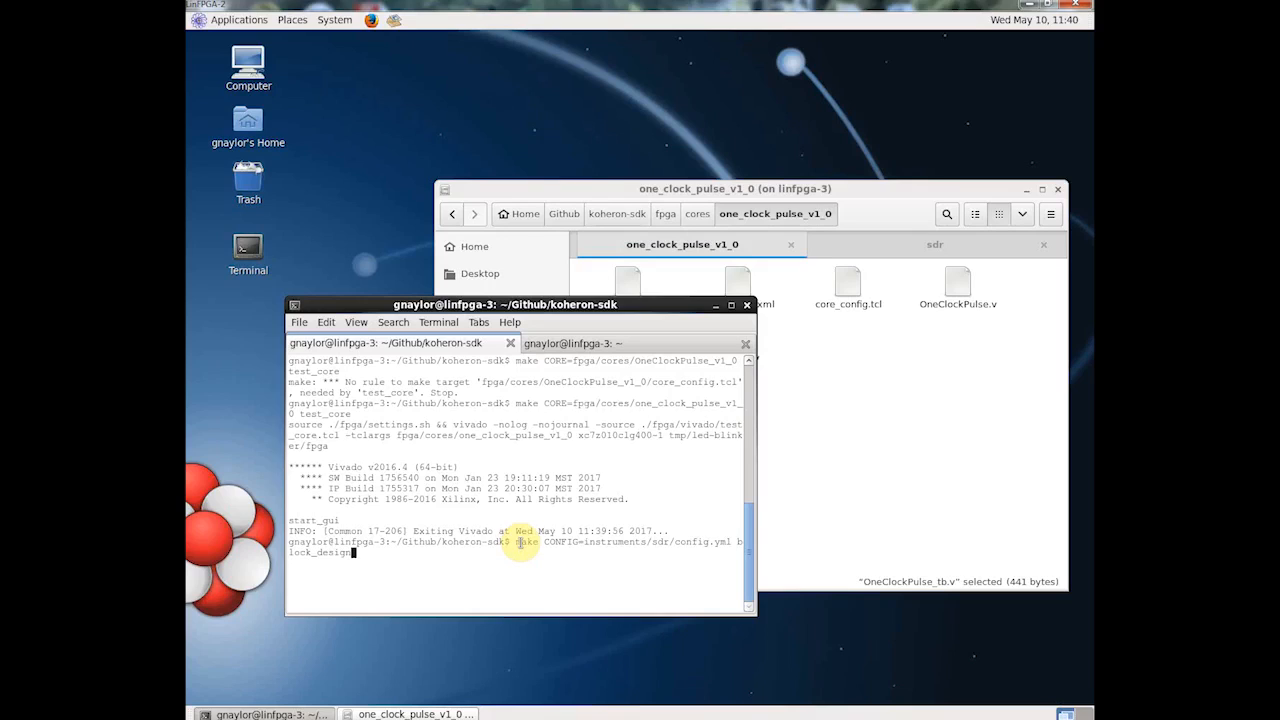
{"action": "type", "text": "n"}
{"action": "key", "text": "Return"}
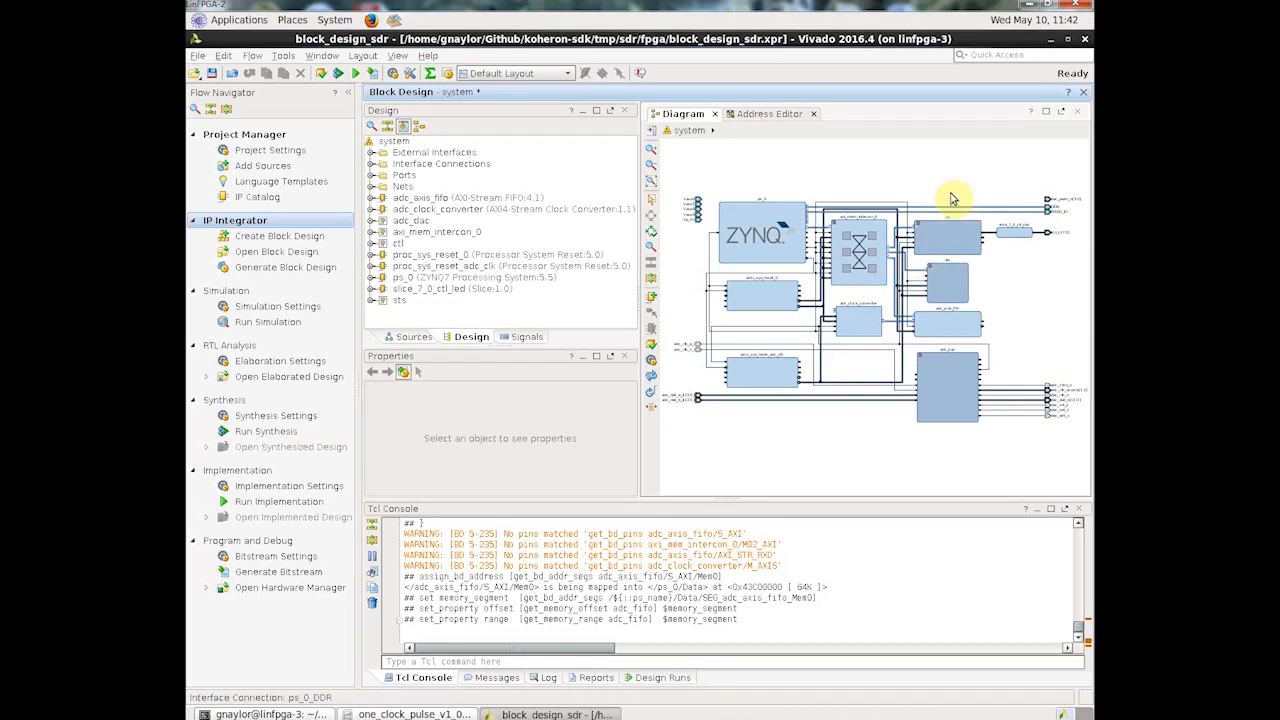
Step: Add a Multiplier IP block to the system block design
{"action": "left_click_drag", "start_coordinate": [913, 195], "coordinate": [1006, 316]}
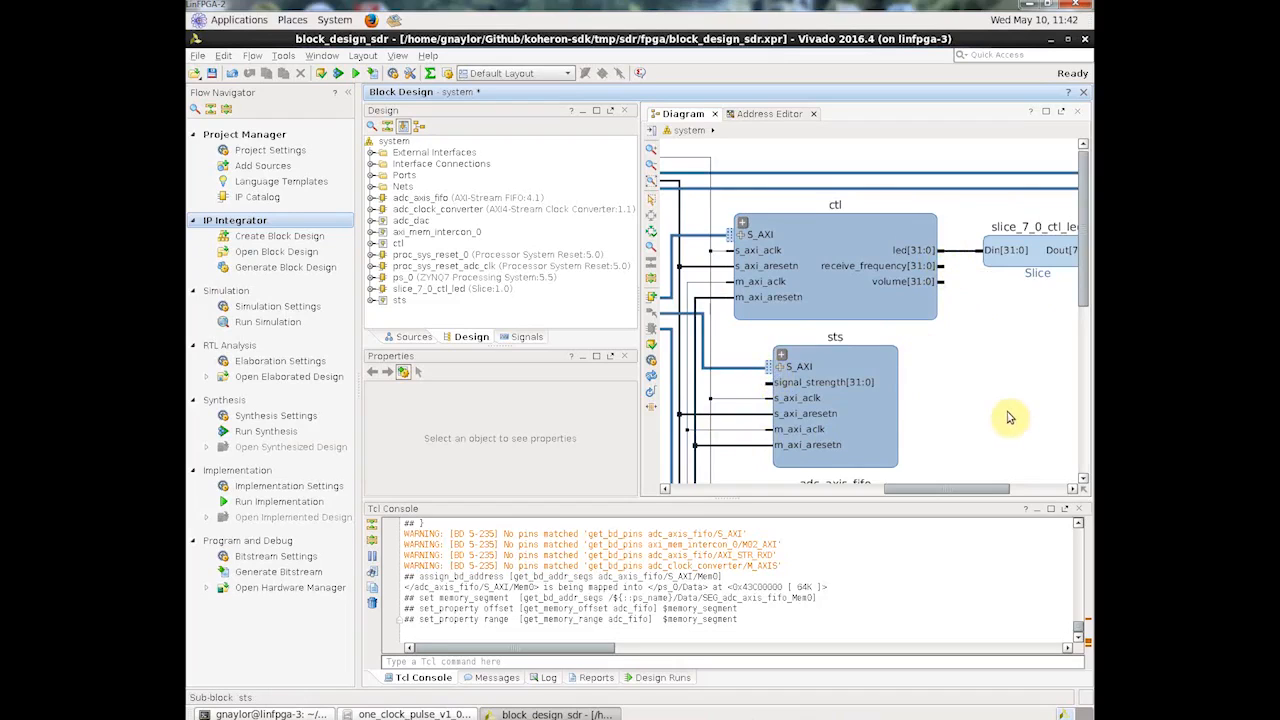
{"action": "left_click_drag", "start_coordinate": [1060, 471], "coordinate": [958, 386]}
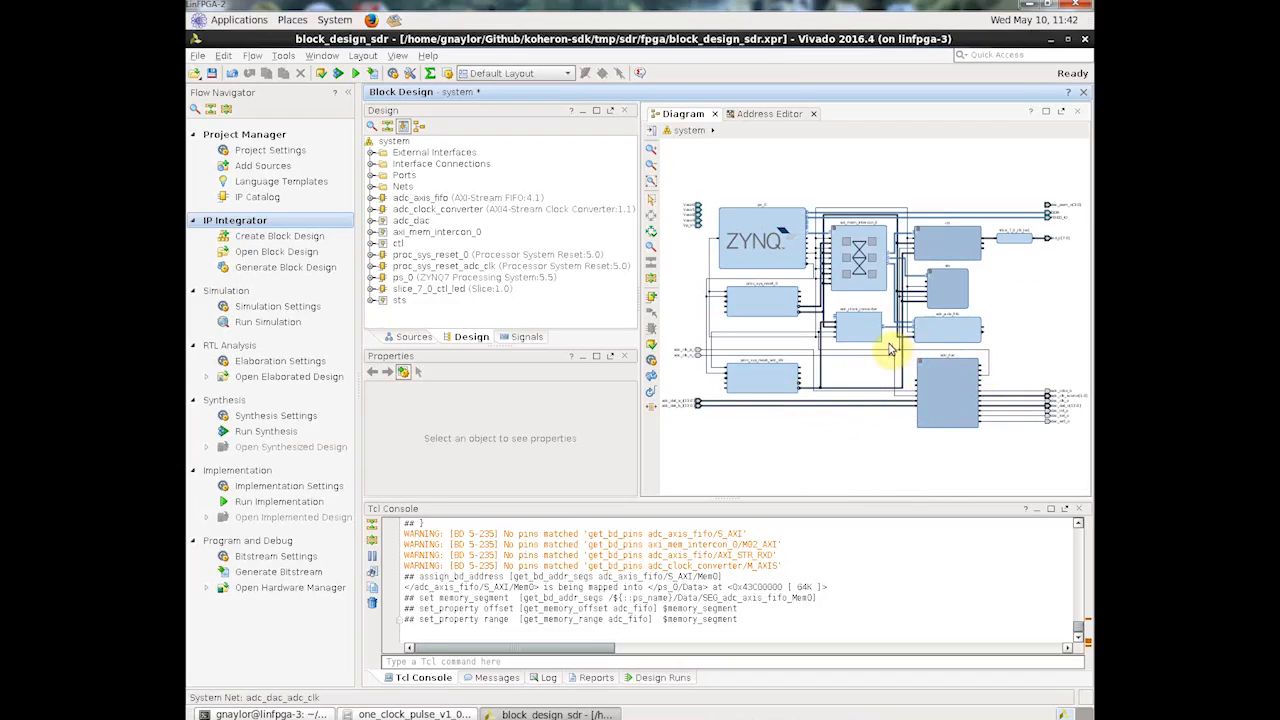
{"action": "left_click_drag", "start_coordinate": [890, 350], "coordinate": [1002, 456]}
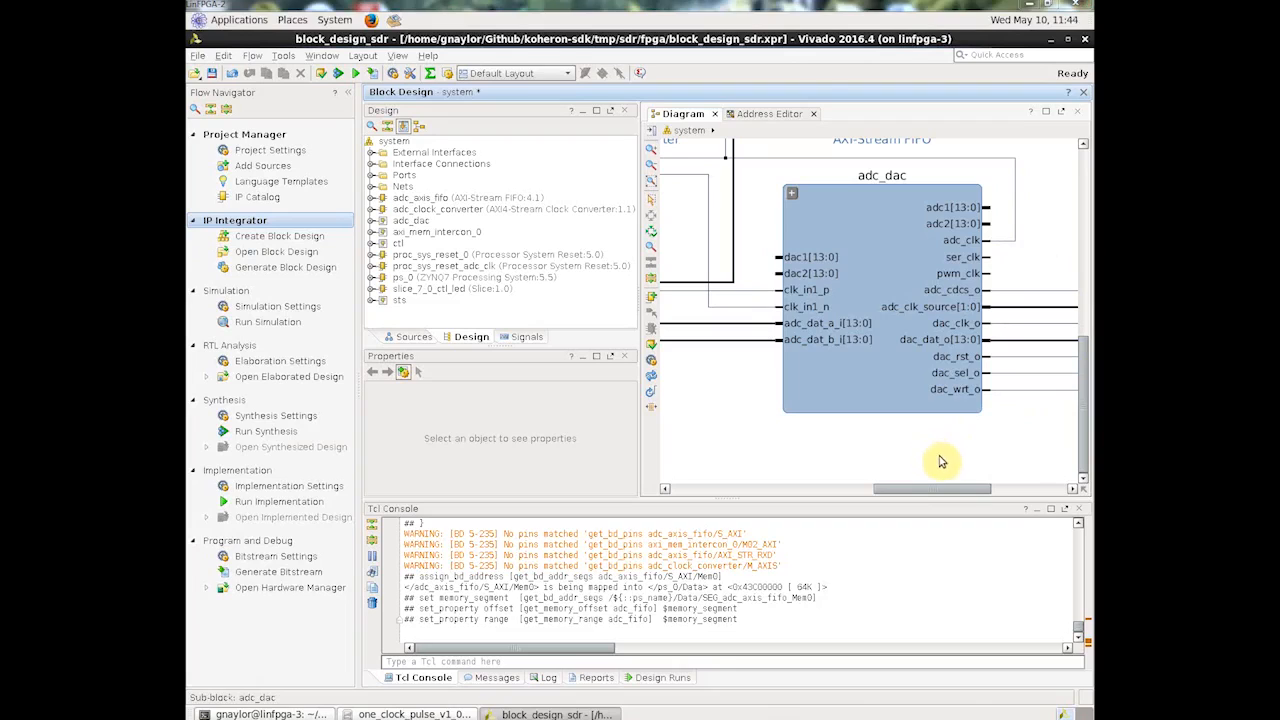
{"action": "left_click_drag", "start_coordinate": [897, 449], "coordinate": [868, 425]}
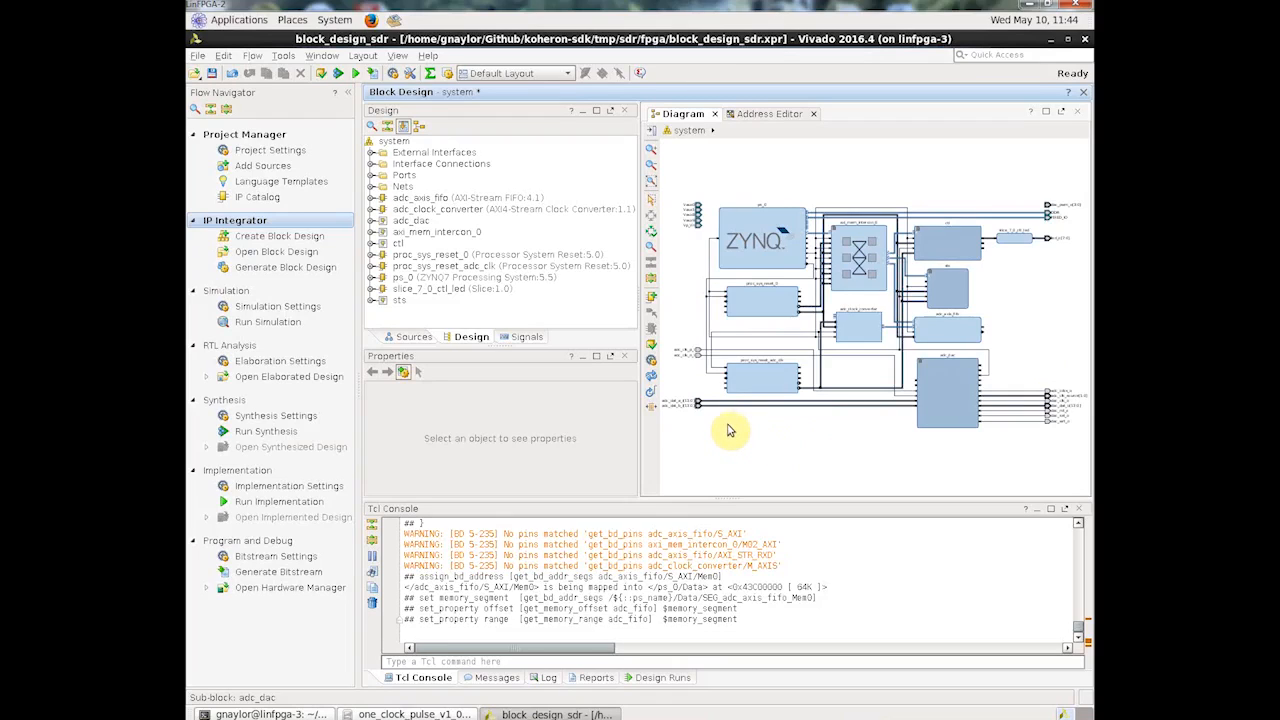
{"action": "left_click", "coordinate": [652, 300]}
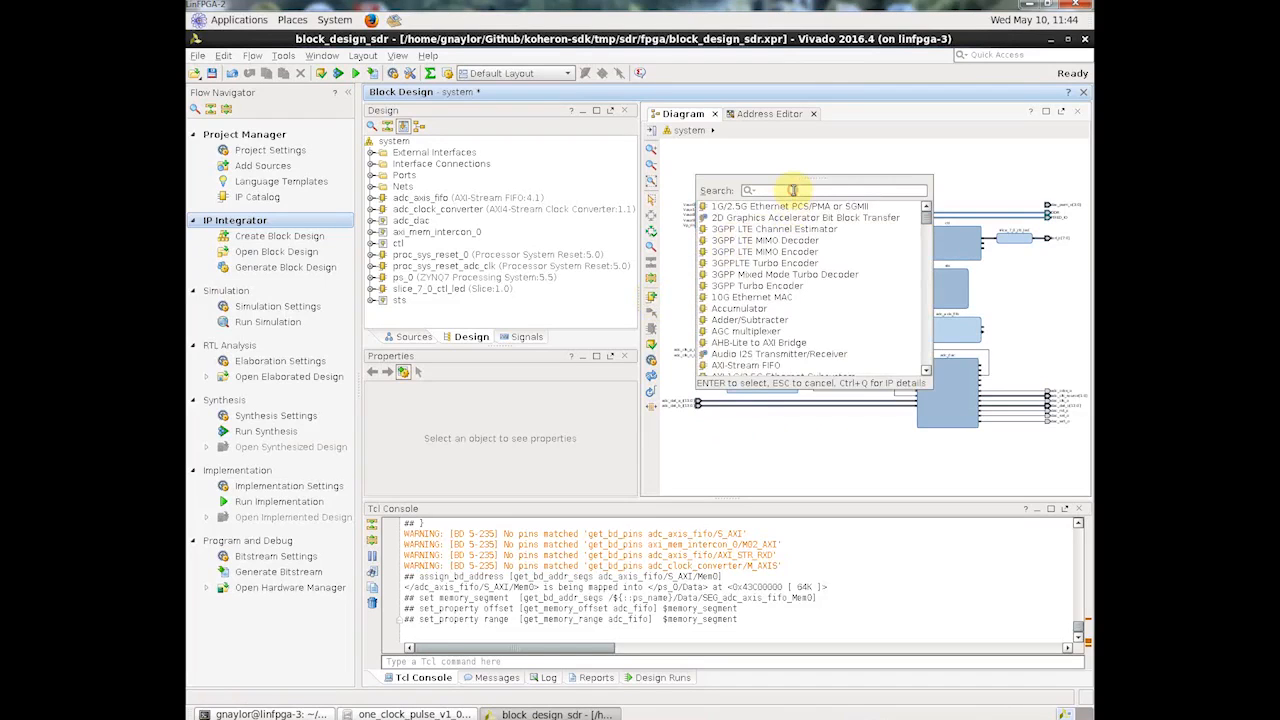
{"action": "type", "text": "mul"}
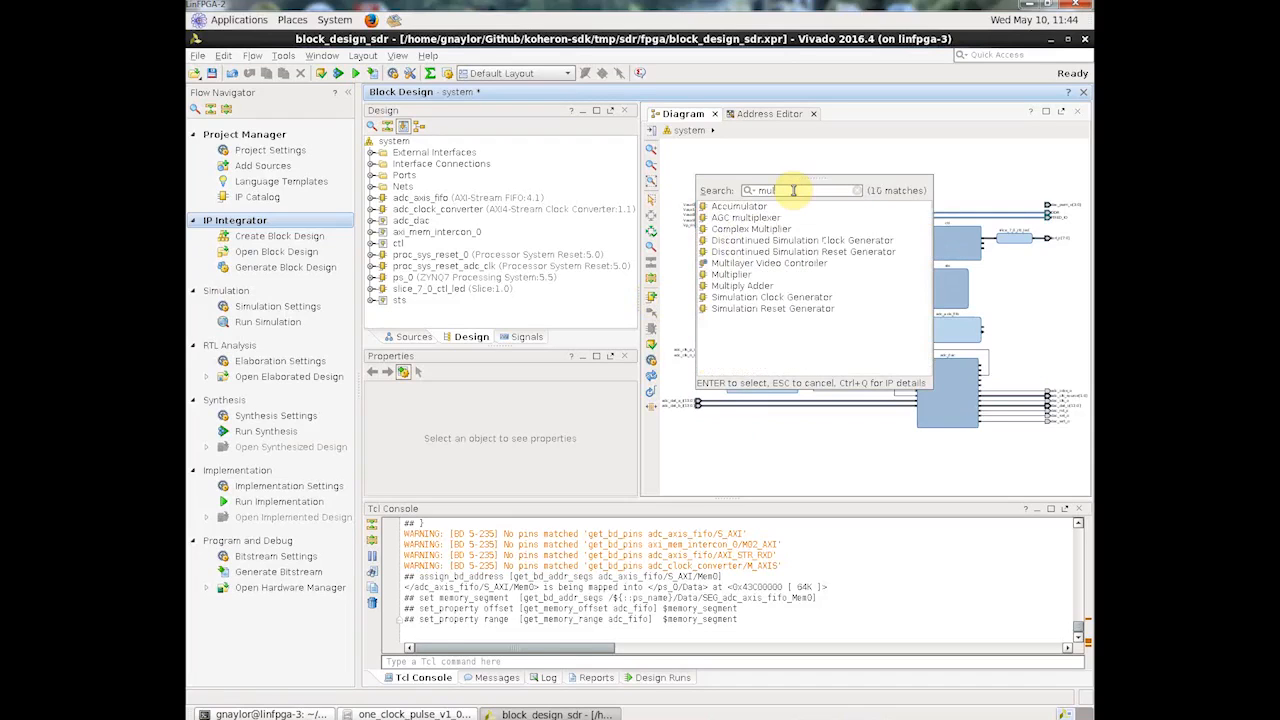
{"action": "type", "text": "tip"}
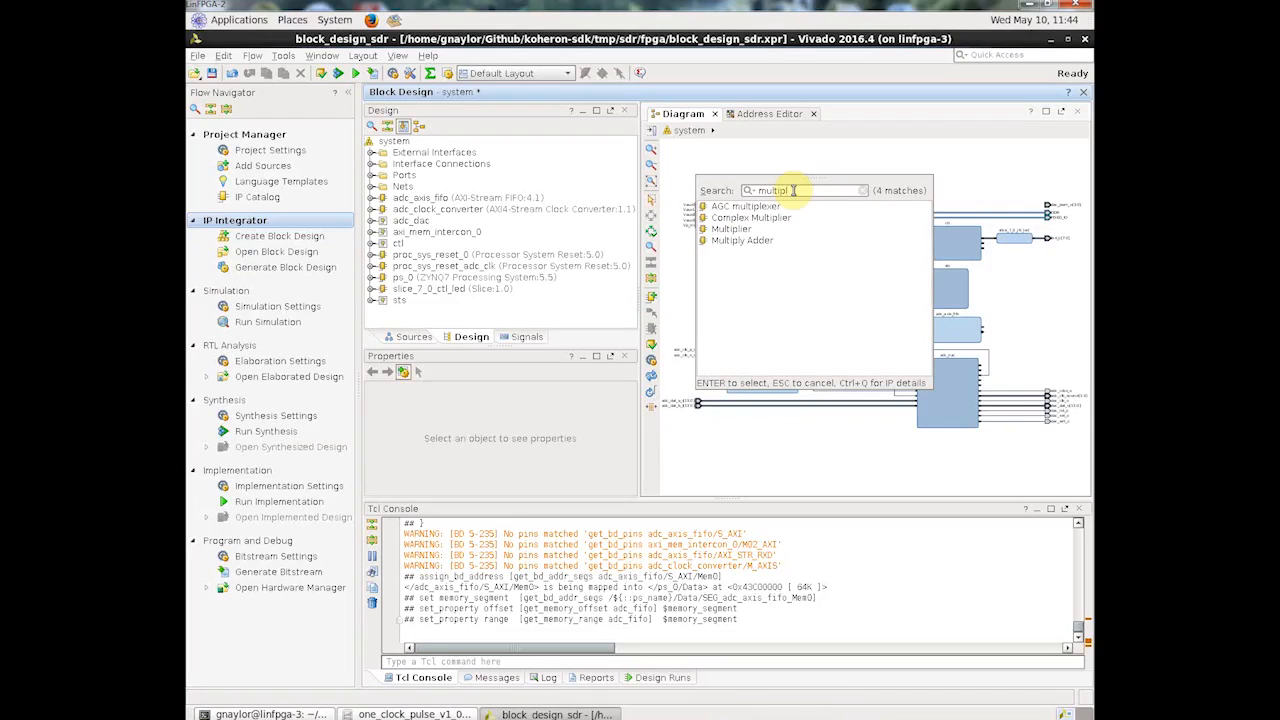
{"action": "type", "text": "l"}
{"action": "double_click", "coordinate": [743, 229]}
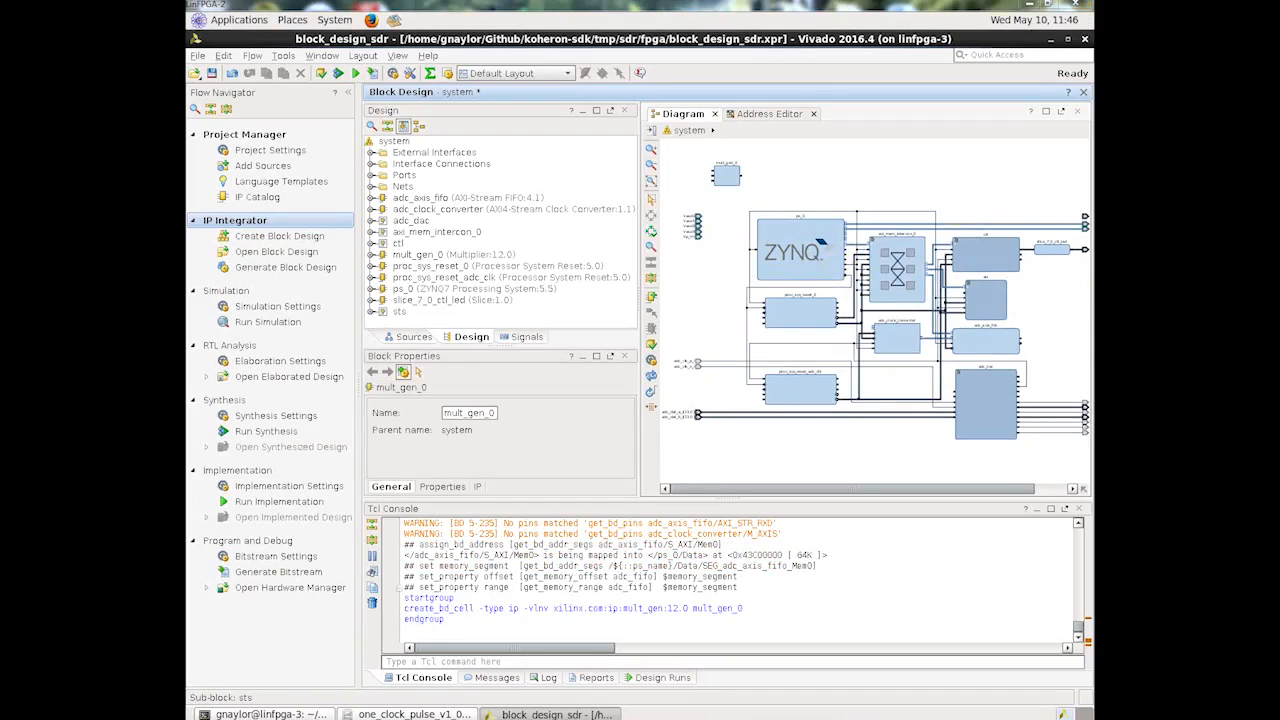
Step: Customize the multiplier with manual signed inputs, setting the A width to 14 and the B width to 16
{"action": "left_click", "coordinate": [681, 146]}
{"action": "left_click_drag", "start_coordinate": [681, 146], "coordinate": [836, 224]}
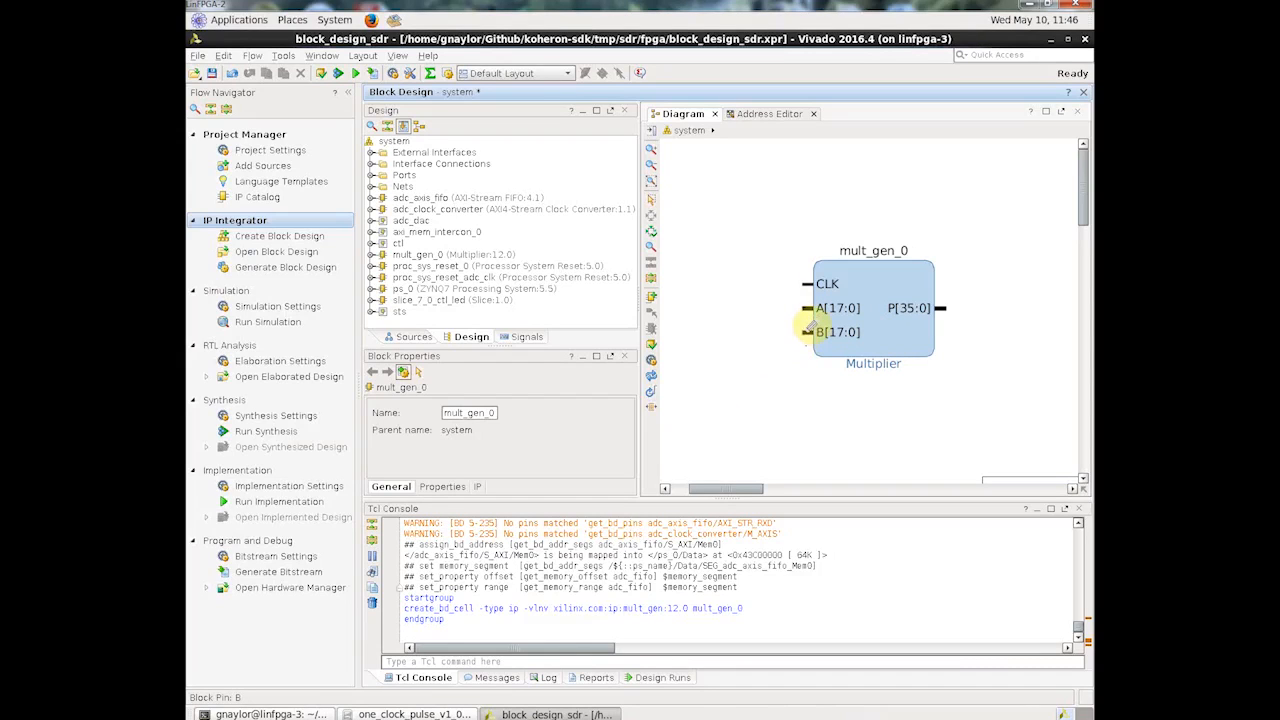
{"action": "double_click", "coordinate": [883, 338]}
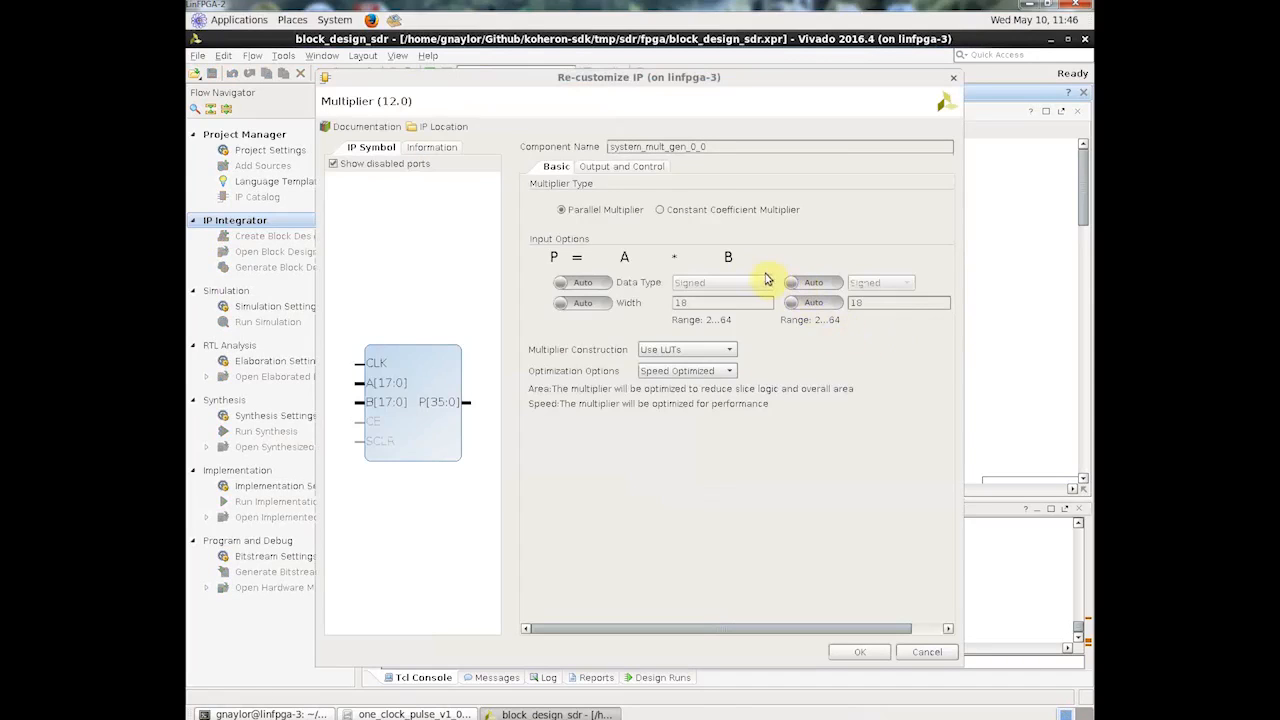
{"action": "left_click", "coordinate": [607, 283]}
{"action": "left_click", "coordinate": [605, 303]}
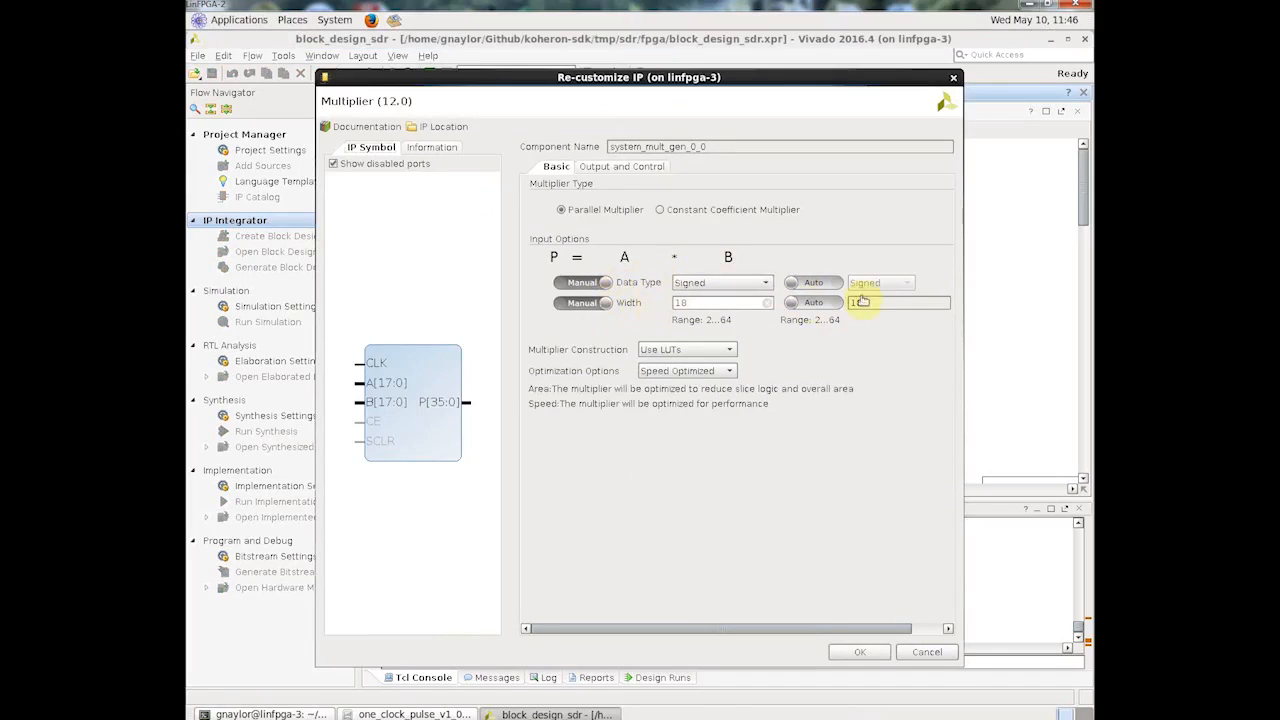
{"action": "left_click", "coordinate": [836, 283]}
{"action": "left_click", "coordinate": [836, 303]}
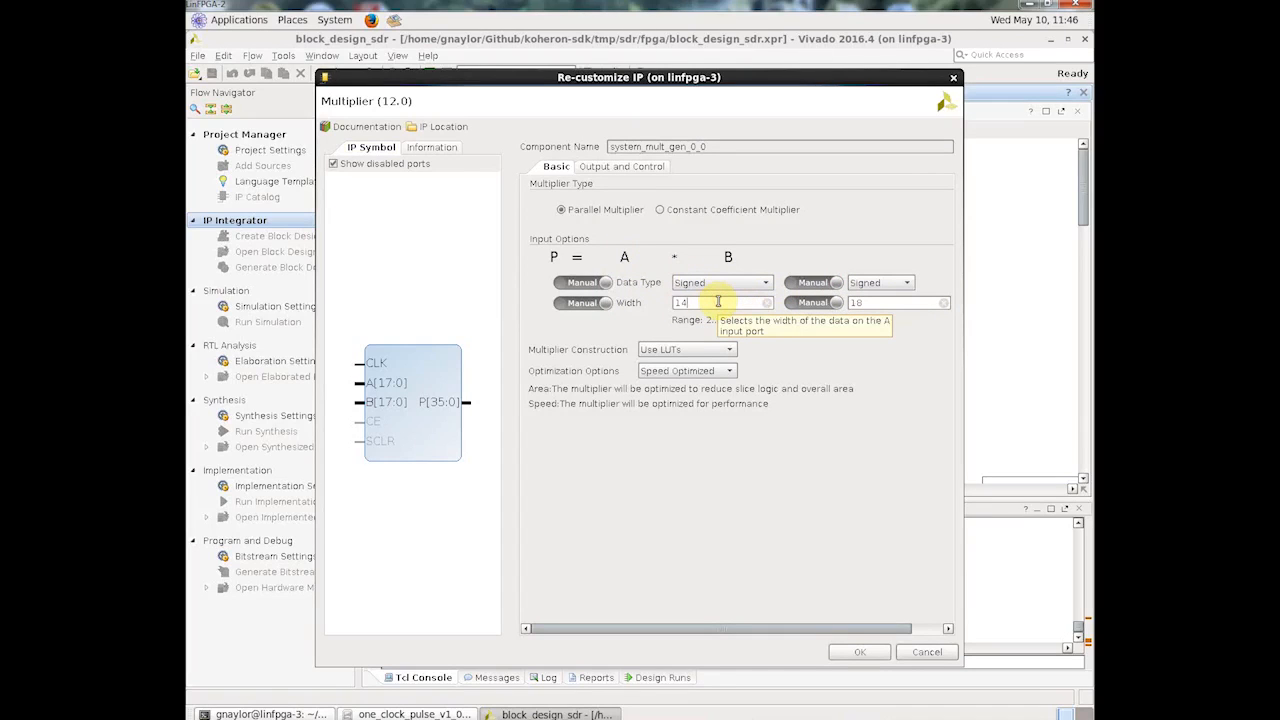
{"action": "left_click", "coordinate": [870, 301]}
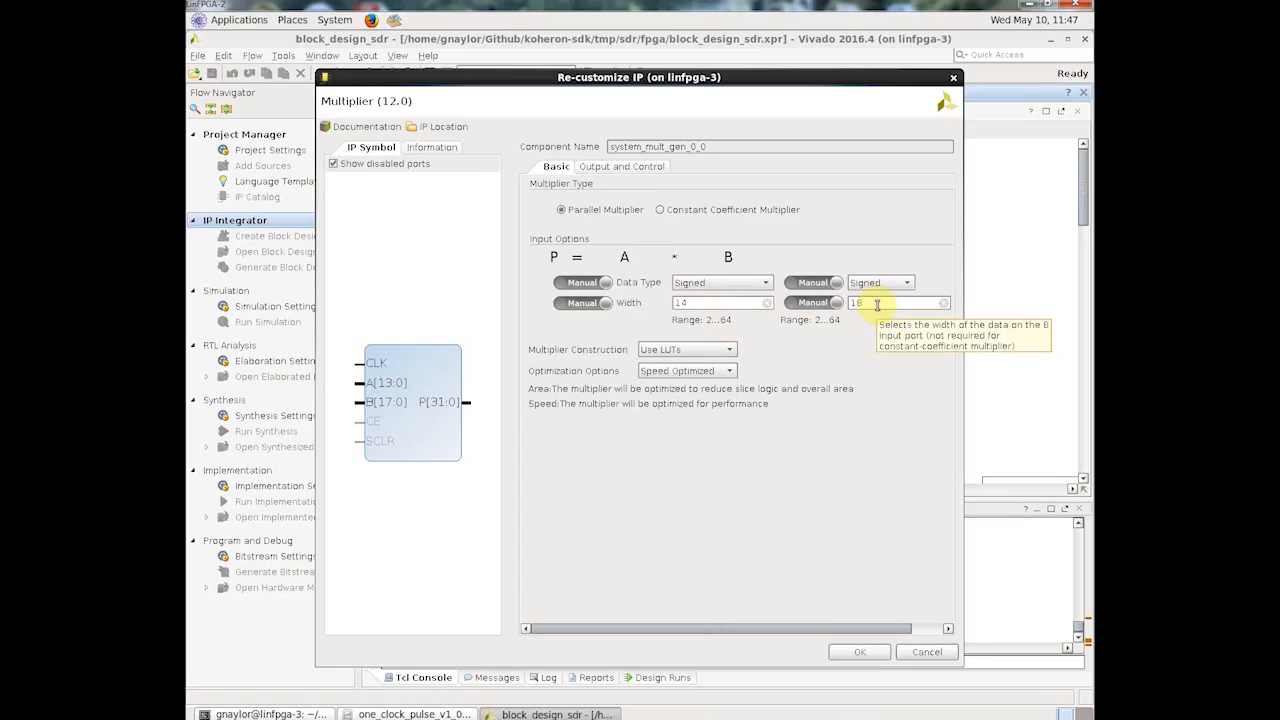
{"action": "key", "text": "BackSpace"}
{"action": "type", "text": "6"}
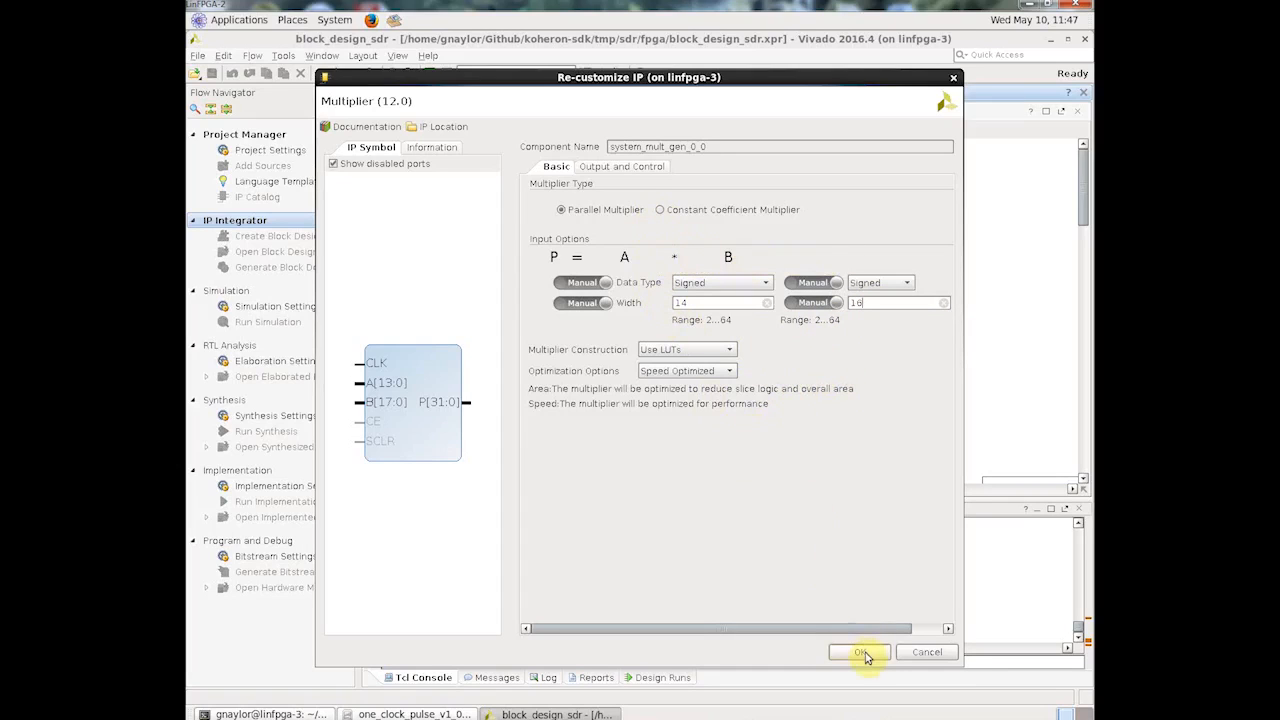
{"action": "left_click", "coordinate": [858, 655]}
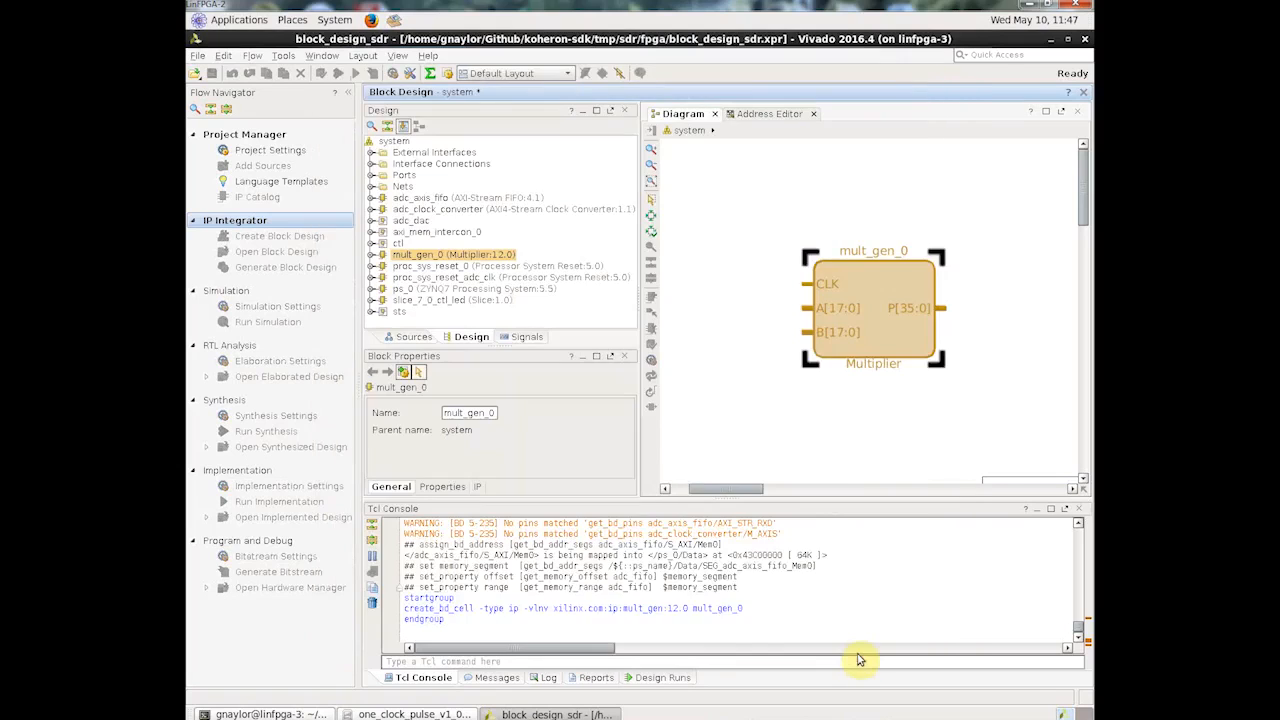
{"action": "left_click", "coordinate": [806, 430]}
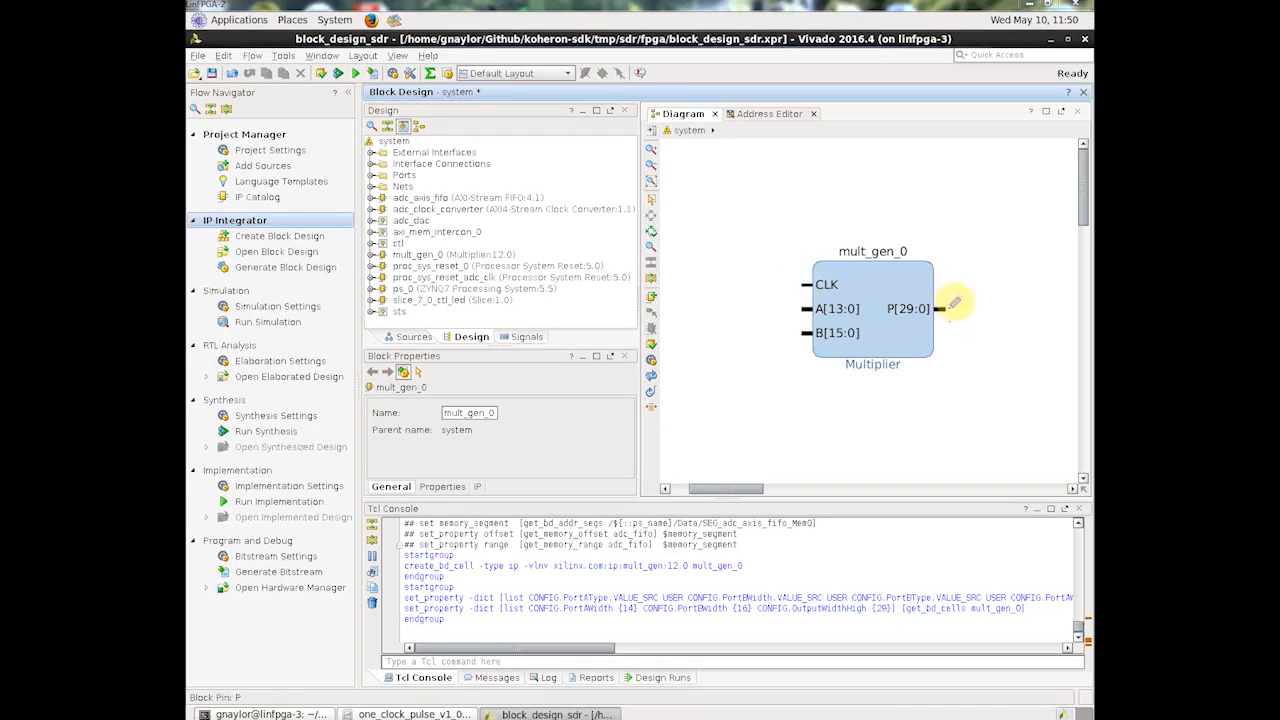
Step: Add a CIC Compiler IP block to the block design and reposition it in the diagram
{"action": "left_click_drag", "start_coordinate": [743, 489], "coordinate": [762, 490]}
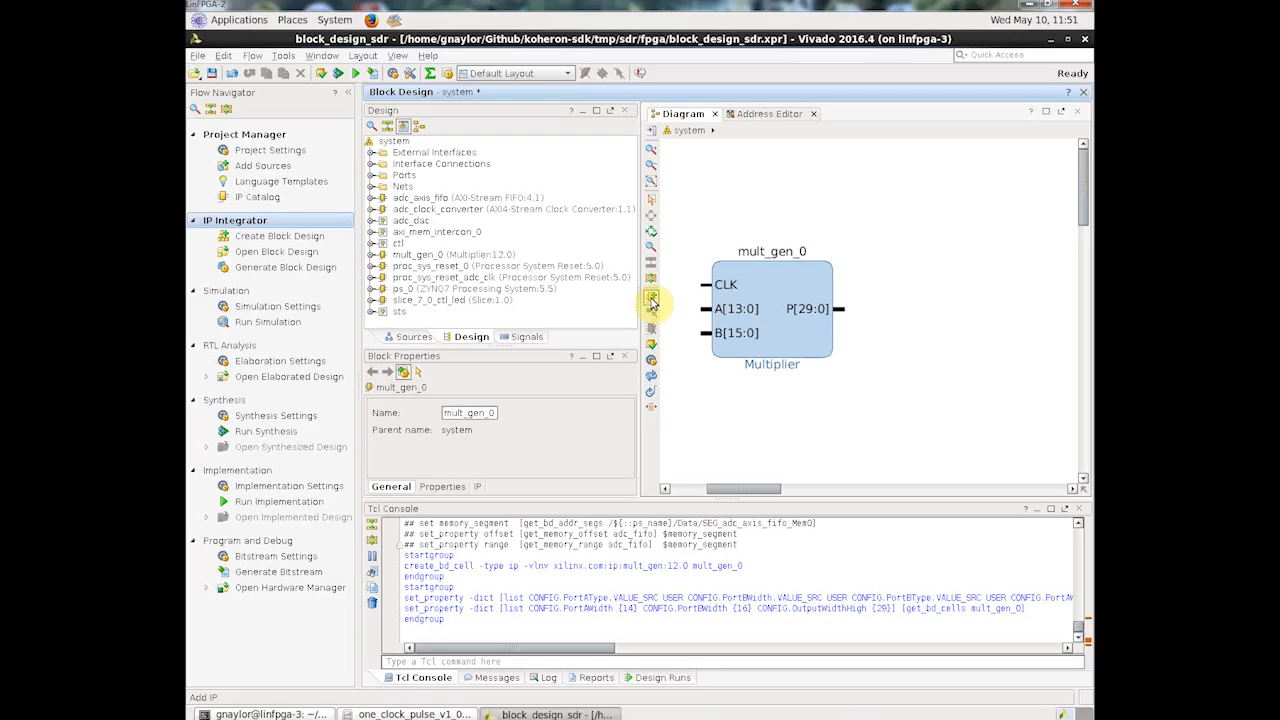
{"action": "left_click", "coordinate": [651, 300]}
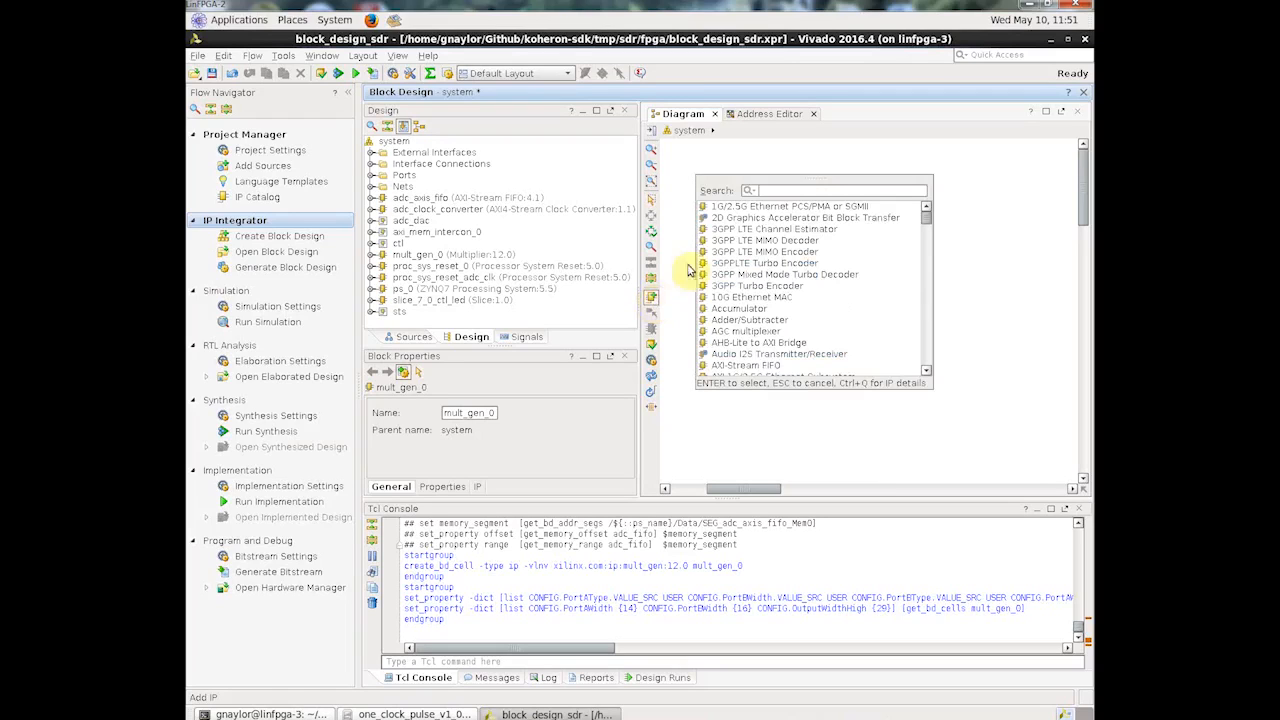
{"action": "type", "text": "cic"}
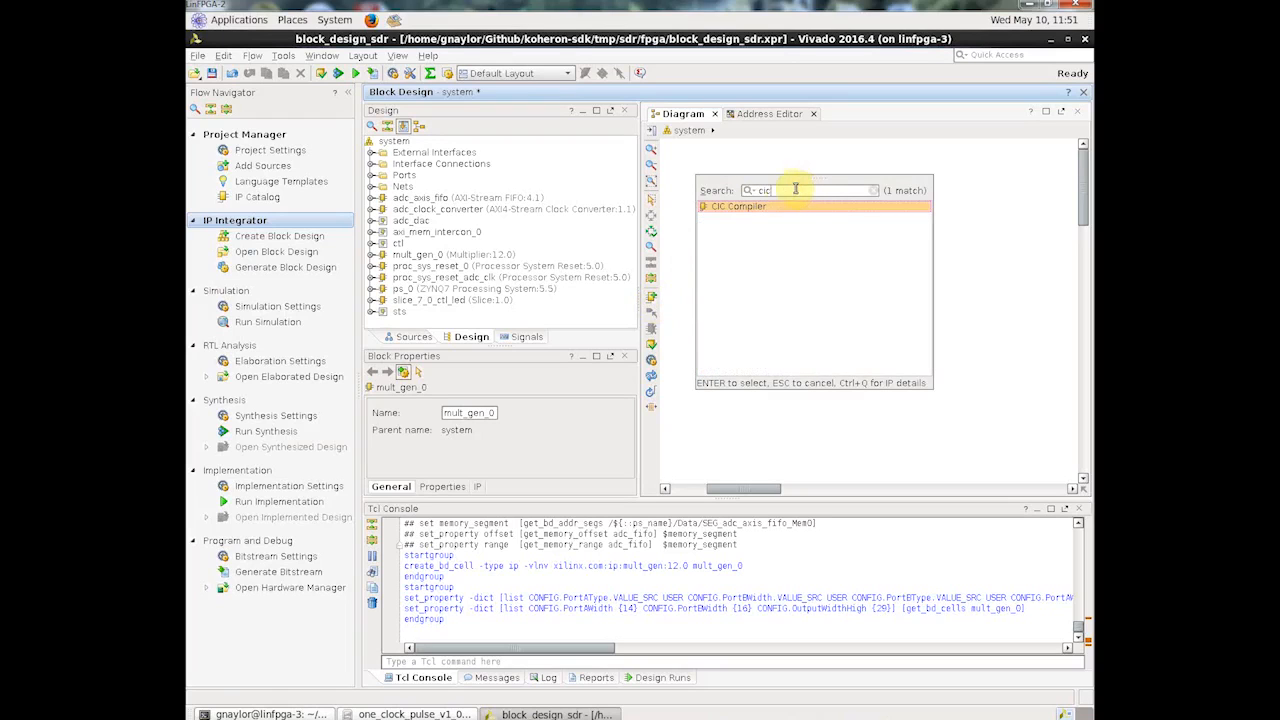
{"action": "double_click", "coordinate": [731, 207]}
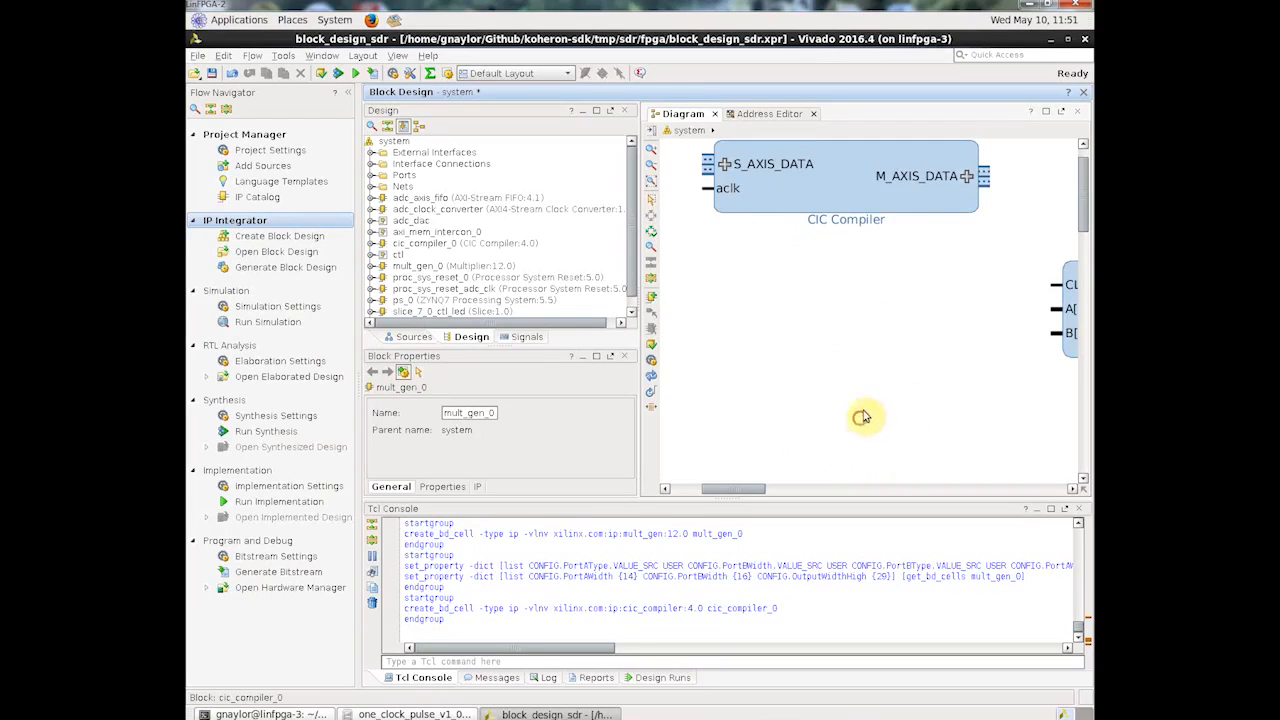
{"action": "scroll", "coordinate": [894, 380], "scroll_direction": "down", "scroll_amount": 1}
{"action": "scroll", "coordinate": [916, 375], "scroll_direction": "down", "scroll_amount": 1}
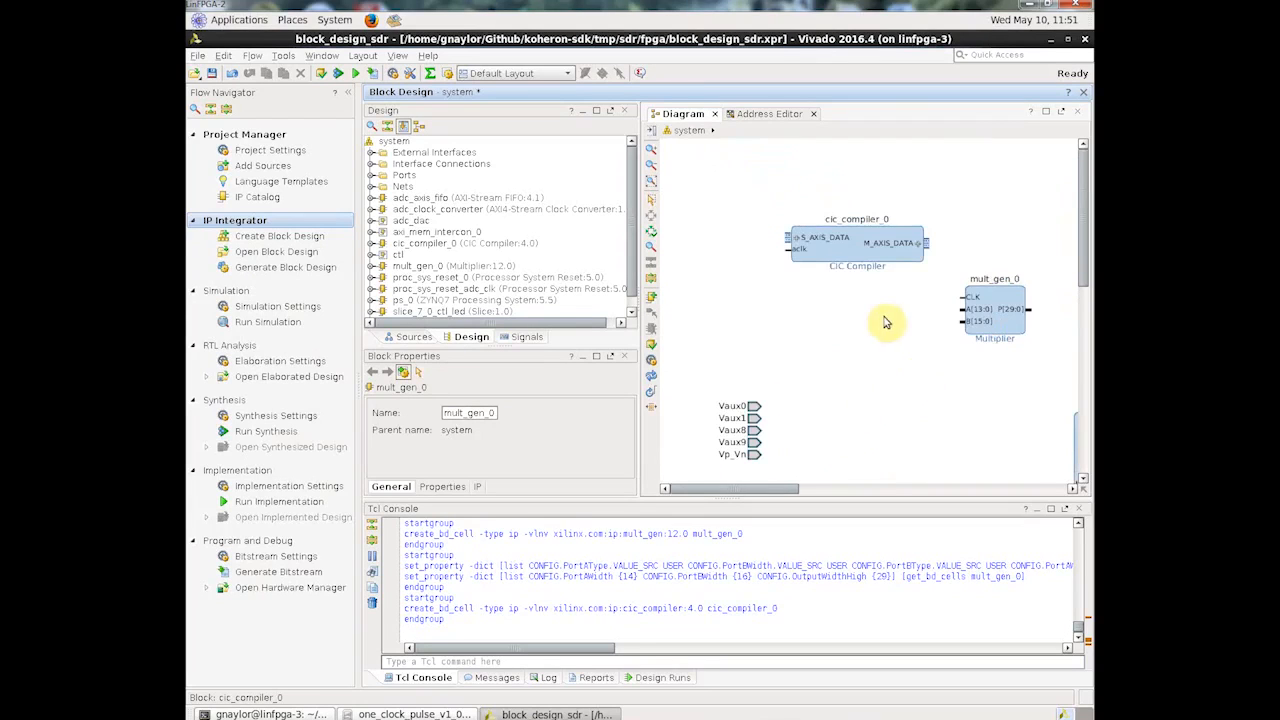
{"action": "left_click_drag", "start_coordinate": [843, 246], "coordinate": [880, 306]}
Step: Customize the CIC Compiler as a Decimation filter with a fixed rate of 651
{"action": "double_click", "coordinate": [942, 321]}
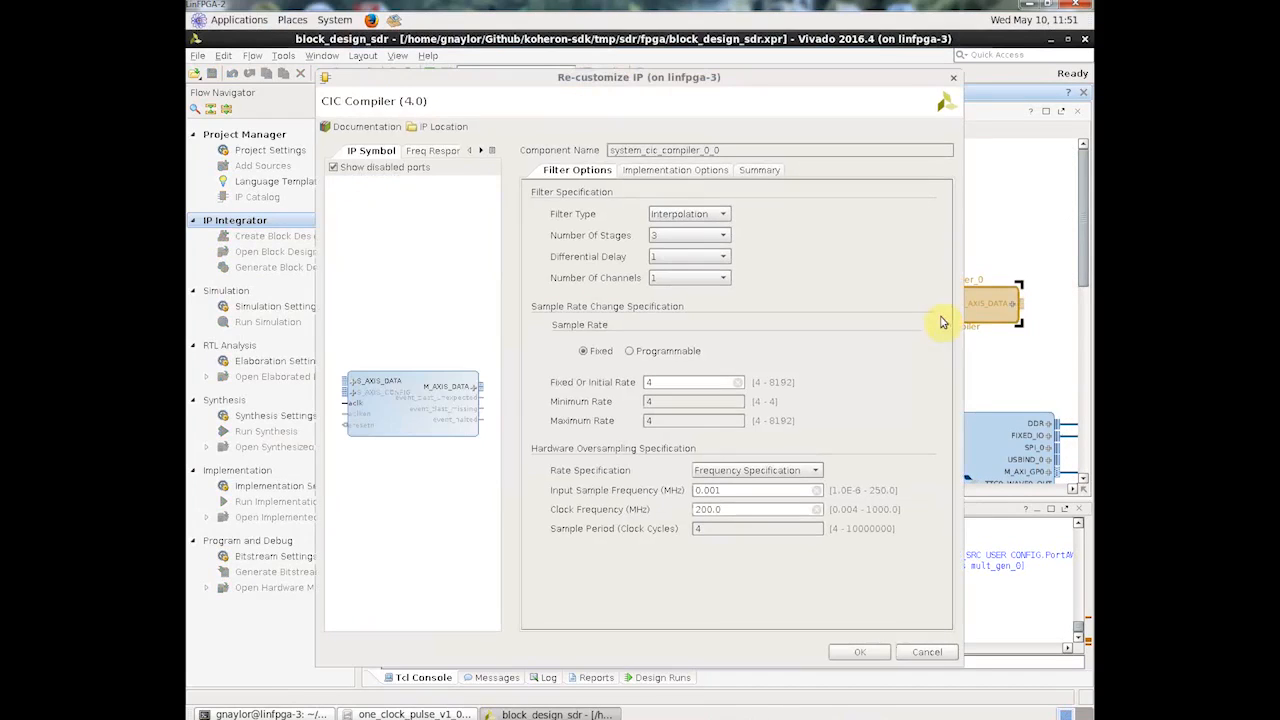
{"action": "left_click", "coordinate": [726, 213]}
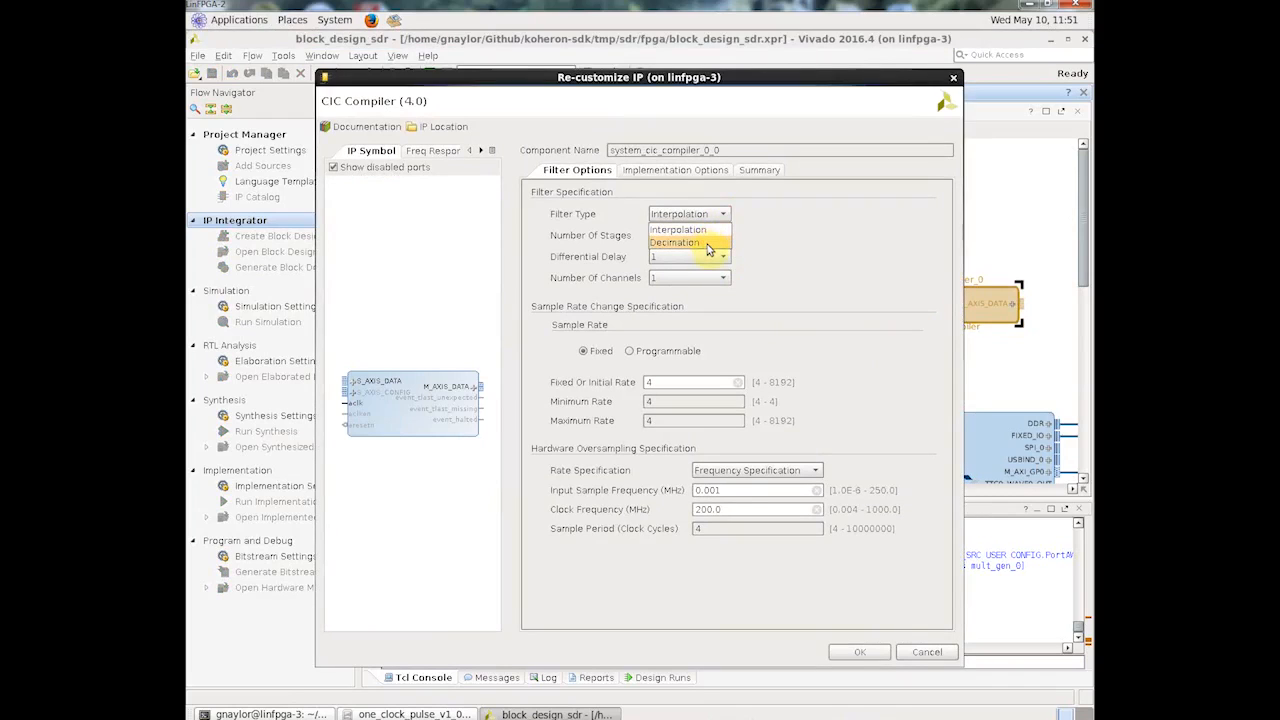
{"action": "left_click", "coordinate": [707, 242]}
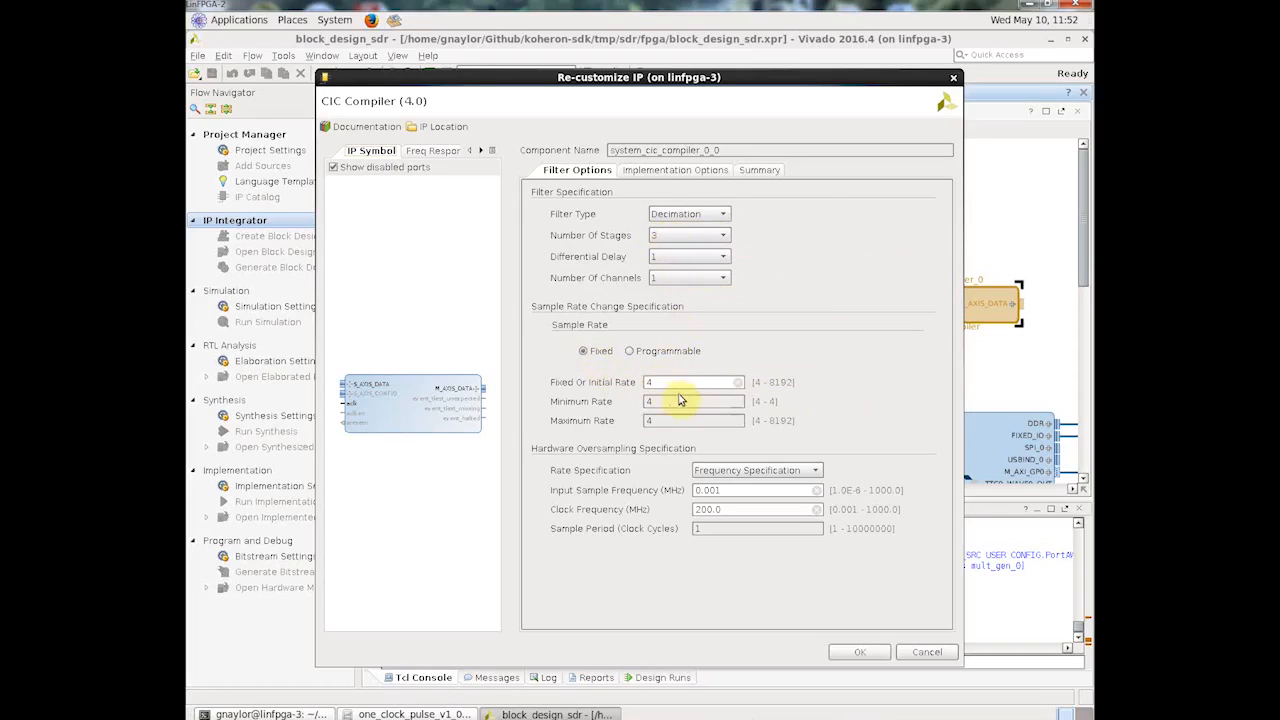
{"action": "left_click_drag", "start_coordinate": [678, 383], "coordinate": [630, 382]}
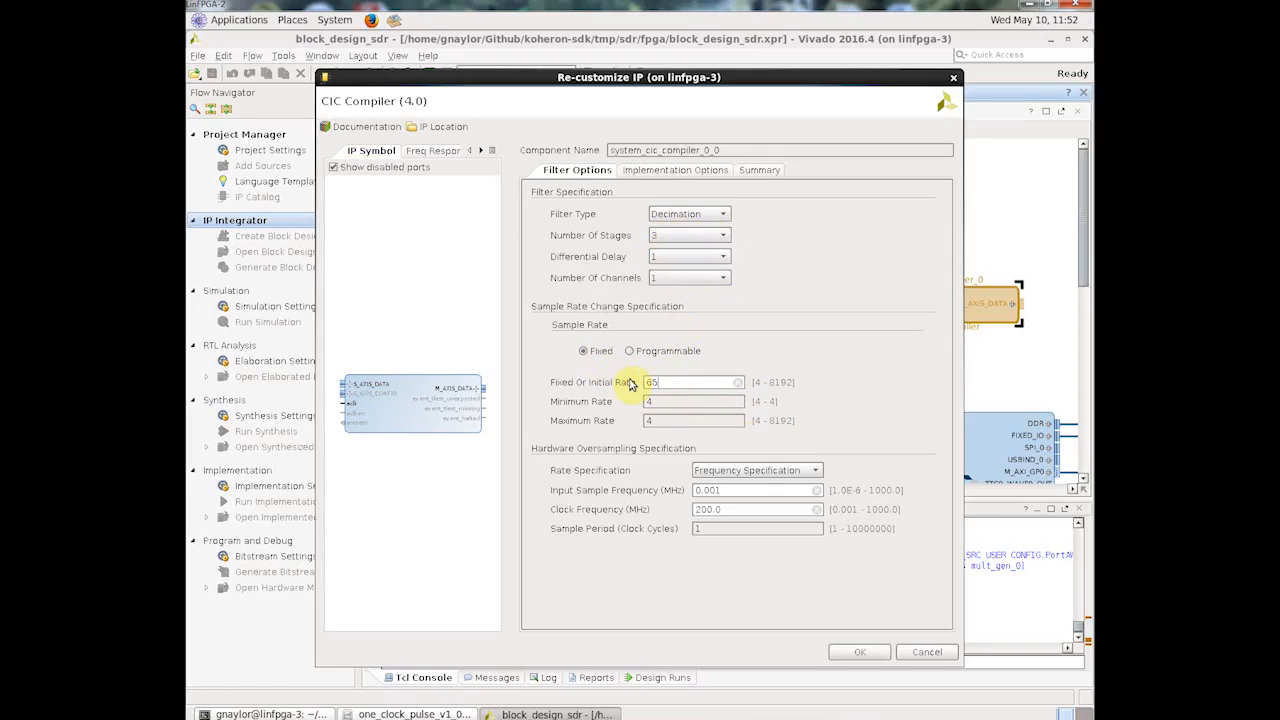
{"action": "type", "text": "651"}
{"action": "left_click", "coordinate": [686, 404]}
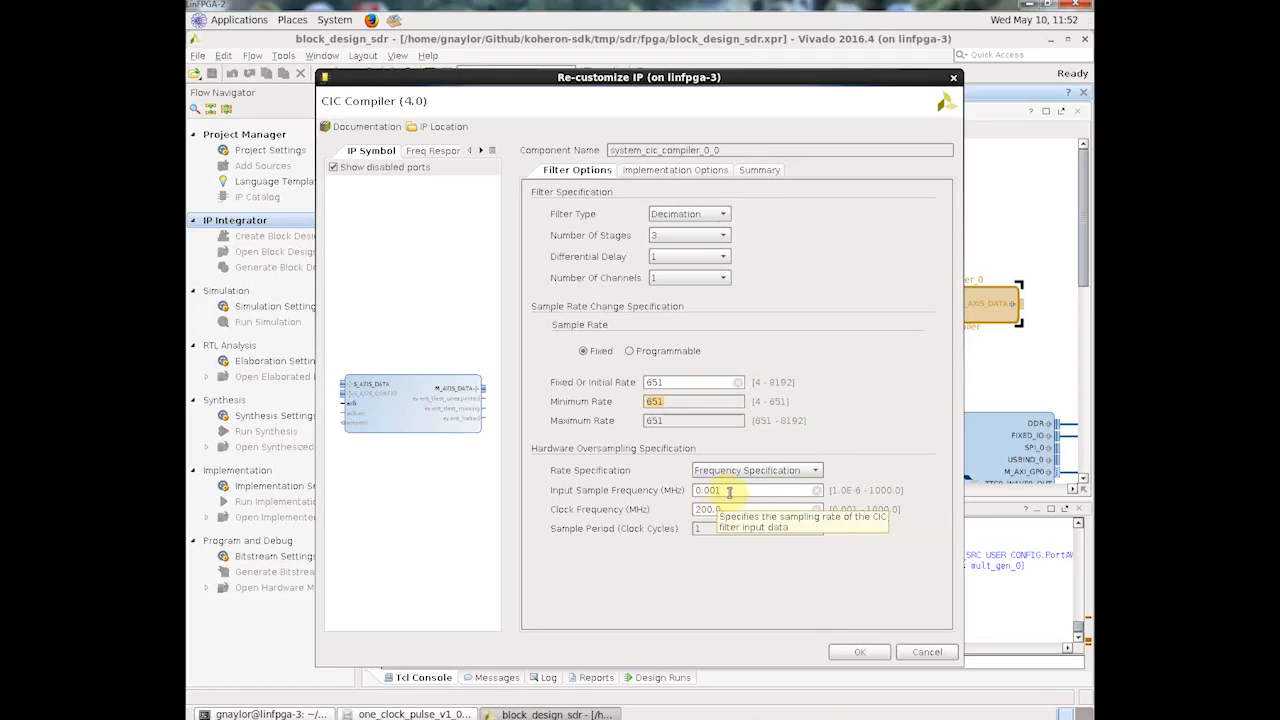
Step: Set the CIC filter's input sample frequency and clock frequency both to 125 MHz
{"action": "left_click", "coordinate": [728, 490]}
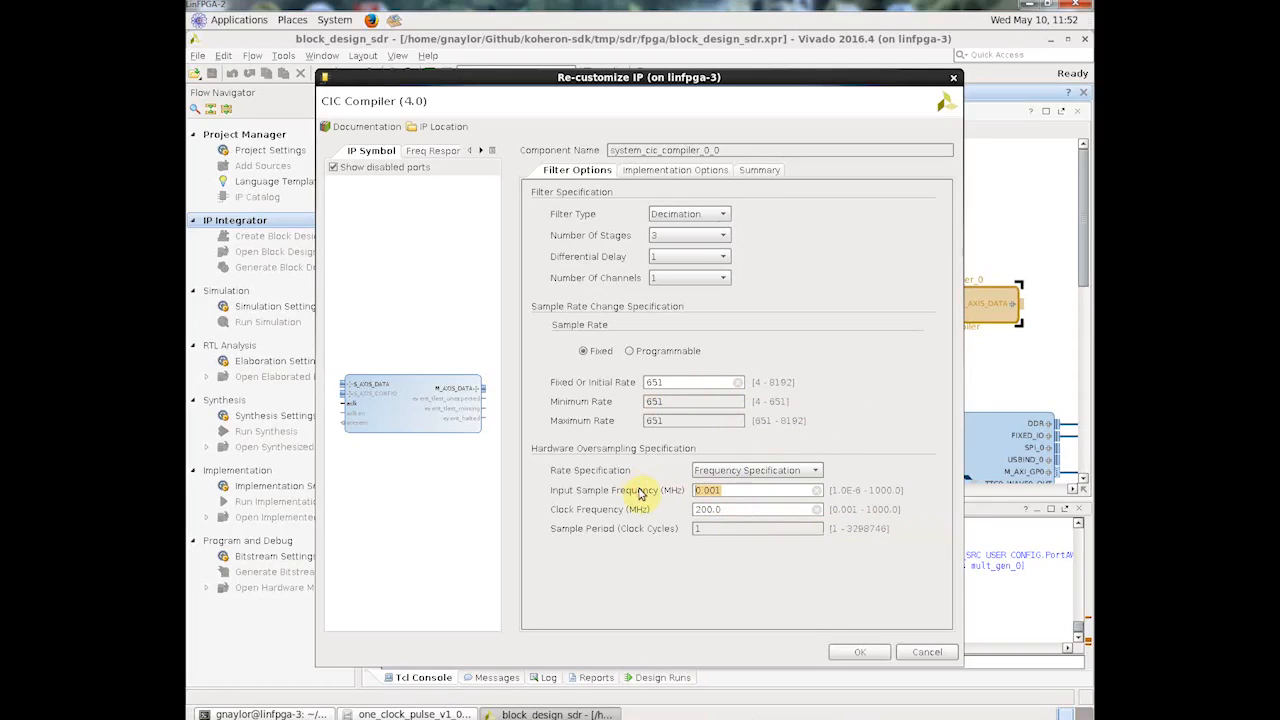
{"action": "type", "text": "125"}
{"action": "left_click", "coordinate": [741, 510]}
{"action": "left_click_drag", "start_coordinate": [741, 510], "coordinate": [671, 507]}
{"action": "type", "text": "125"}
Step: Set the CIC input data width to 16, quantization to Truncation and output data width to 32, and review the summary
{"action": "left_click", "coordinate": [686, 173]}
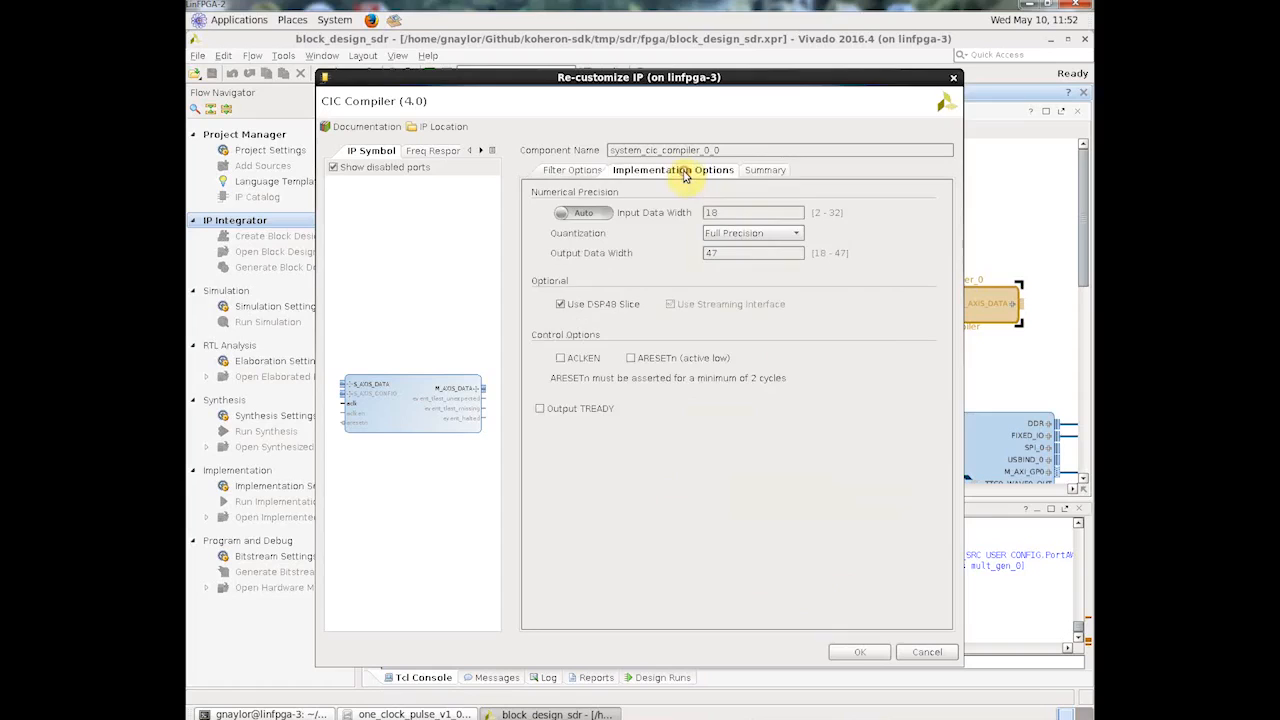
{"action": "left_click", "coordinate": [608, 215]}
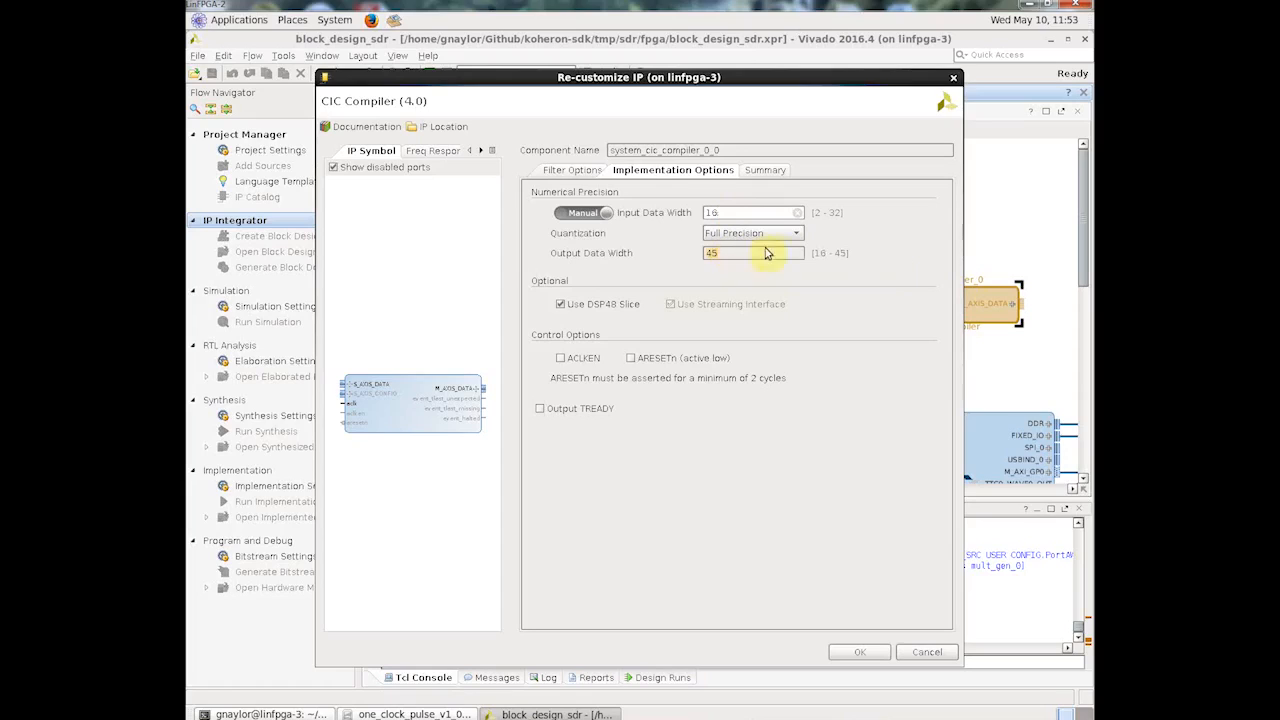
{"action": "left_click", "coordinate": [796, 232]}
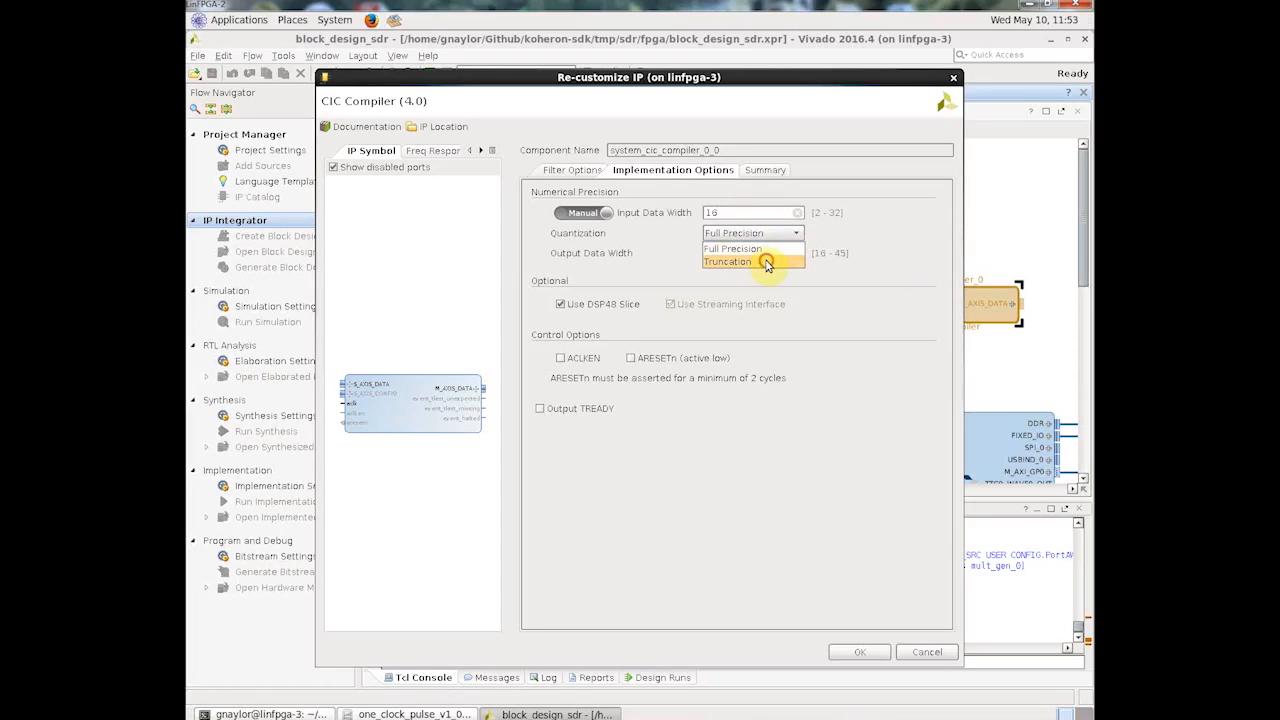
{"action": "left_click", "coordinate": [766, 262]}
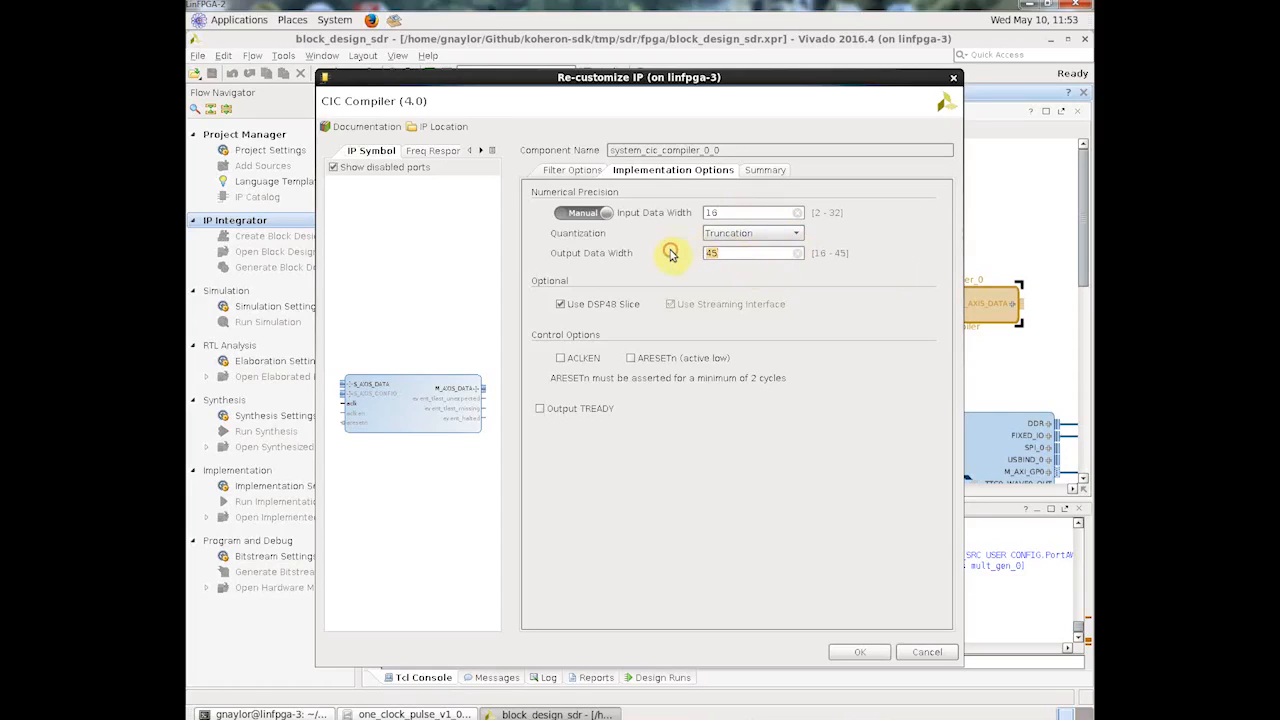
{"action": "key", "text": "BackSpace"}
{"action": "type", "text": "32"}
{"action": "left_click", "coordinate": [757, 172]}
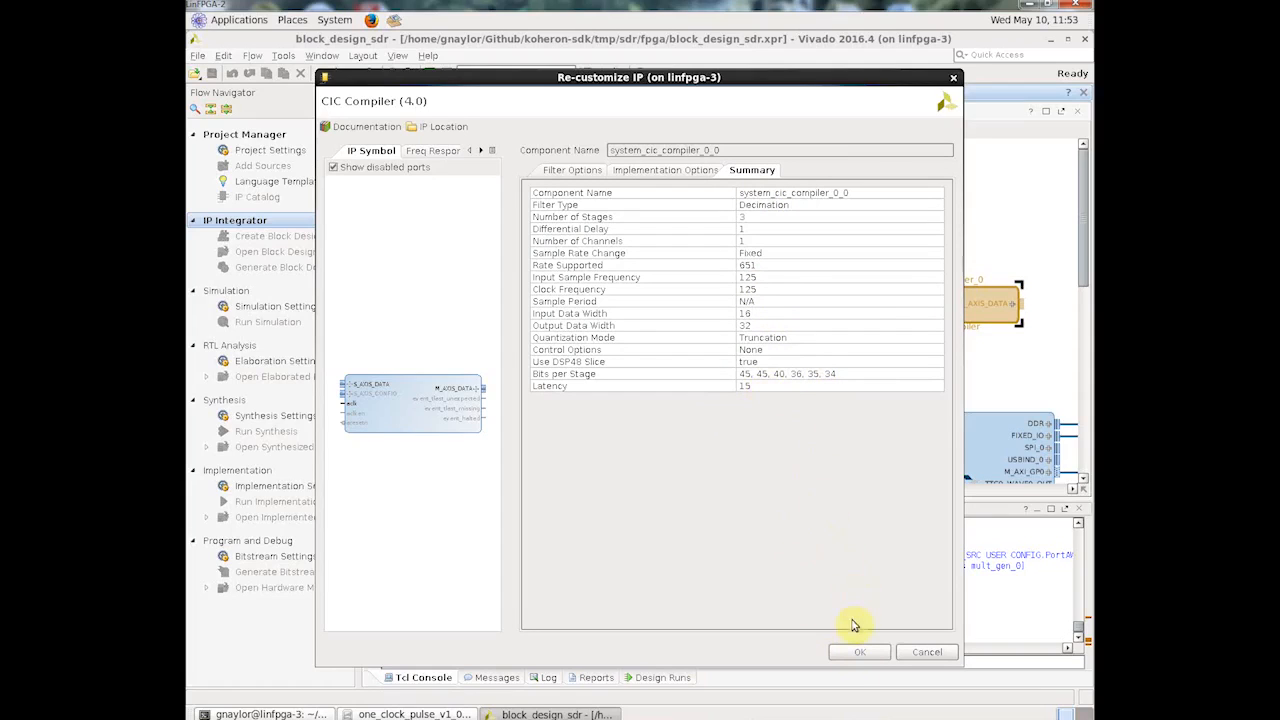
Step: Apply the CIC Compiler settings and reposition the block in the diagram, leaving it deselected
{"action": "left_click", "coordinate": [859, 655]}
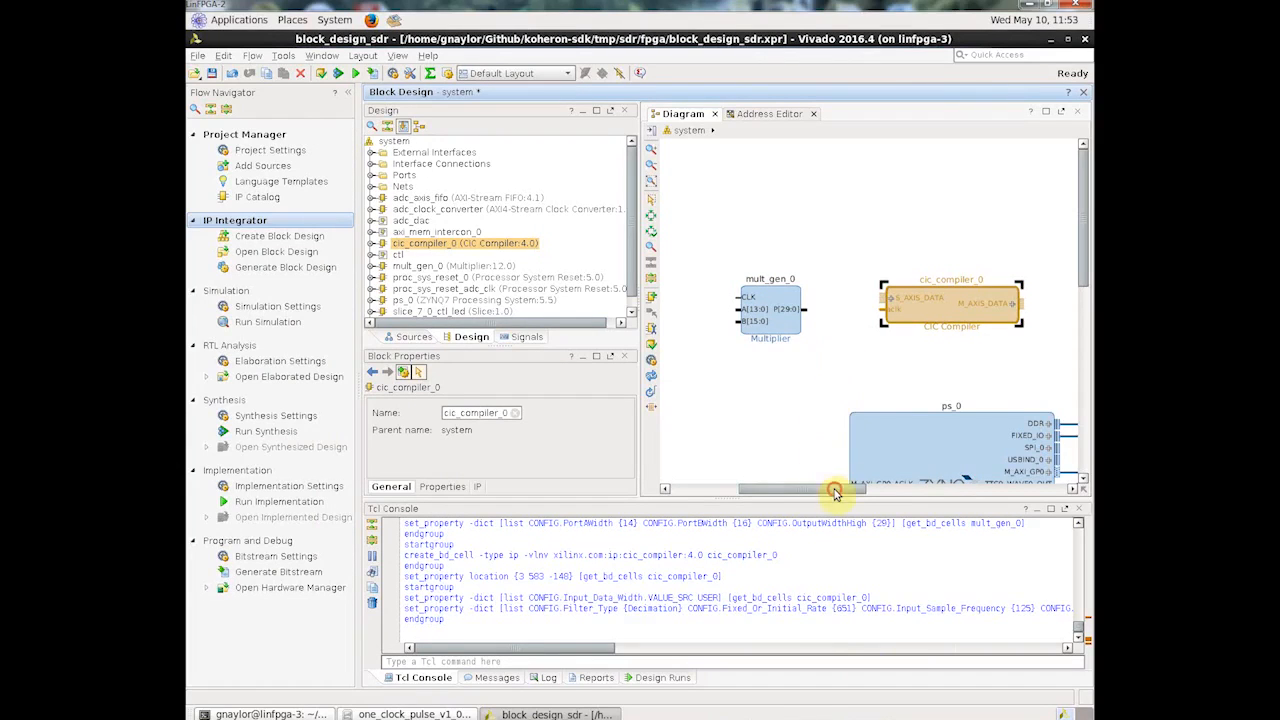
{"action": "left_click_drag", "start_coordinate": [834, 490], "coordinate": [863, 492]}
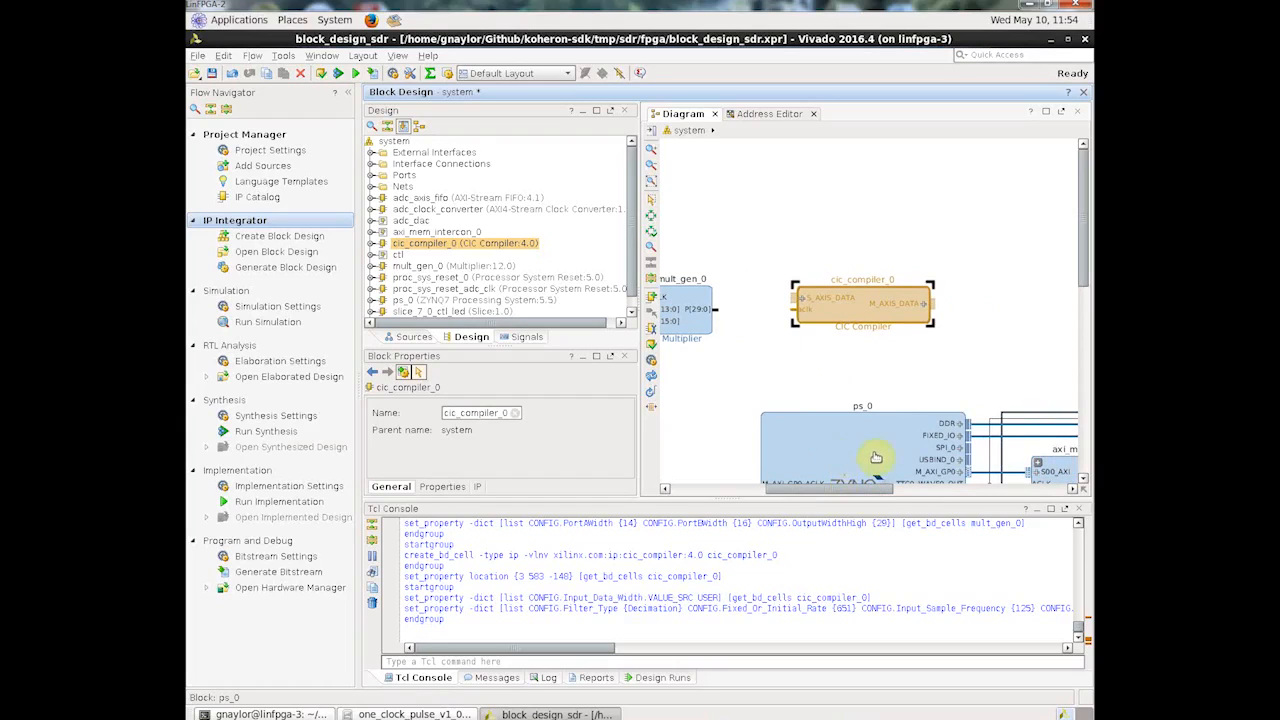
{"action": "left_click", "coordinate": [863, 306]}
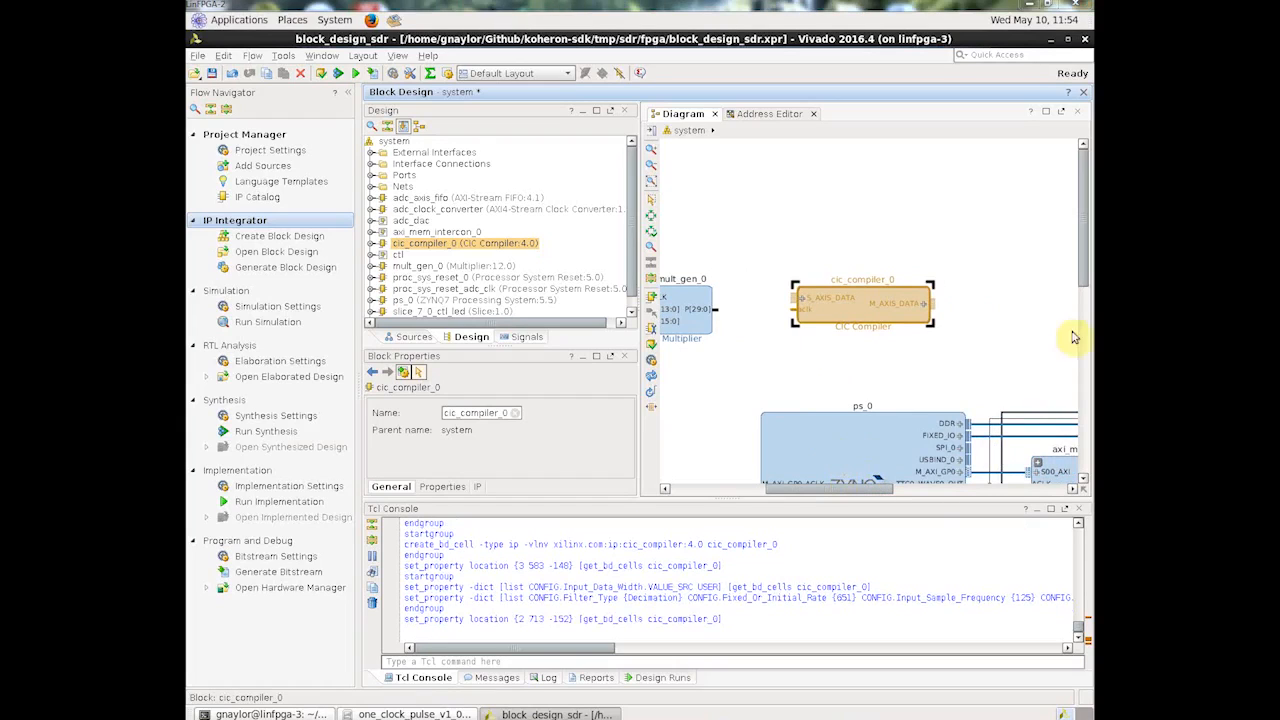
{"action": "left_click", "coordinate": [944, 363]}
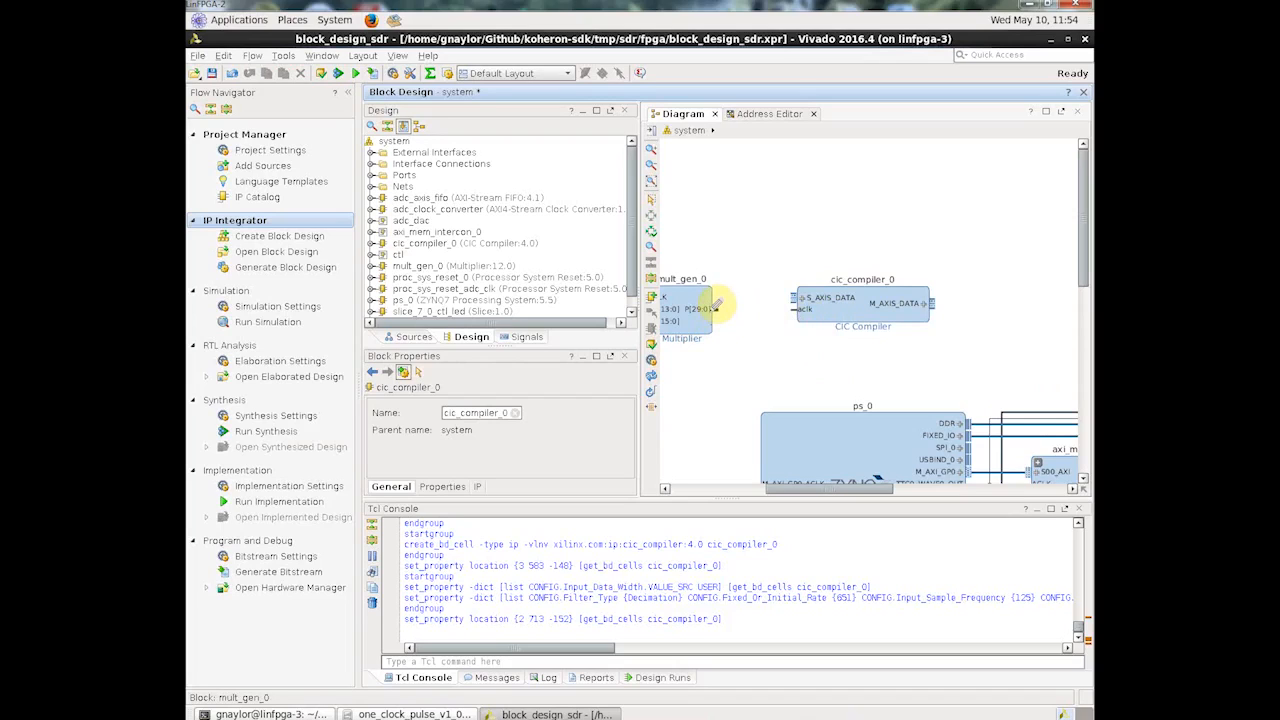
Step: Expand the CIC Compiler's S_AXIS_DATA interface and connect its s_axis_data_tready pin to s_axis_data_tvalid
{"action": "left_click_drag", "start_coordinate": [716, 307], "coordinate": [797, 292]}
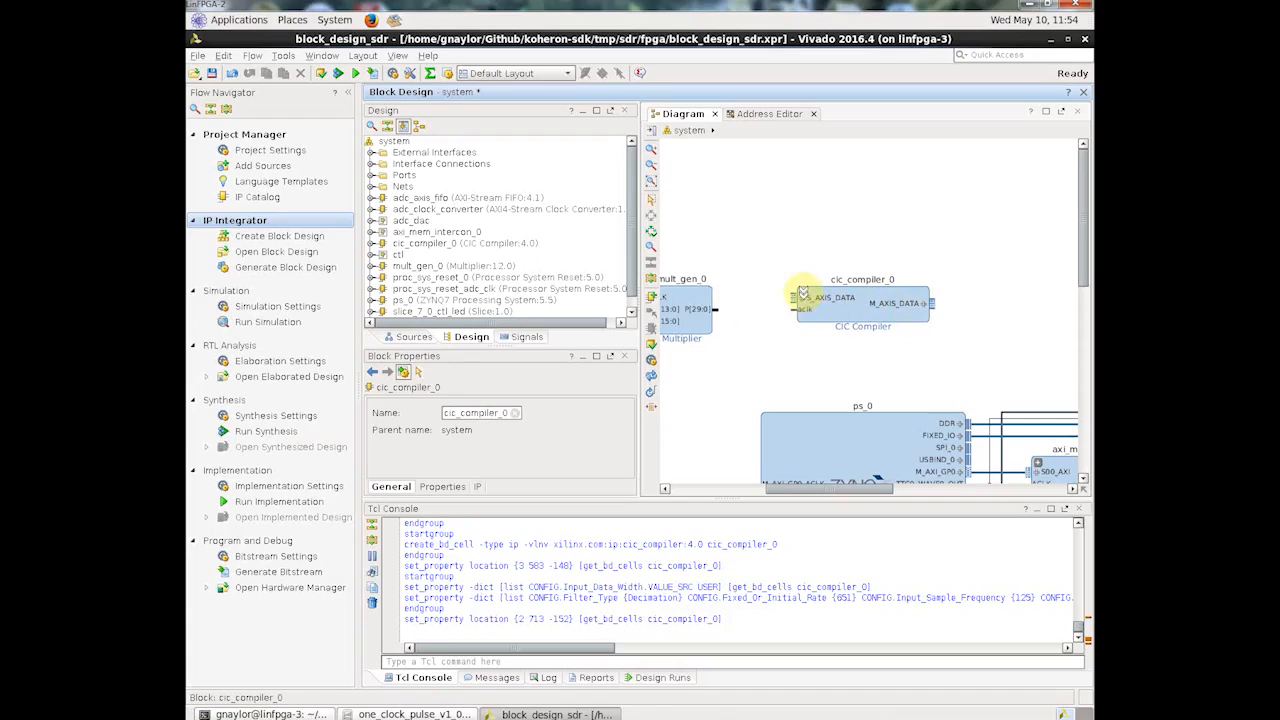
{"action": "left_click", "coordinate": [803, 294]}
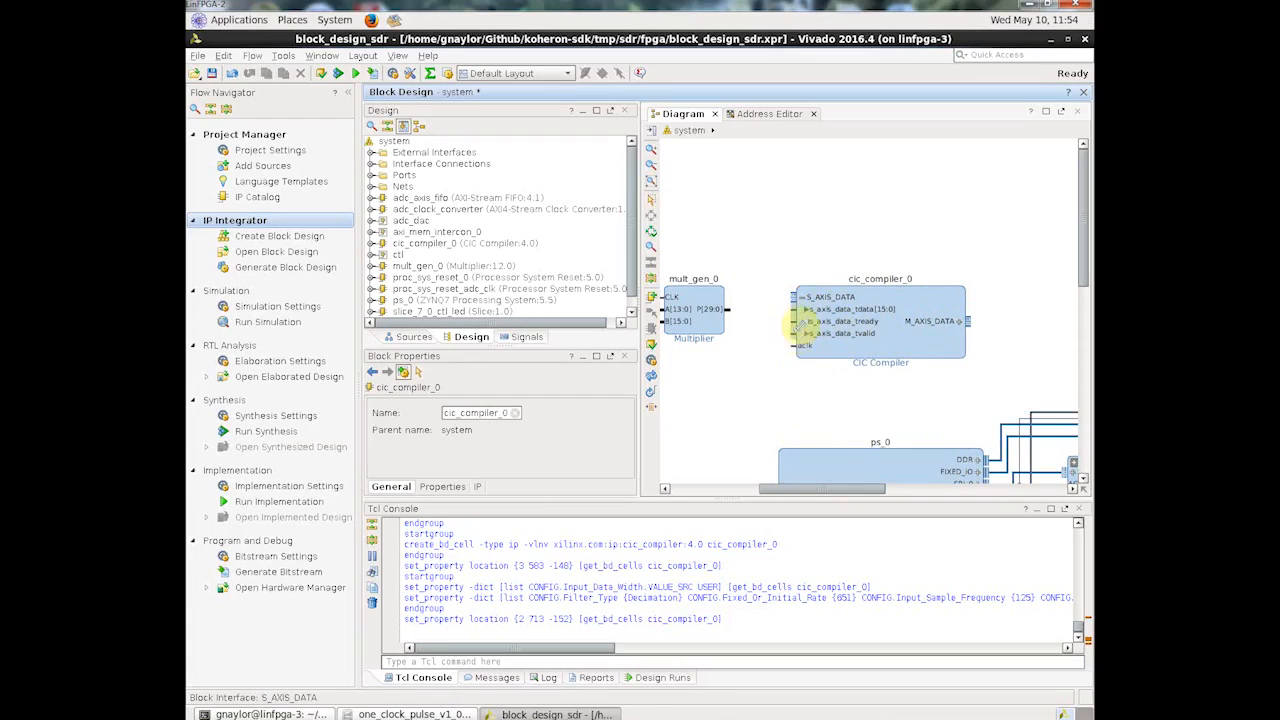
{"action": "left_click_drag", "start_coordinate": [797, 320], "coordinate": [825, 344]}
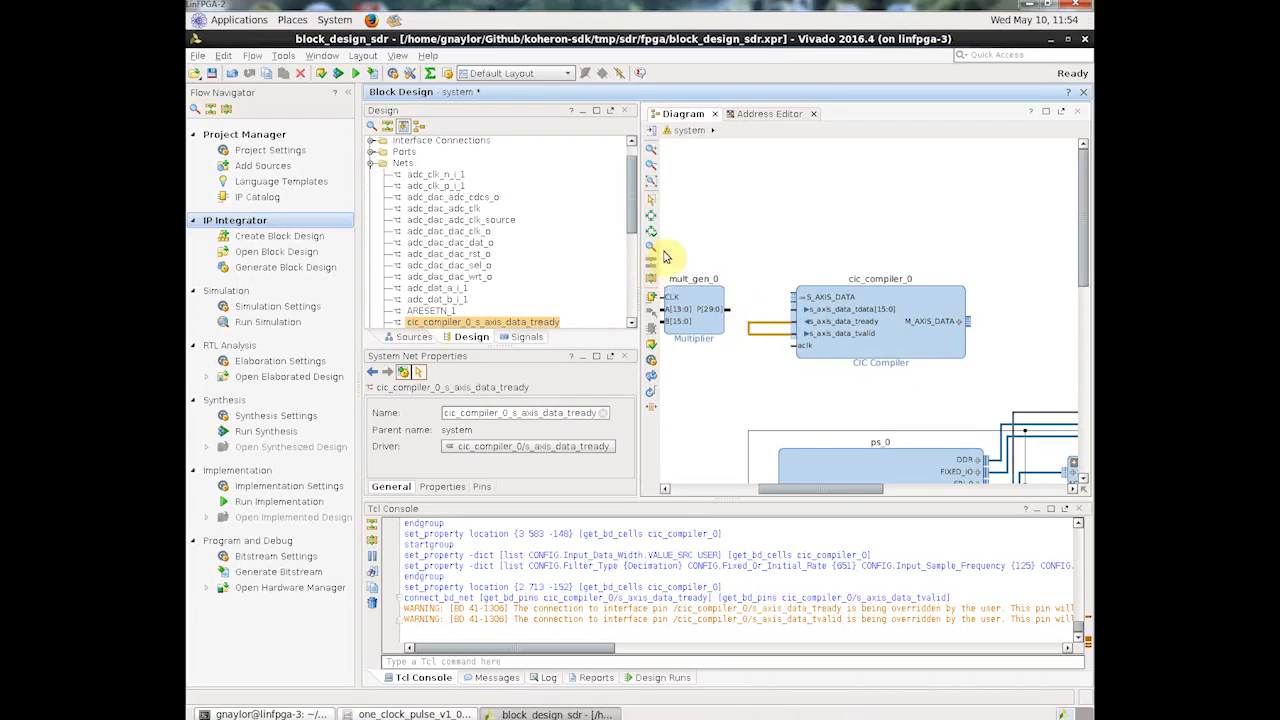
Step: Add a Slice IP block to the design and arrange it between the multiplier and the CIC Compiler
{"action": "left_click", "coordinate": [651, 296]}
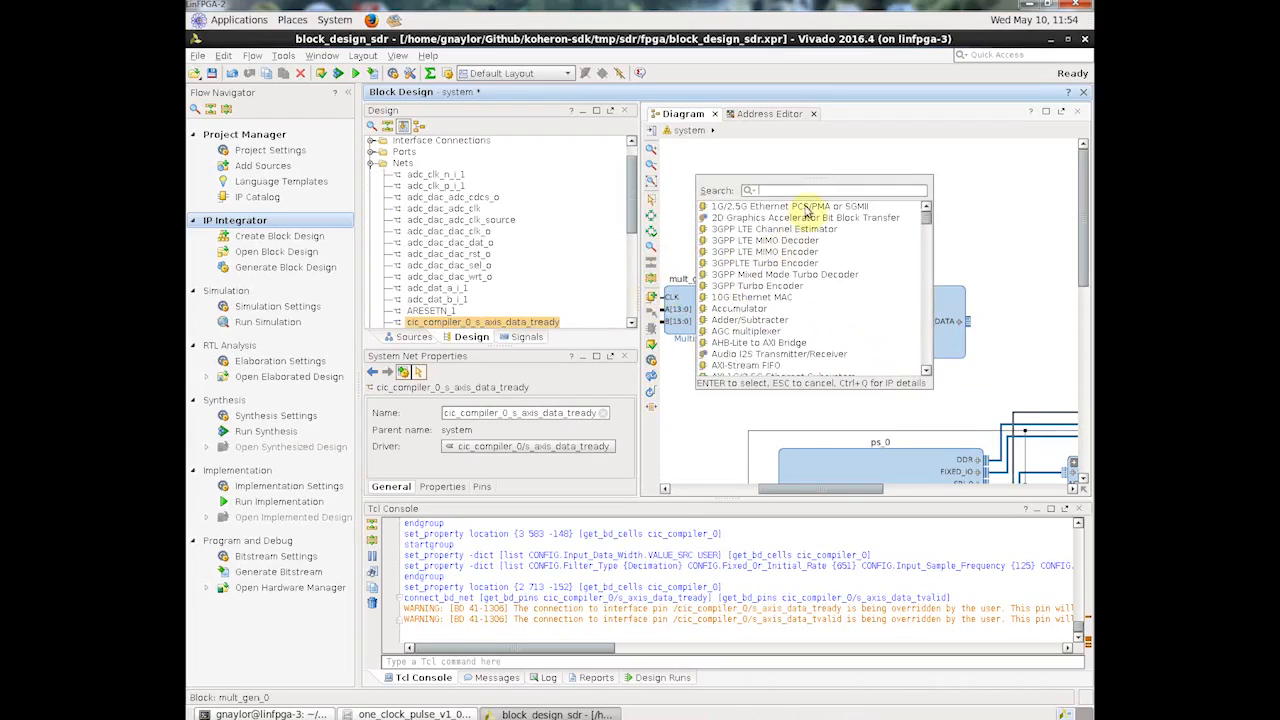
{"action": "type", "text": "slice"}
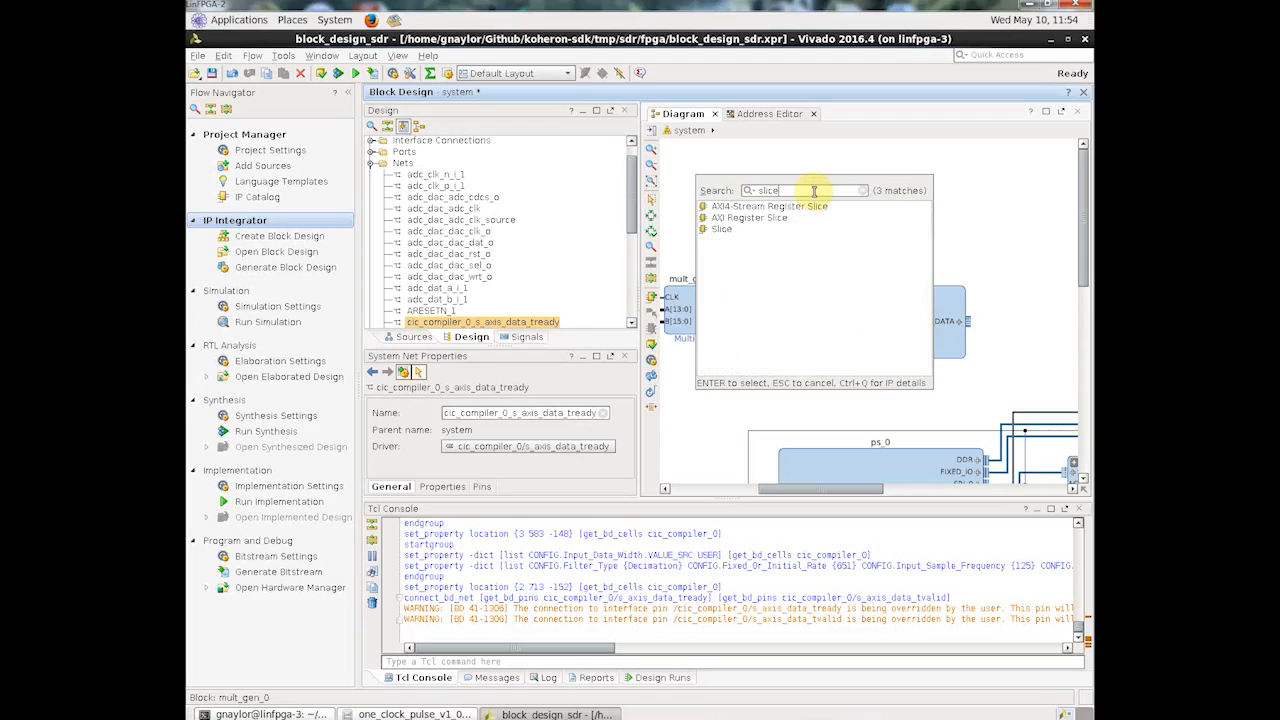
{"action": "left_click_drag", "start_coordinate": [722, 229], "coordinate": [953, 233]}
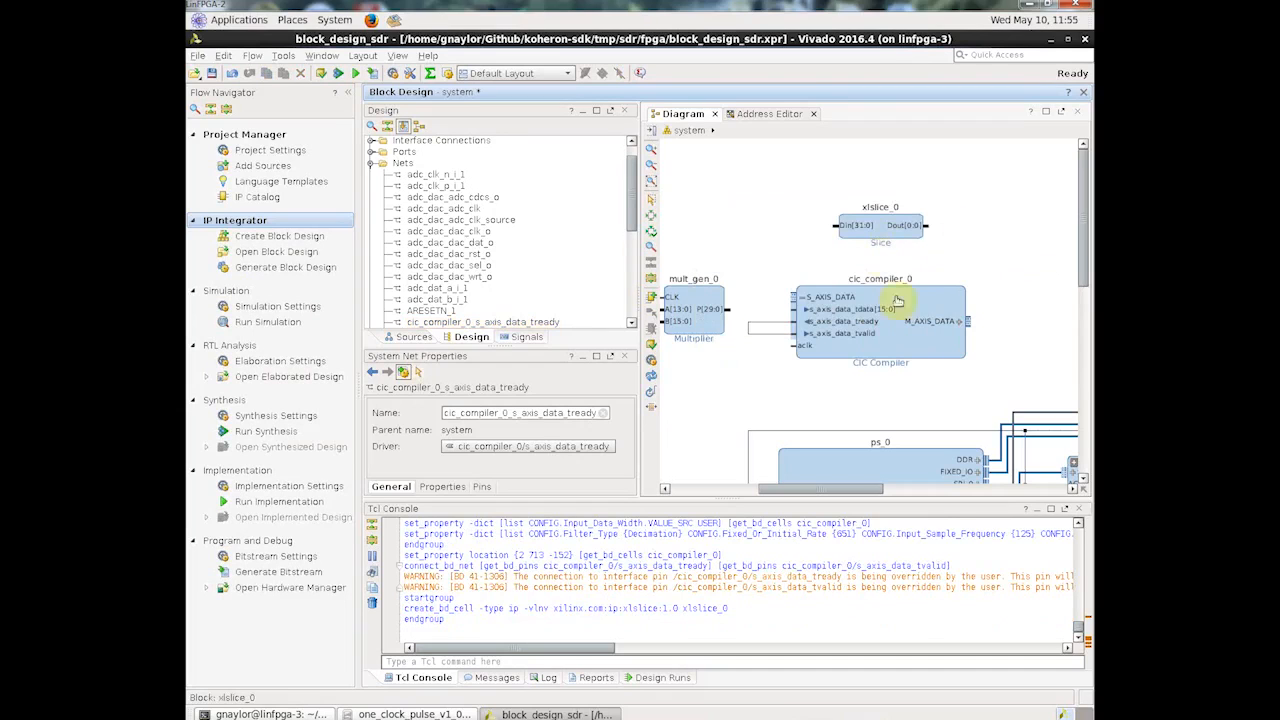
{"action": "left_click_drag", "start_coordinate": [915, 301], "coordinate": [990, 285]}
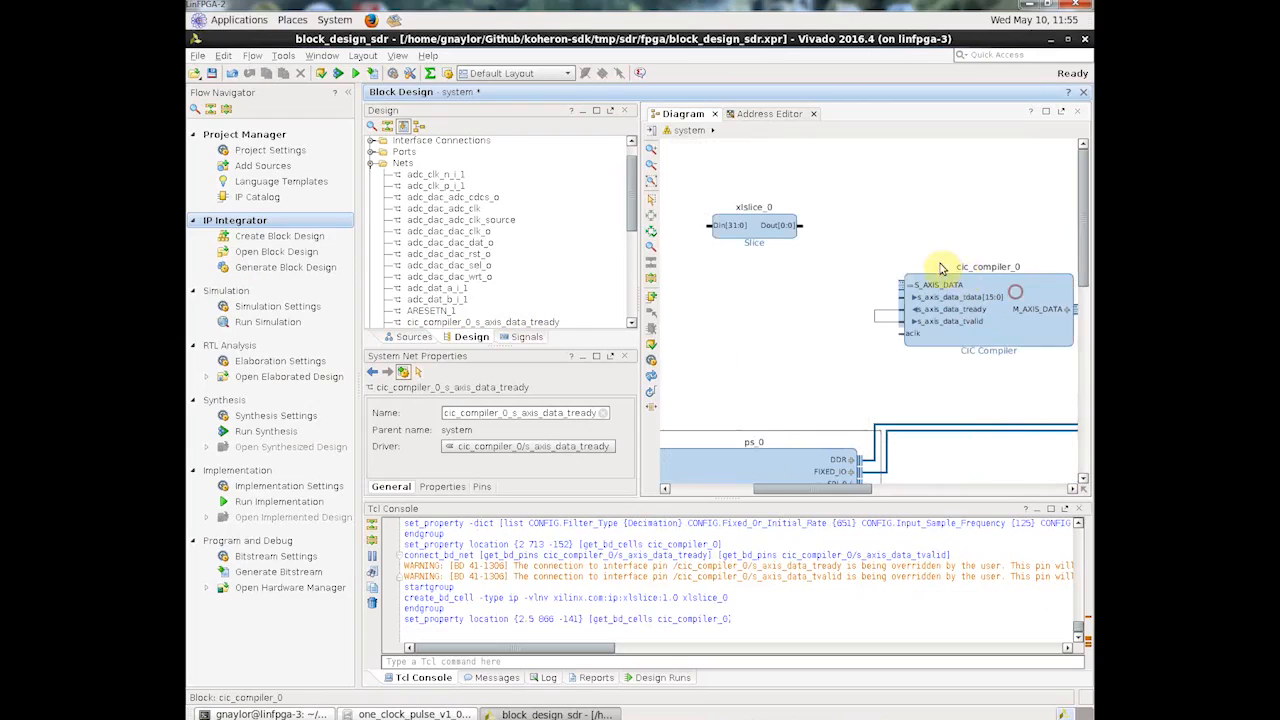
{"action": "left_click", "coordinate": [757, 245]}
{"action": "left_click_drag", "start_coordinate": [757, 245], "coordinate": [756, 291]}
Step: Customize the Slice block with a Din Width of 30 and Din From of 28
{"action": "double_click", "coordinate": [762, 292]}
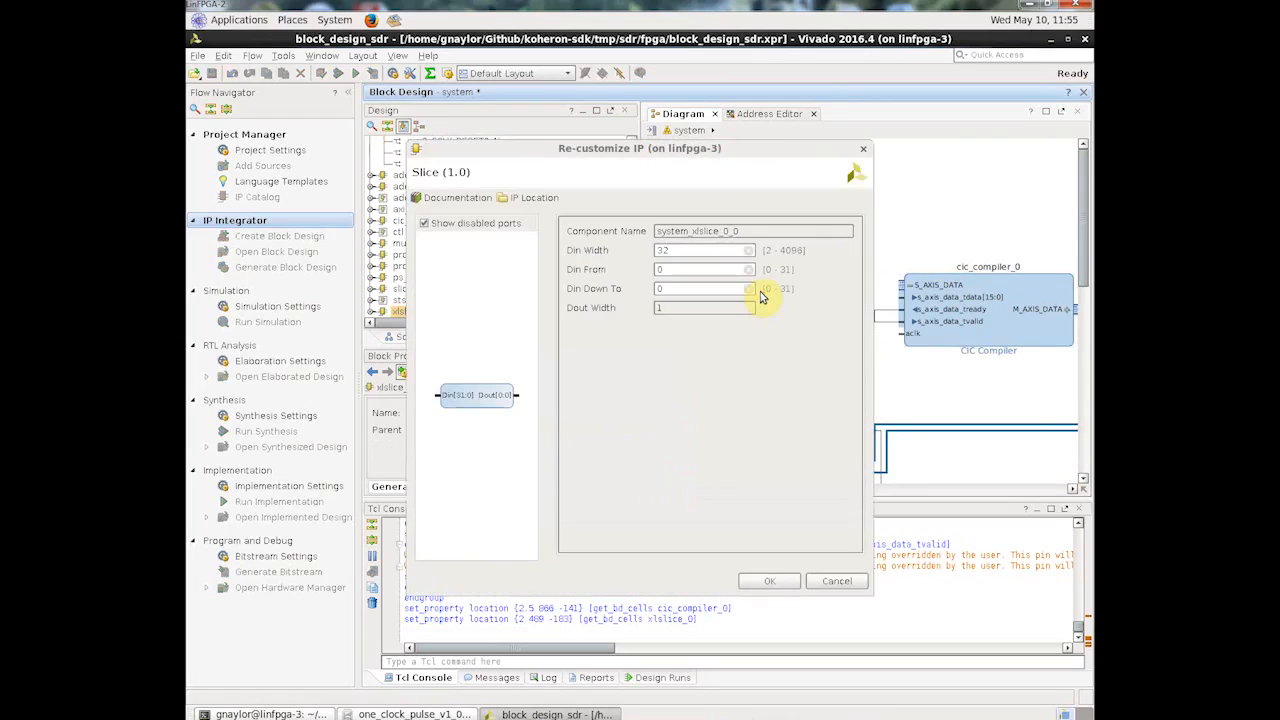
{"action": "left_click", "coordinate": [679, 248]}
{"action": "left_click", "coordinate": [664, 248]}
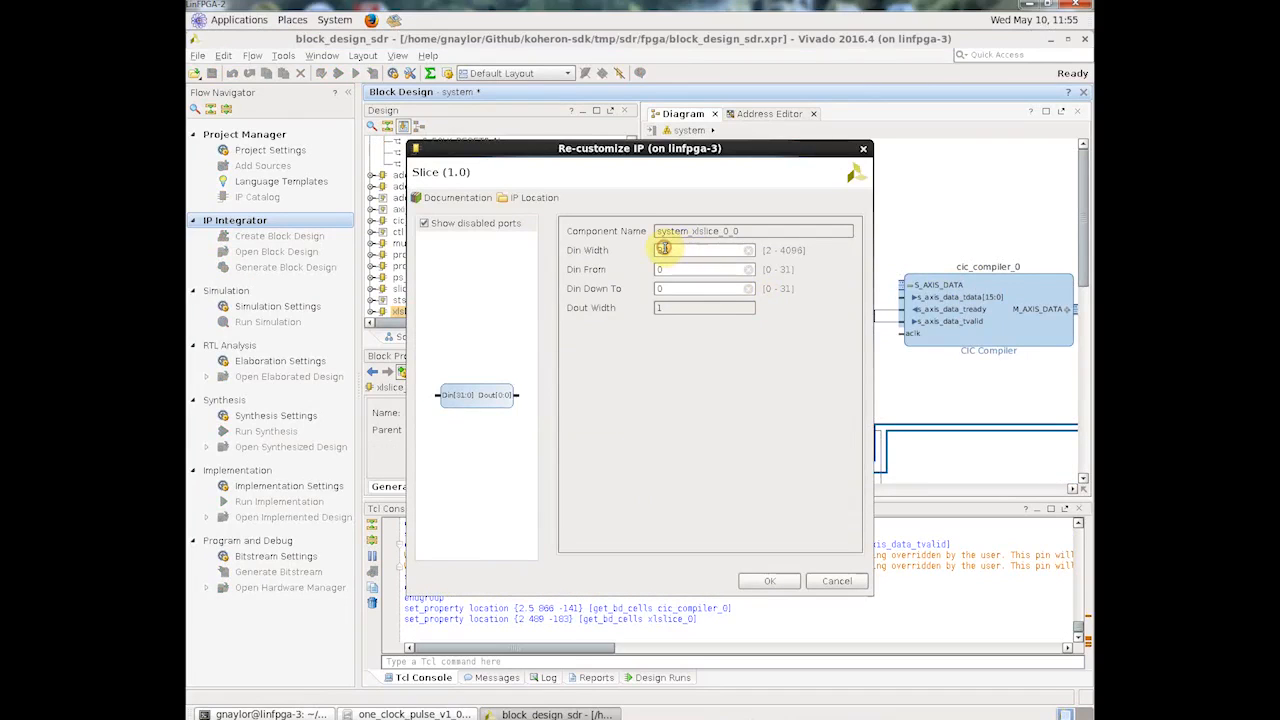
{"action": "type", "text": "30"}
{"action": "left_click", "coordinate": [674, 271]}
{"action": "left_click", "coordinate": [654, 271]}
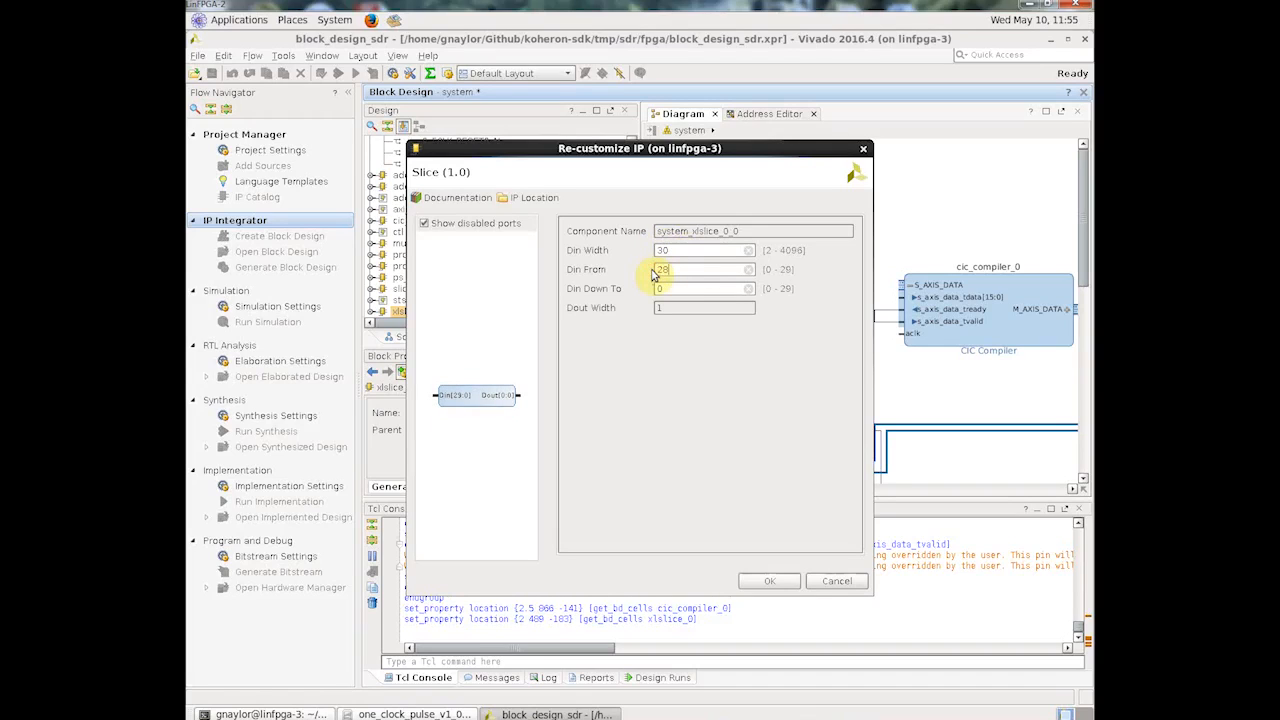
{"action": "type", "text": "28"}
Step: Set the slice's Din Down To to 13, re-enter 28 for Din From, and apply the settings
{"action": "left_click", "coordinate": [647, 289]}
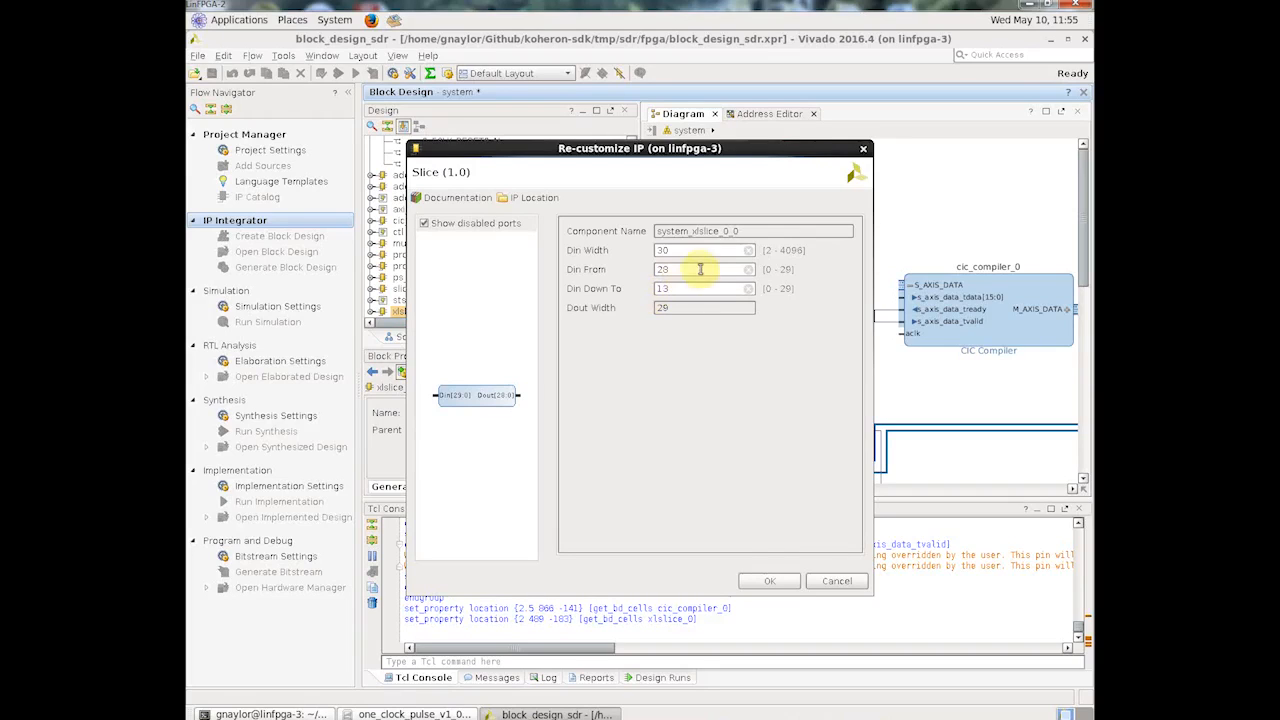
{"action": "double_click", "coordinate": [665, 269]}
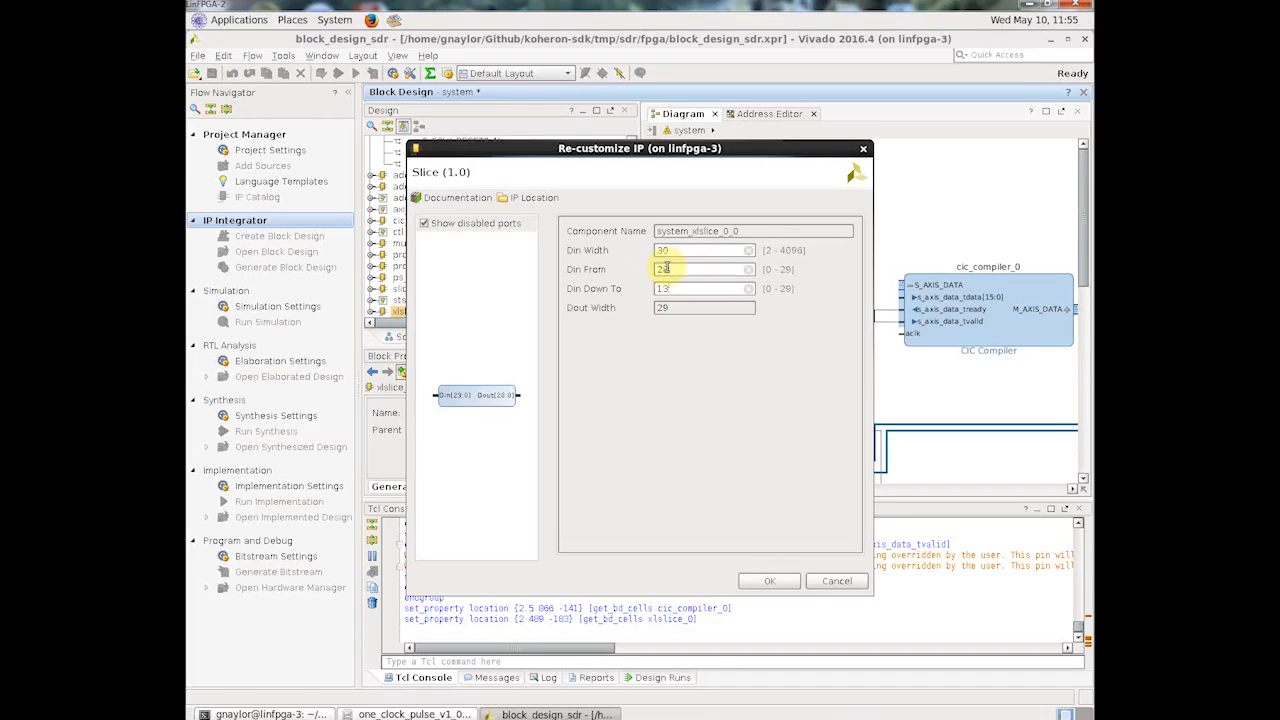
{"action": "key", "text": "BackSpace"}
{"action": "type", "text": "8"}
{"action": "left_click_drag", "start_coordinate": [682, 312], "coordinate": [640, 330]}
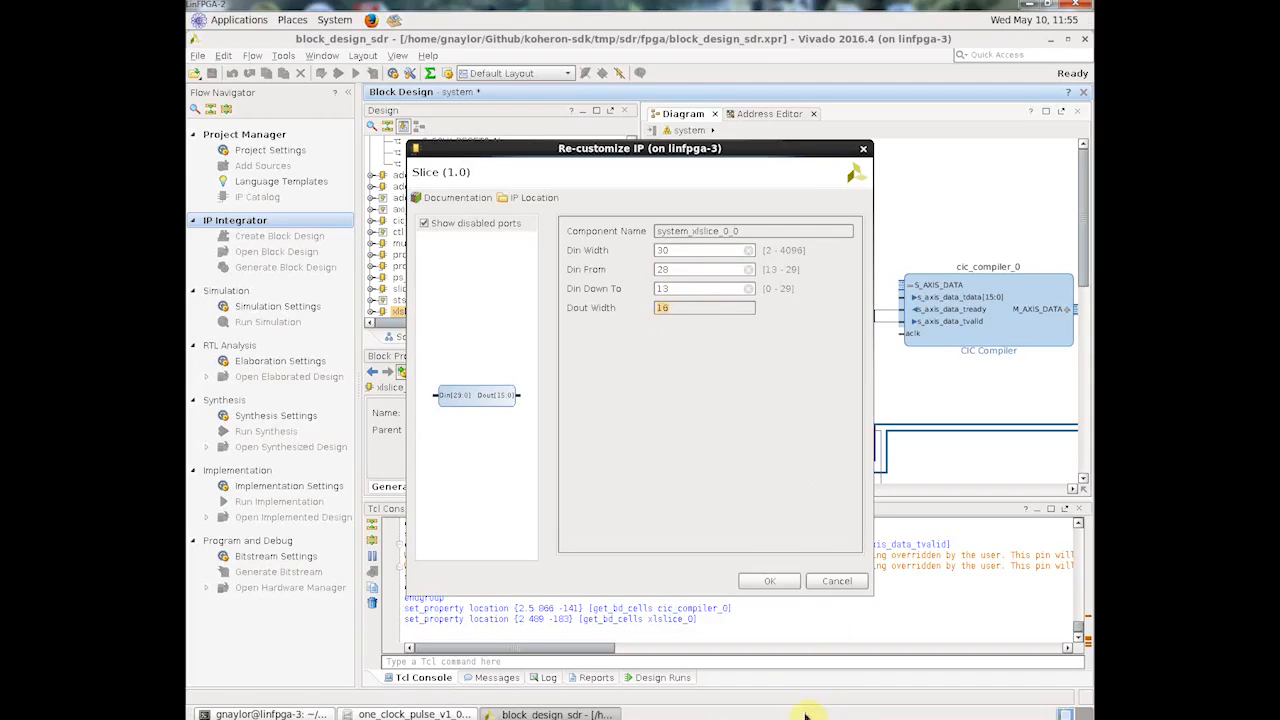
{"action": "left_click", "coordinate": [771, 582]}
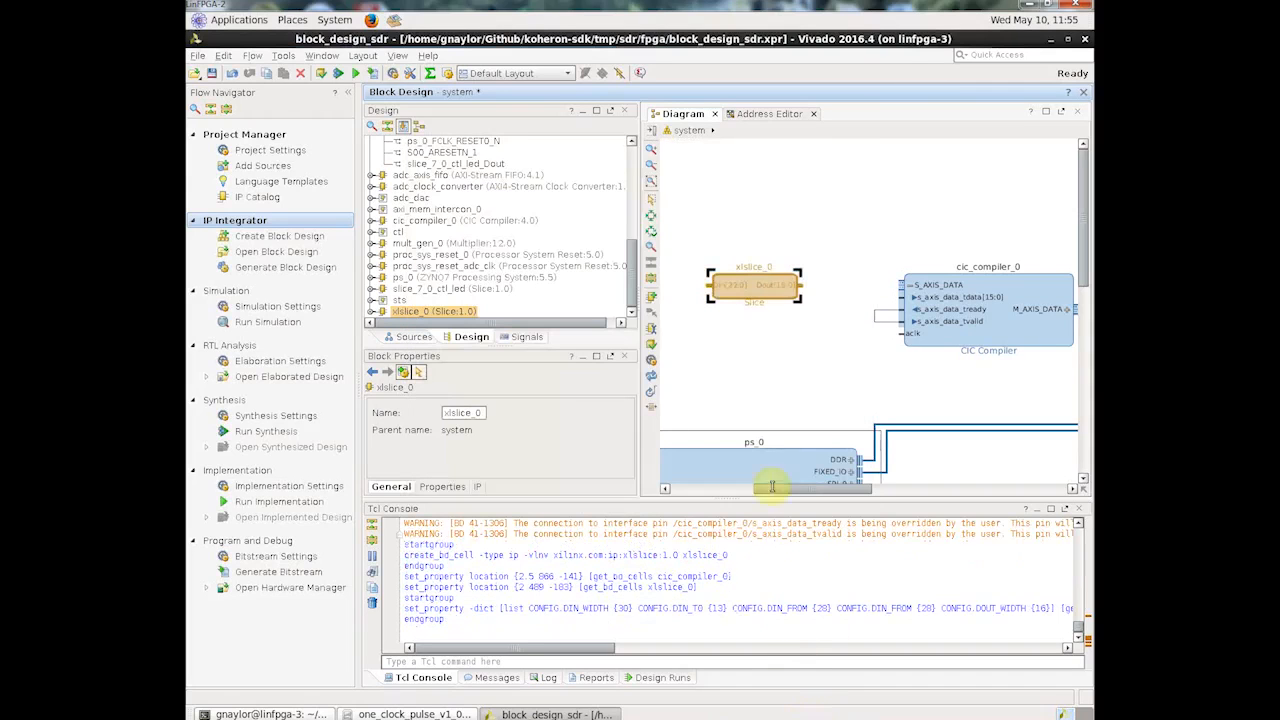
Step: Connect the slice's Dout to the CIC Compiler's s_axis_data_tdata and the multiplier's P output to the slice's Din
{"action": "left_click_drag", "start_coordinate": [806, 290], "coordinate": [900, 297]}
{"action": "left_click_drag", "start_coordinate": [857, 487], "coordinate": [815, 487]}
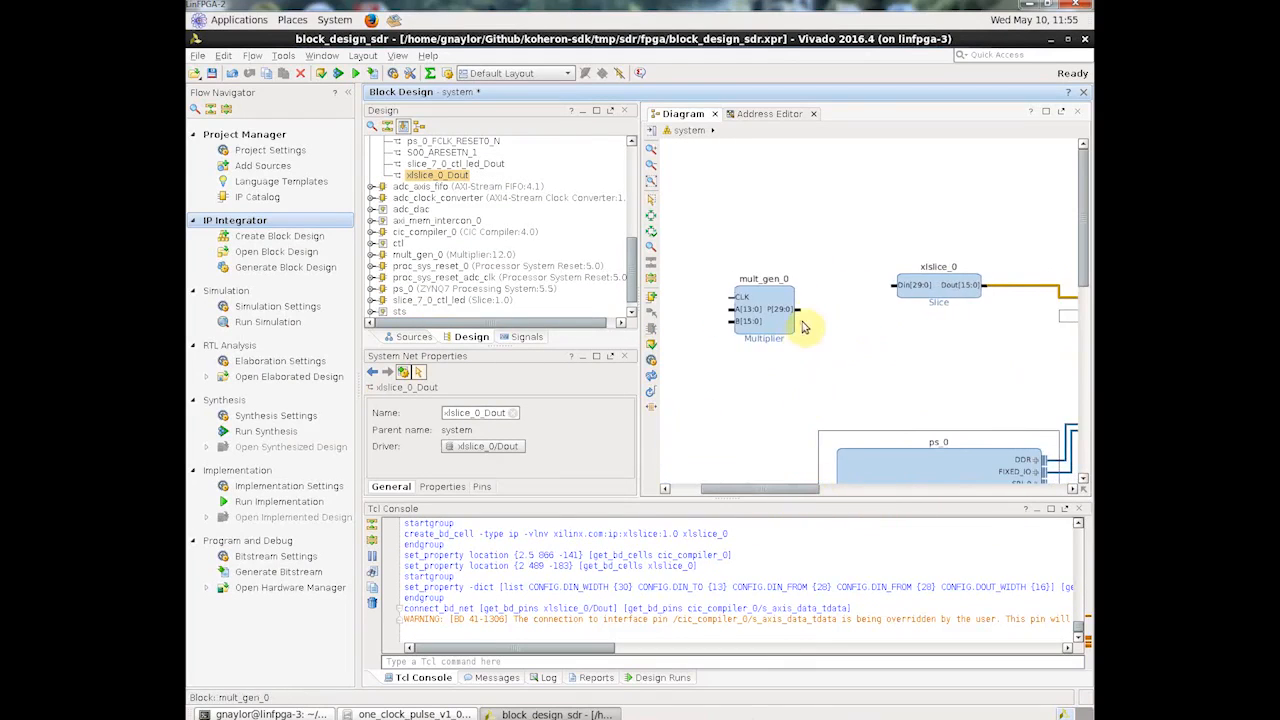
{"action": "left_click_drag", "start_coordinate": [800, 307], "coordinate": [895, 286]}
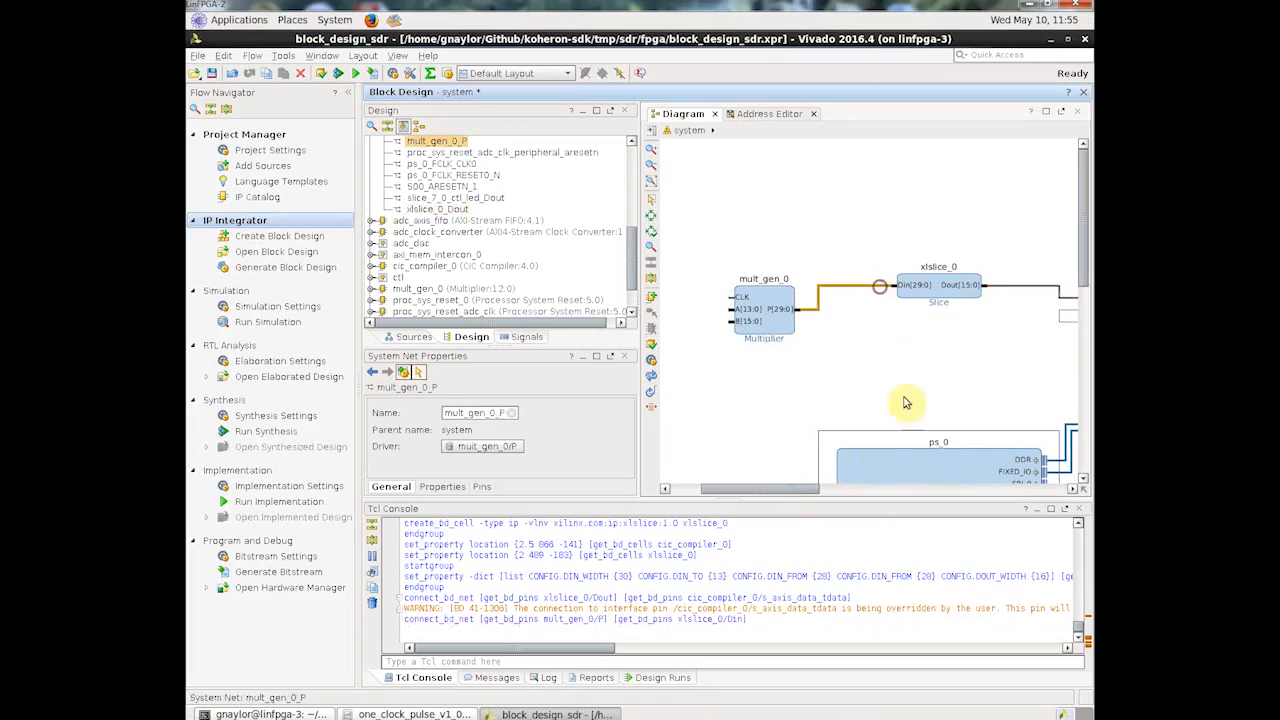
Step: Expand the CIC Compiler's M_AXIS_DATA output interface to expose its individual pins
{"action": "left_click_drag", "start_coordinate": [765, 490], "coordinate": [817, 489]}
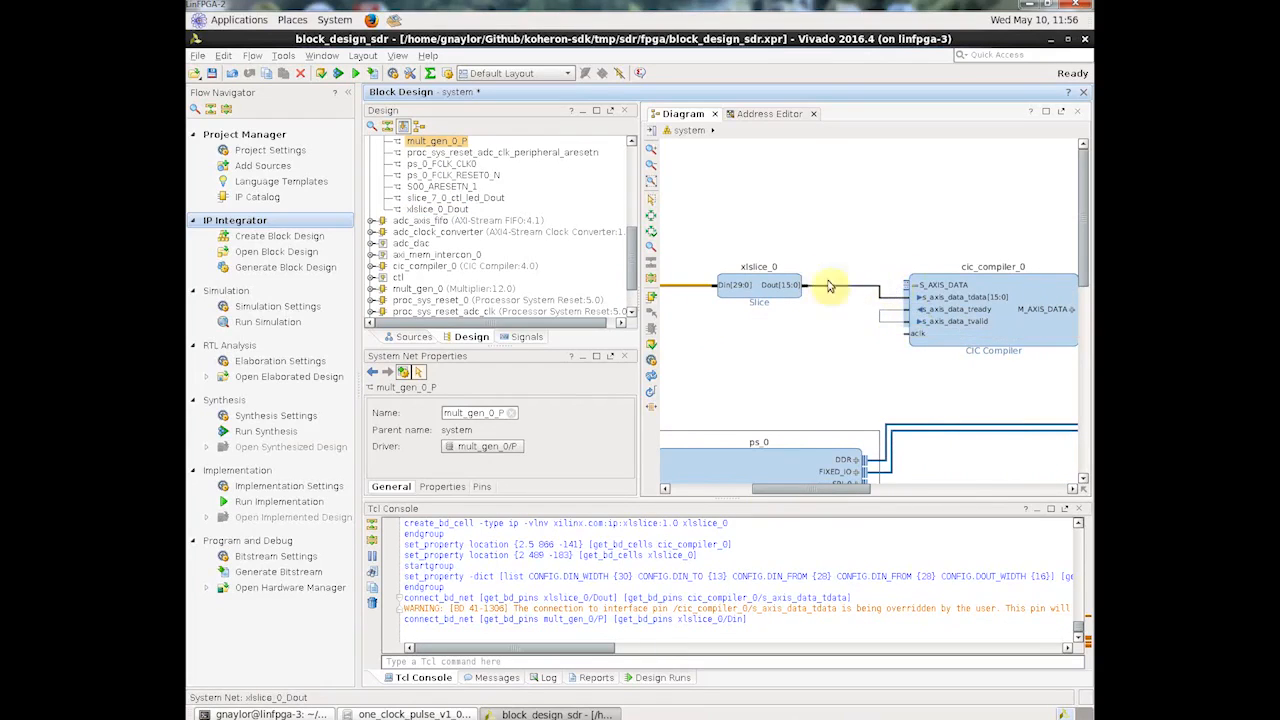
{"action": "left_click_drag", "start_coordinate": [829, 491], "coordinate": [862, 487]}
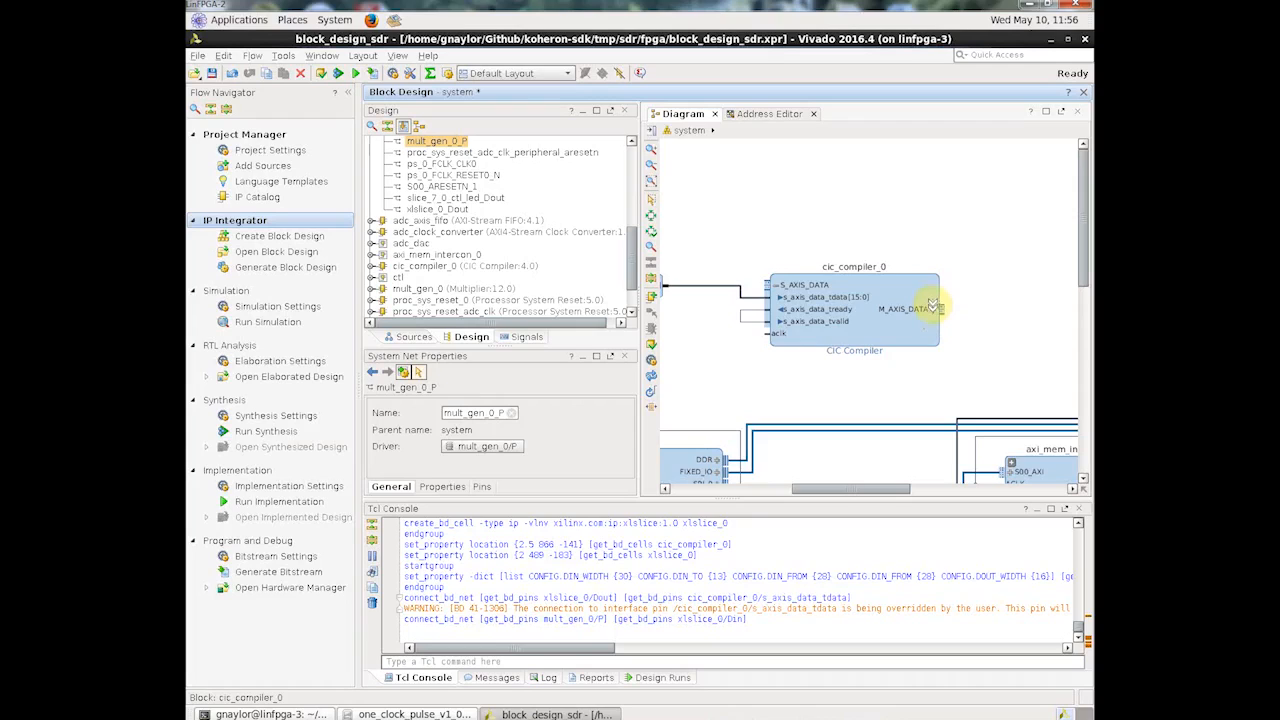
{"action": "left_click", "coordinate": [932, 306]}
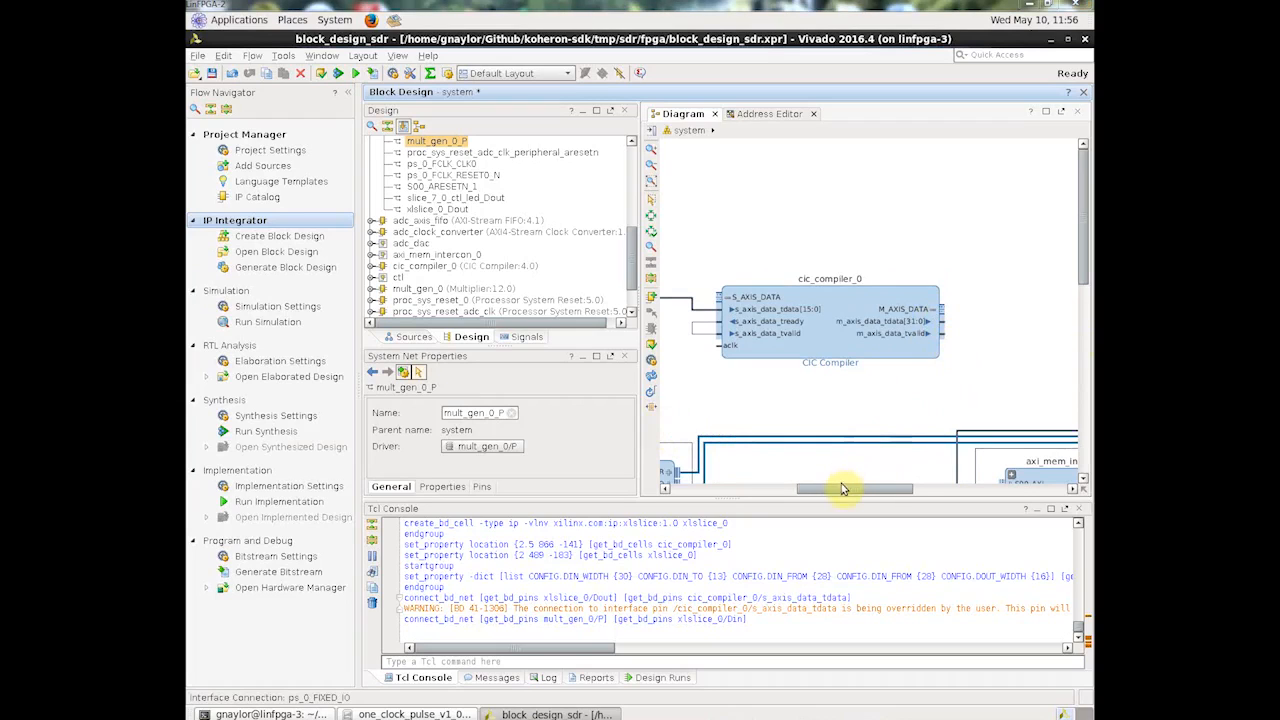
Step: Add a FIR Compiler IP block to the design and place it close to the CIC Compiler's output
{"action": "left_click_drag", "start_coordinate": [846, 490], "coordinate": [889, 492]}
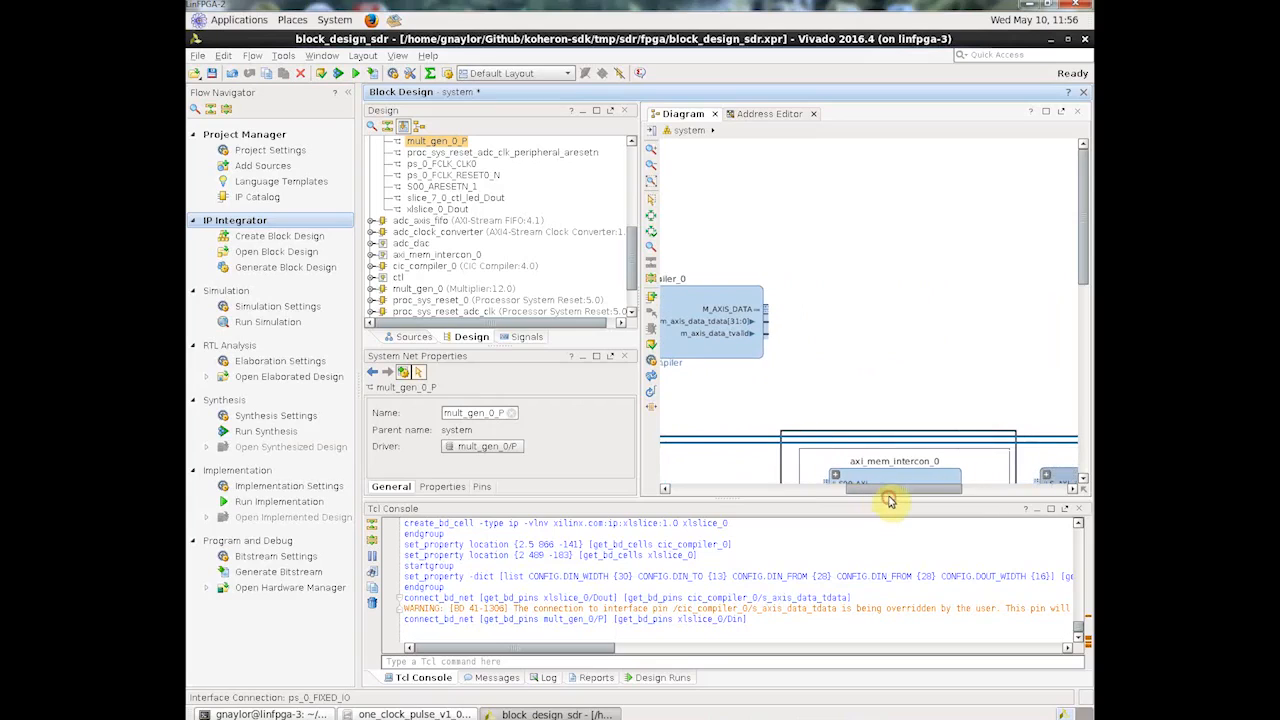
{"action": "left_click", "coordinate": [651, 296]}
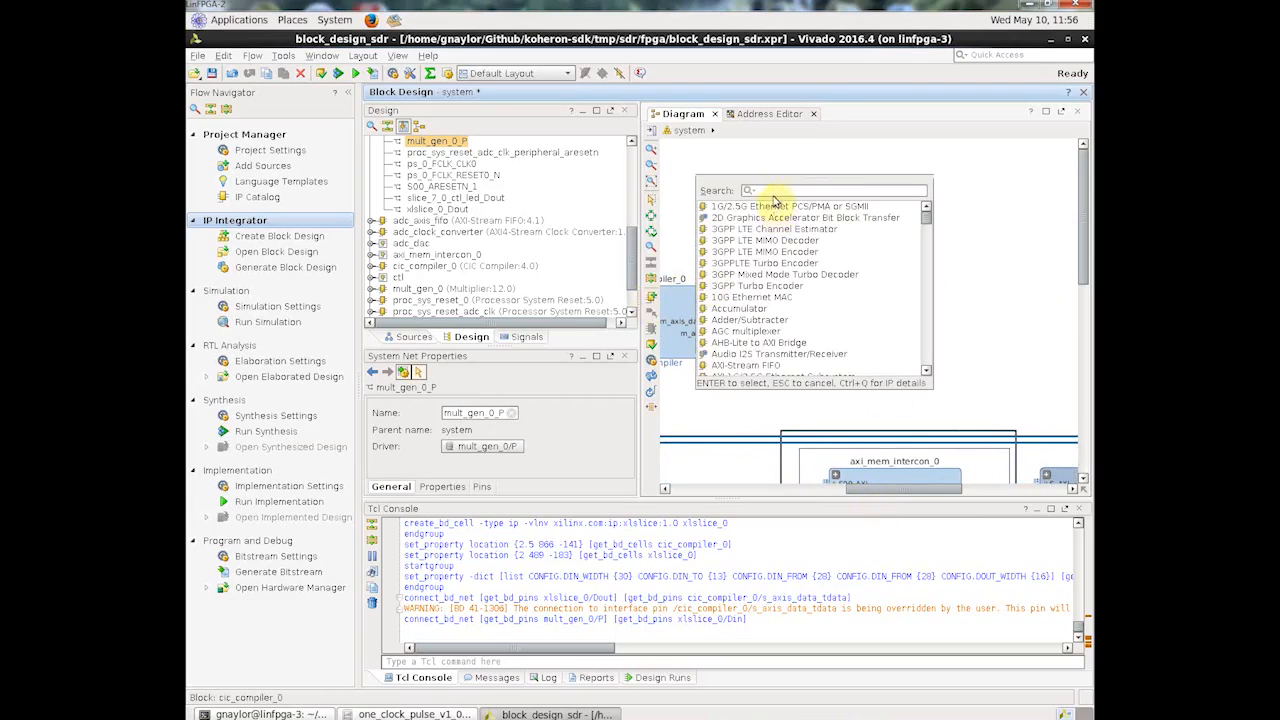
{"action": "type", "text": "fir"}
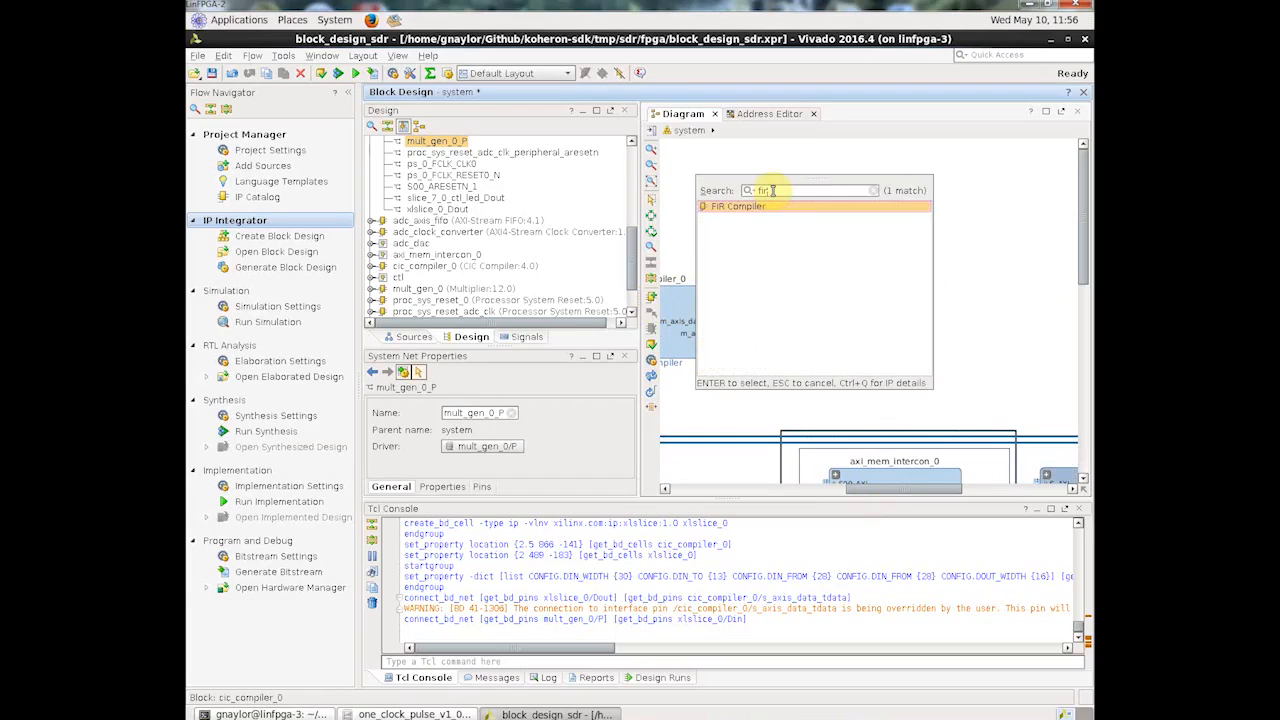
{"action": "left_click_drag", "start_coordinate": [732, 210], "coordinate": [1015, 311]}
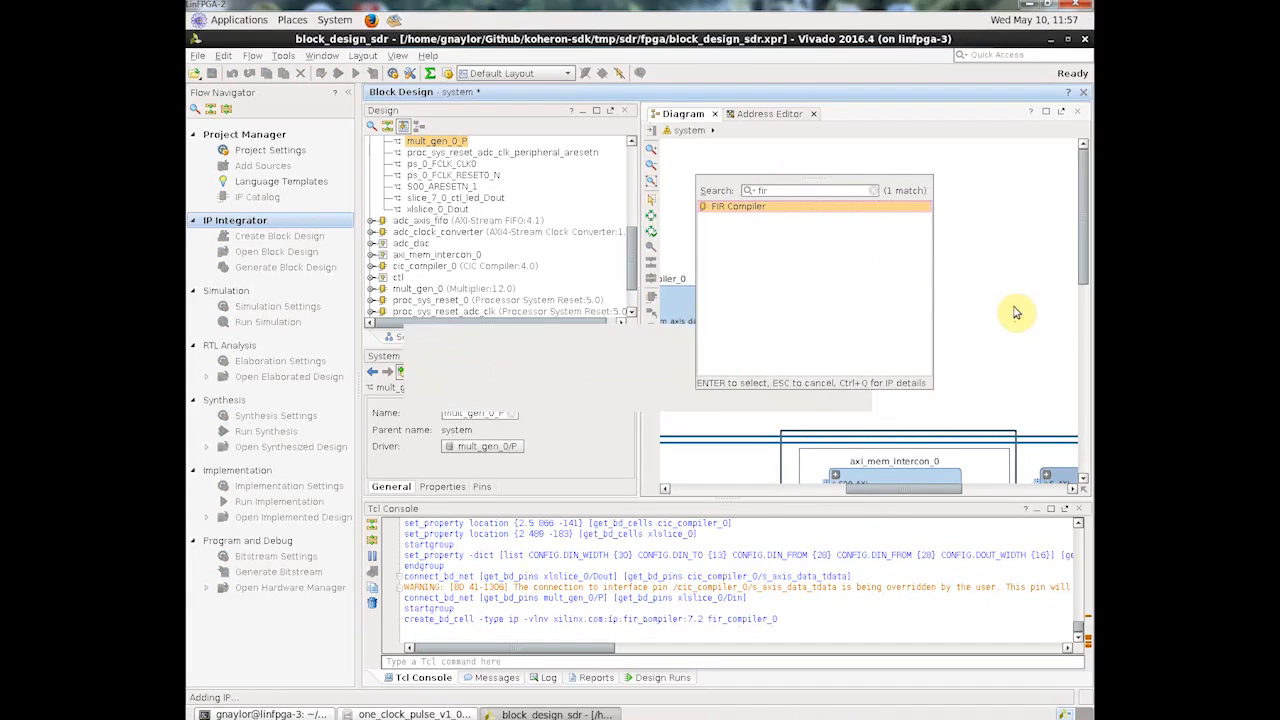
{"action": "left_click", "coordinate": [958, 224]}
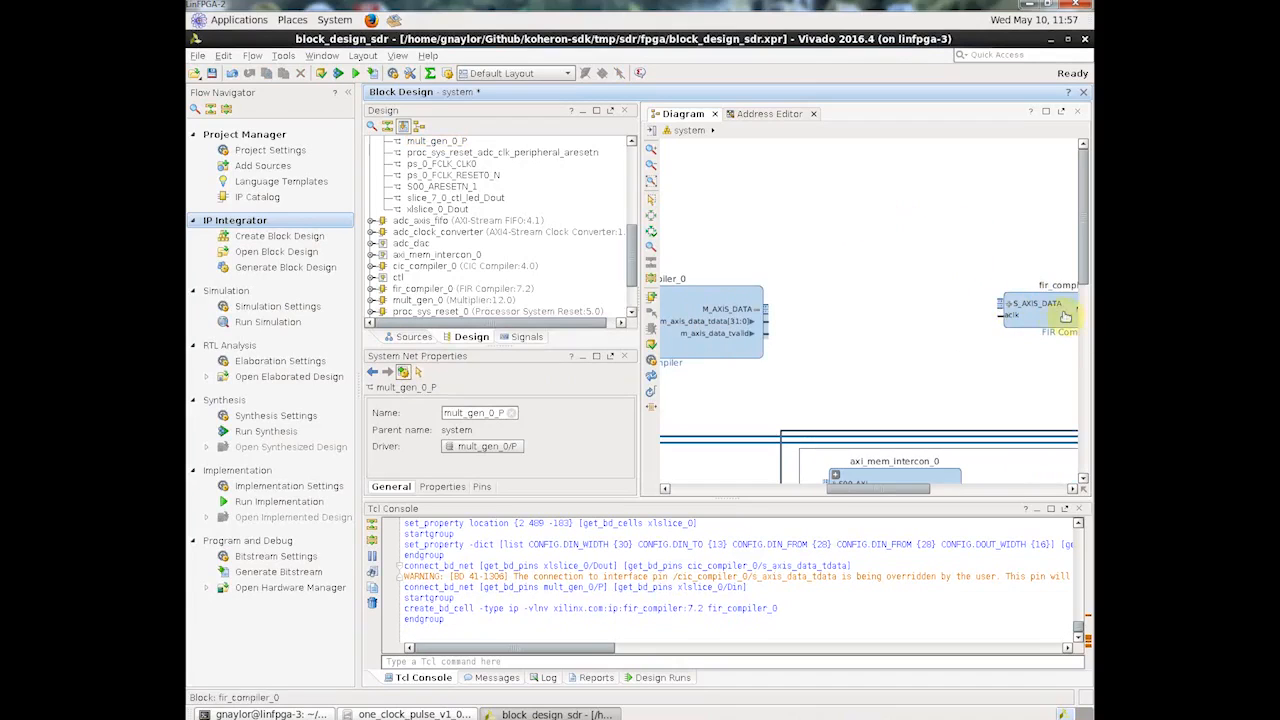
{"action": "left_click_drag", "start_coordinate": [1054, 317], "coordinate": [951, 318]}
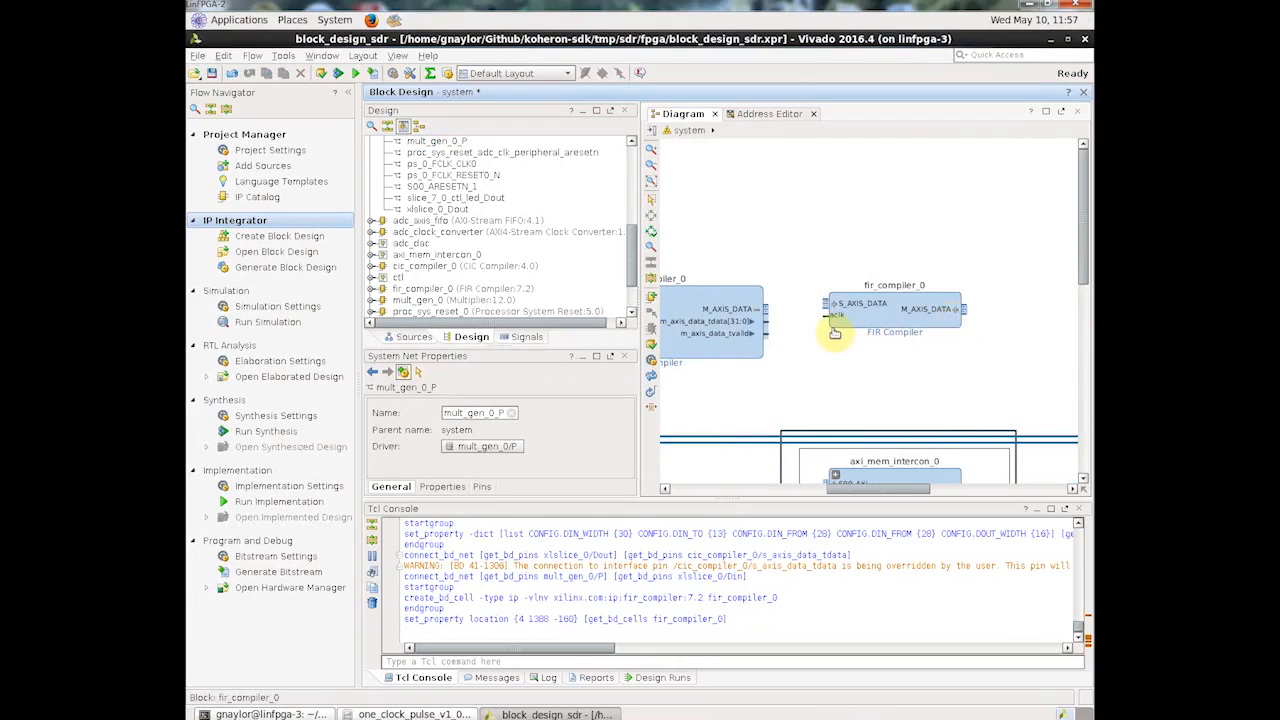
Step: Customize the FIR Compiler as a Decimation filter with a decimation rate value of 6
{"action": "double_click", "coordinate": [890, 322]}
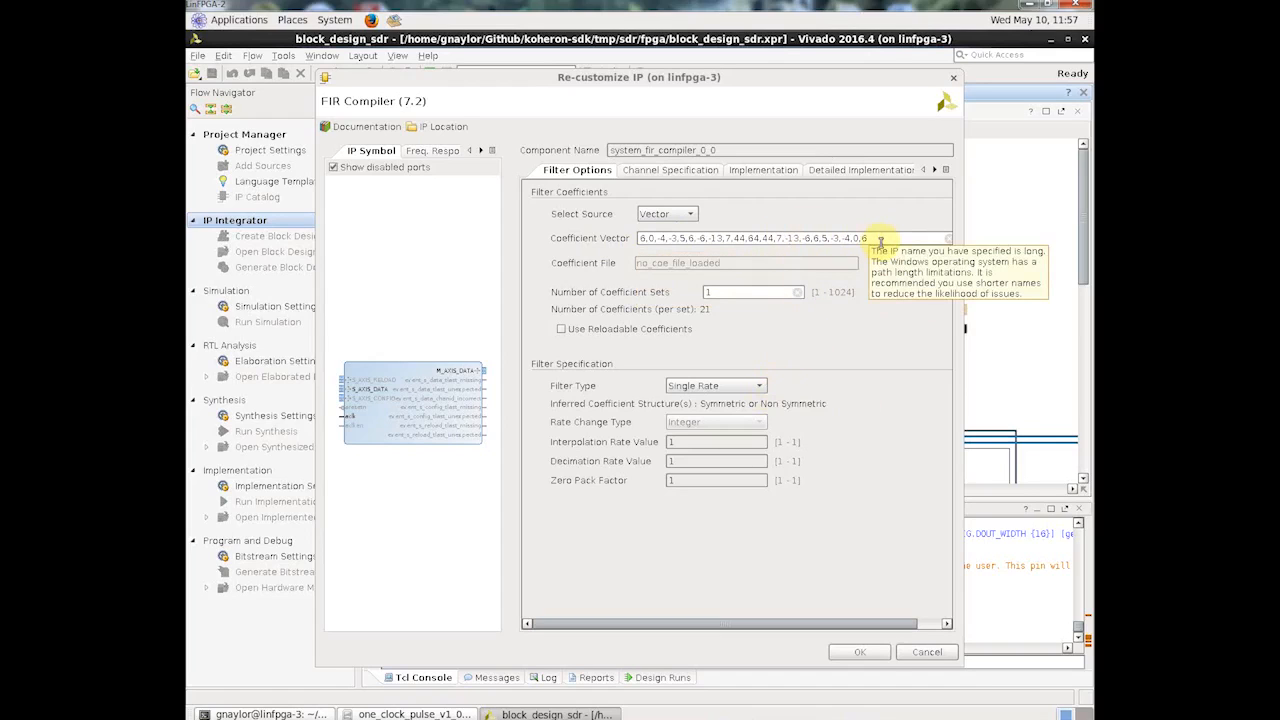
{"action": "left_click", "coordinate": [760, 388]}
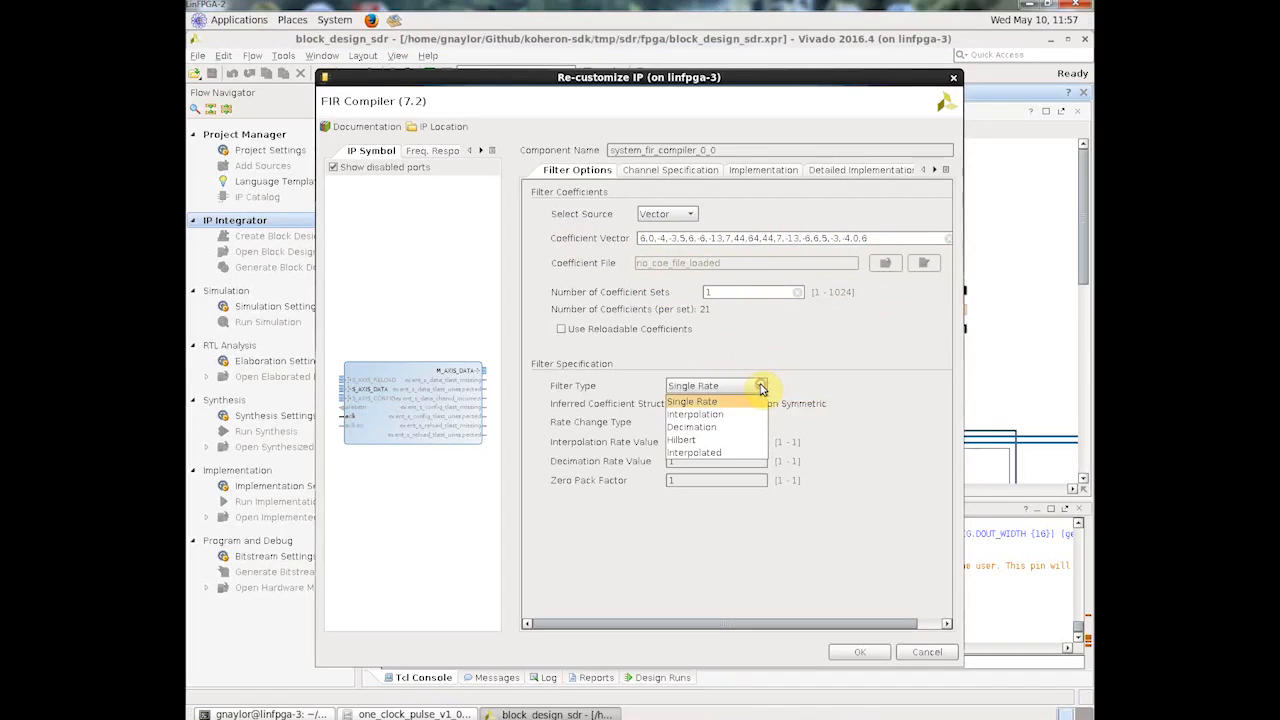
{"action": "left_click", "coordinate": [728, 429]}
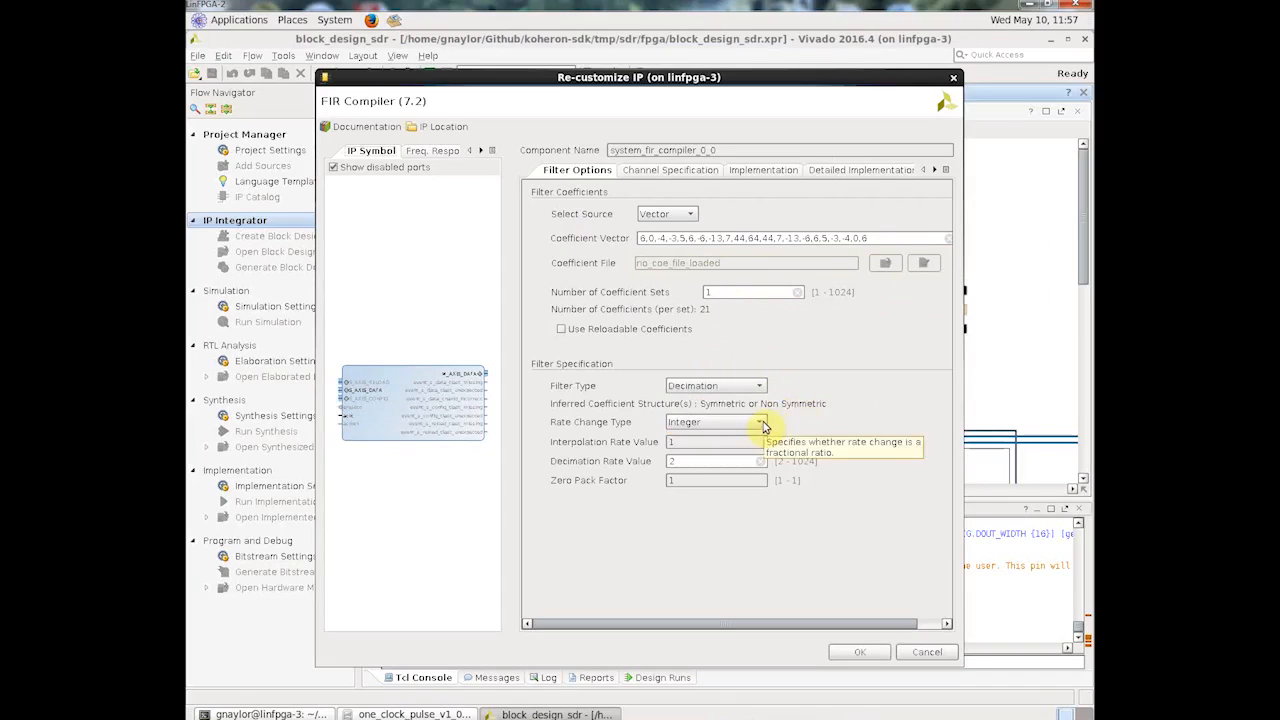
{"action": "double_click", "coordinate": [688, 462]}
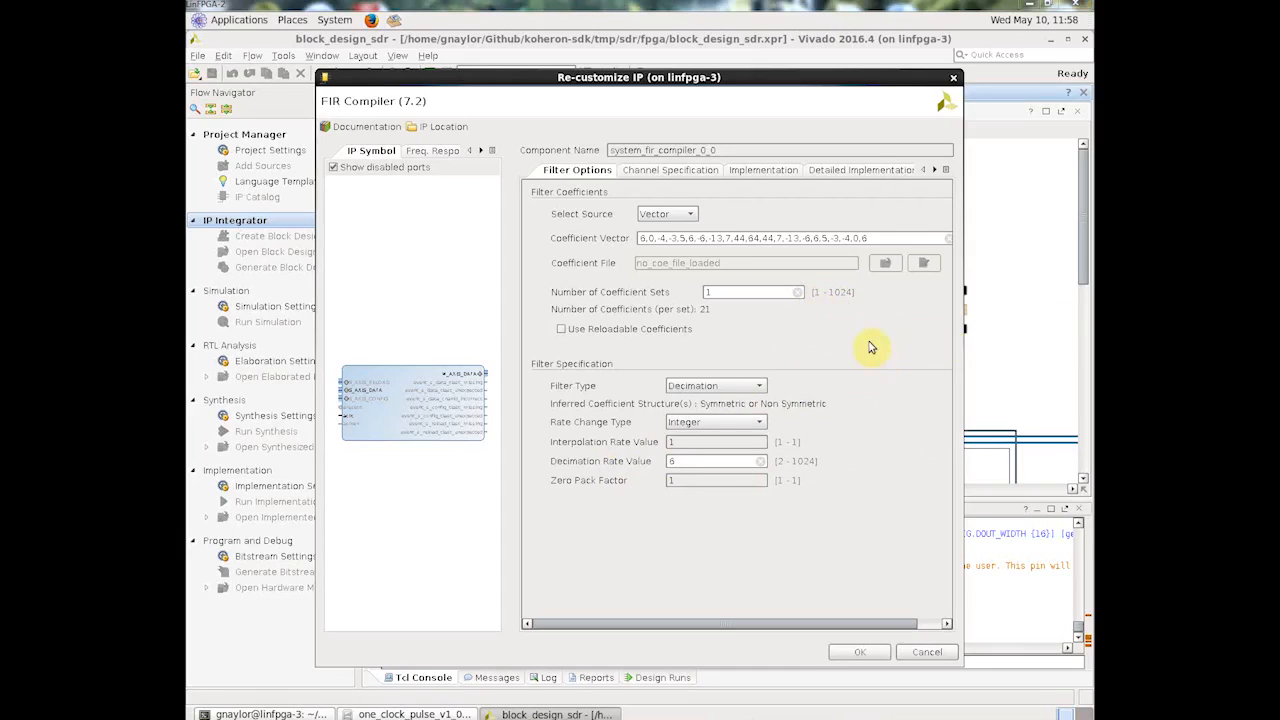
Step: Set the FIR filter's input sampling frequency to 0.192 MHz and its clock frequency to 125 MHz
{"action": "left_click", "coordinate": [683, 172]}
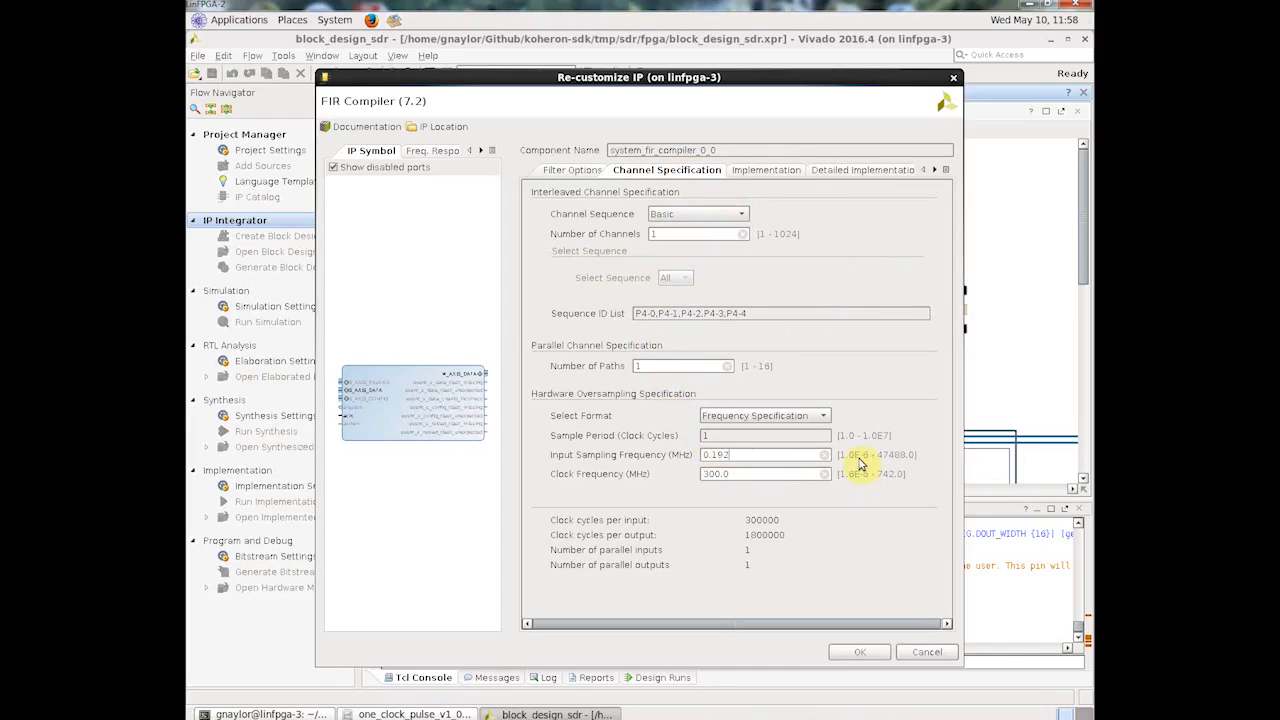
{"action": "triple_click", "coordinate": [760, 474]}
{"action": "type", "text": "125"}
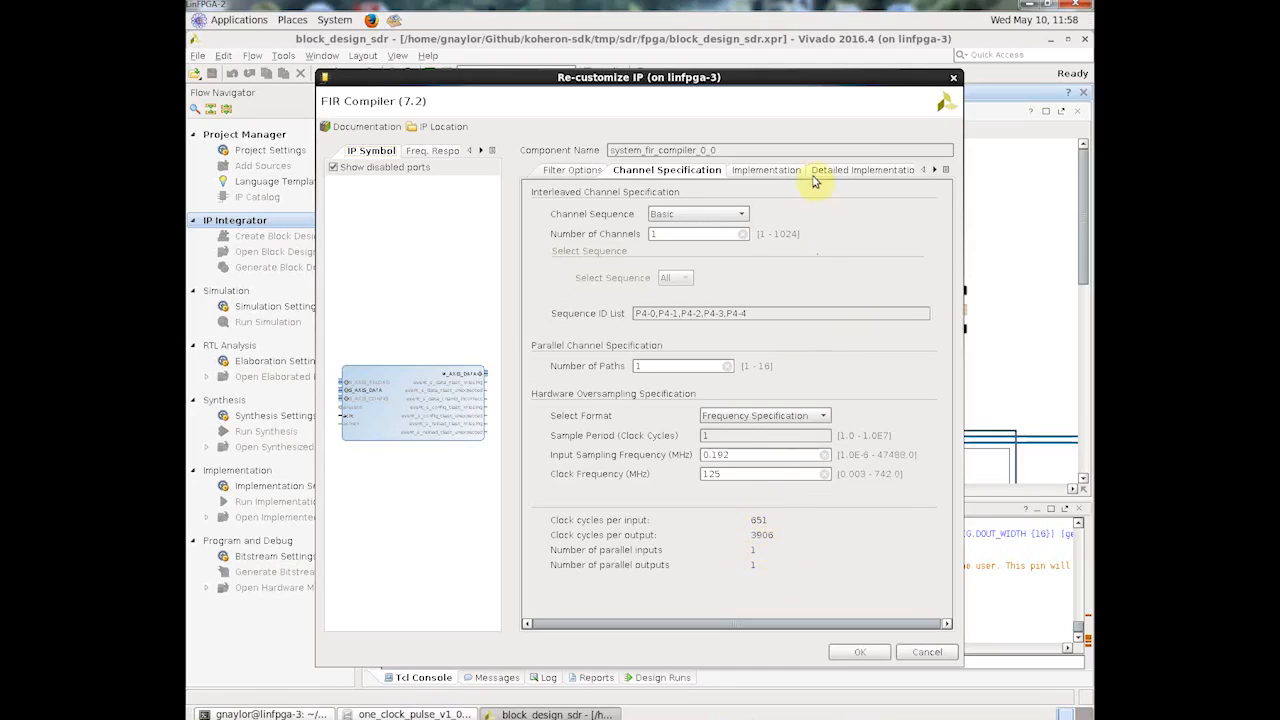
Step: Set the FIR filter's output rounding mode to Convergent Rounding to Even and its output width to 32
{"action": "left_click", "coordinate": [775, 171]}
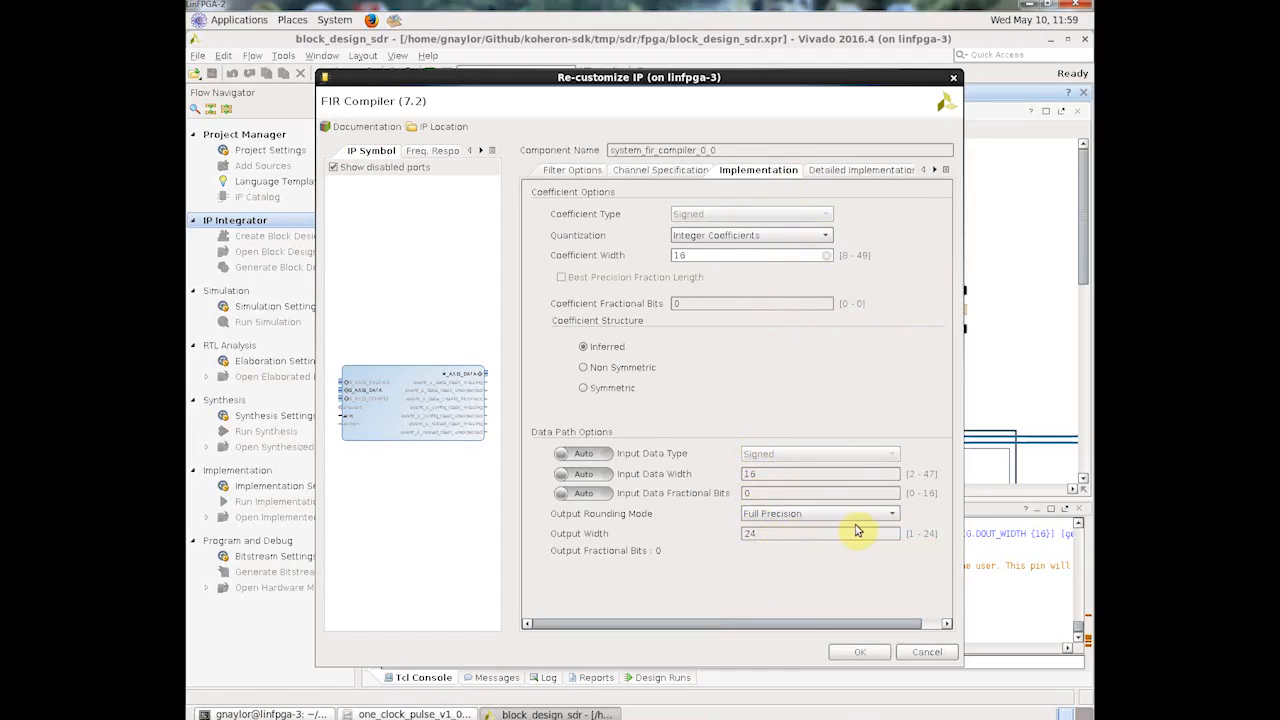
{"action": "left_click", "coordinate": [893, 514]}
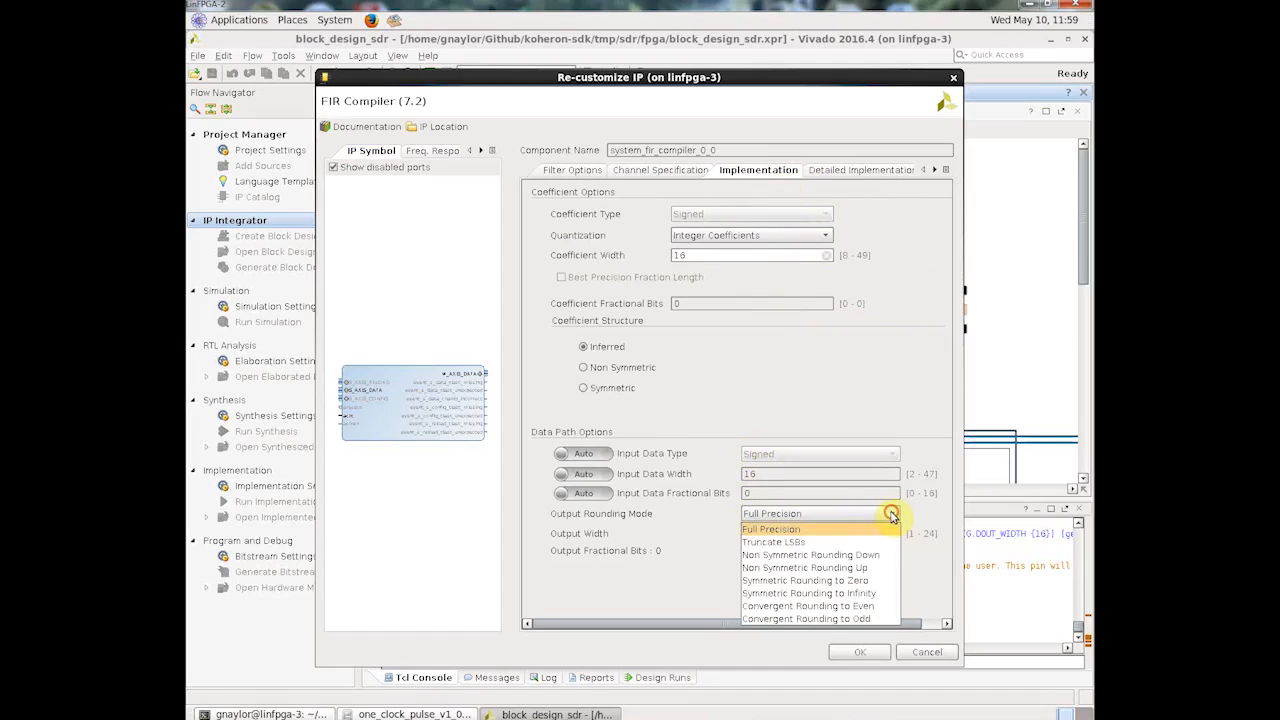
{"action": "left_click", "coordinate": [870, 607]}
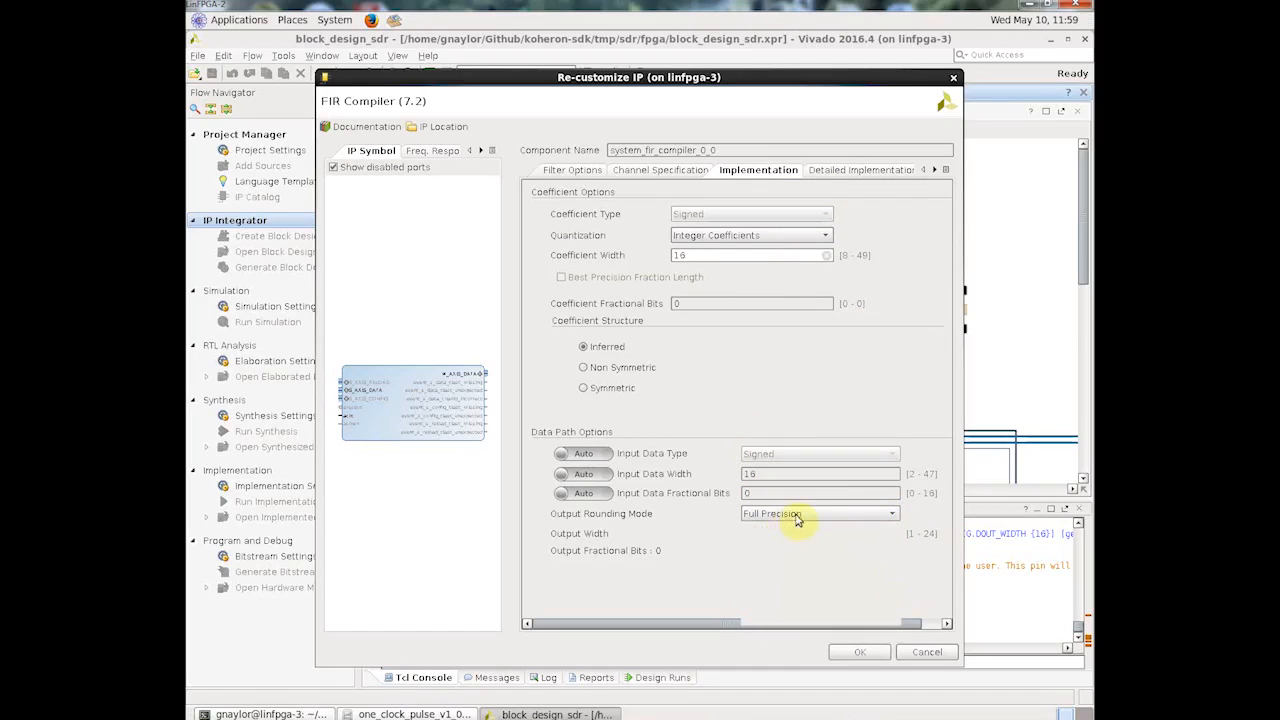
{"action": "left_click_drag", "start_coordinate": [775, 537], "coordinate": [726, 536]}
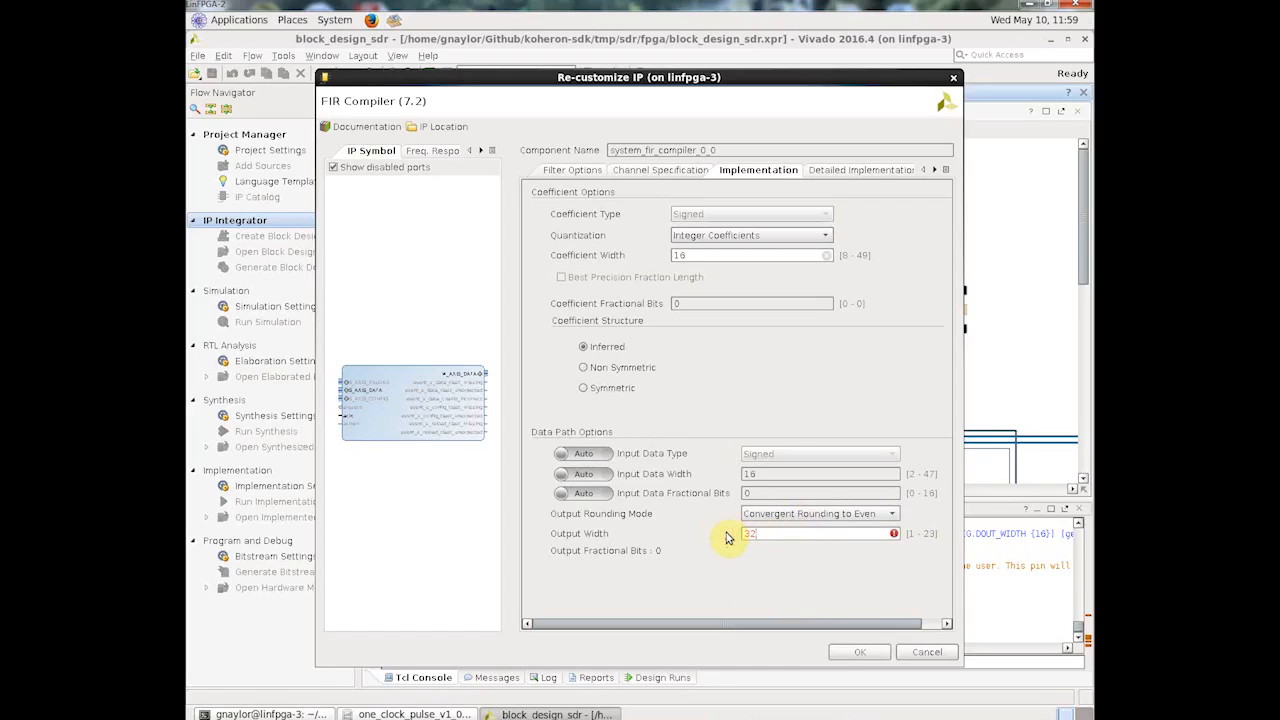
{"action": "left_click", "coordinate": [744, 554]}
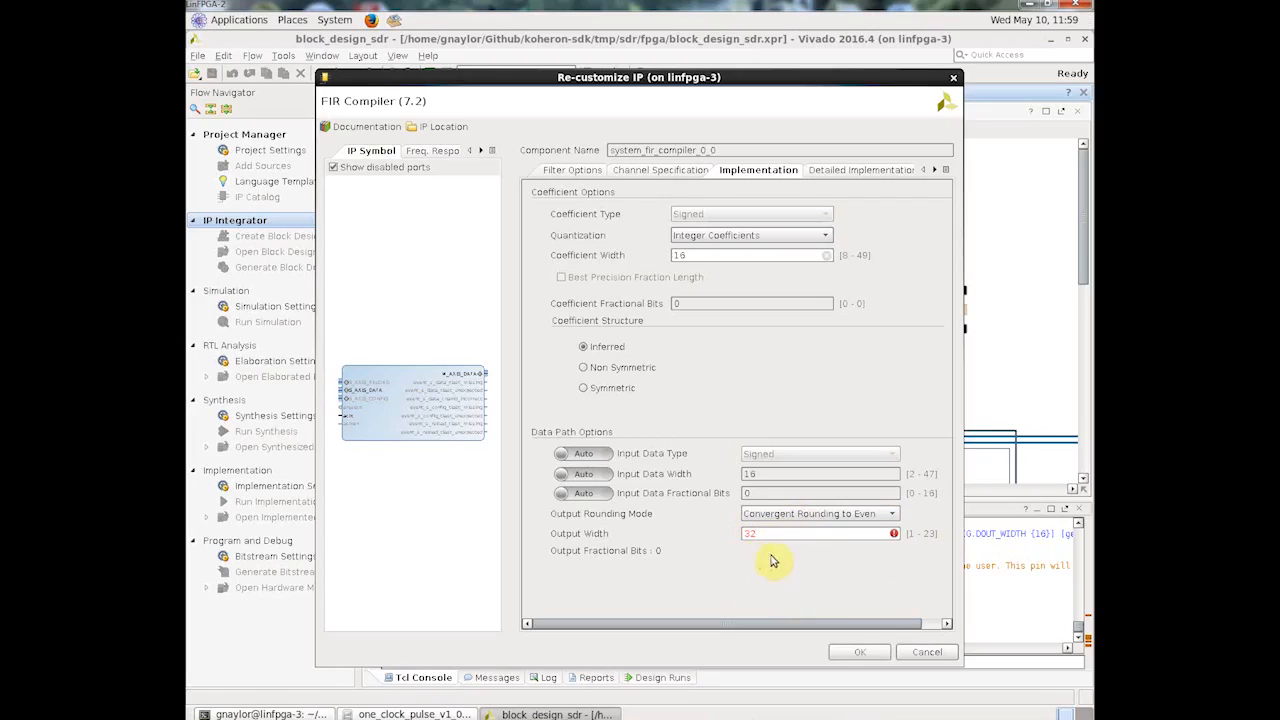
Step: Switch the FIR filter's input data width to manual, set it to 32, and apply the customization
{"action": "left_click", "coordinate": [763, 476]}
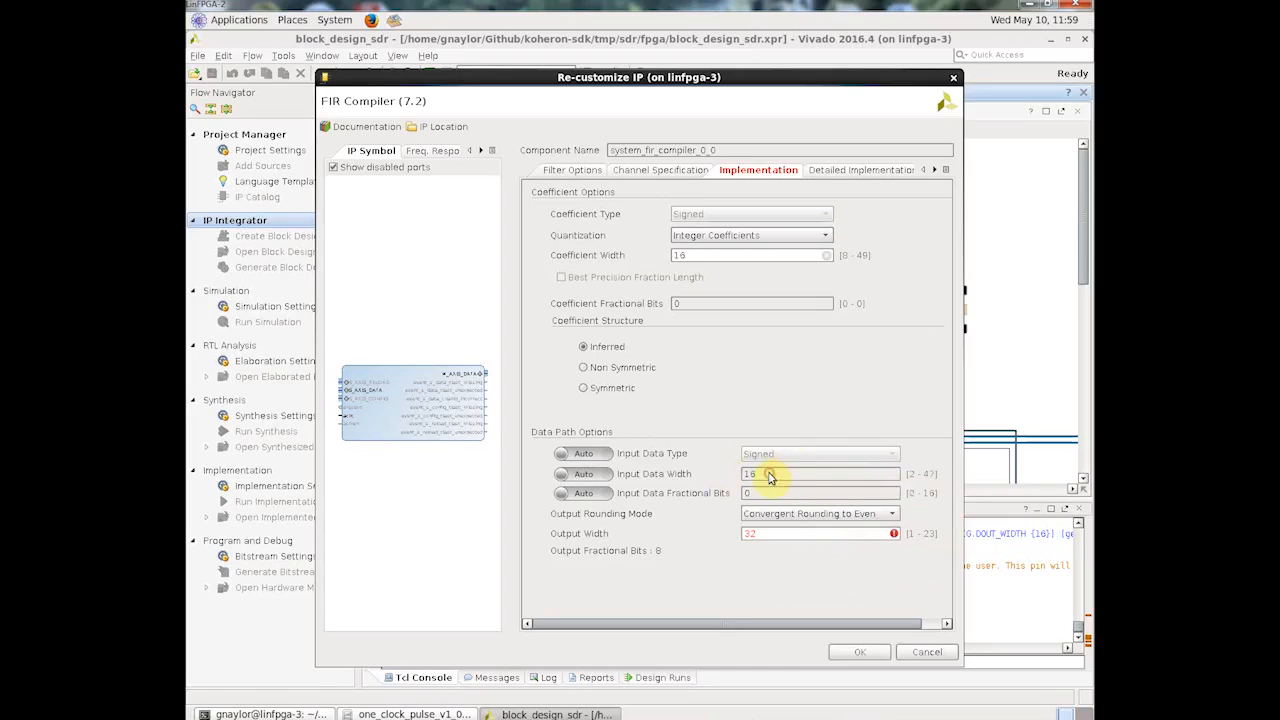
{"action": "left_click", "coordinate": [598, 474]}
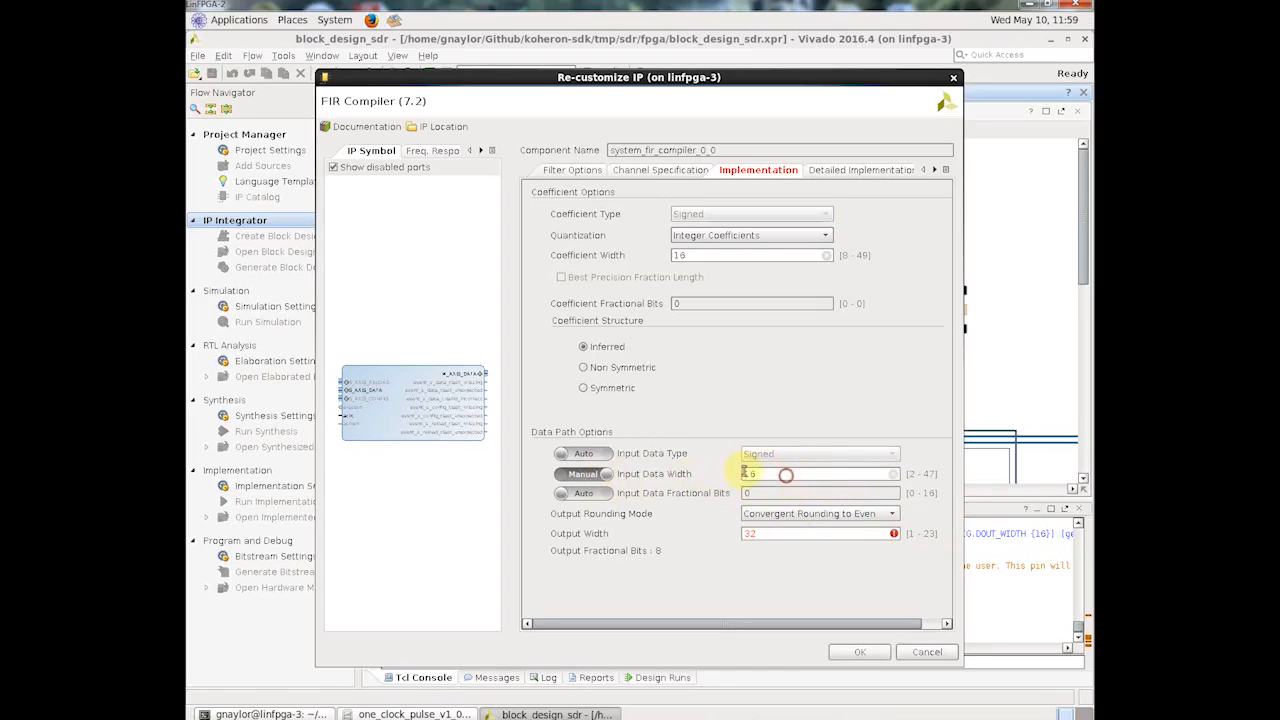
{"action": "type", "text": "32"}
{"action": "left_click", "coordinate": [805, 533]}
{"action": "left_click", "coordinate": [790, 474]}
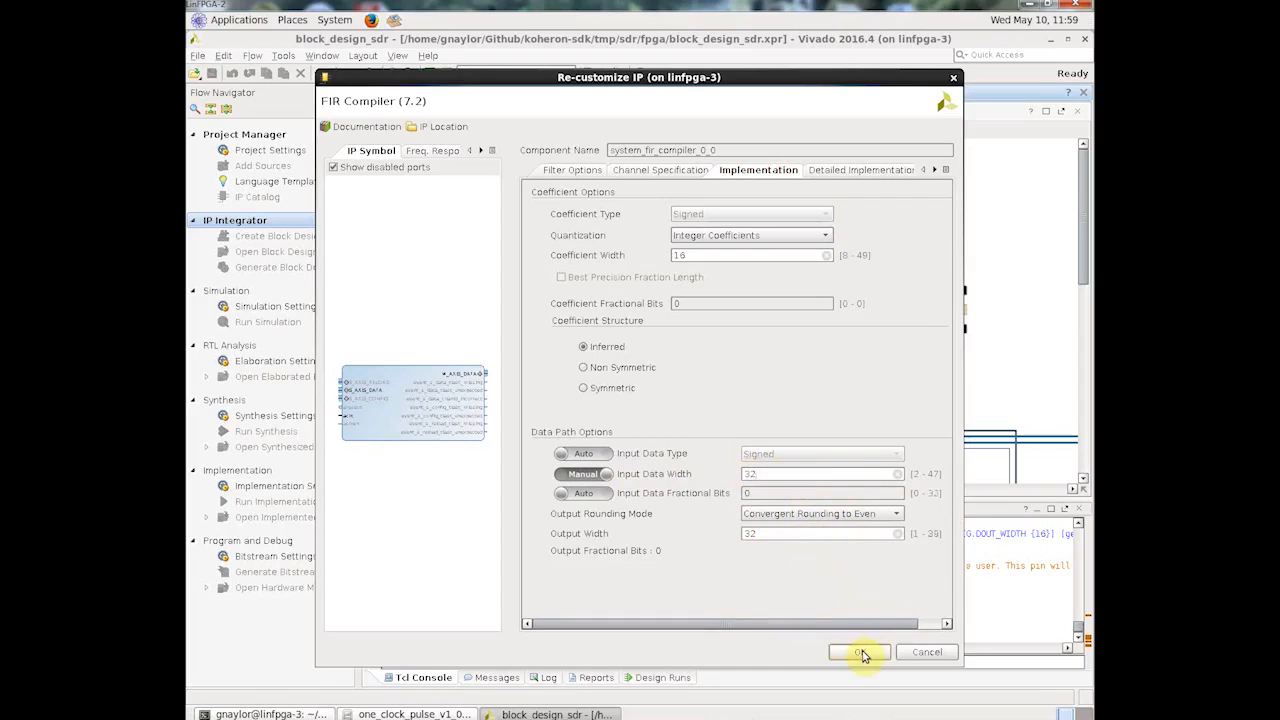
{"action": "left_click", "coordinate": [862, 654]}
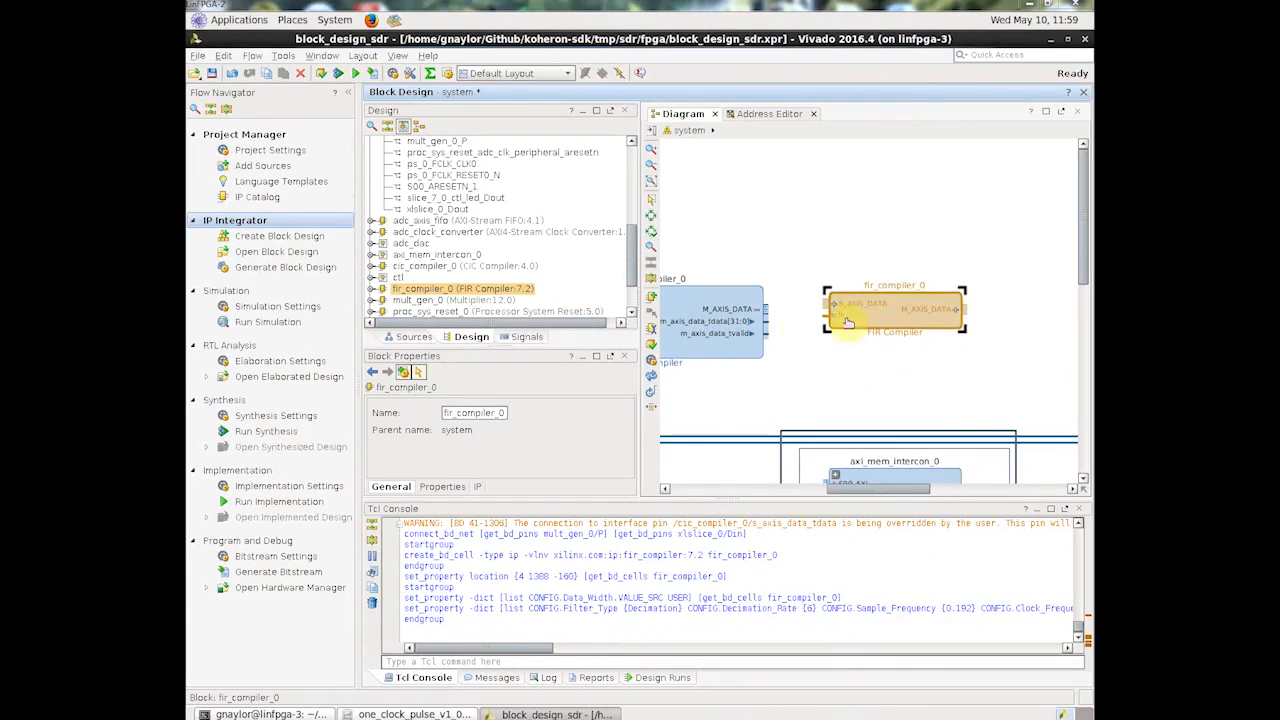
Step: Connect the CIC Compiler's M_AXIS_DATA output to the FIR Compiler's S_AXIS_DATA input, and clear the FIR Compiler's coefficient vector
{"action": "left_click_drag", "start_coordinate": [770, 305], "coordinate": [828, 305]}
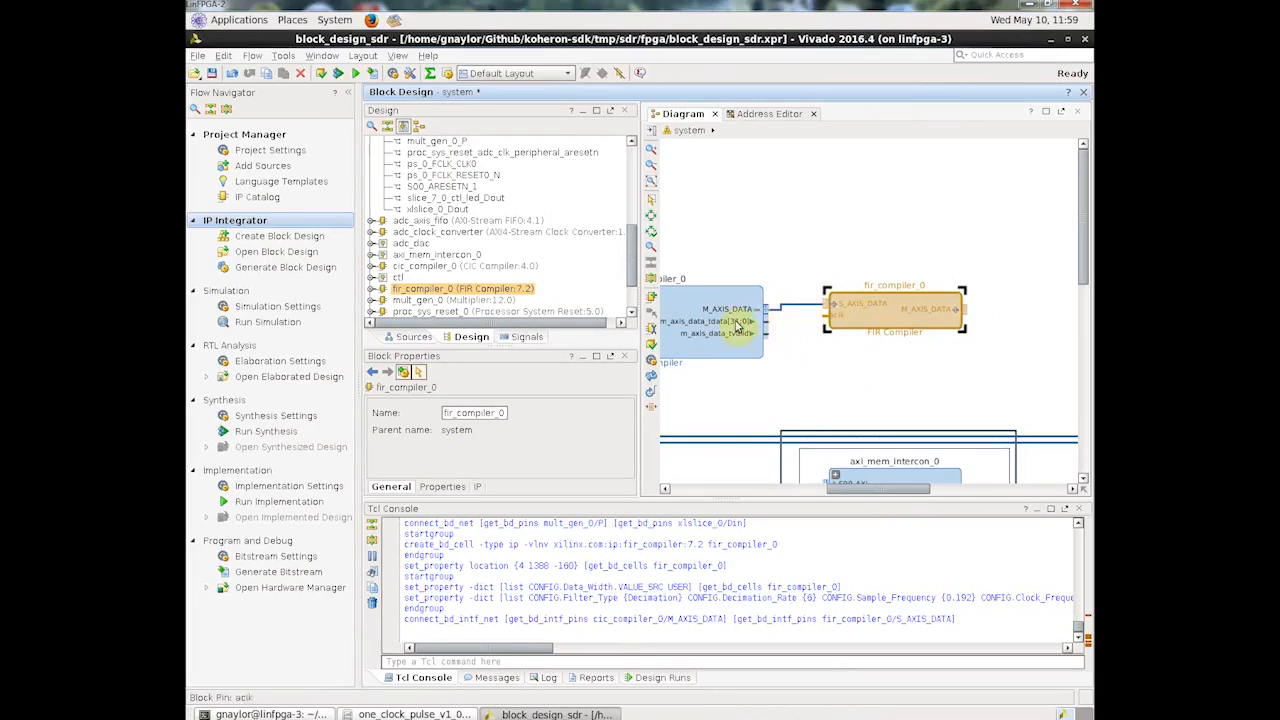
{"action": "double_click", "coordinate": [885, 321]}
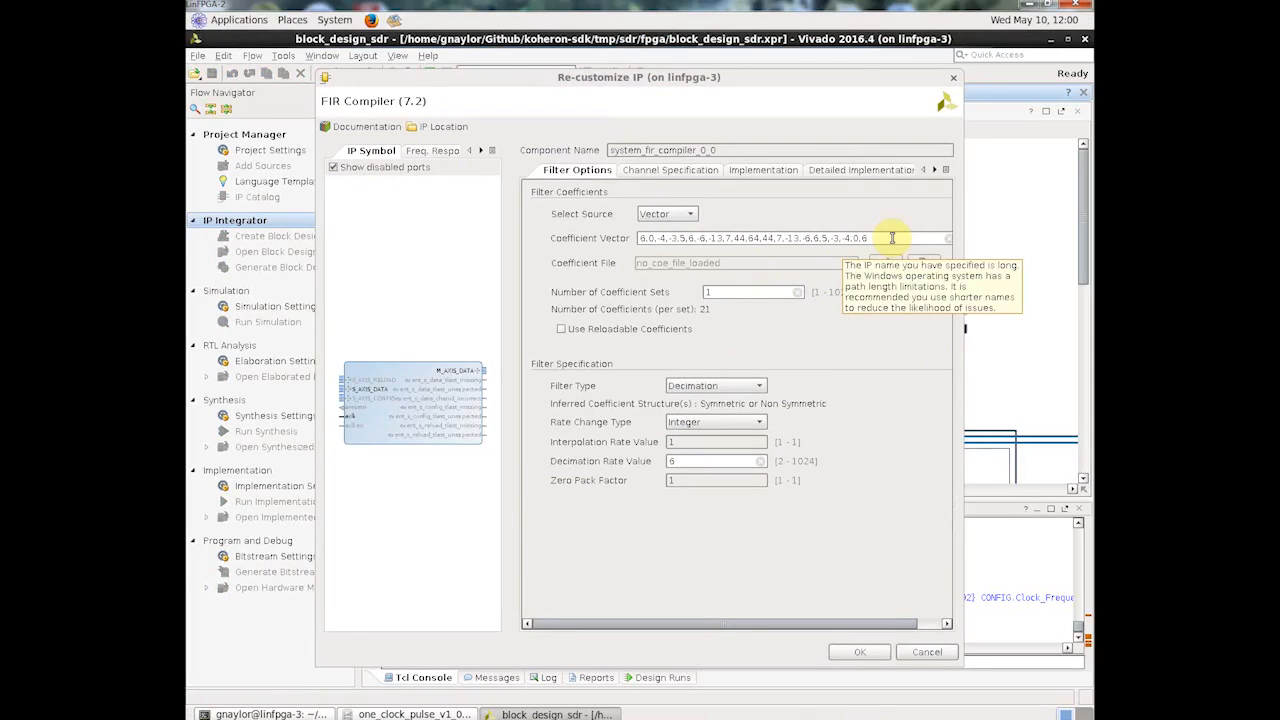
{"action": "left_click_drag", "start_coordinate": [892, 238], "coordinate": [560, 234]}
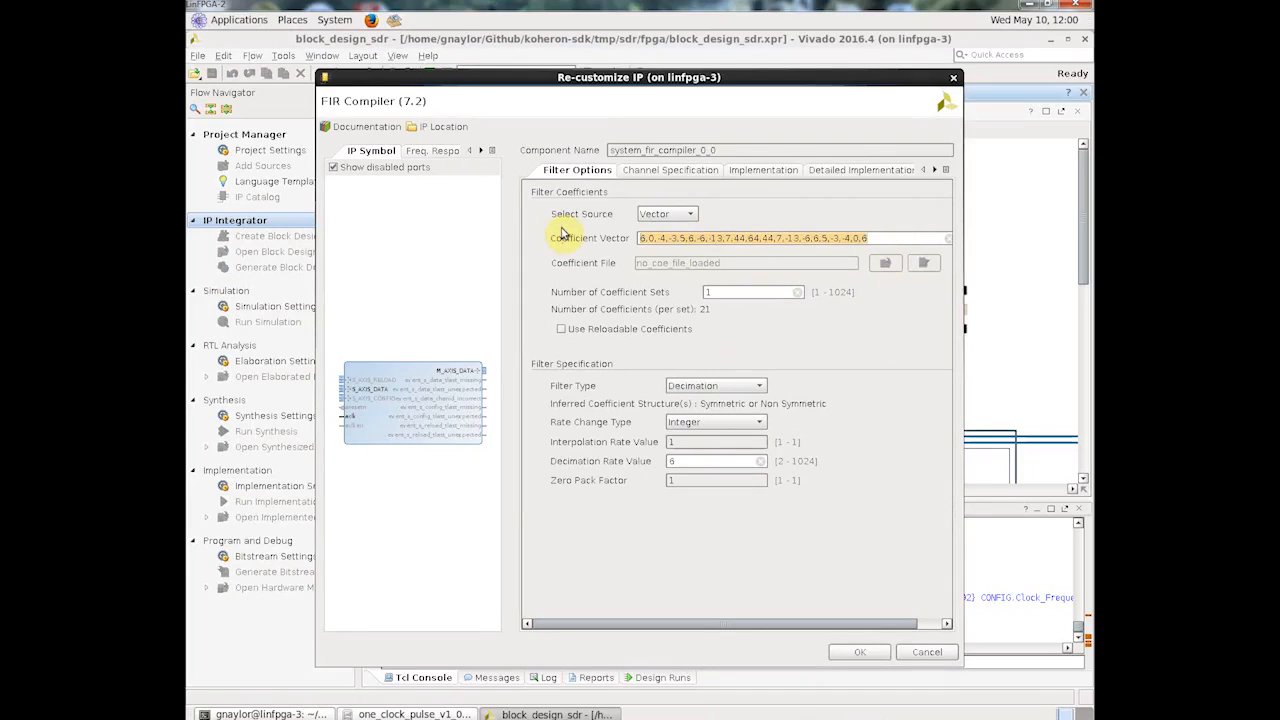
{"action": "key", "text": "BackSpace"}
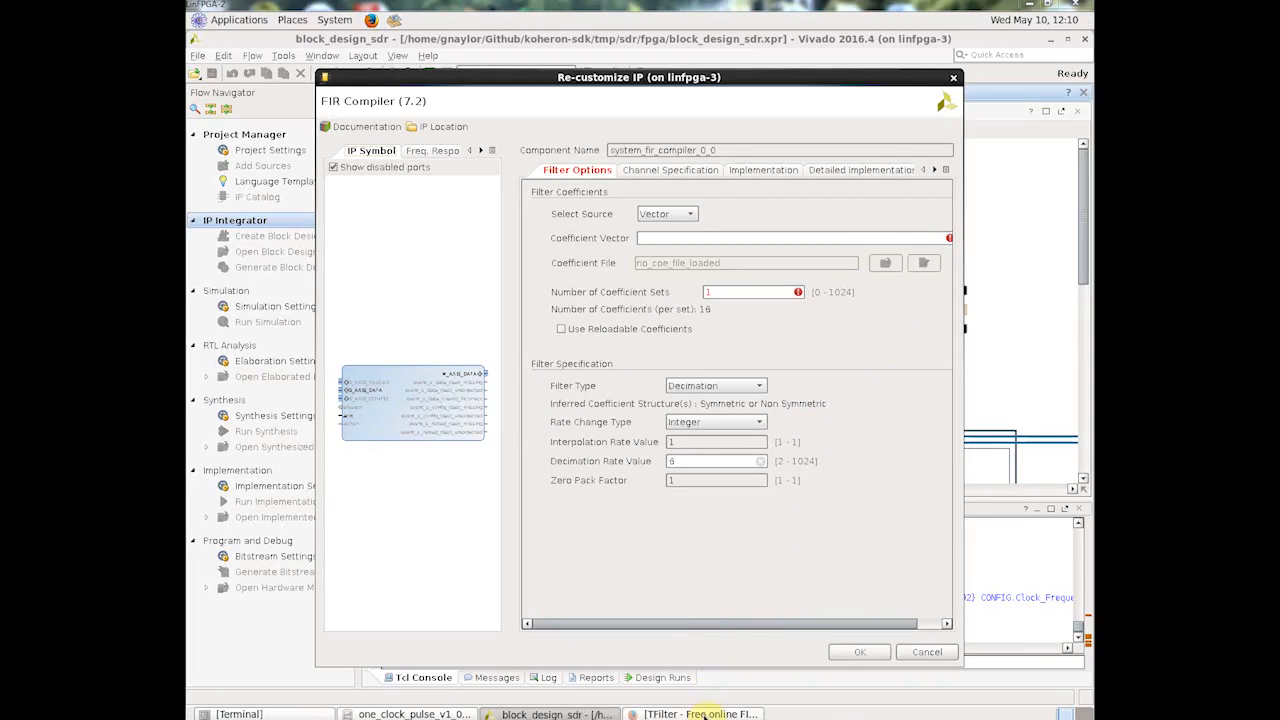
Step: Switch to the TFilter page in Firefox and set the filter's sampling frequency to 192000 Hz
{"action": "left_click", "coordinate": [703, 714]}
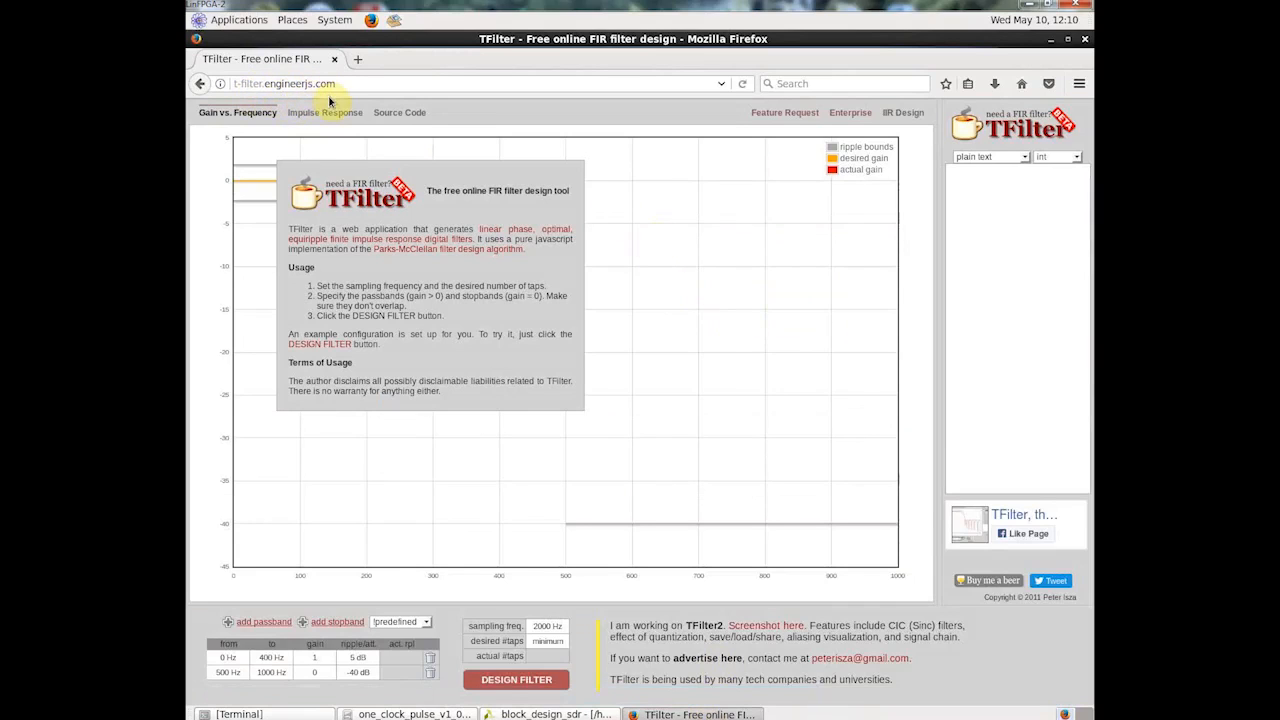
{"action": "left_click", "coordinate": [530, 625]}
{"action": "key", "text": "Delete"}
{"action": "type", "text": "180"}
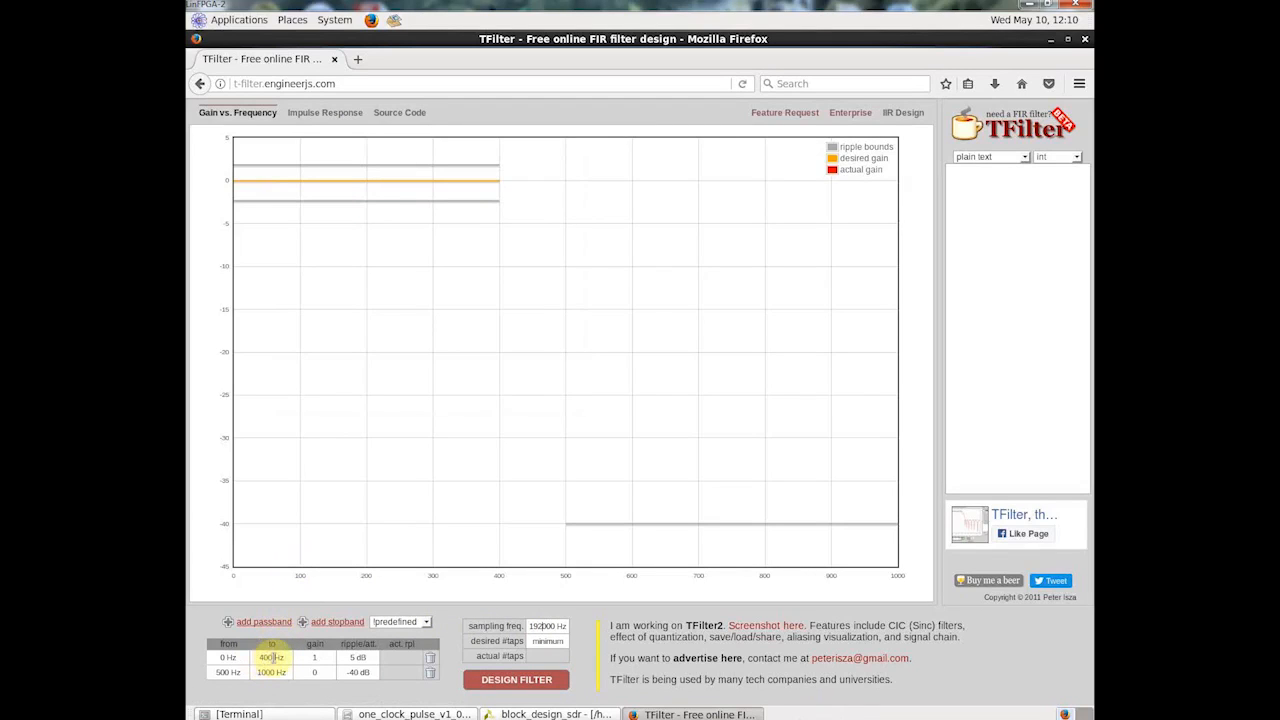
Step: Design the filter with a passband ending at 8000 Hz and a stopband from 15000 to 96000 Hz
{"action": "left_click", "coordinate": [262, 658]}
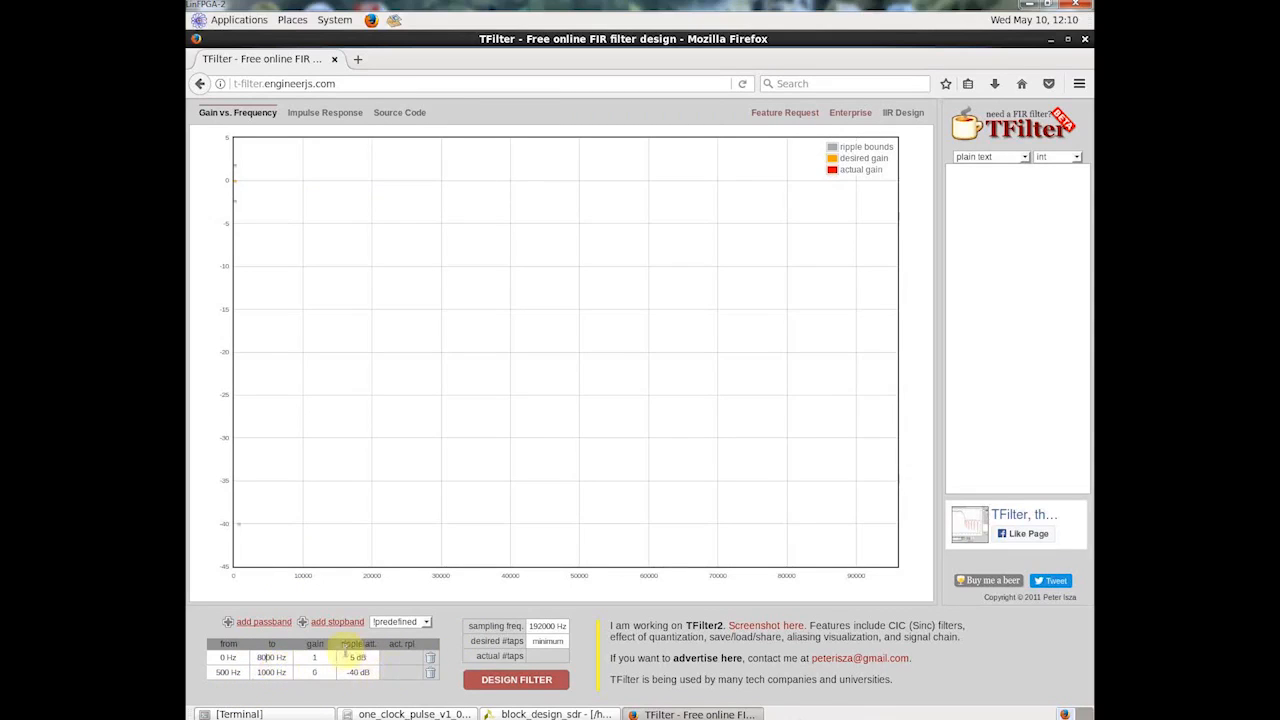
{"action": "left_click", "coordinate": [217, 672]}
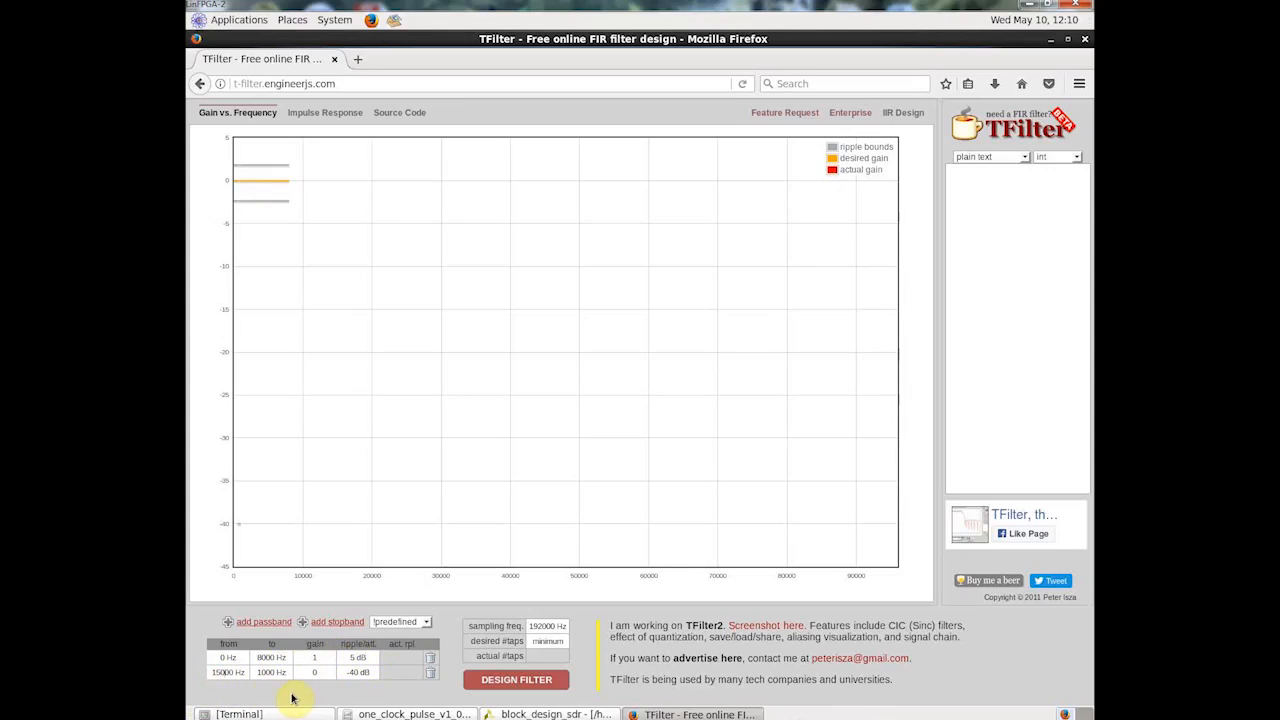
{"action": "left_click", "coordinate": [259, 673]}
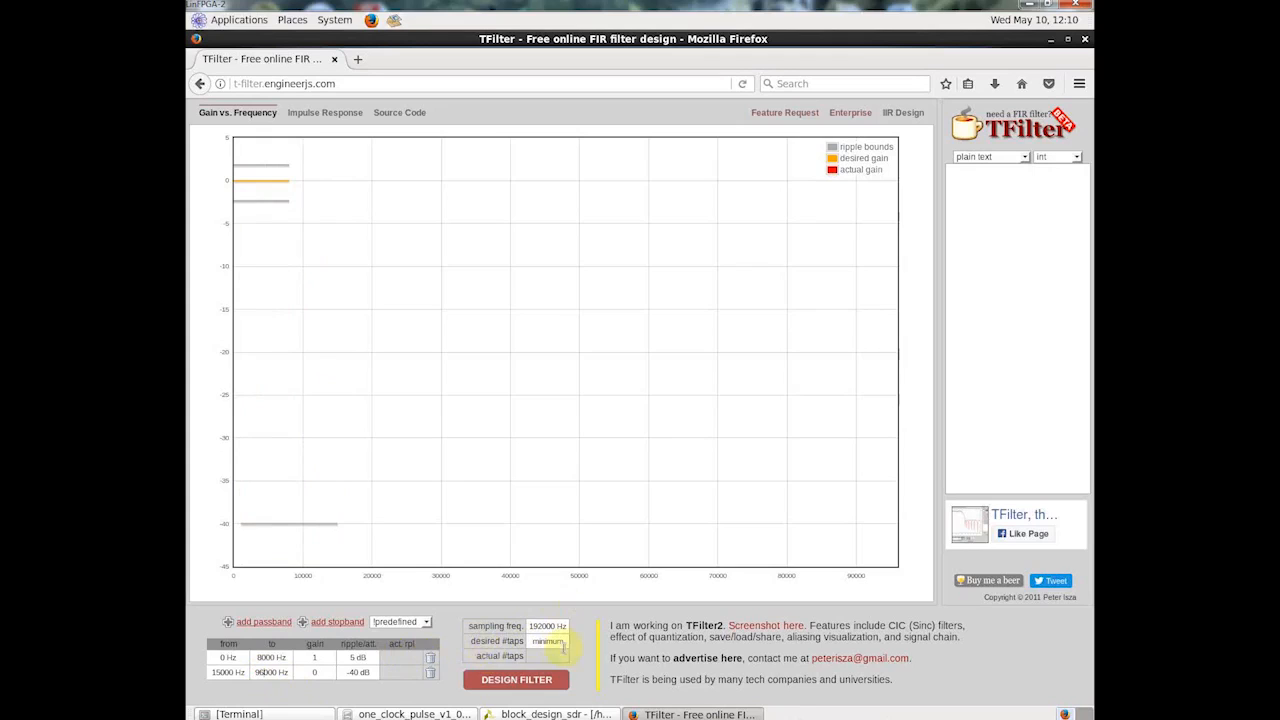
{"action": "left_click", "coordinate": [520, 683]}
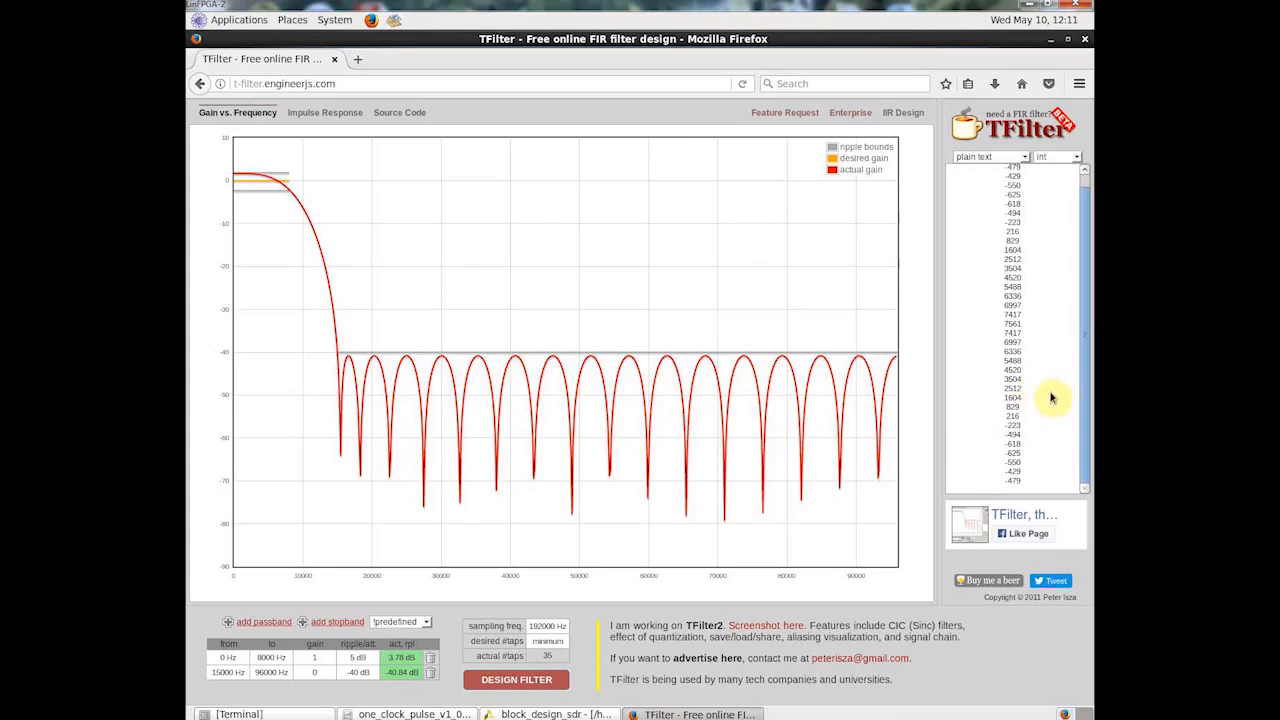
Step: Copy the complete list of generated integer filter coefficients, from the first value to the last
{"action": "left_click_drag", "start_coordinate": [1082, 418], "coordinate": [1086, 315]}
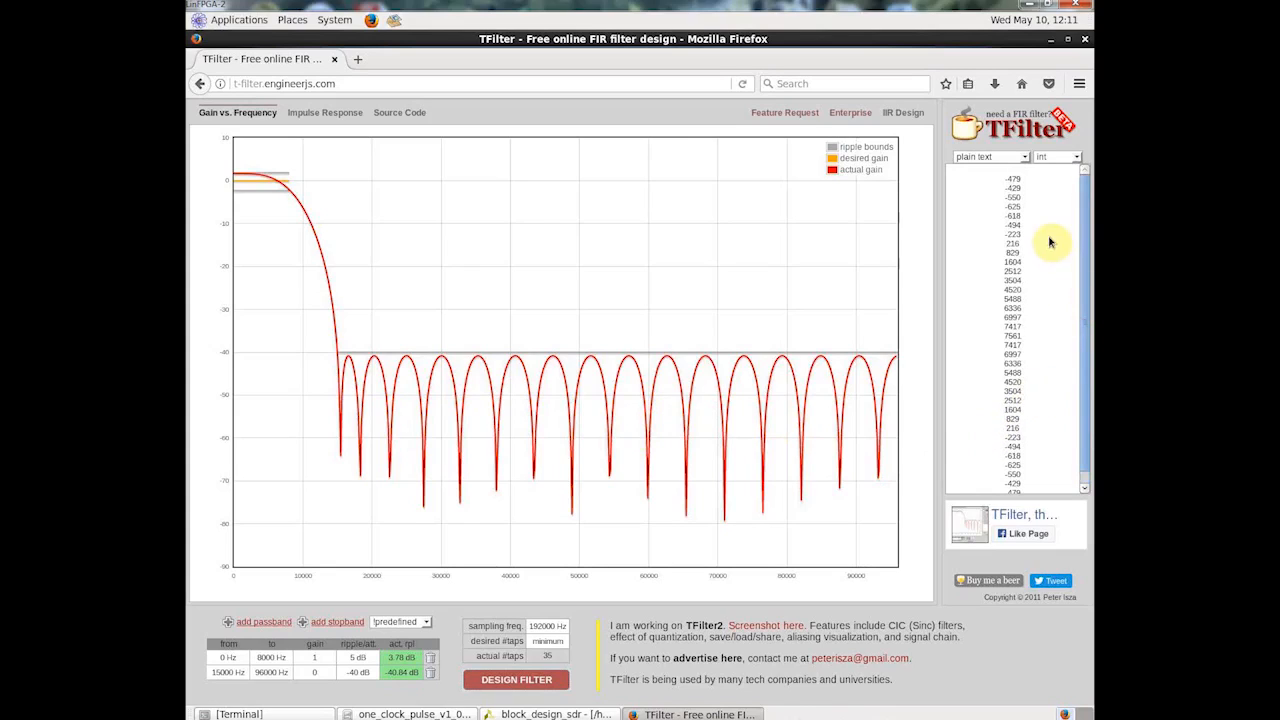
{"action": "left_click", "coordinate": [1078, 158]}
{"action": "left_click", "coordinate": [1078, 157]}
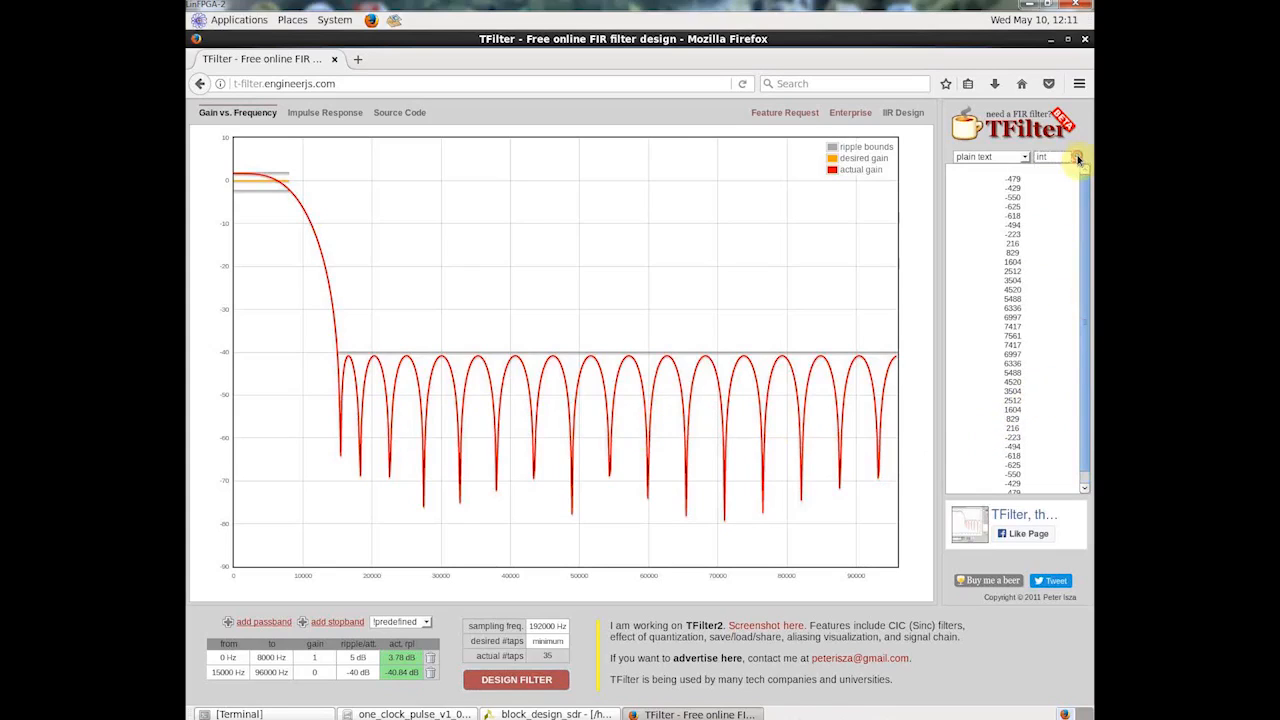
{"action": "scroll", "coordinate": [981, 268], "scroll_direction": "down", "scroll_amount": 1}
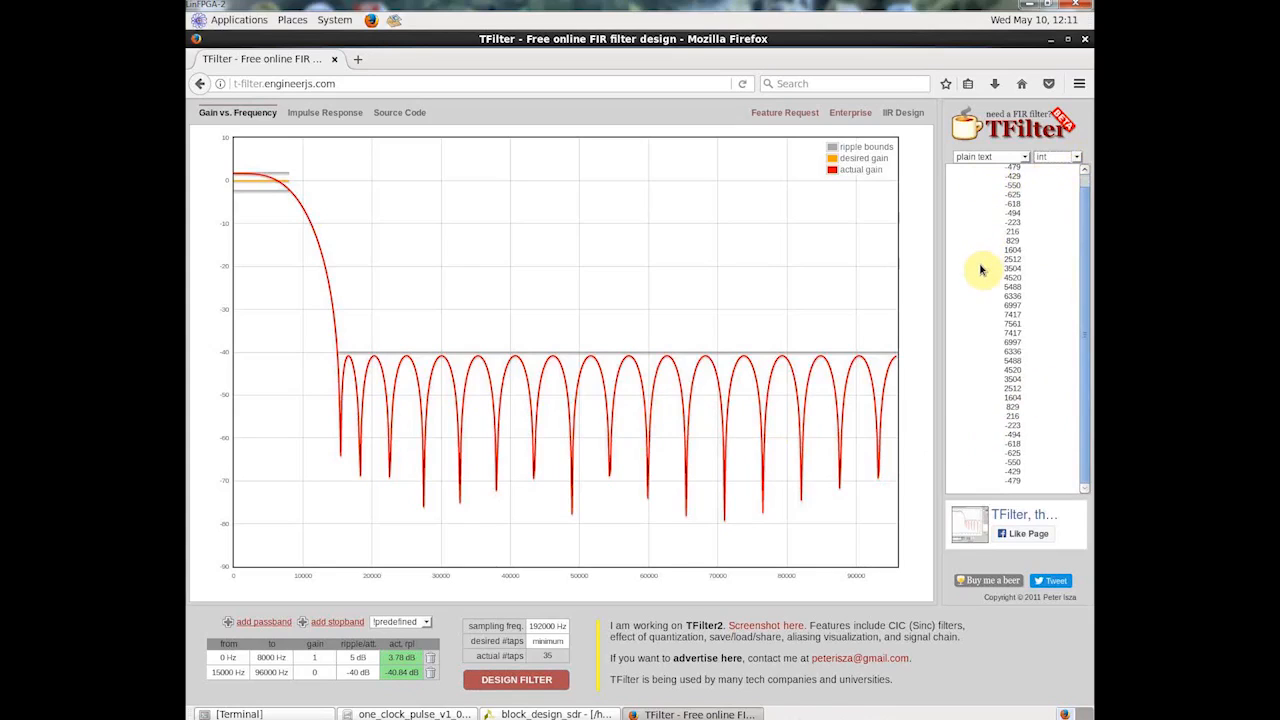
{"action": "scroll", "coordinate": [981, 268], "scroll_direction": "up", "scroll_amount": 1}
{"action": "left_click_drag", "start_coordinate": [988, 177], "coordinate": [1060, 523]}
{"action": "left_click_drag", "start_coordinate": [1050, 472], "coordinate": [1043, 484]}
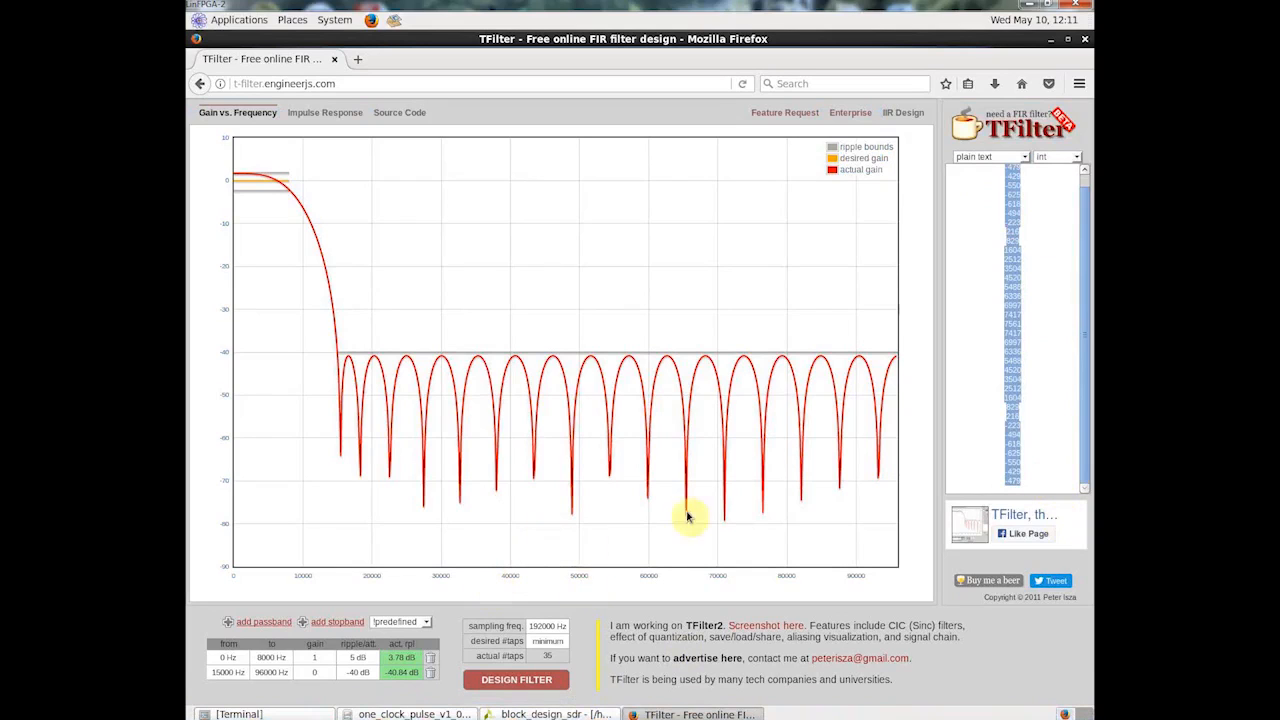
Step: Launch gedit from the terminal and paste the copied filter coefficients into the blank document
{"action": "left_click", "coordinate": [563, 713]}
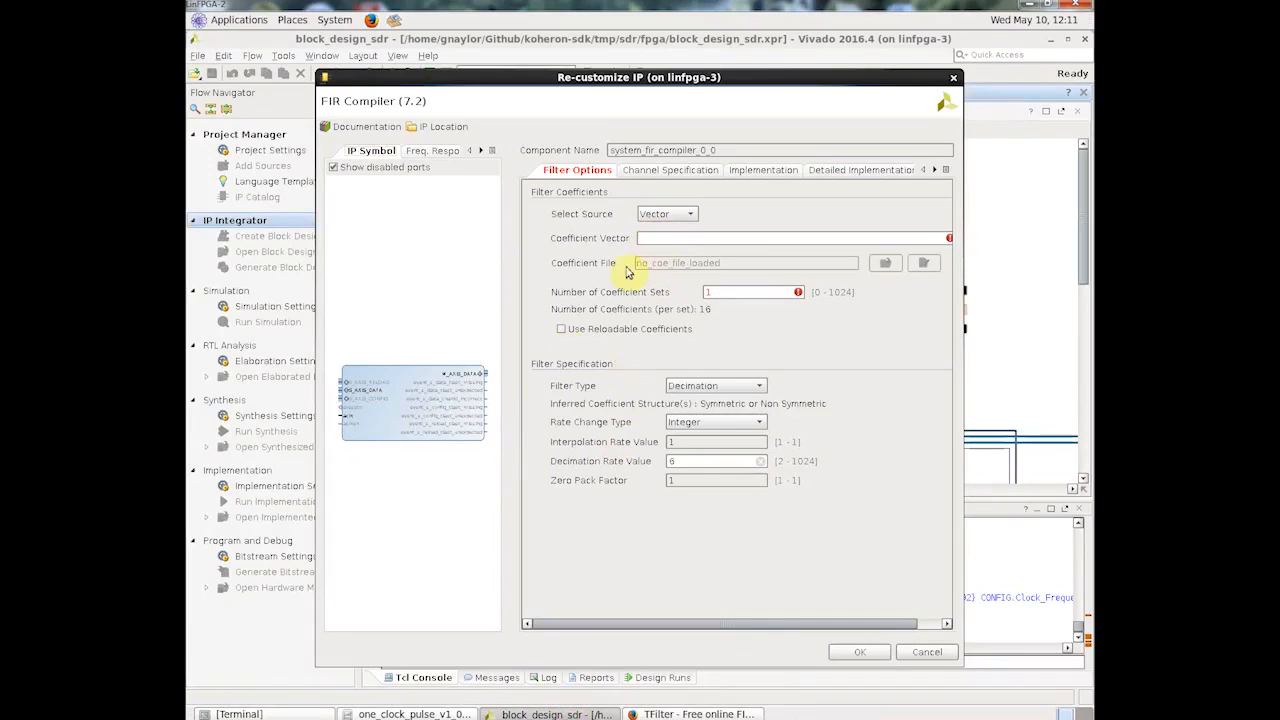
{"action": "left_click", "coordinate": [313, 713]}
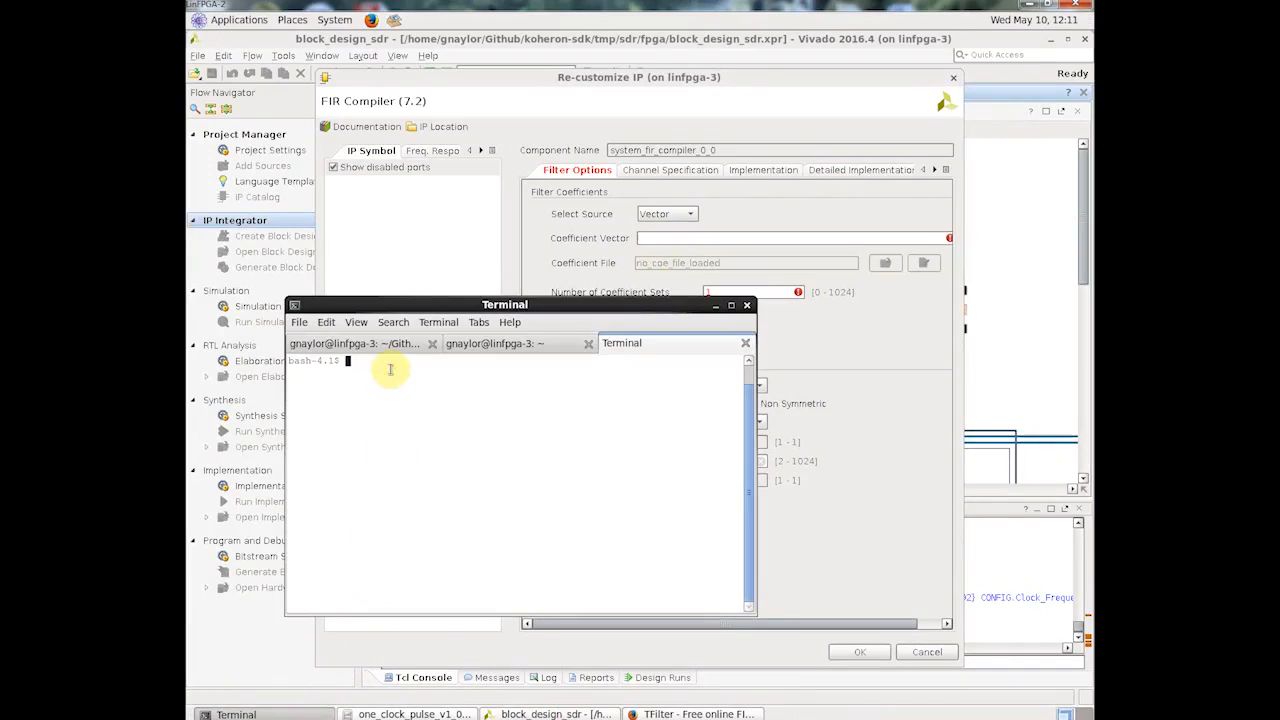
{"action": "type", "text": "gedit"}
{"action": "key", "text": "Return"}
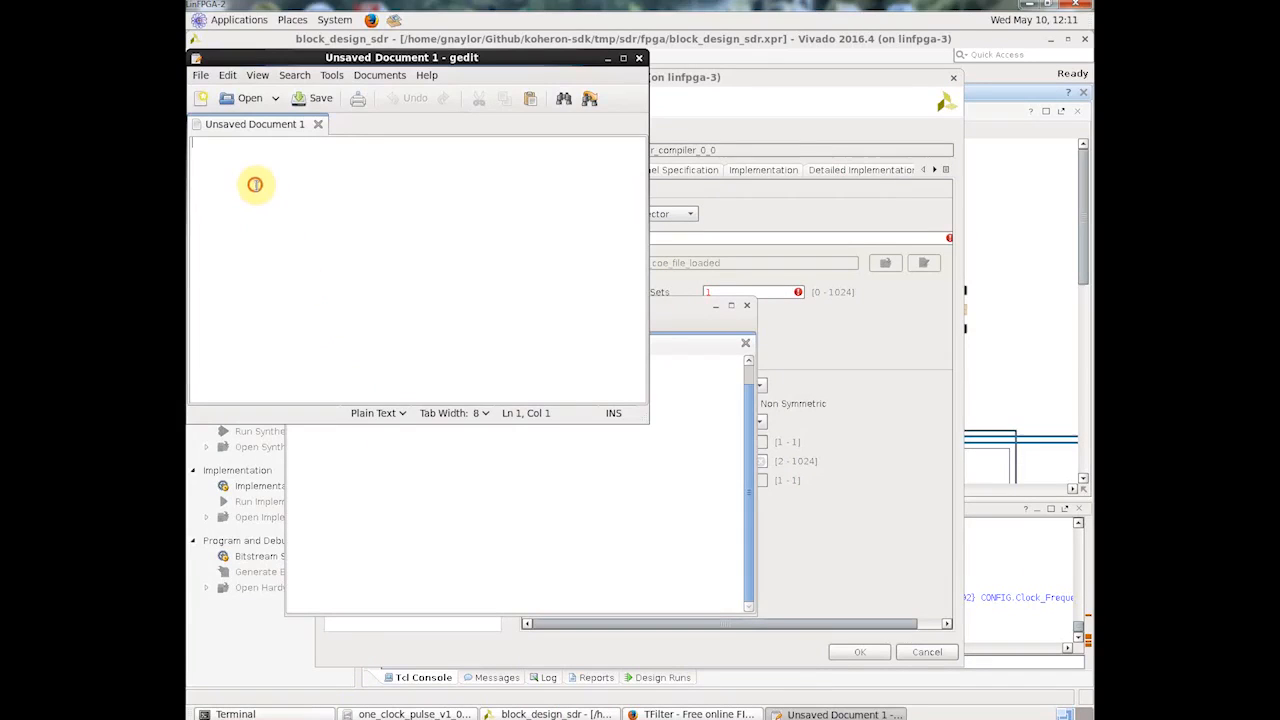
{"action": "key", "text": "ctrl+v"}
{"action": "scroll", "coordinate": [296, 250], "scroll_direction": "up", "scroll_amount": 1}
{"action": "scroll", "coordinate": [298, 250], "scroll_direction": "up", "scroll_amount": 2}
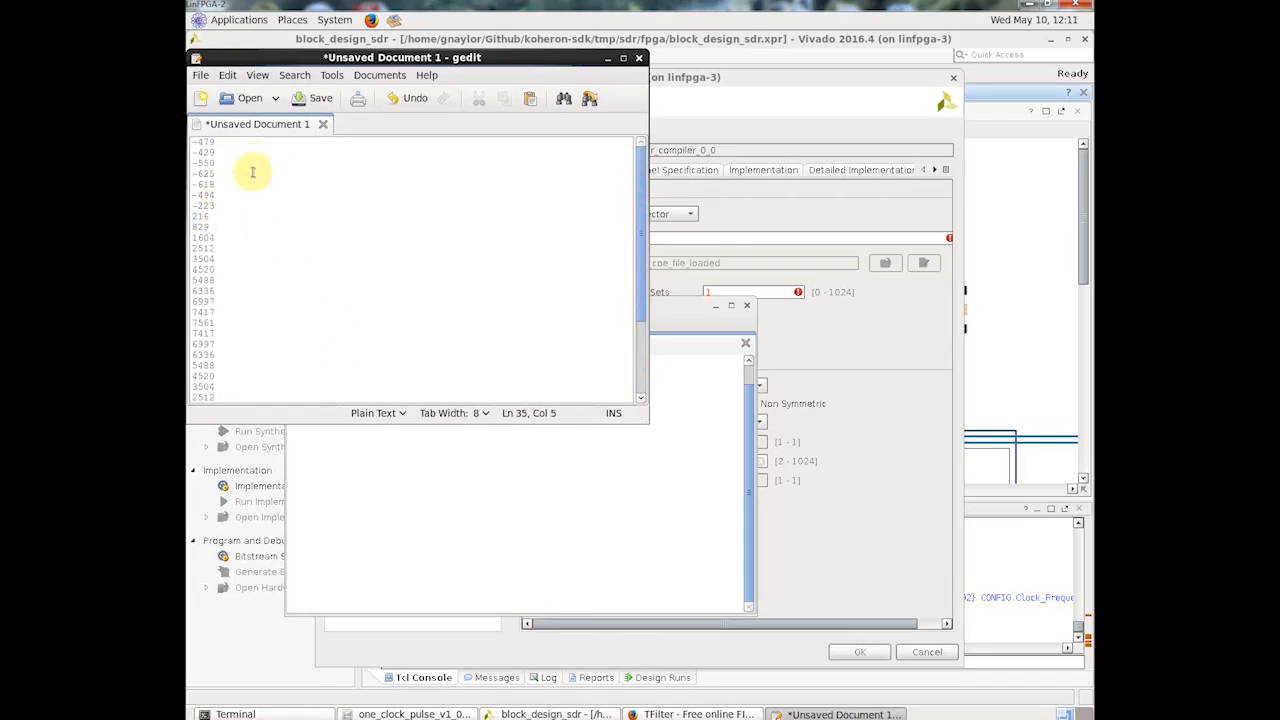
Step: Replace every line break (\n) in the coefficient list with a comma and a space
{"action": "left_click", "coordinate": [294, 75]}
{"action": "left_click", "coordinate": [315, 163]}
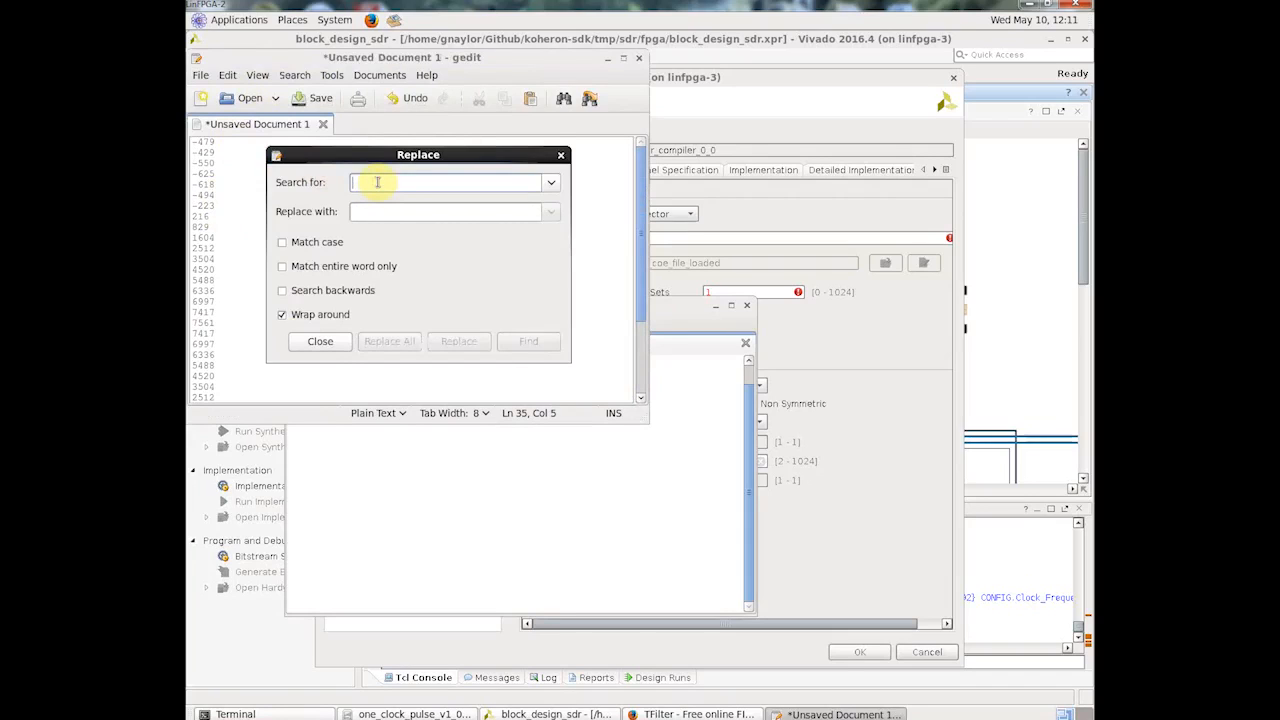
{"action": "type", "text": "\\n"}
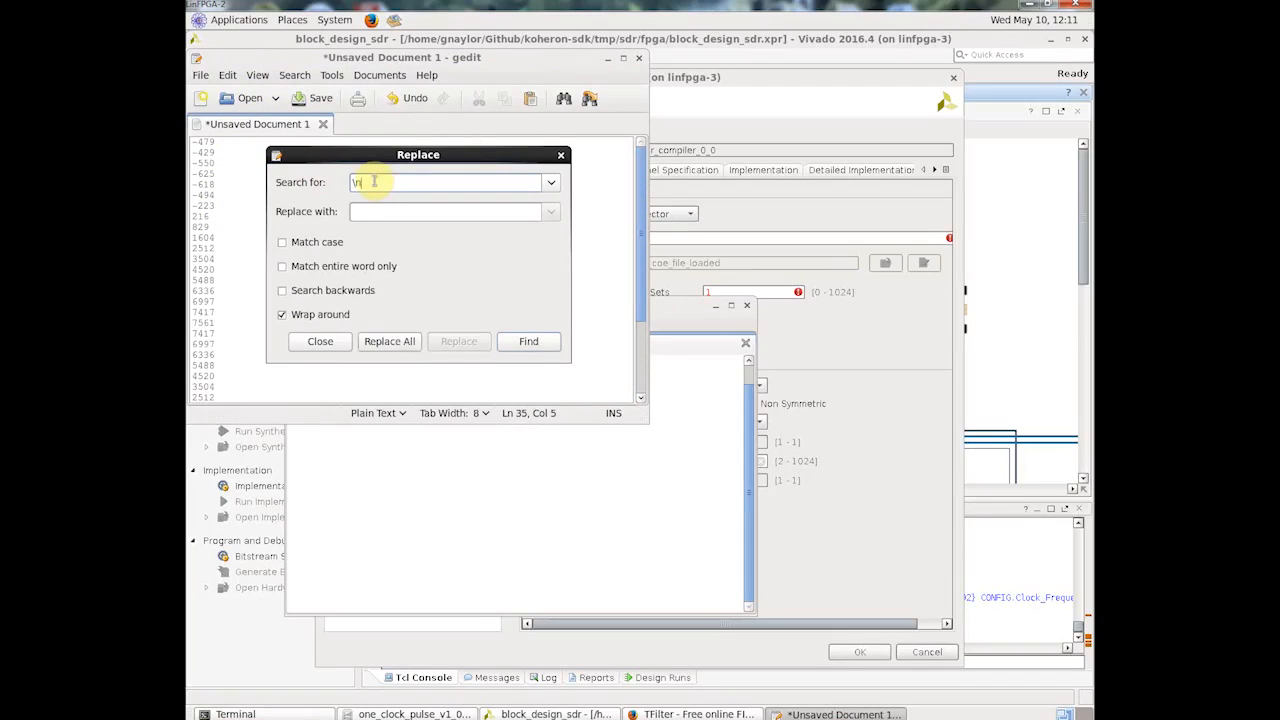
{"action": "left_click", "coordinate": [369, 210]}
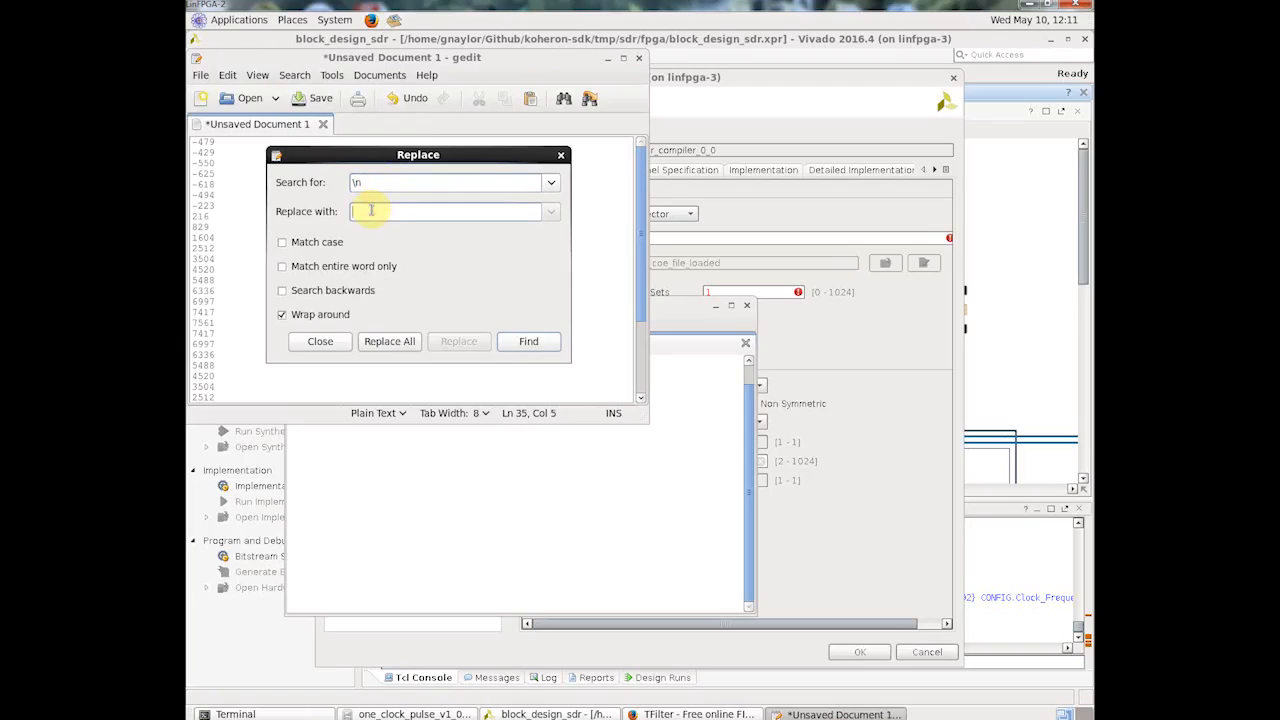
{"action": "type", "text": ","}
{"action": "left_click", "coordinate": [387, 343]}
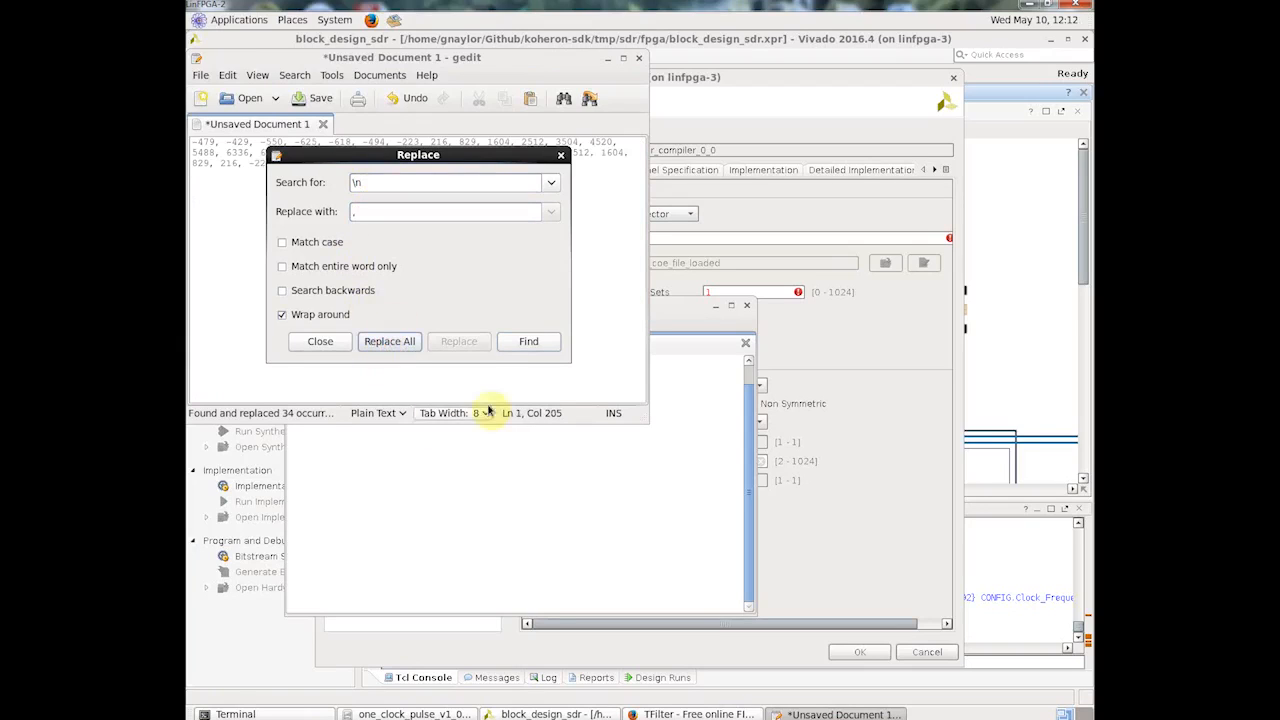
{"action": "left_click", "coordinate": [302, 345]}
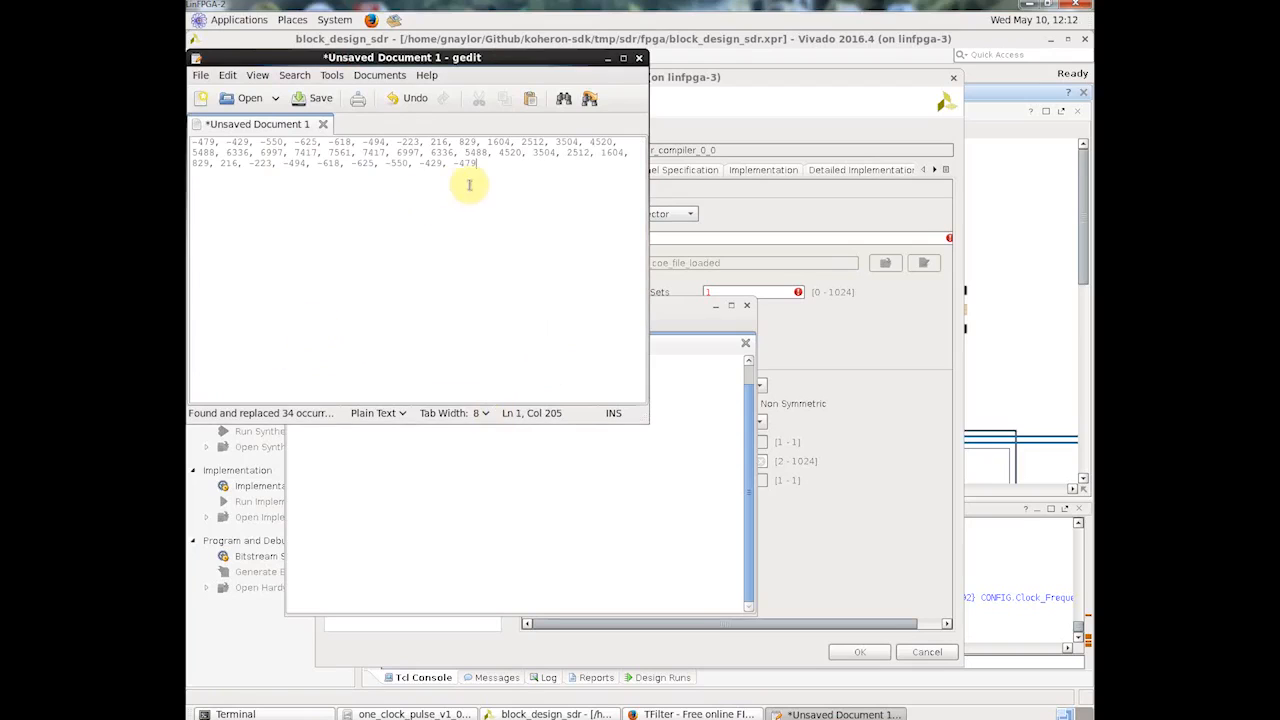
Step: Copy the comma-separated coefficients and paste them into the FIR Compiler's Coefficient Vector in Vivado
{"action": "triple_click", "coordinate": [196, 143]}
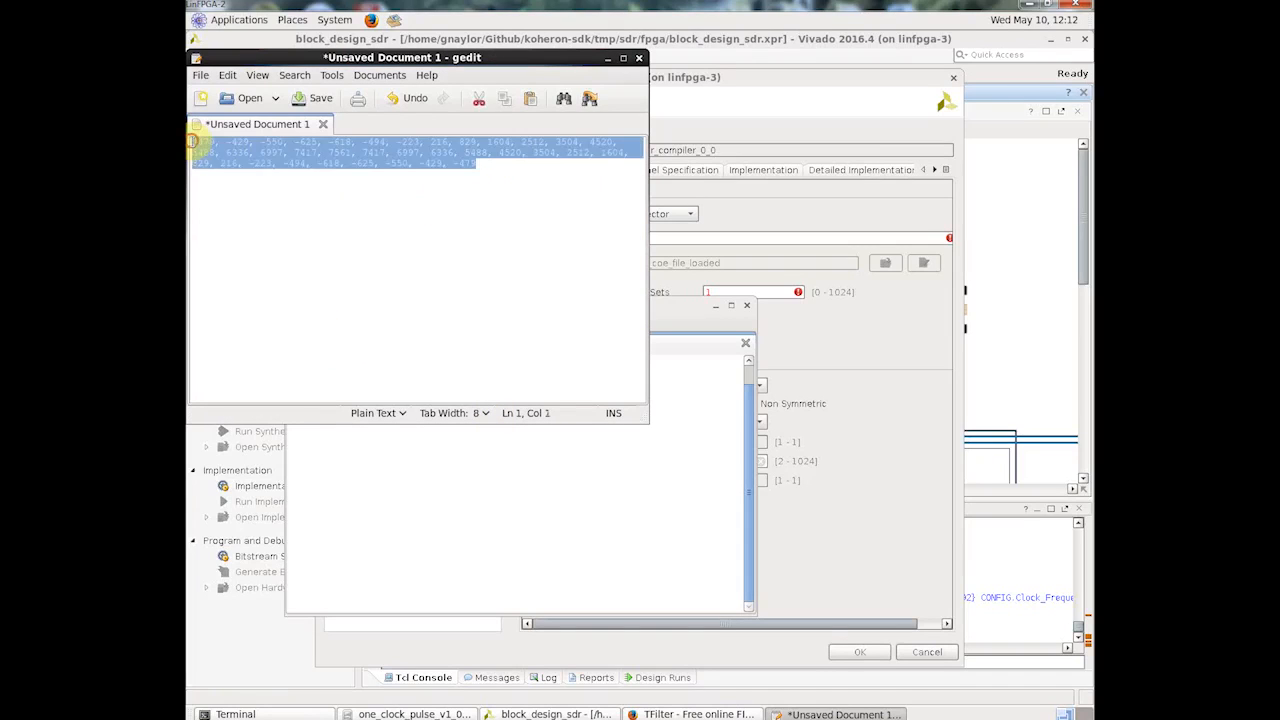
{"action": "right_click", "coordinate": [295, 153]}
{"action": "left_click", "coordinate": [323, 217]}
{"action": "left_click", "coordinate": [732, 238]}
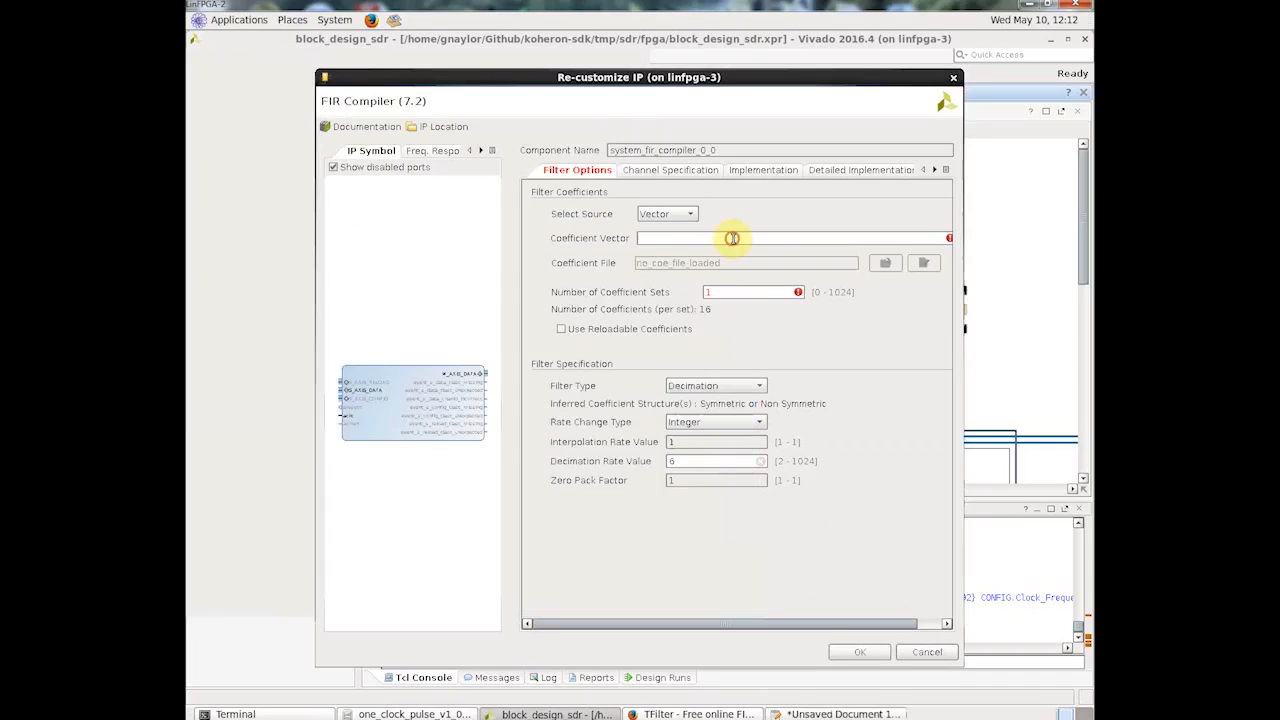
{"action": "right_click", "coordinate": [732, 238]}
{"action": "left_click", "coordinate": [779, 277]}
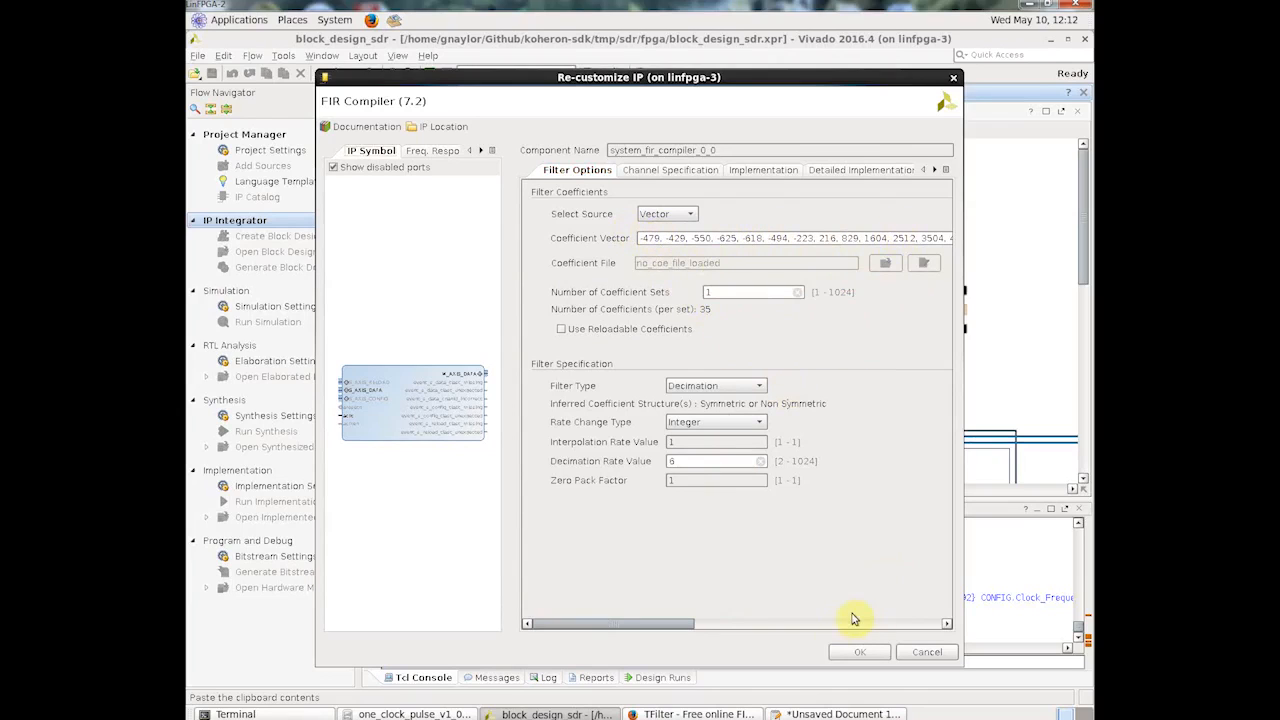
{"action": "left_click", "coordinate": [668, 171]}
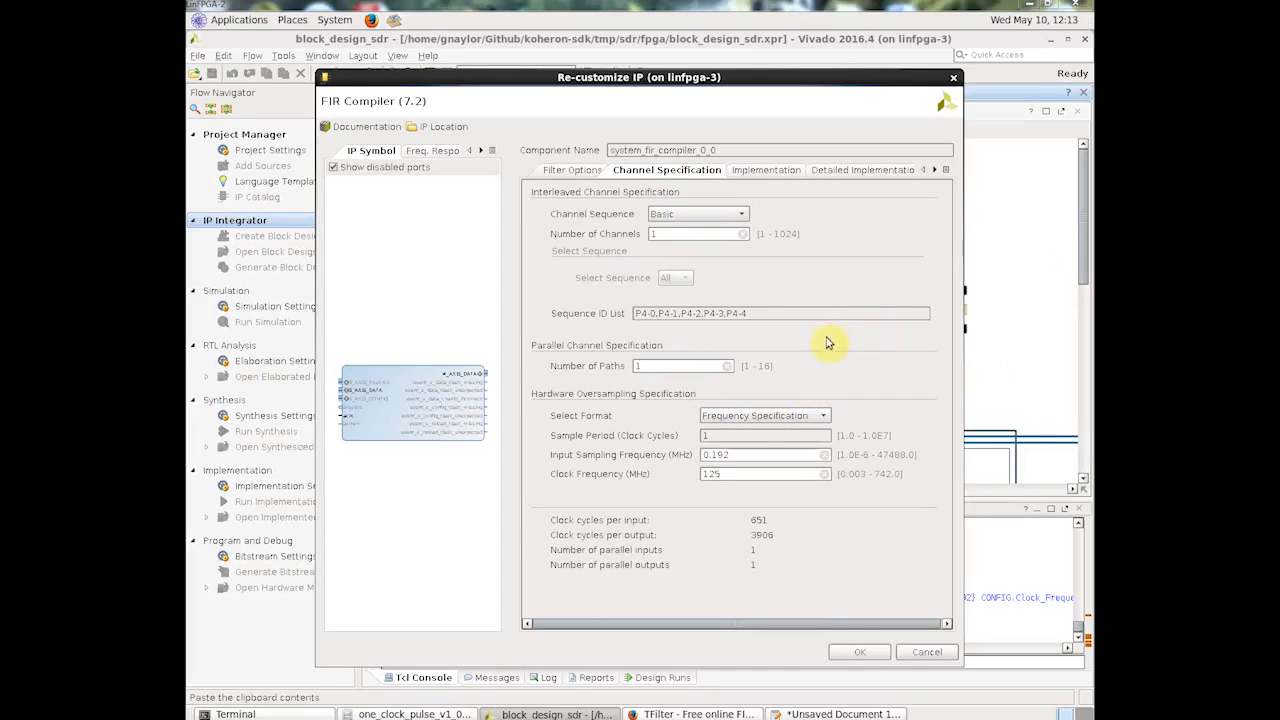
{"action": "left_click", "coordinate": [777, 171]}
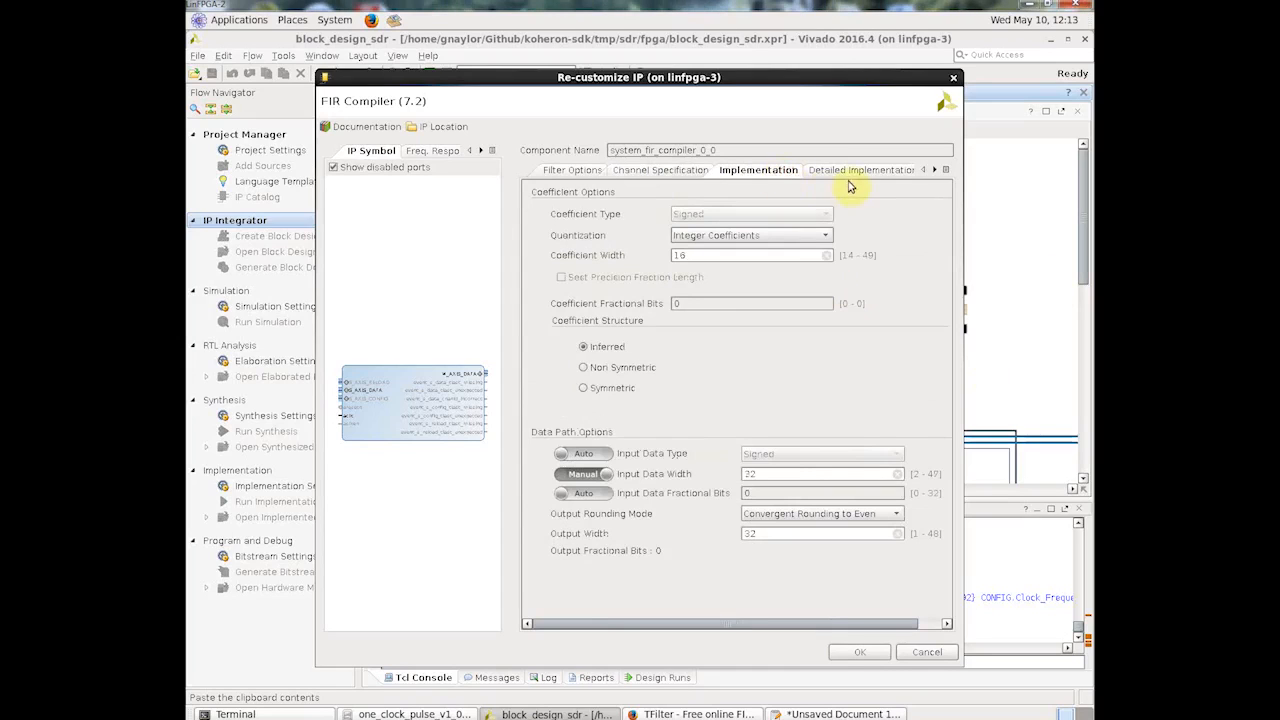
{"action": "left_click", "coordinate": [852, 172]}
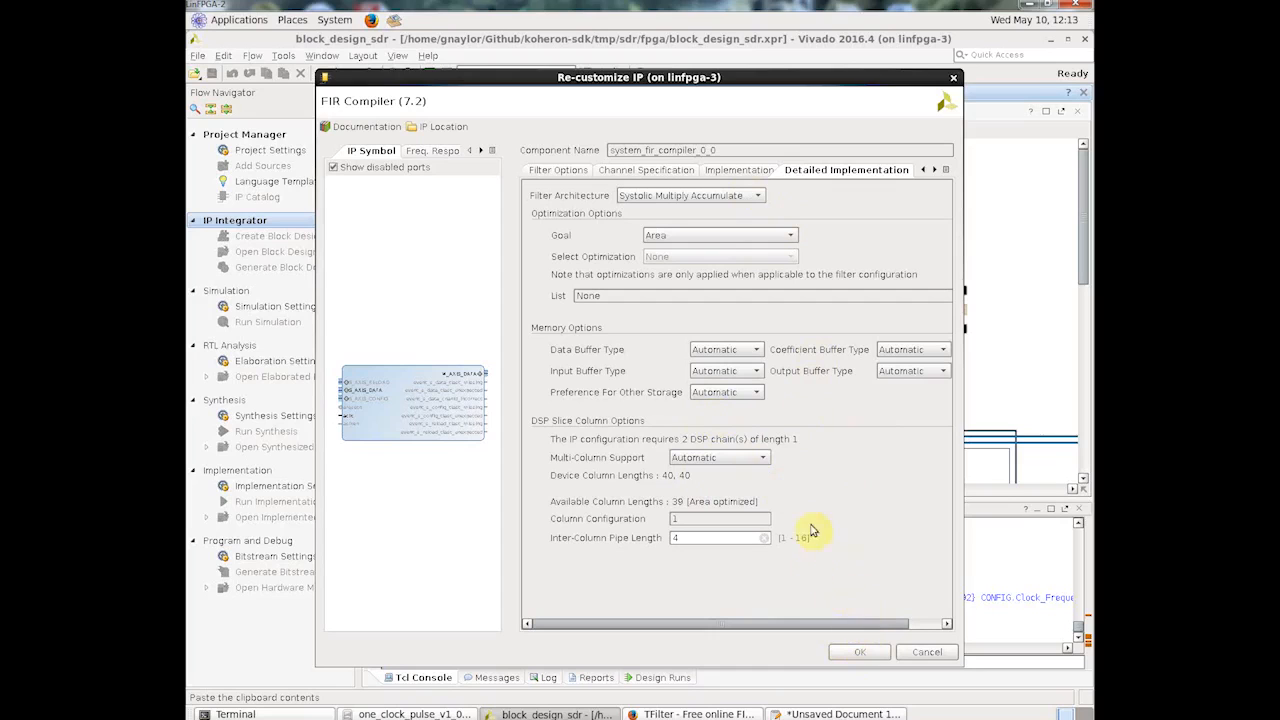
{"action": "left_click", "coordinate": [859, 651]}
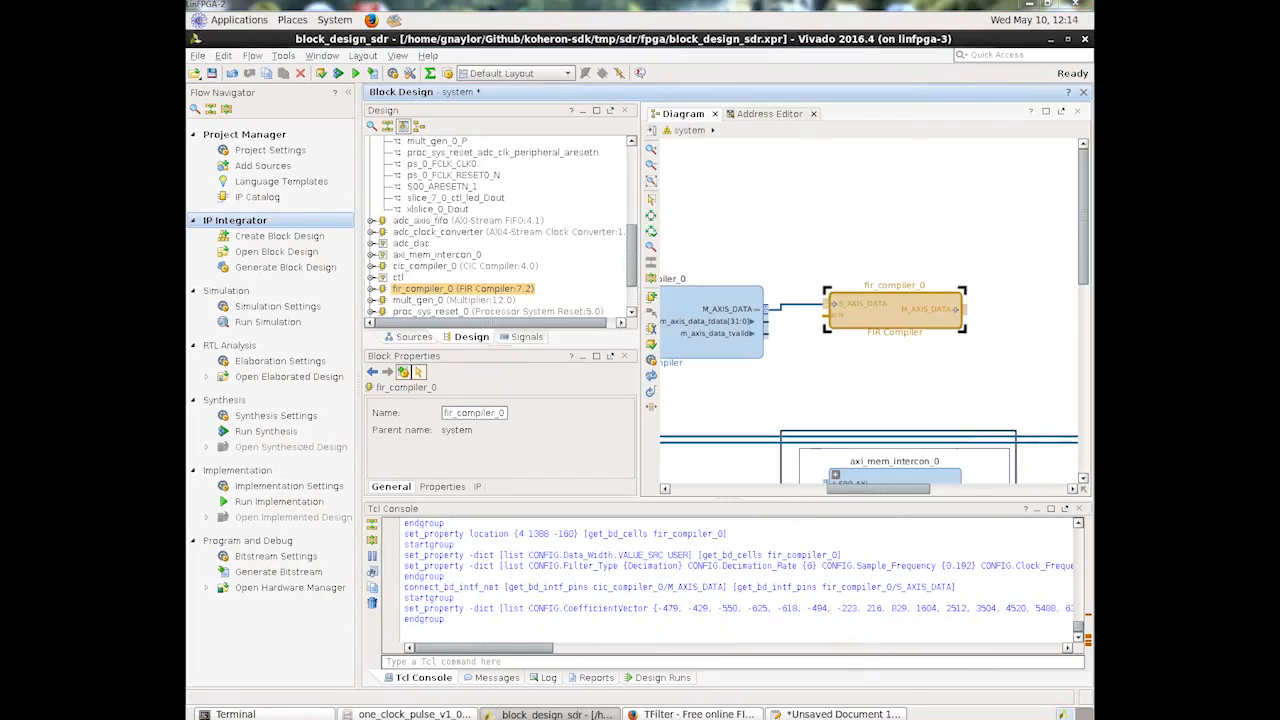
{"action": "left_click", "coordinate": [957, 377]}
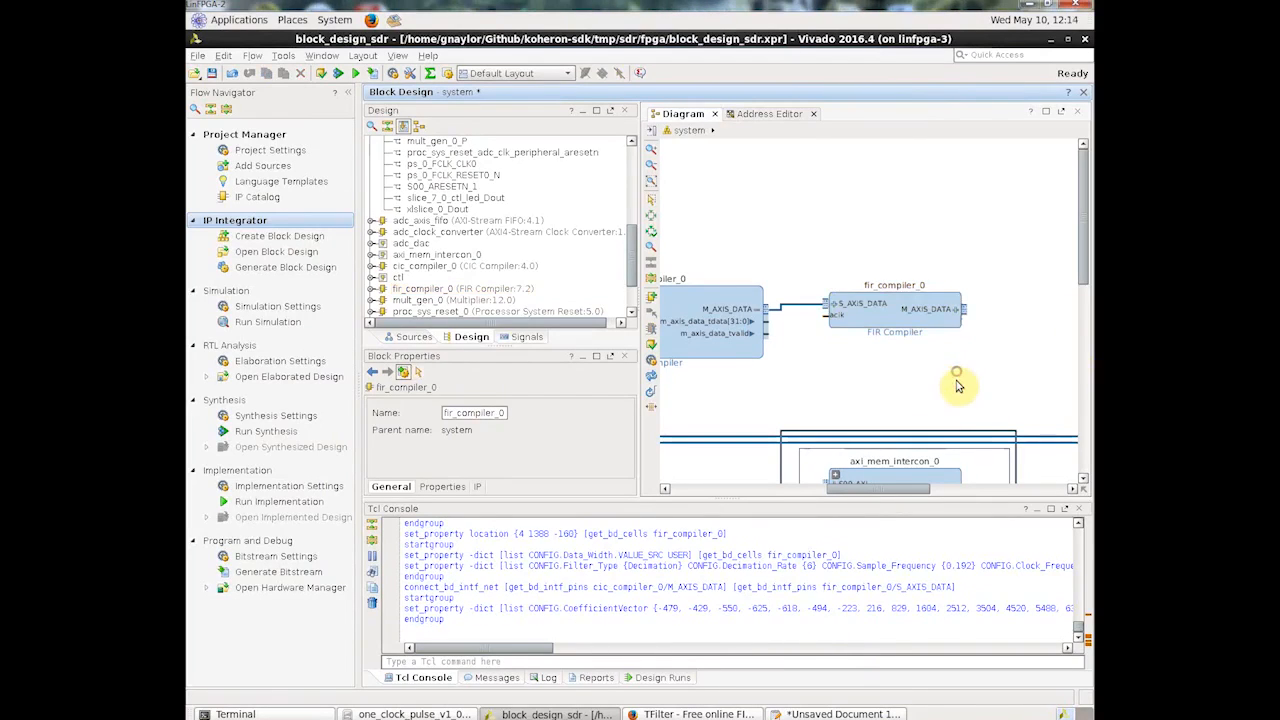
Step: Detach the block diagram into its own maximized window showing the whole chain from multiplier to FIR Compiler
{"action": "left_click_drag", "start_coordinate": [910, 493], "coordinate": [872, 500]}
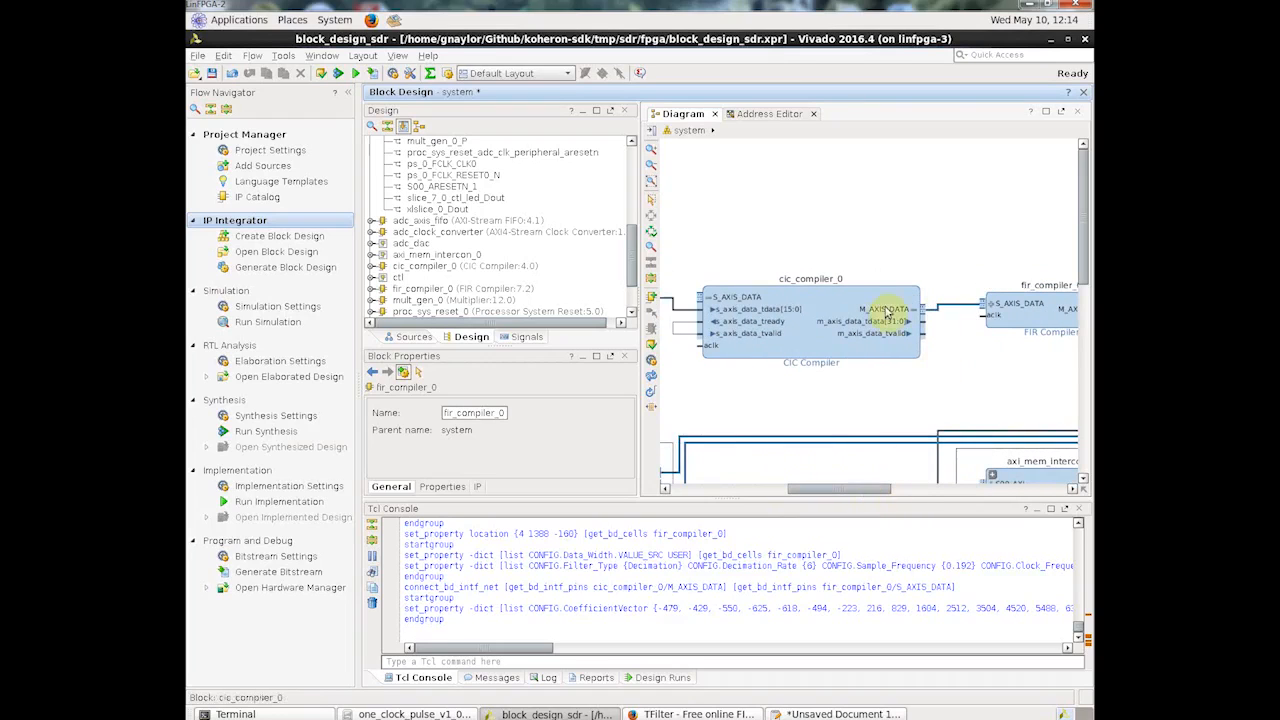
{"action": "left_click", "coordinate": [1061, 111]}
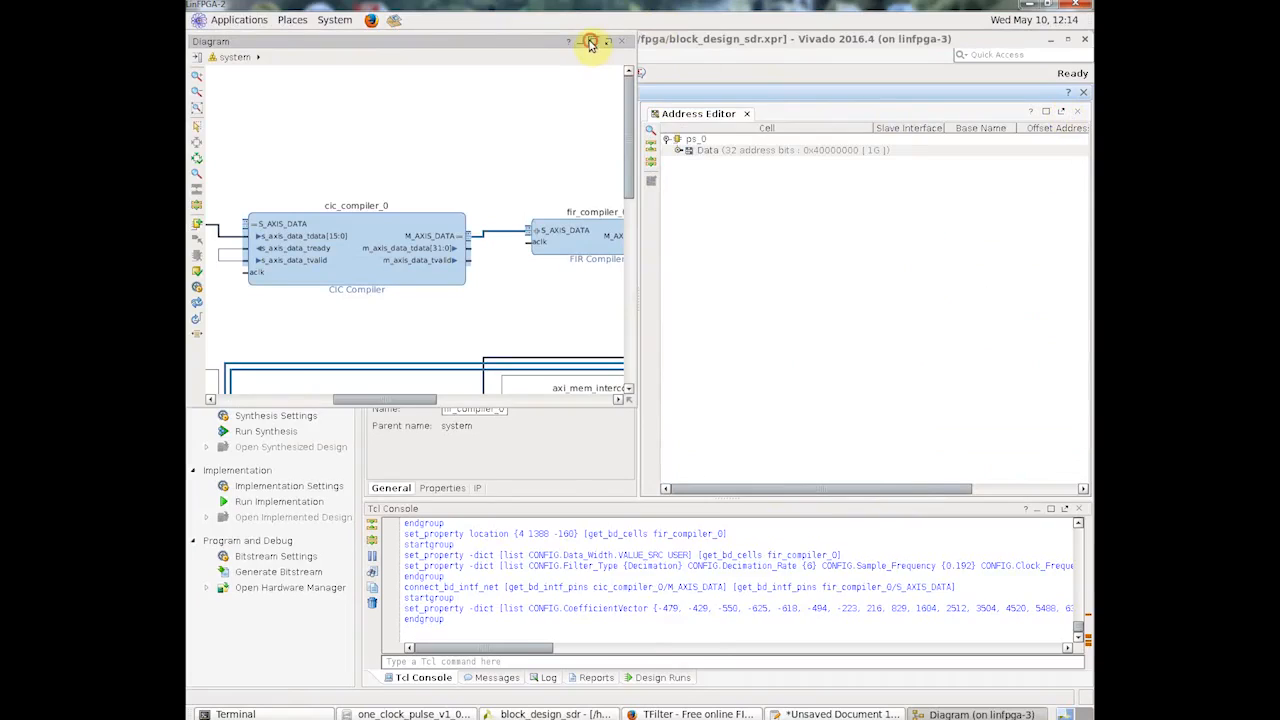
{"action": "left_click", "coordinate": [590, 42]}
{"action": "left_click_drag", "start_coordinate": [763, 700], "coordinate": [566, 696]}
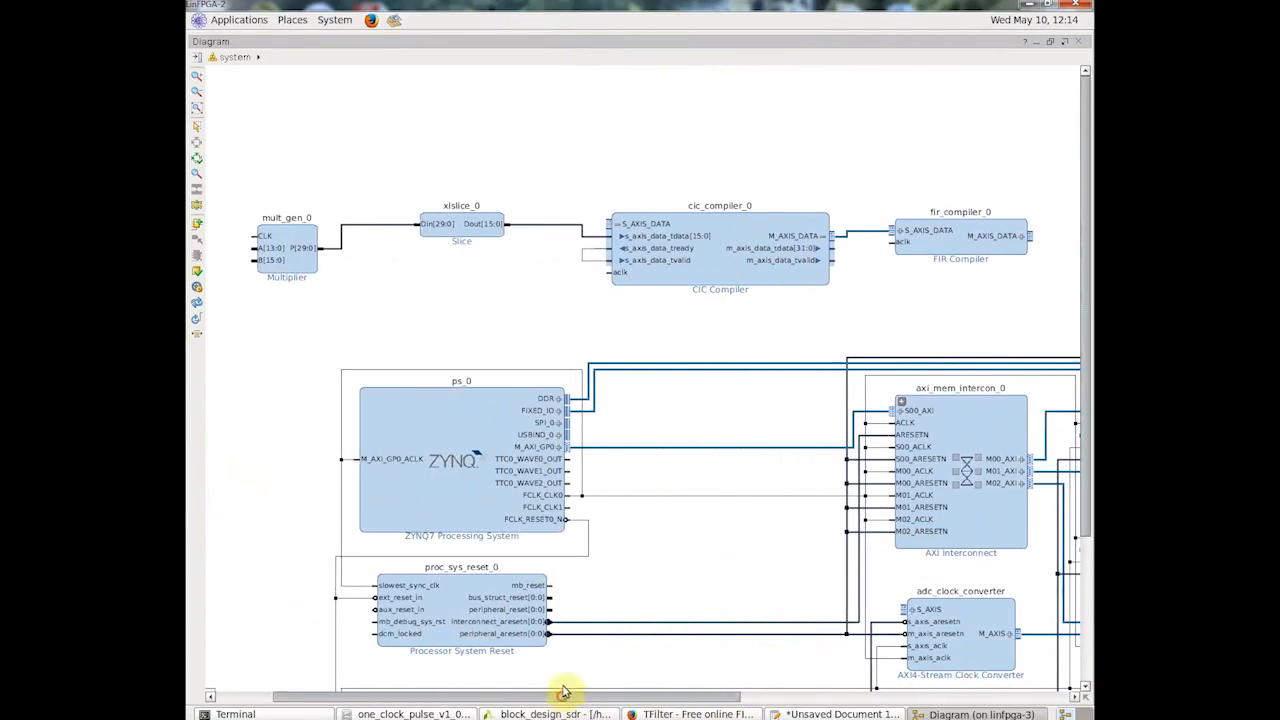
Step: Group the multiplier, slice, CIC Compiler and FIR Compiler into a hierarchy named Mixer_LPF and place it above the other blocks
{"action": "left_click", "coordinate": [300, 263]}
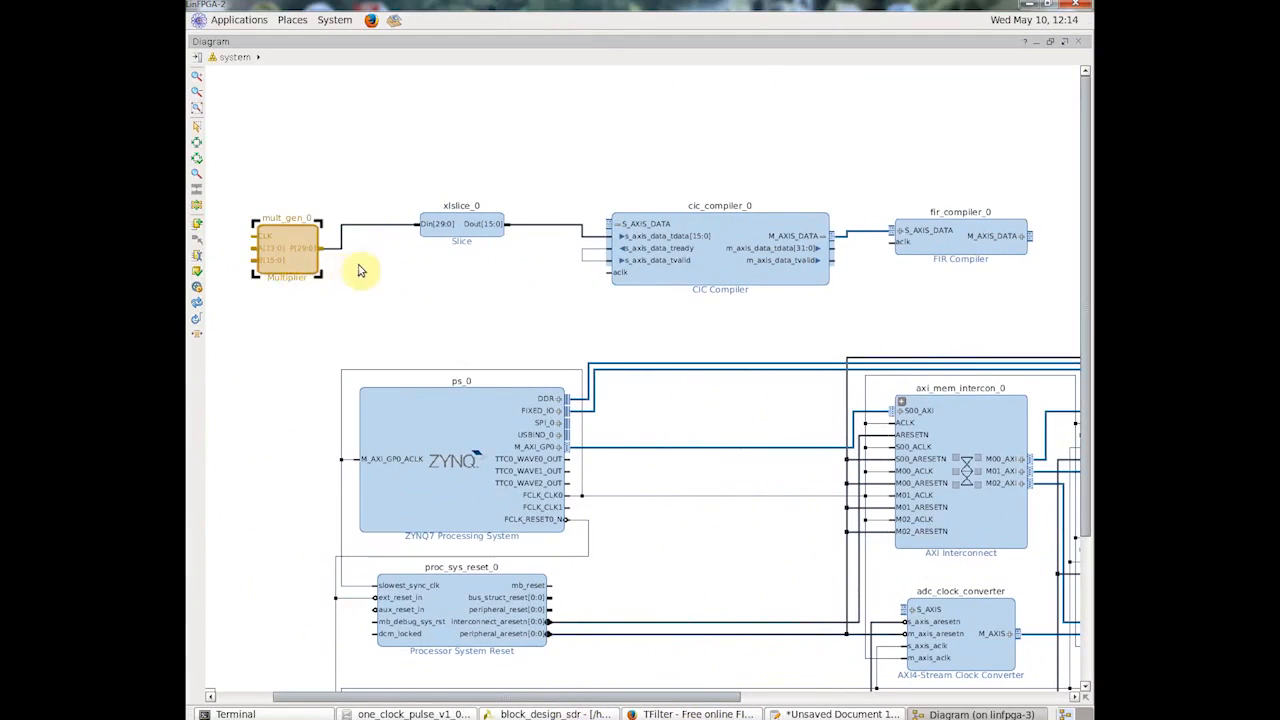
{"action": "left_click", "coordinate": [471, 234], "text": "ctrl"}
{"action": "left_click", "coordinate": [737, 277], "text": "ctrl"}
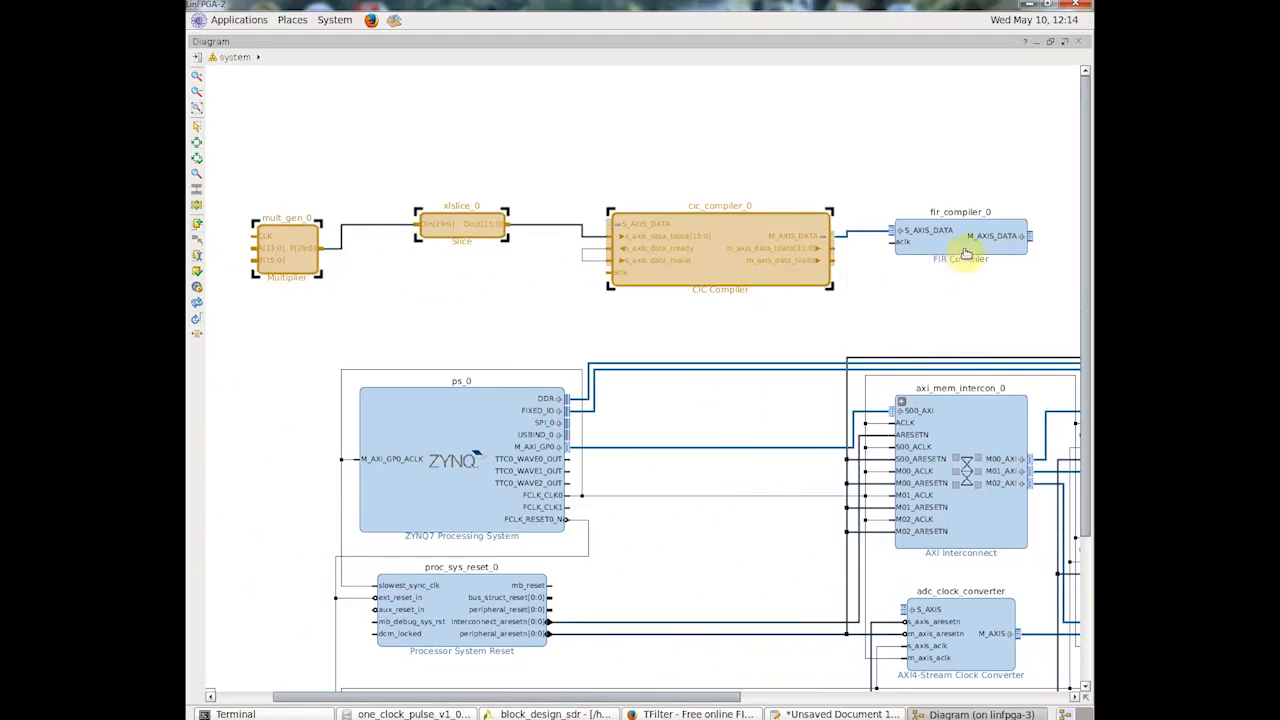
{"action": "left_click", "coordinate": [966, 254], "text": "ctrl"}
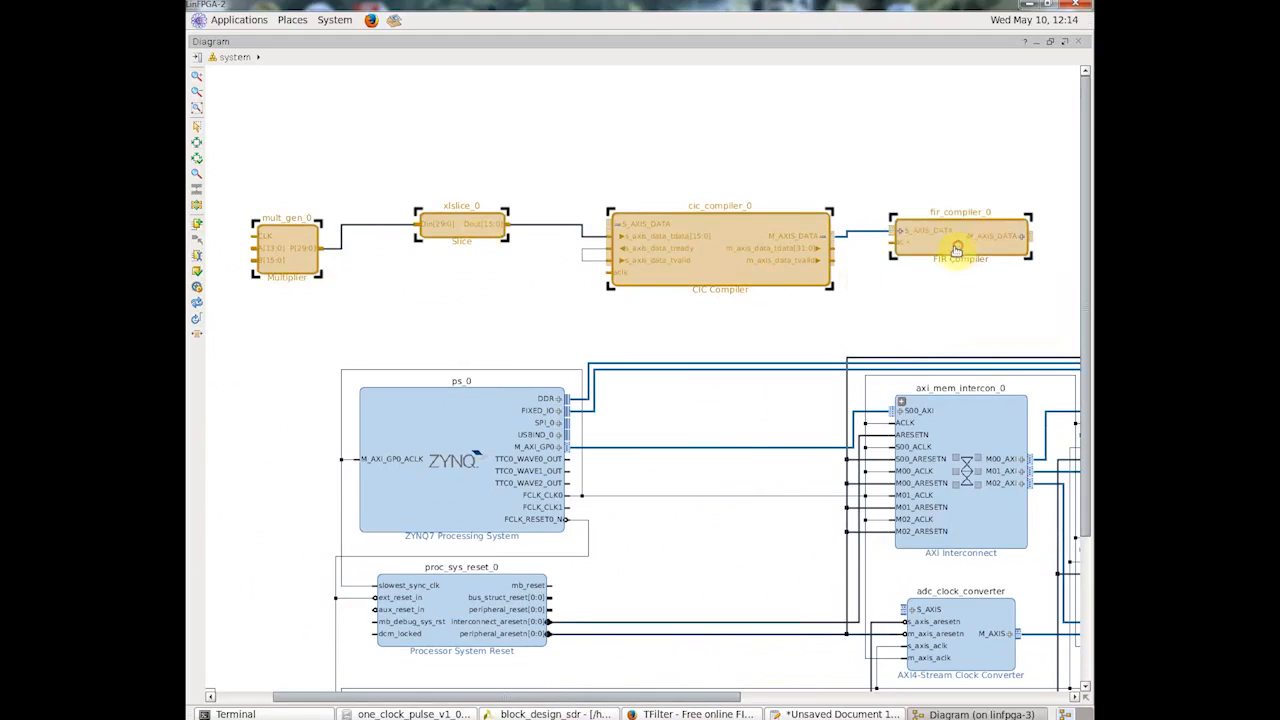
{"action": "right_click", "coordinate": [720, 272]}
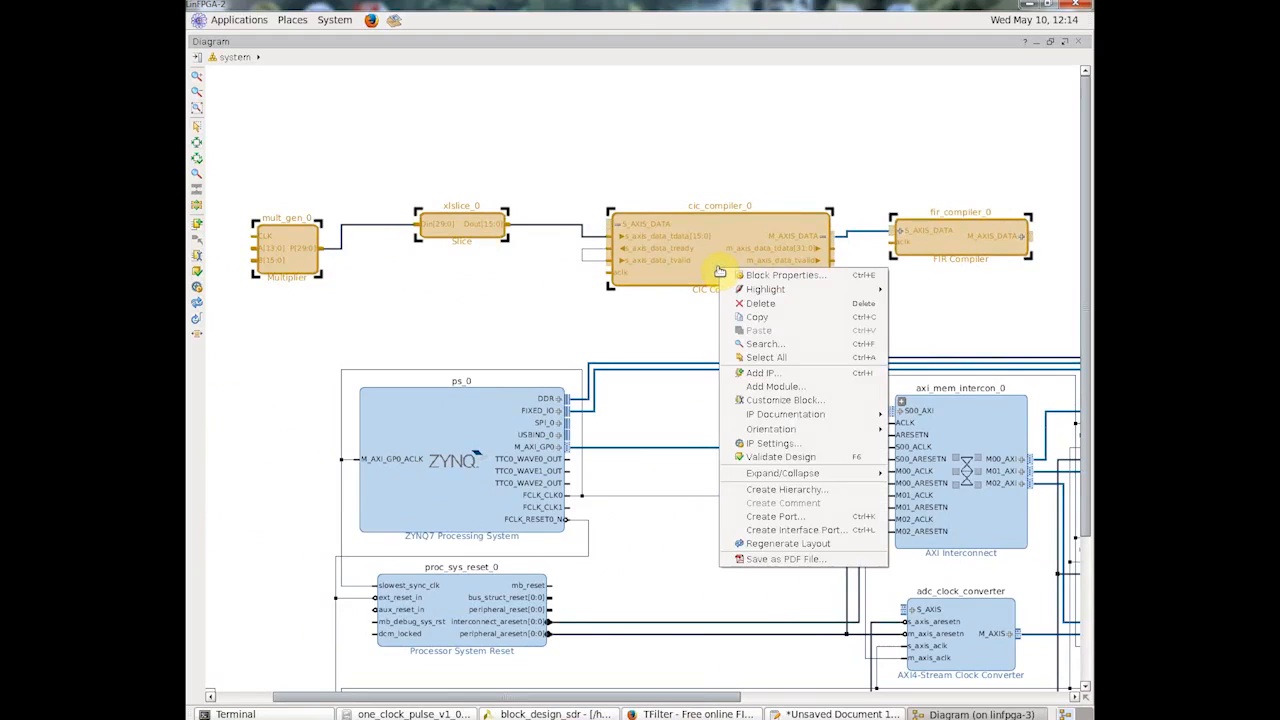
{"action": "left_click", "coordinate": [778, 489]}
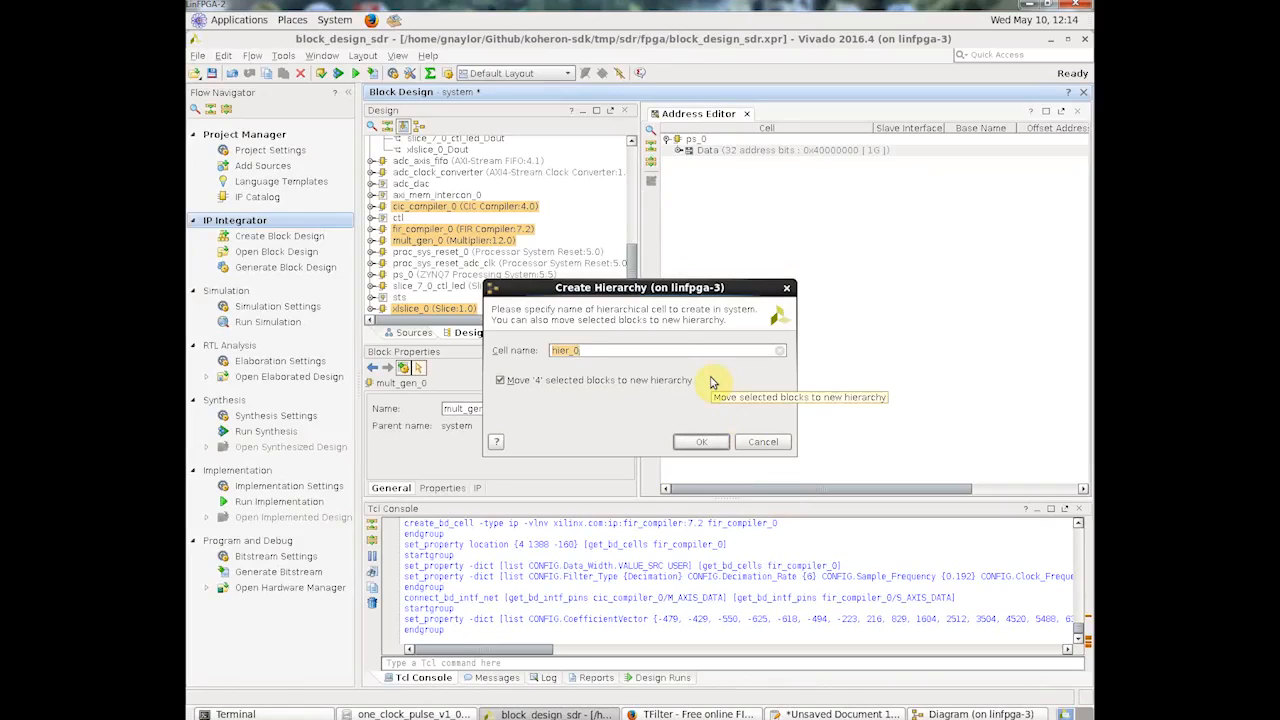
{"action": "key", "text": "BackSpace"}
{"action": "type", "text": "Mixer_LPF"}
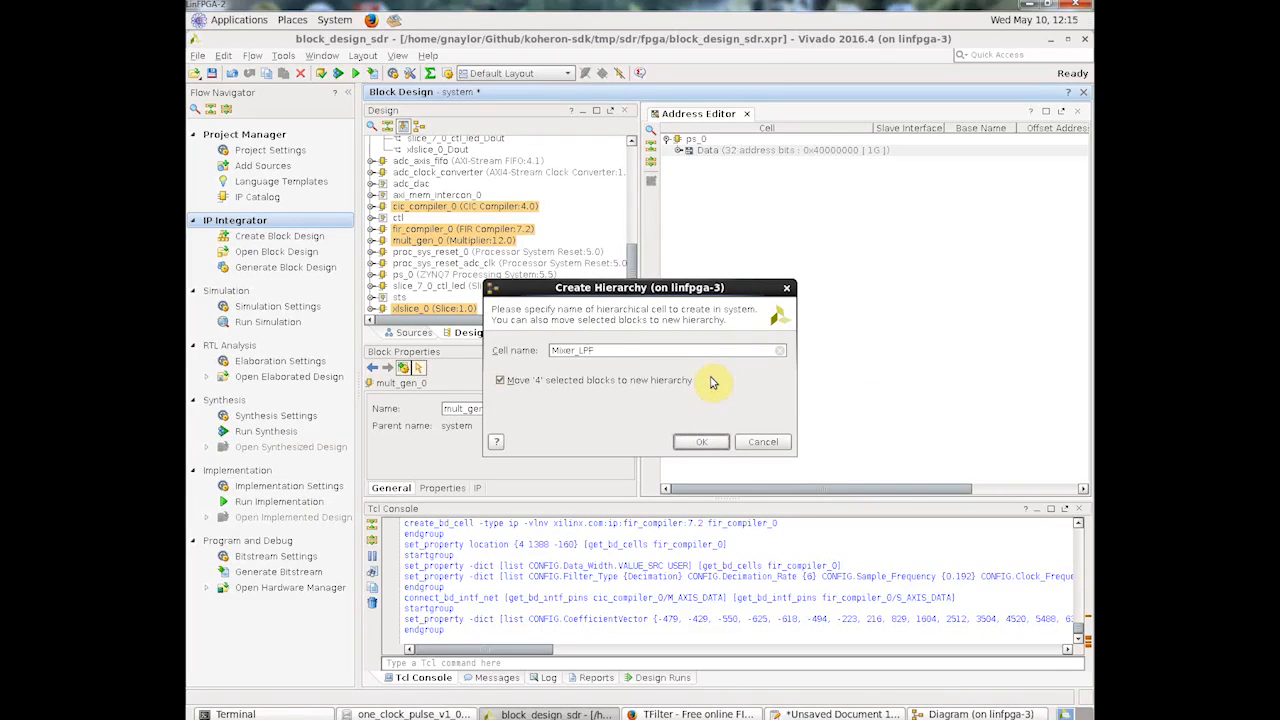
{"action": "left_click", "coordinate": [703, 442]}
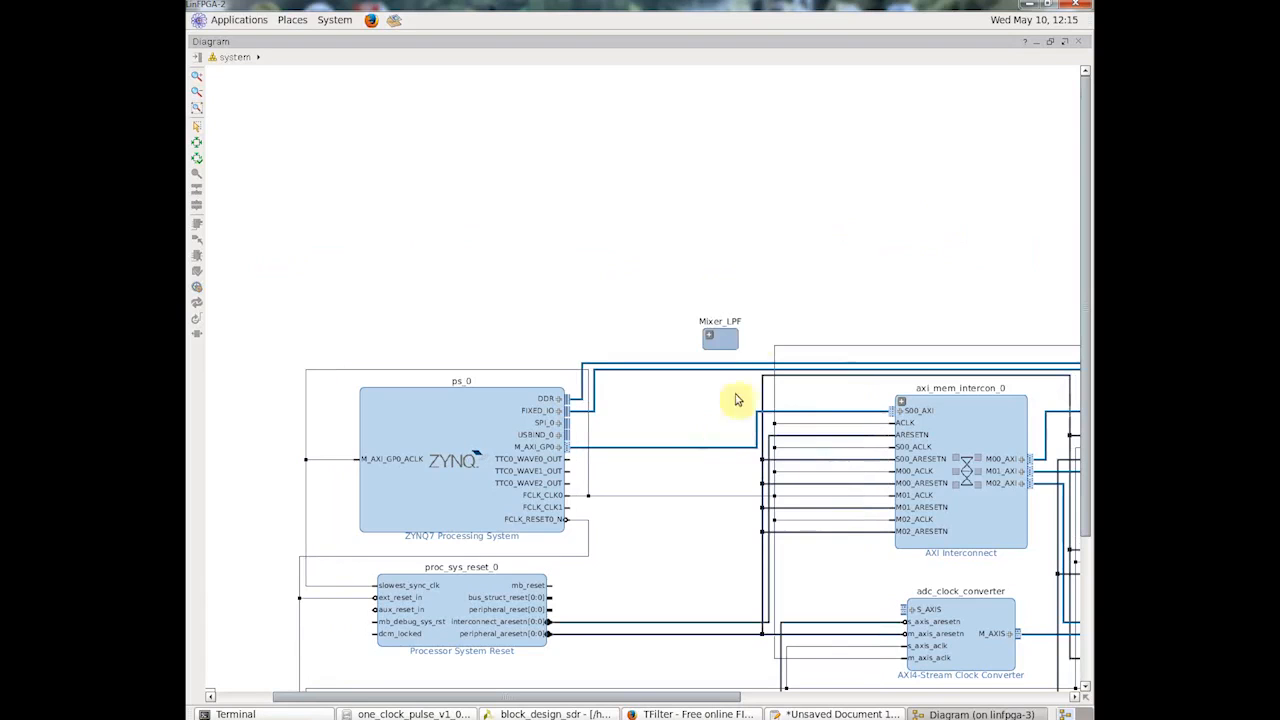
{"action": "left_click_drag", "start_coordinate": [720, 338], "coordinate": [718, 257]}
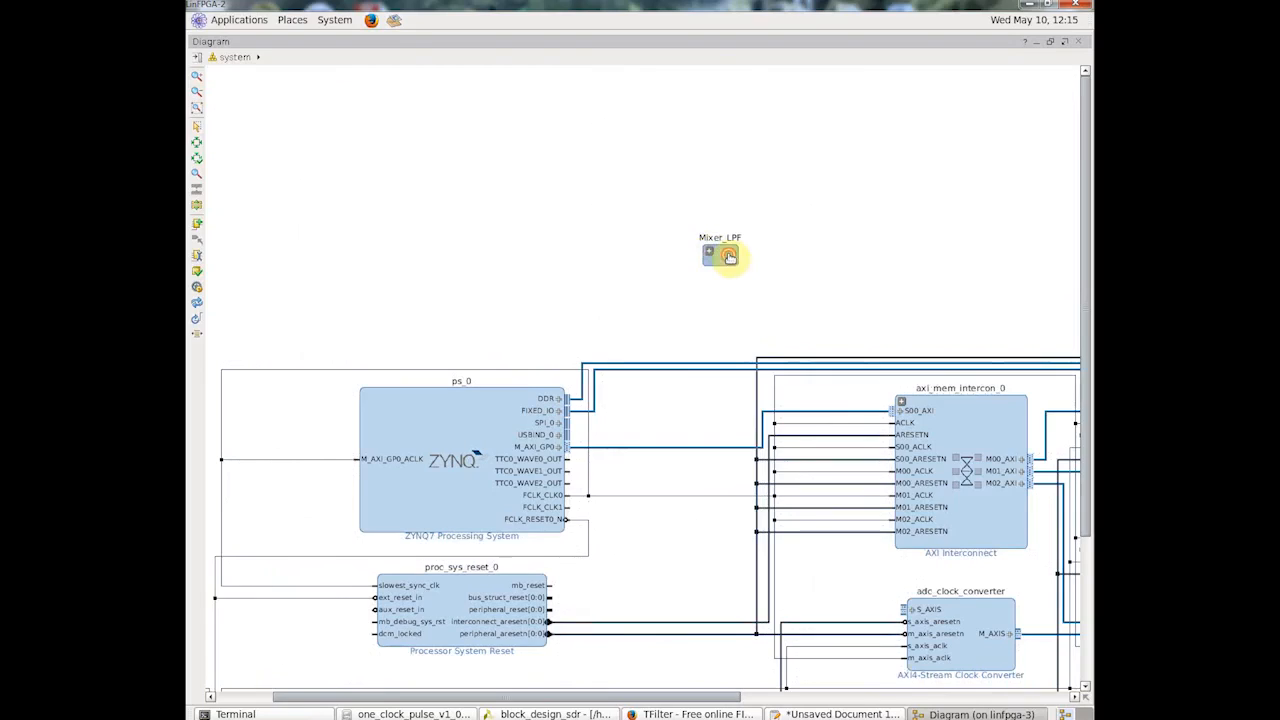
Step: Open the Mixer_LPF hierarchy and create an input pin named SampleClock connected to the multiplier's CLK pin
{"action": "double_click", "coordinate": [729, 257]}
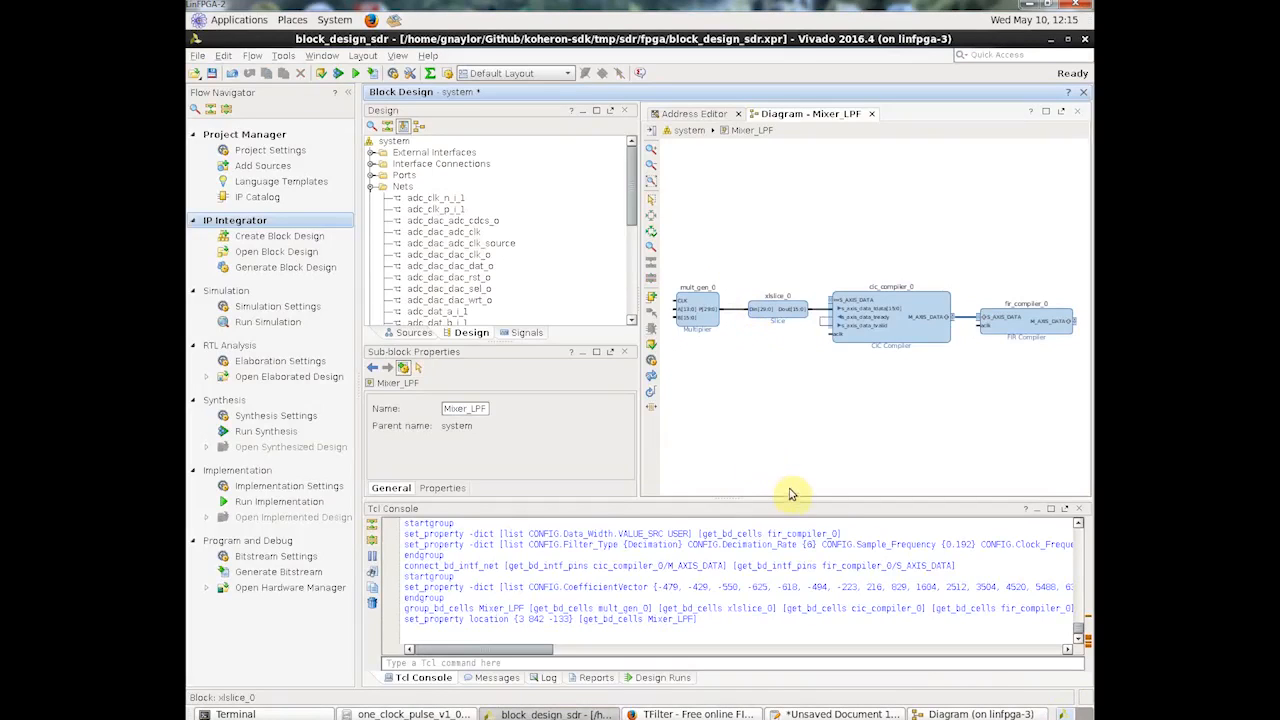
{"action": "right_click", "coordinate": [682, 298]}
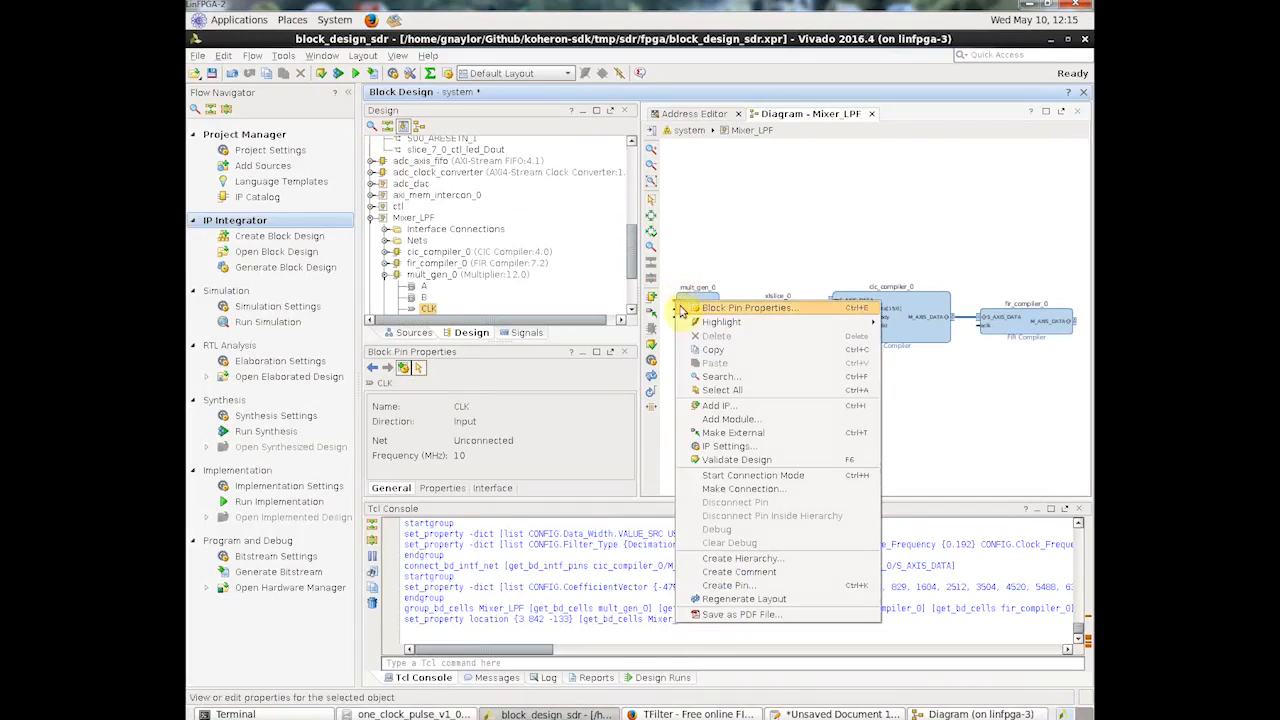
{"action": "left_click", "coordinate": [768, 585]}
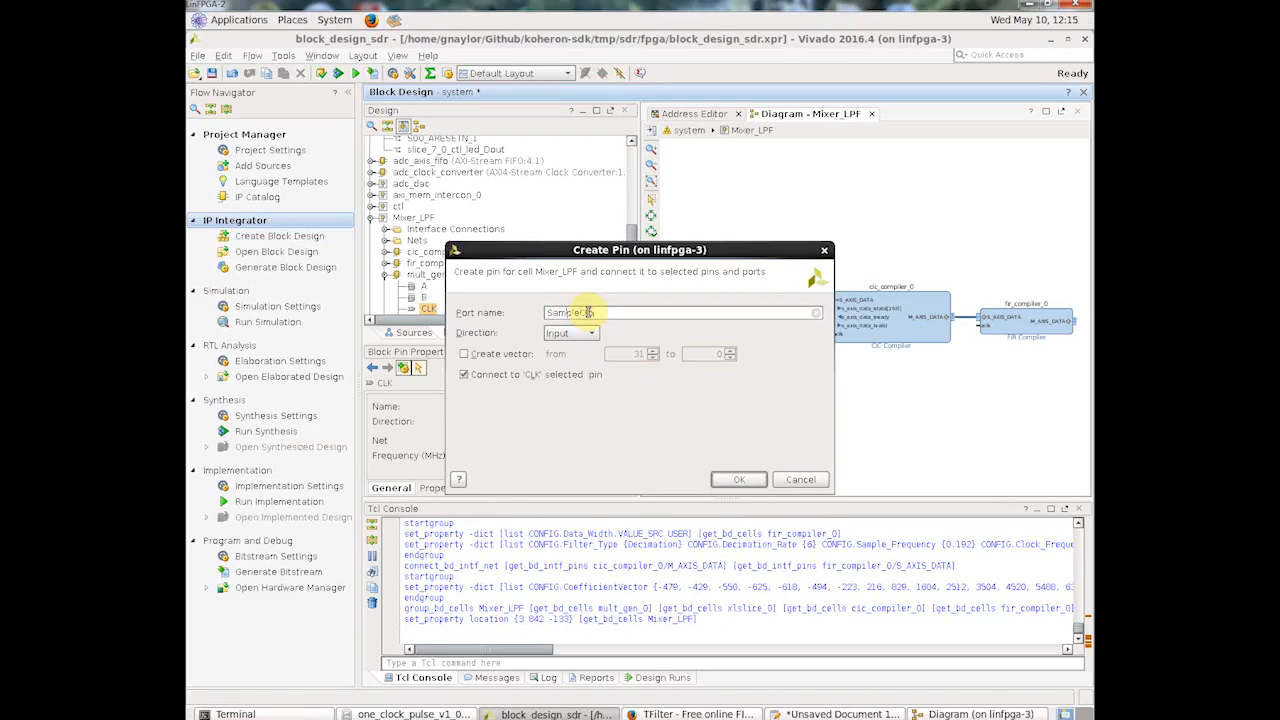
{"action": "left_click", "coordinate": [740, 481]}
{"action": "left_click", "coordinate": [722, 308]}
{"action": "right_click", "coordinate": [729, 304]}
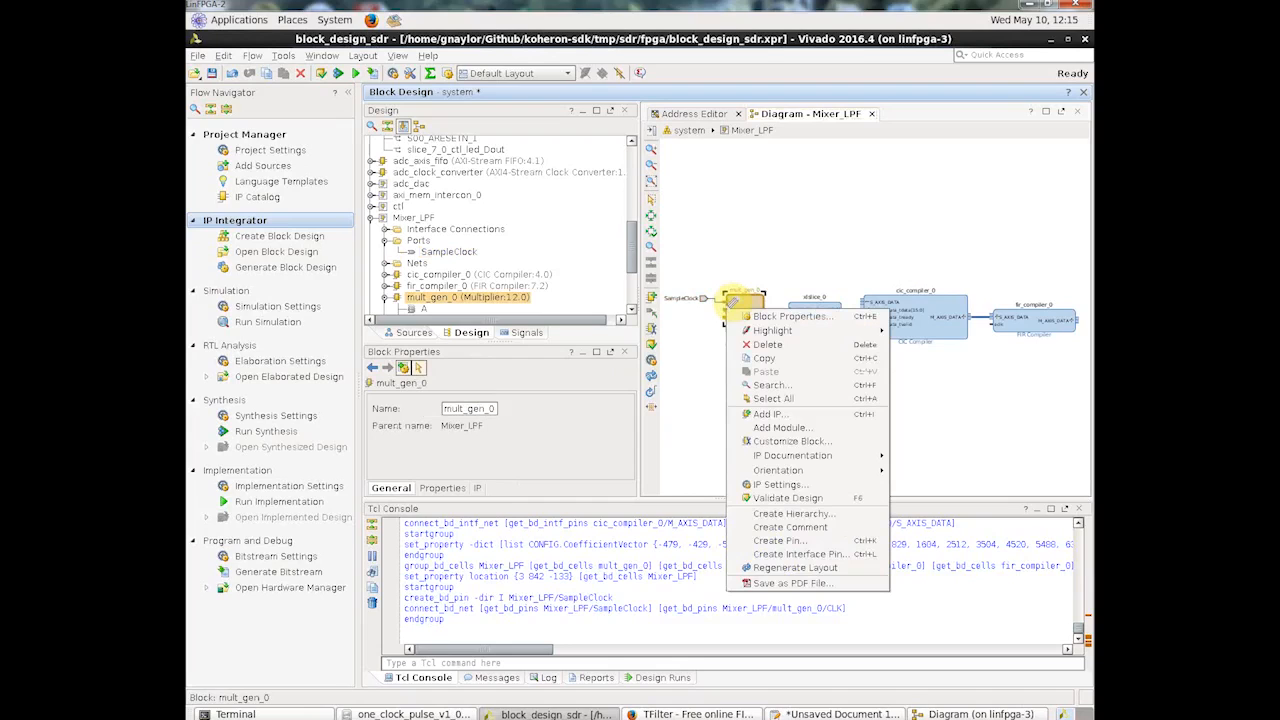
{"action": "left_click", "coordinate": [699, 350]}
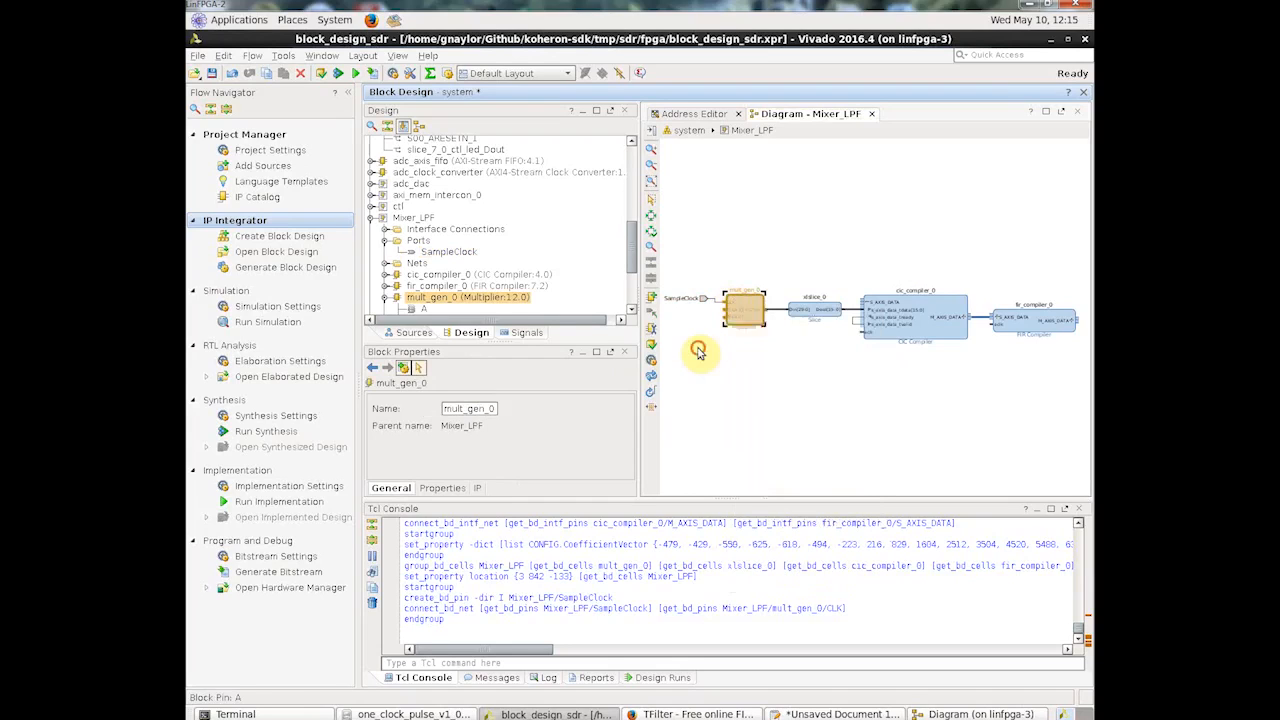
Step: Create an input vector pin named AntennaInput, from 13 to 0, connected to the multiplier's A pin
{"action": "right_click", "coordinate": [724, 306]}
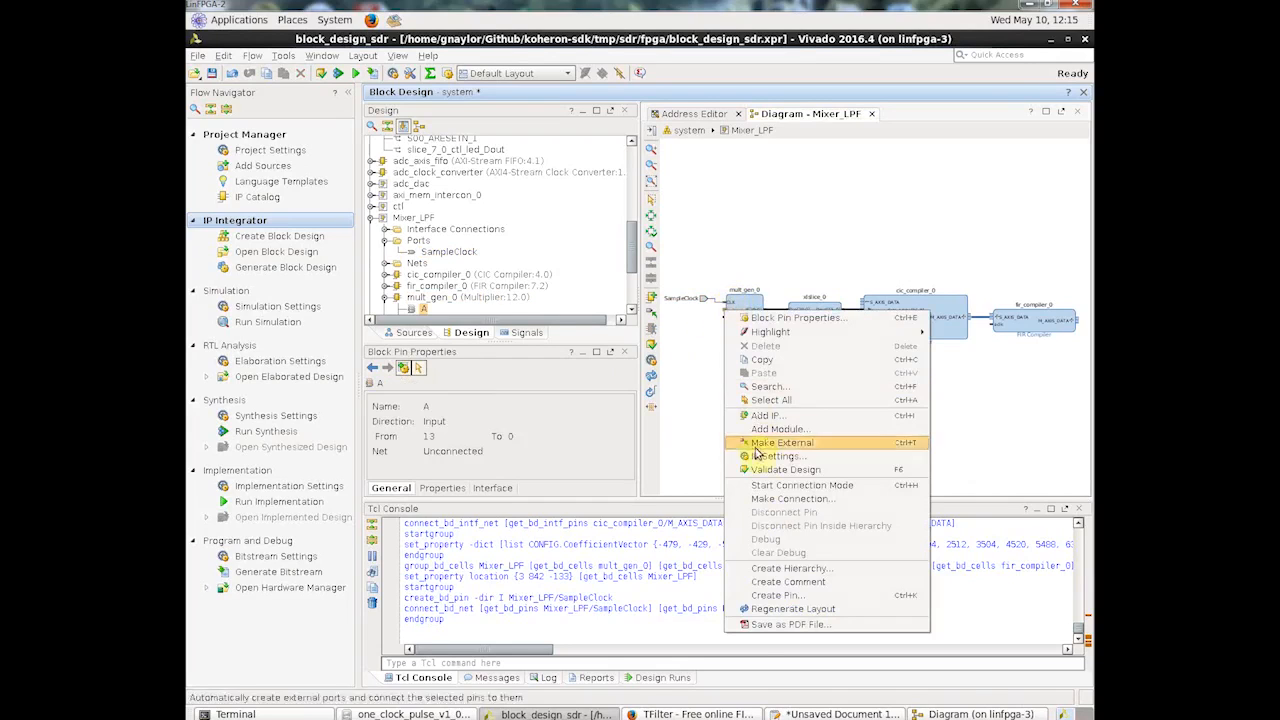
{"action": "left_click", "coordinate": [778, 595]}
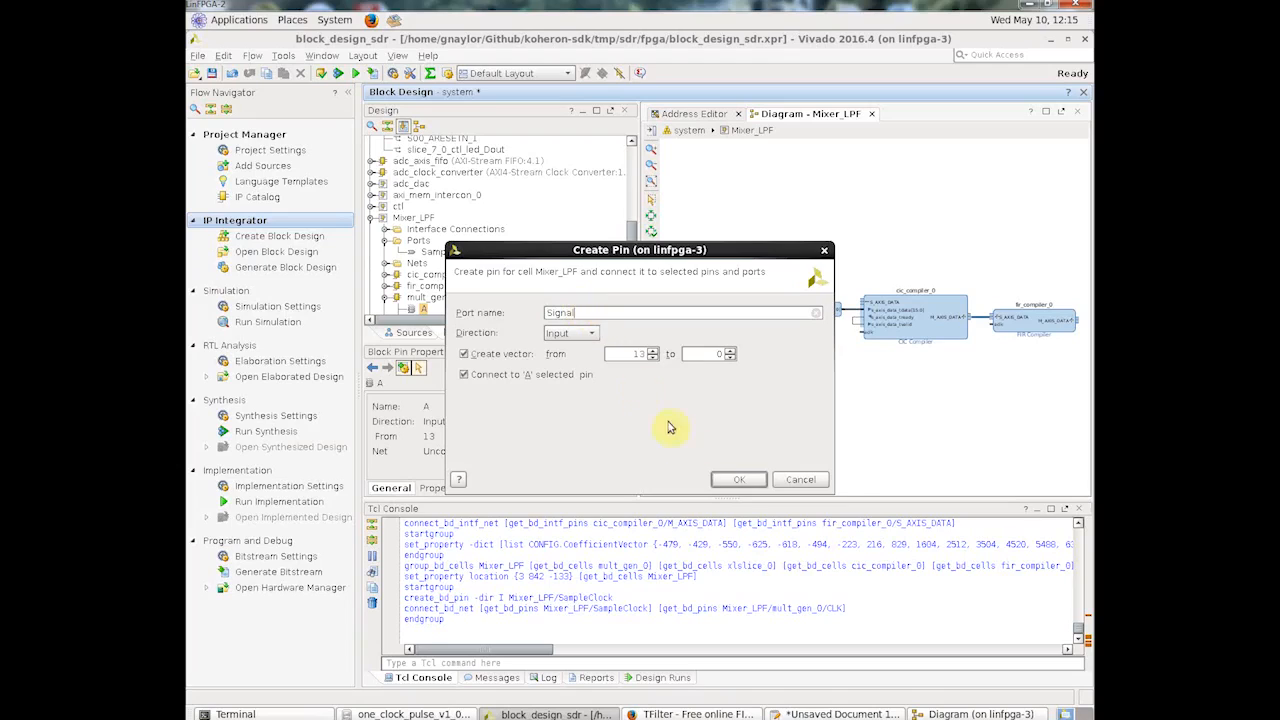
{"action": "left_click", "coordinate": [745, 479]}
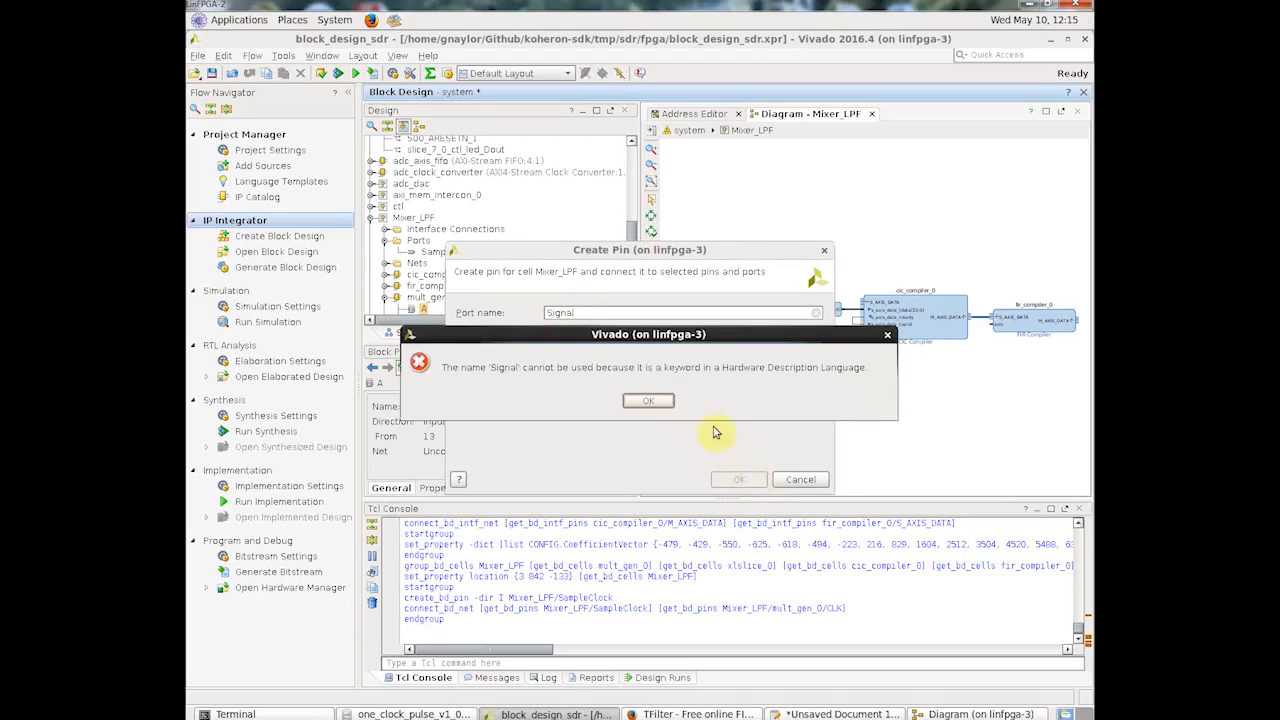
{"action": "left_click", "coordinate": [647, 402]}
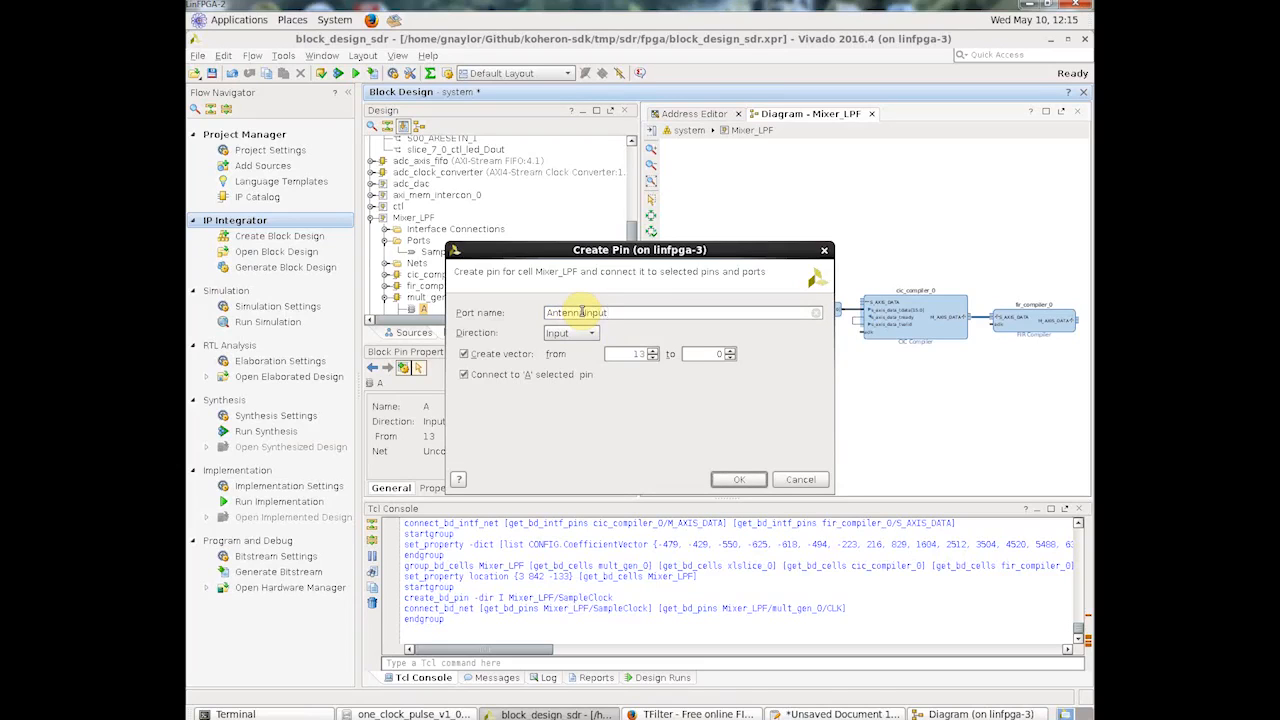
{"action": "left_click", "coordinate": [740, 480]}
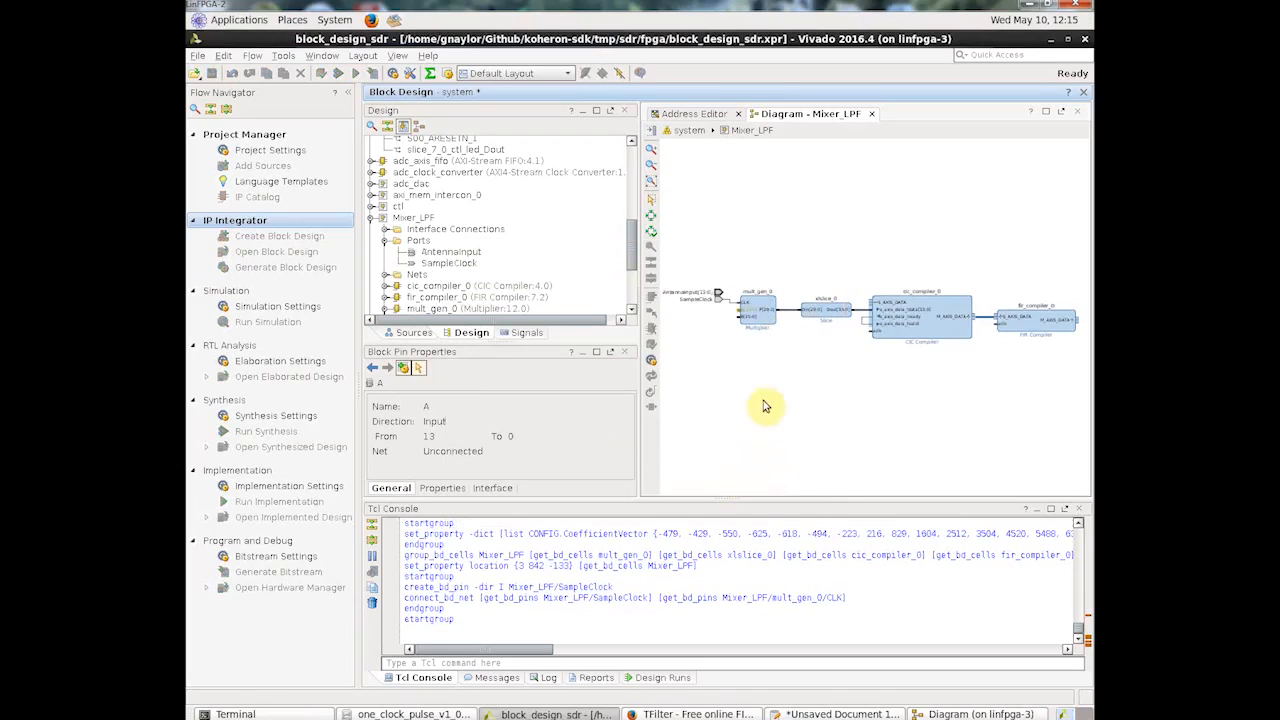
Step: Create an input vector pin named LocalOscillator, from 15 to 0, connected to the multiplier's B pin
{"action": "right_click", "coordinate": [738, 313]}
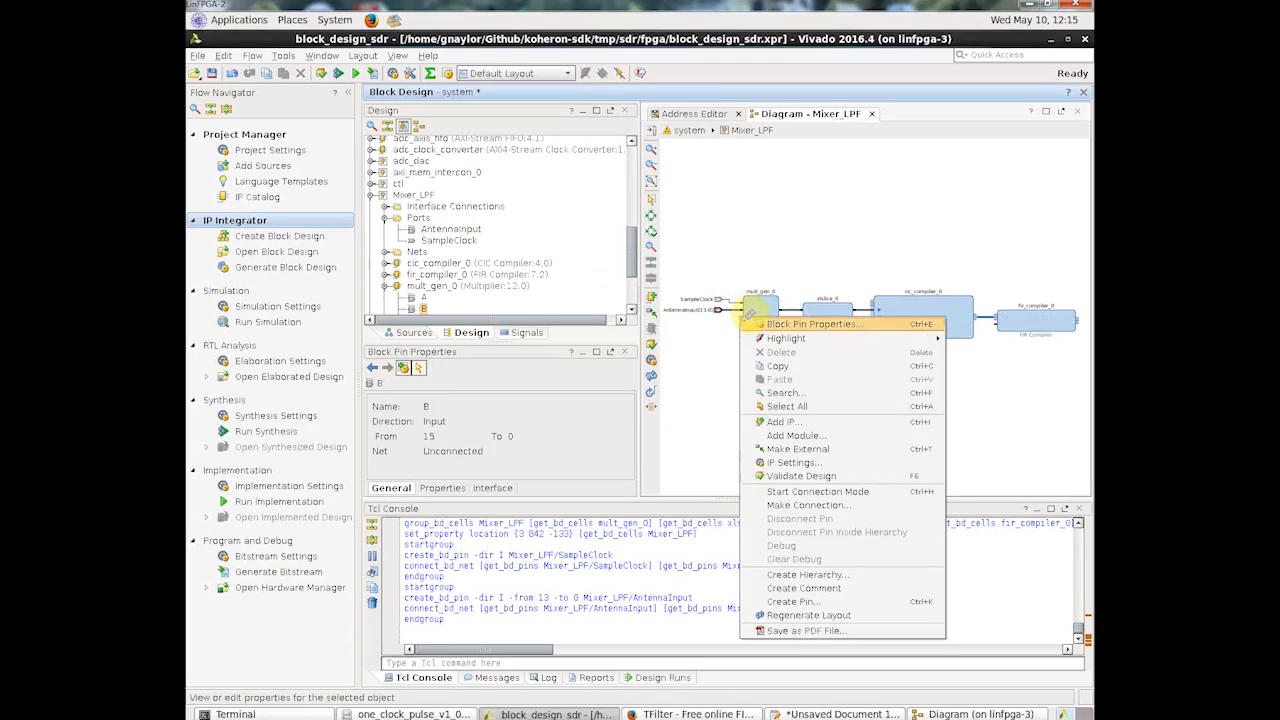
{"action": "left_click", "coordinate": [791, 601]}
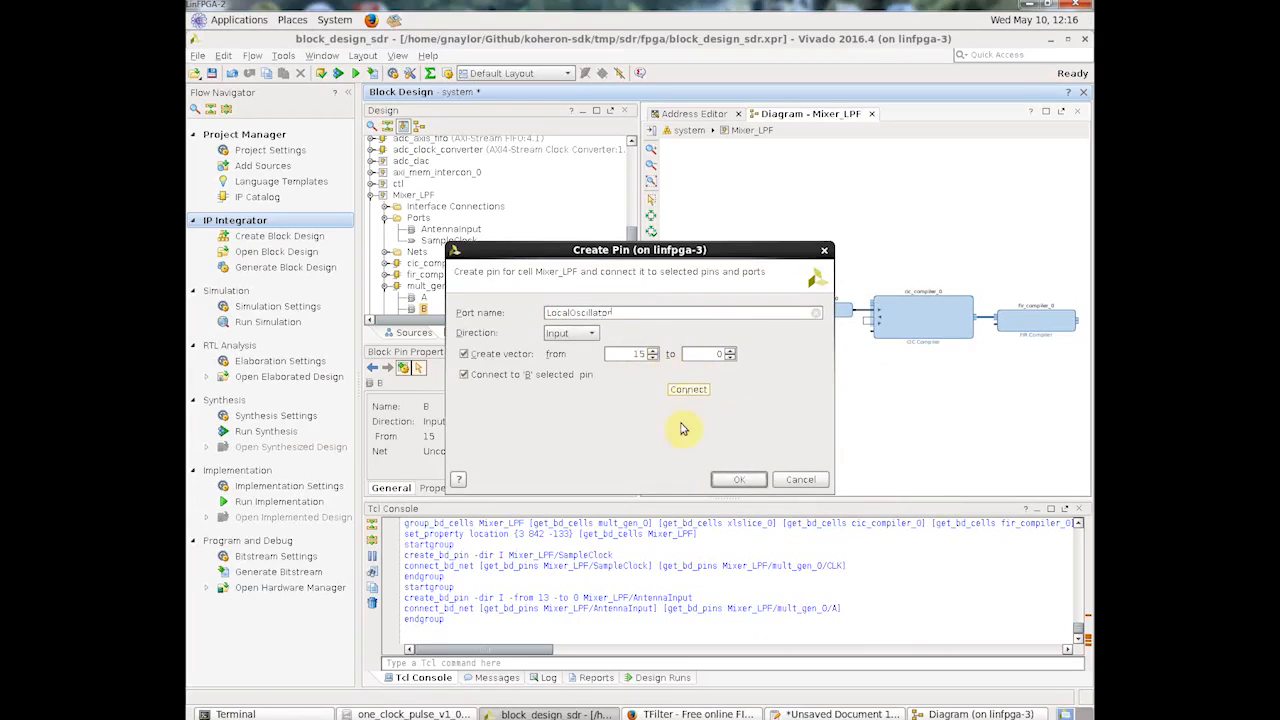
{"action": "left_click", "coordinate": [739, 479]}
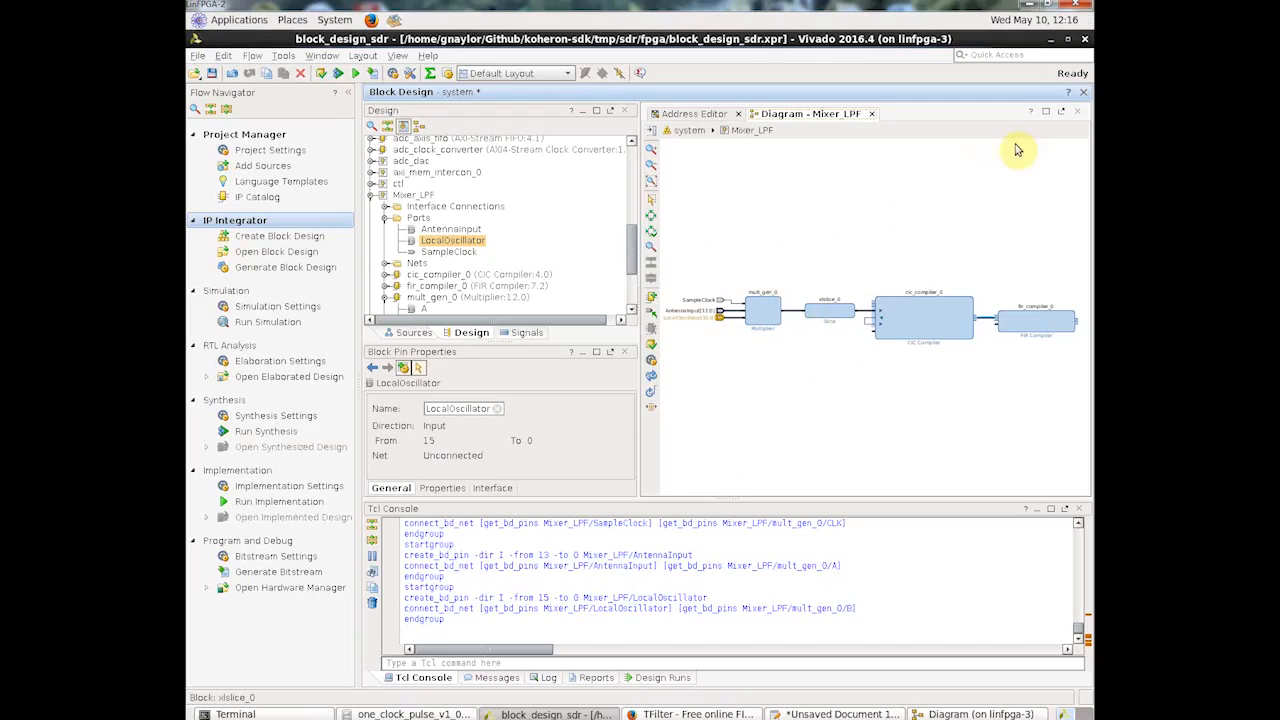
Step: Maximize the Mixer_LPF diagram in its own window and connect the aclk pins of the FIR and CIC Compilers to SampleClock
{"action": "left_click", "coordinate": [1066, 113]}
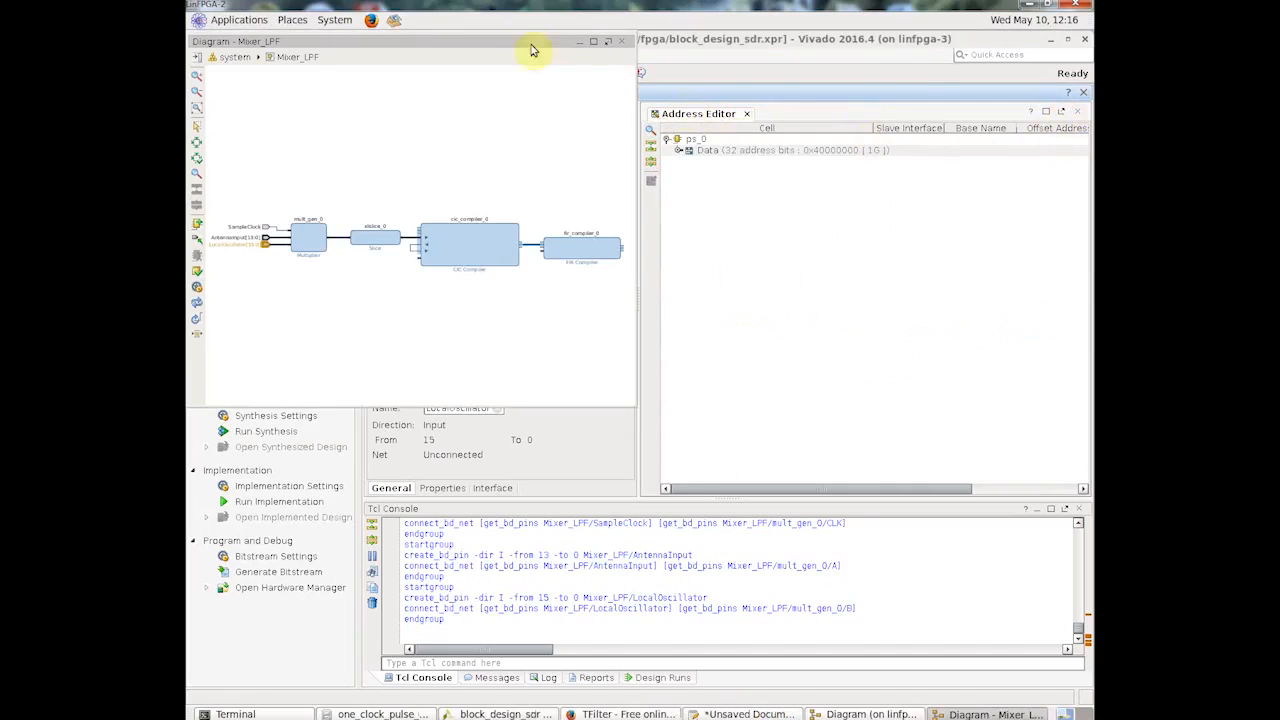
{"action": "left_click", "coordinate": [598, 42]}
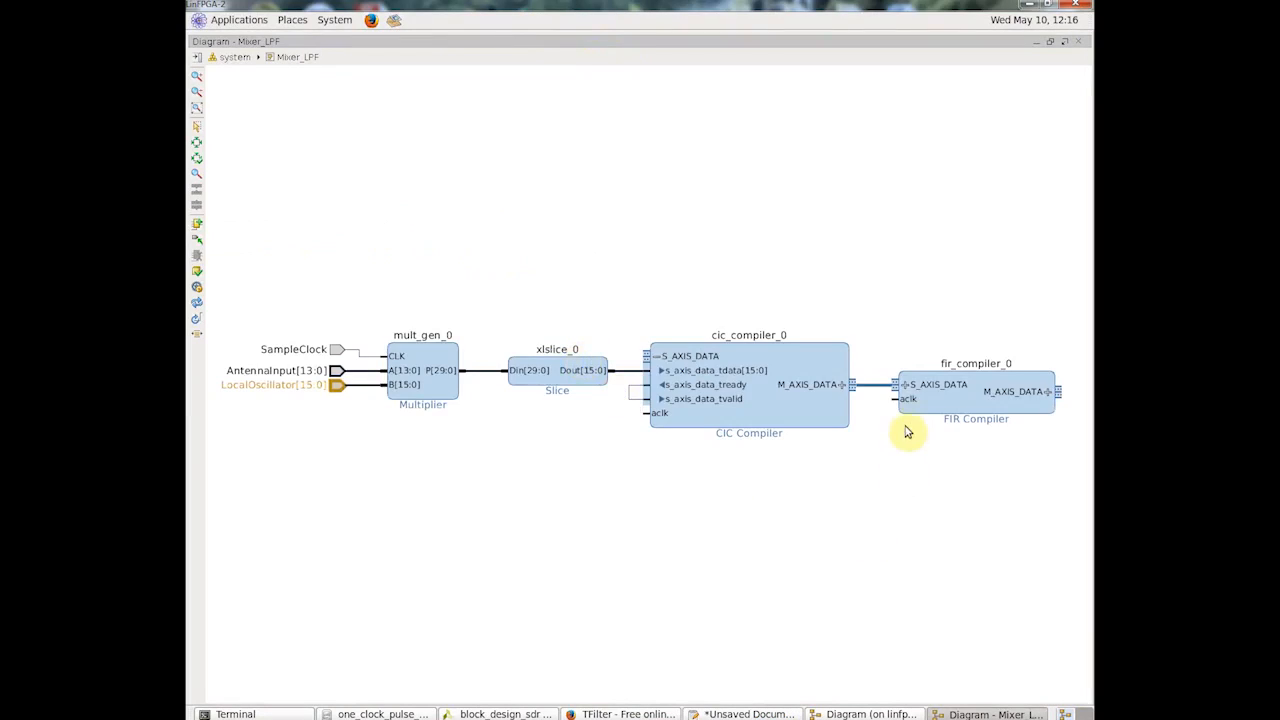
{"action": "left_click_drag", "start_coordinate": [891, 398], "coordinate": [357, 349]}
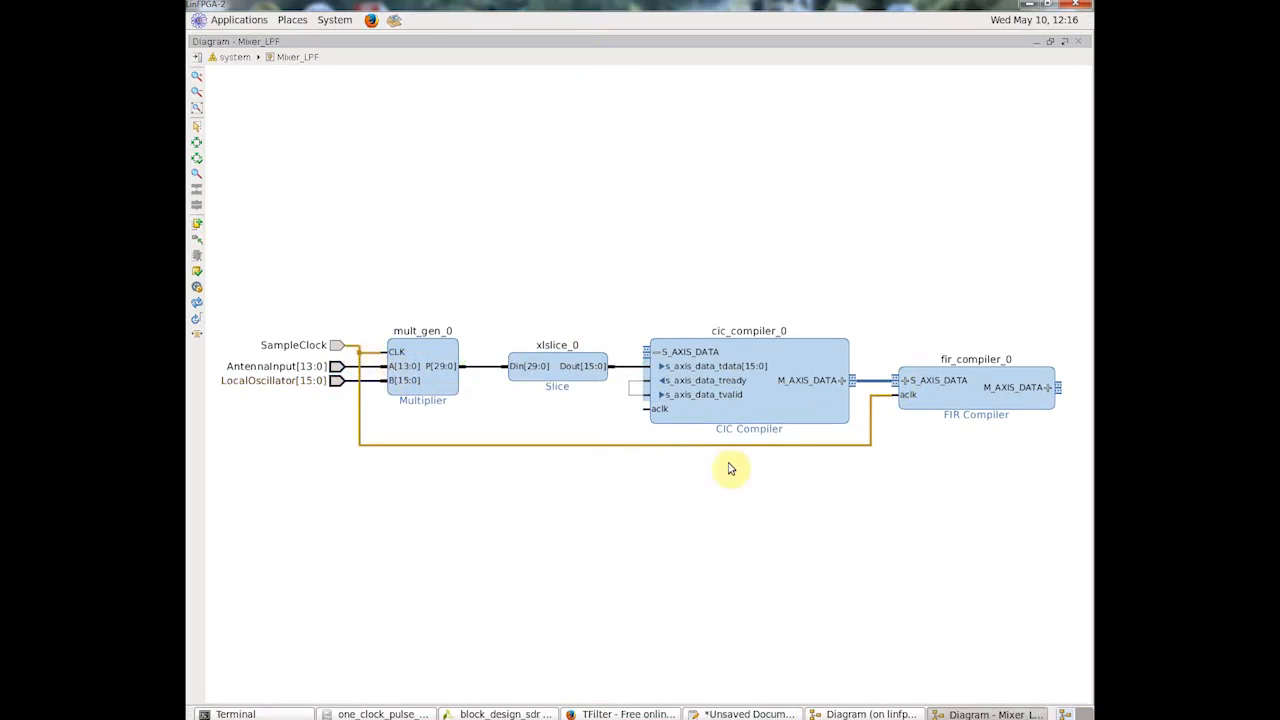
{"action": "left_click_drag", "start_coordinate": [646, 408], "coordinate": [610, 444]}
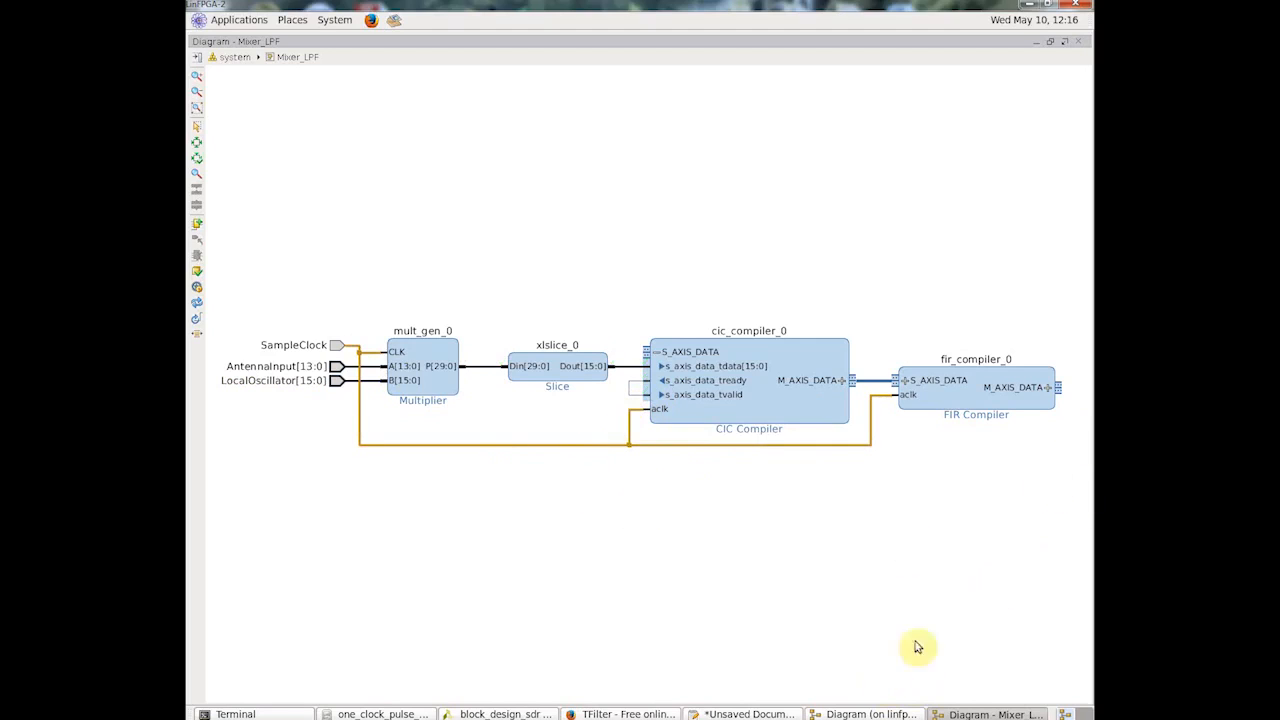
Step: Create an output vector pin named DemodulatedSignal, from 31 to 0, connected to the FIR Compiler's m_axis_data_tdata pin
{"action": "left_click", "coordinate": [1048, 387]}
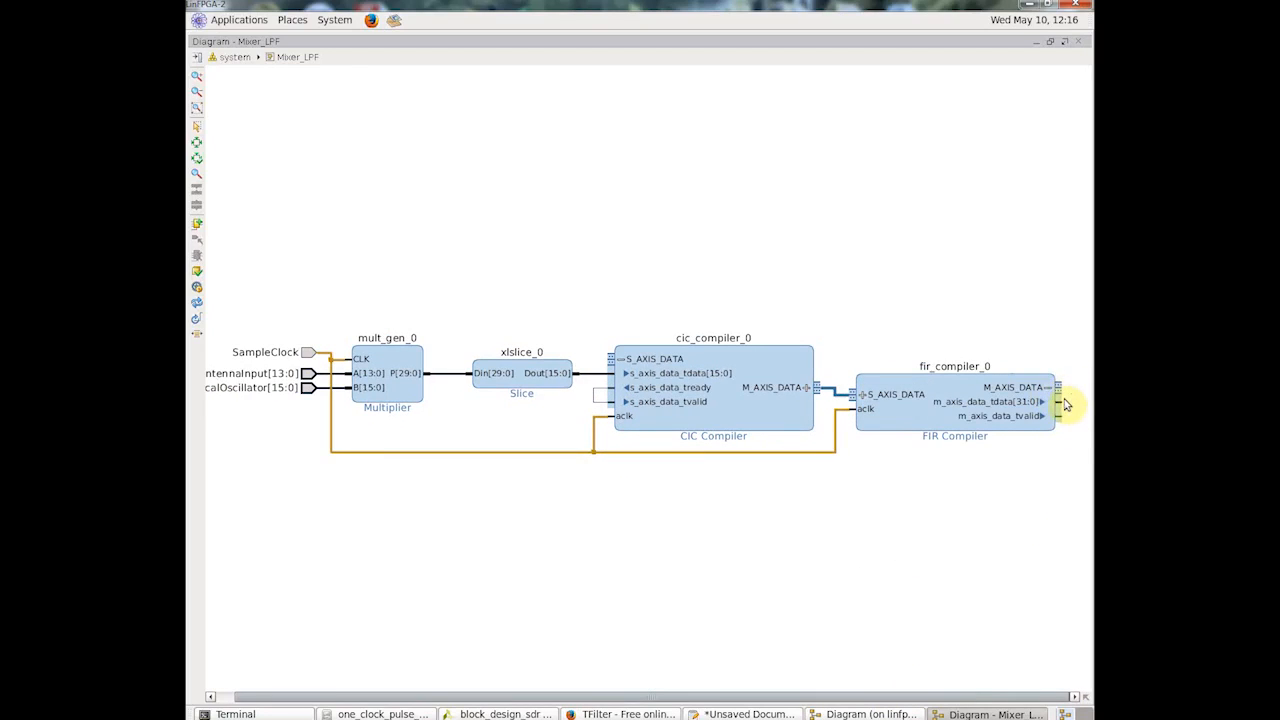
{"action": "right_click", "coordinate": [1062, 397]}
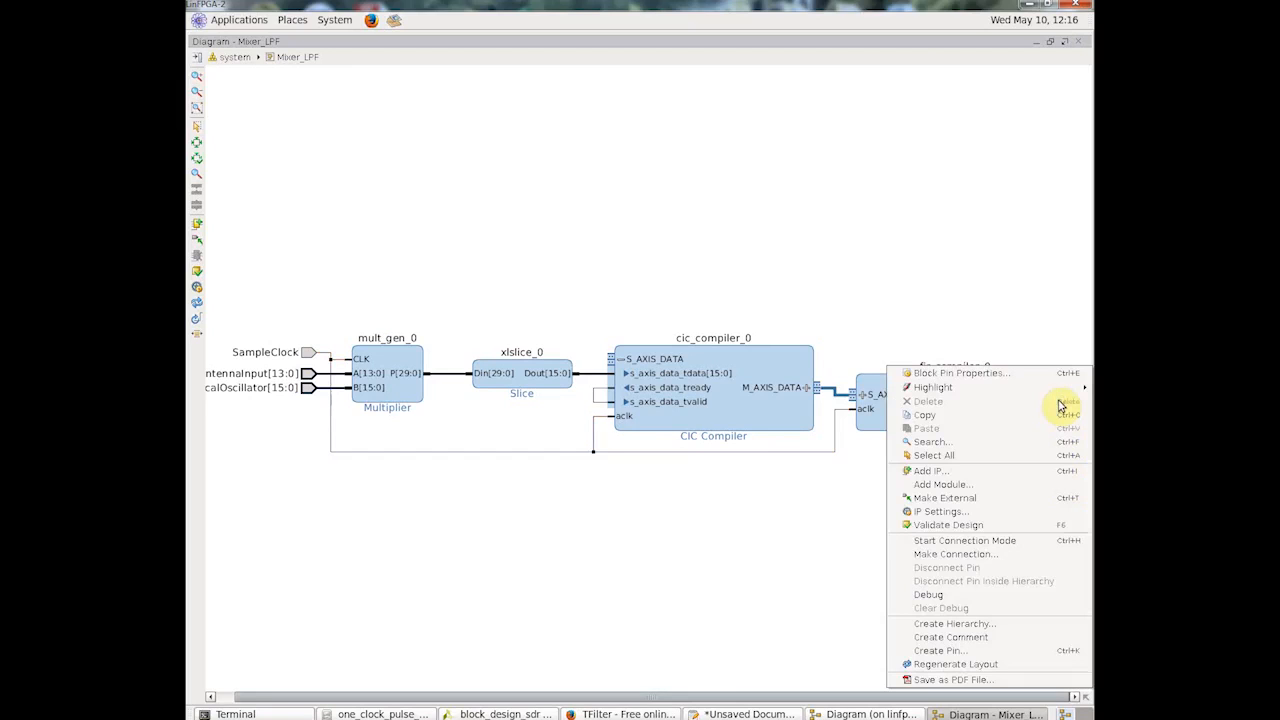
{"action": "left_click", "coordinate": [962, 660]}
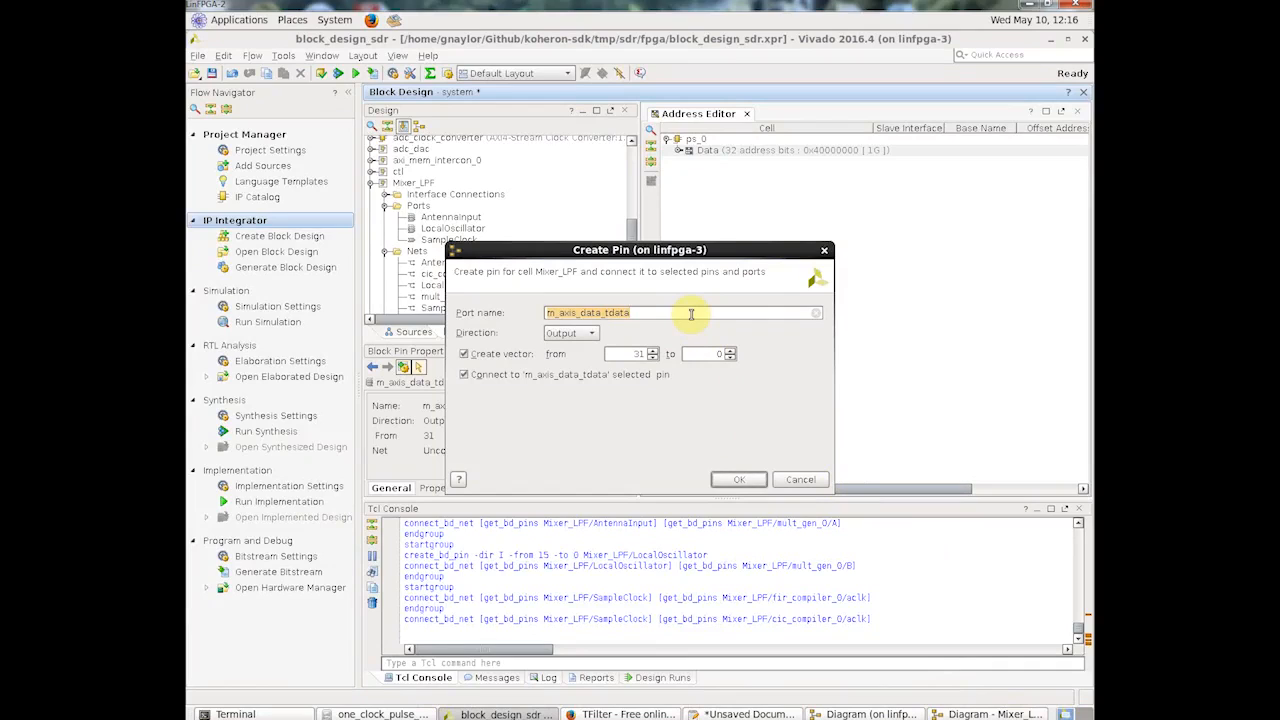
{"action": "type", "text": "DemodulatedSignal"}
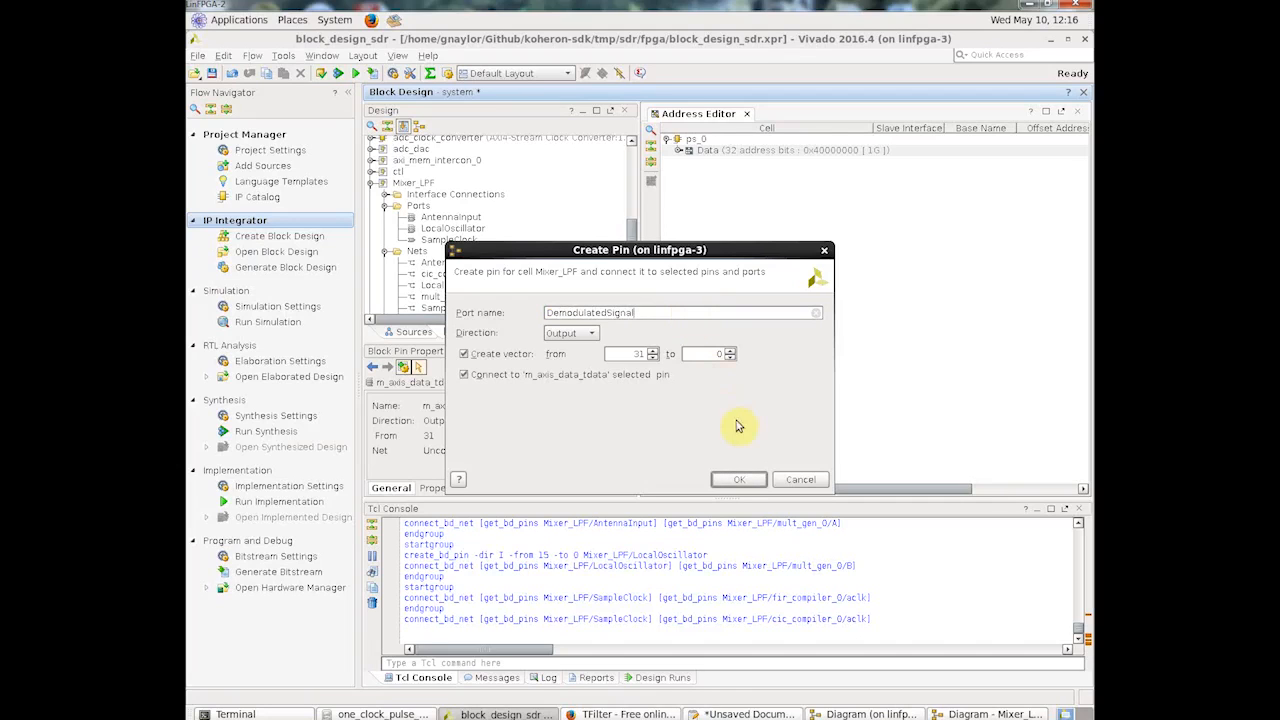
{"action": "left_click", "coordinate": [738, 479]}
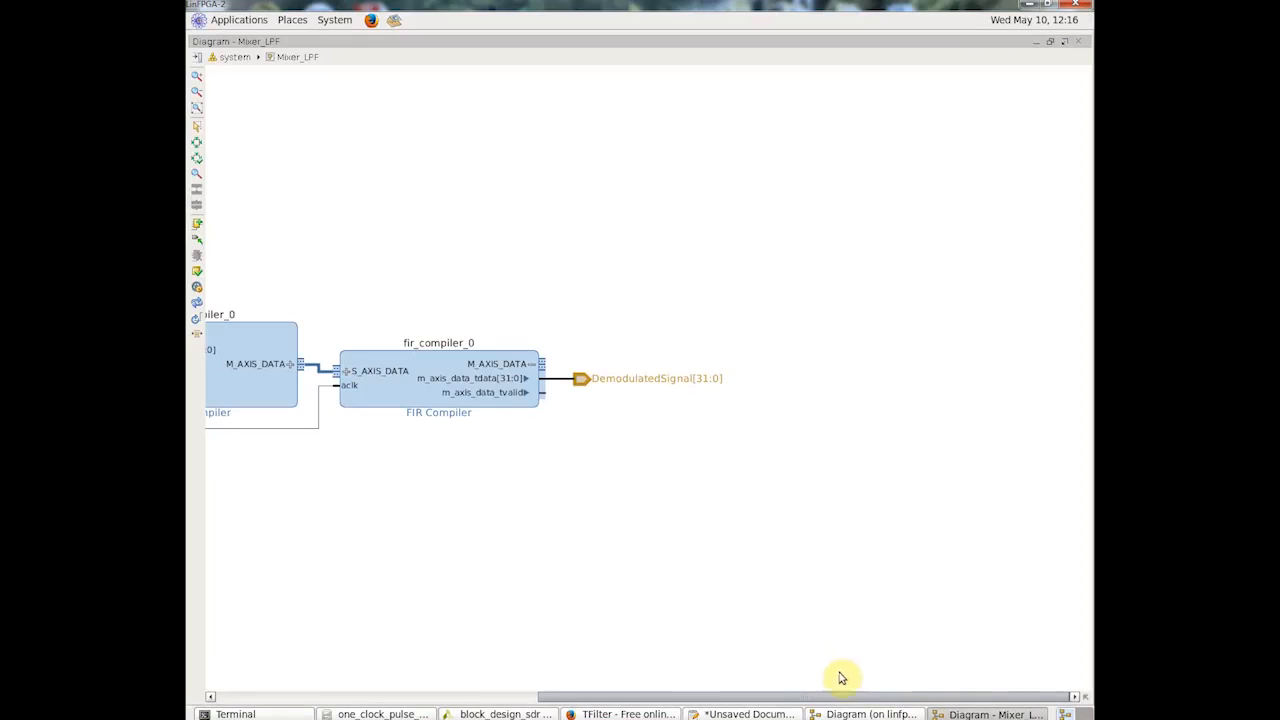
Step: Create an output pin named Tvalid connected to the FIR Compiler's m_axis_data_tvalid pin
{"action": "right_click", "coordinate": [544, 393]}
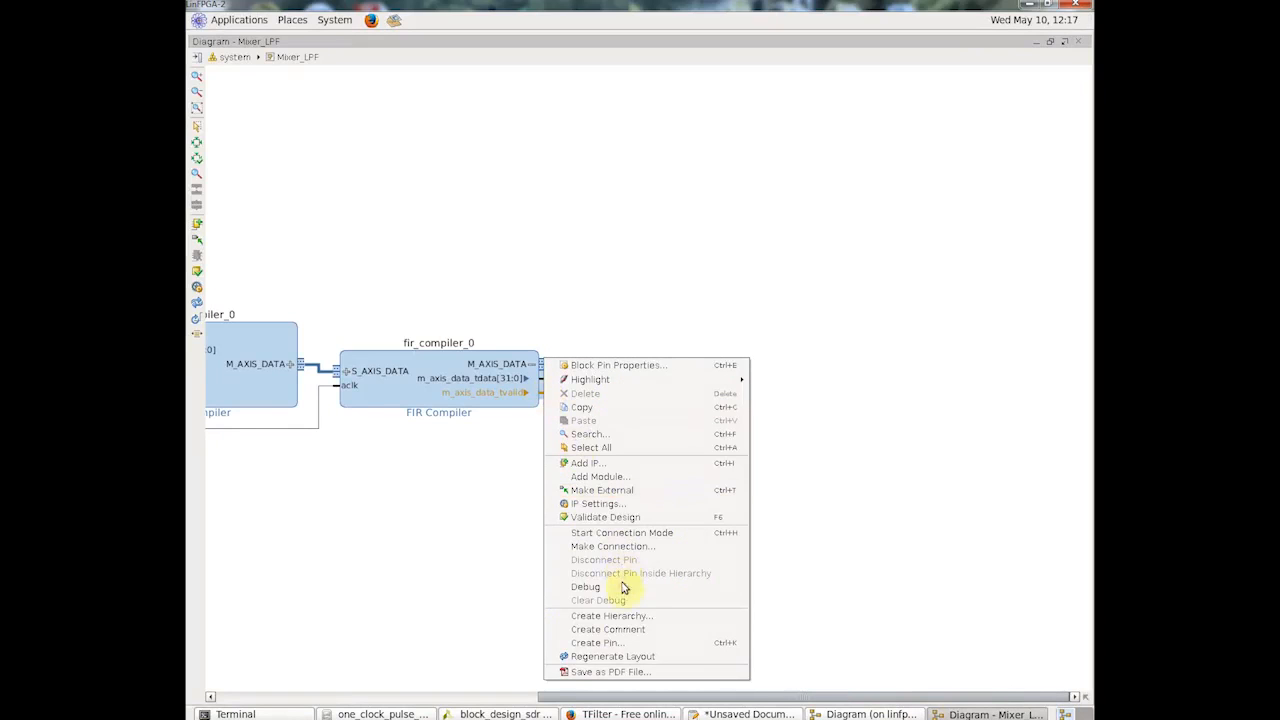
{"action": "left_click", "coordinate": [626, 642]}
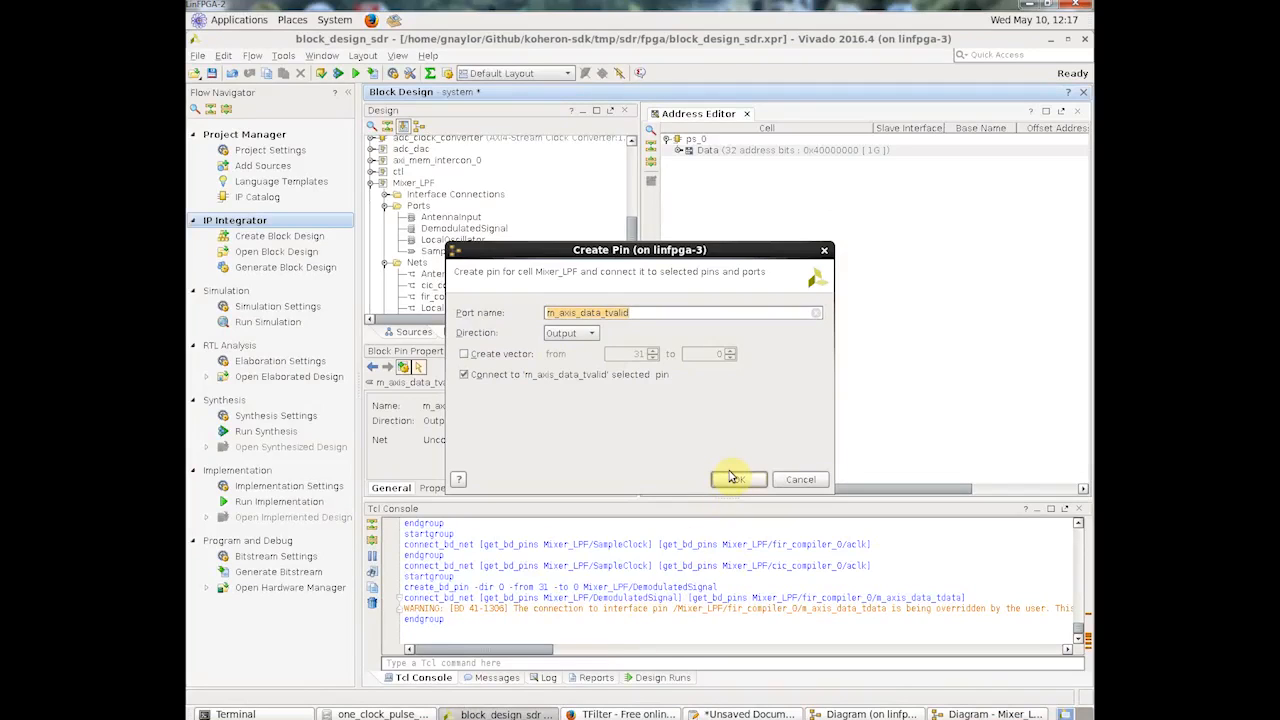
{"action": "type", "text": "Tva"}
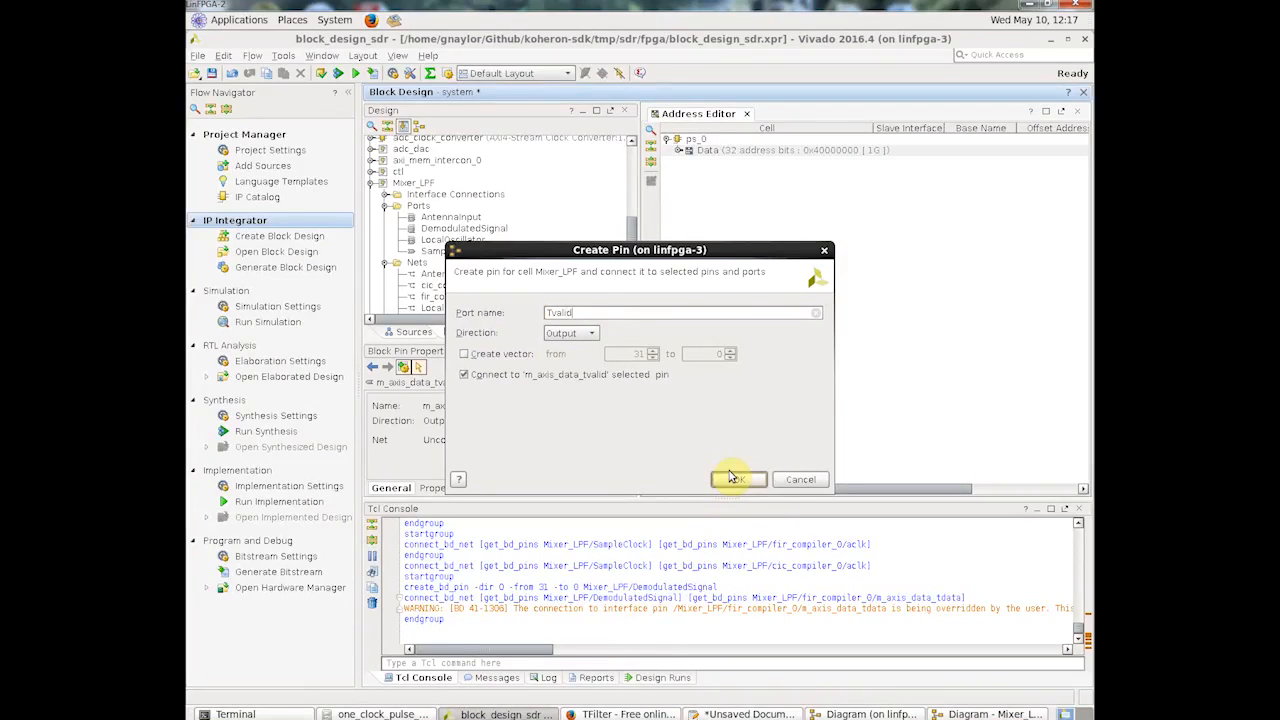
{"action": "left_click", "coordinate": [733, 480]}
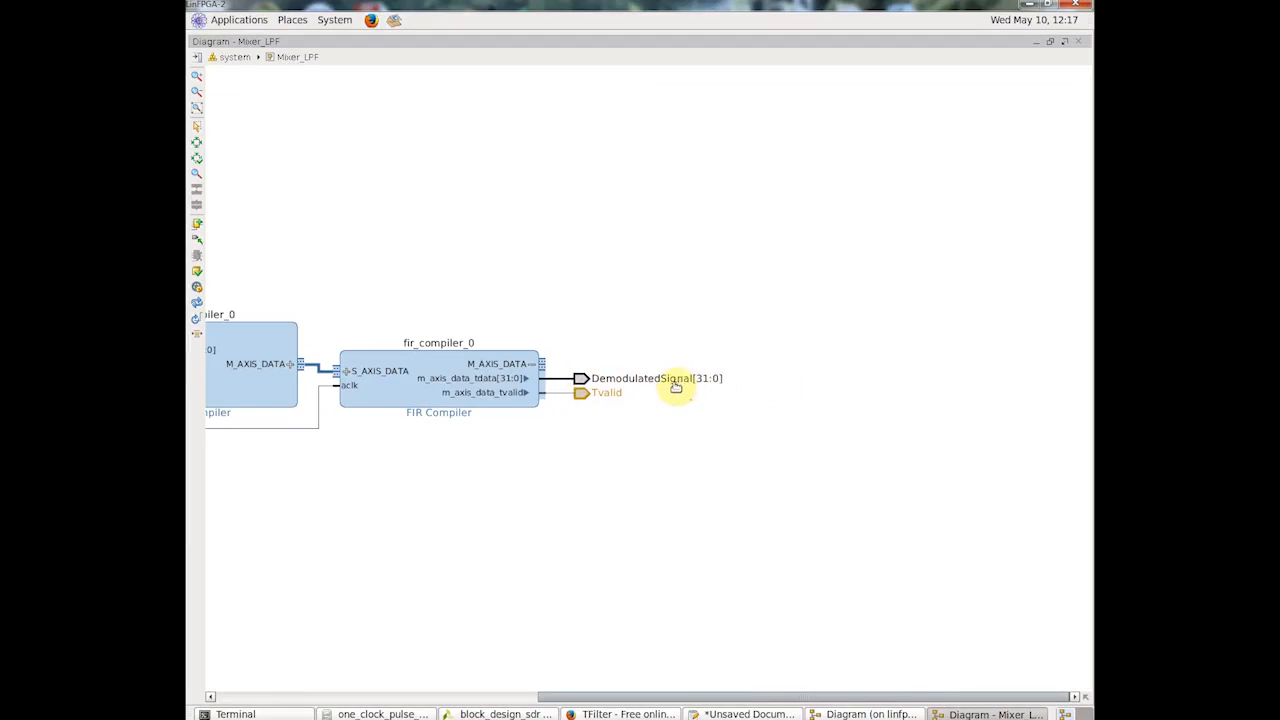
Step: Close the Mixer_LPF diagram and return to the top-level system diagram around the Mixer_LPF block
{"action": "left_click_drag", "start_coordinate": [717, 695], "coordinate": [505, 697]}
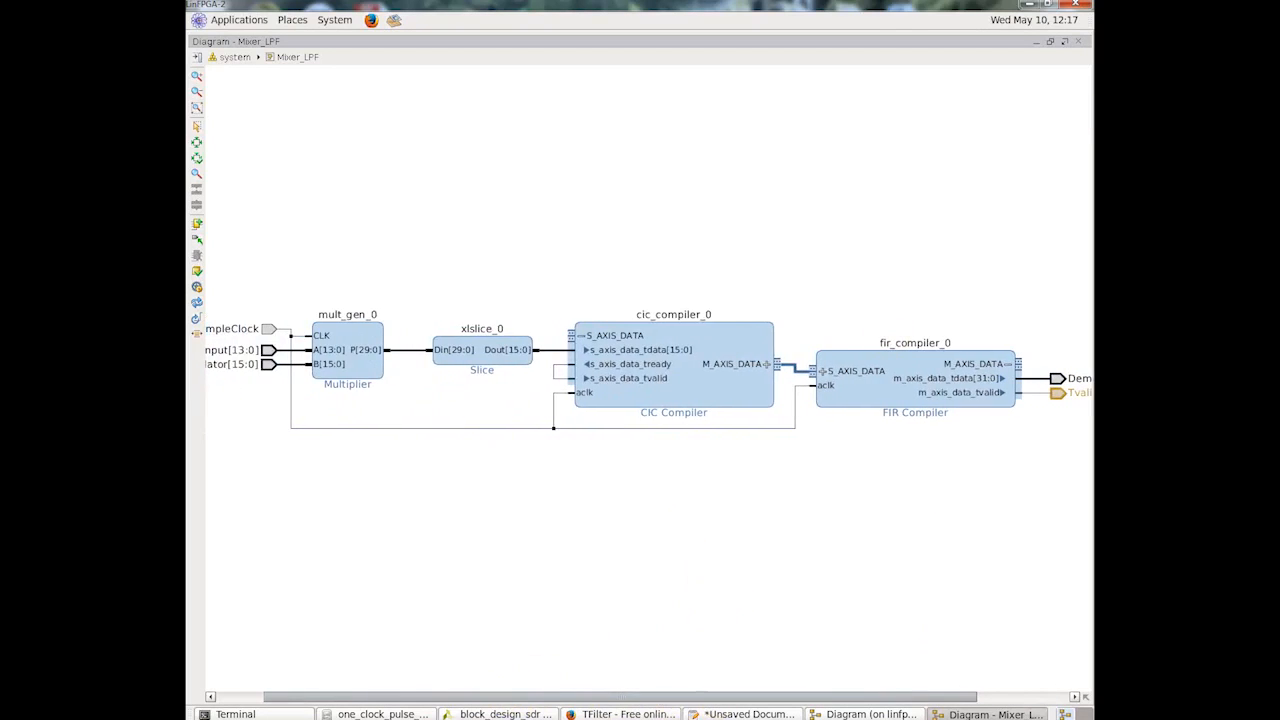
{"action": "left_click", "coordinate": [1080, 43]}
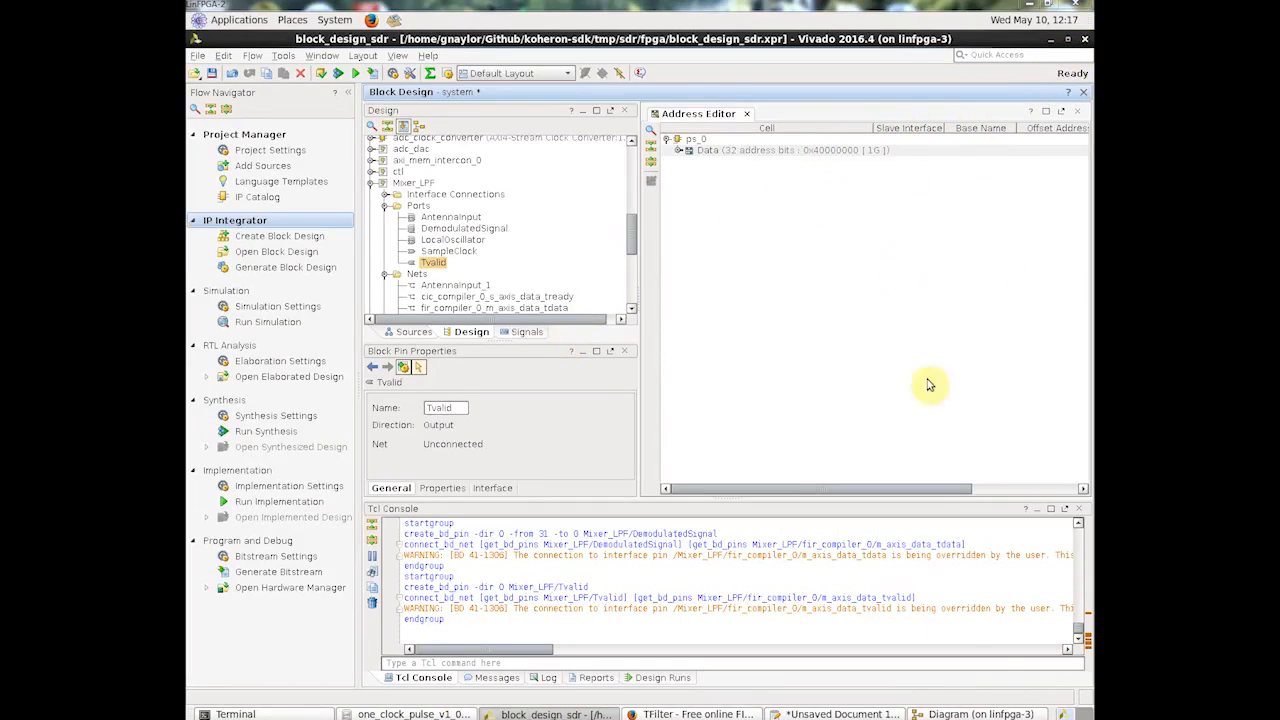
{"action": "left_click", "coordinate": [942, 714]}
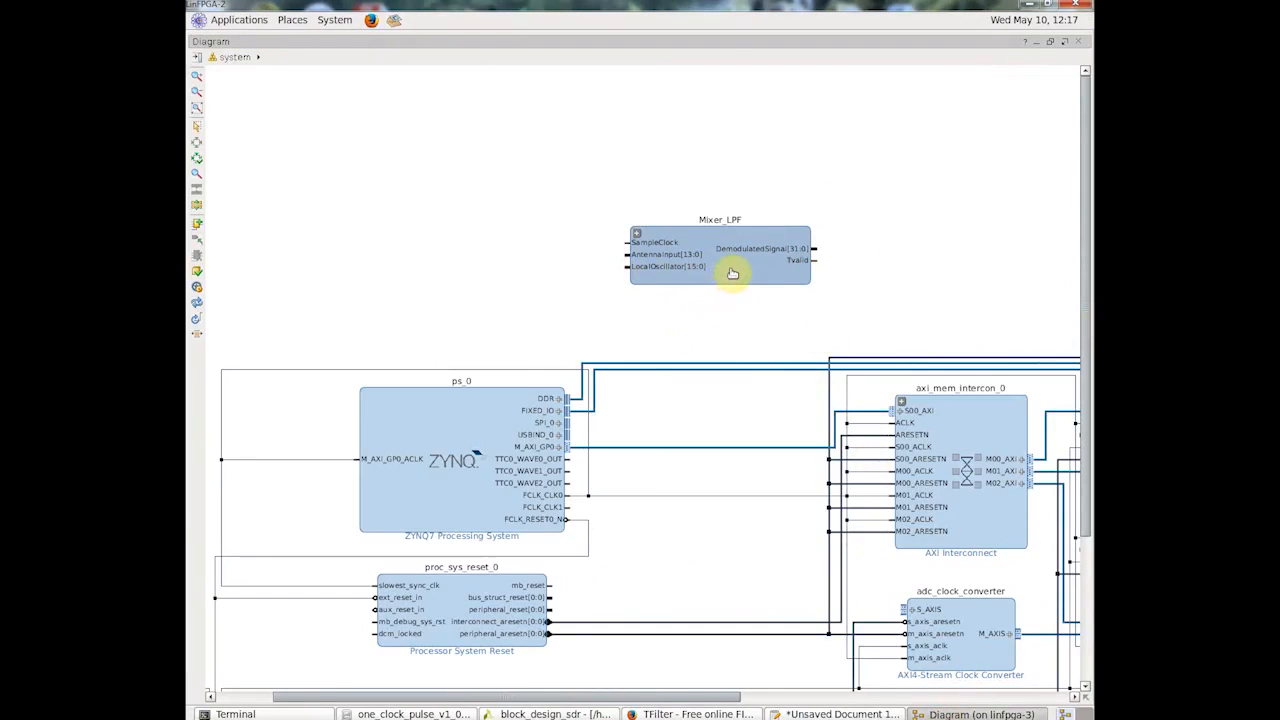
{"action": "left_click_drag", "start_coordinate": [916, 316], "coordinate": [828, 228]}
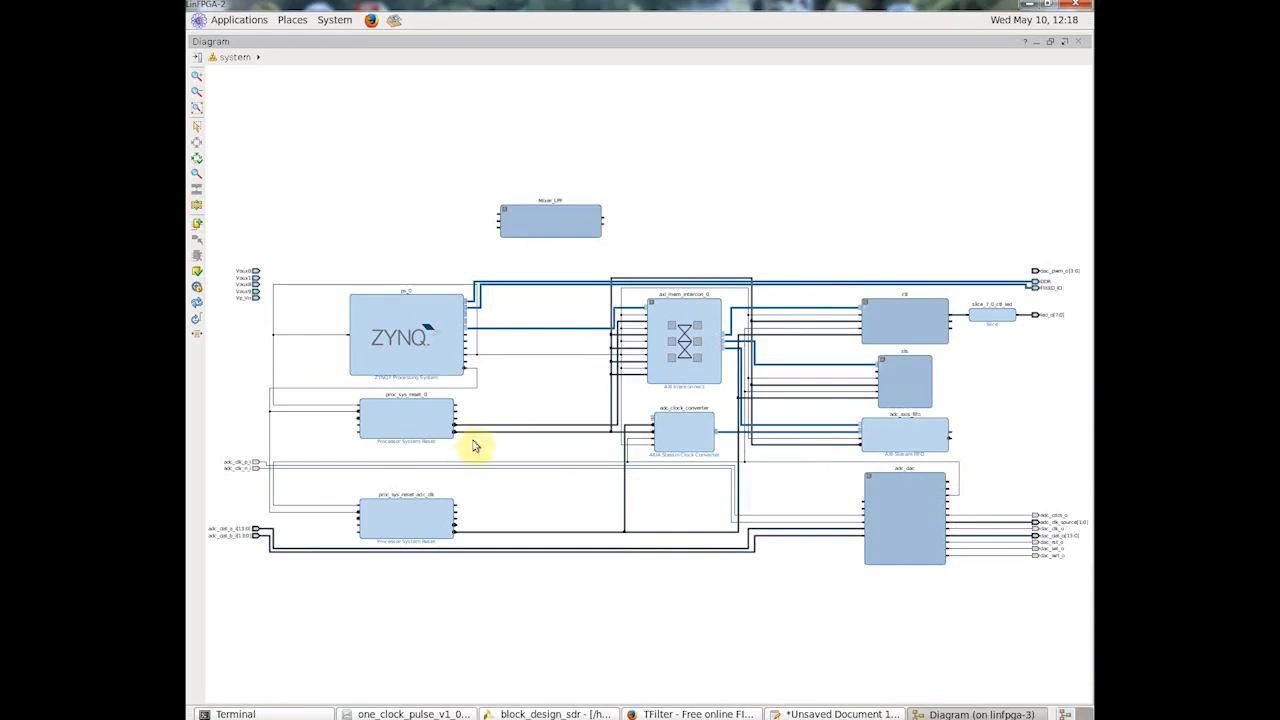
{"action": "left_click_drag", "start_coordinate": [450, 186], "coordinate": [703, 510]}
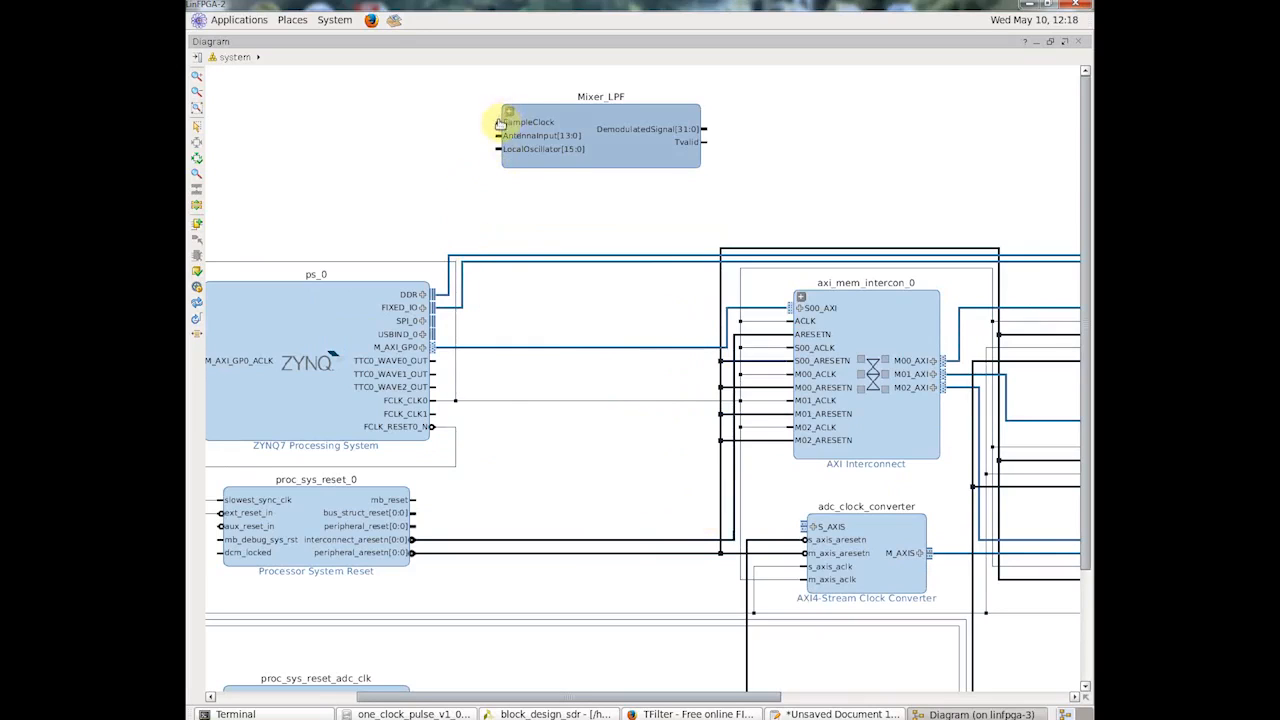
Step: Try to connect the SampleClock pin of Mixer_LPF to the adc_clk_p_i net and undo that connection
{"action": "left_click_drag", "start_coordinate": [500, 122], "coordinate": [580, 613]}
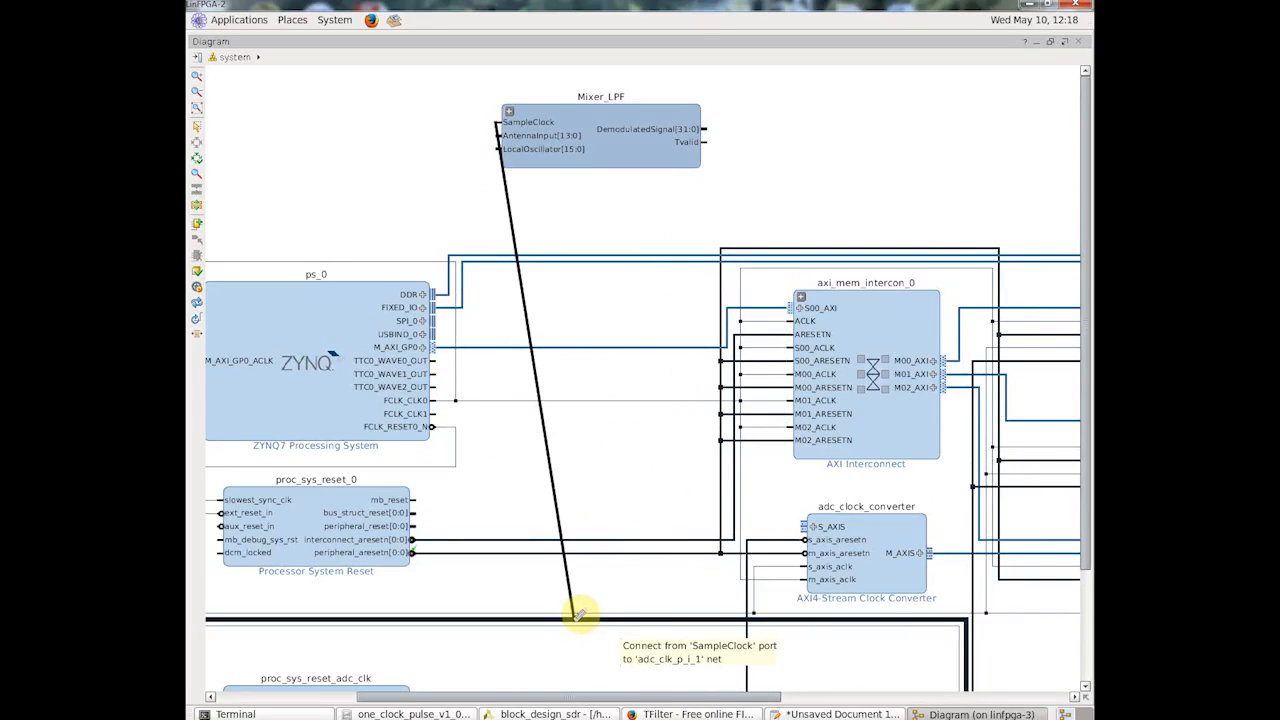
{"action": "left_click_drag", "start_coordinate": [580, 613], "coordinate": [580, 614]}
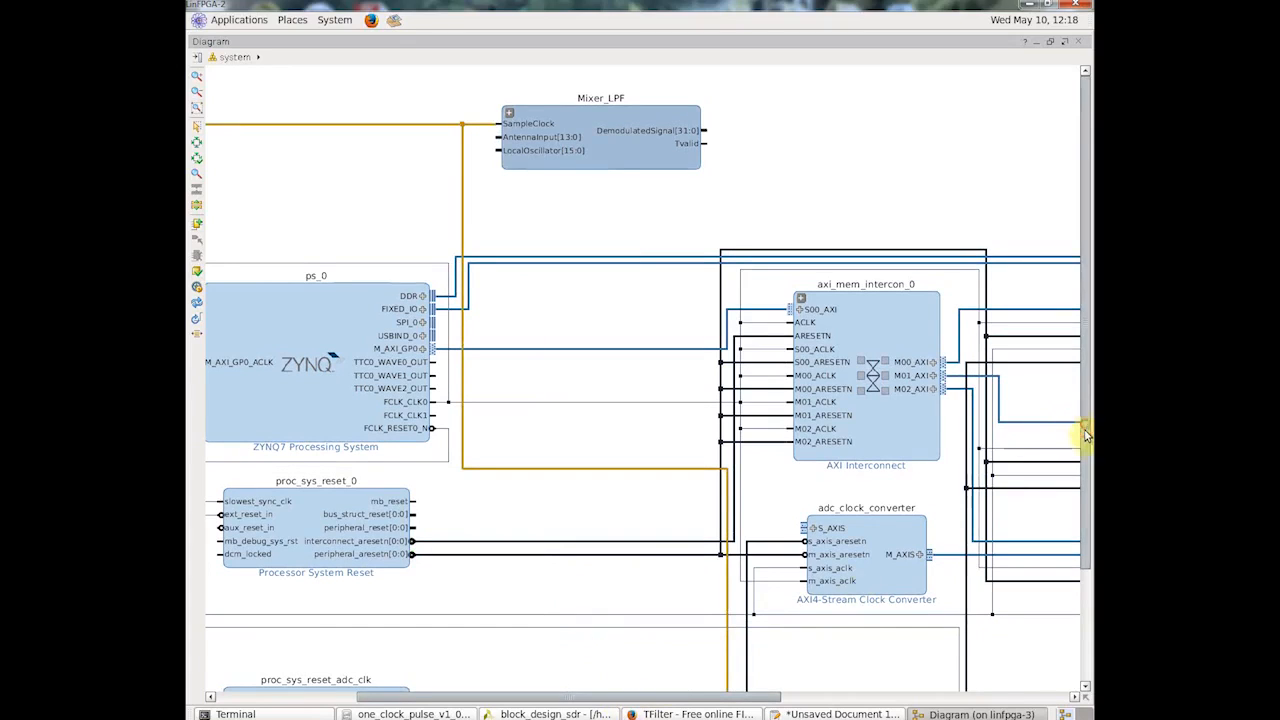
{"action": "left_click_drag", "start_coordinate": [1085, 435], "coordinate": [1086, 565]}
{"action": "left_click_drag", "start_coordinate": [737, 700], "coordinate": [833, 712]}
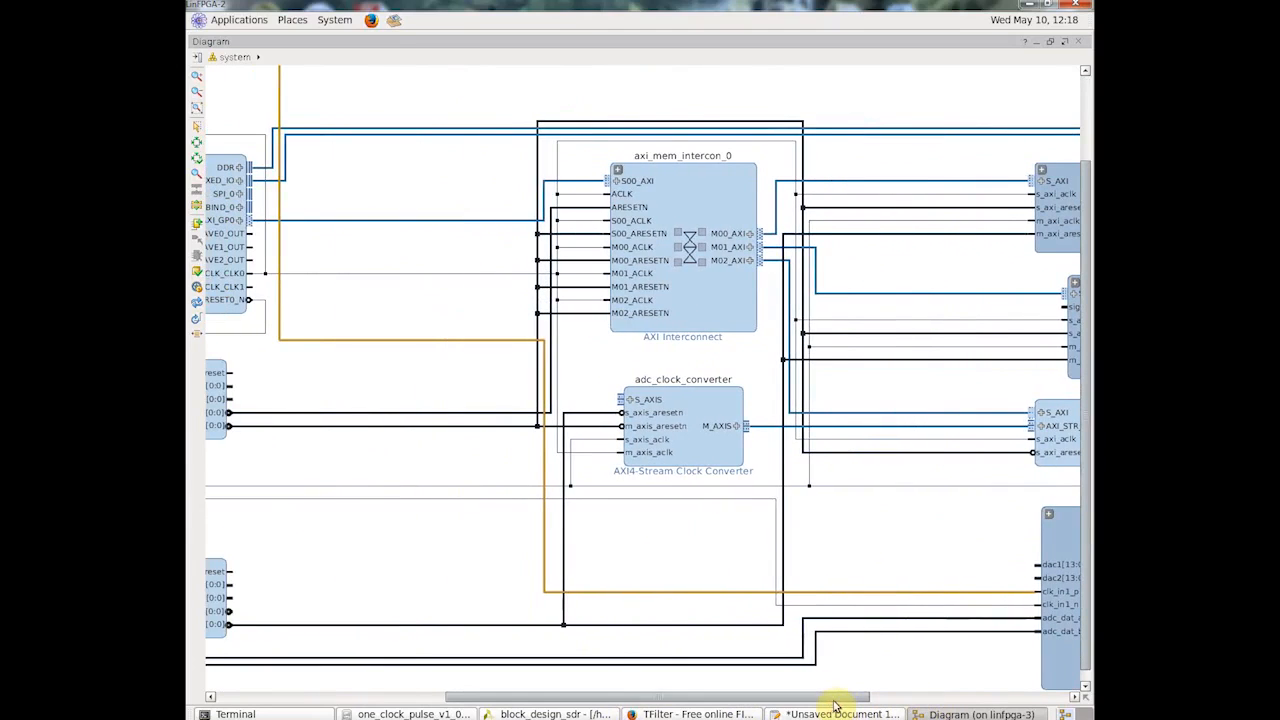
{"action": "left_click", "coordinate": [677, 597]}
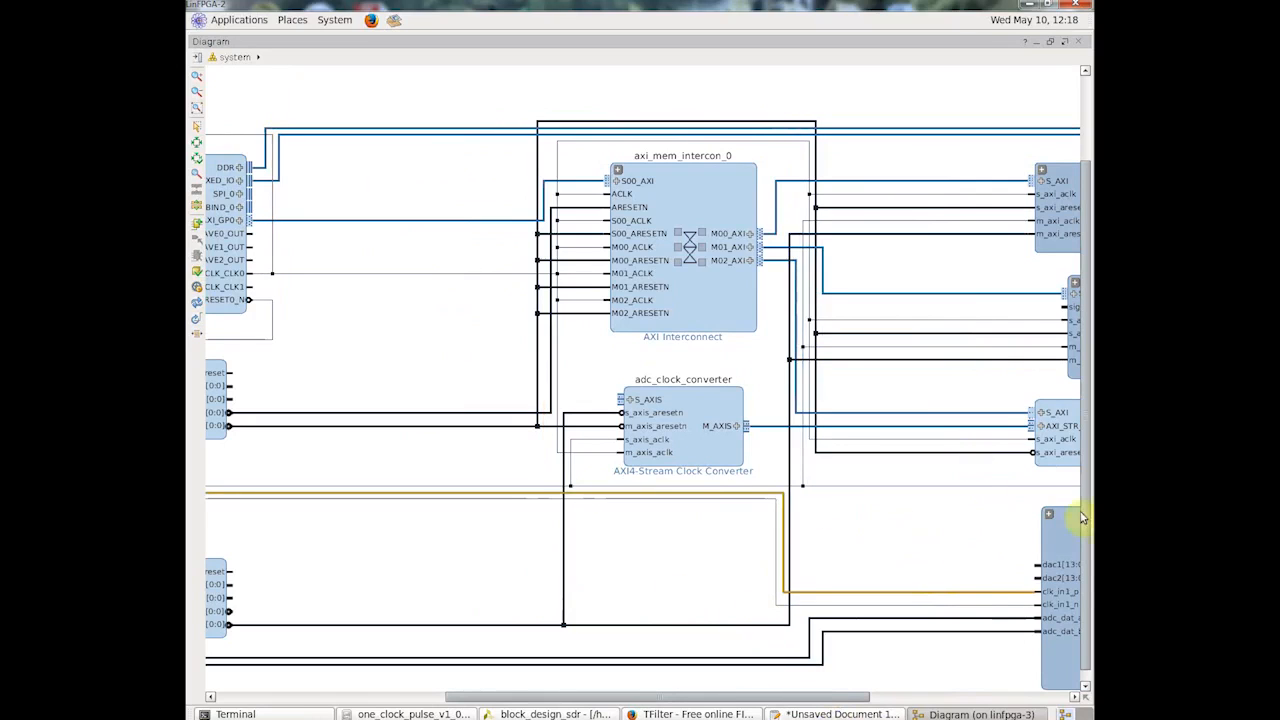
{"action": "mouse_move", "coordinate": [850, 698]}
{"action": "left_mouse_down"}
{"action": "mouse_move", "coordinate": [948, 698]}
{"action": "mouse_move", "coordinate": [857, 696]}
{"action": "left_mouse_up"}
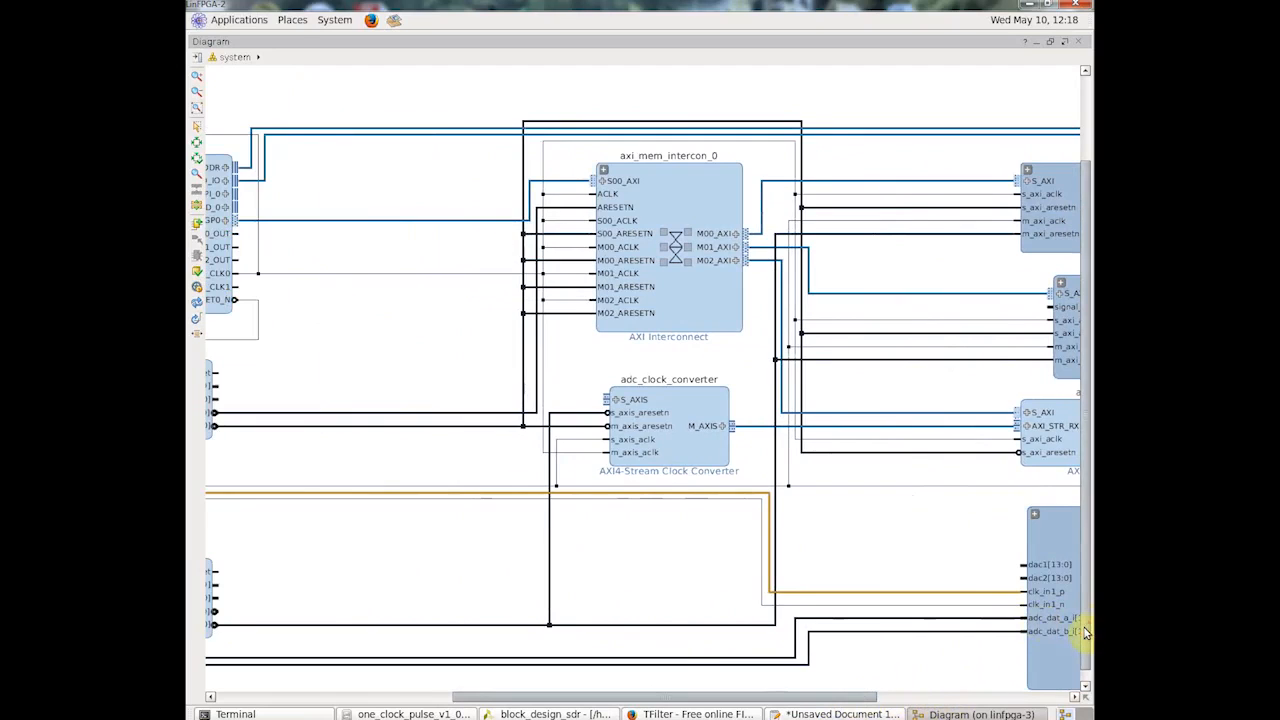
Step: Make a connection from the SampleClock pin of Mixer_LPF to adc_clk of the adc_dac block and trace the clock net
{"action": "scroll", "coordinate": [1086, 632], "scroll_direction": "up", "scroll_amount": 2}
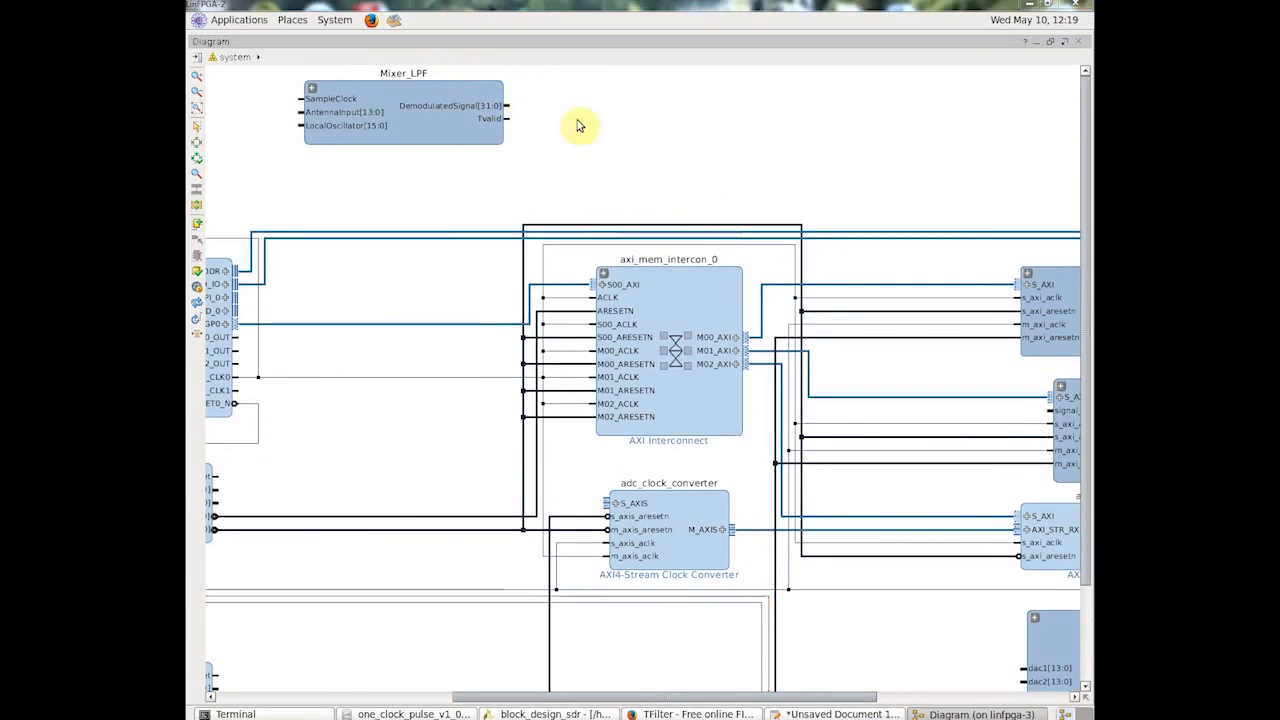
{"action": "right_click", "coordinate": [301, 103]}
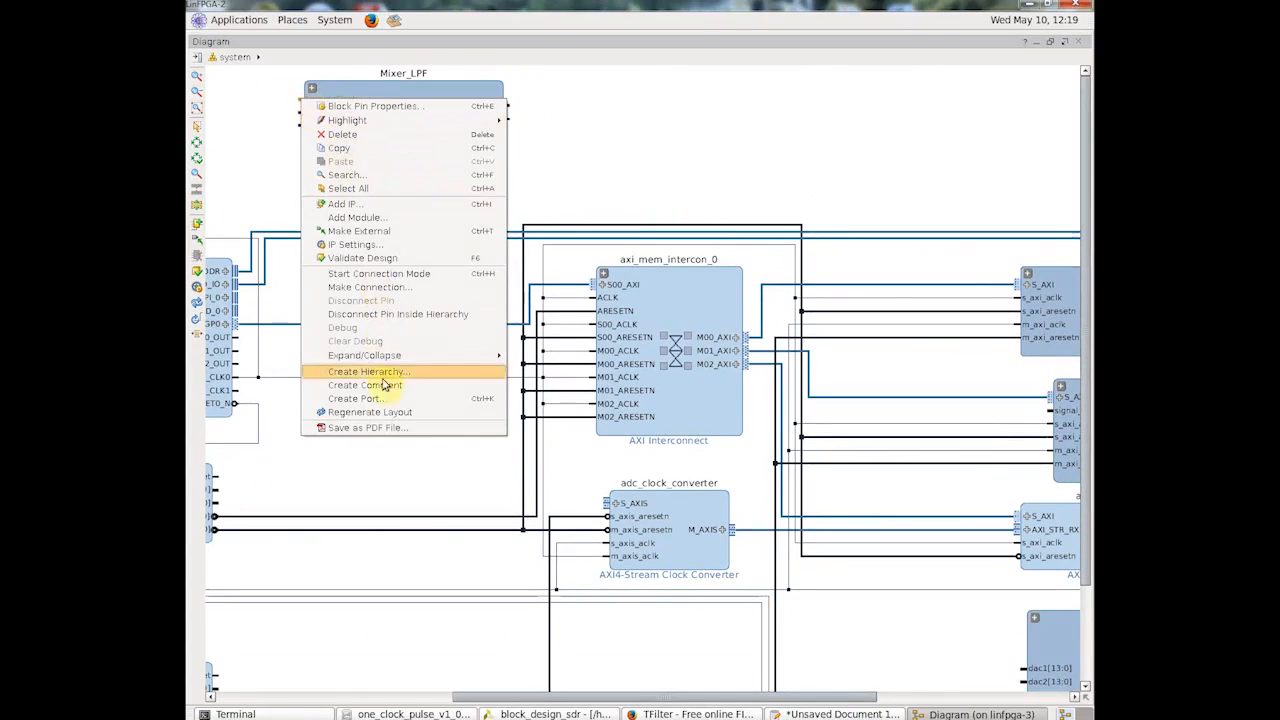
{"action": "left_click", "coordinate": [390, 288]}
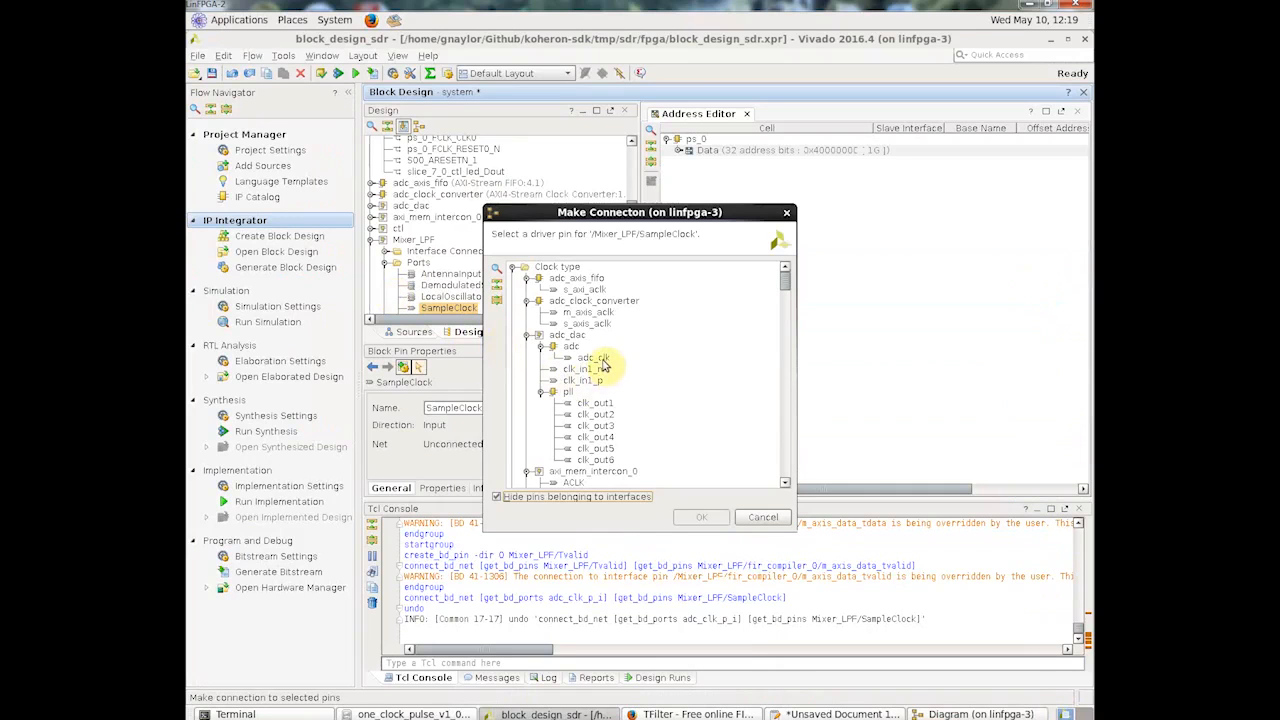
{"action": "left_click", "coordinate": [600, 362]}
{"action": "left_click", "coordinate": [701, 517]}
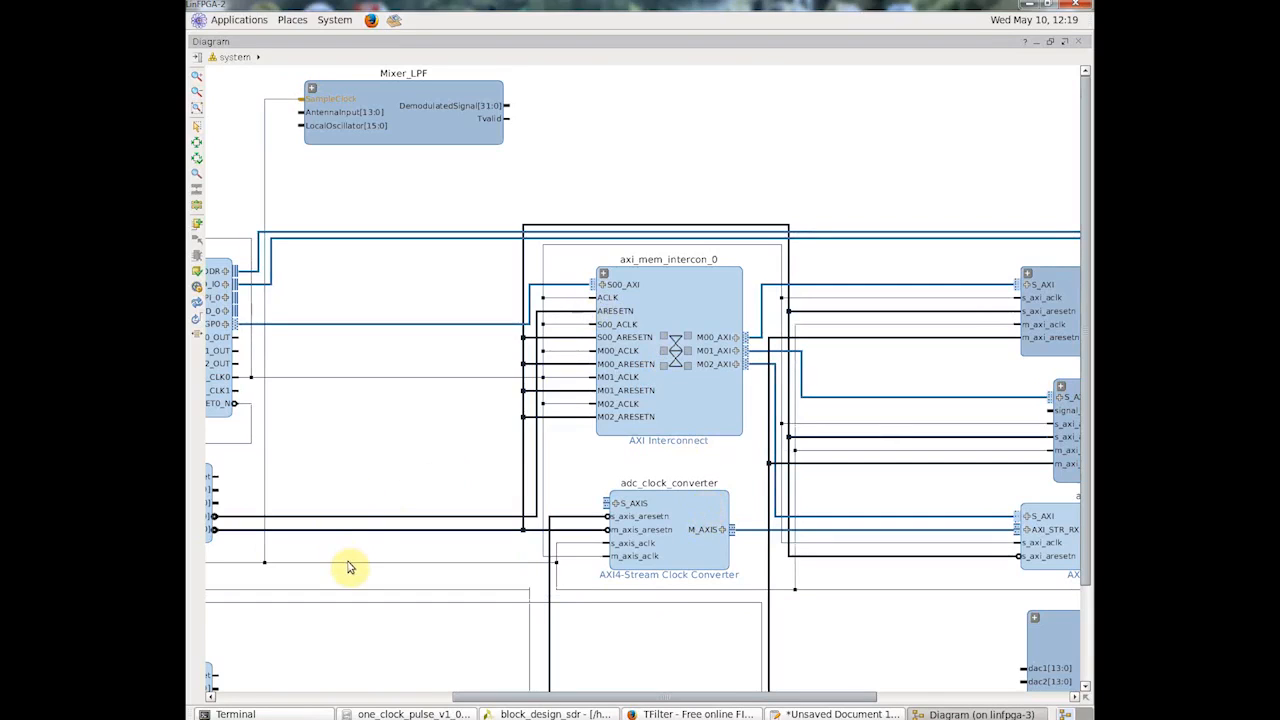
{"action": "left_click", "coordinate": [349, 563]}
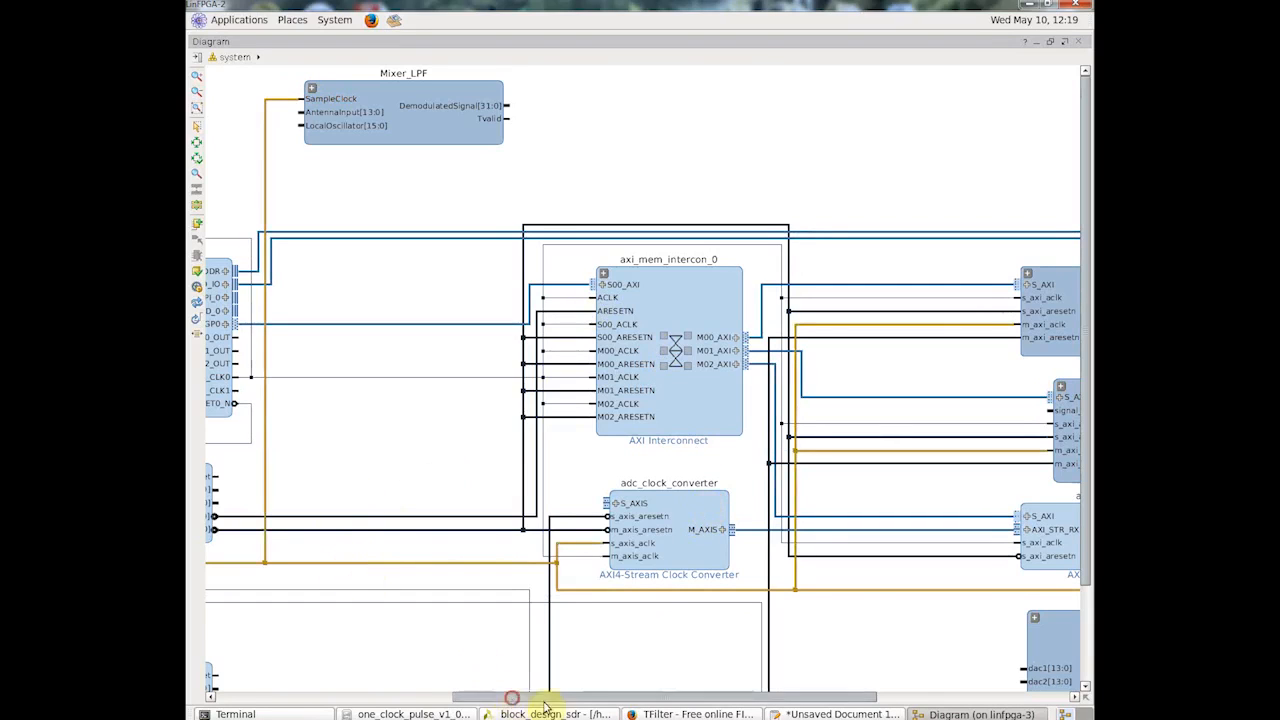
{"action": "left_click_drag", "start_coordinate": [510, 697], "coordinate": [686, 697]}
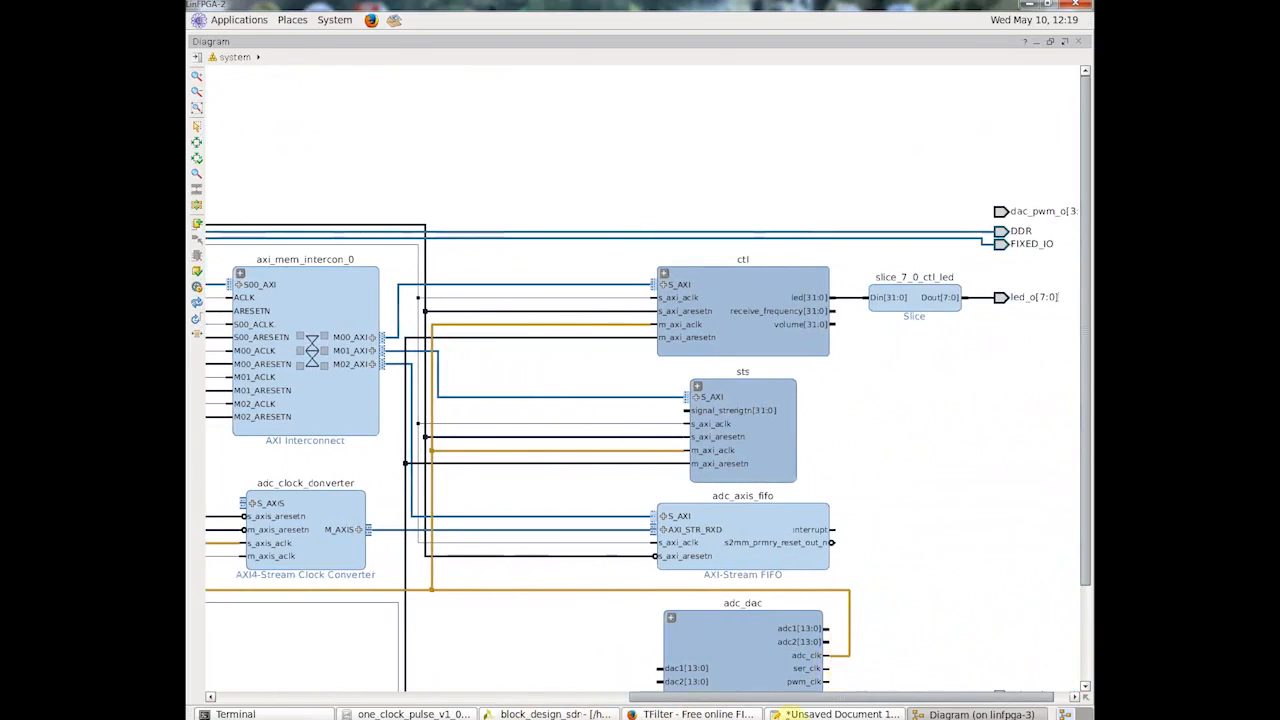
{"action": "left_click_drag", "start_coordinate": [794, 697], "coordinate": [596, 690]}
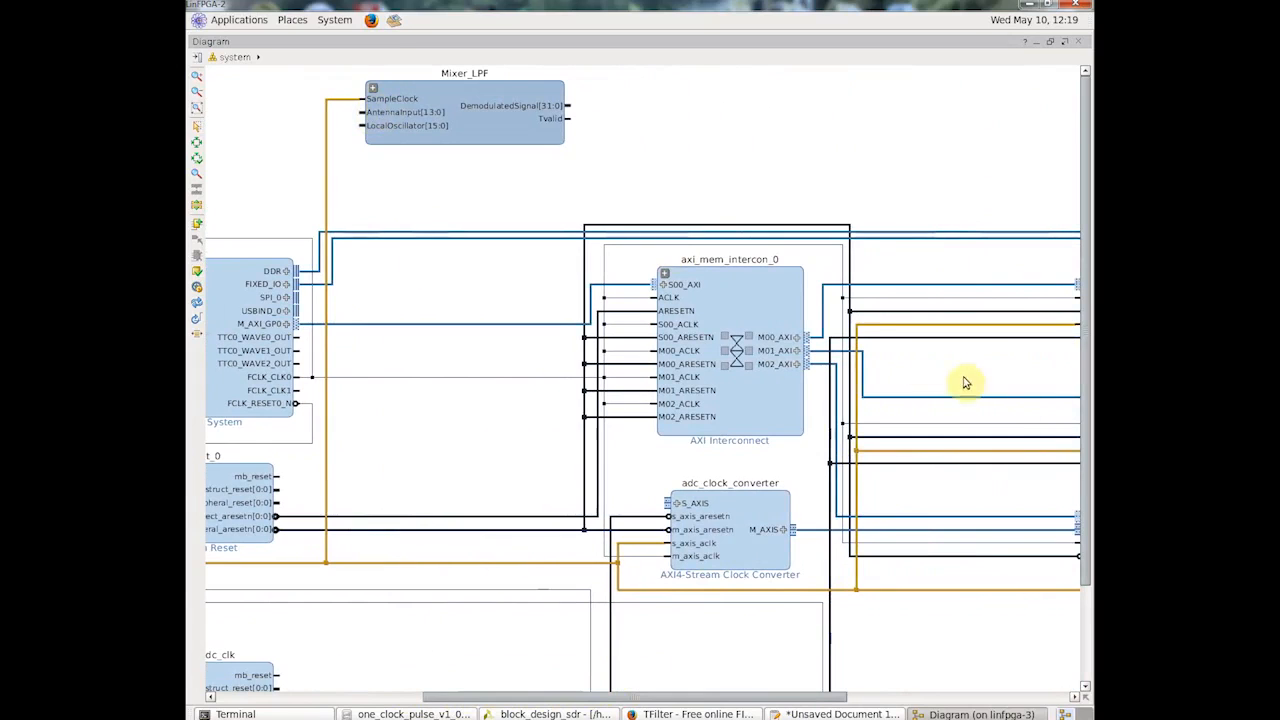
Step: Connect the adc1 output of the adc_dac block to the AntennaInput pin of Mixer_LPF
{"action": "left_click_drag", "start_coordinate": [1080, 451], "coordinate": [1035, 596]}
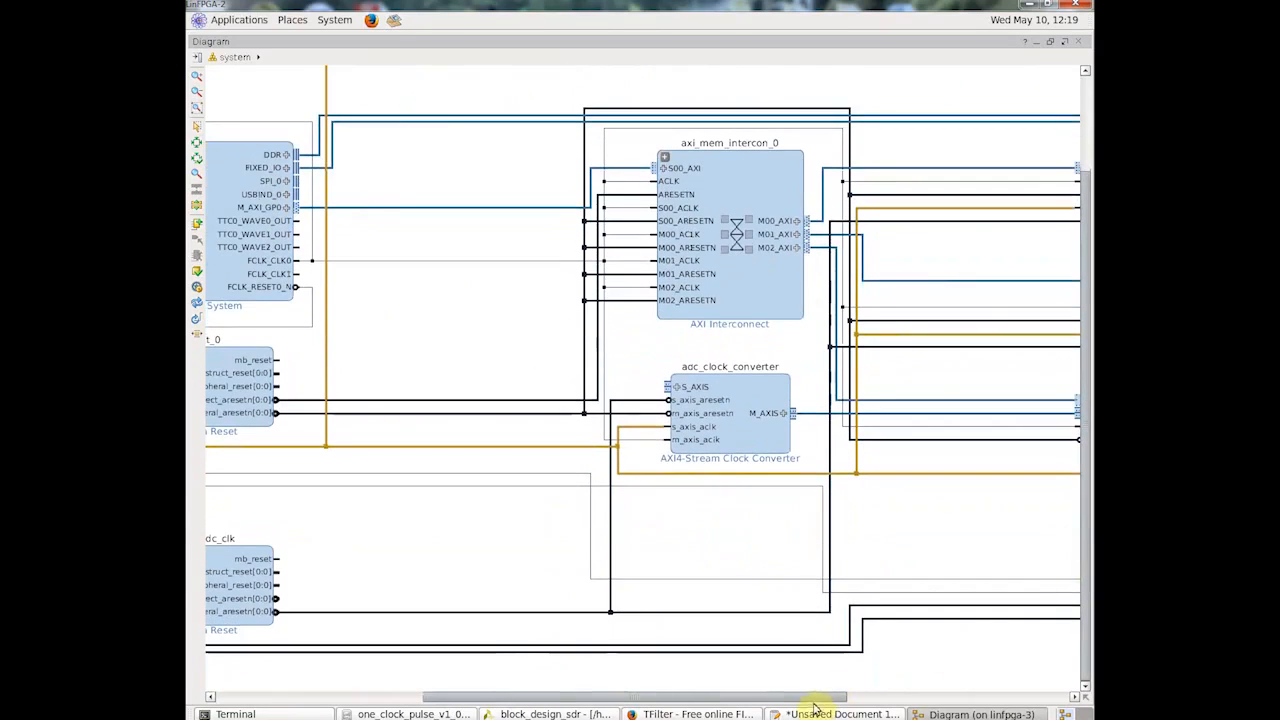
{"action": "left_click_drag", "start_coordinate": [814, 697], "coordinate": [943, 697]}
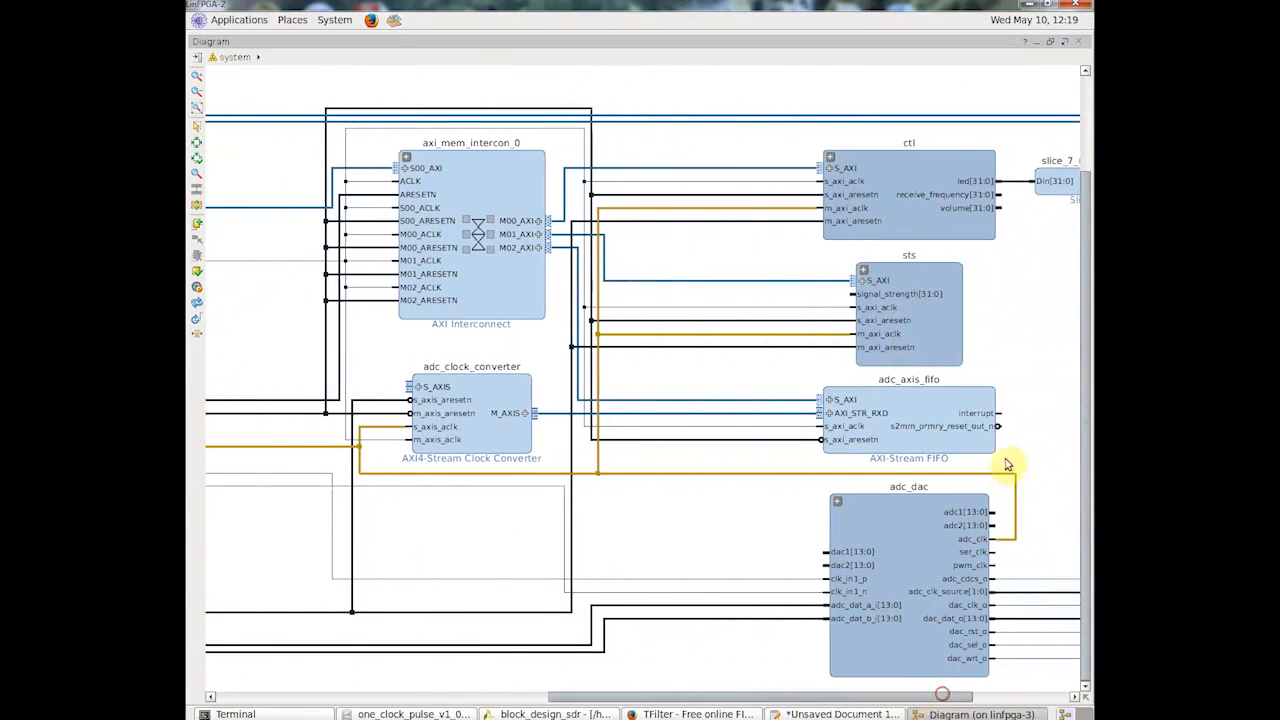
{"action": "mouse_move", "coordinate": [994, 512]}
{"action": "left_mouse_down"}
{"action": "mouse_move", "coordinate": [196, 76]}
{"action": "mouse_move", "coordinate": [196, 48]}
{"action": "mouse_move", "coordinate": [443, 27]}
{"action": "mouse_move", "coordinate": [457, 63]}
{"action": "mouse_move", "coordinate": [531, 77]}
{"action": "mouse_move", "coordinate": [714, 70]}
{"action": "mouse_move", "coordinate": [1083, 106]}
{"action": "mouse_move", "coordinate": [647, 99]}
{"action": "mouse_move", "coordinate": [257, 114]}
{"action": "mouse_move", "coordinate": [294, 96]}
{"action": "mouse_move", "coordinate": [300, 211]}
{"action": "mouse_move", "coordinate": [305, 192]}
{"action": "left_mouse_up"}
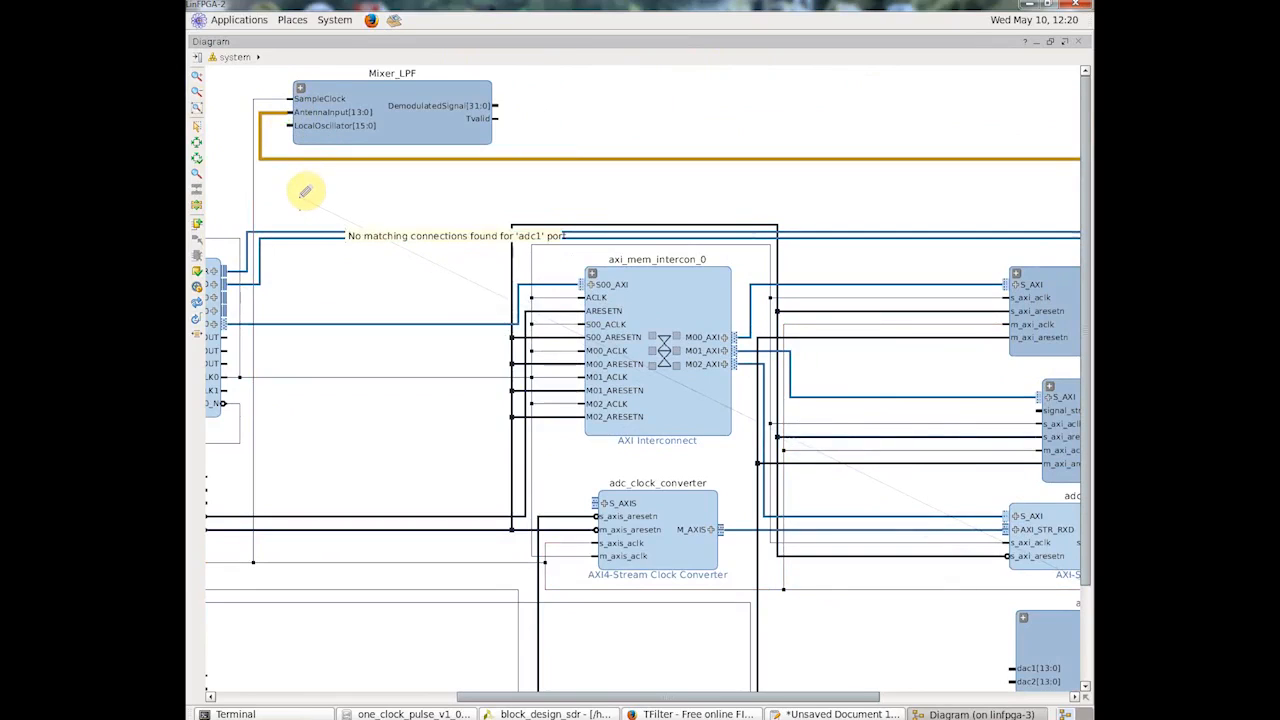
{"action": "left_click_drag", "start_coordinate": [305, 192], "coordinate": [297, 200]}
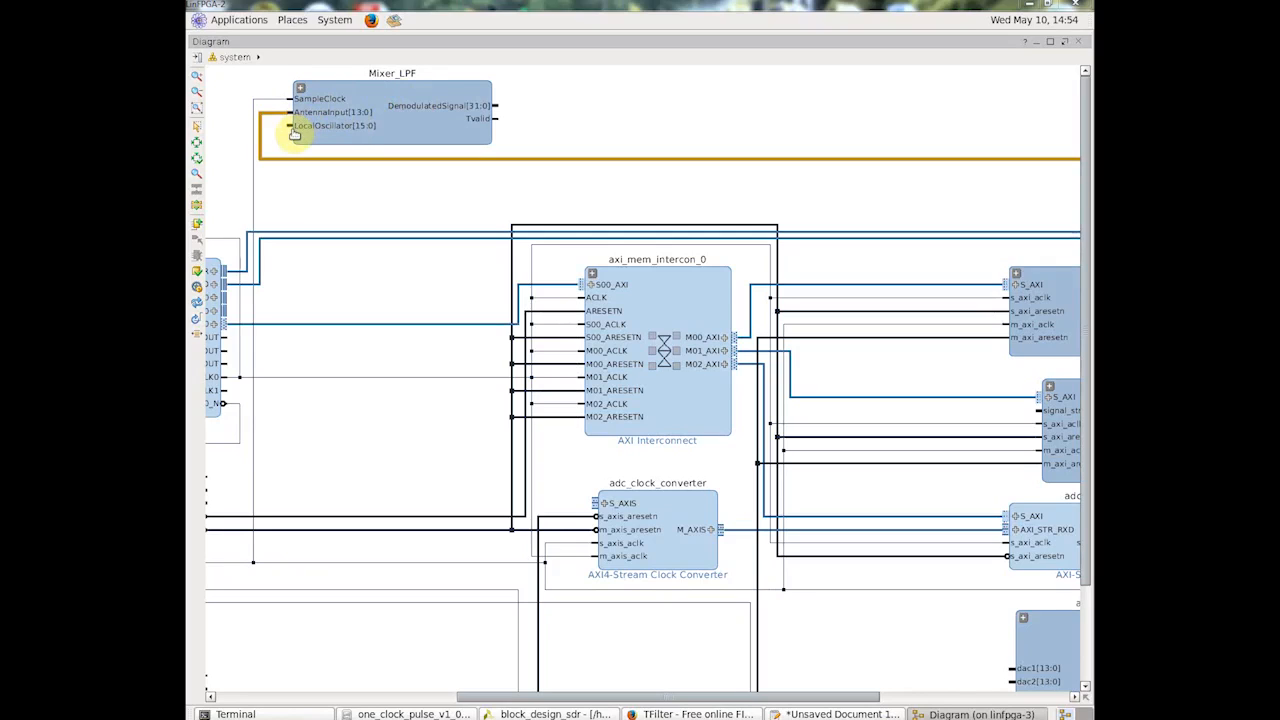
Step: Copy the Mixer_LPF hierarchy block and paste a duplicate into the system diagram
{"action": "left_click", "coordinate": [420, 136]}
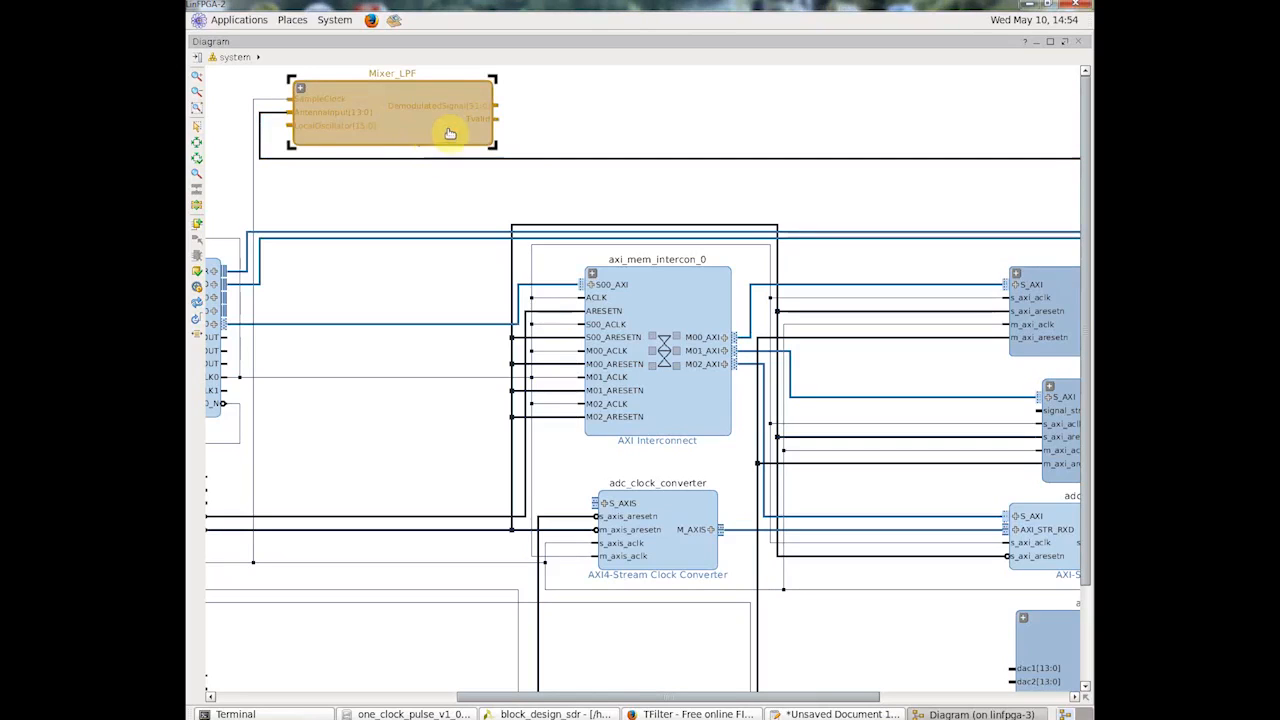
{"action": "right_click", "coordinate": [594, 107]}
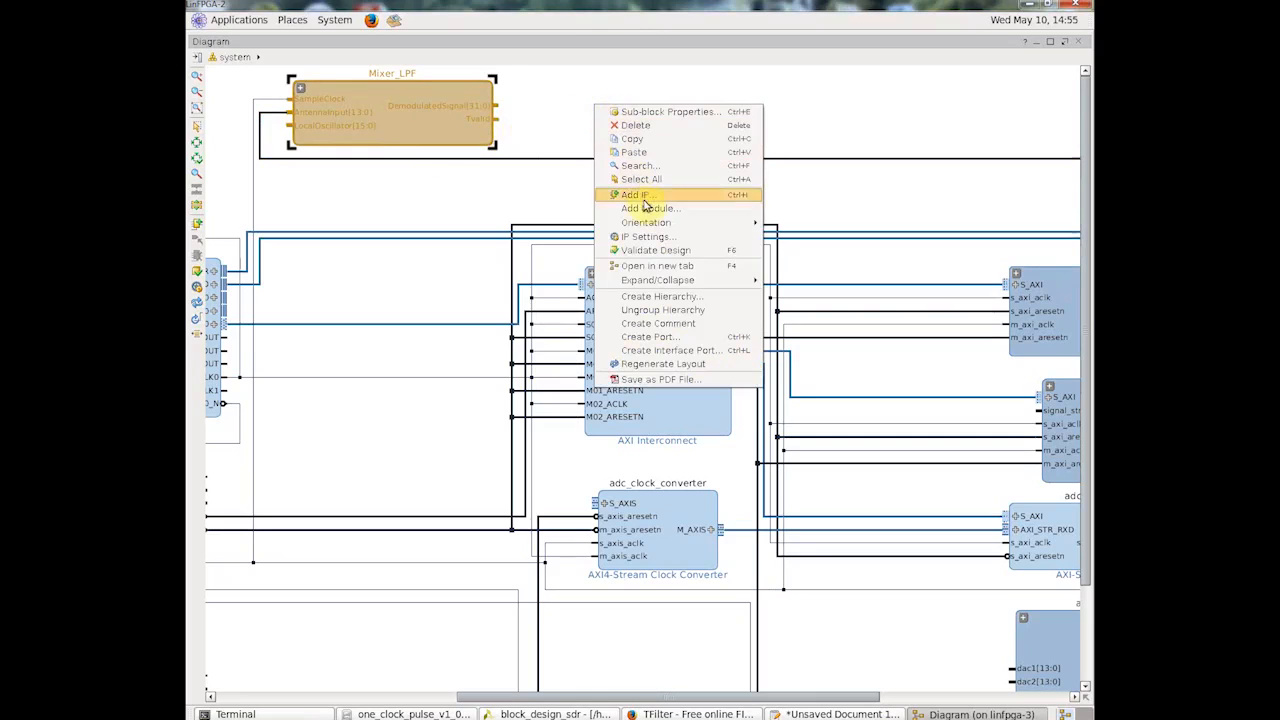
{"action": "left_click", "coordinate": [565, 127]}
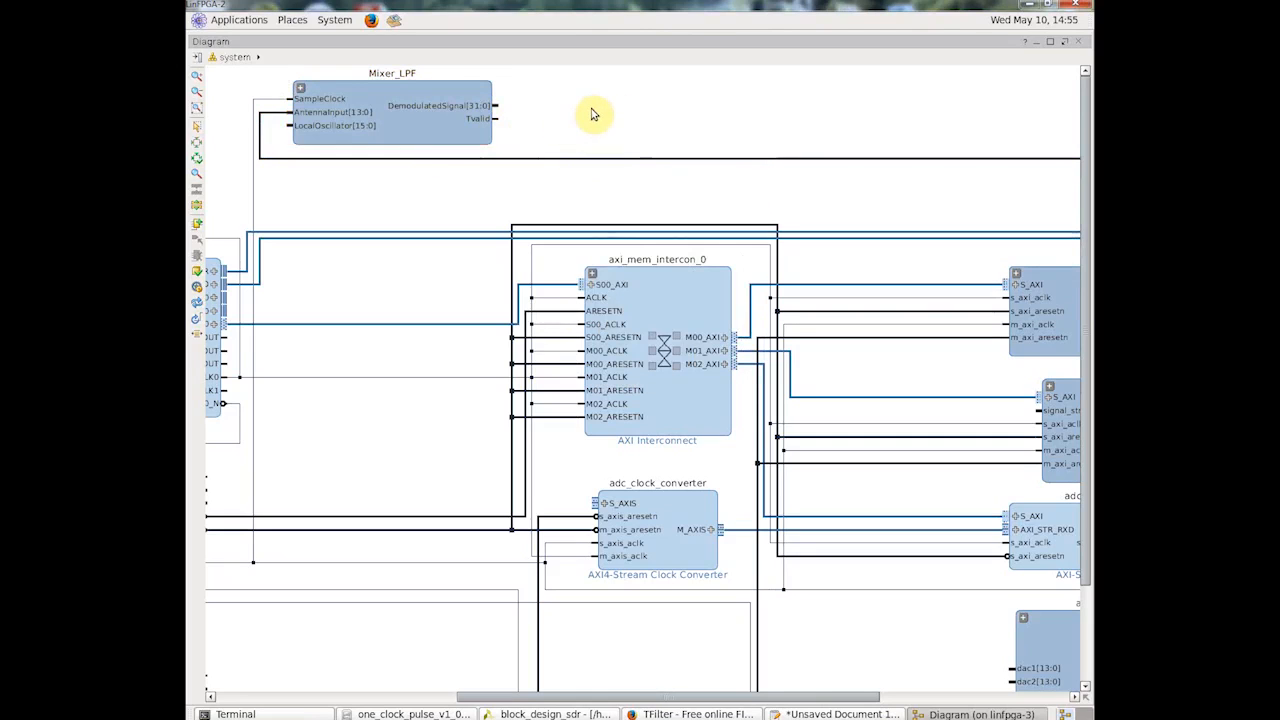
{"action": "key", "text": "ctrl+v"}
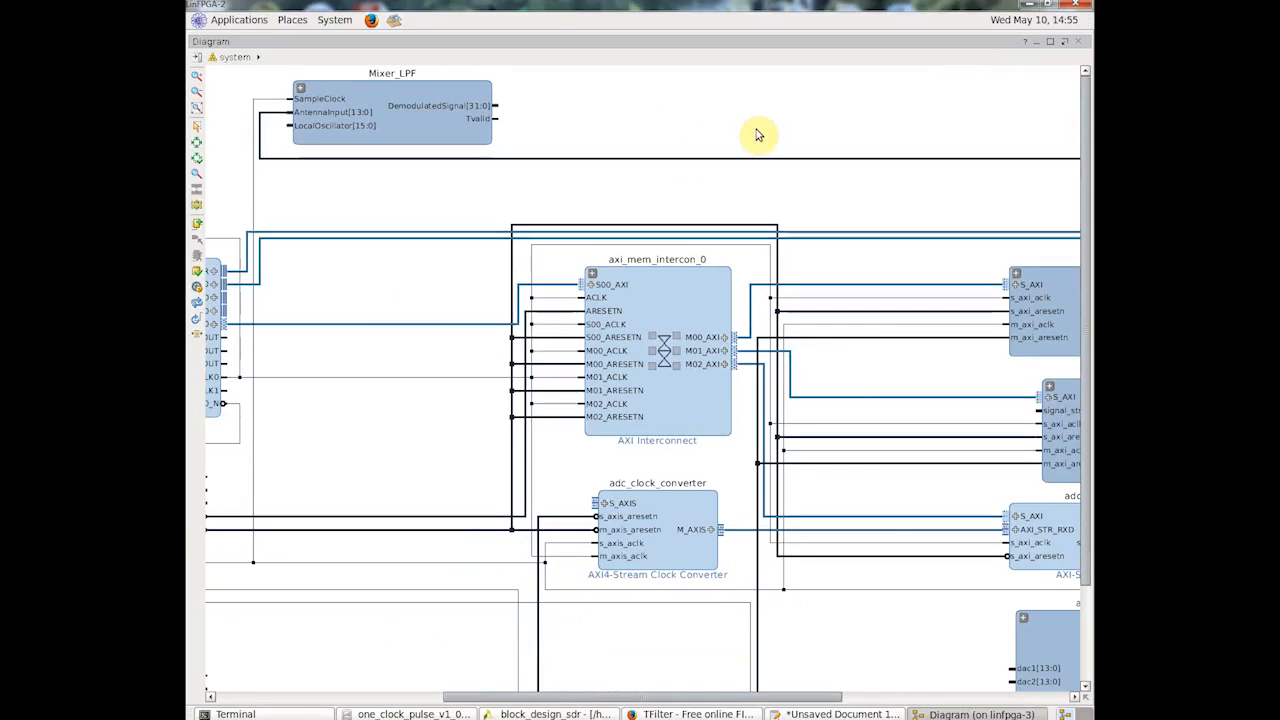
{"action": "left_click_drag", "start_coordinate": [757, 133], "coordinate": [683, 101]}
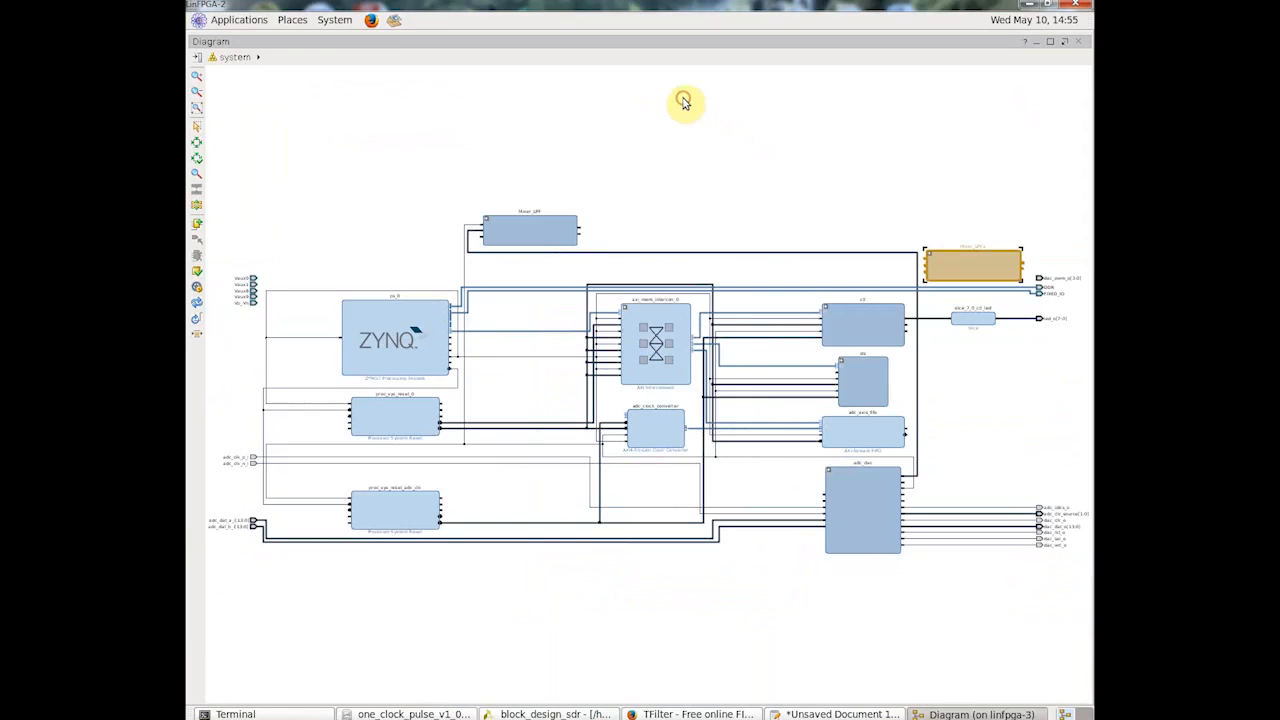
Step: Place the duplicated hierarchy block directly above Mixer_LPF and rename the original block Mixer_LPF_I
{"action": "left_click_drag", "start_coordinate": [994, 269], "coordinate": [531, 191]}
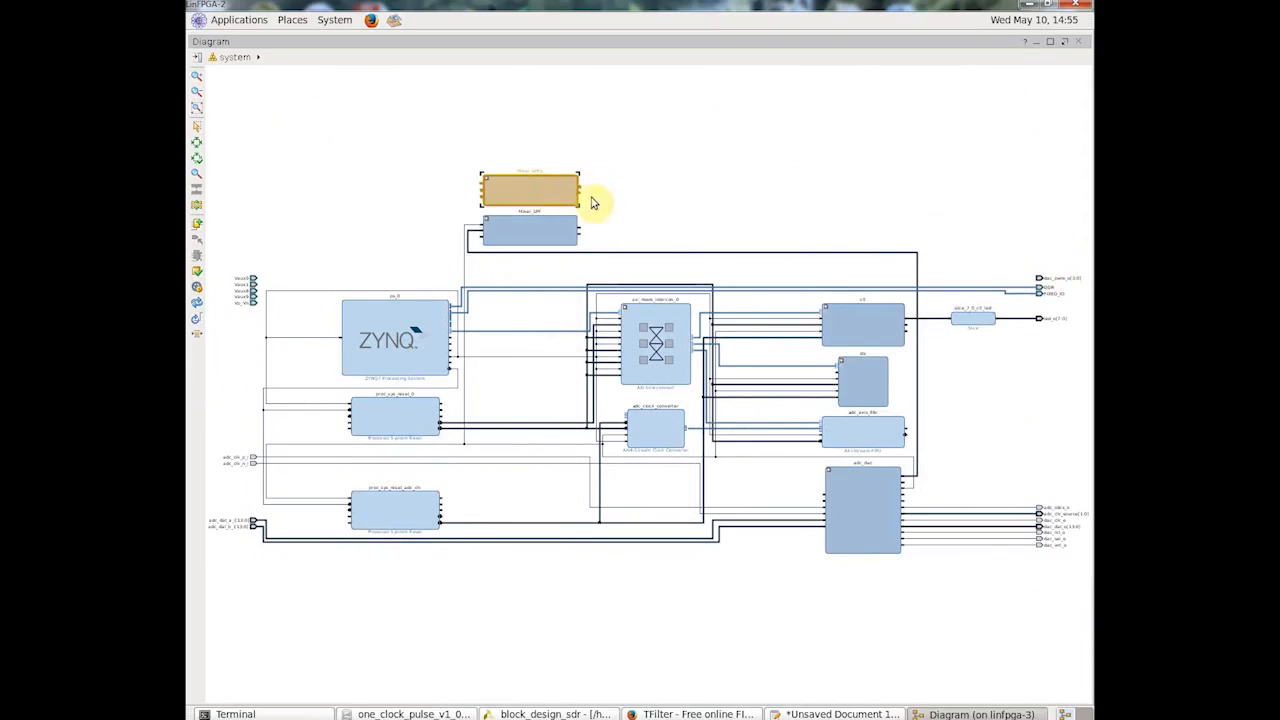
{"action": "left_click", "coordinate": [543, 233]}
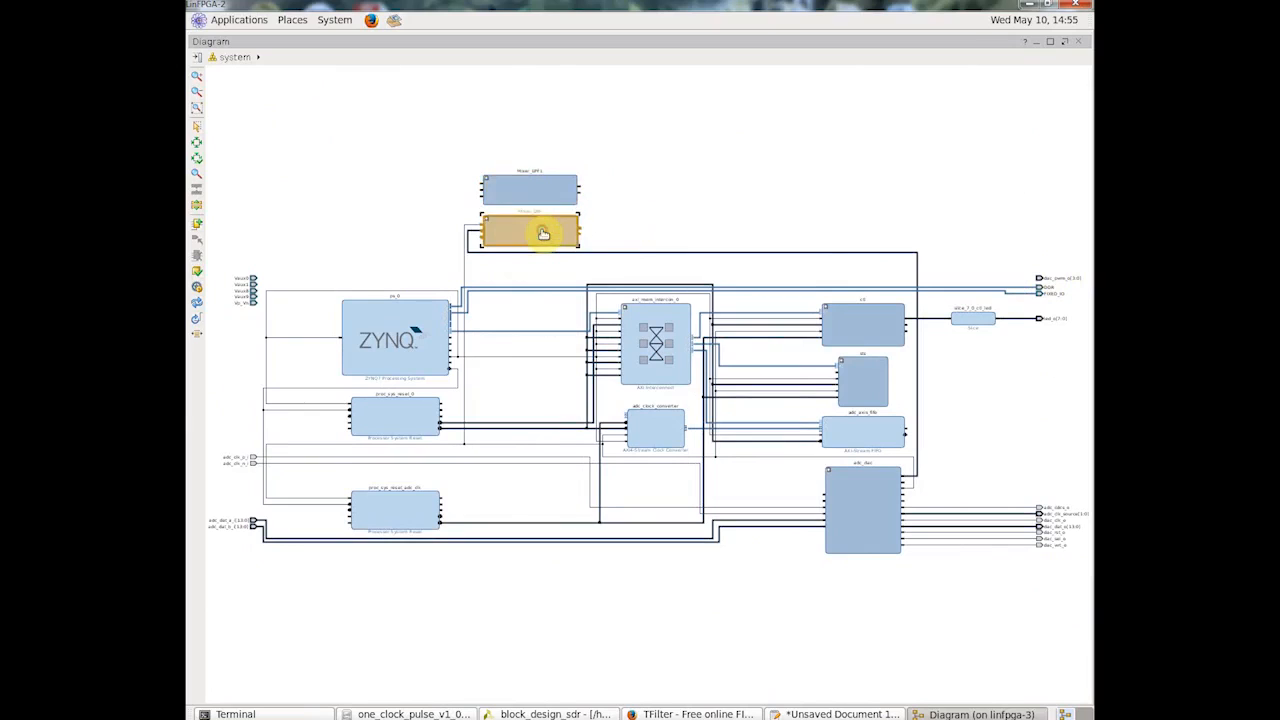
{"action": "left_click", "coordinate": [1064, 41]}
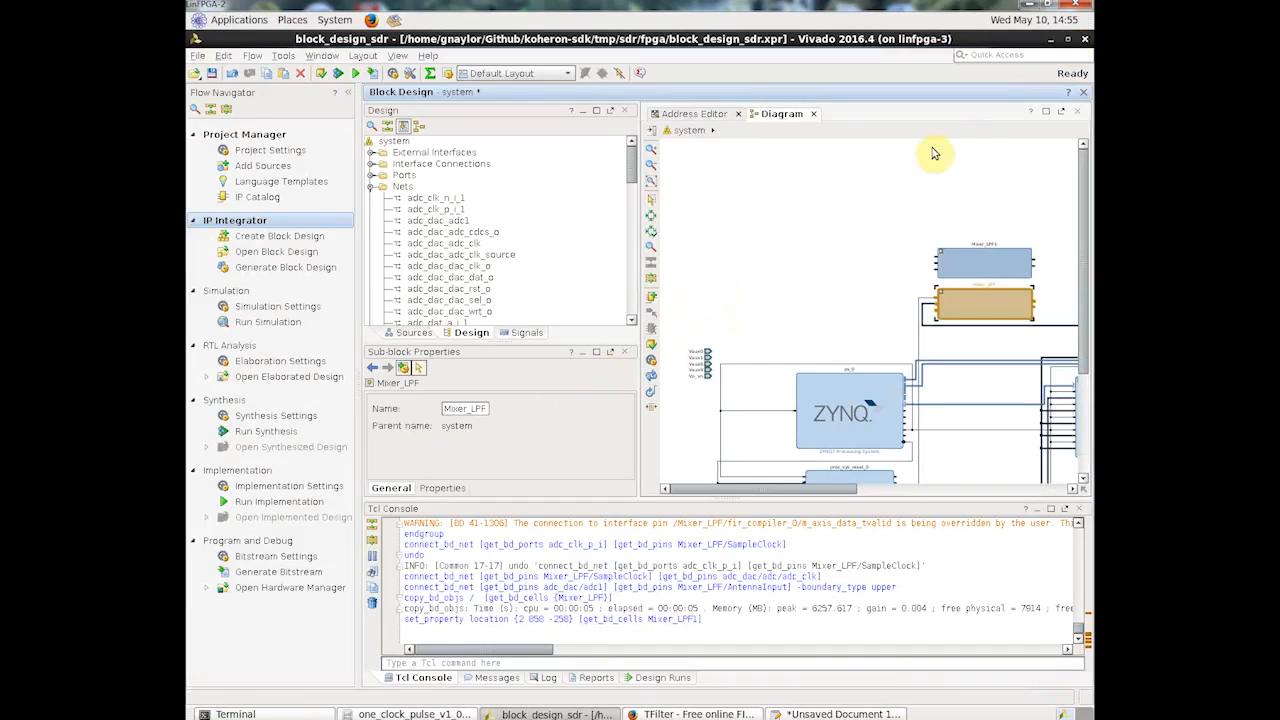
{"action": "left_click", "coordinate": [482, 409]}
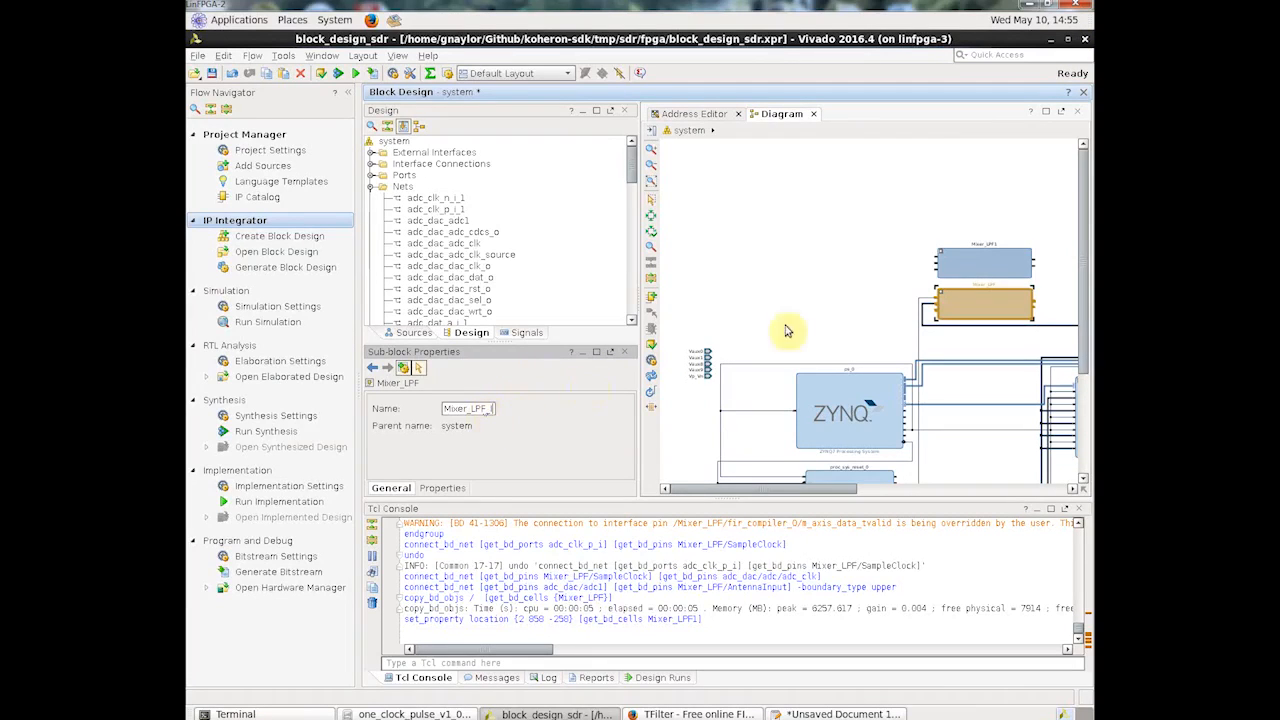
Step: Rename the duplicate hierarchy block Mixer_LPF1 as Mixer_LPF_Q
{"action": "left_click", "coordinate": [1000, 262]}
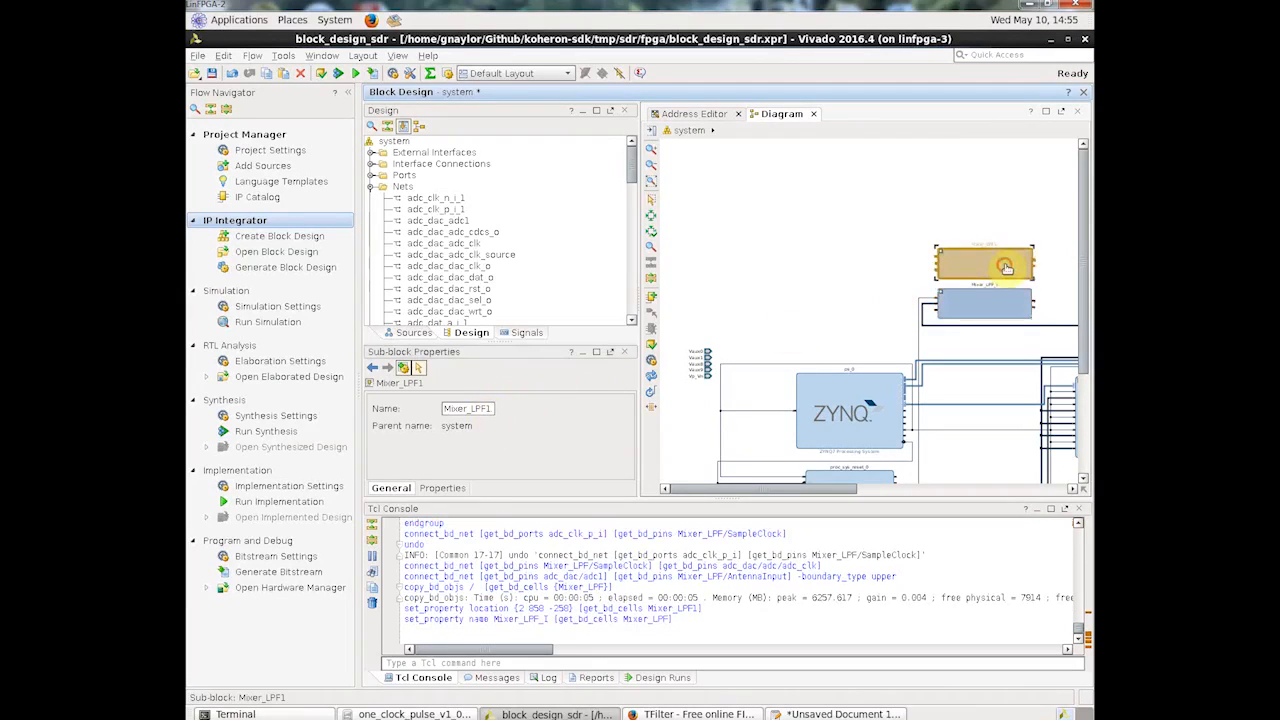
{"action": "left_click", "coordinate": [492, 409]}
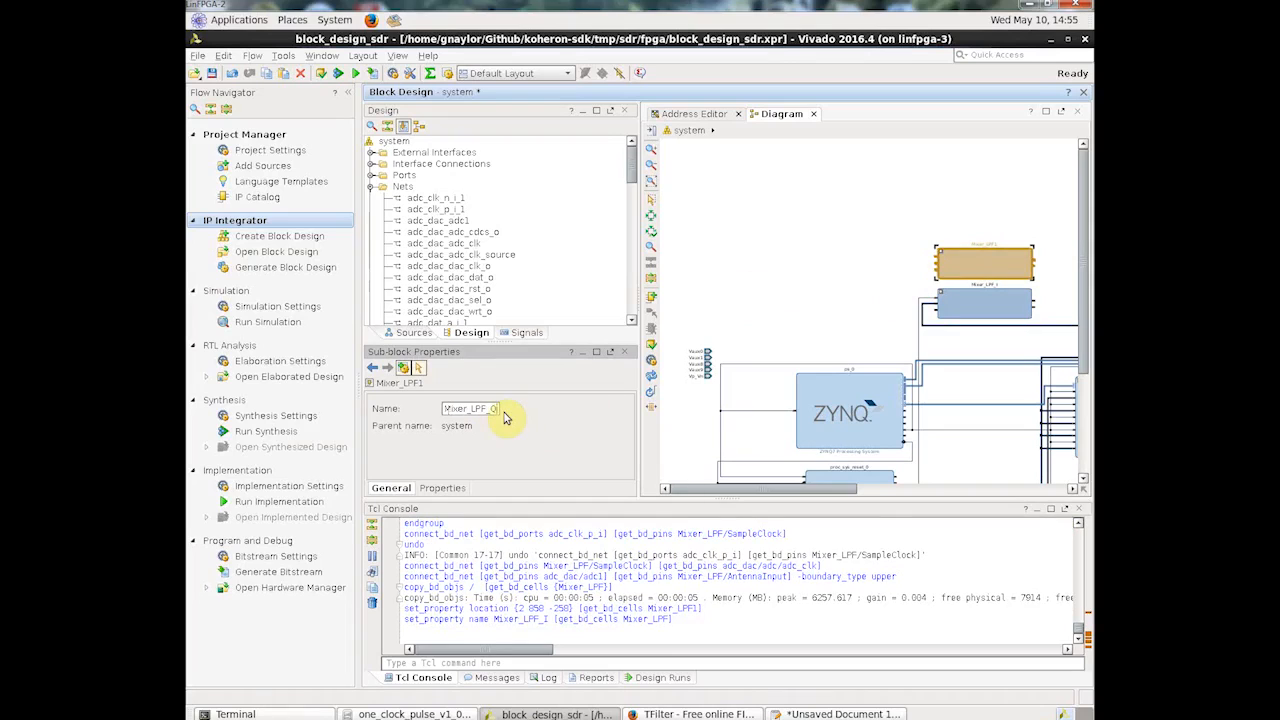
{"action": "key", "text": "Return"}
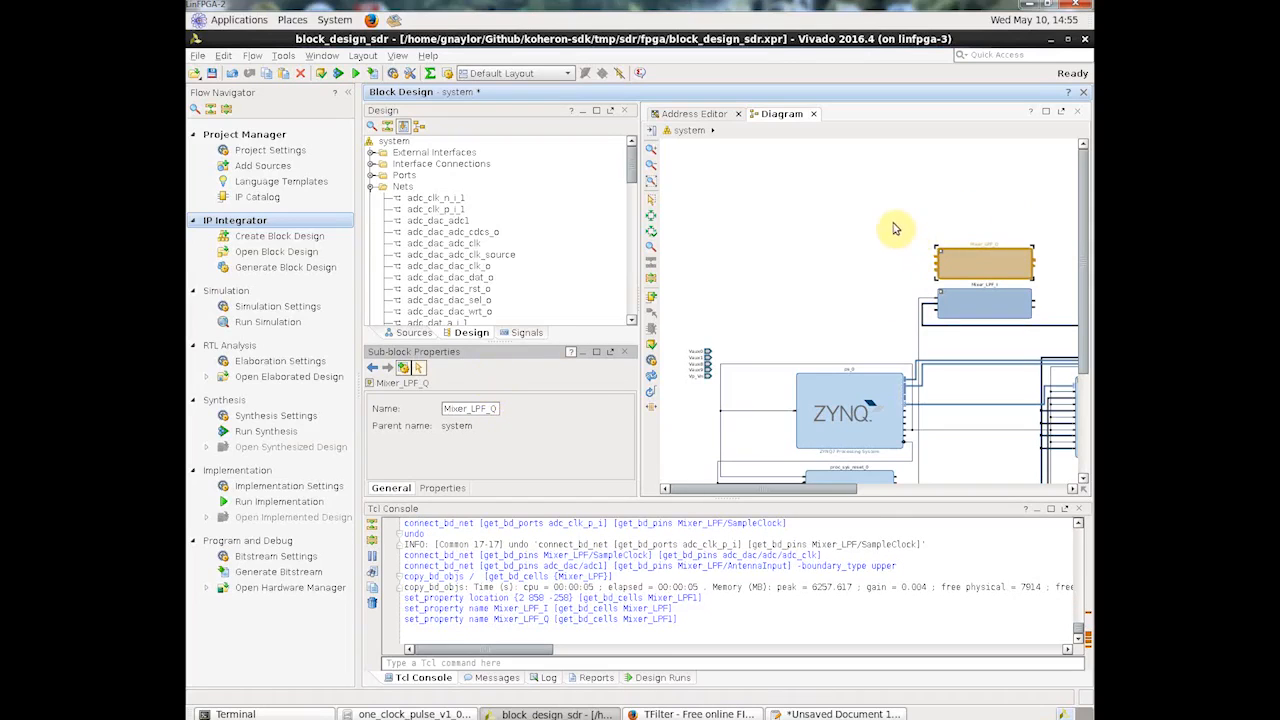
Step: Connect the SampleClock pin of Mixer_LPF_Q to the adc_dac_adc_clk net and its AntennaInput pin to the adc_dac_adc1 net
{"action": "mouse_move", "coordinate": [880, 212]}
{"action": "left_mouse_down"}
{"action": "mouse_move", "coordinate": [1022, 302]}
{"action": "mouse_move", "coordinate": [1050, 345]}
{"action": "left_mouse_up"}
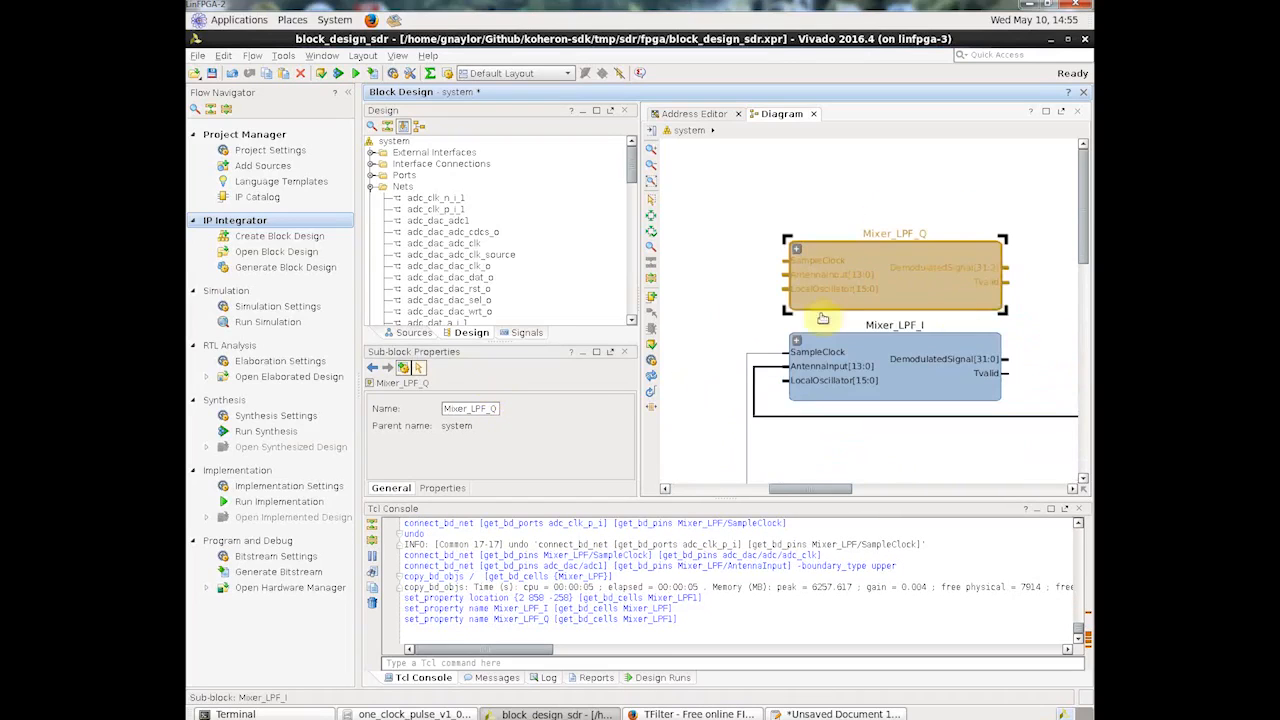
{"action": "left_click_drag", "start_coordinate": [796, 251], "coordinate": [757, 347]}
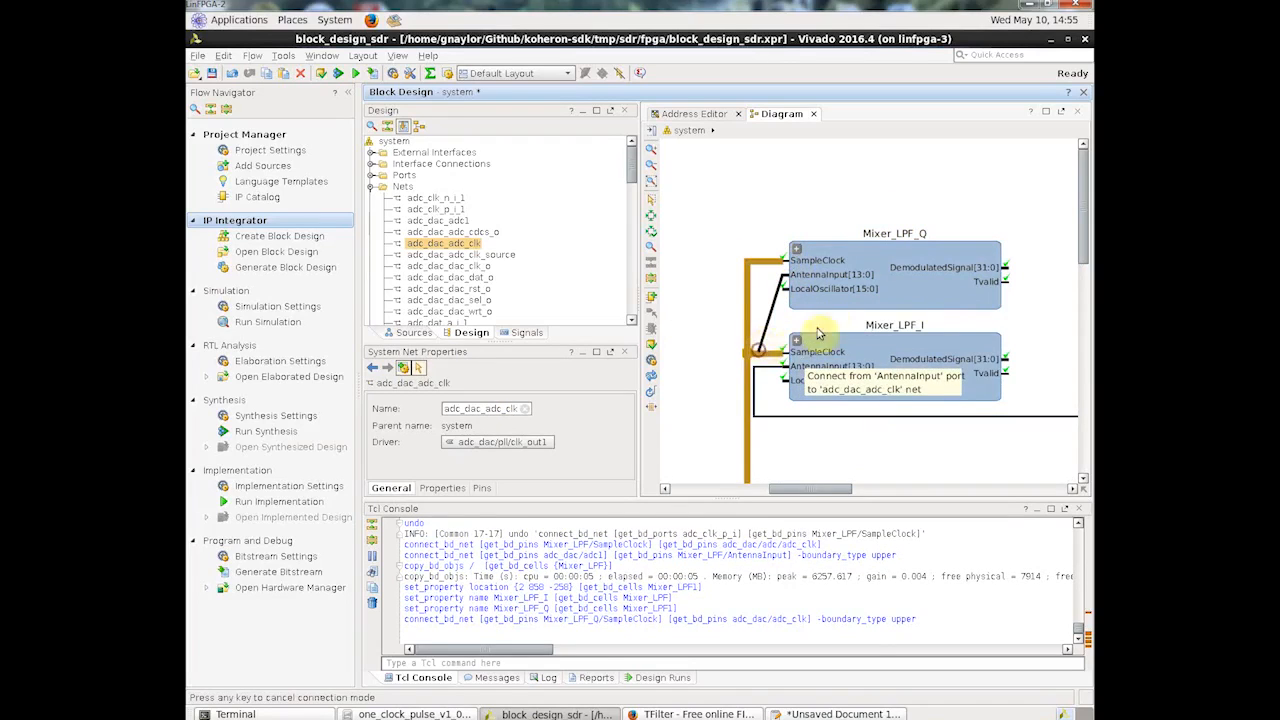
{"action": "left_click", "coordinate": [786, 275]}
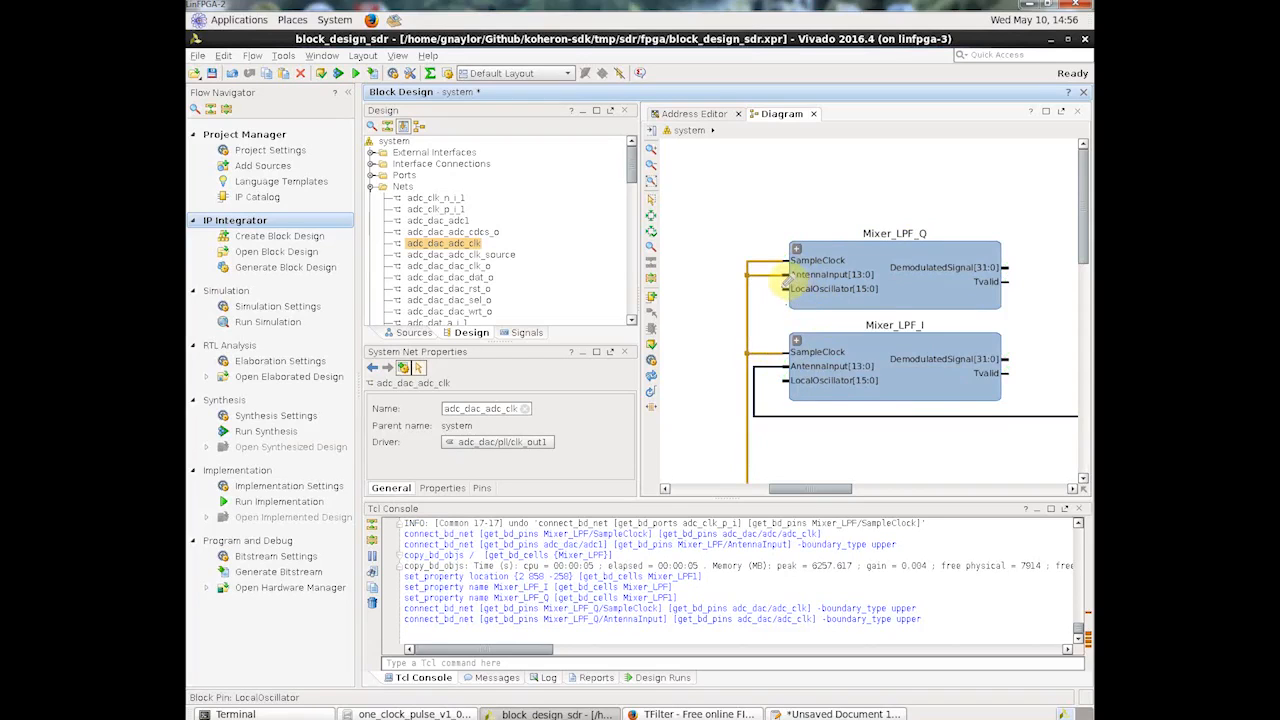
{"action": "key", "text": "ctrl+z"}
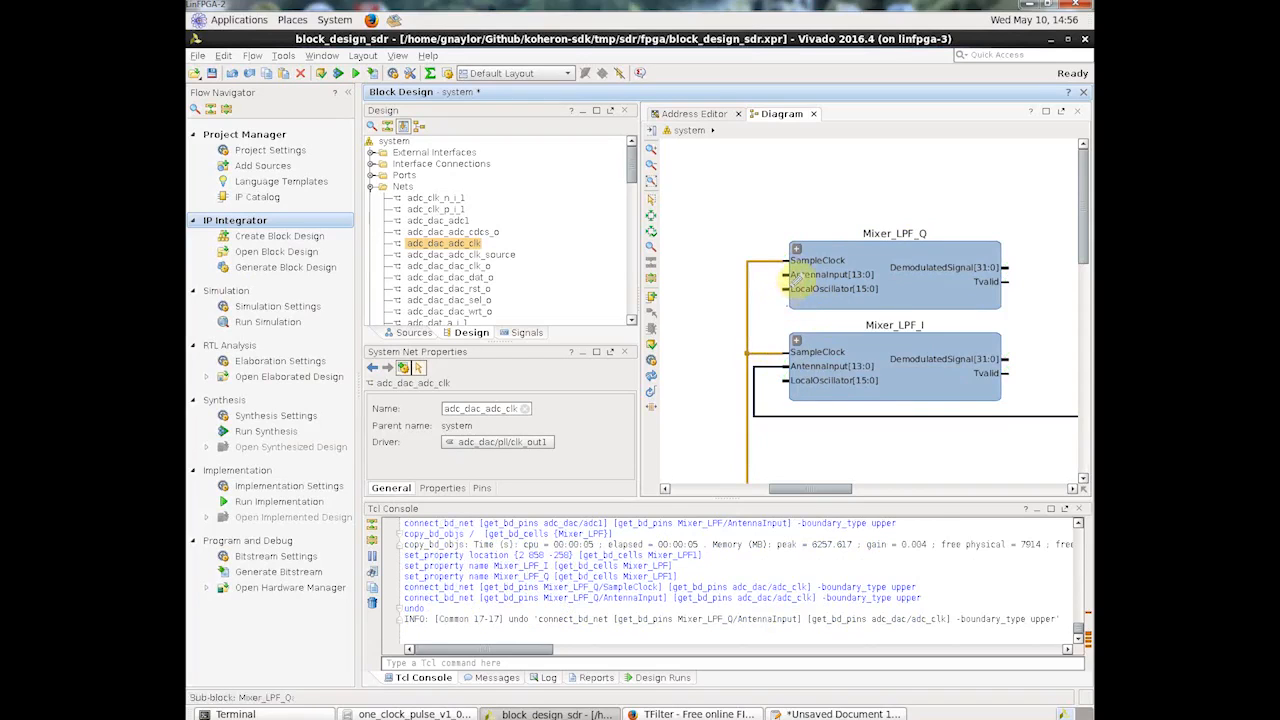
{"action": "left_click_drag", "start_coordinate": [786, 274], "coordinate": [758, 372]}
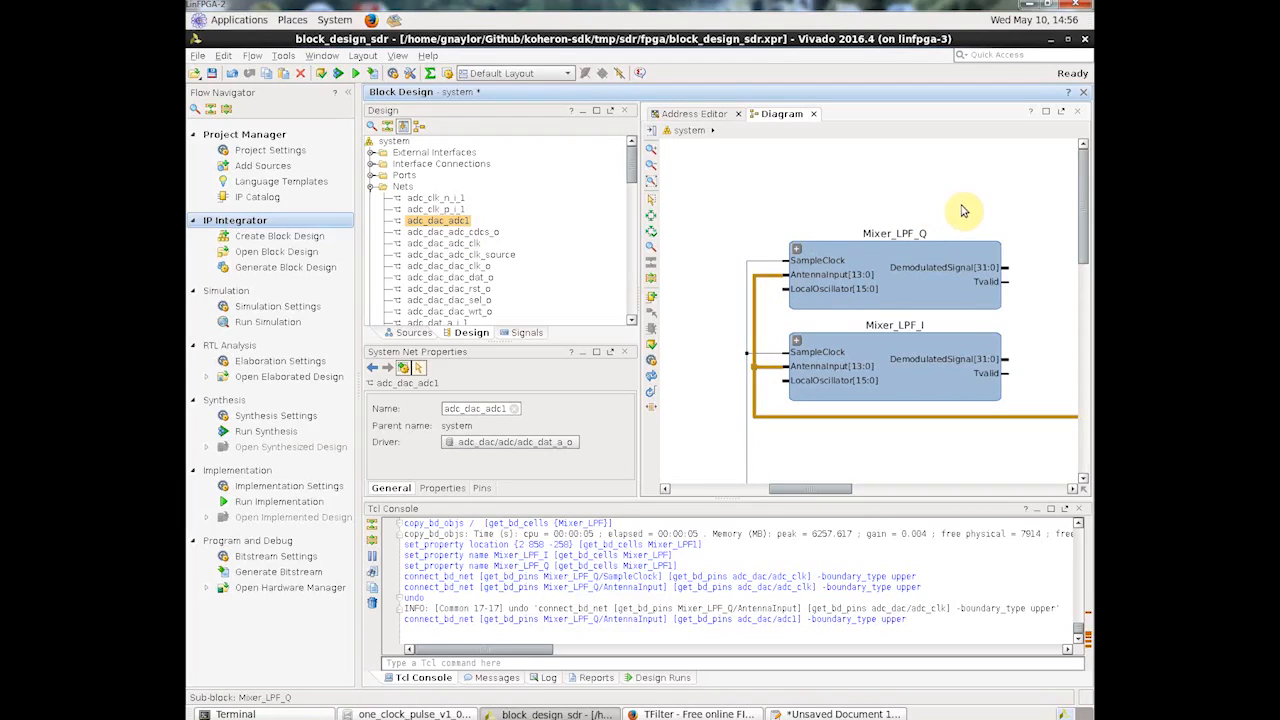
Step: Float the diagram at full size, fit the whole system design in it, and open the IP search for adding a block
{"action": "left_click", "coordinate": [1061, 111]}
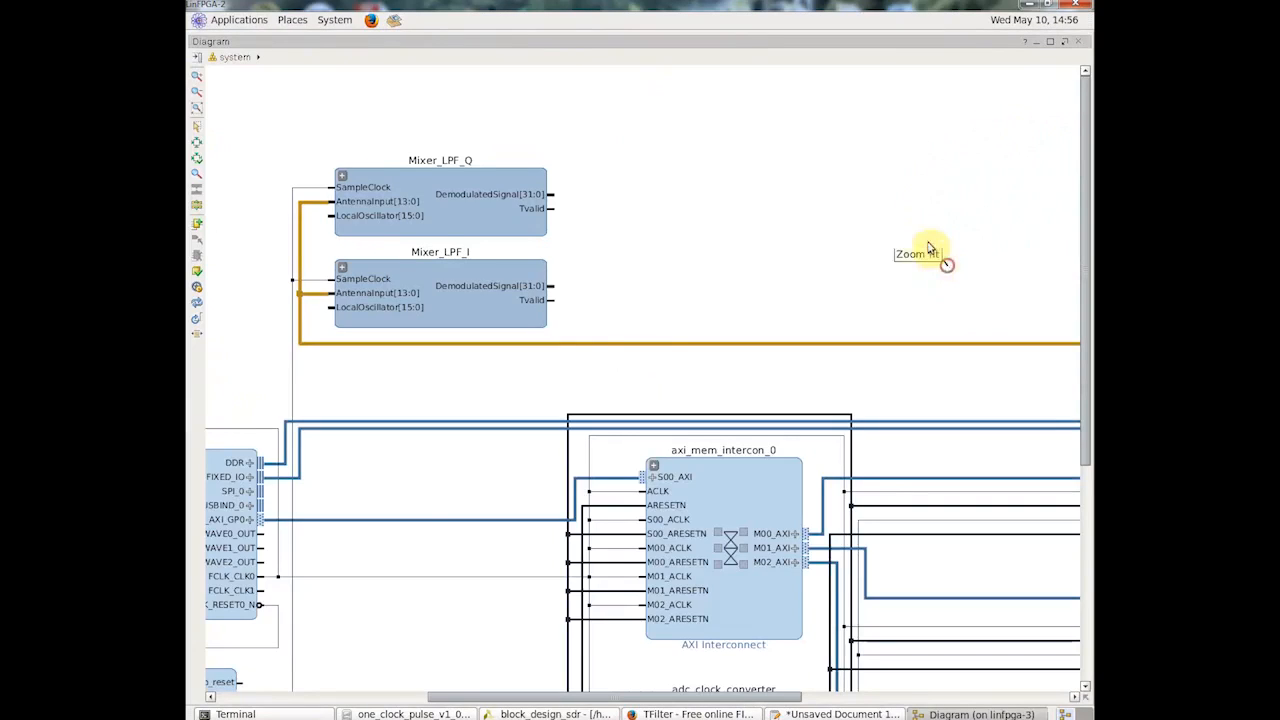
{"action": "left_click_drag", "start_coordinate": [939, 257], "coordinate": [923, 239]}
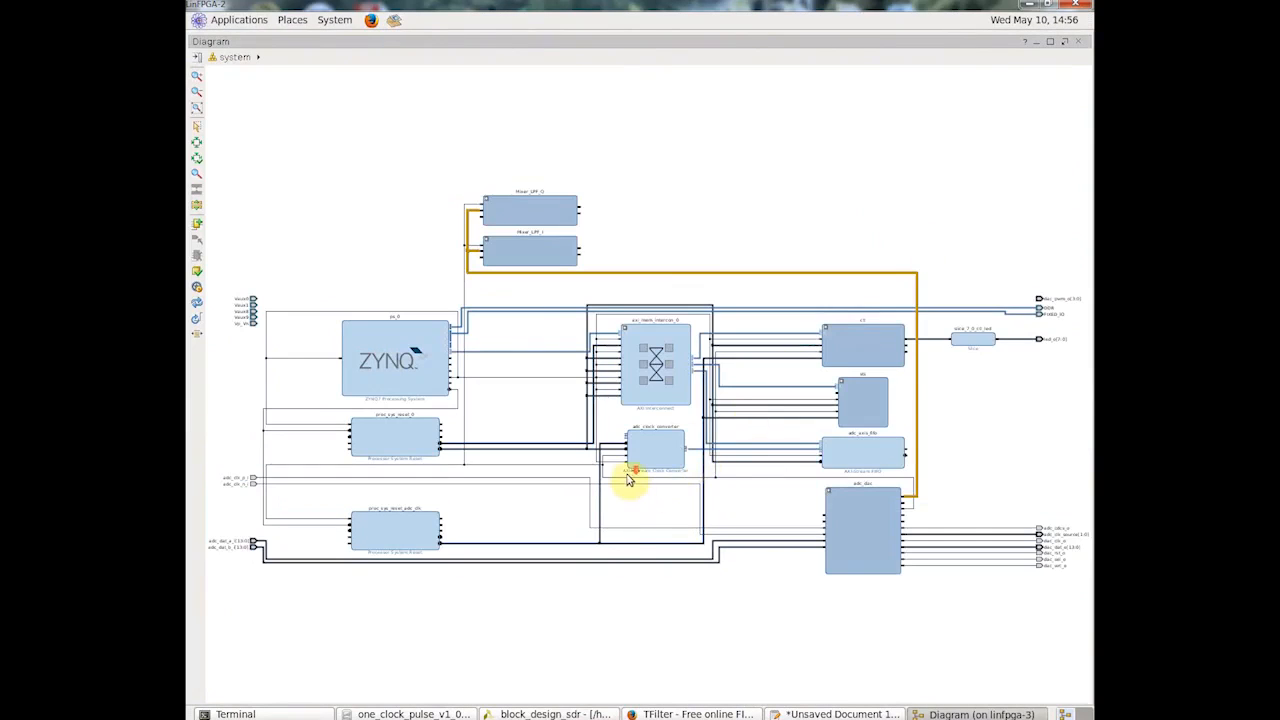
{"action": "scroll", "coordinate": [628, 482], "scroll_direction": "down", "scroll_amount": 4}
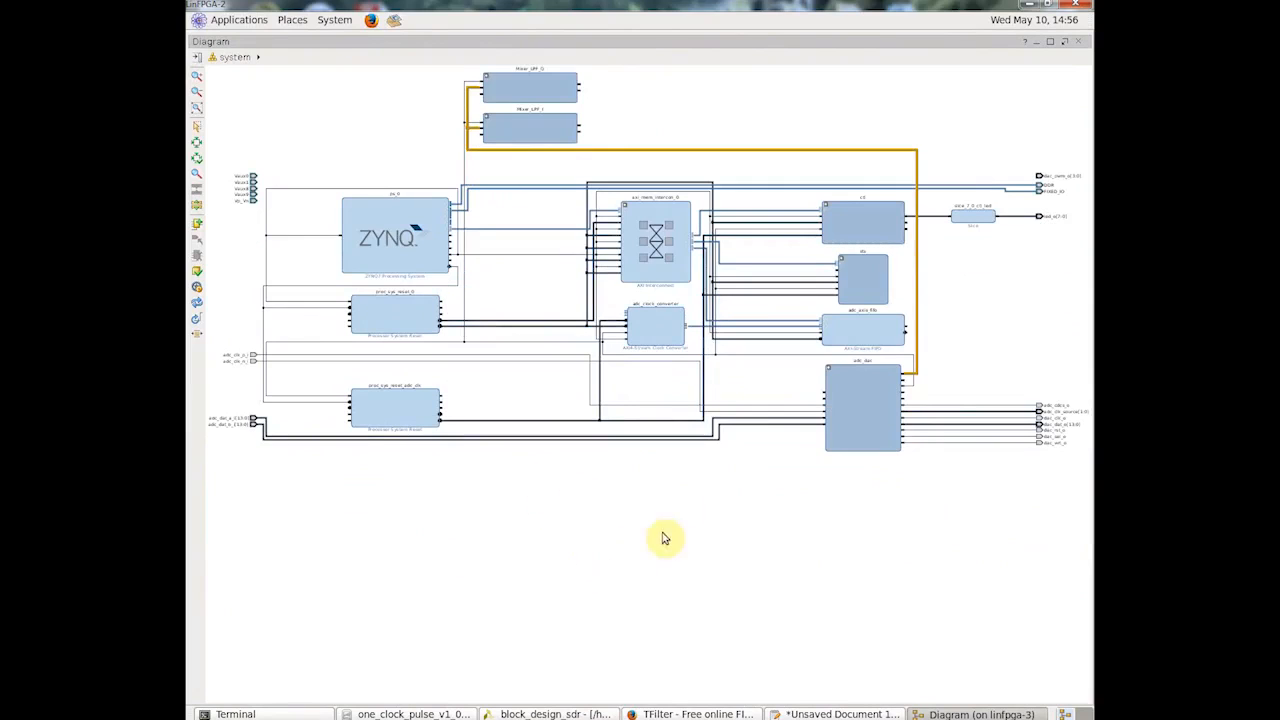
{"action": "left_click", "coordinate": [196, 226]}
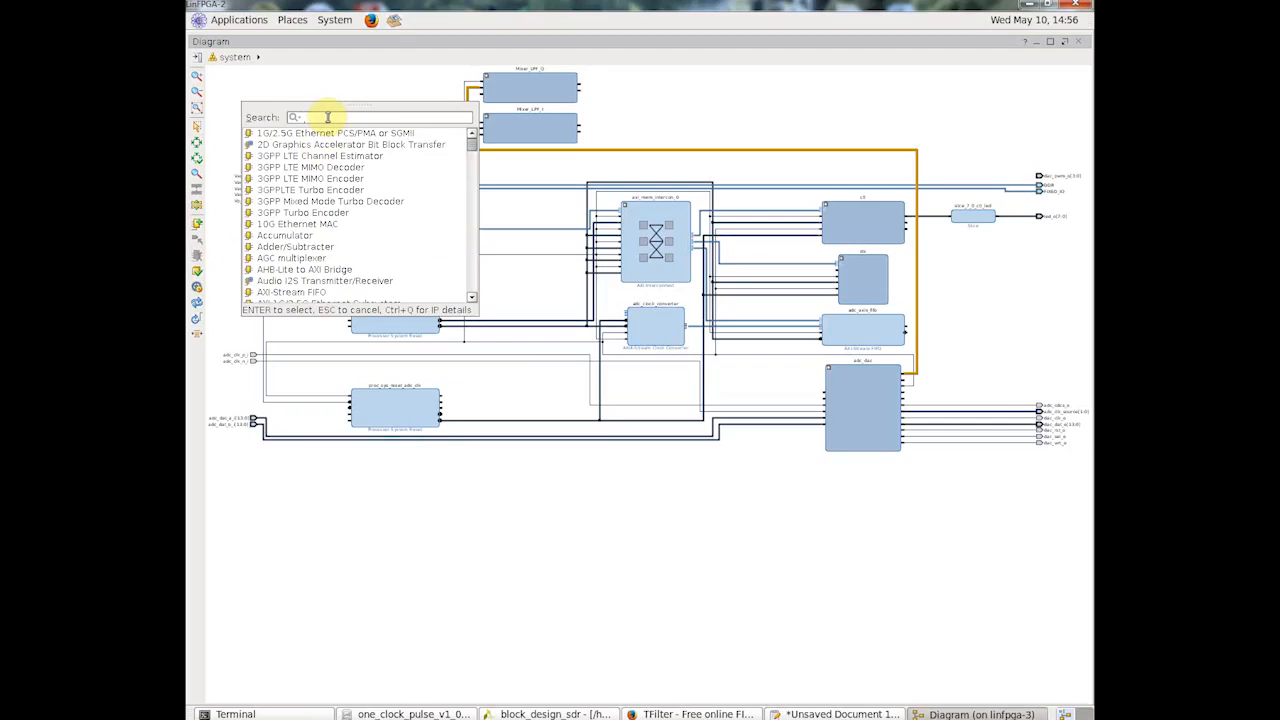
{"action": "type", "text": "dual"}
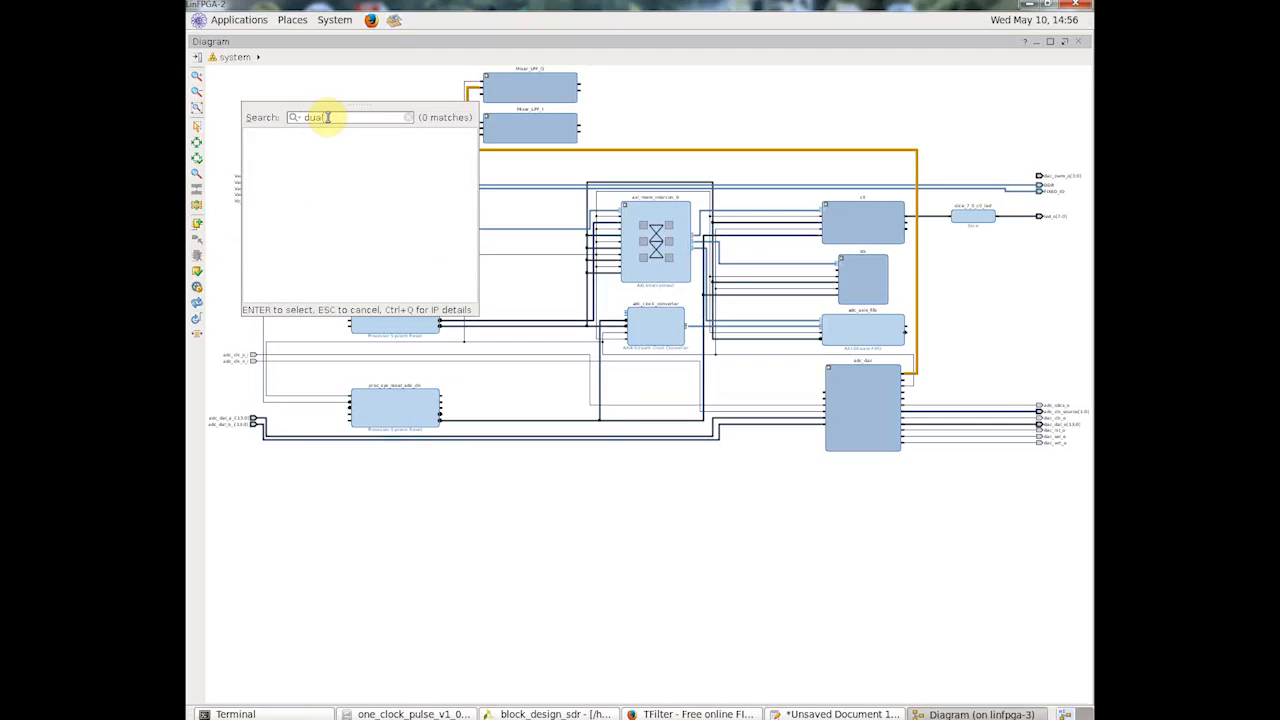
{"action": "key", "text": "BackSpace"}
{"action": "key", "text": "BackSpace"}
{"action": "key", "text": "BackSpace"}
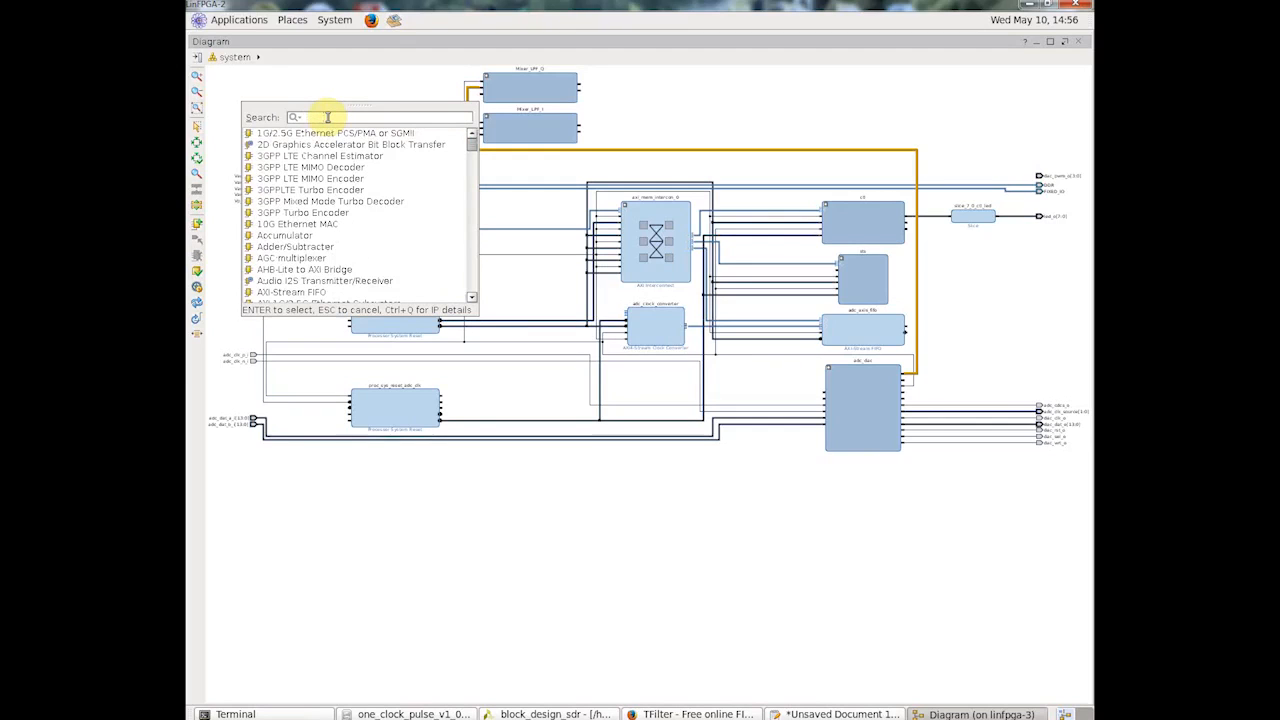
Step: Search the IP list for "memo" and add a Block Memory Generator to the system diagram
{"action": "type", "text": "memo"}
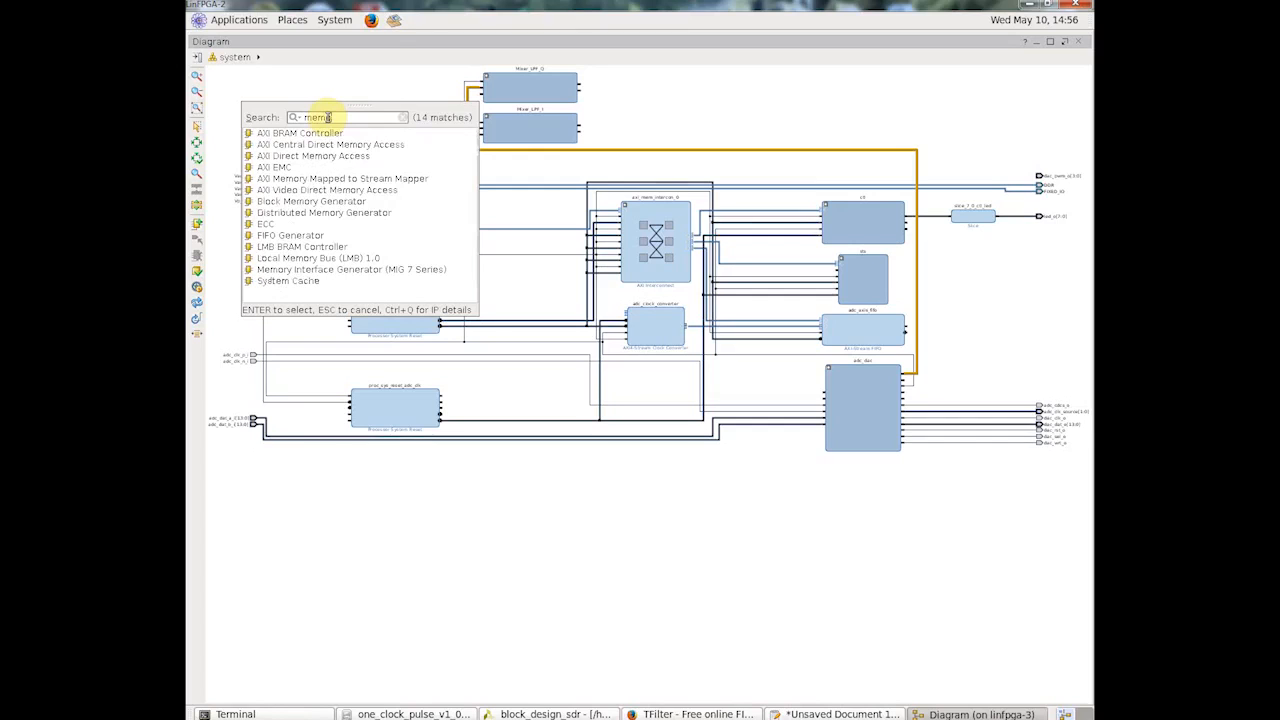
{"action": "left_click", "coordinate": [296, 204]}
{"action": "double_click", "coordinate": [296, 204]}
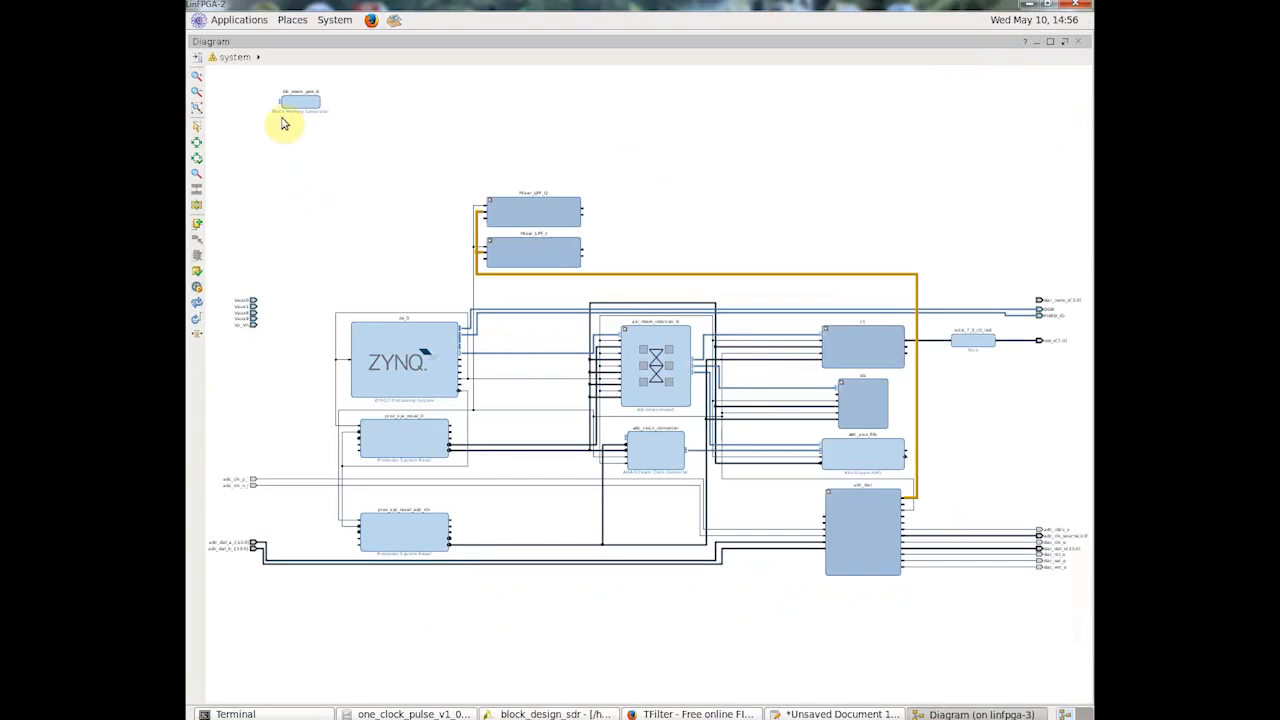
Step: Open the Block Memory Generator's customization and set its mode to Stand Alone and its memory type to Dual Port ROM
{"action": "left_click", "coordinate": [300, 104]}
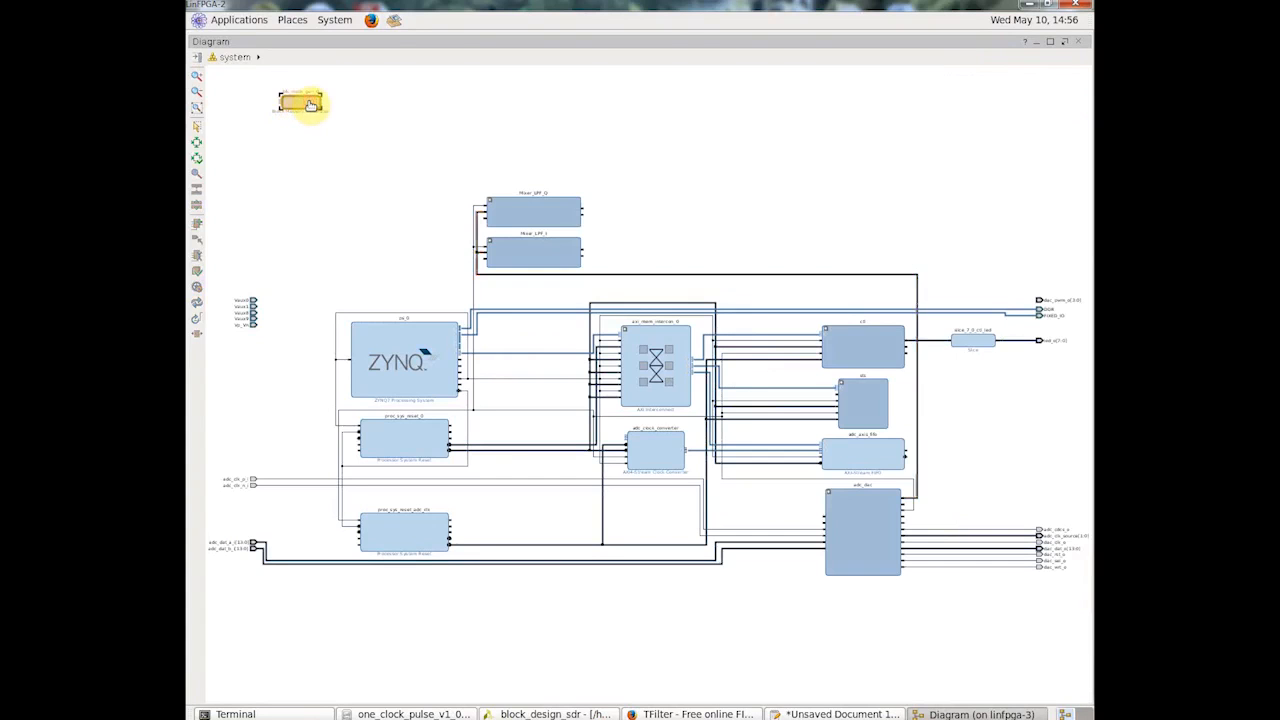
{"action": "double_click", "coordinate": [304, 104]}
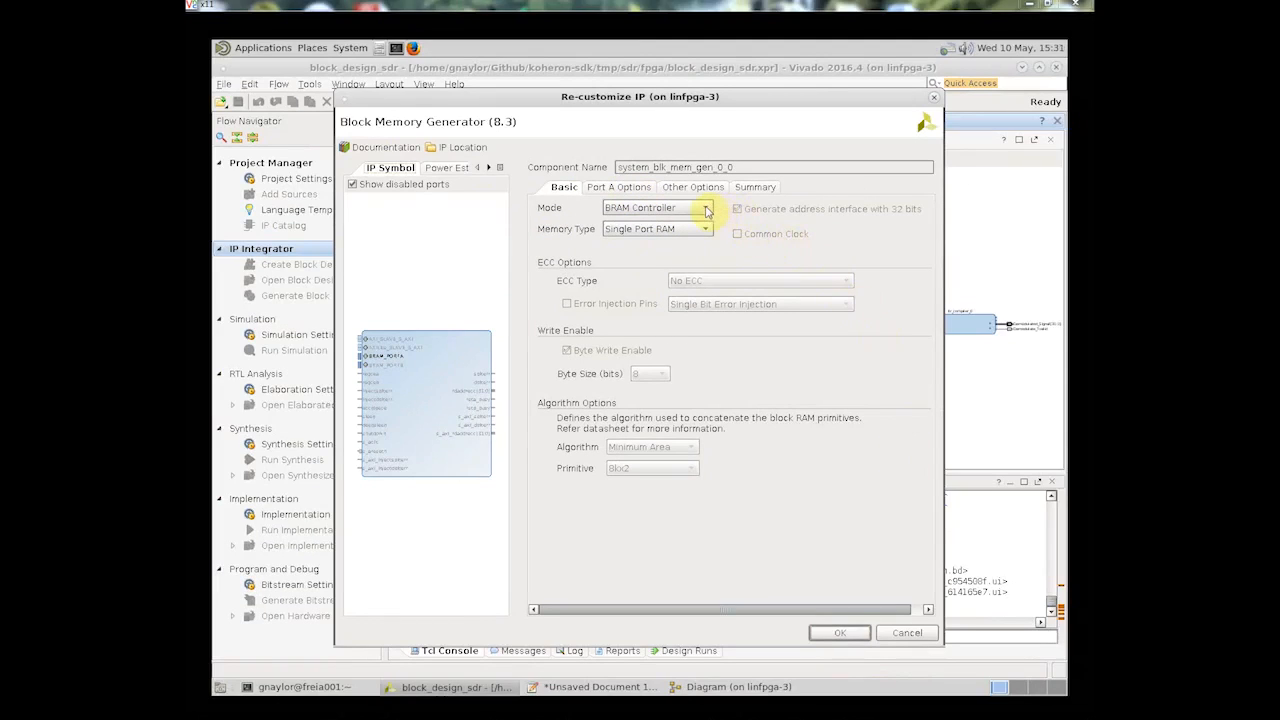
{"action": "left_click", "coordinate": [706, 210]}
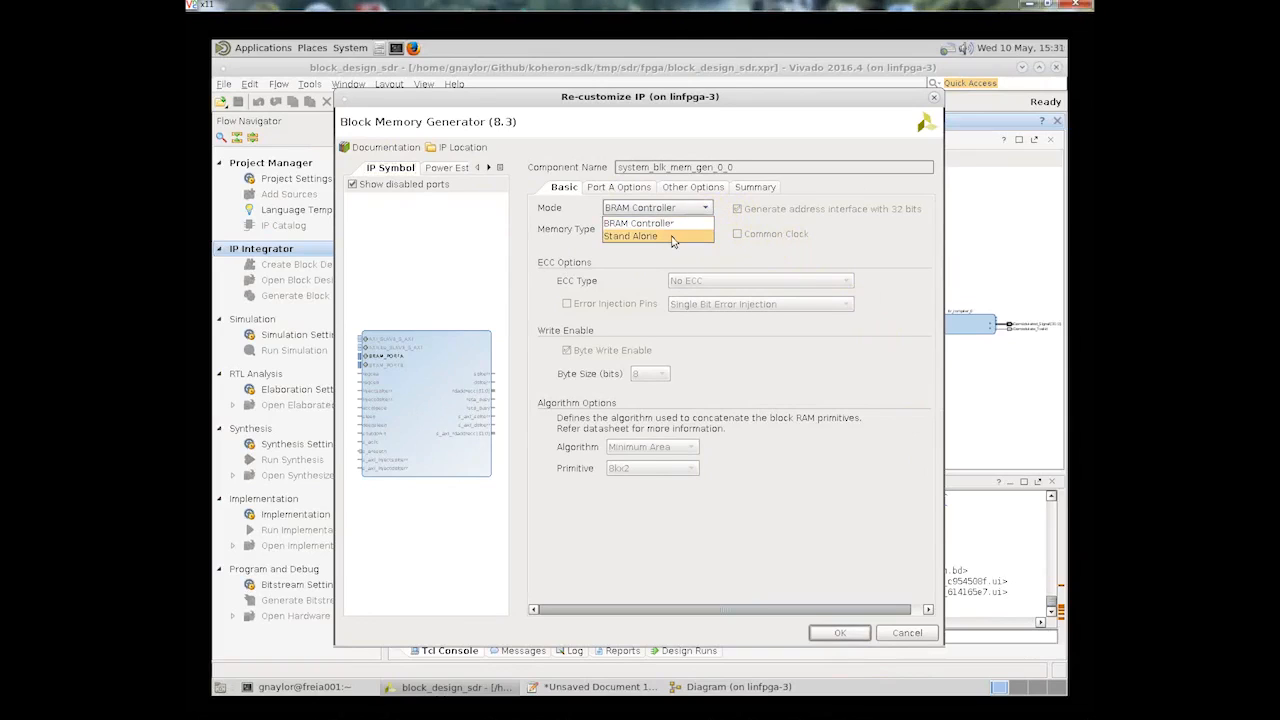
{"action": "left_click", "coordinate": [672, 236]}
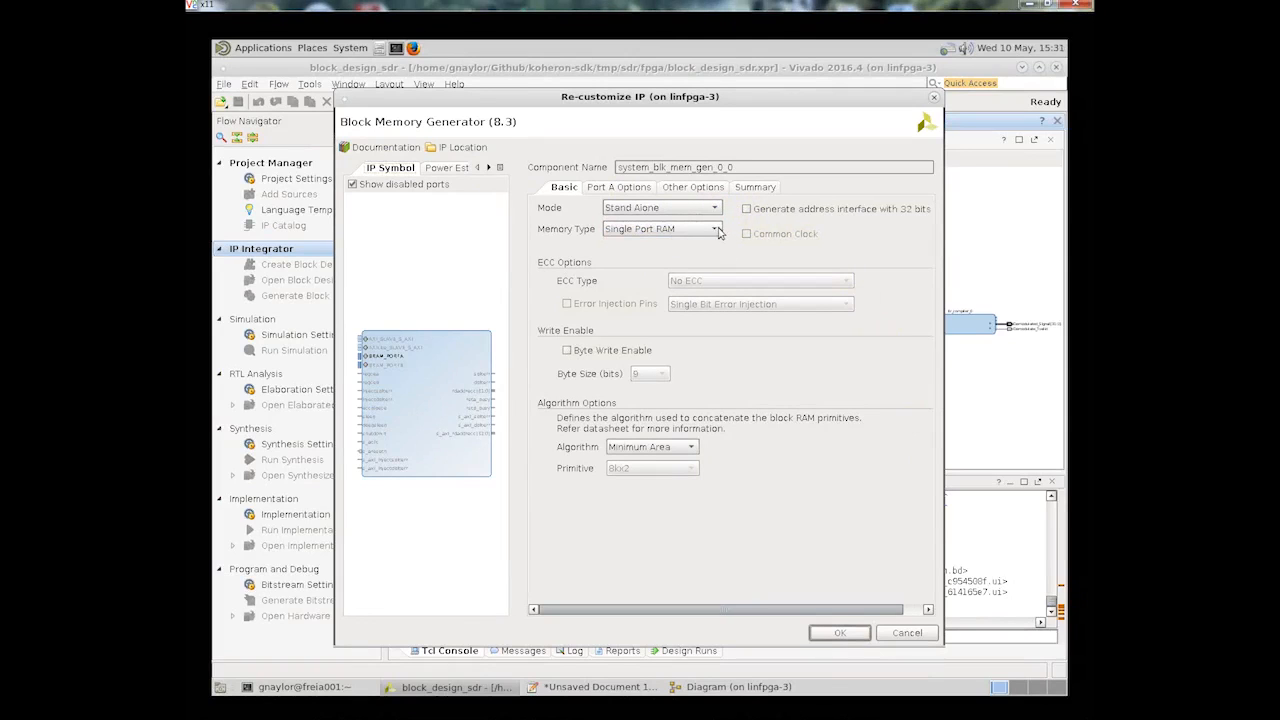
{"action": "left_click", "coordinate": [718, 232]}
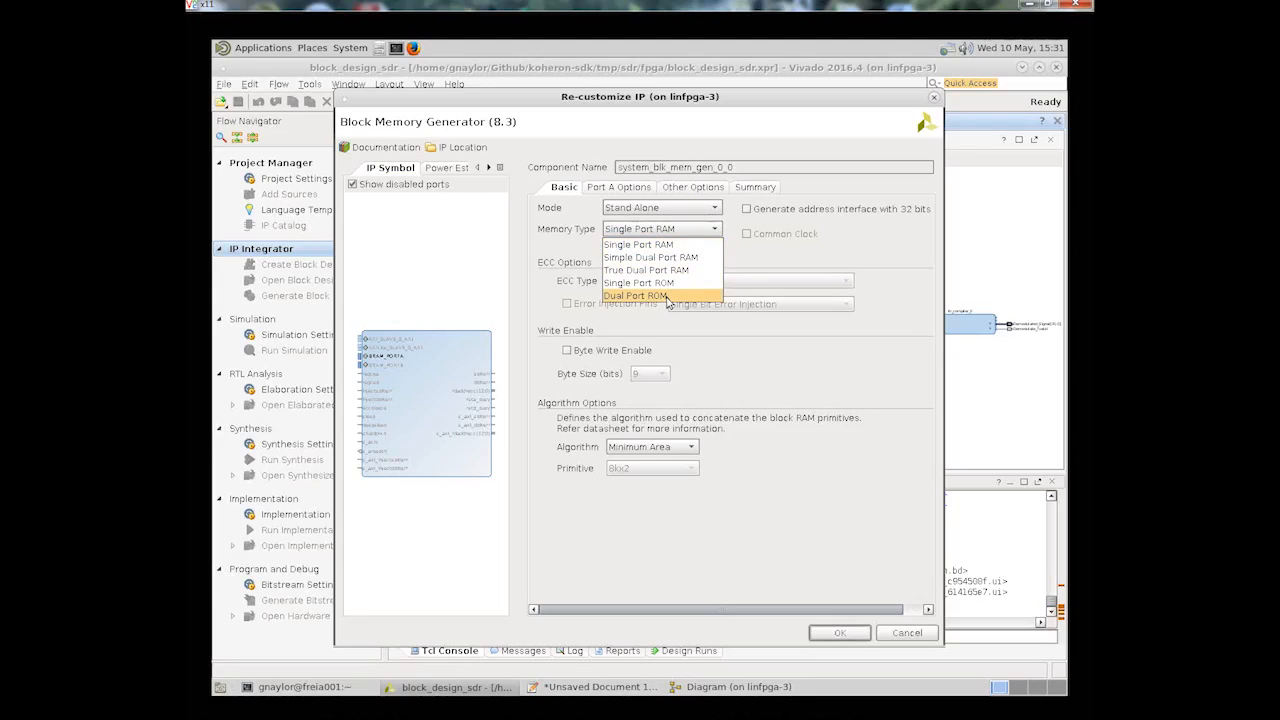
{"action": "left_click", "coordinate": [667, 297]}
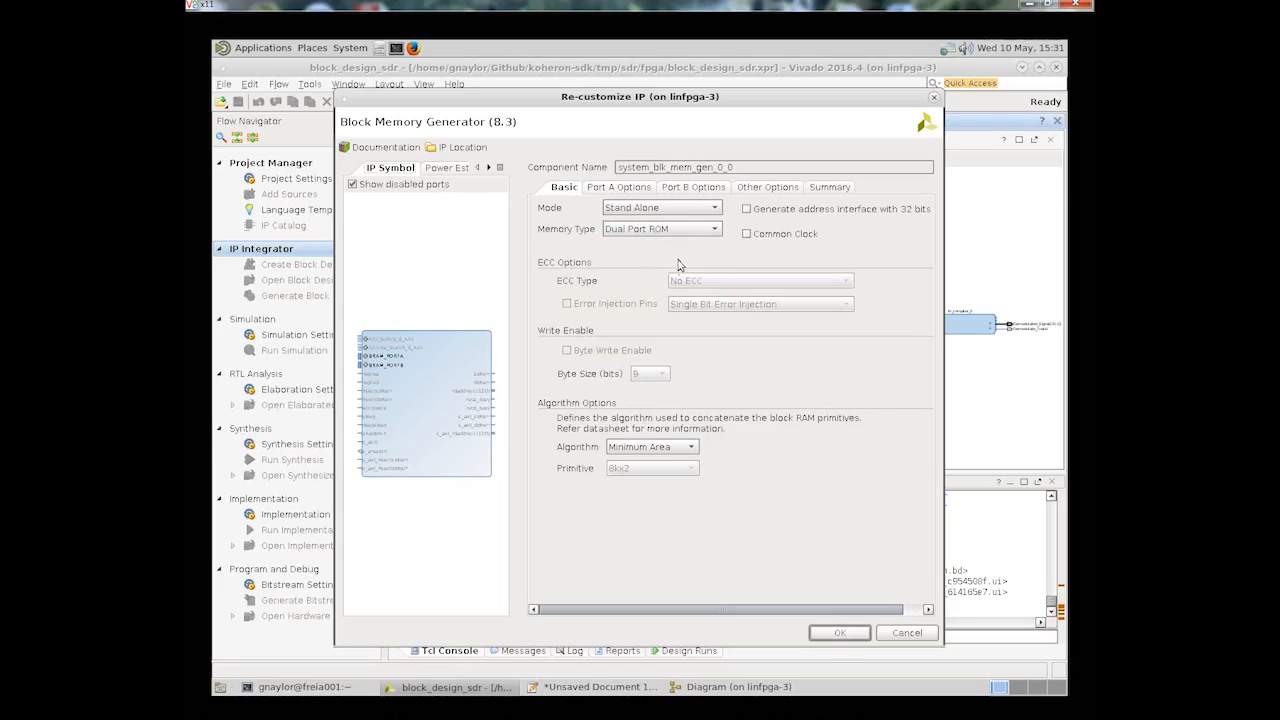
Step: Set the ROM's Port A width to 16 and depth to 2048, and check the matching Port B options
{"action": "left_click", "coordinate": [630, 187]}
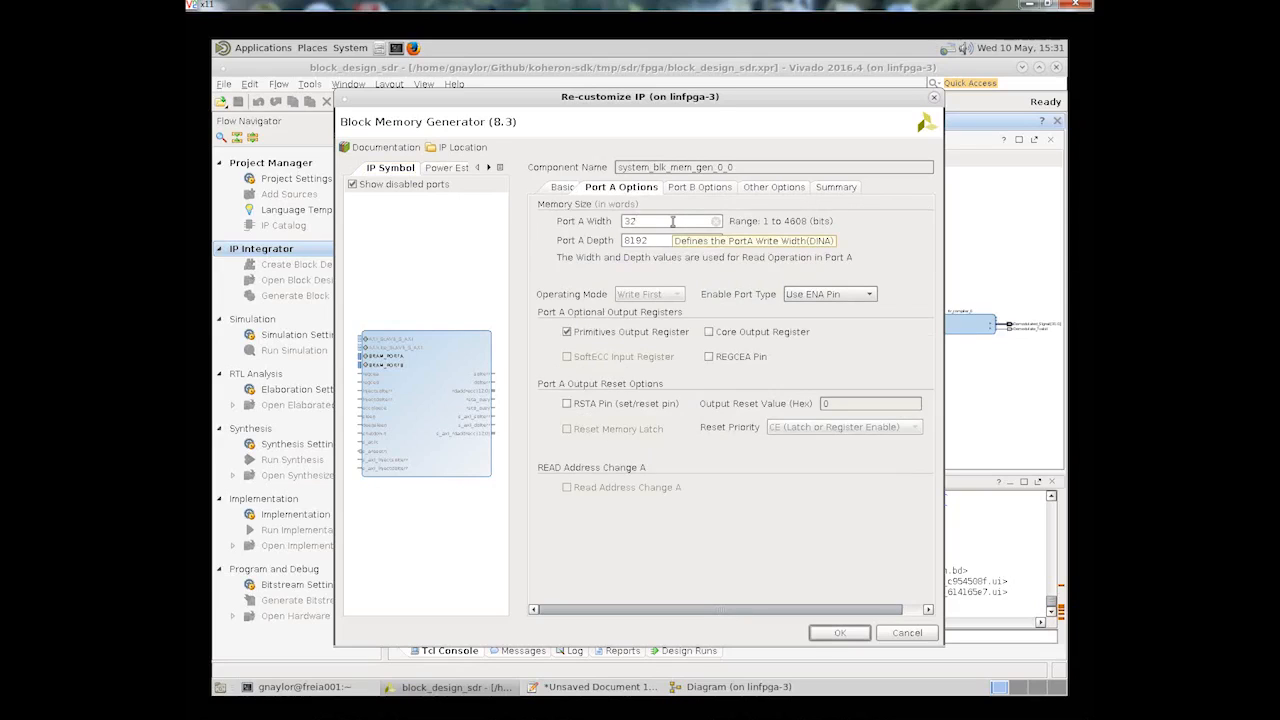
{"action": "left_click_drag", "start_coordinate": [672, 221], "coordinate": [620, 220]}
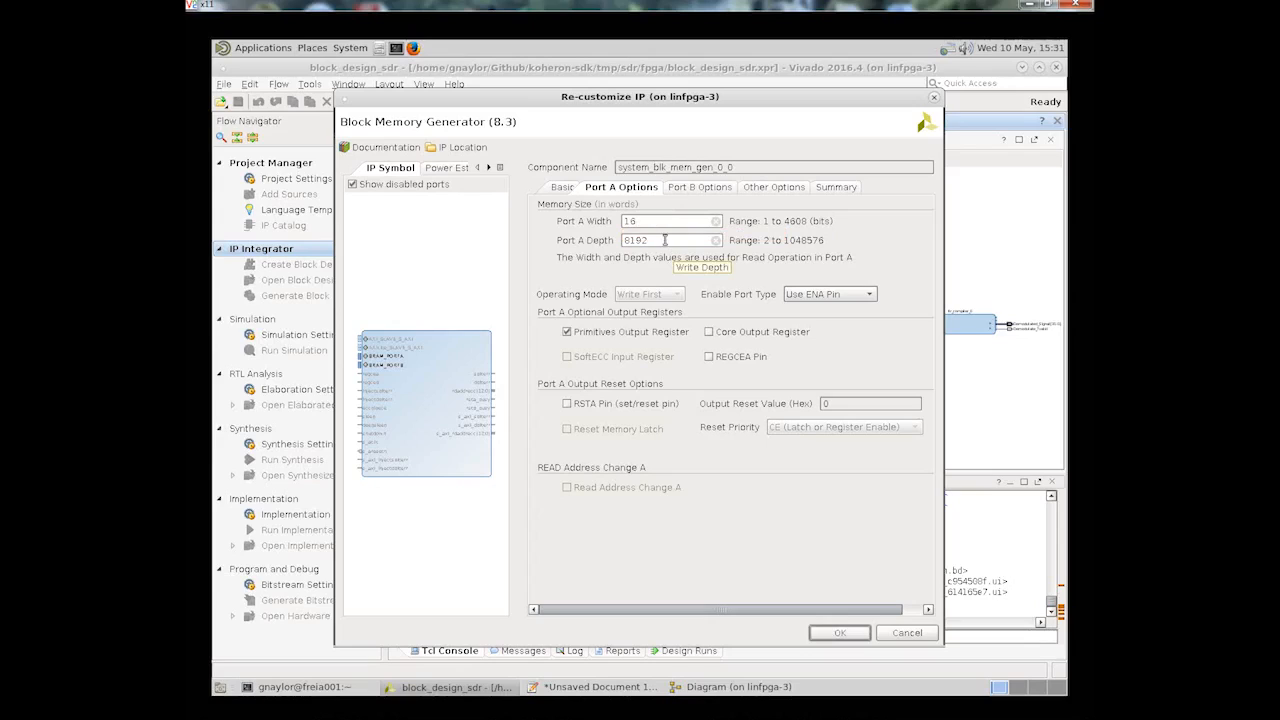
{"action": "key", "text": "Tab"}
{"action": "type", "text": "2"}
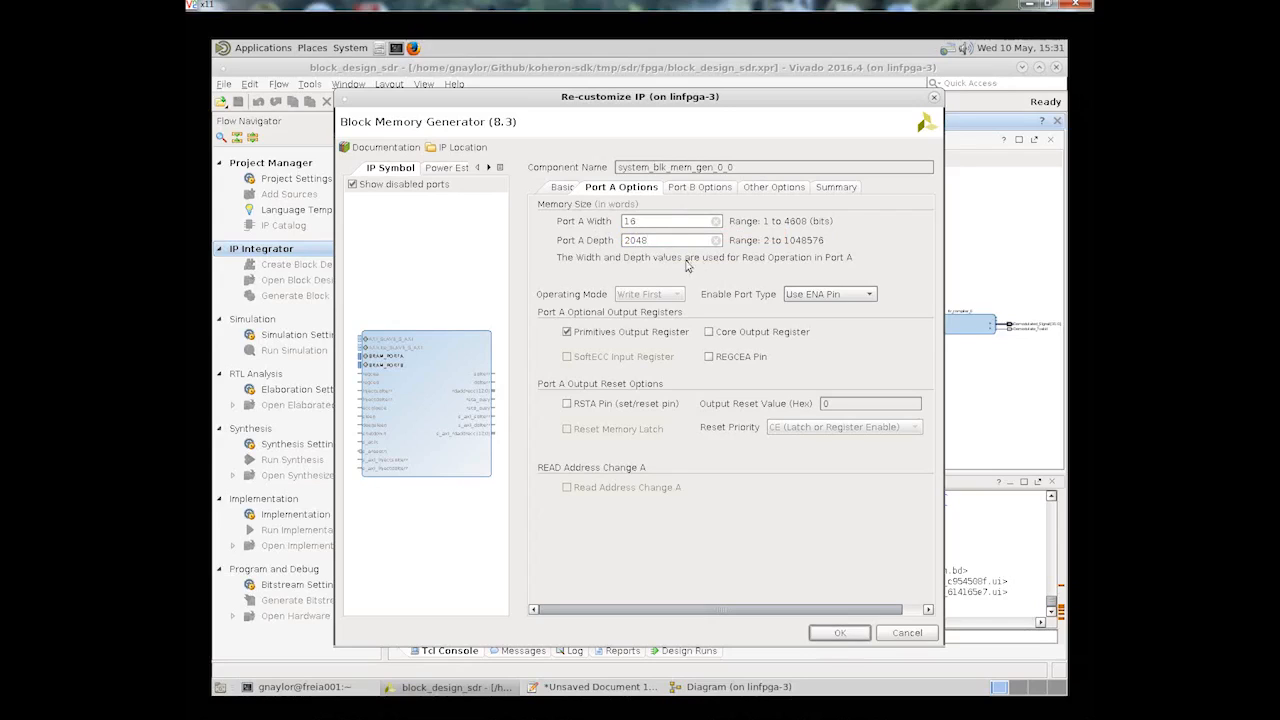
{"action": "left_click", "coordinate": [696, 189]}
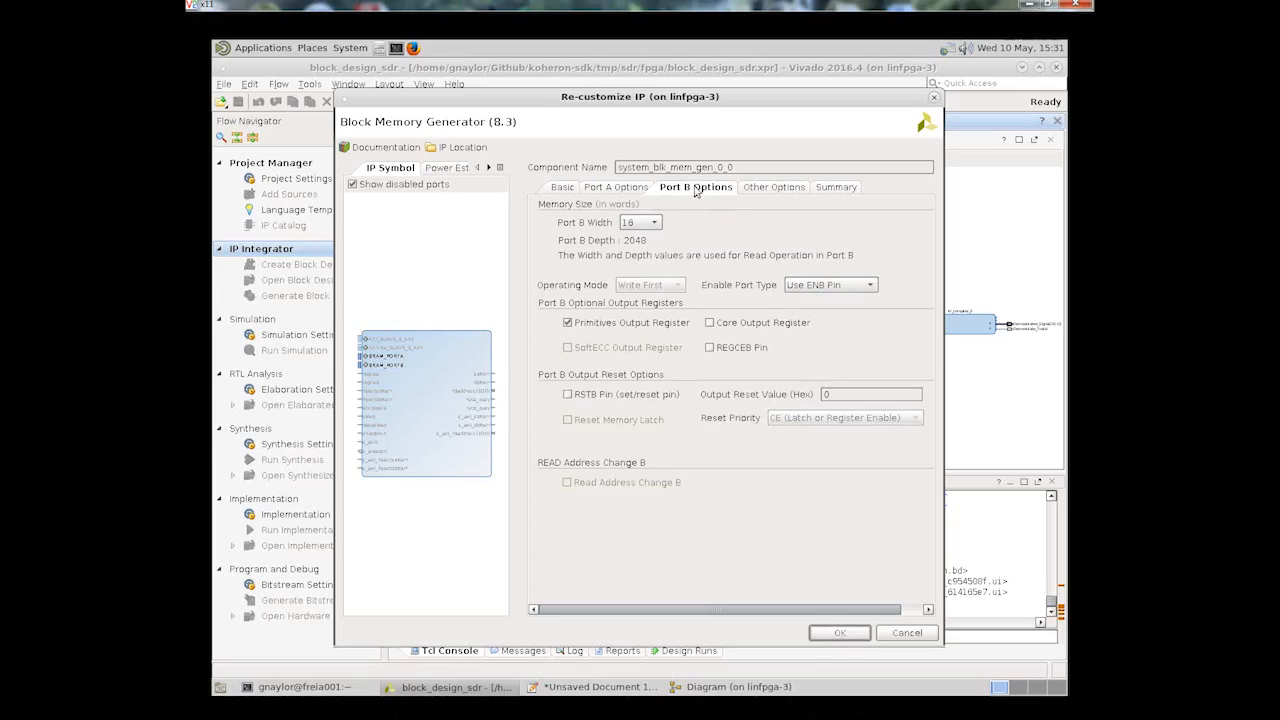
{"action": "left_click", "coordinate": [625, 190]}
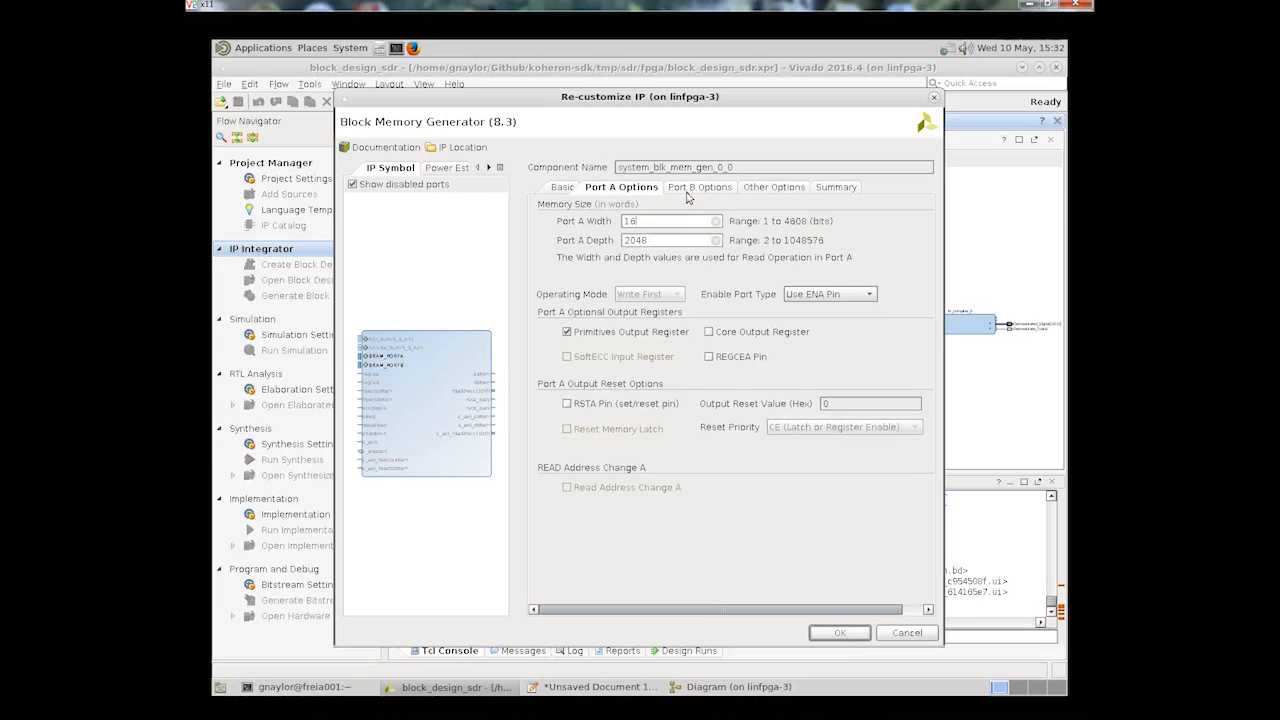
{"action": "left_click", "coordinate": [690, 195]}
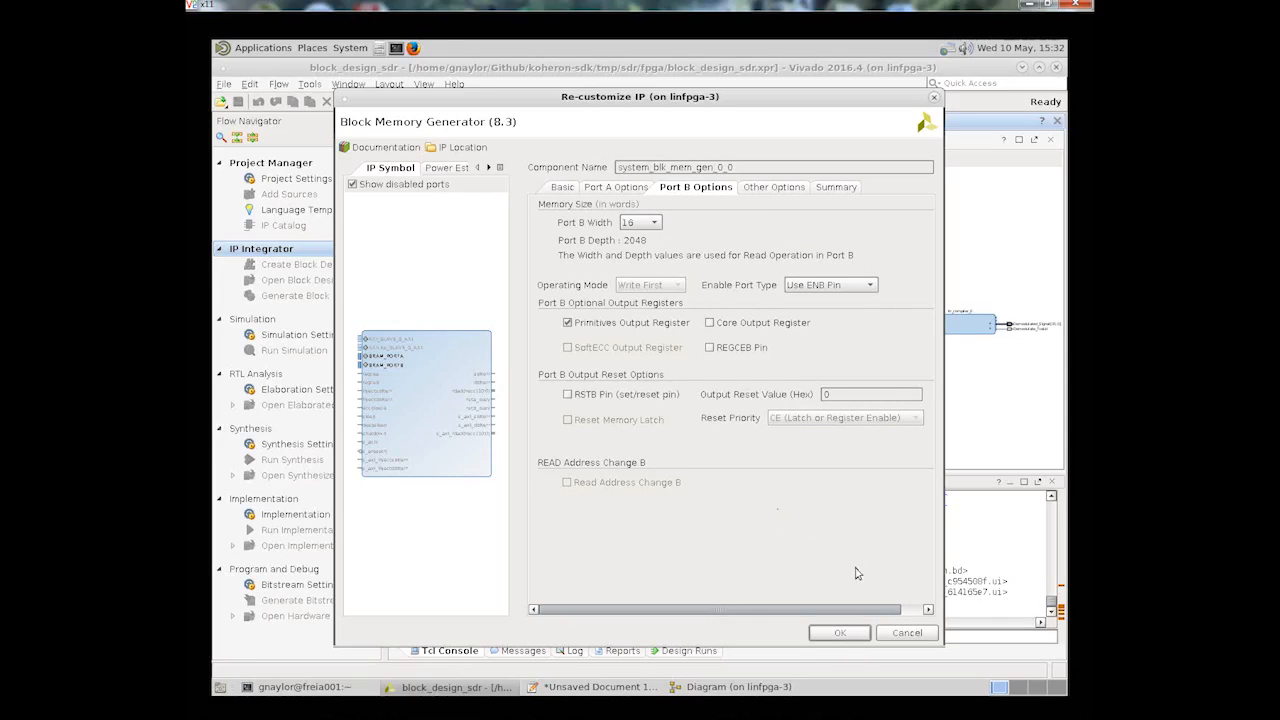
Step: Enable loading of a memory initialization file for the dual-port ROM
{"action": "left_click", "coordinate": [773, 188]}
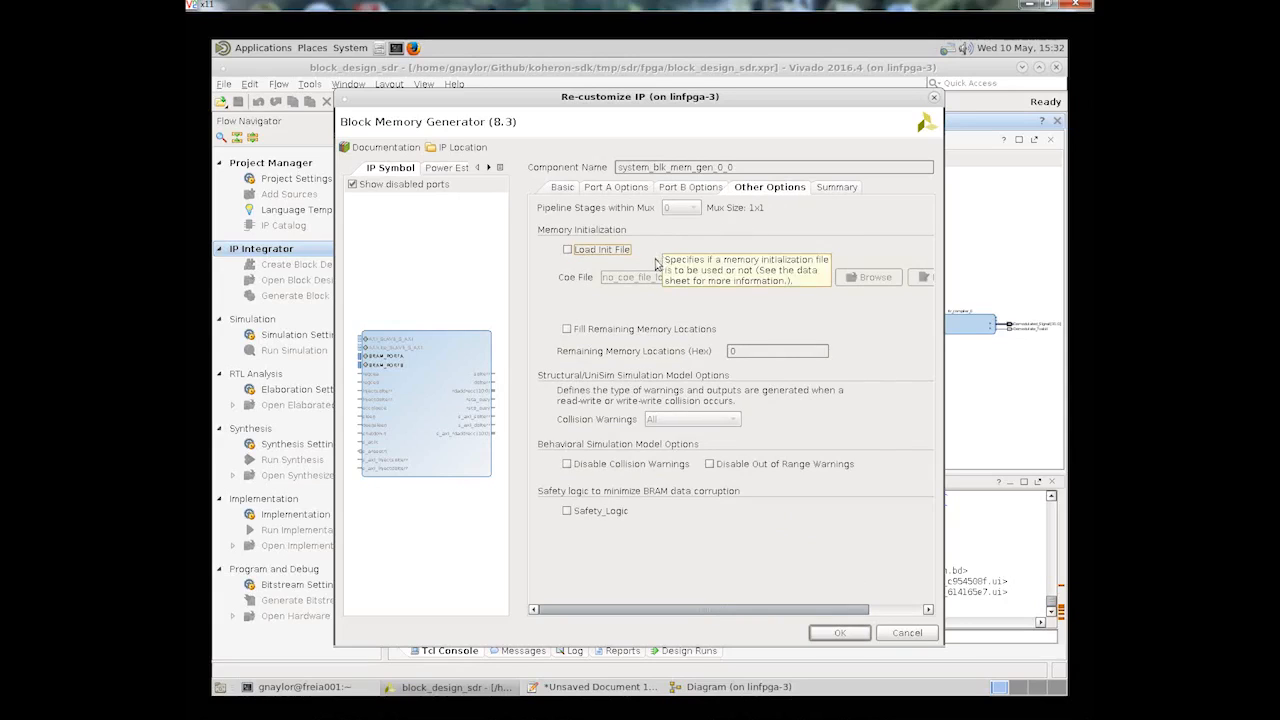
{"action": "left_click", "coordinate": [567, 250]}
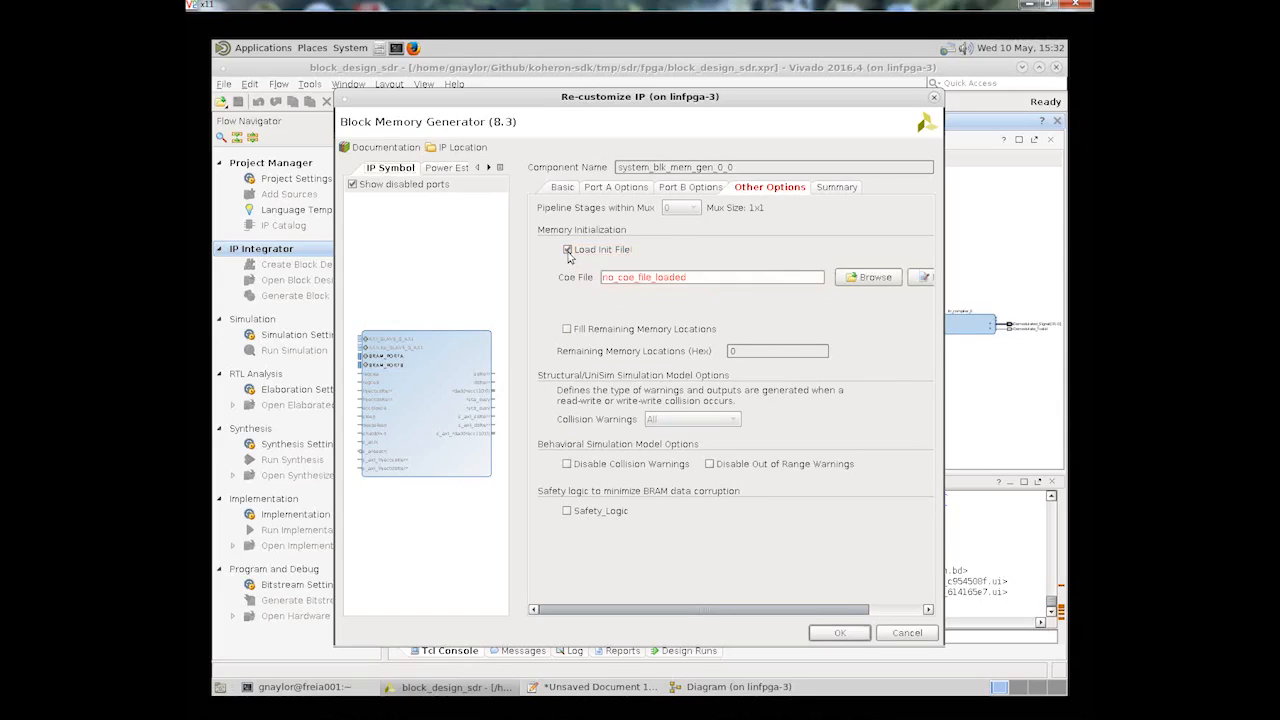
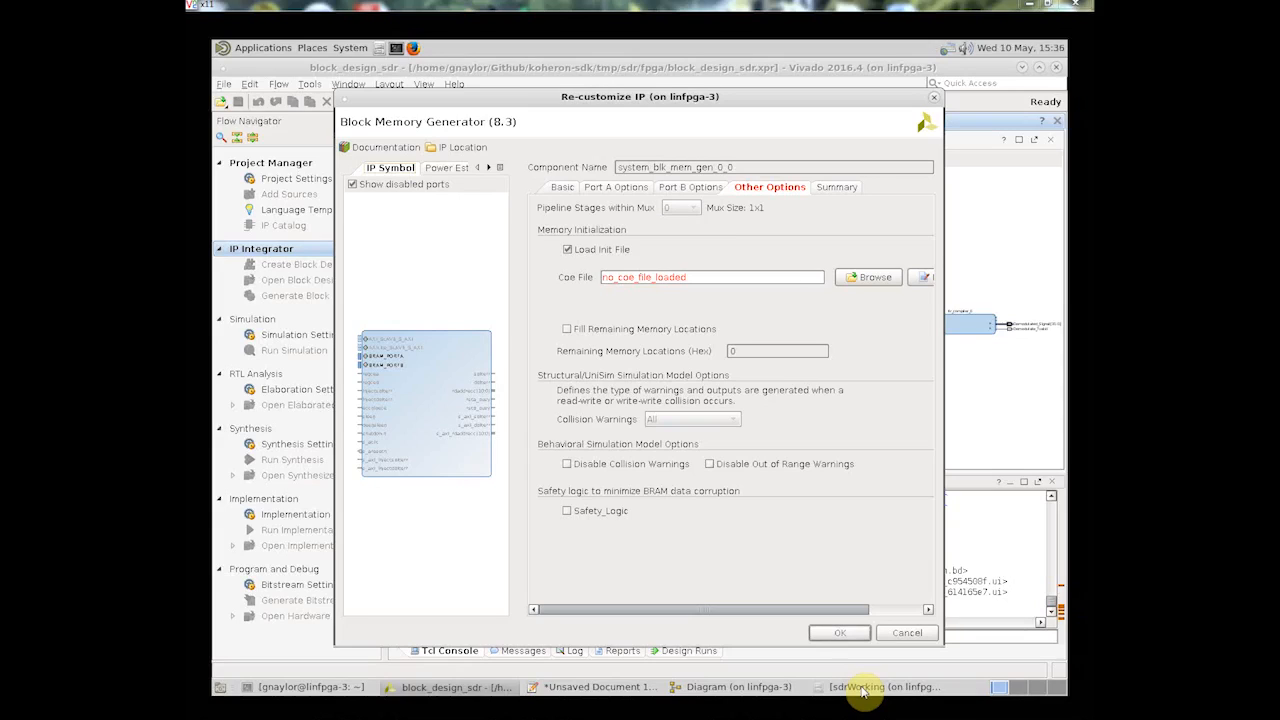
Step: Open sinewave.coe from the sdrWorking folder in gedit, examine its radix header and binary sample values, and close it
{"action": "left_click", "coordinate": [862, 688]}
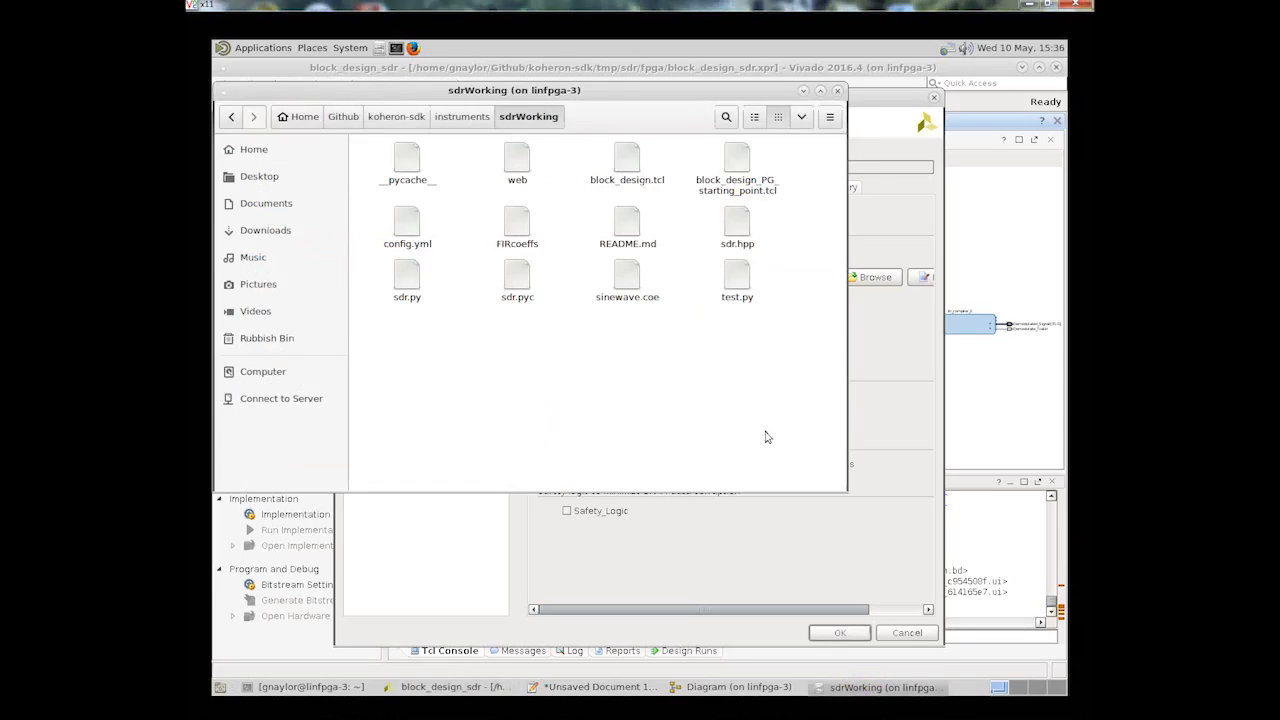
{"action": "right_click", "coordinate": [630, 278]}
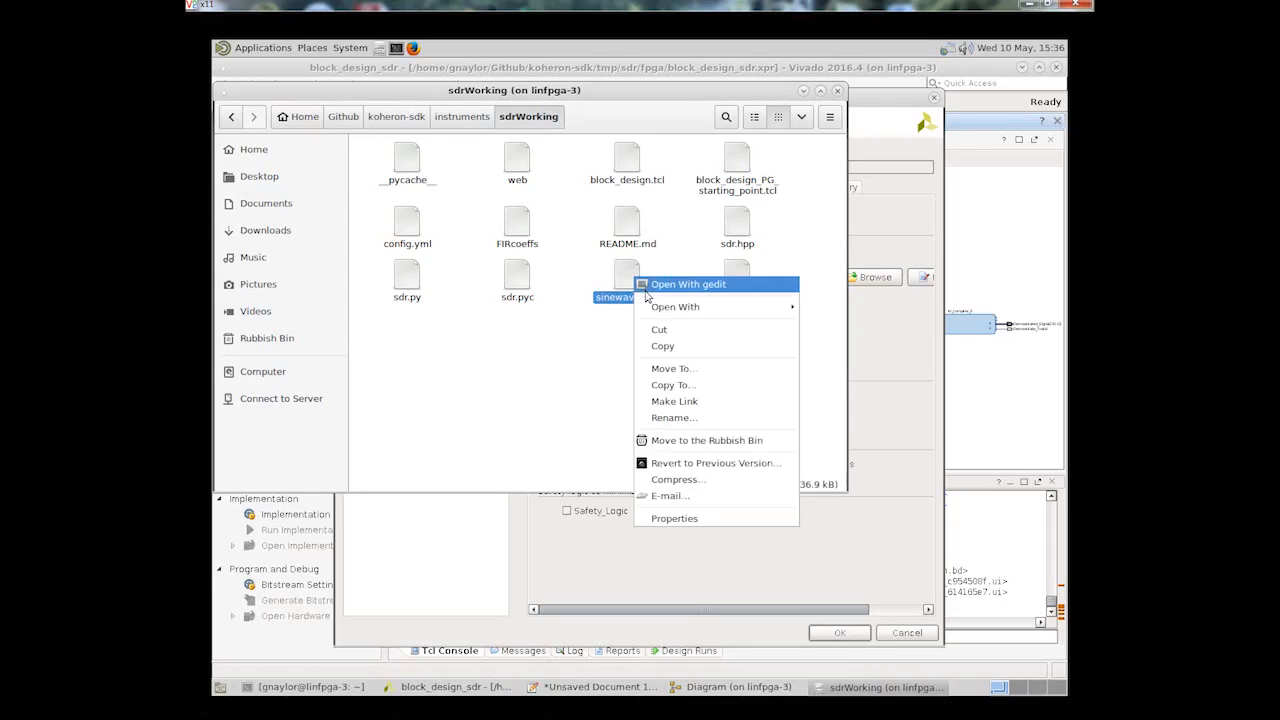
{"action": "left_click", "coordinate": [665, 281]}
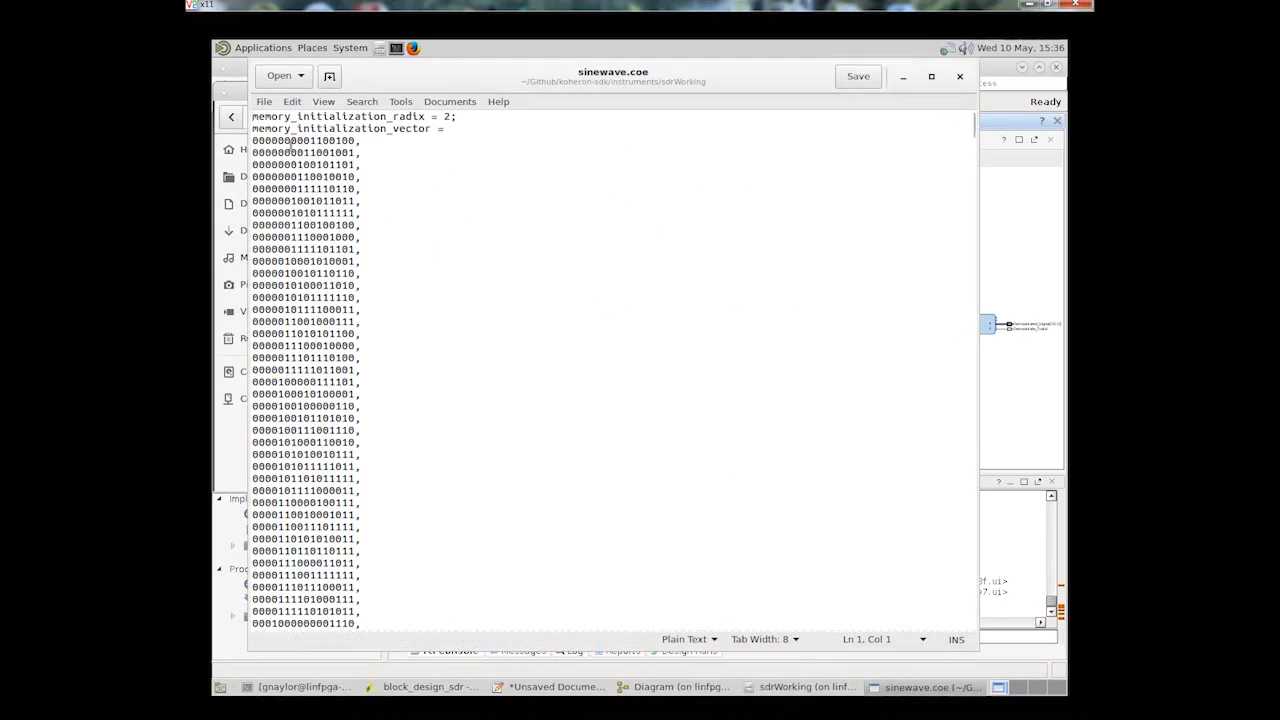
{"action": "scroll", "coordinate": [313, 450], "scroll_direction": "down", "scroll_amount": 6}
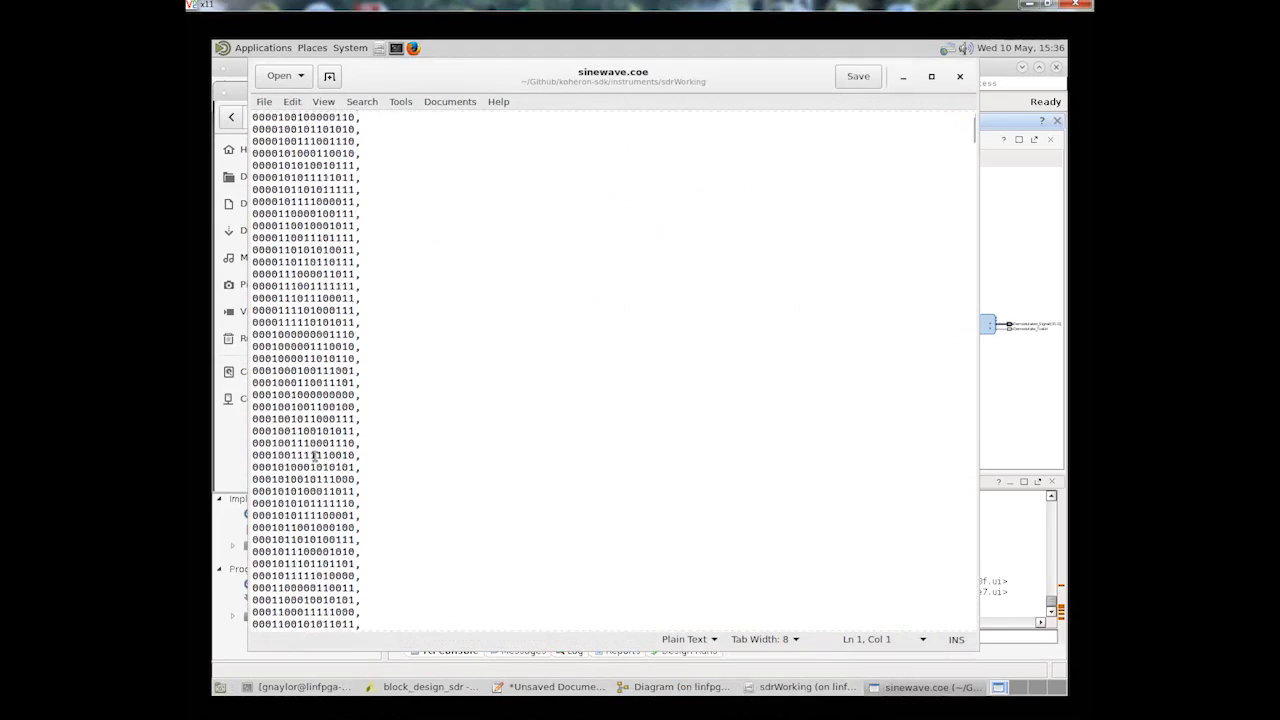
{"action": "scroll", "coordinate": [314, 455], "scroll_direction": "down", "scroll_amount": 12}
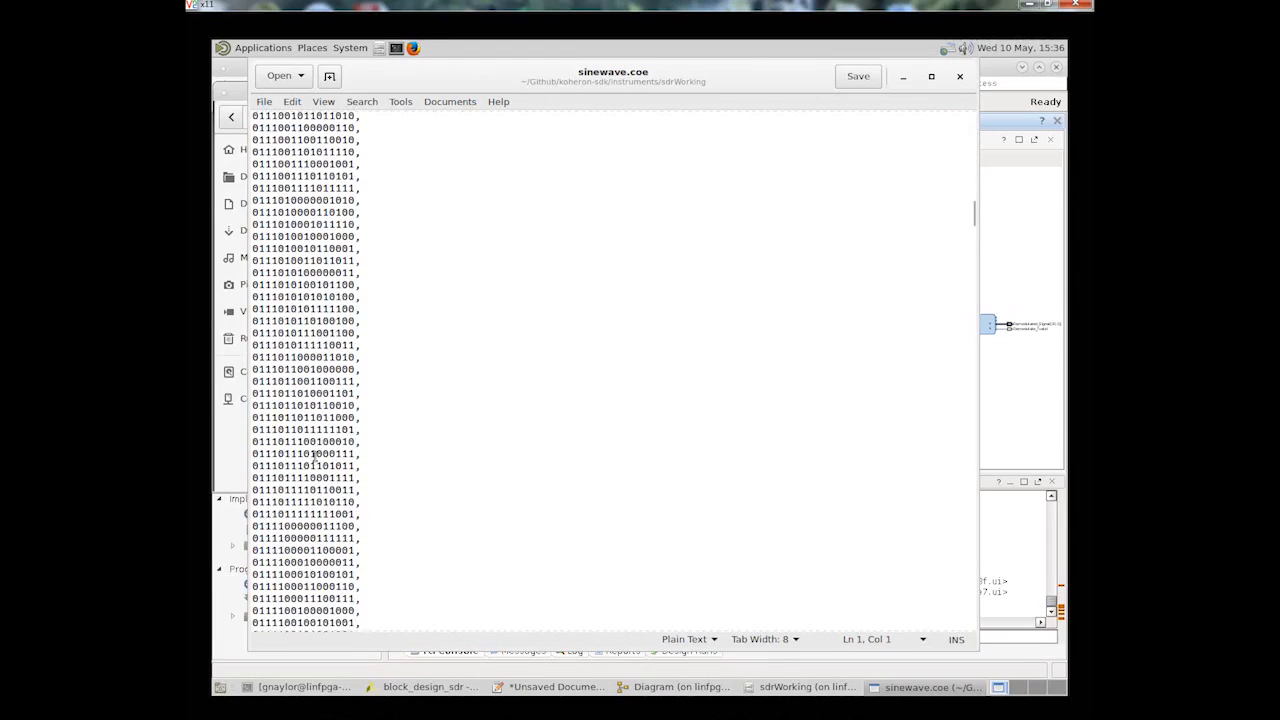
{"action": "scroll", "coordinate": [279, 429], "scroll_direction": "up", "scroll_amount": 20}
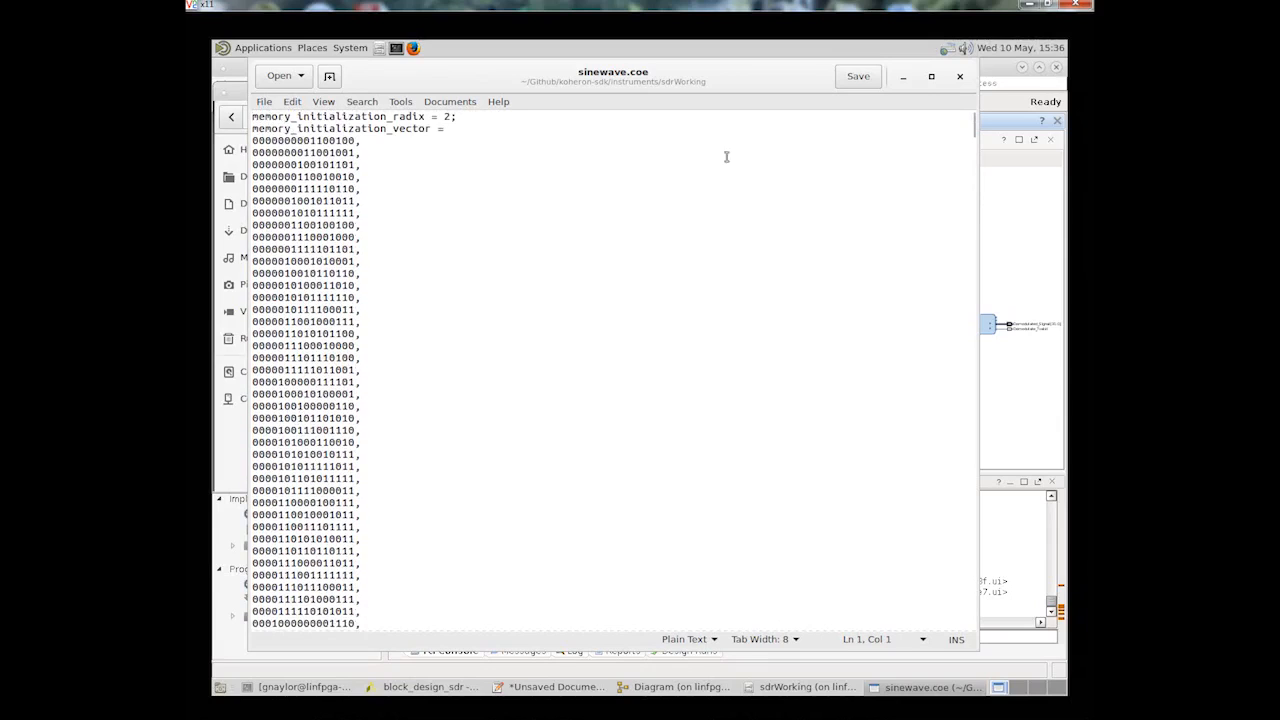
{"action": "left_click", "coordinate": [960, 78]}
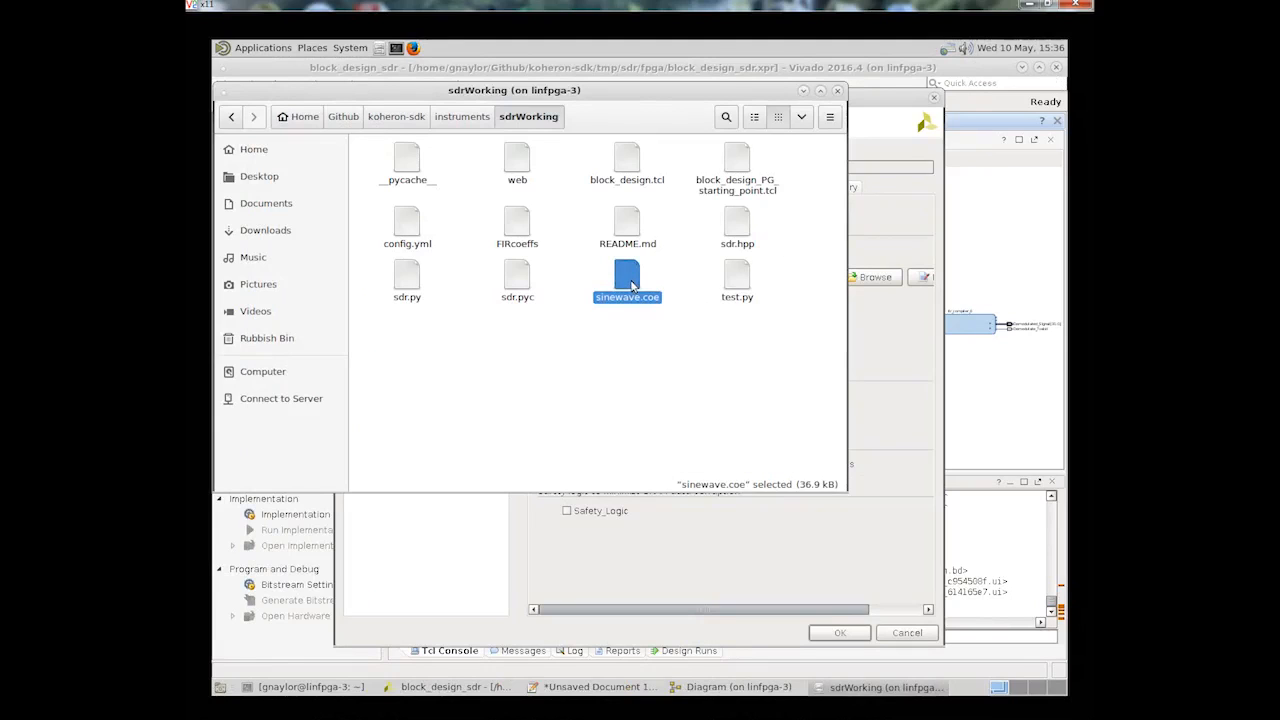
Step: Check the instruments/sdr folder for the sinewave.coe file and close the file manager
{"action": "left_click", "coordinate": [470, 118]}
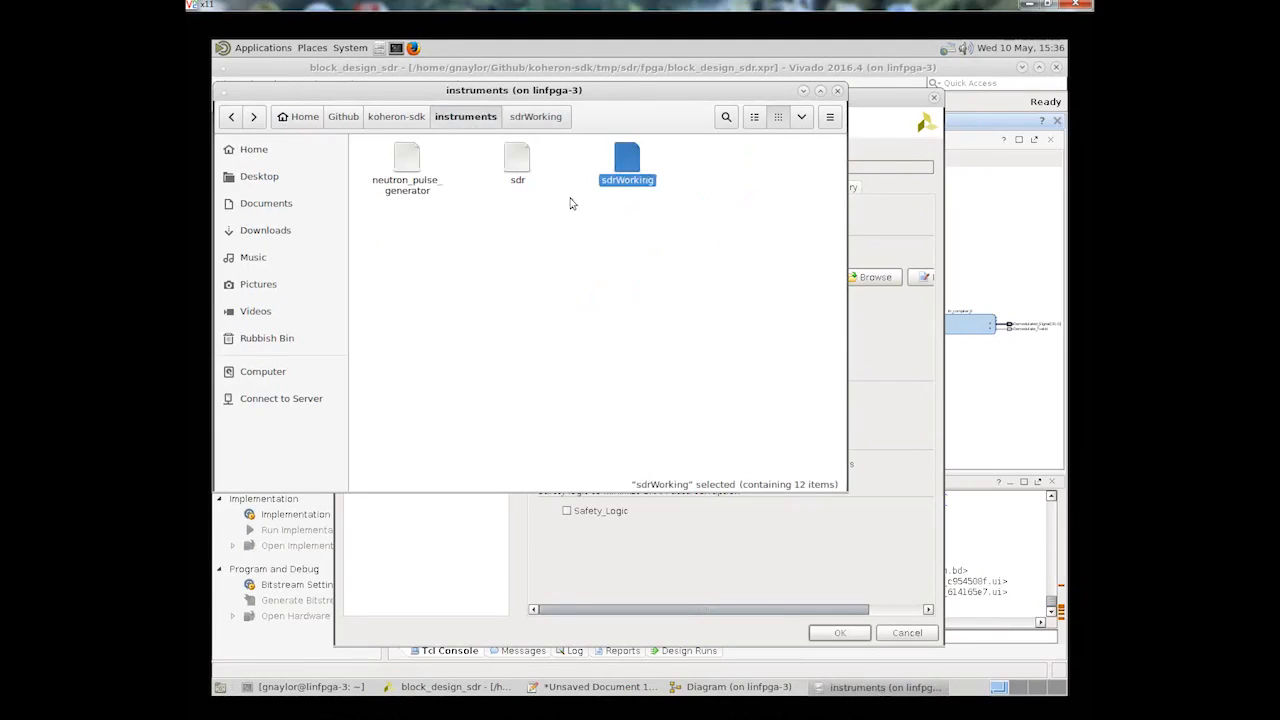
{"action": "double_click", "coordinate": [517, 160]}
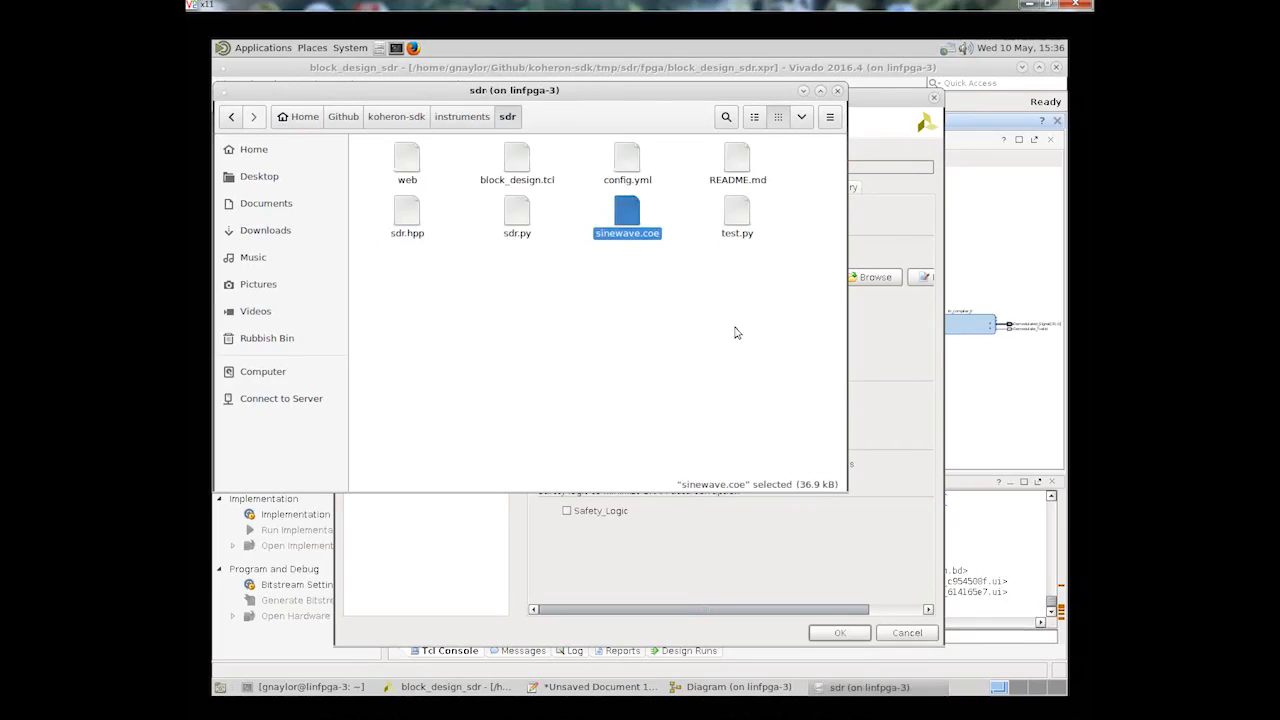
{"action": "left_click", "coordinate": [836, 93]}
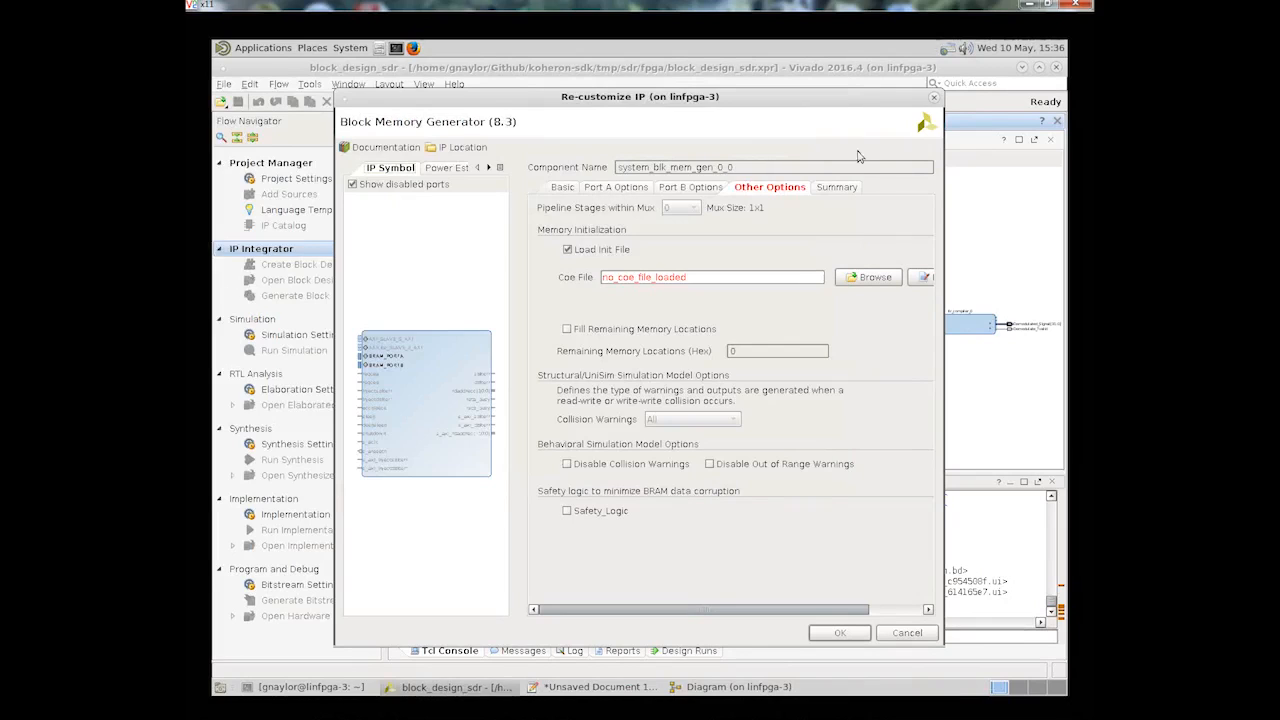
Step: Load sinewave.coe from the instruments/sdr folder as the ROM's initialization file, apply the customization, and save the block design
{"action": "left_click", "coordinate": [864, 278]}
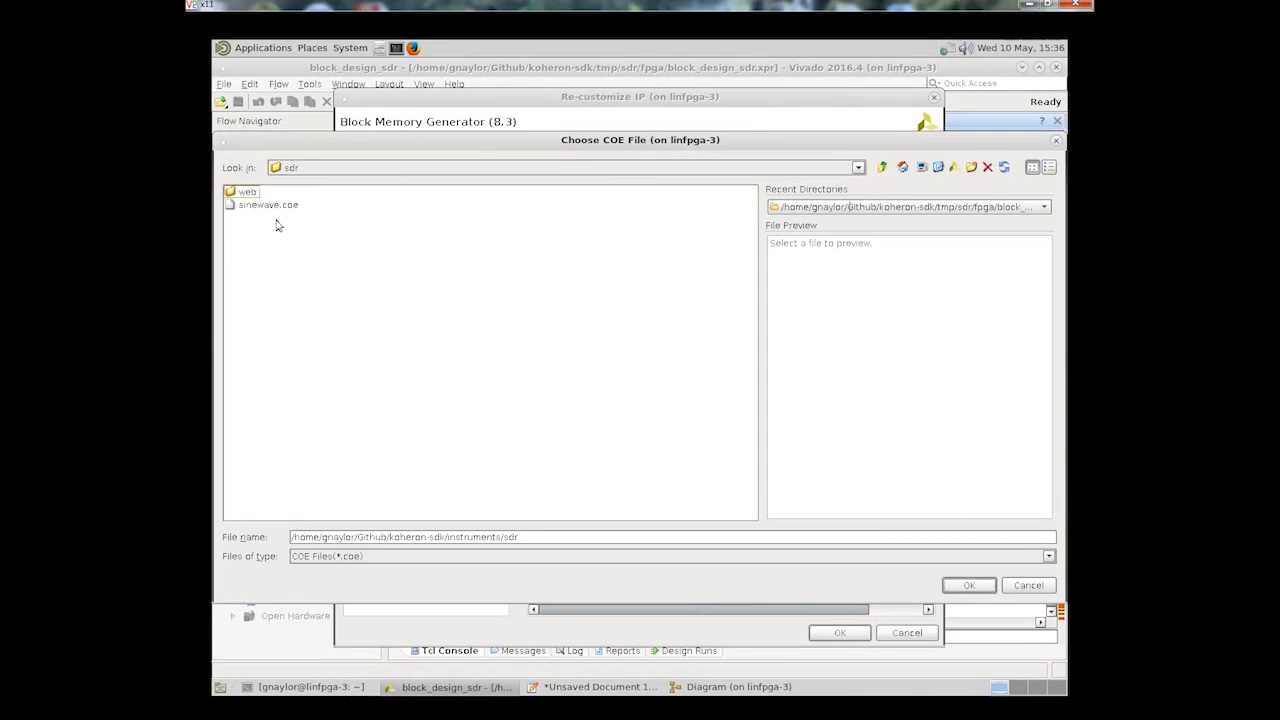
{"action": "double_click", "coordinate": [285, 209]}
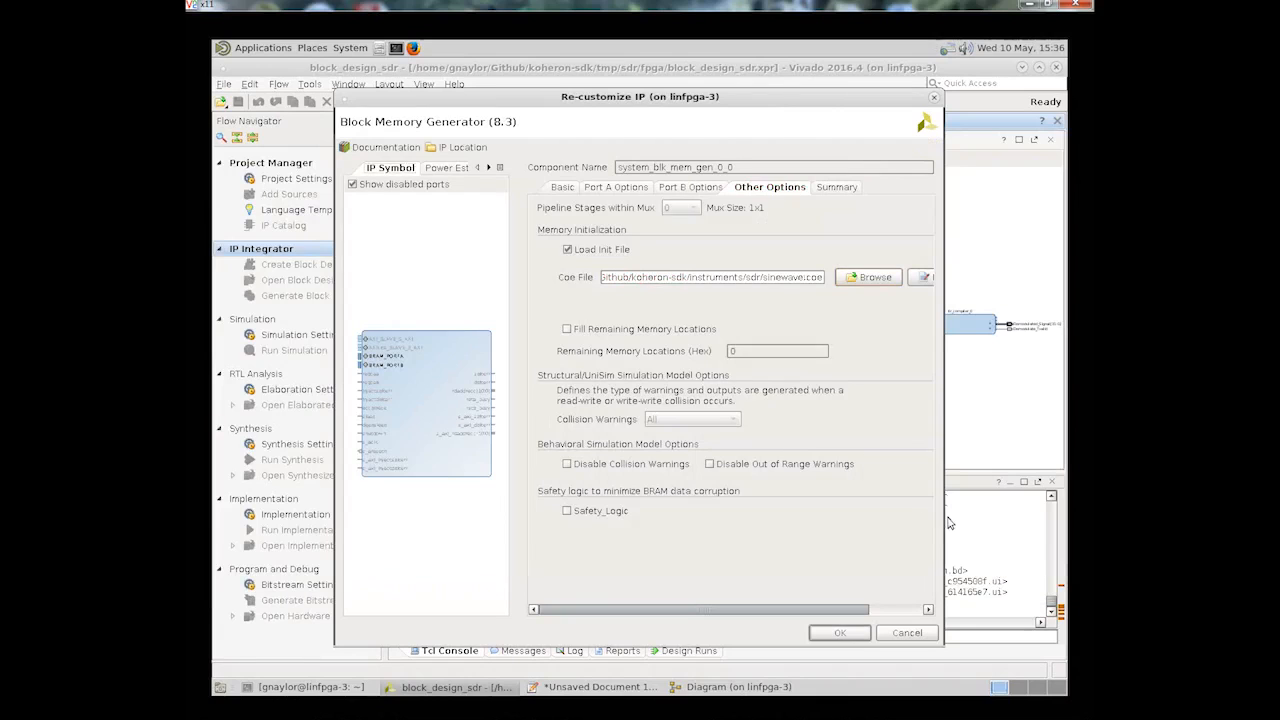
{"action": "left_click", "coordinate": [840, 633]}
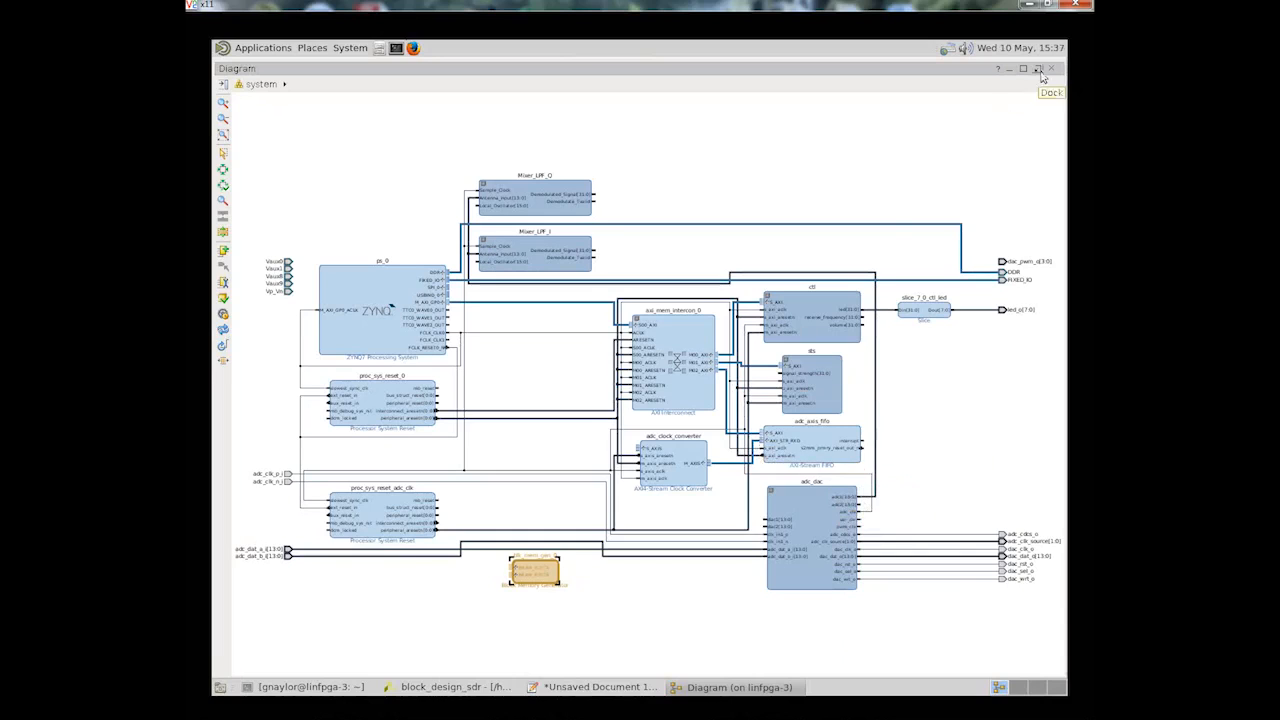
{"action": "left_click", "coordinate": [1036, 70]}
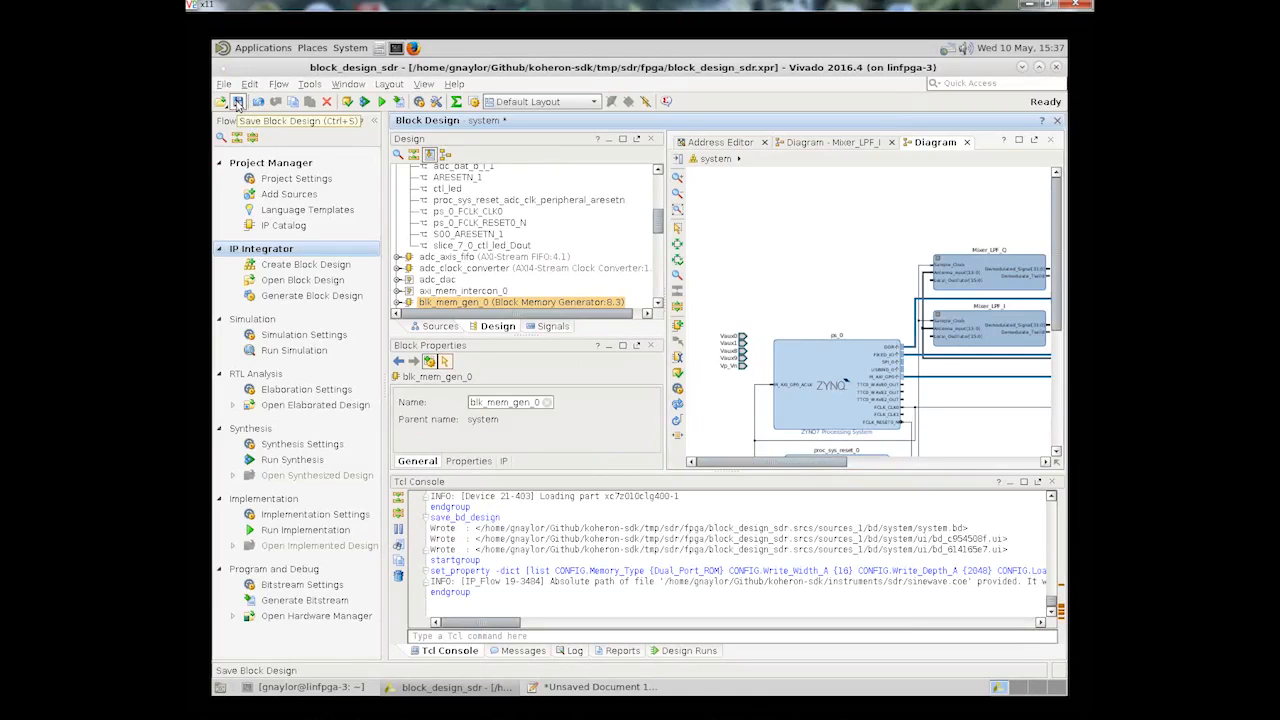
{"action": "left_click", "coordinate": [238, 103]}
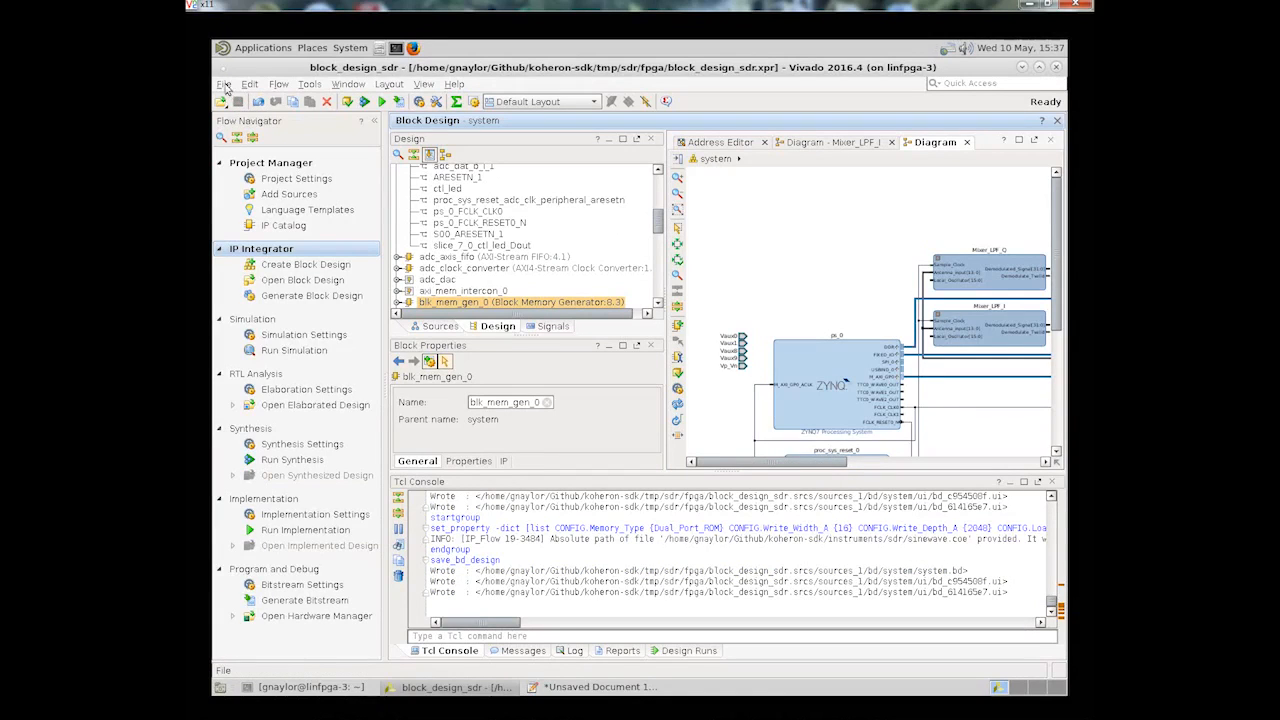
Step: Export the block design as a Tcl script to koheron-sdk/instruments/sdr, overwriting the existing block_design.tcl
{"action": "left_click", "coordinate": [225, 85]}
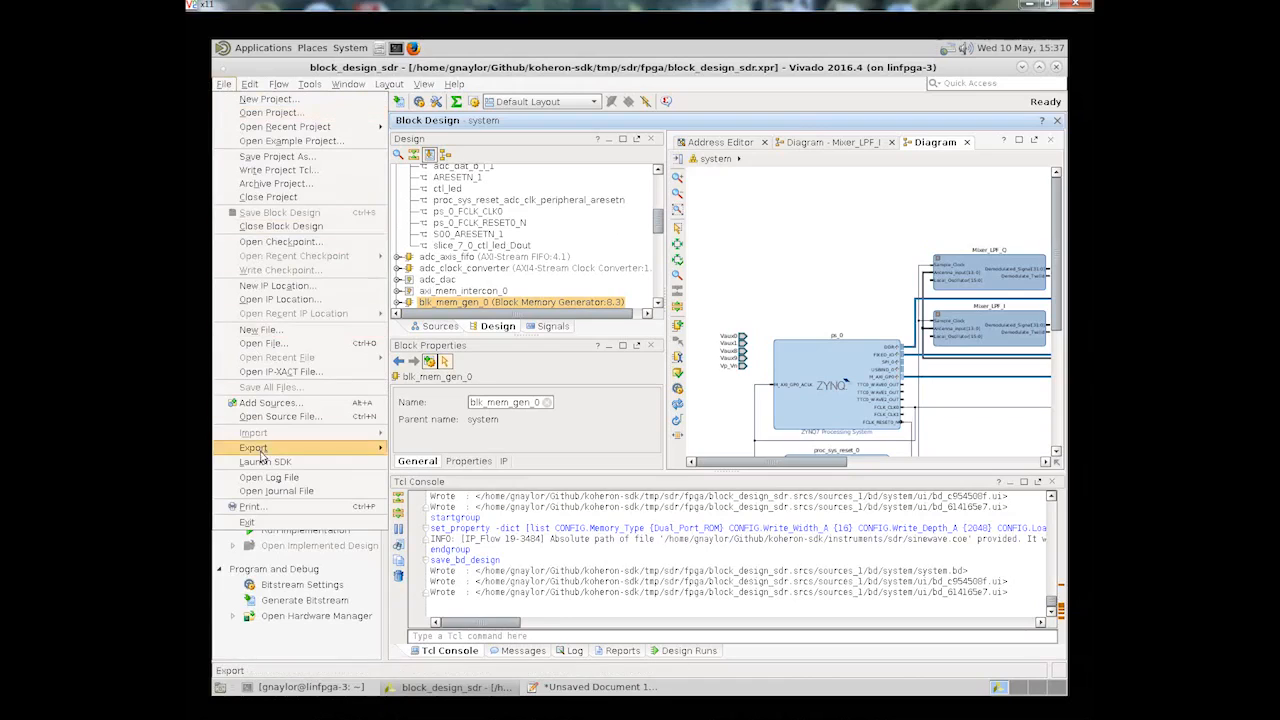
{"action": "mouse_move", "coordinate": [380, 448]}
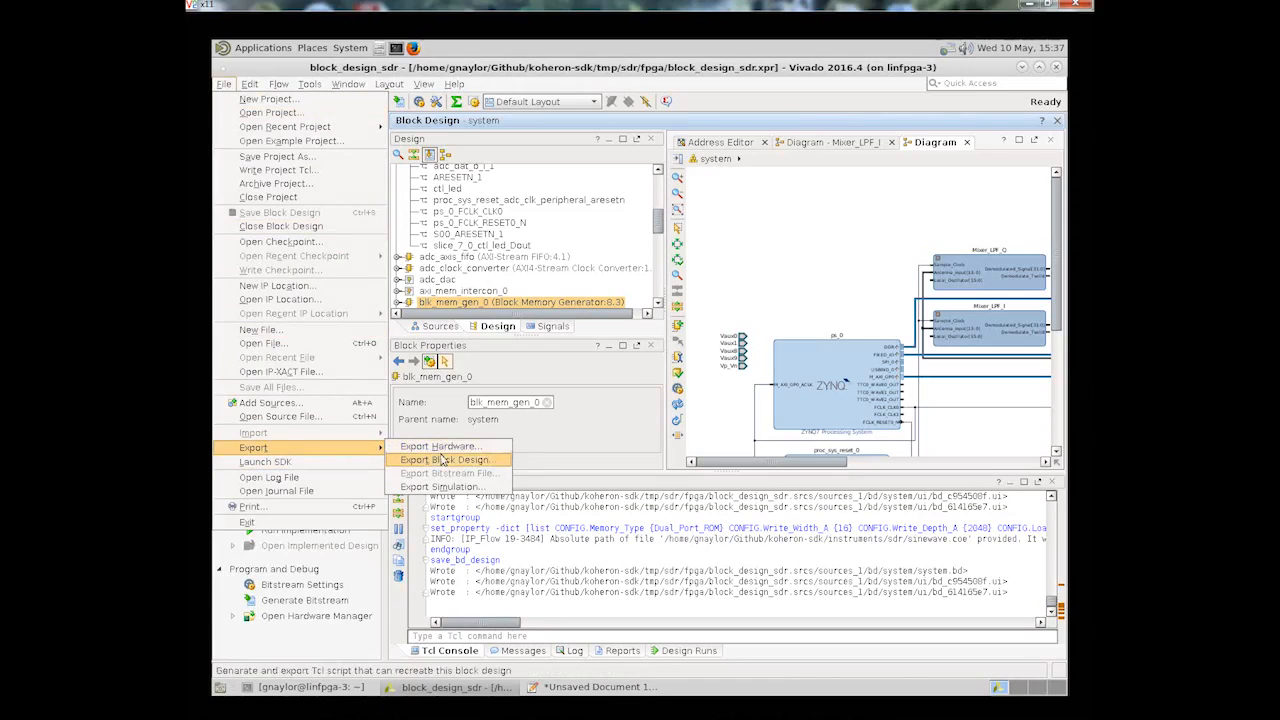
{"action": "left_click", "coordinate": [448, 460]}
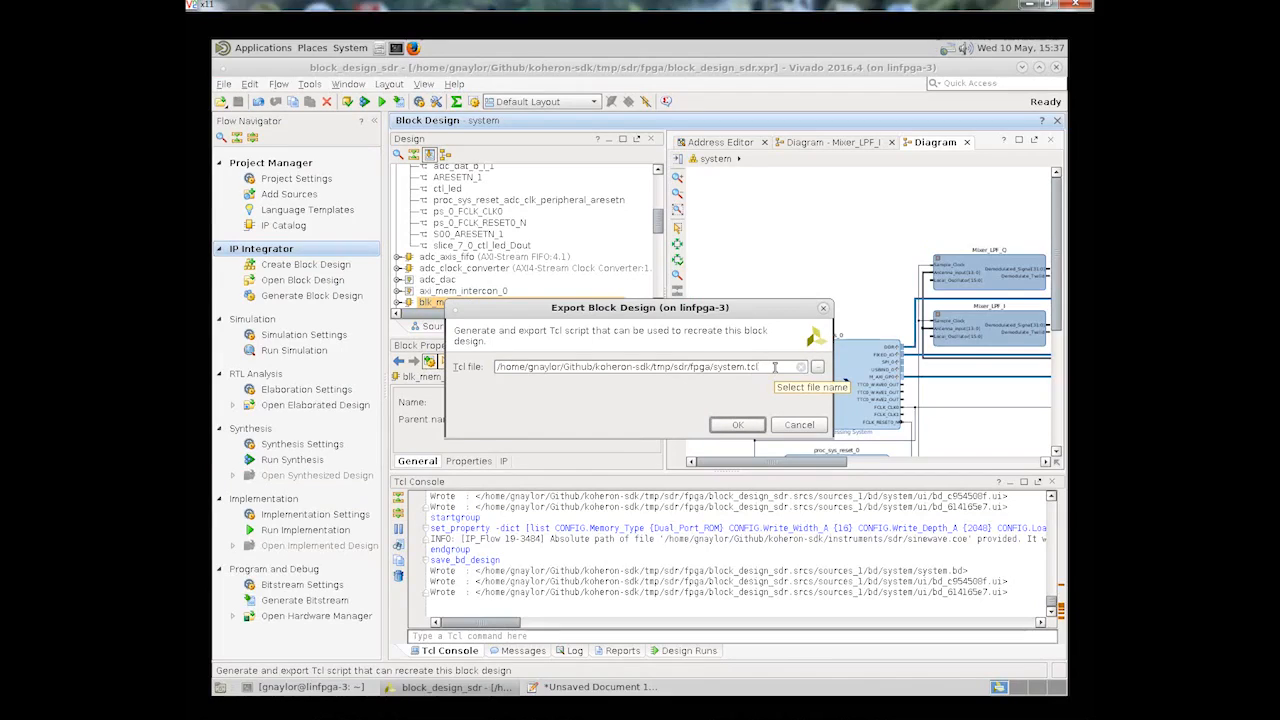
{"action": "left_click", "coordinate": [817, 367]}
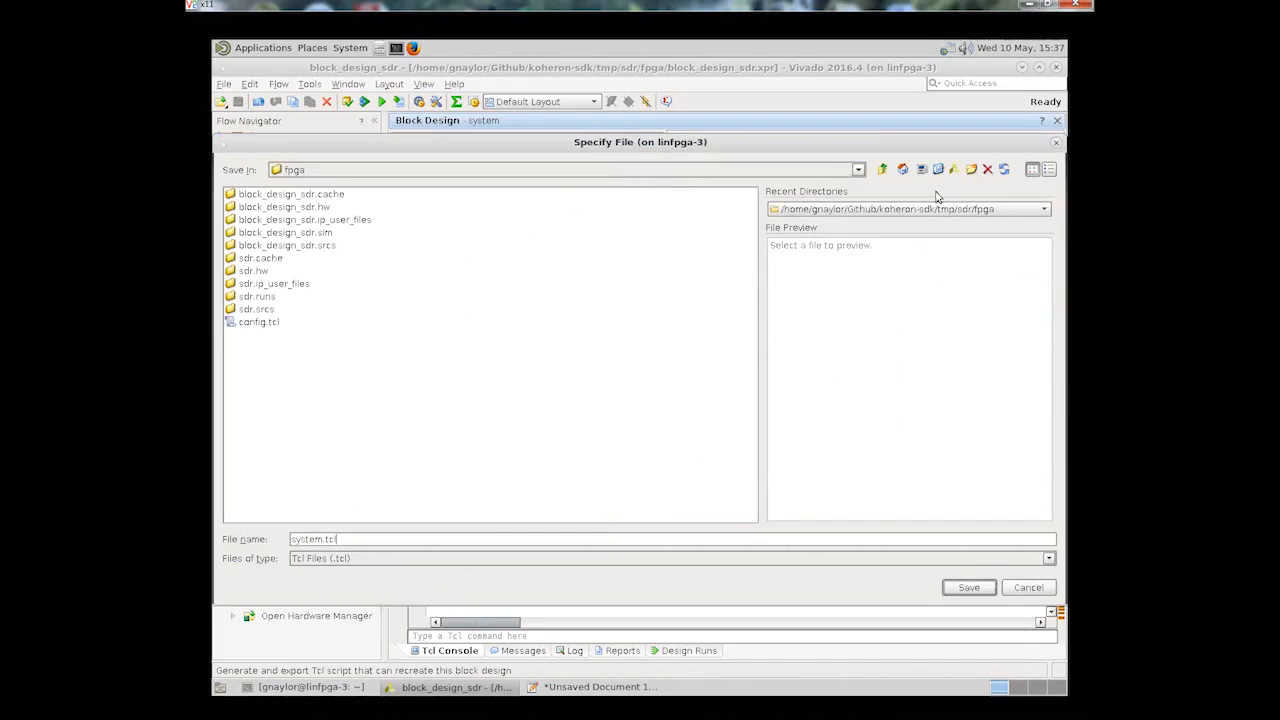
{"action": "left_click", "coordinate": [1045, 210]}
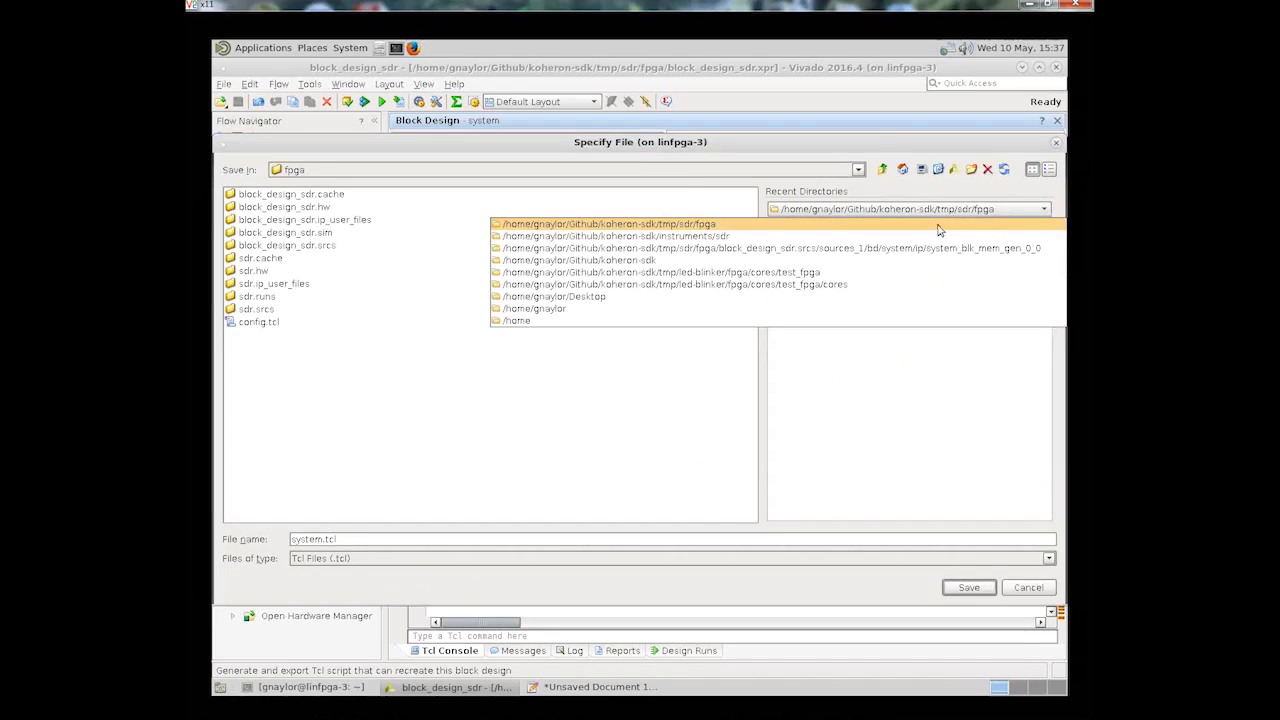
{"action": "left_click", "coordinate": [728, 237]}
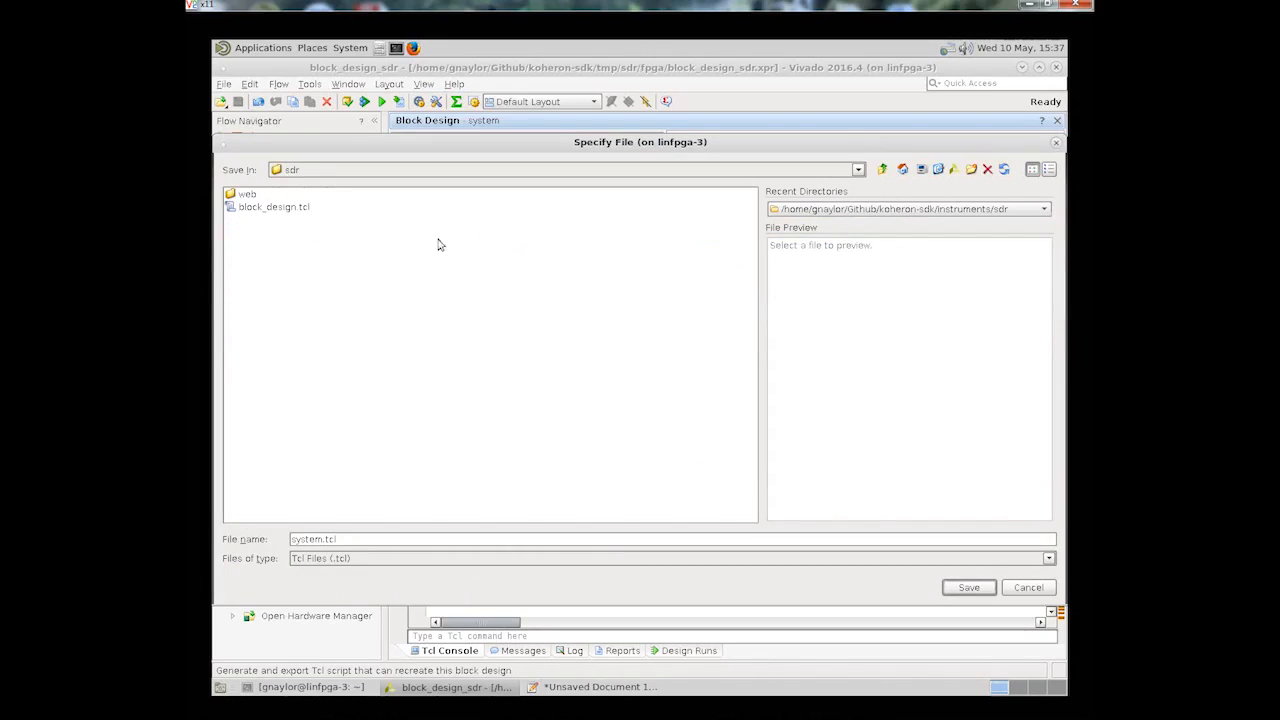
{"action": "left_click", "coordinate": [247, 210]}
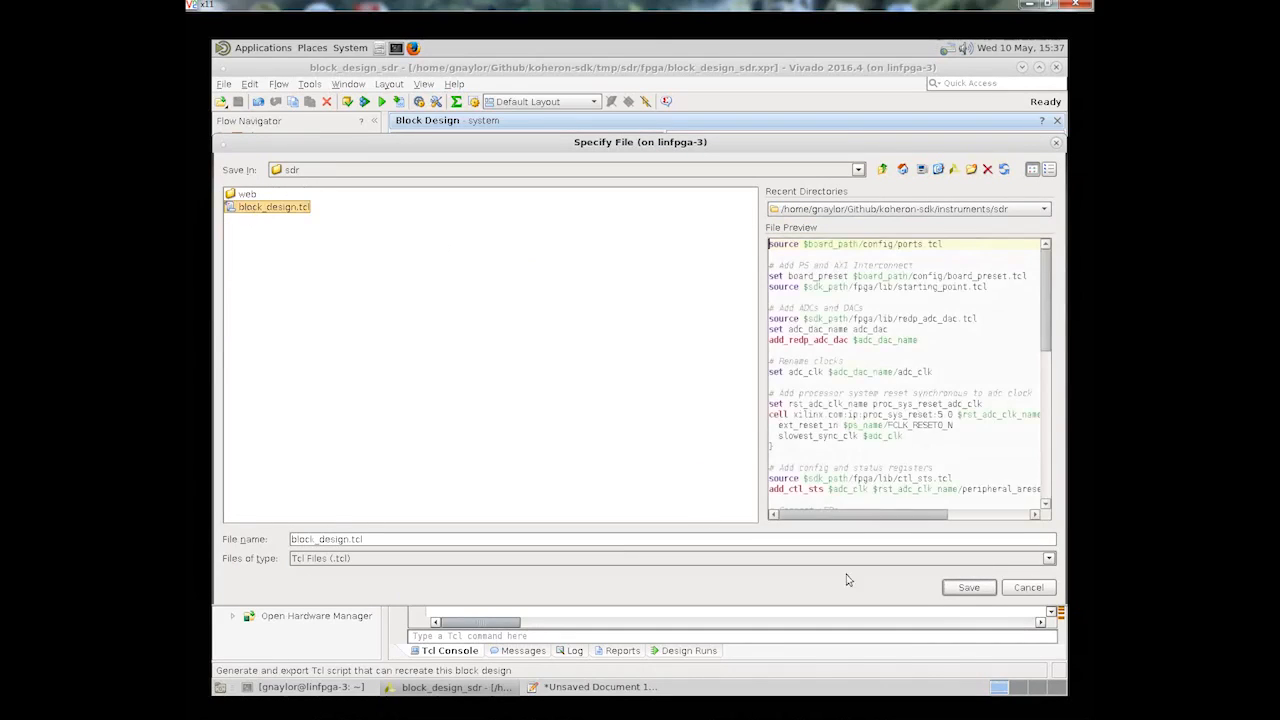
{"action": "left_click", "coordinate": [969, 590]}
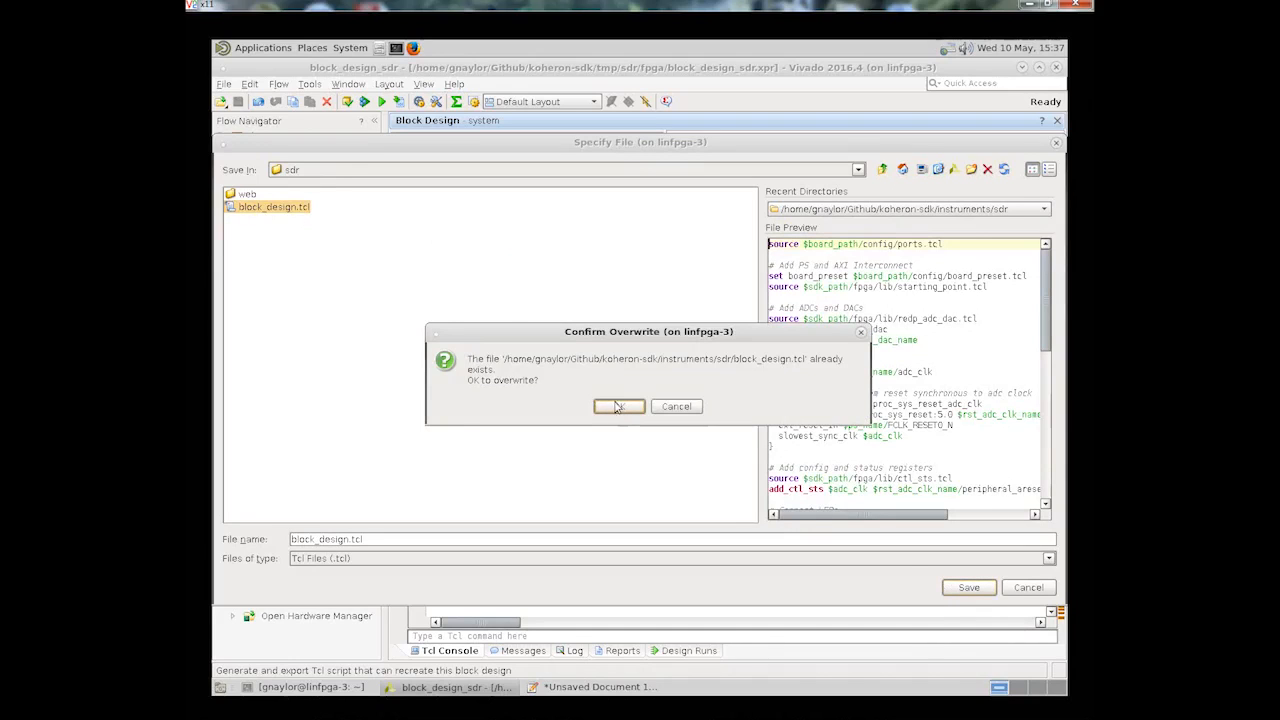
{"action": "left_click", "coordinate": [617, 407]}
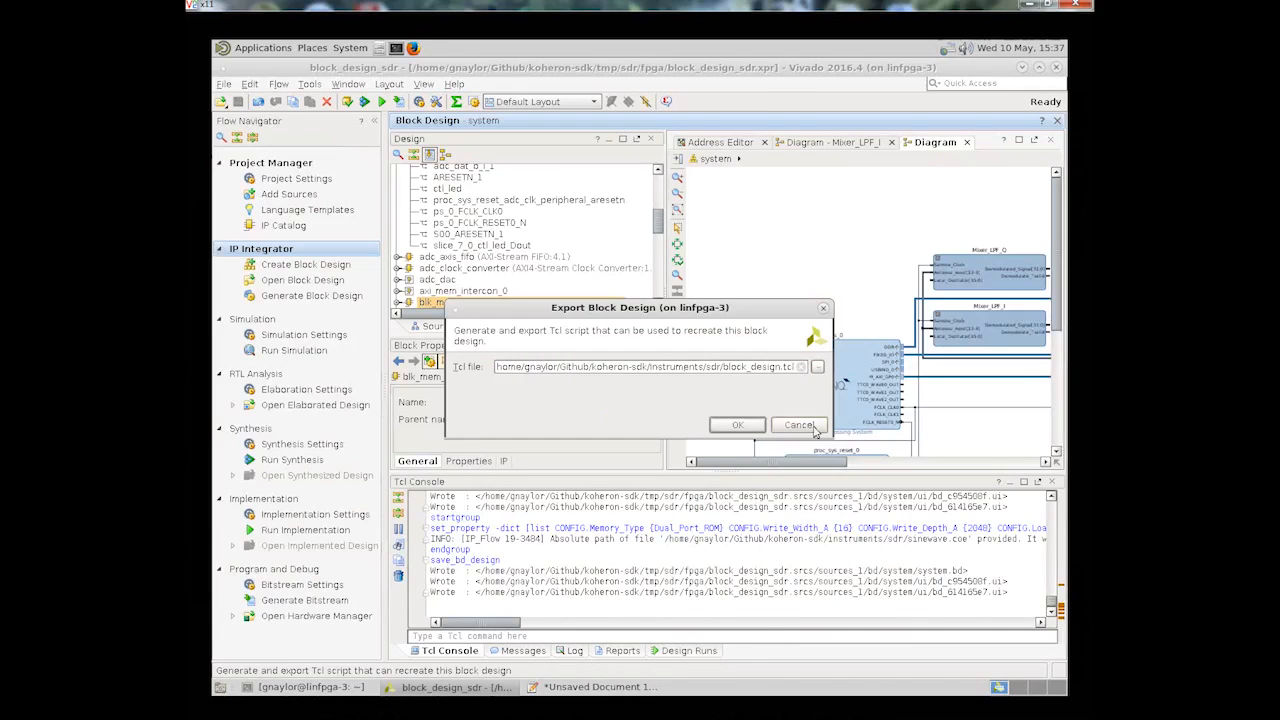
{"action": "left_click", "coordinate": [731, 427]}
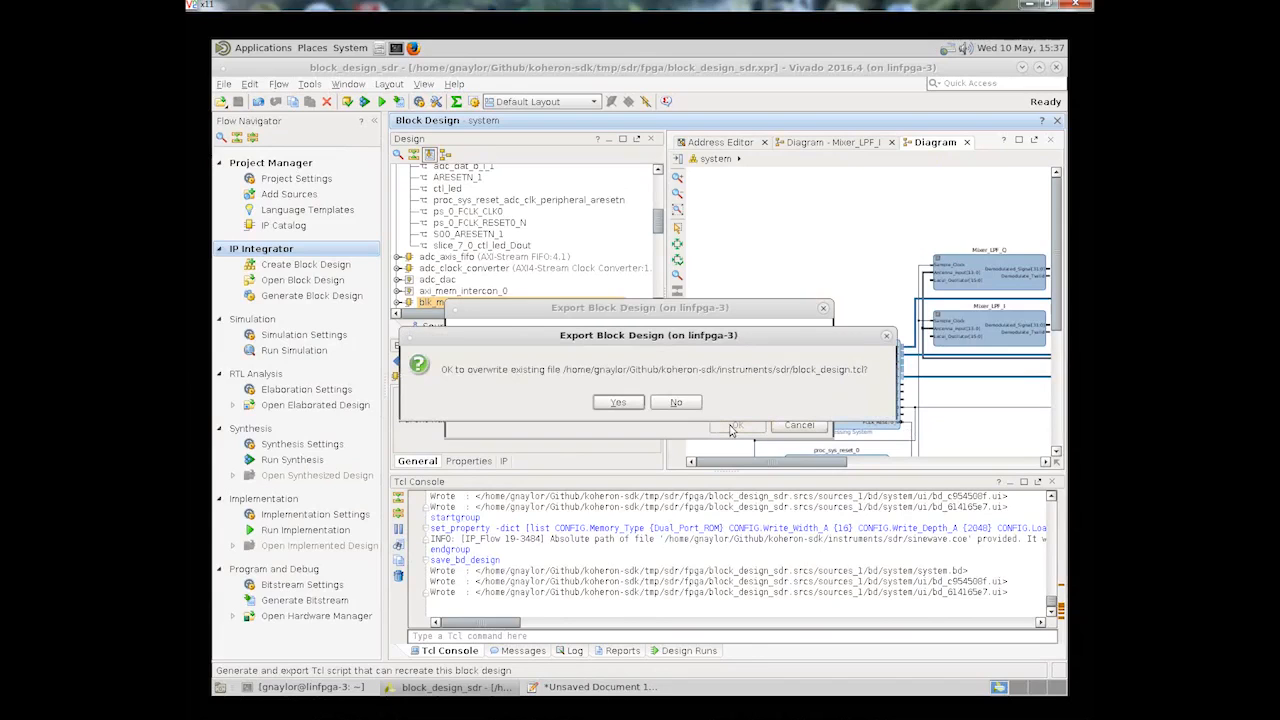
{"action": "left_click", "coordinate": [615, 402]}
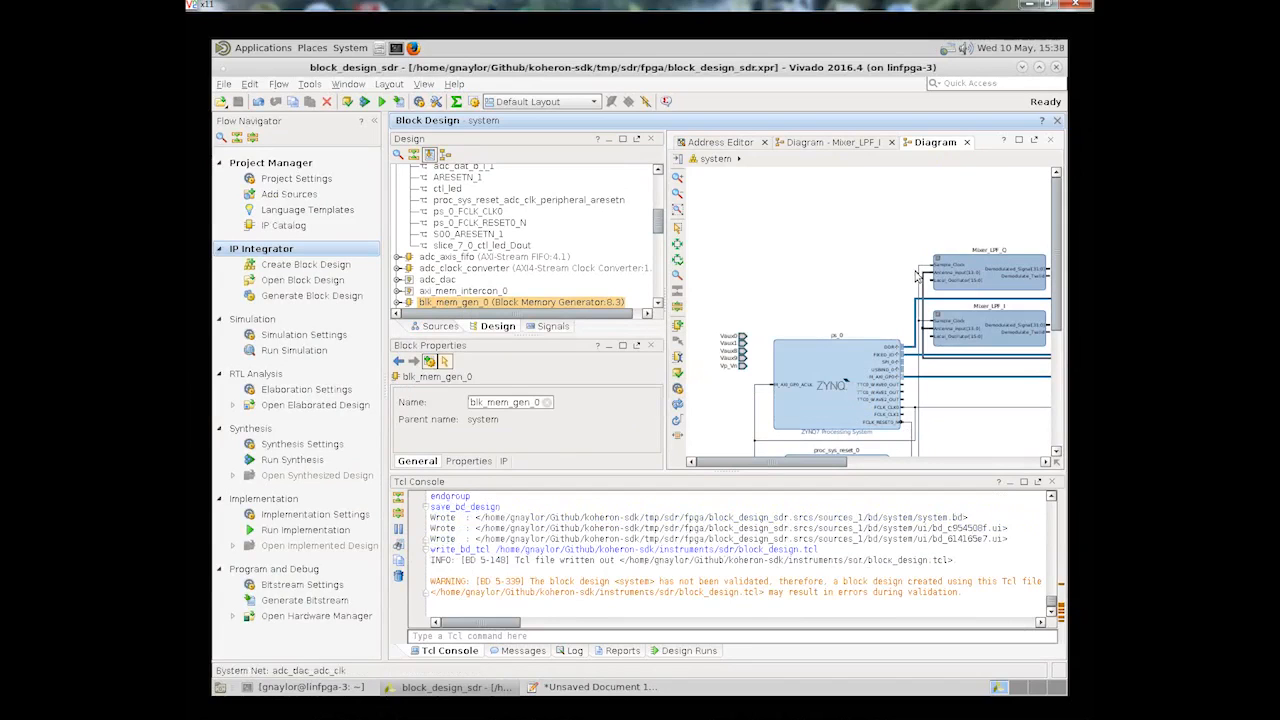
Step: Search the IP list for "accum" and add an Accumulator to the system diagram, placed below proc_sys_reset_adc_clk
{"action": "left_click", "coordinate": [1034, 141]}
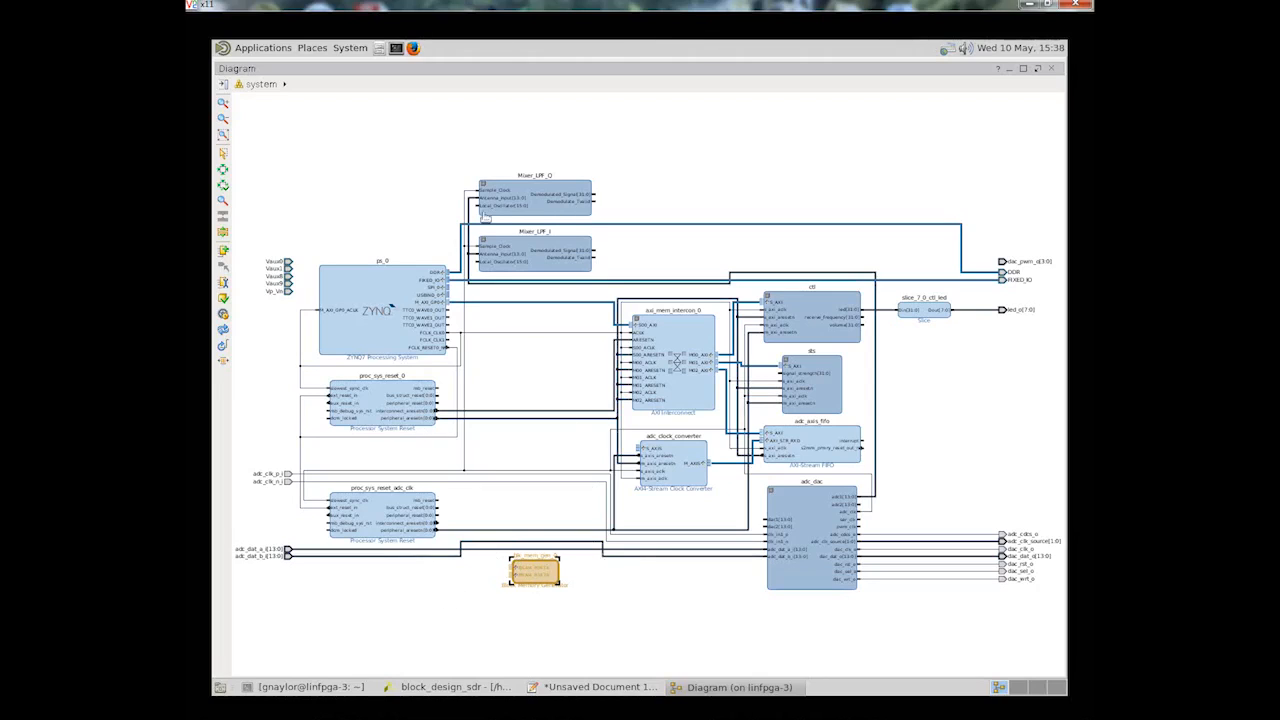
{"action": "left_click", "coordinate": [222, 253]}
{"action": "type", "text": "accum"}
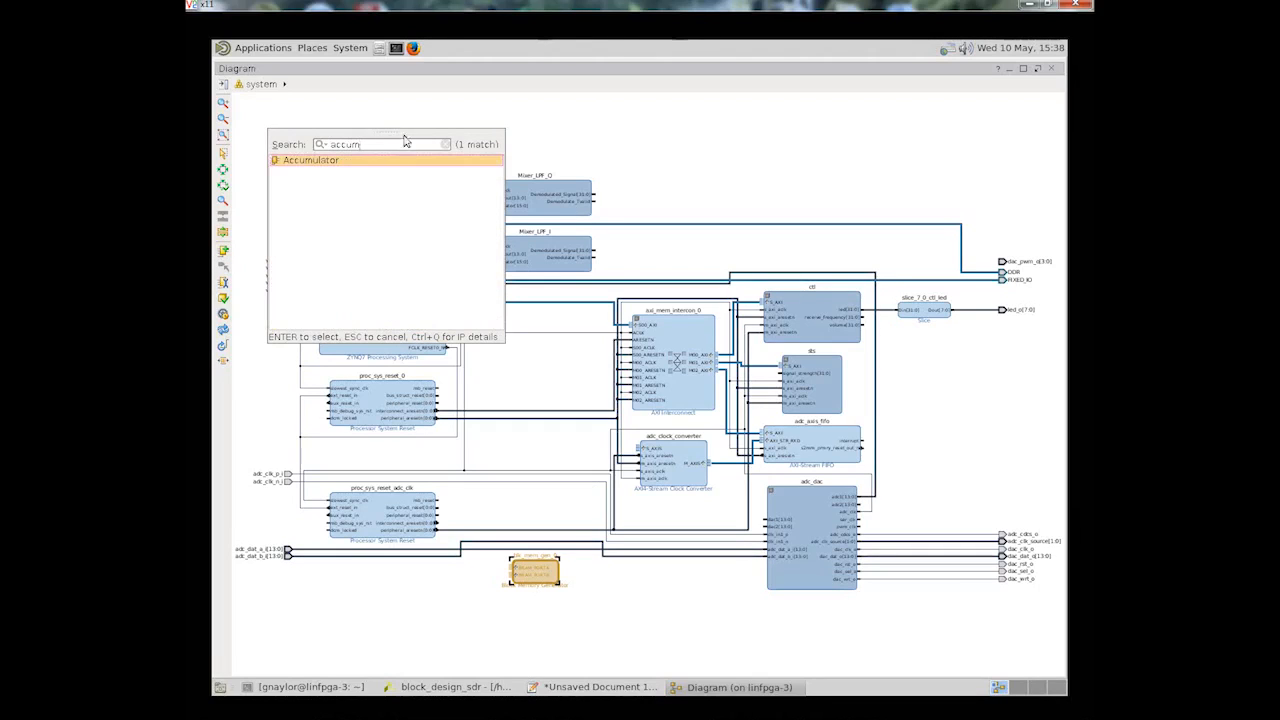
{"action": "left_click_drag", "start_coordinate": [315, 166], "coordinate": [389, 594]}
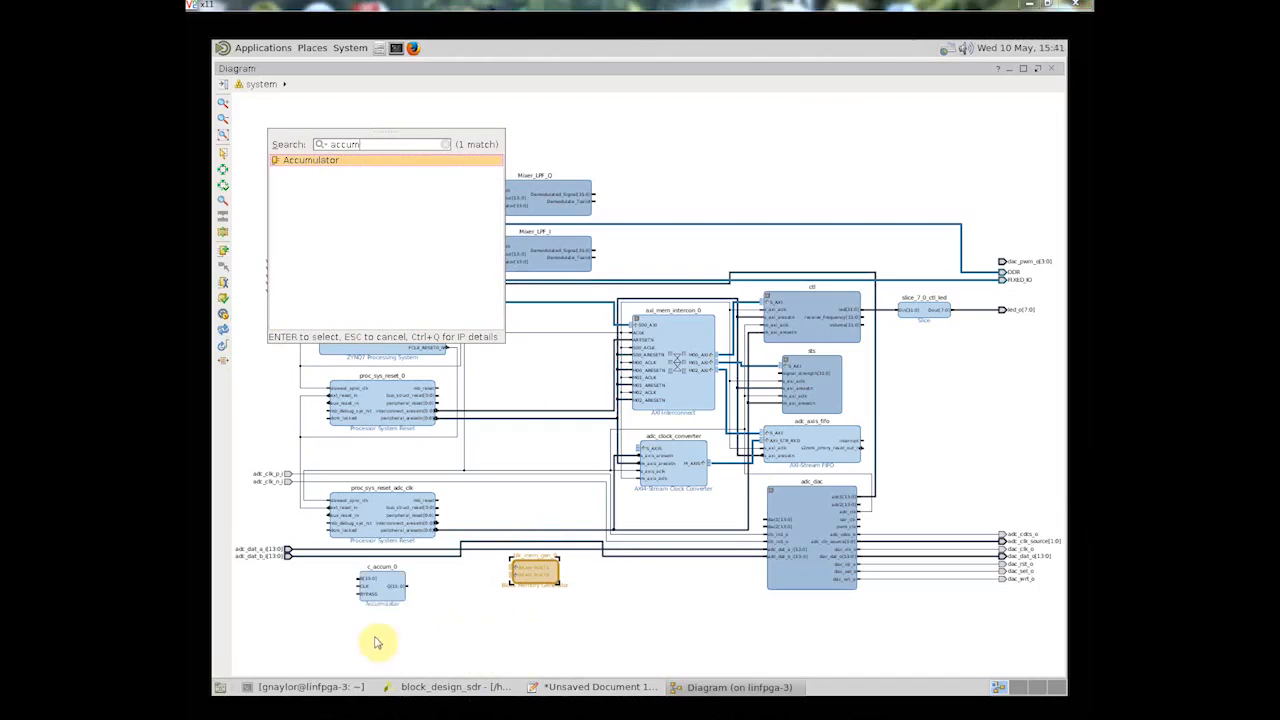
Step: Customize the Accumulator with a manual input width of 32 and an output width of 32
{"action": "double_click", "coordinate": [383, 590]}
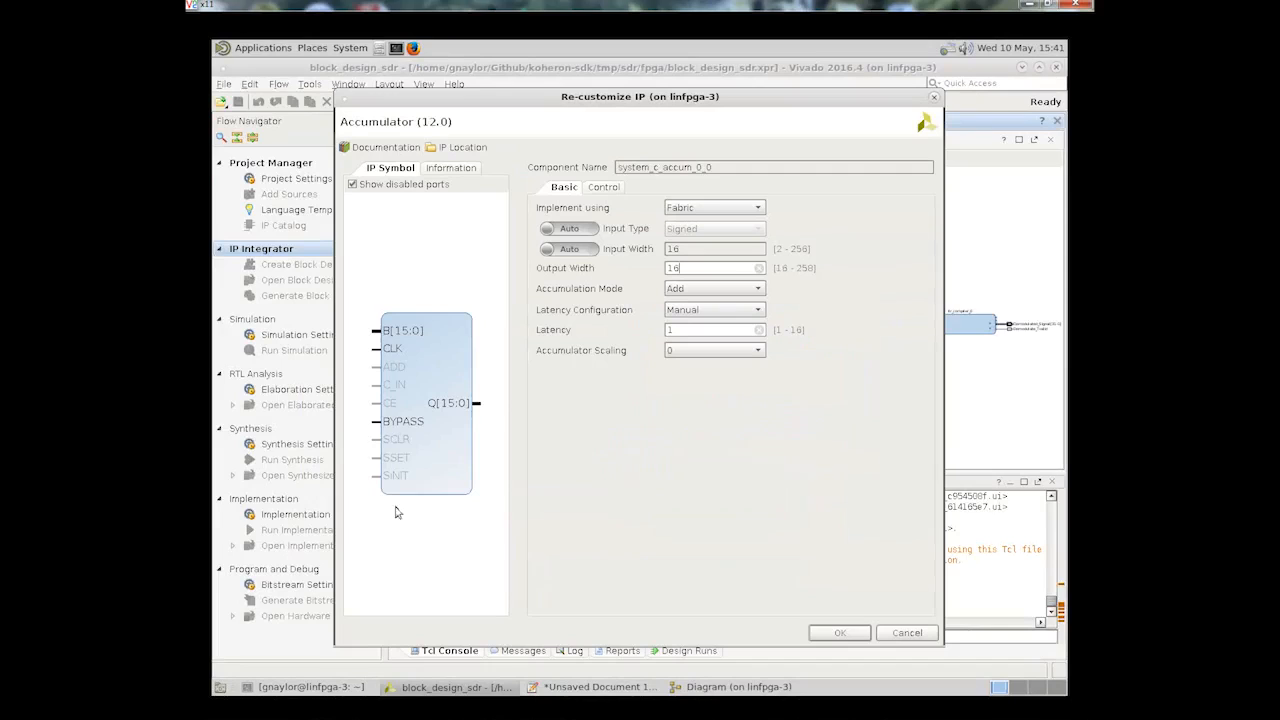
{"action": "left_click", "coordinate": [594, 249]}
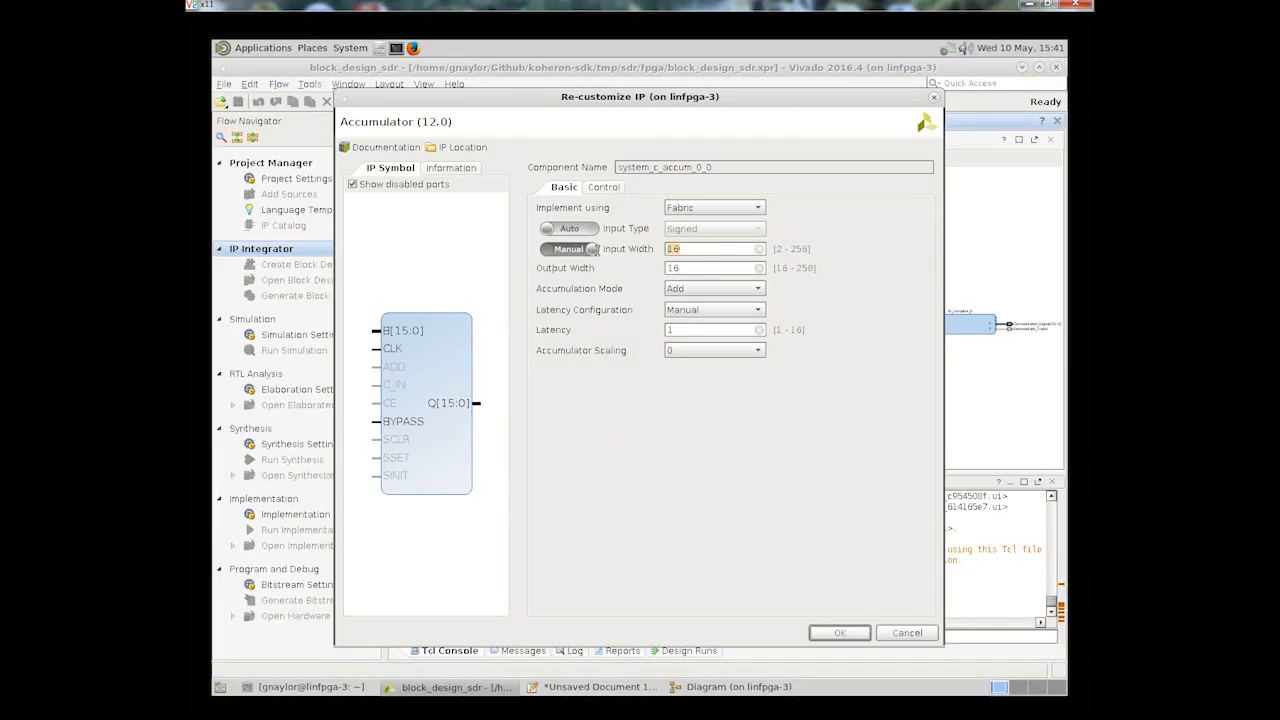
{"action": "type", "text": "32"}
{"action": "left_click", "coordinate": [693, 268]}
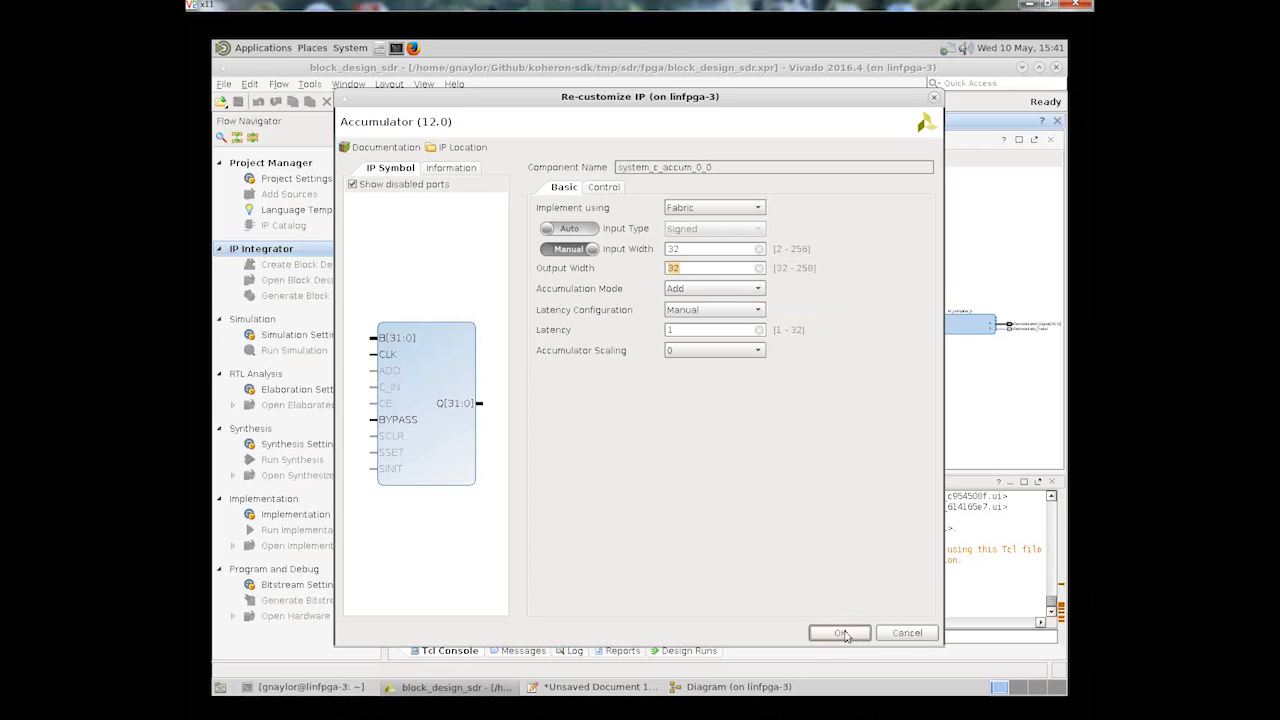
{"action": "left_click", "coordinate": [840, 633]}
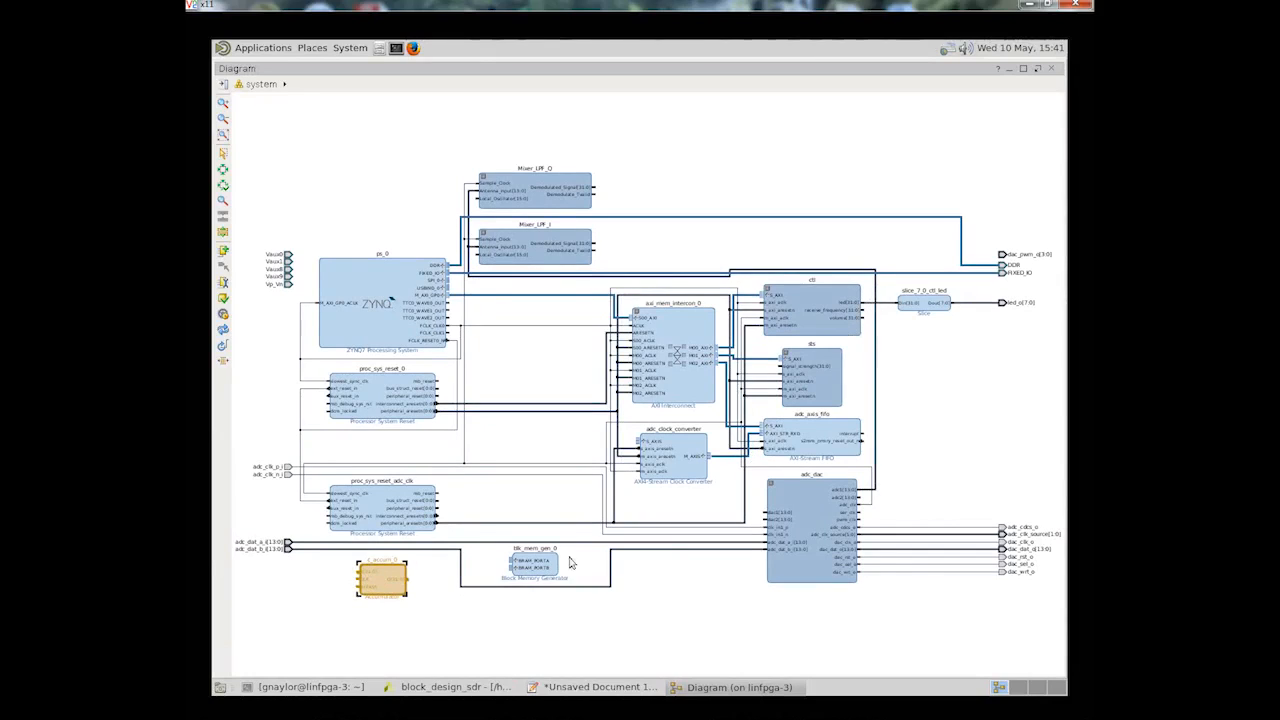
Step: Move the Block Memory Generator lower in the diagram and expand its BRAM_PORTA and BRAM_PORTB interfaces into individual pins
{"action": "left_click_drag", "start_coordinate": [557, 563], "coordinate": [562, 616]}
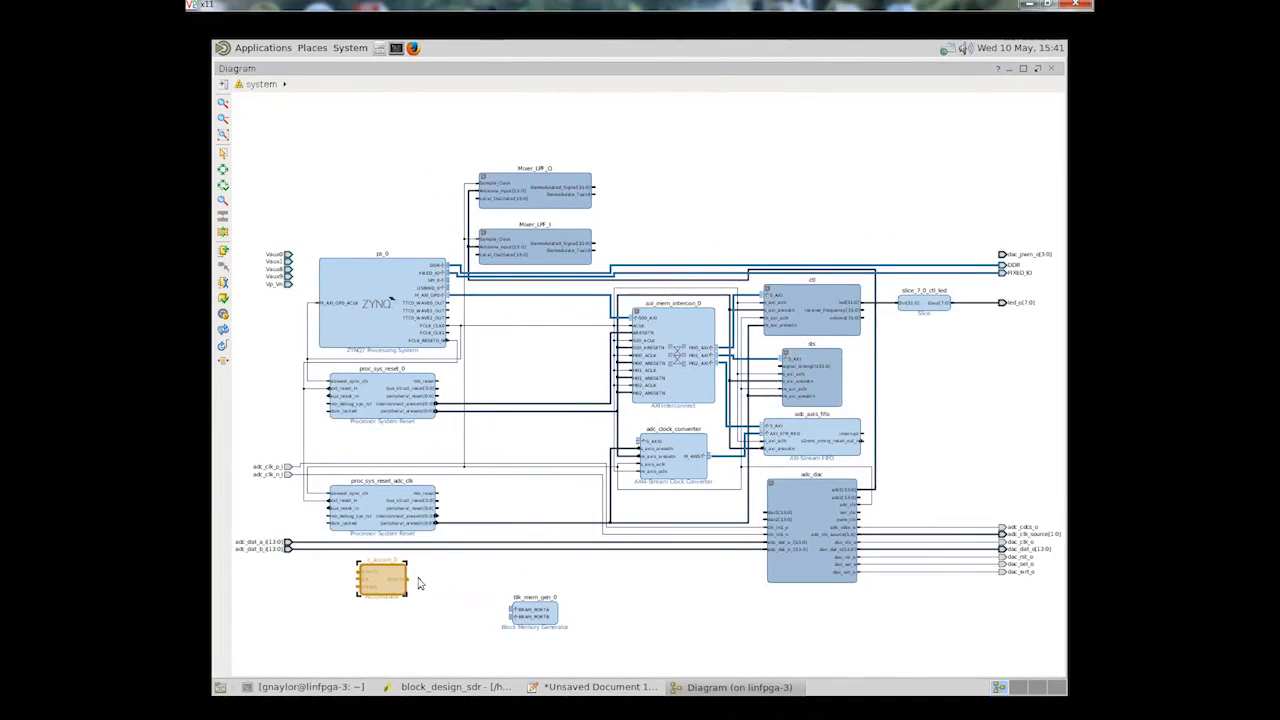
{"action": "left_click", "coordinate": [513, 609]}
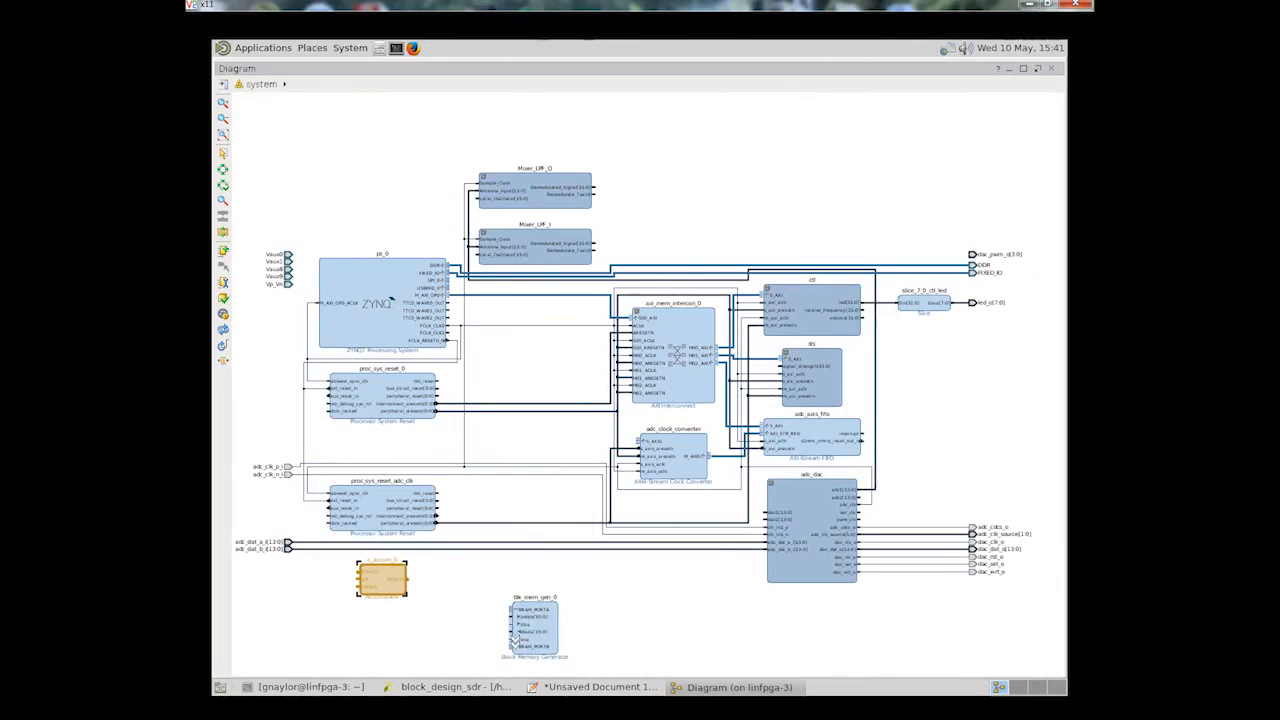
{"action": "left_click_drag", "start_coordinate": [556, 620], "coordinate": [571, 588]}
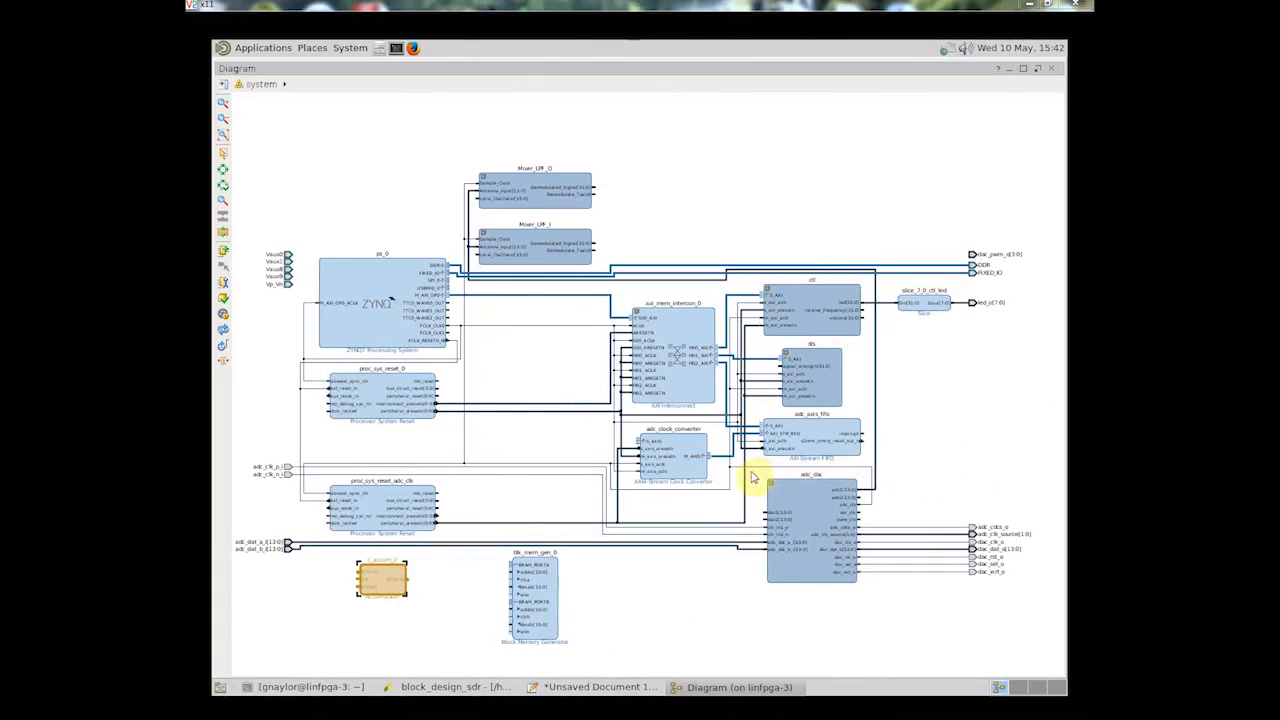
Step: Search the IP list for "slice", add a Slice below proc_sys_reset_adc_clk, and place the Accumulator between it and the Block Memory Generator
{"action": "left_click", "coordinate": [225, 253]}
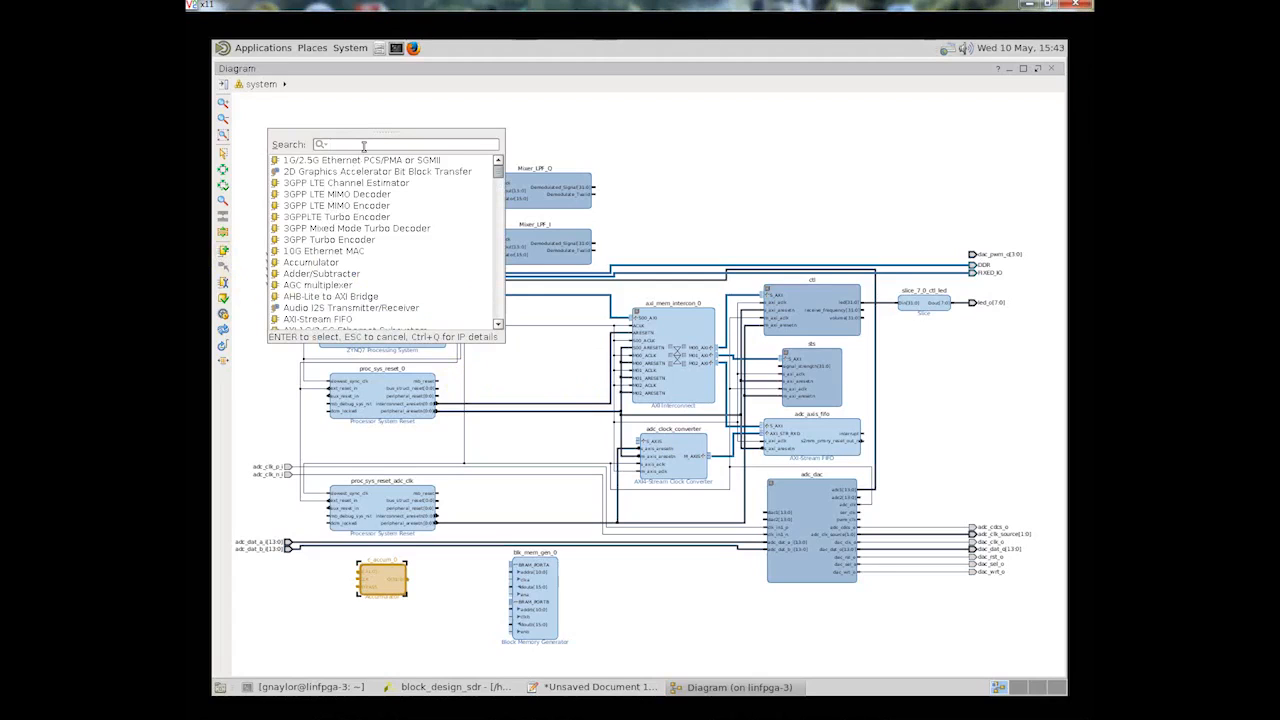
{"action": "type", "text": "slice"}
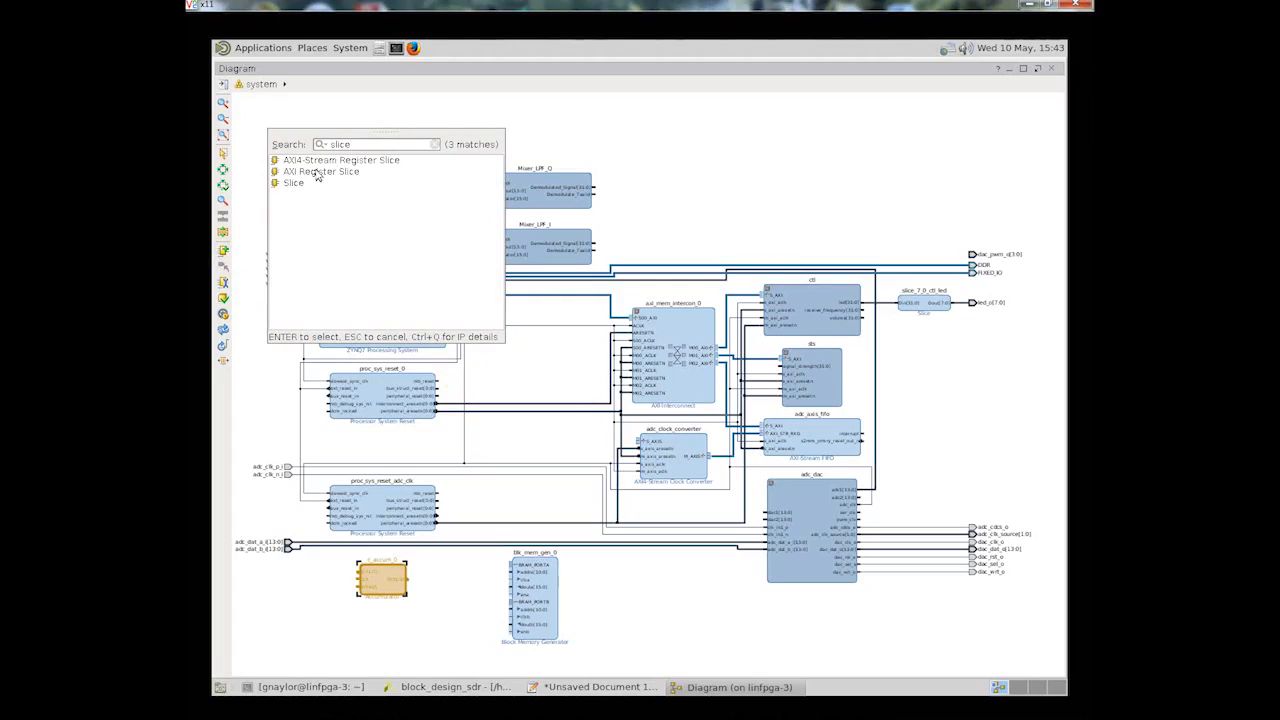
{"action": "left_click_drag", "start_coordinate": [300, 187], "coordinate": [448, 568]}
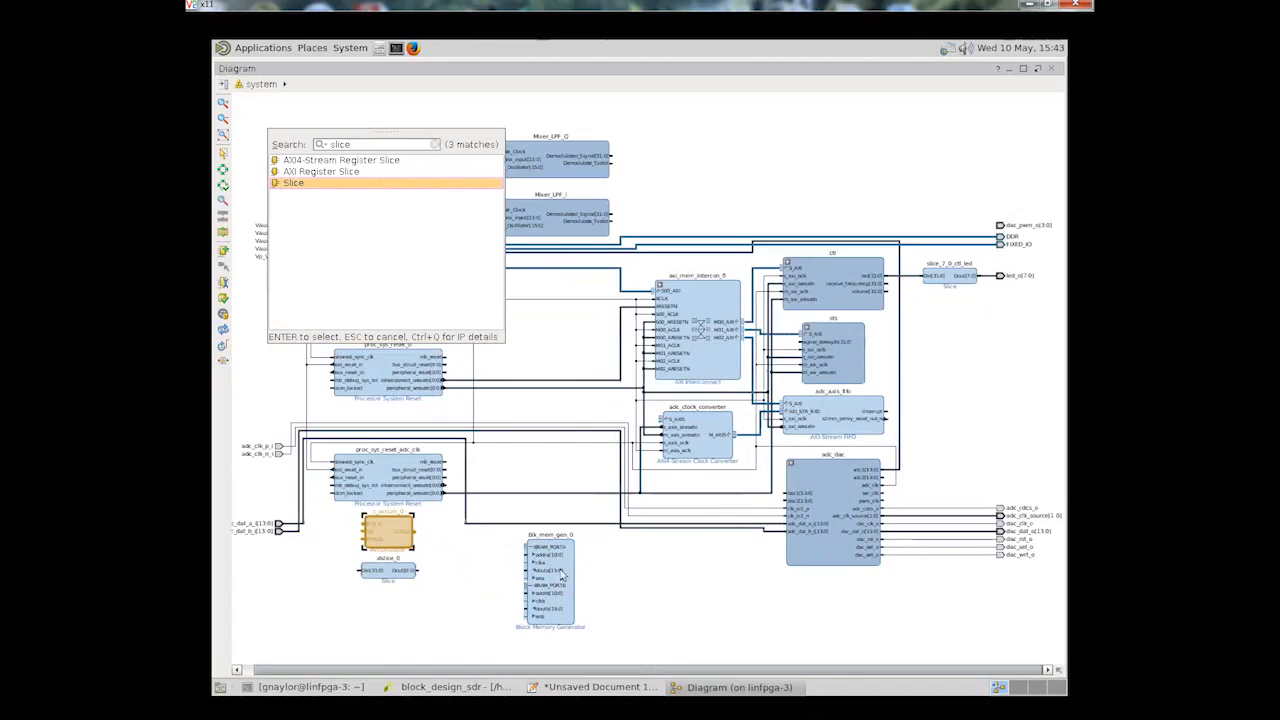
{"action": "left_click_drag", "start_coordinate": [399, 531], "coordinate": [480, 567]}
{"action": "double_click", "coordinate": [479, 564]}
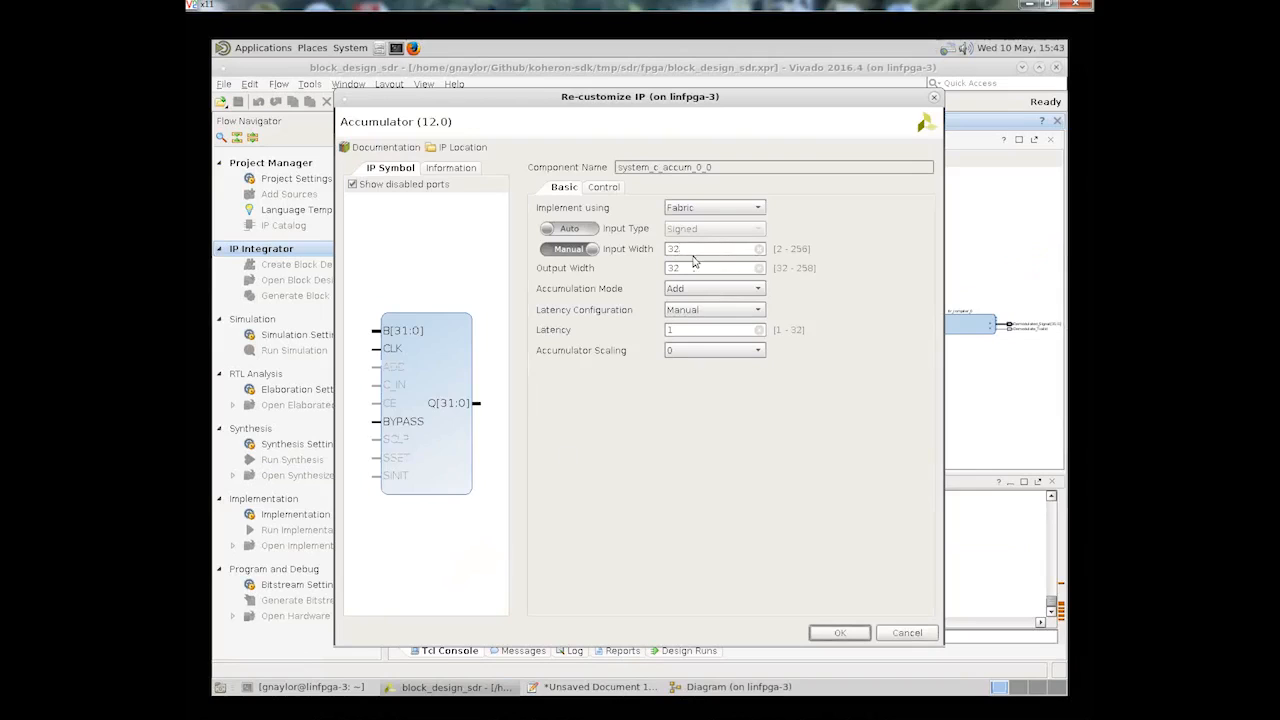
{"action": "left_click", "coordinate": [898, 633]}
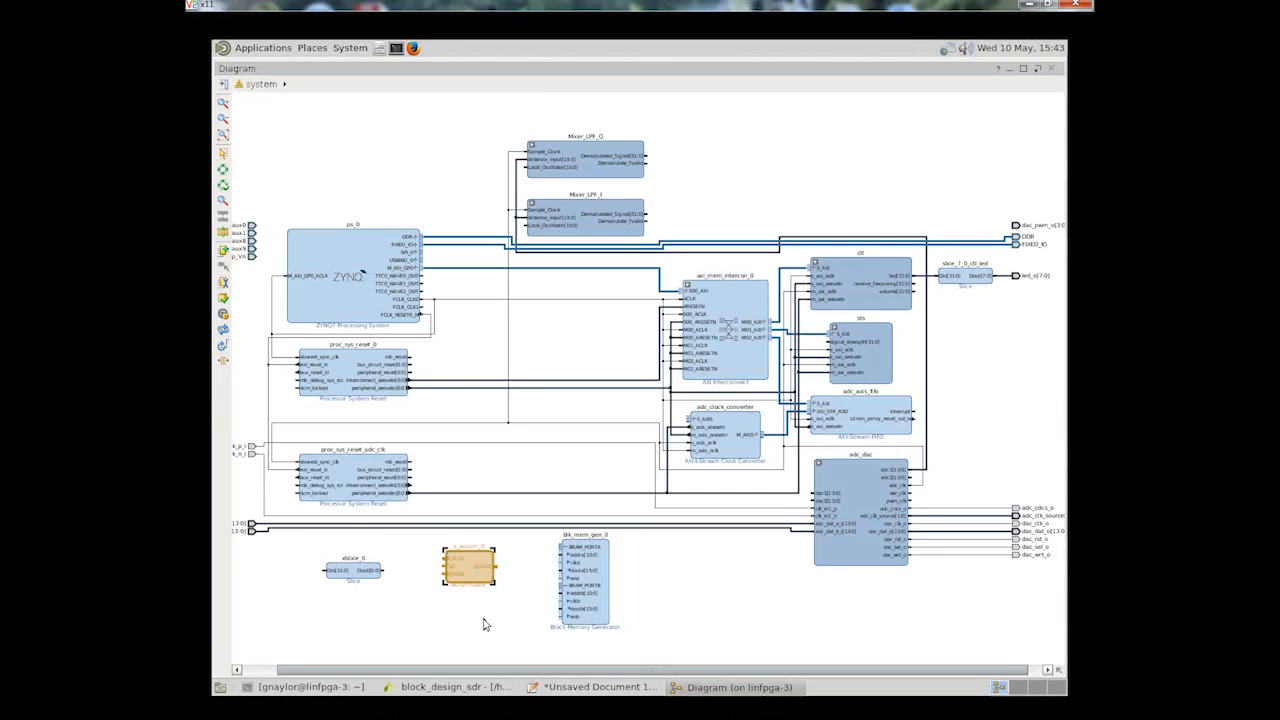
Step: Customize the new Slice with Din From 31 and Din Down To 21, and connect the Accumulator's Q output to its Din
{"action": "left_click", "coordinate": [350, 575]}
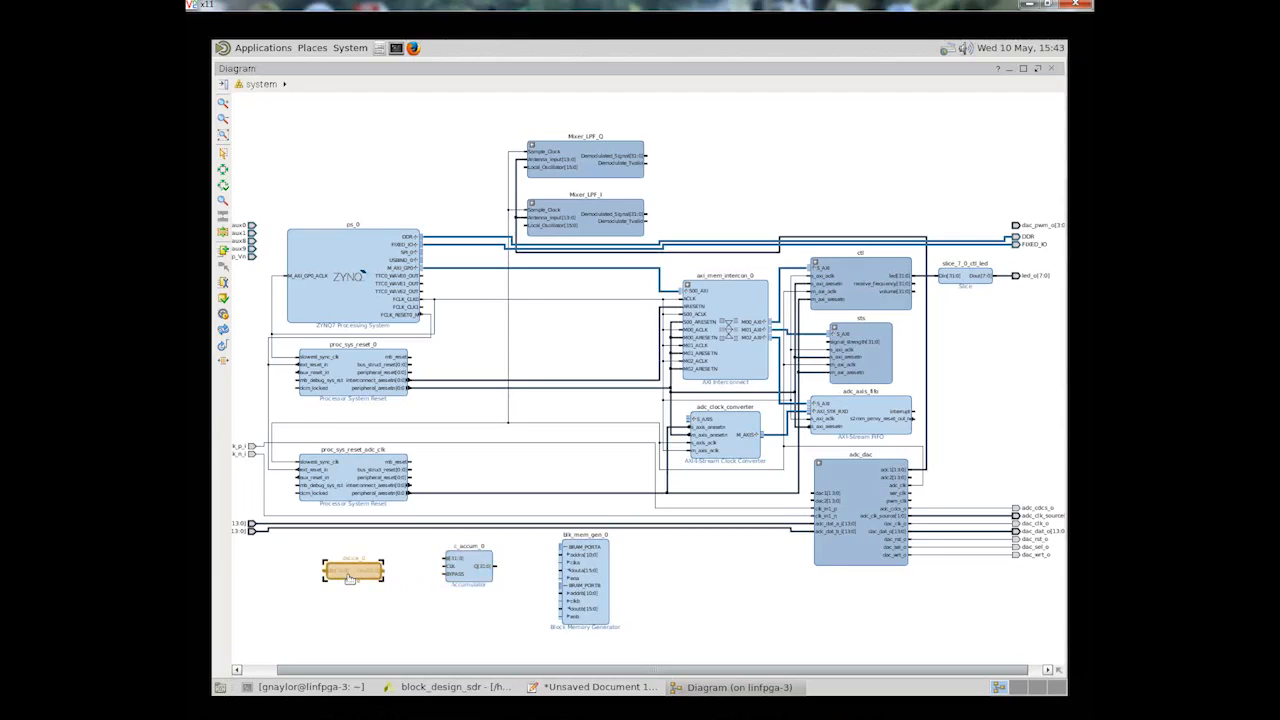
{"action": "double_click", "coordinate": [350, 575]}
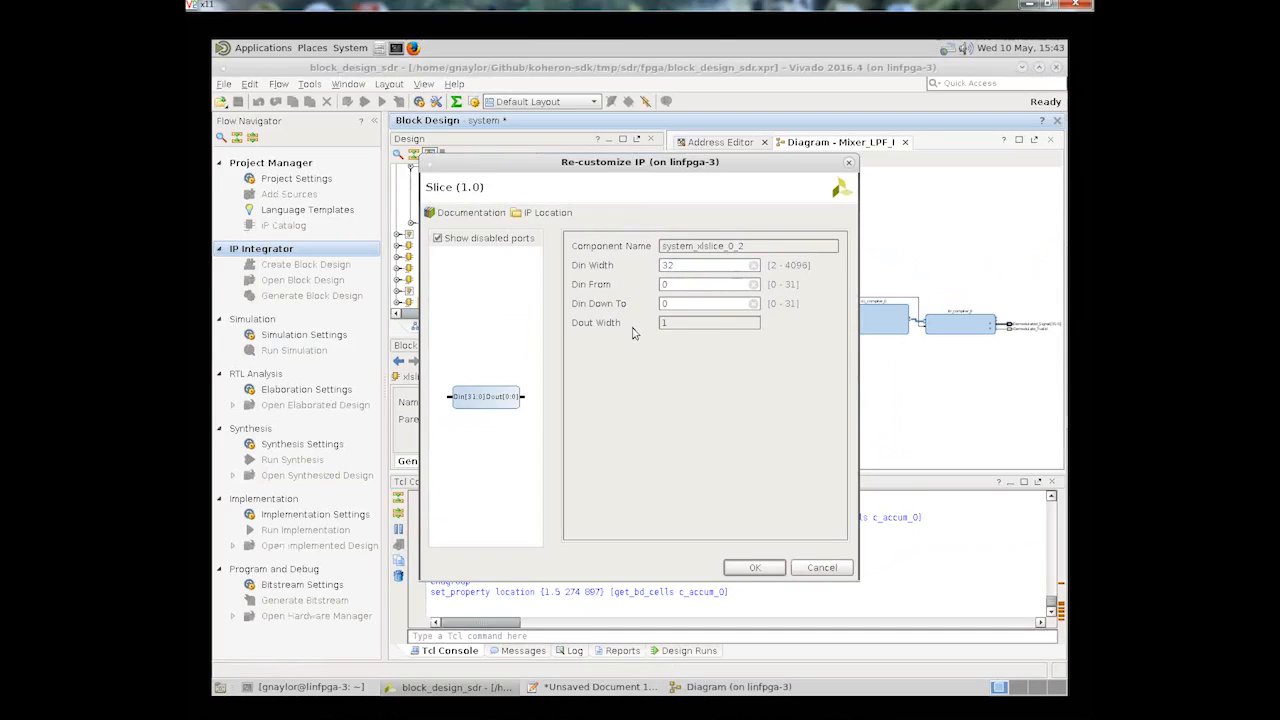
{"action": "left_click", "coordinate": [659, 284]}
{"action": "type", "text": "31"}
{"action": "left_click", "coordinate": [675, 303]}
{"action": "left_click_drag", "start_coordinate": [675, 303], "coordinate": [661, 303]}
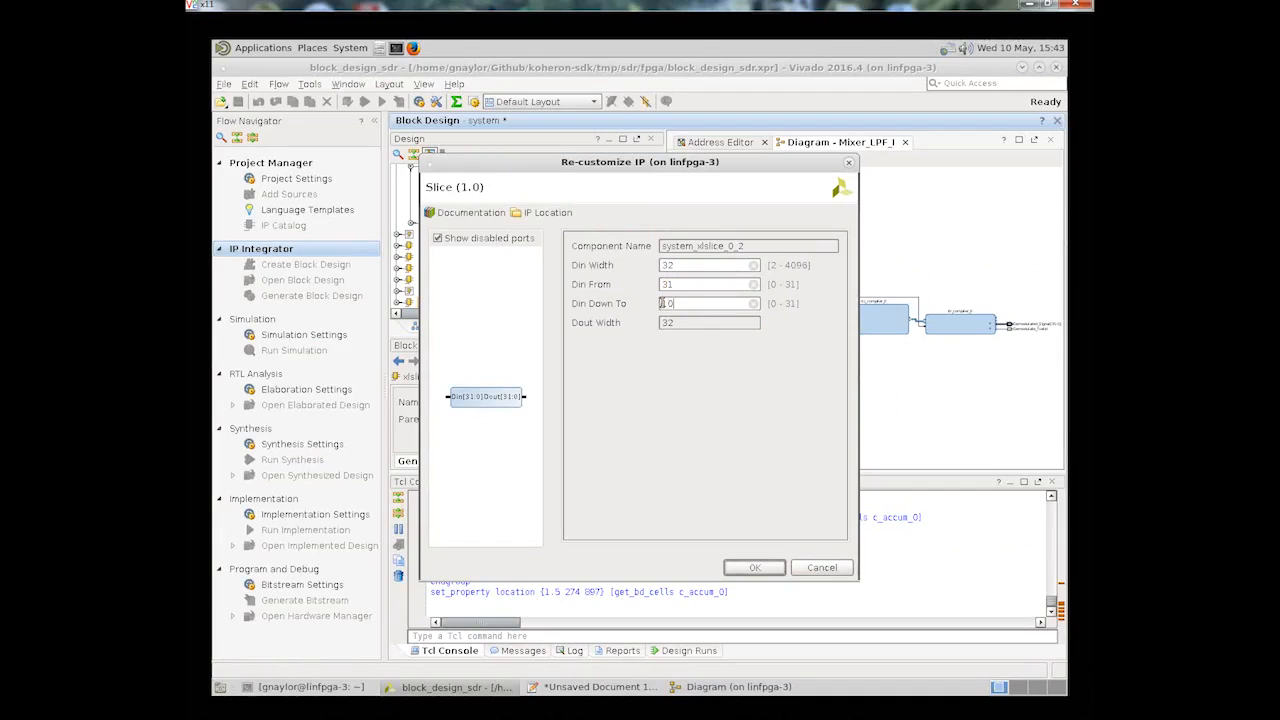
{"action": "left_click", "coordinate": [677, 327]}
{"action": "left_click_drag", "start_coordinate": [674, 303], "coordinate": [667, 303]}
{"action": "type", "text": "21"}
{"action": "left_click", "coordinate": [768, 567]}
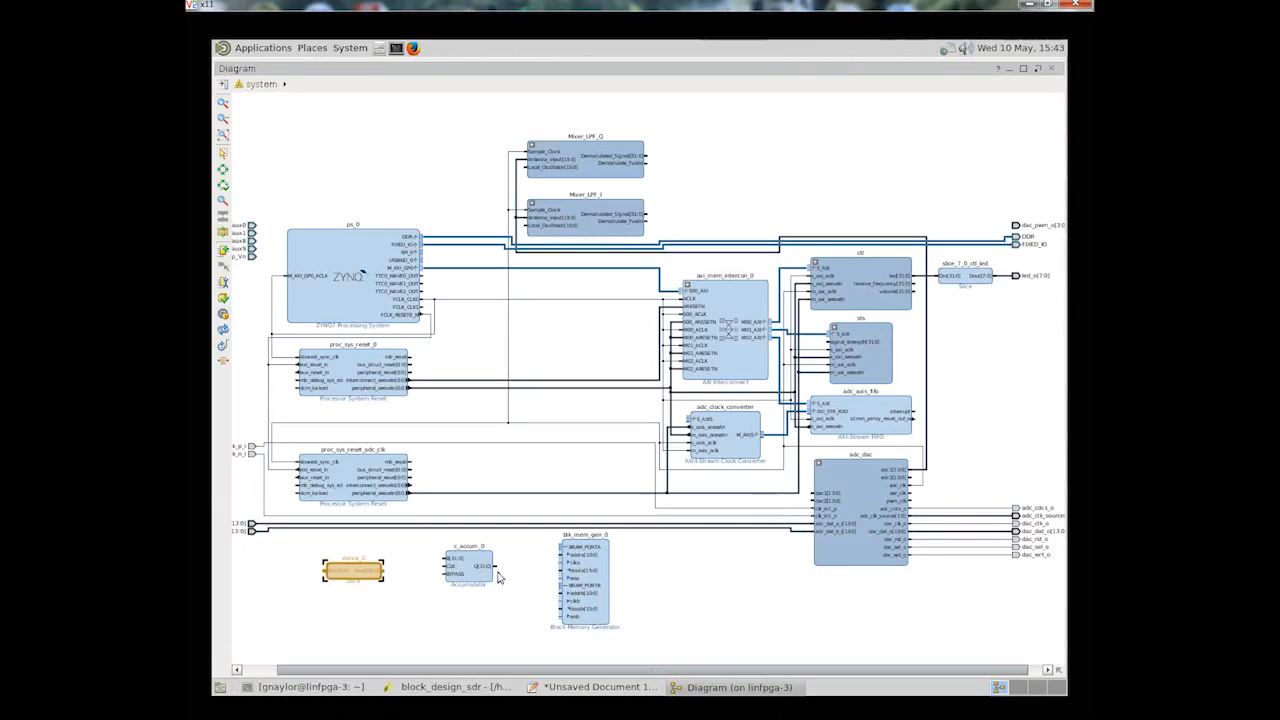
{"action": "mouse_move", "coordinate": [497, 566]}
{"action": "left_mouse_down"}
{"action": "mouse_move", "coordinate": [505, 575]}
{"action": "mouse_move", "coordinate": [328, 570]}
{"action": "mouse_move", "coordinate": [555, 561]}
{"action": "mouse_move", "coordinate": [577, 548]}
{"action": "mouse_move", "coordinate": [403, 566]}
{"action": "mouse_move", "coordinate": [557, 597]}
{"action": "mouse_move", "coordinate": [429, 603]}
{"action": "mouse_move", "coordinate": [425, 617]}
{"action": "left_mouse_up"}
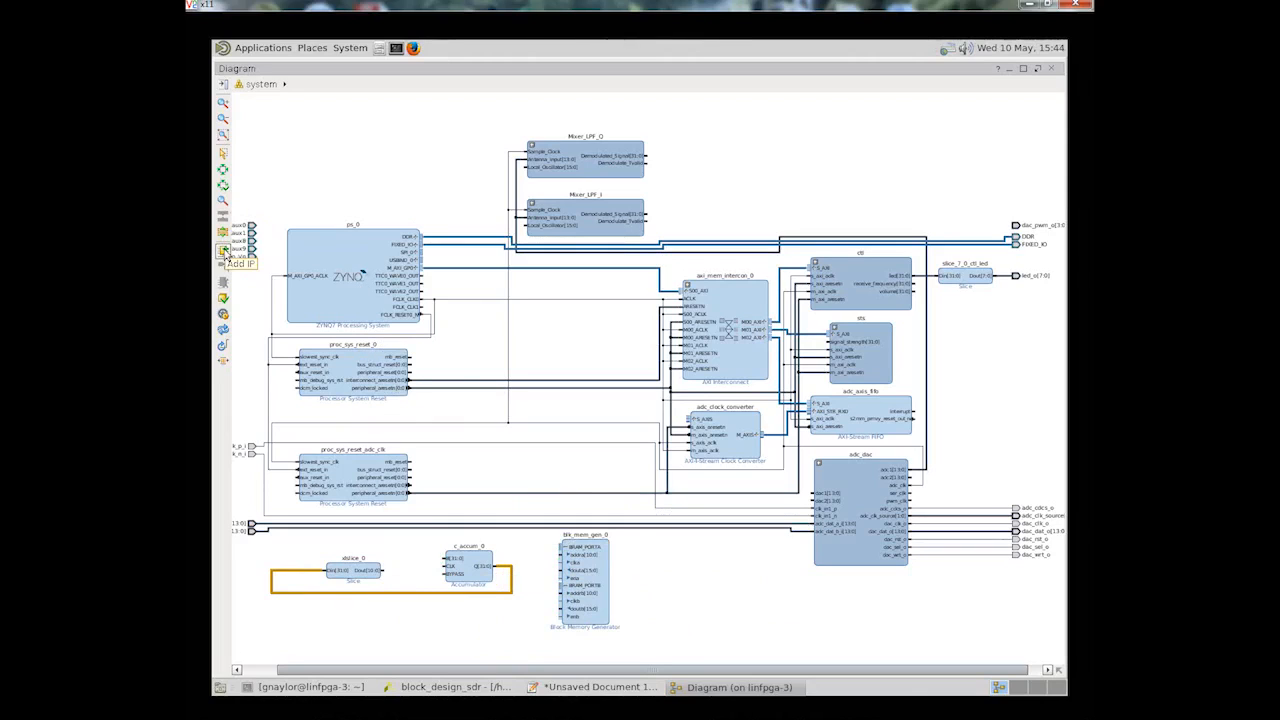
Step: Search the IP list for "add" and add an Adder/Subtracter below the Accumulator and Slice
{"action": "left_click", "coordinate": [224, 253]}
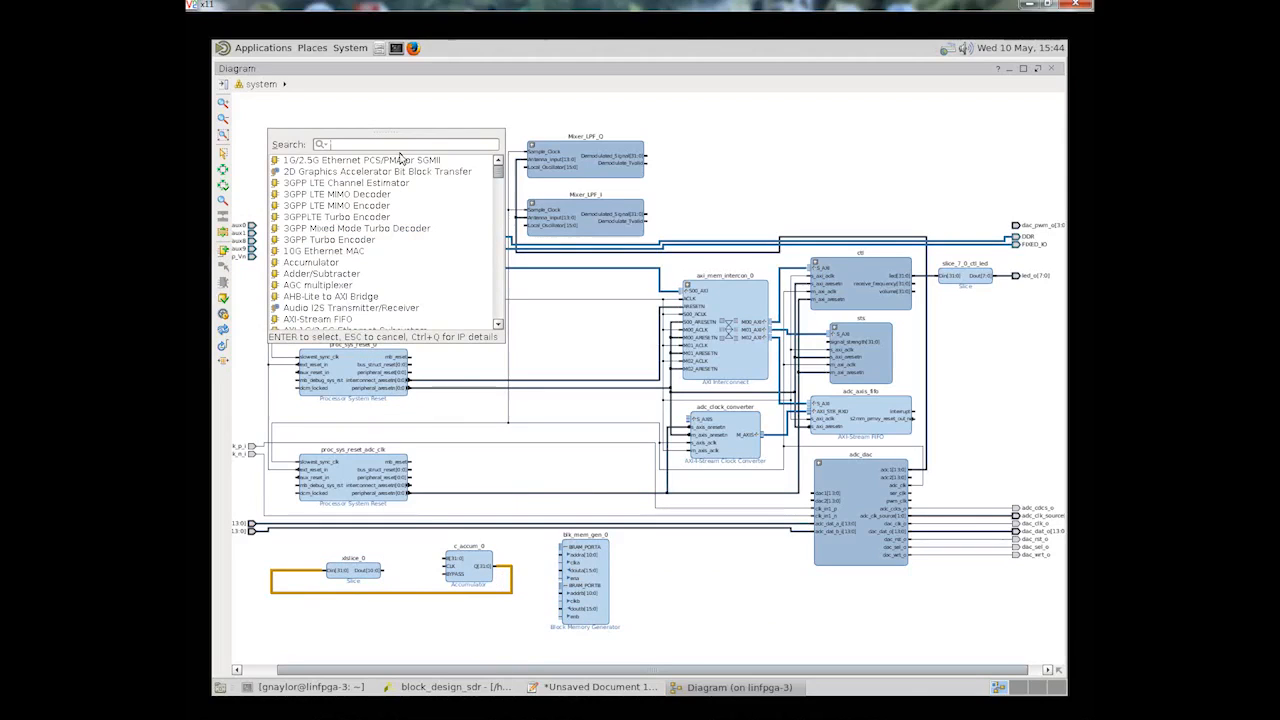
{"action": "type", "text": "add"}
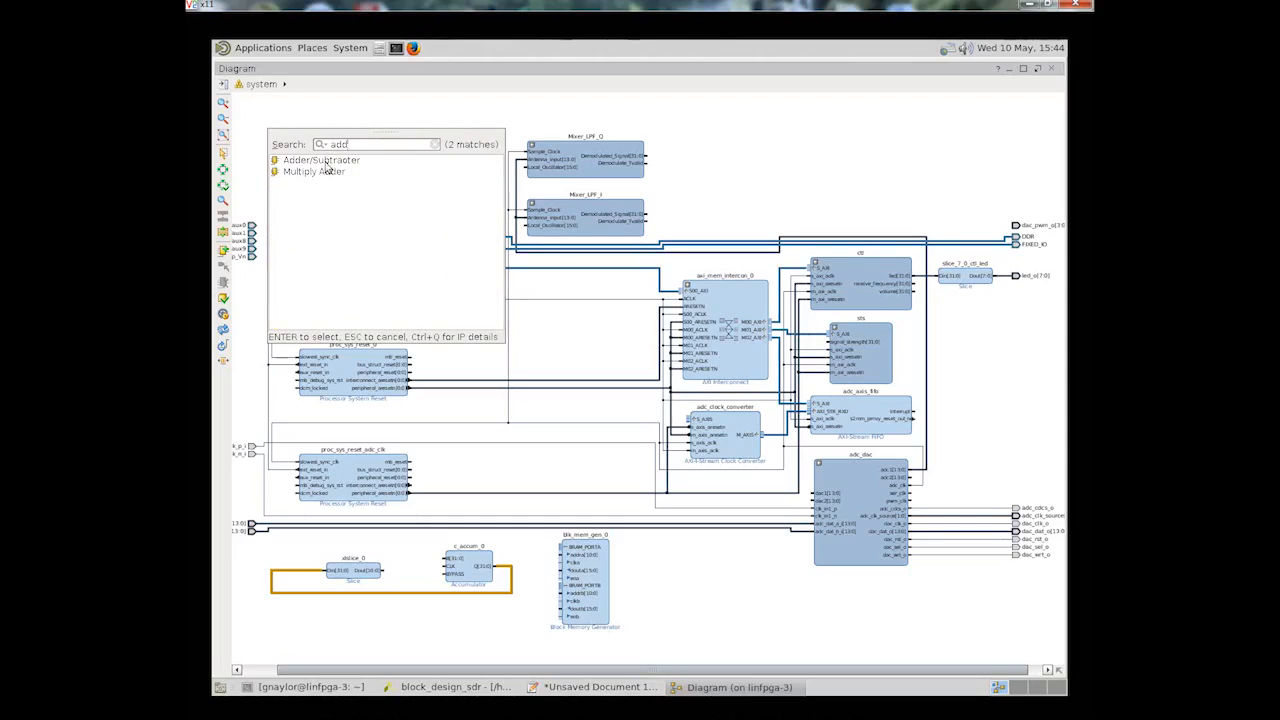
{"action": "left_click_drag", "start_coordinate": [329, 160], "coordinate": [438, 614]}
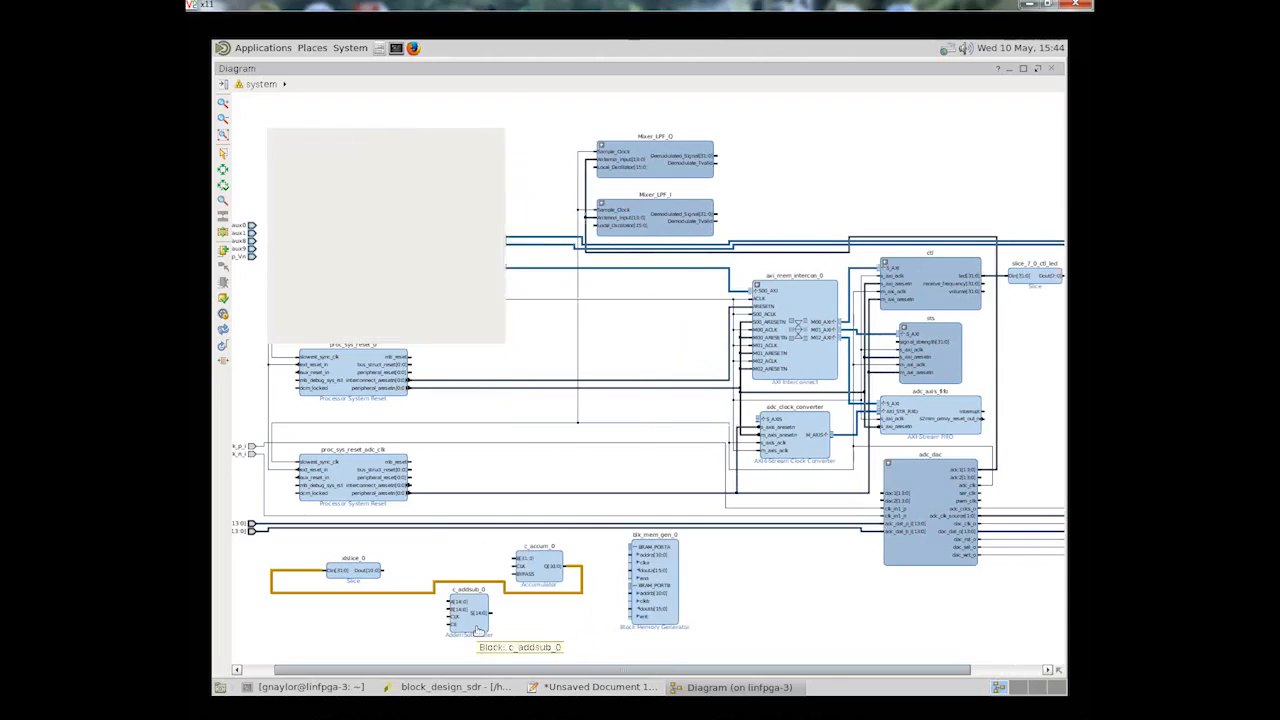
Step: Customize the Adder/Subtracter with a manual Unsigned A input 11 bits wide and an output width of 11
{"action": "double_click", "coordinate": [478, 628]}
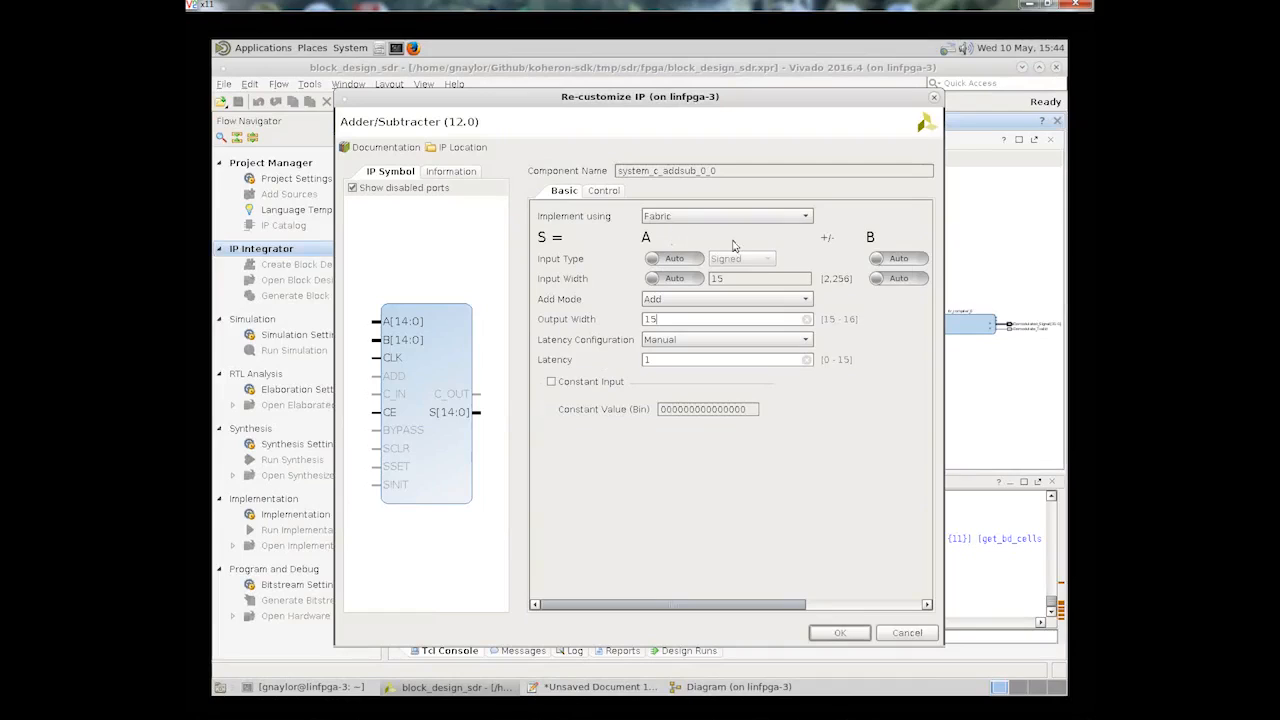
{"action": "left_click", "coordinate": [693, 259]}
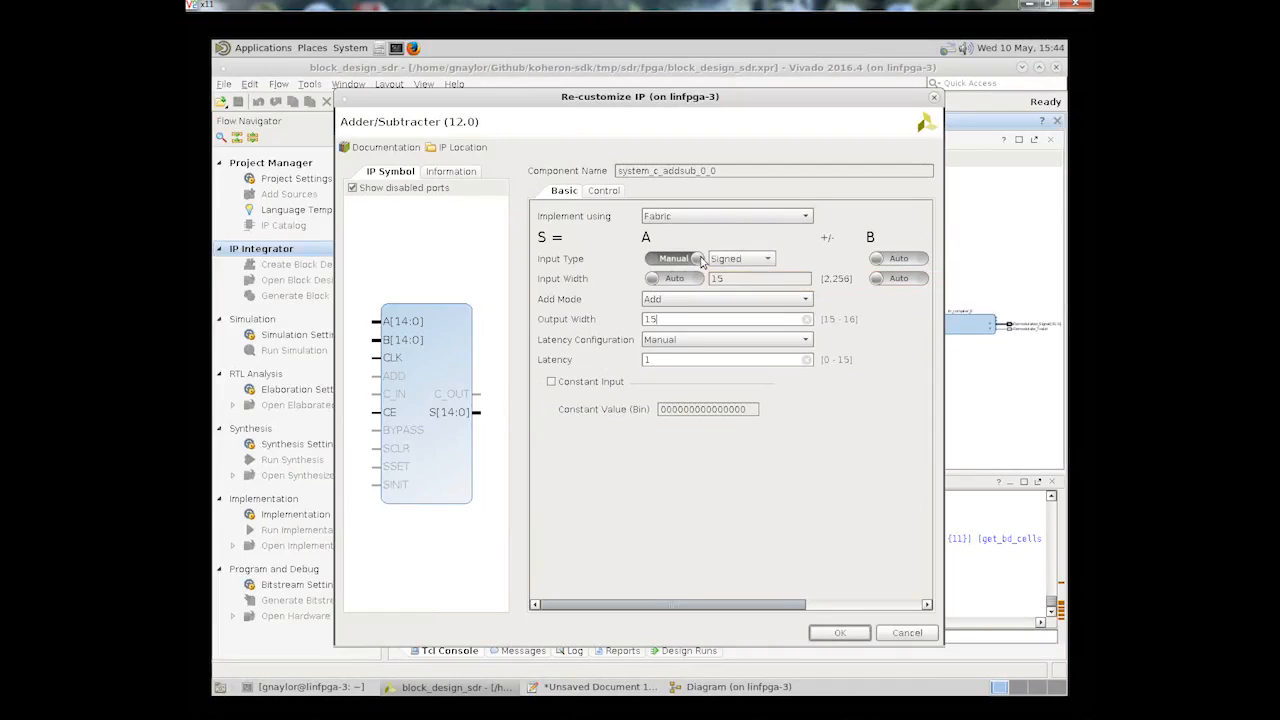
{"action": "left_click", "coordinate": [768, 259]}
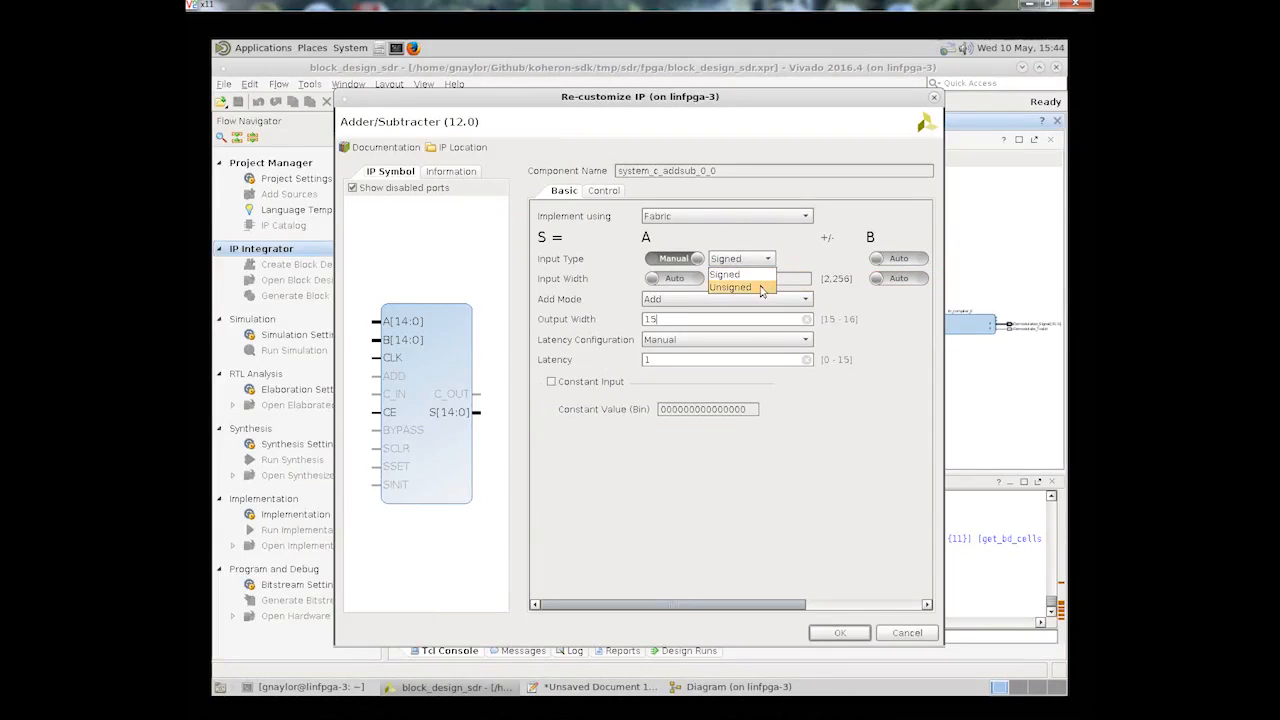
{"action": "left_click", "coordinate": [733, 287]}
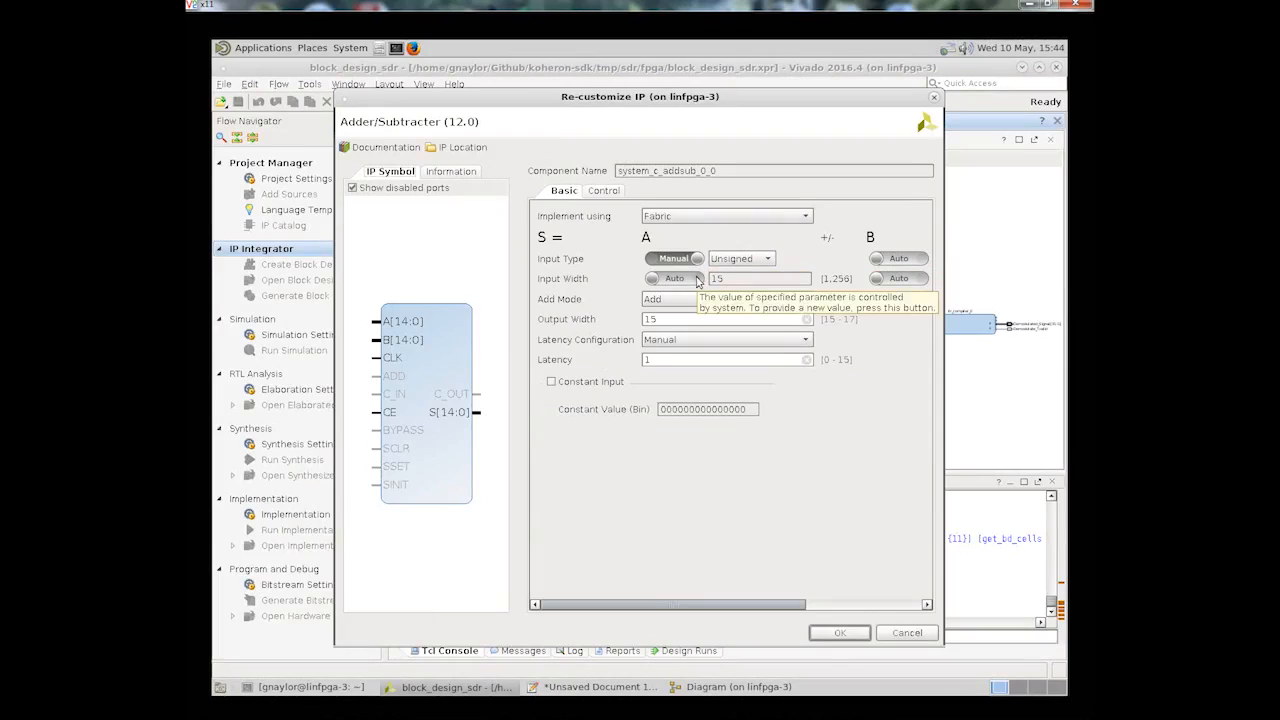
{"action": "left_click", "coordinate": [698, 279]}
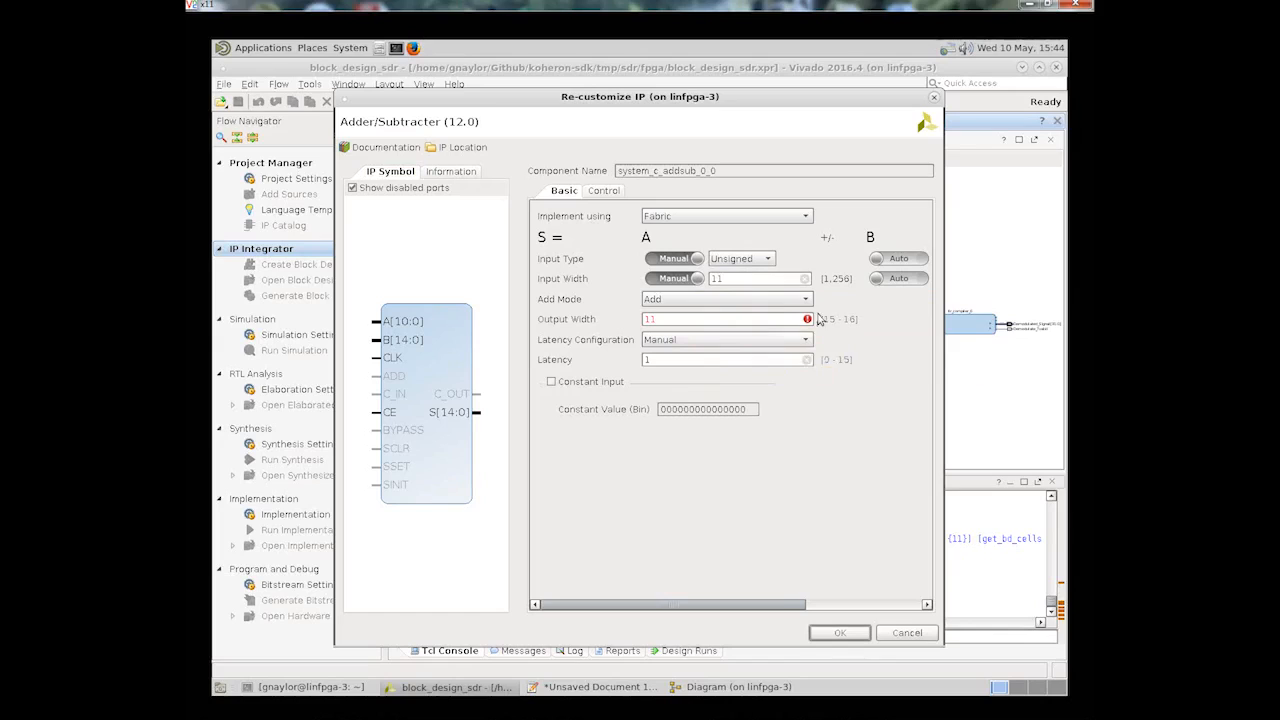
Step: Enable the Adder/Subtracter's constant input and set its binary constant to 01 followed by zeros
{"action": "left_click", "coordinate": [558, 384]}
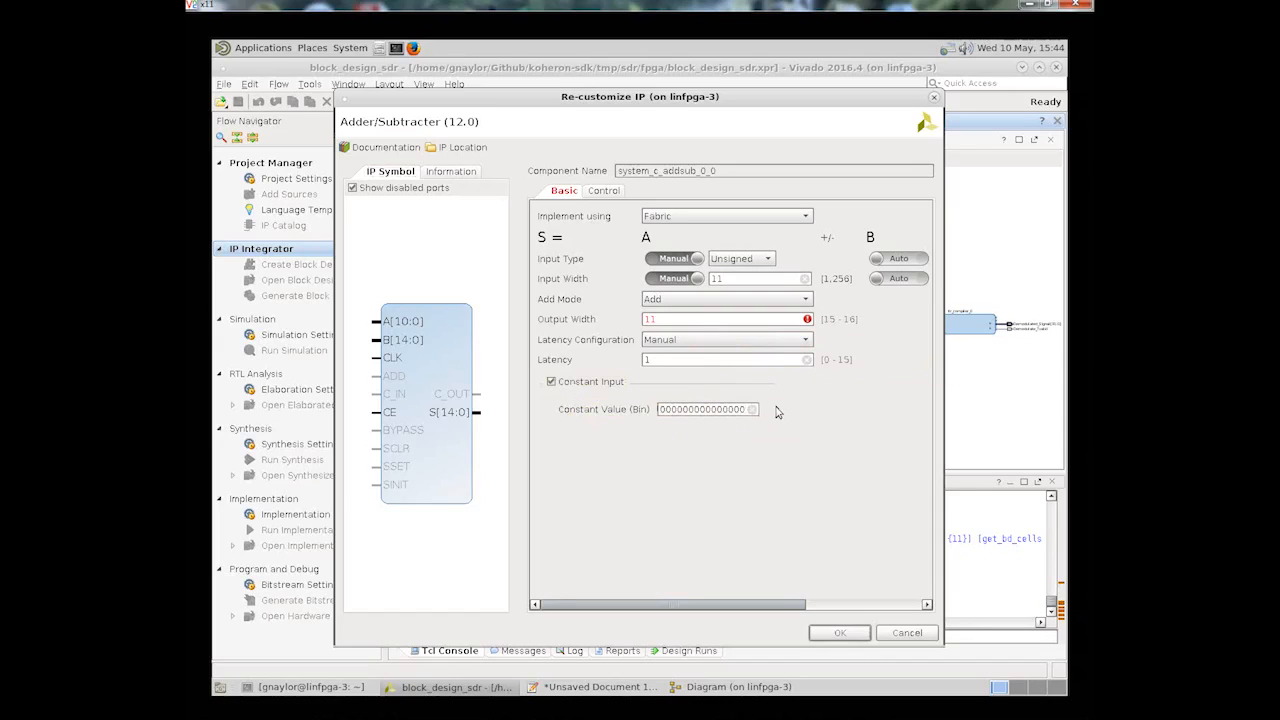
{"action": "key", "text": "Left"}
{"action": "key", "text": "Left"}
{"action": "key", "text": "Left"}
{"action": "key", "text": "Left"}
{"action": "key", "text": "Left"}
{"action": "key", "text": "Left"}
{"action": "key", "text": "Left"}
{"action": "key", "text": "Left"}
{"action": "key", "text": "Left"}
{"action": "key", "text": "Left"}
{"action": "key", "text": "Left"}
{"action": "key", "text": "Left"}
{"action": "key", "text": "Left"}
{"action": "key", "text": "Left"}
{"action": "key", "text": "Left"}
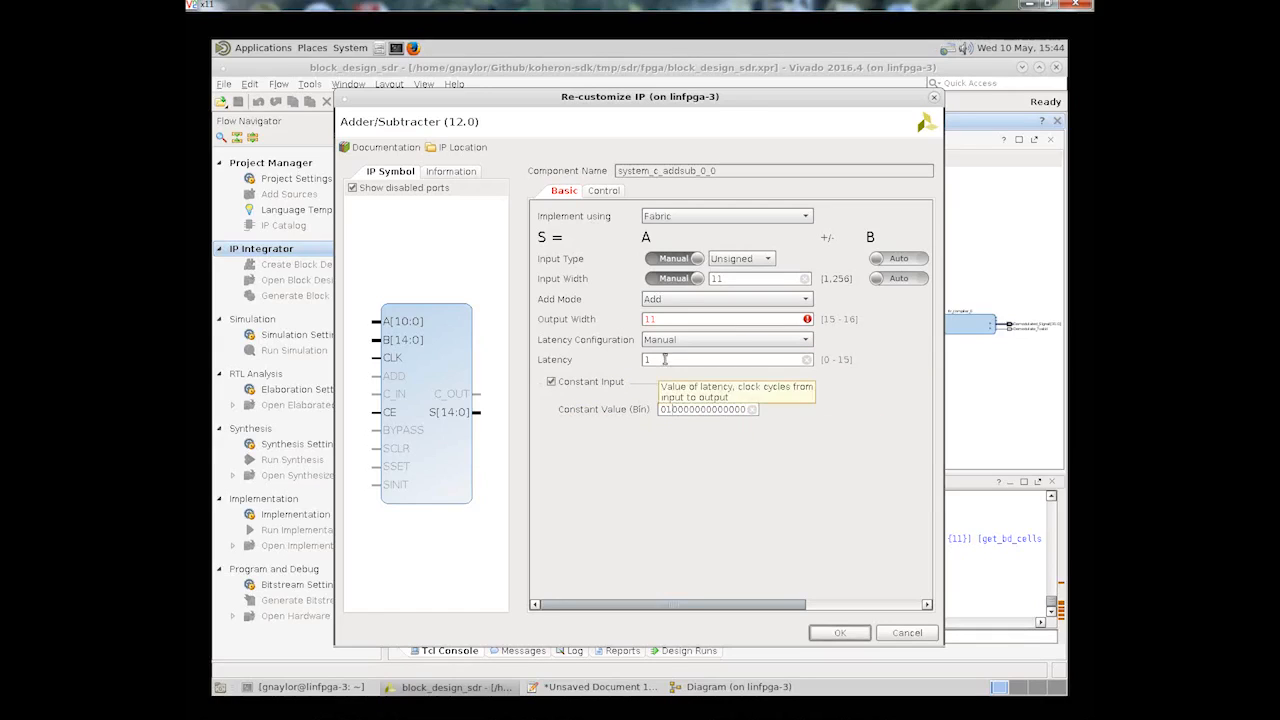
Step: Set the Adder/Subtracter's B input manually to Unsigned with a width of 11, and apply the customization
{"action": "left_click", "coordinate": [921, 279]}
{"action": "left_click", "coordinate": [920, 264]}
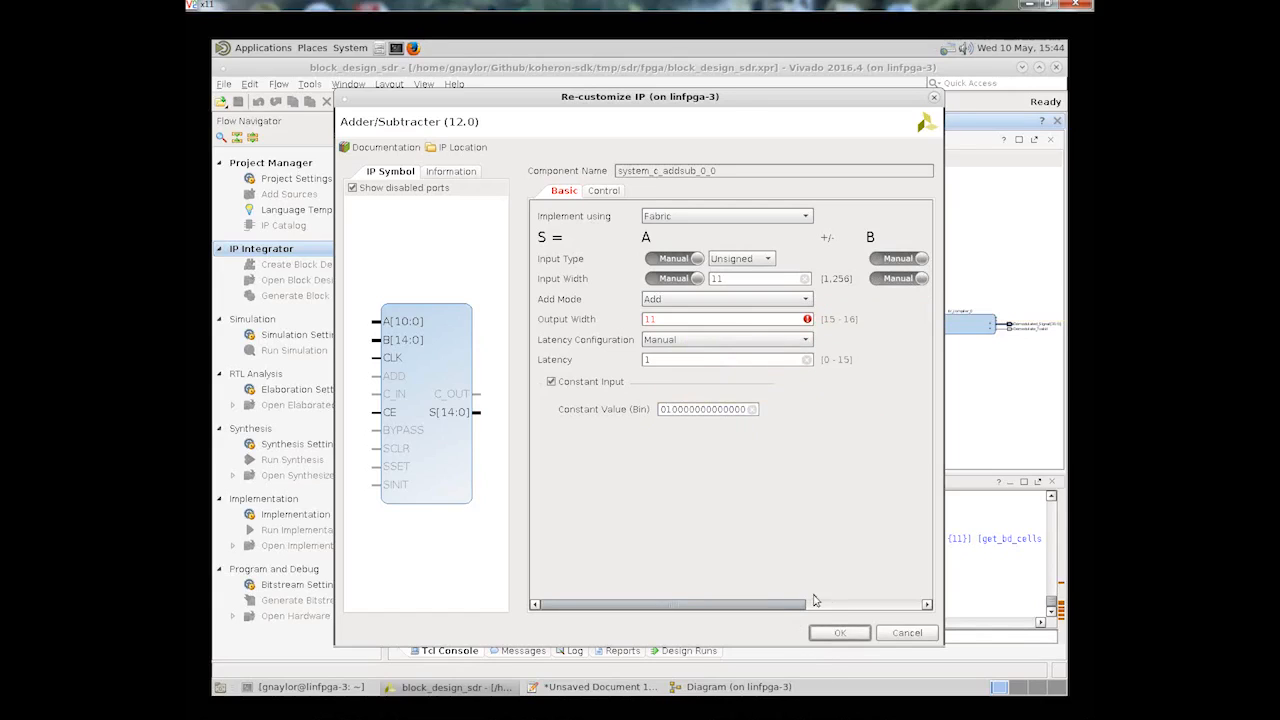
{"action": "left_click", "coordinate": [876, 608]}
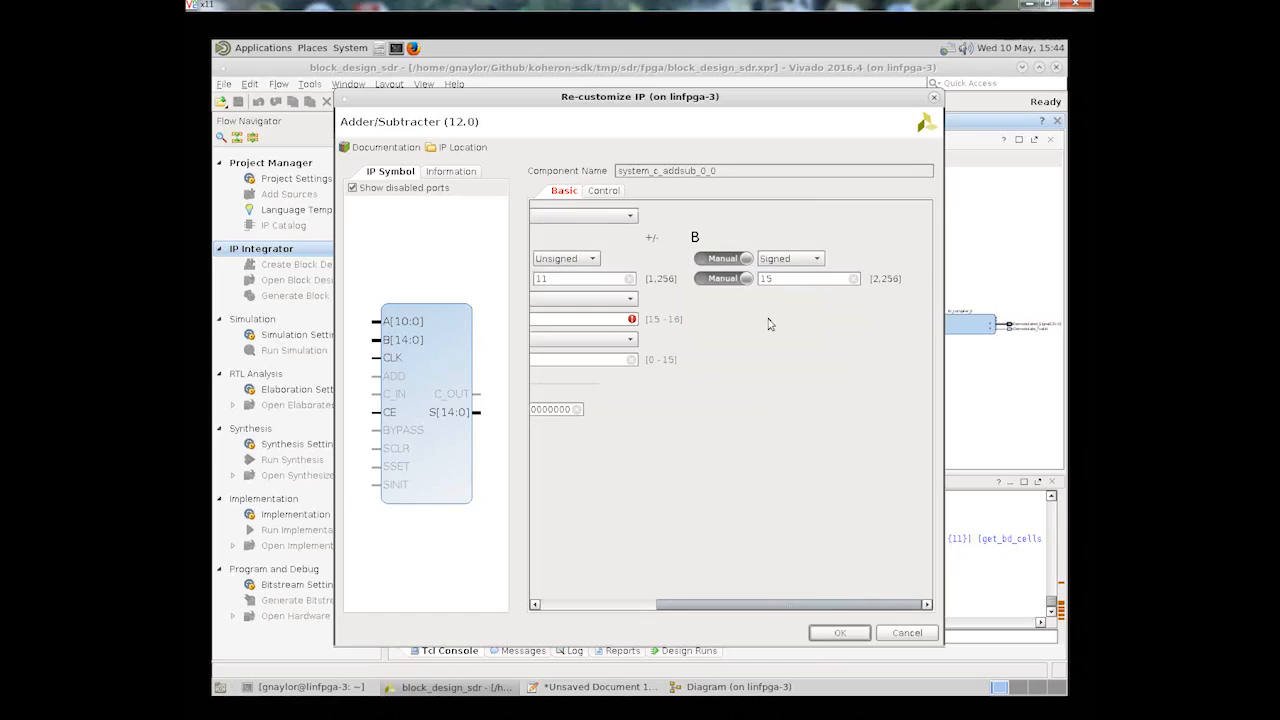
{"action": "key", "text": "BackSpace"}
{"action": "type", "text": "1"}
{"action": "left_click_drag", "start_coordinate": [806, 606], "coordinate": [749, 607]}
{"action": "left_click", "coordinate": [906, 258]}
{"action": "left_click", "coordinate": [878, 287]}
{"action": "left_click_drag", "start_coordinate": [776, 607], "coordinate": [716, 609]}
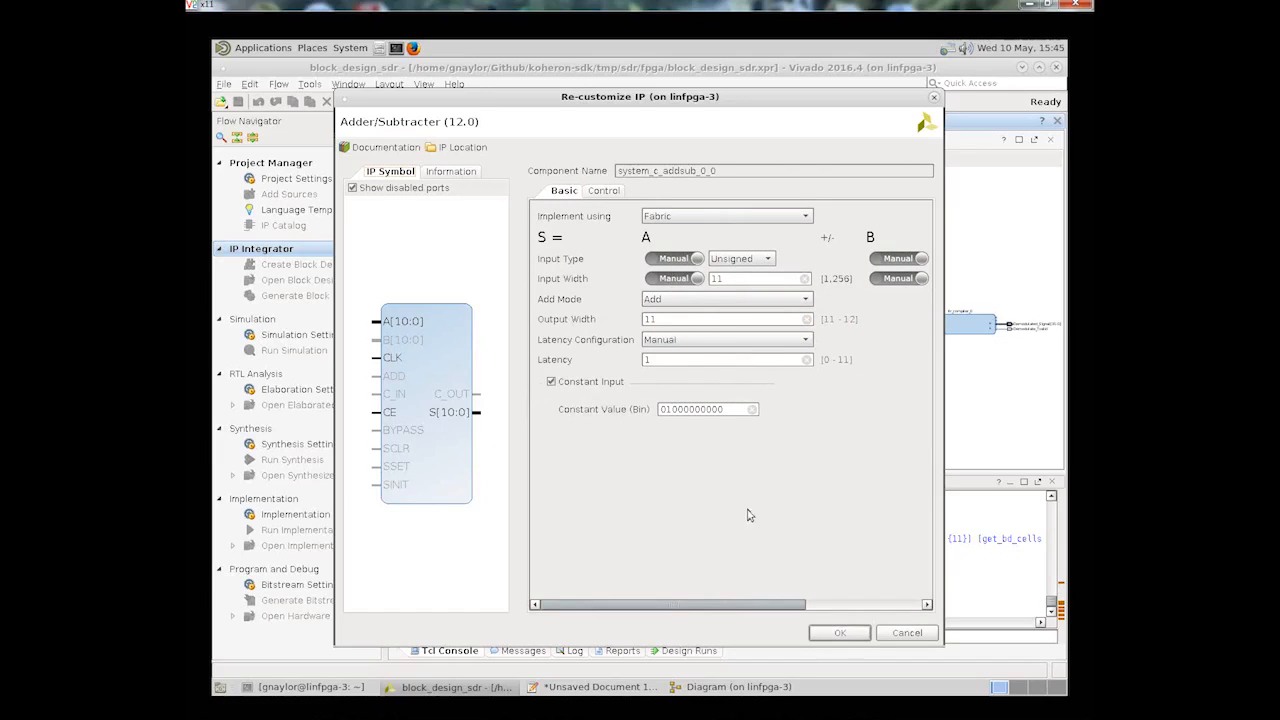
{"action": "left_click", "coordinate": [842, 633]}
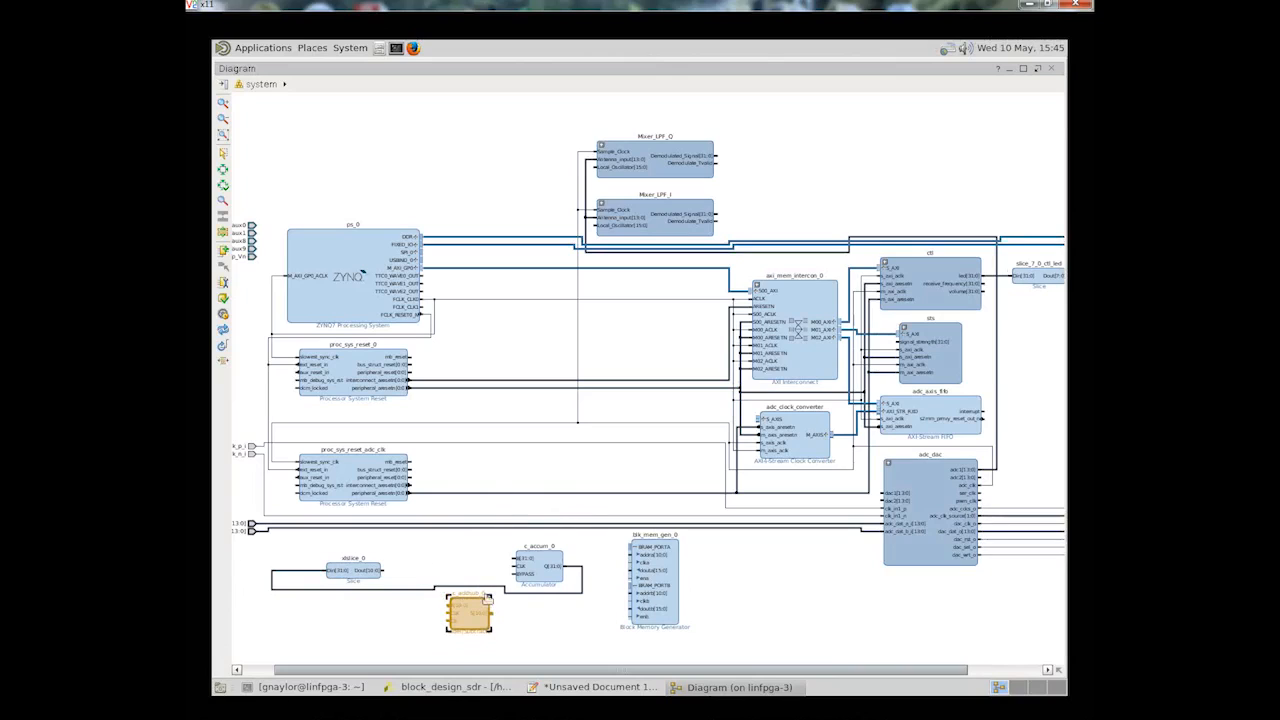
Step: Search for "delay", add a Delay 1 cycle block below the Adder/Subtracter, and connect the Slice's Dout to the adder's A input
{"action": "left_click", "coordinate": [224, 252]}
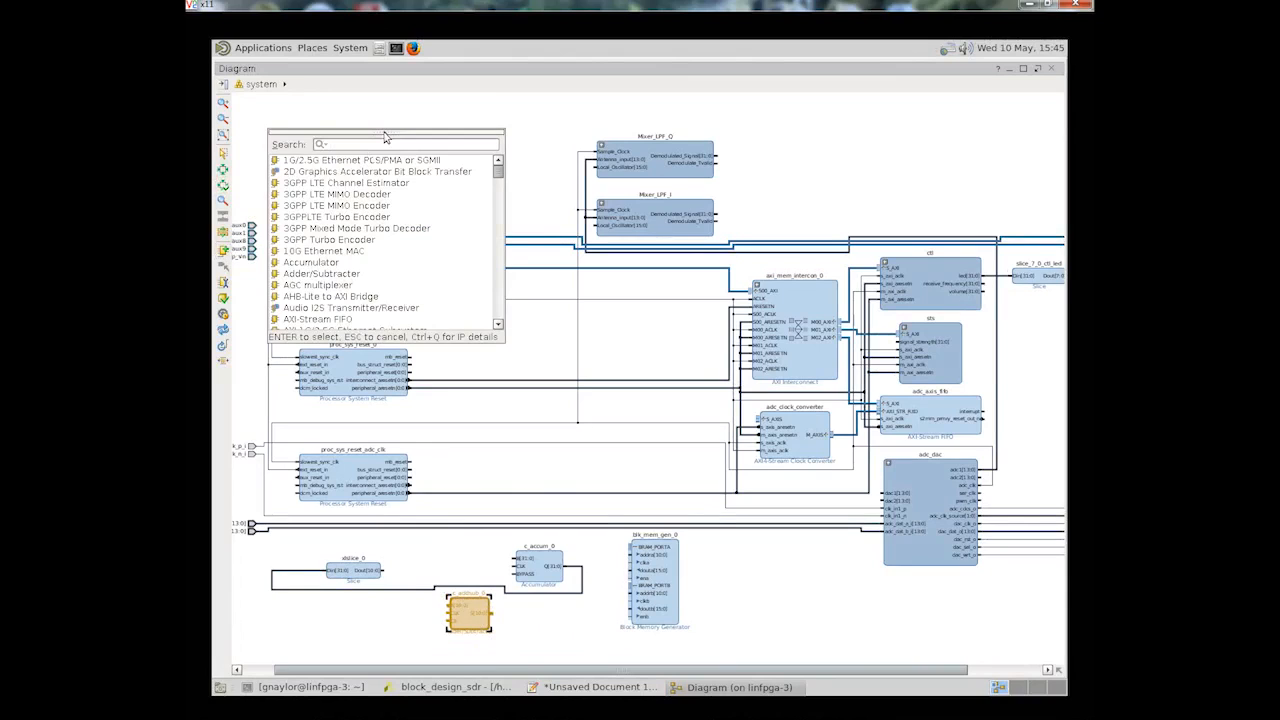
{"action": "type", "text": "delay"}
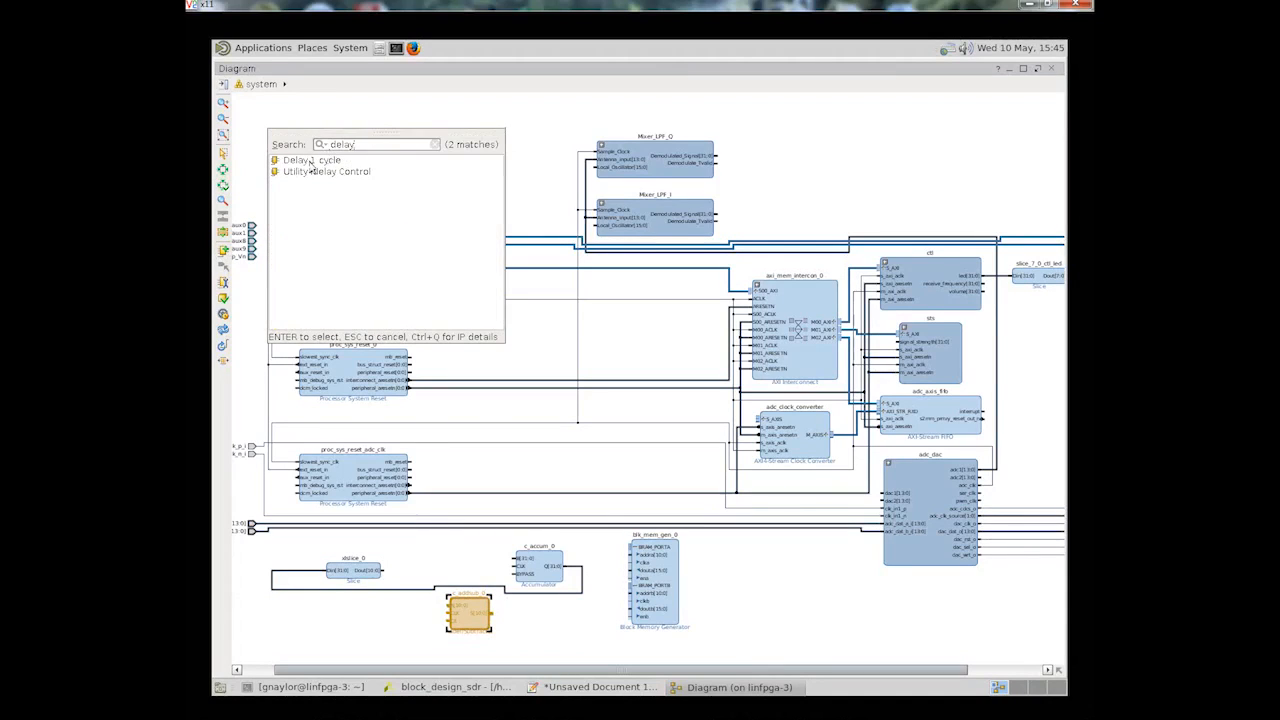
{"action": "left_click_drag", "start_coordinate": [302, 167], "coordinate": [463, 645]}
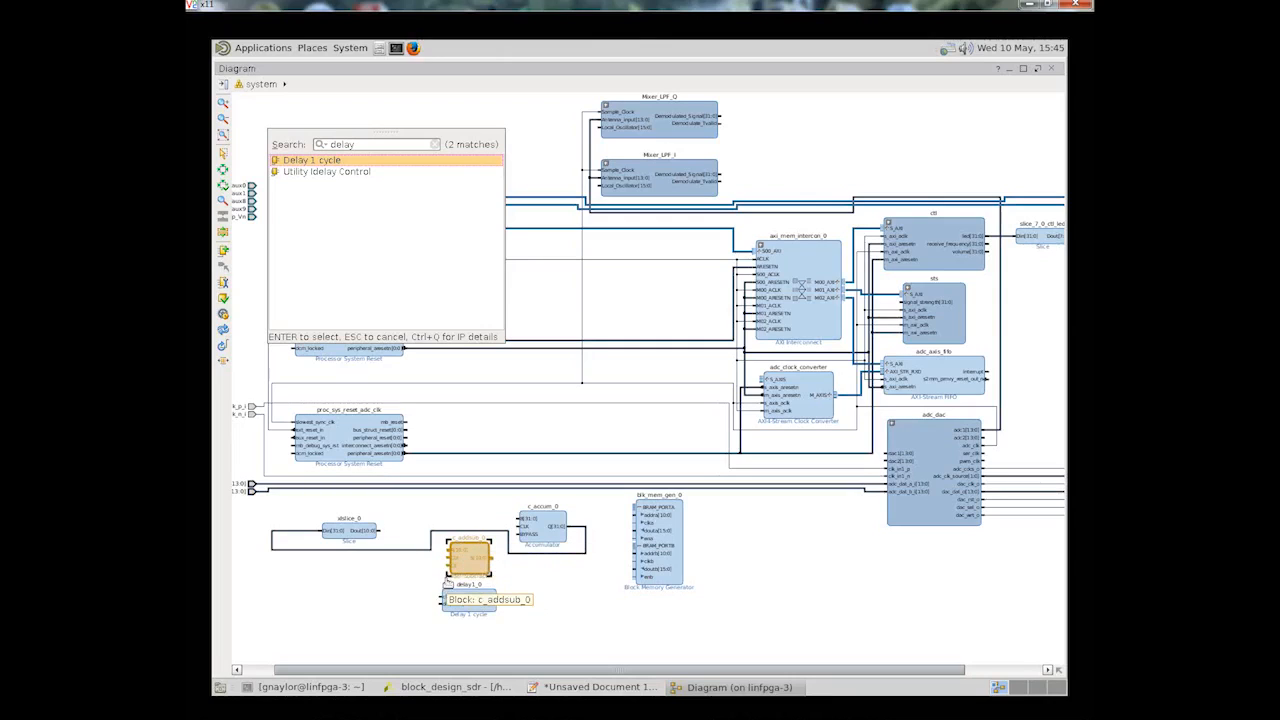
{"action": "left_click_drag", "start_coordinate": [328, 503], "coordinate": [593, 631]}
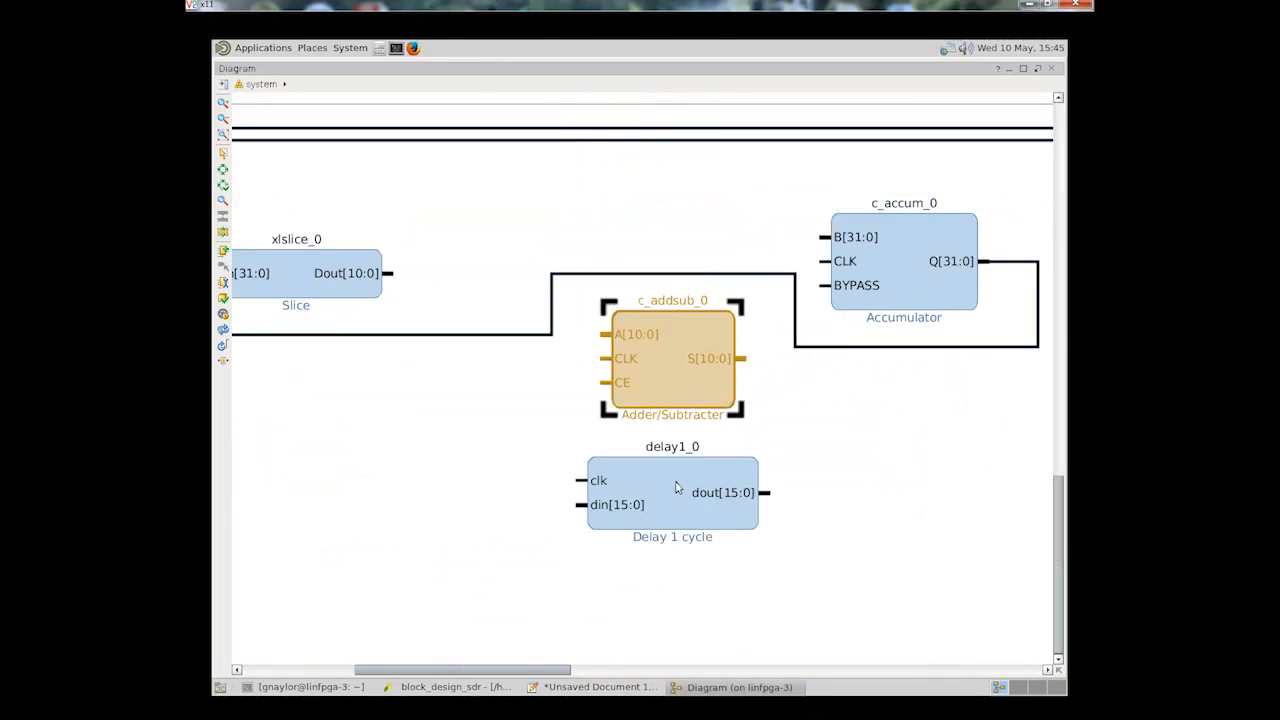
{"action": "left_click_drag", "start_coordinate": [398, 271], "coordinate": [612, 331]}
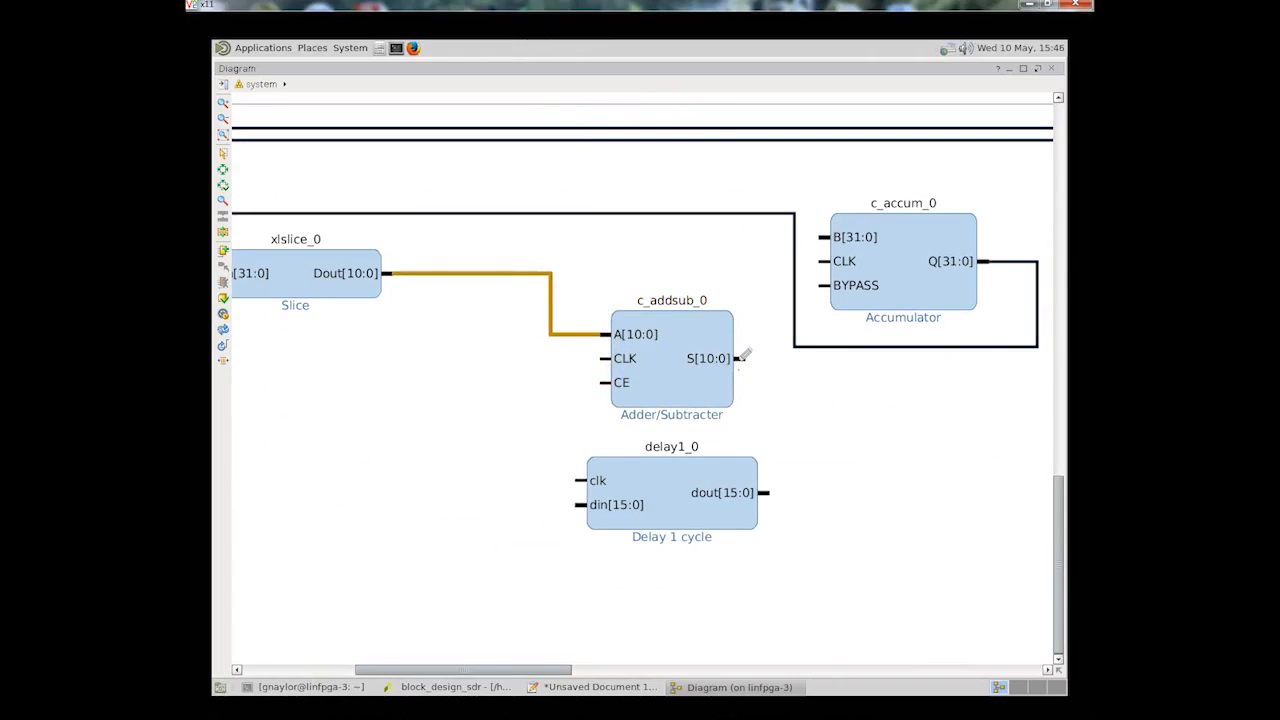
Step: Regenerate the diagram layout, then place the delay block below the Slice and the Block Memory Generator beyond the Adder/Subtracter
{"action": "left_click", "coordinate": [224, 331]}
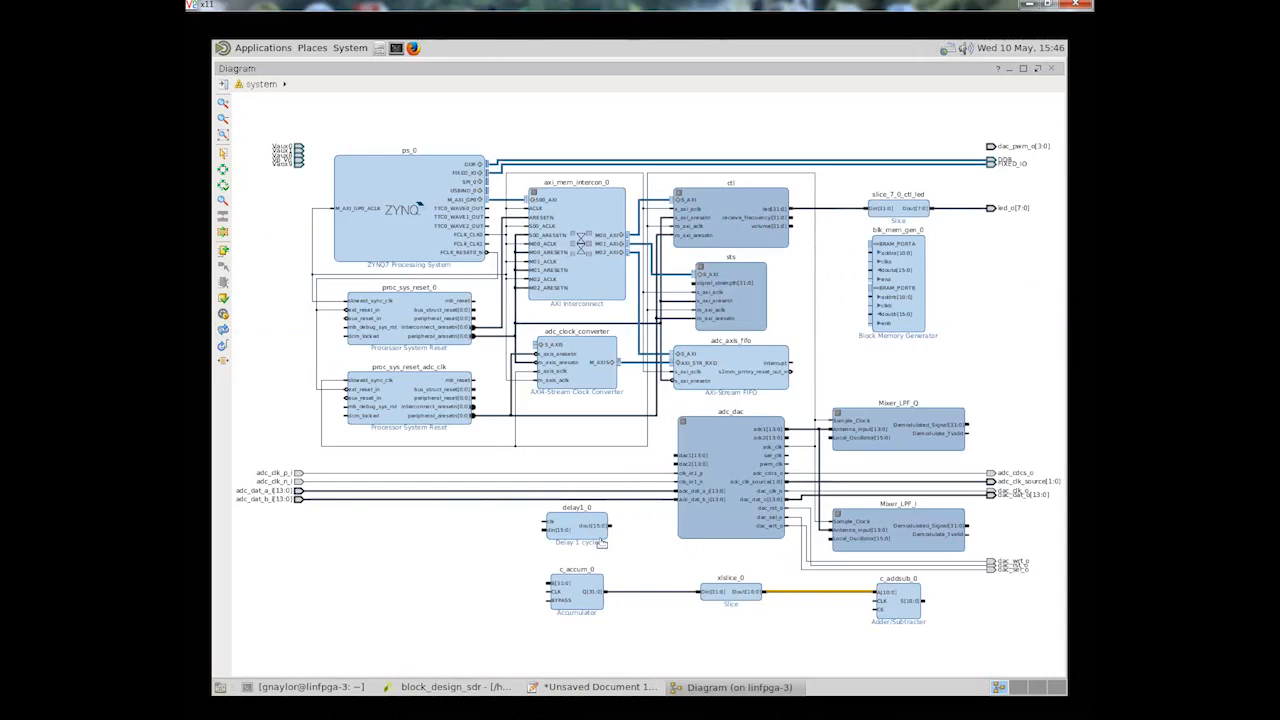
{"action": "left_click_drag", "start_coordinate": [611, 549], "coordinate": [717, 622]}
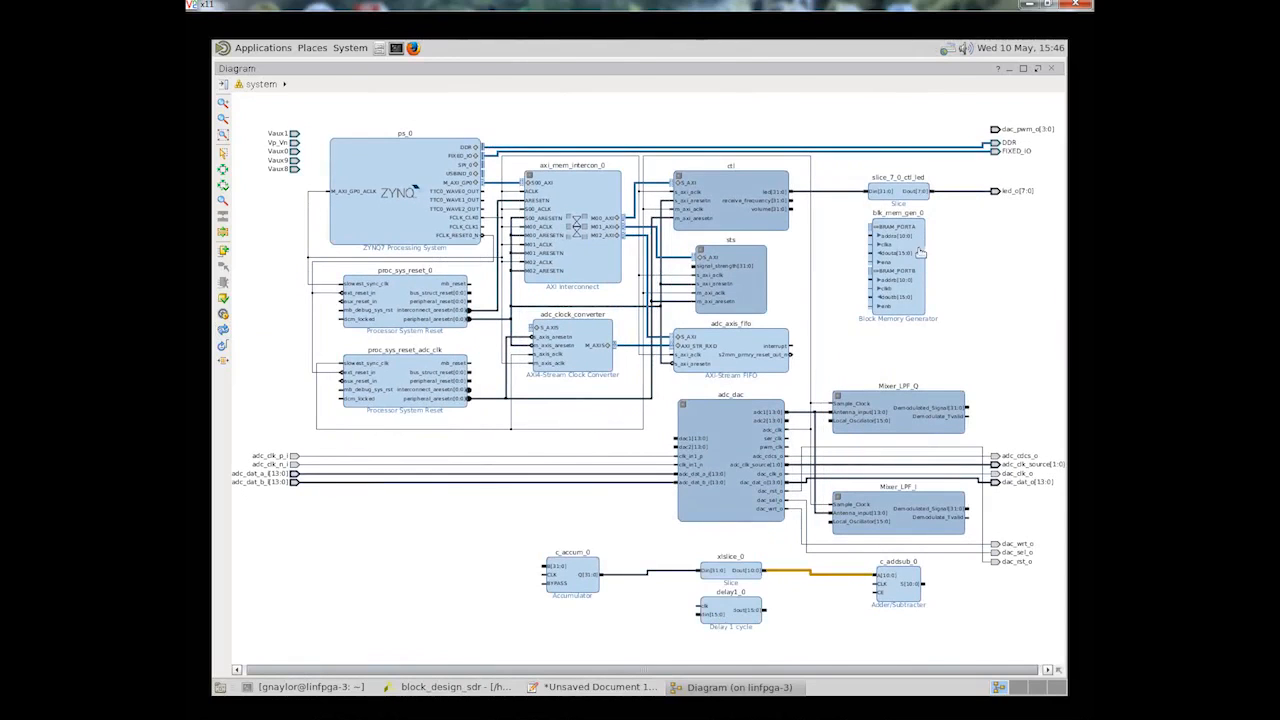
{"action": "left_click_drag", "start_coordinate": [914, 252], "coordinate": [1000, 612]}
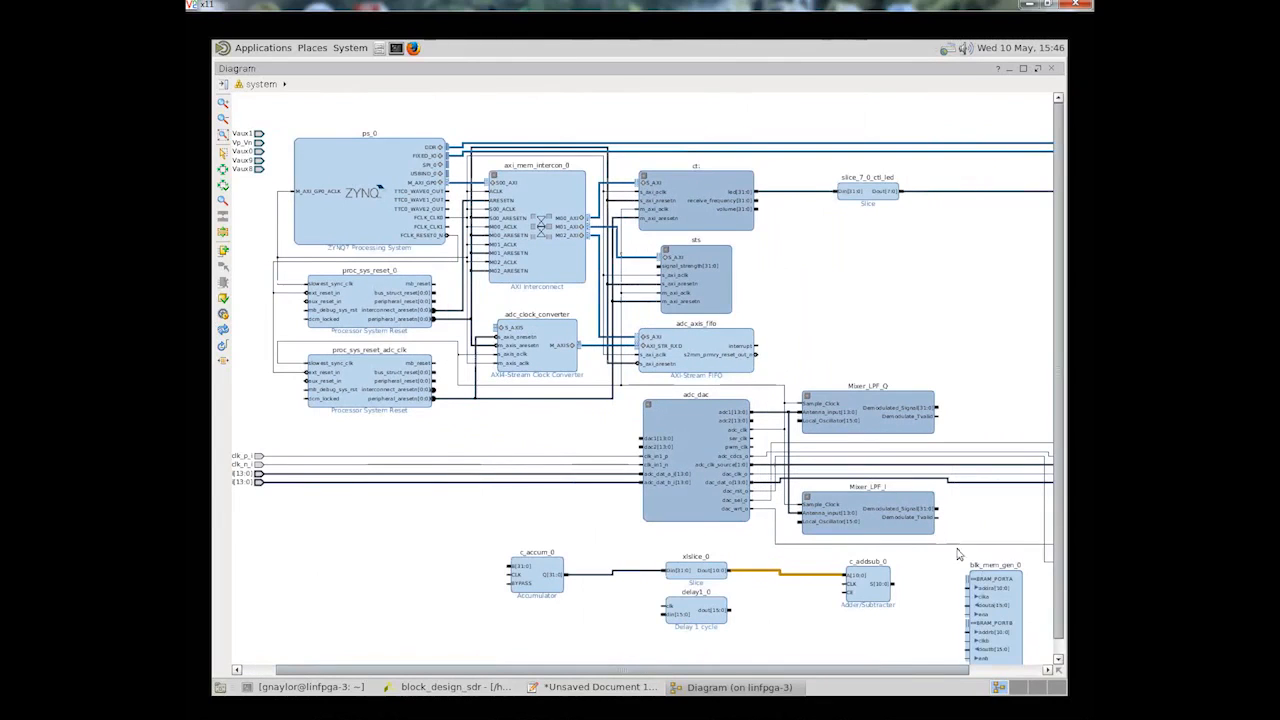
Step: Connect the Adder/Subtracter's S to addra, the delay's dout to addrb, and the Slice's Dout to the delay's din
{"action": "left_click_drag", "start_coordinate": [459, 488], "coordinate": [1011, 651]}
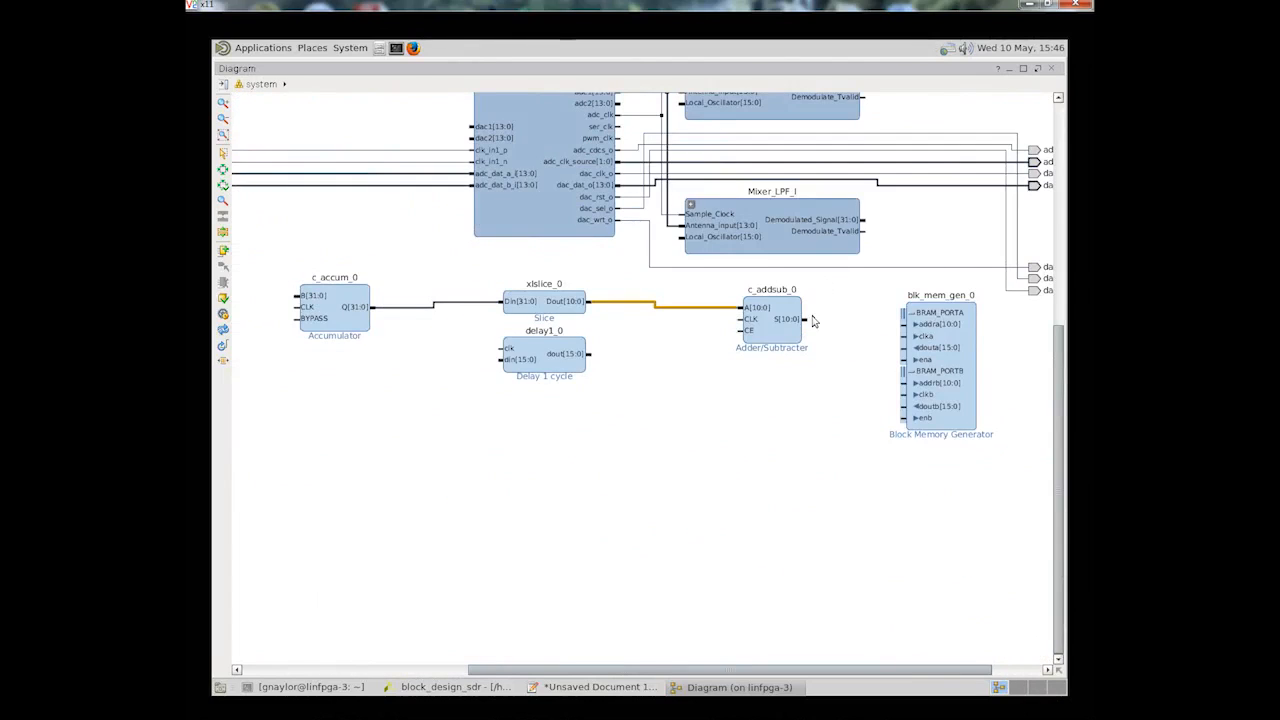
{"action": "mouse_move", "coordinate": [812, 323]}
{"action": "left_mouse_down"}
{"action": "mouse_move", "coordinate": [814, 310]}
{"action": "mouse_move", "coordinate": [842, 310]}
{"action": "mouse_move", "coordinate": [906, 324]}
{"action": "left_mouse_up"}
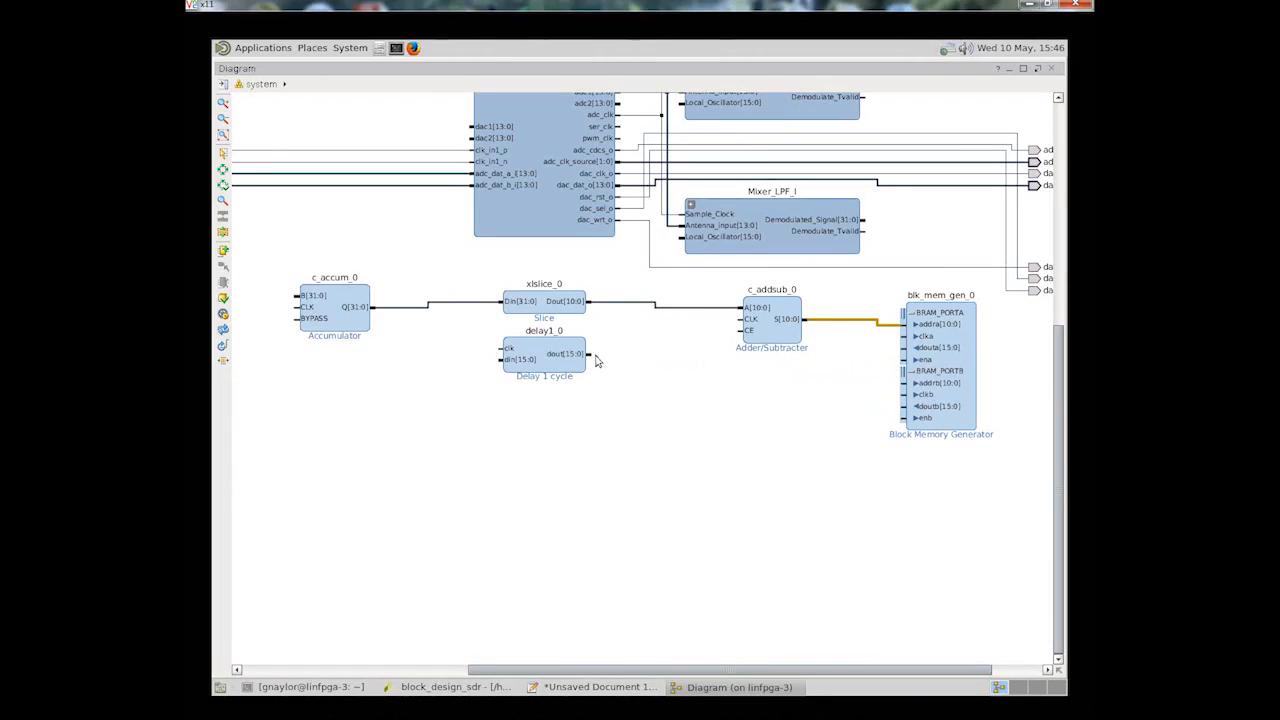
{"action": "left_click_drag", "start_coordinate": [592, 353], "coordinate": [905, 388]}
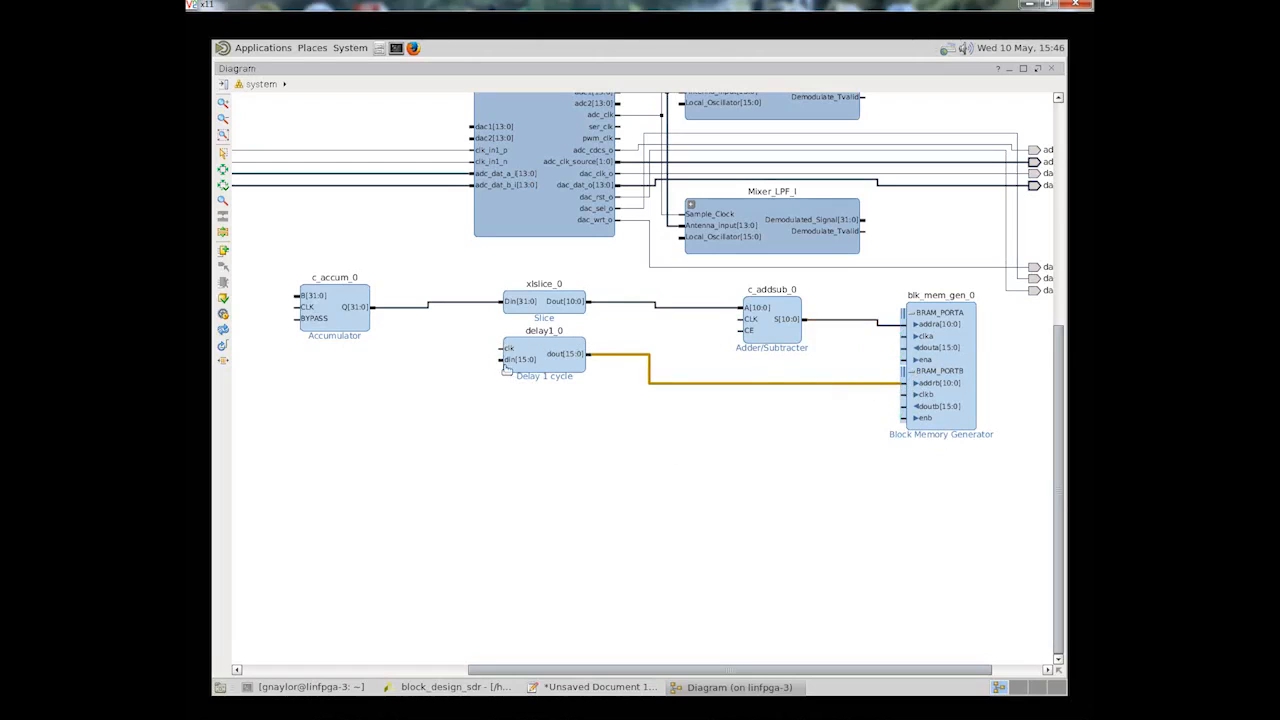
{"action": "left_click_drag", "start_coordinate": [500, 358], "coordinate": [660, 298]}
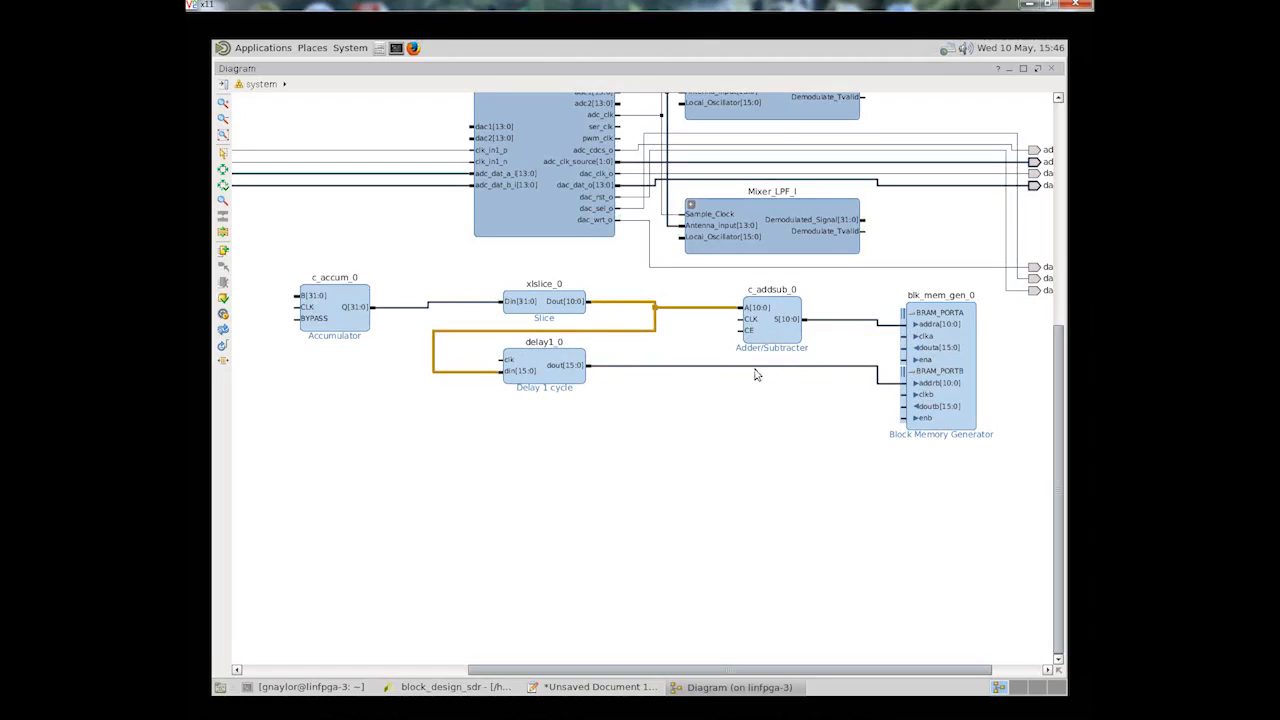
Step: Re-customize the Adder/Subtracter to disable Clock Enable (CE), and apply the change
{"action": "left_click", "coordinate": [770, 338]}
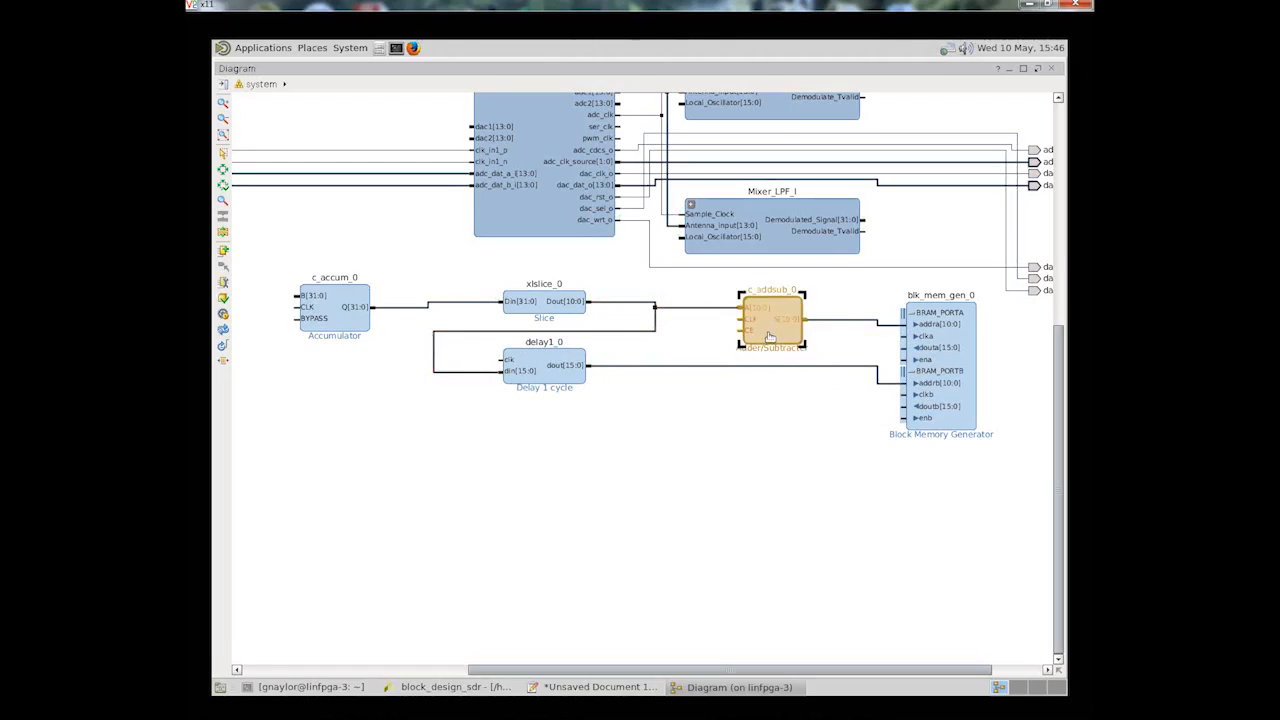
{"action": "double_click", "coordinate": [770, 338]}
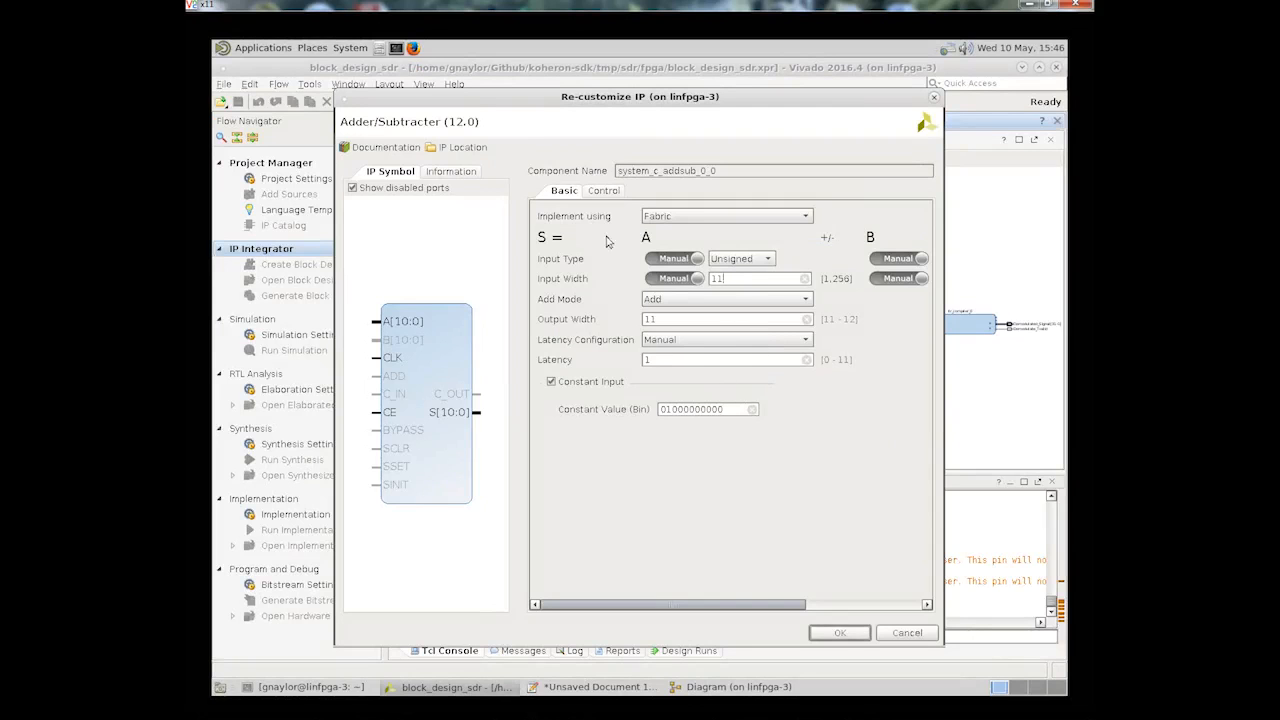
{"action": "left_click", "coordinate": [605, 191]}
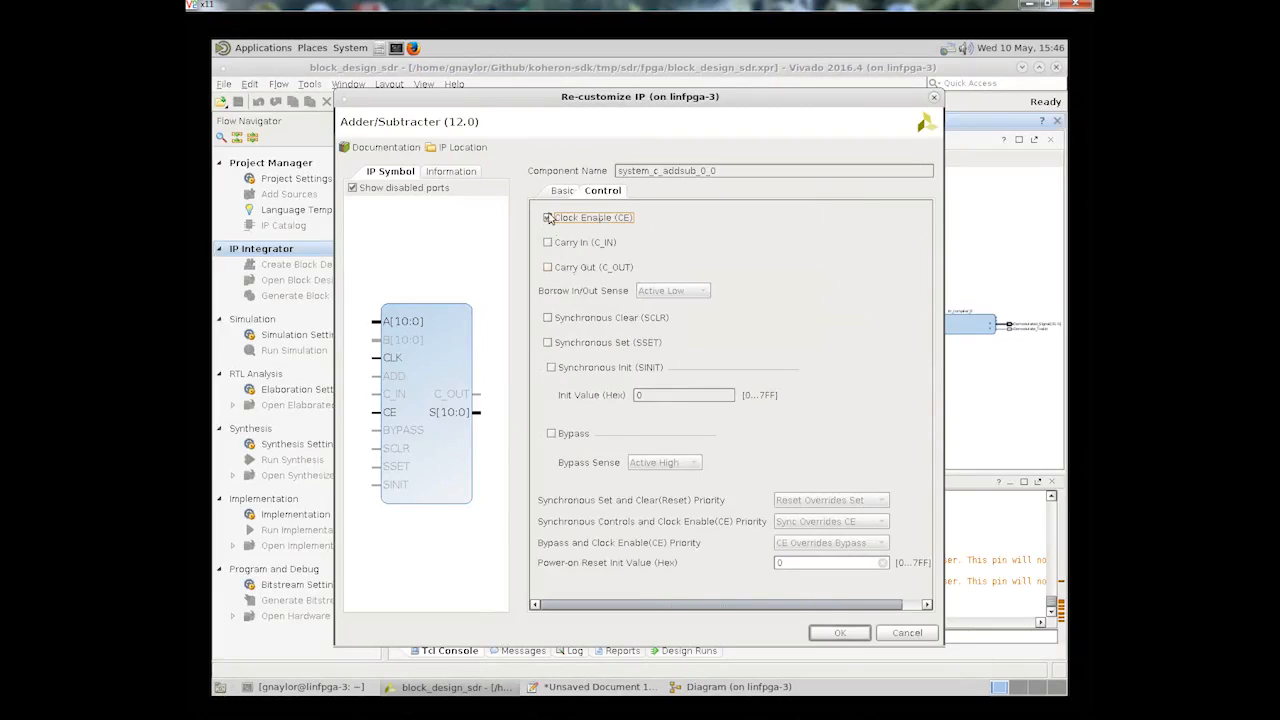
{"action": "left_click", "coordinate": [548, 219]}
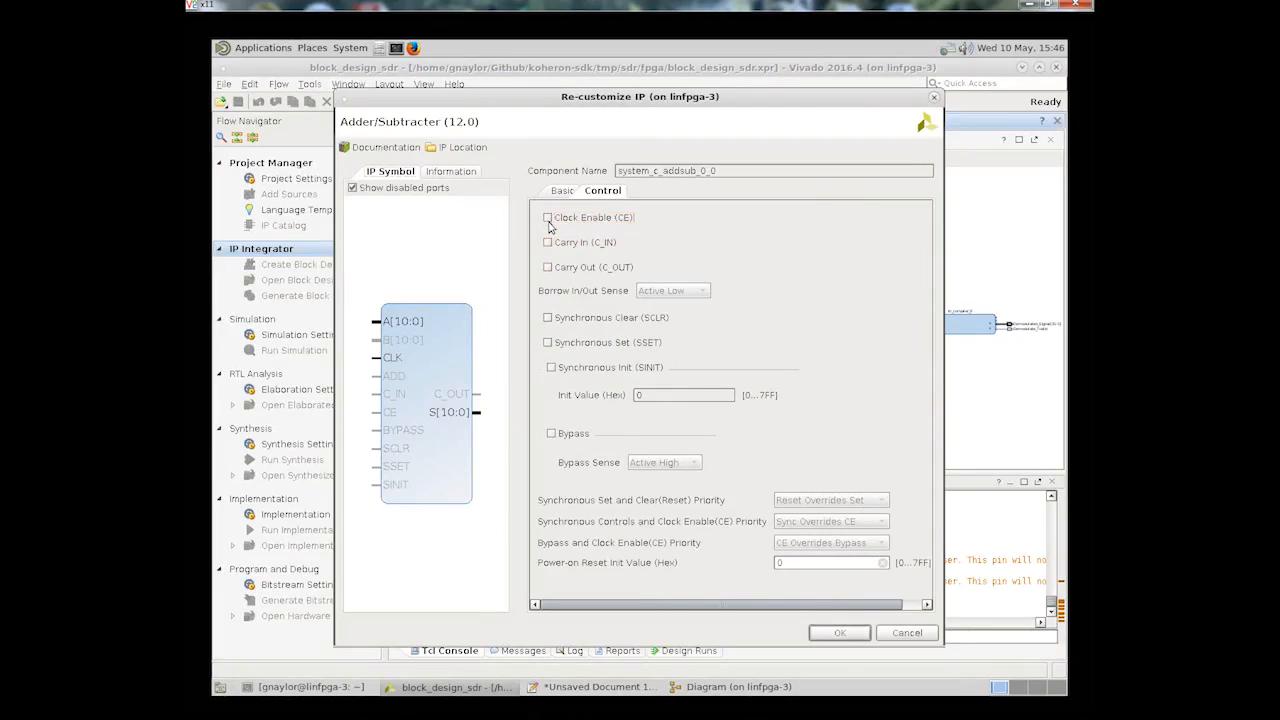
{"action": "left_click", "coordinate": [849, 633]}
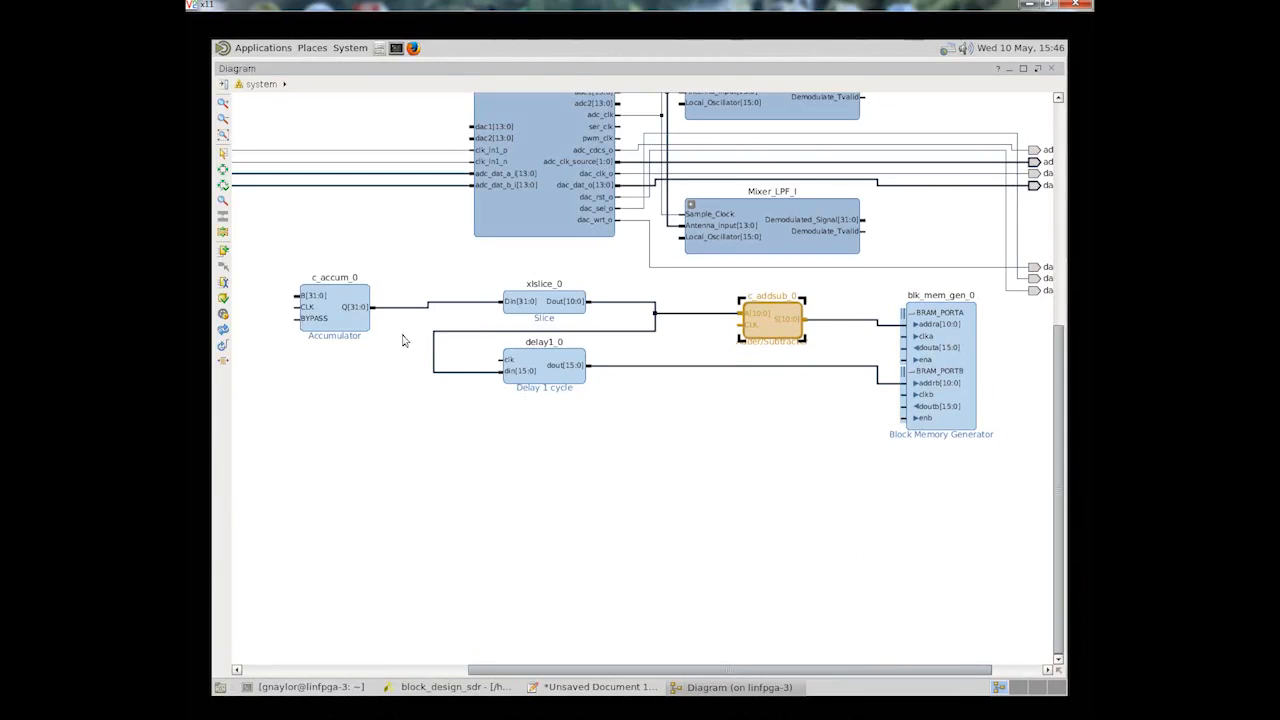
Step: Move the Accumulator slightly down, then group it with the Slice, delay, Adder/Subtracter and Block Memory Generator into a hierarchy named Local_Oscillator
{"action": "left_click_drag", "start_coordinate": [352, 318], "coordinate": [362, 371]}
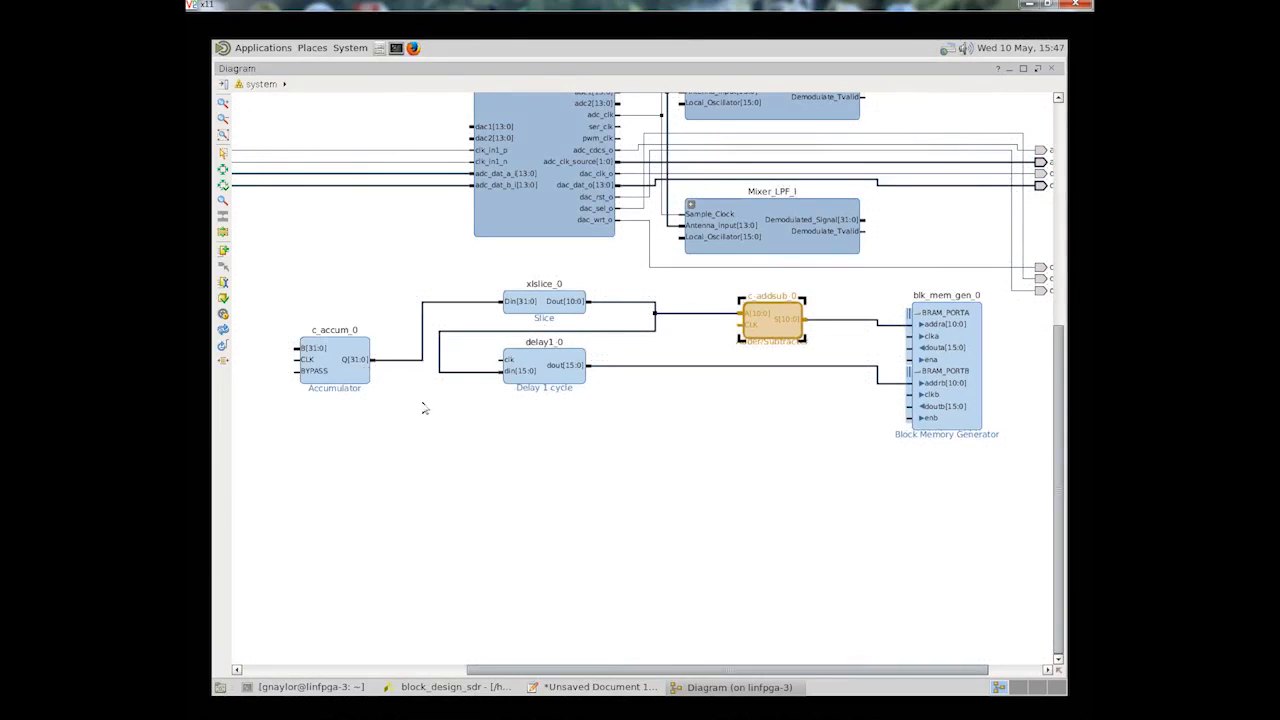
{"action": "left_click", "coordinate": [355, 376]}
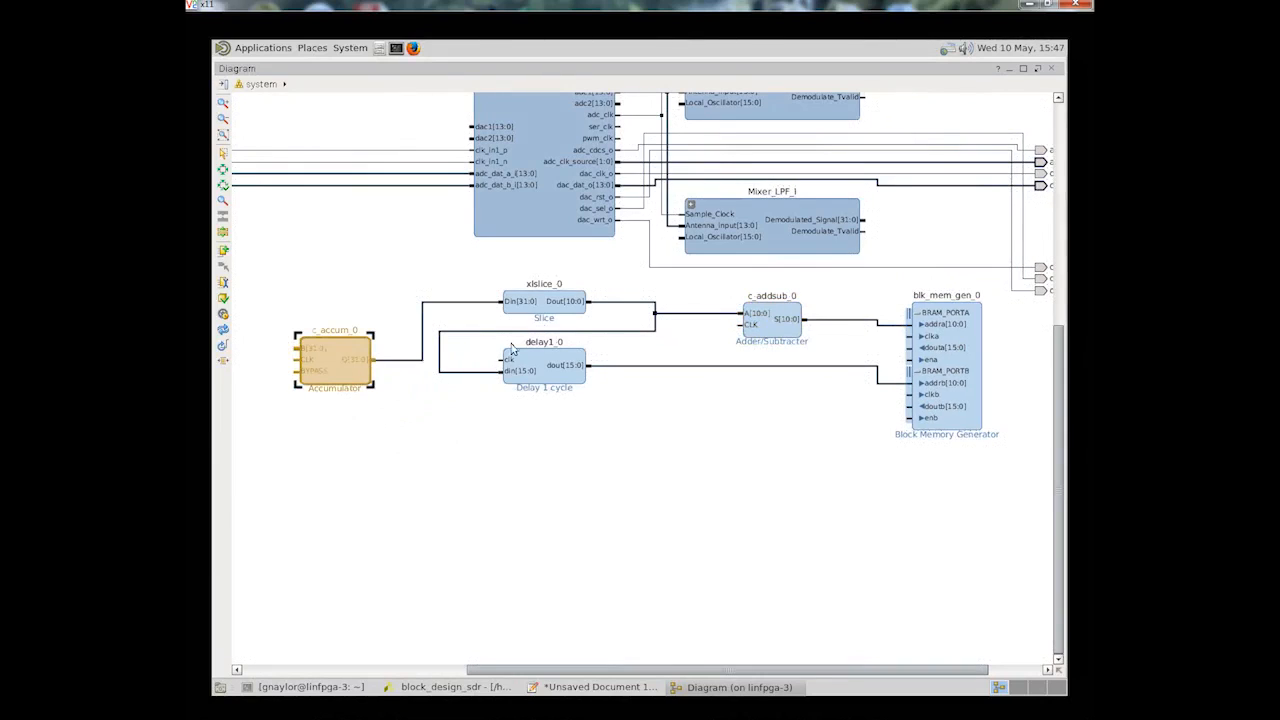
{"action": "left_click", "coordinate": [543, 312], "text": "ctrl"}
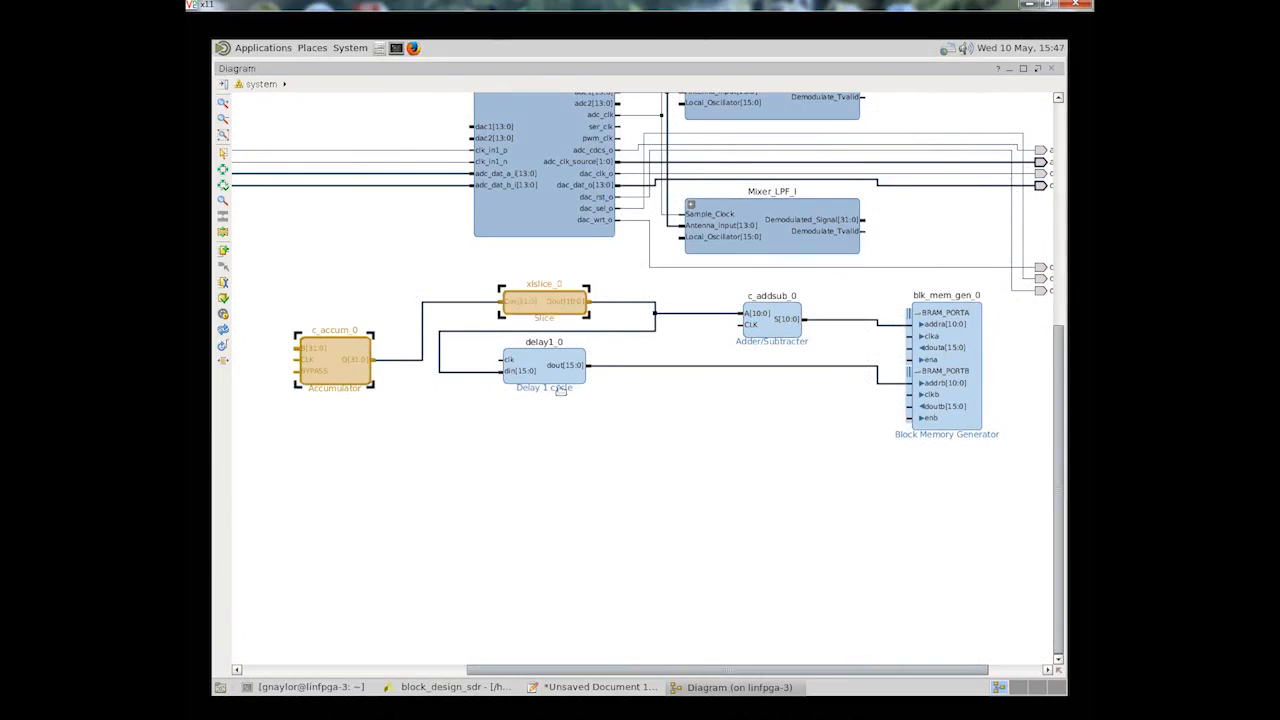
{"action": "left_click", "coordinate": [558, 378], "text": "ctrl"}
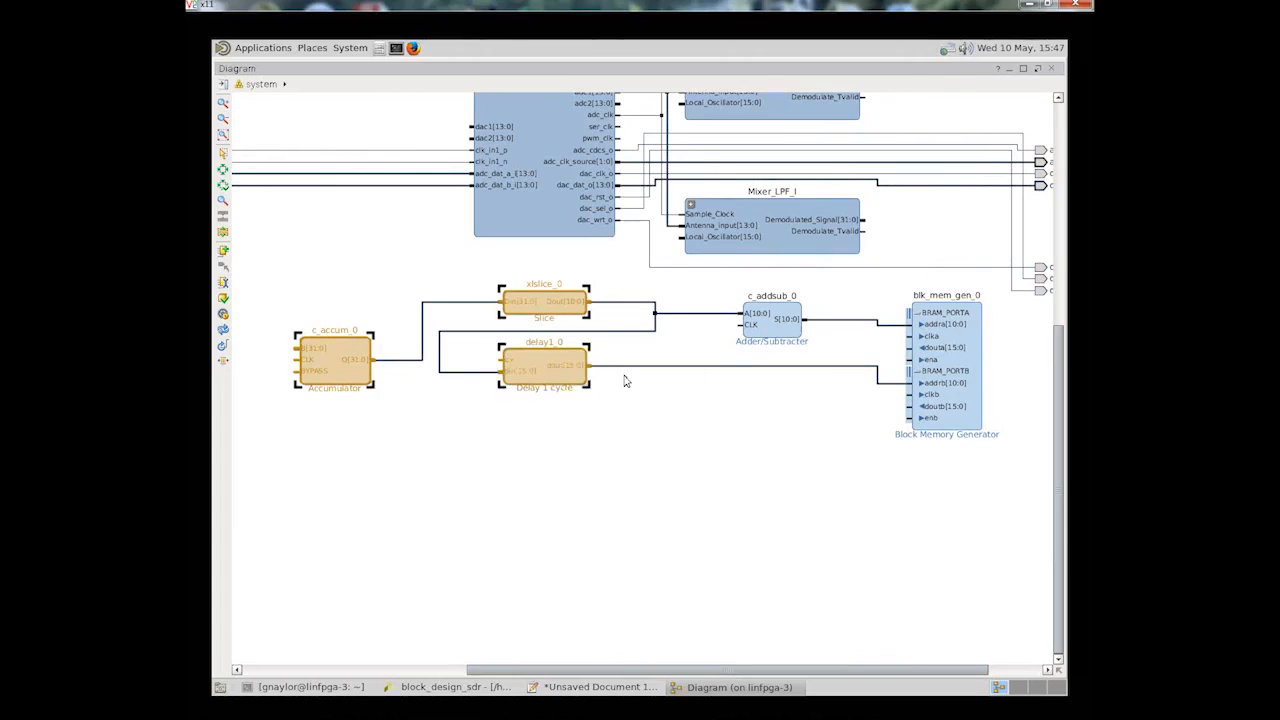
{"action": "left_click", "coordinate": [800, 332], "text": "ctrl"}
{"action": "left_click", "coordinate": [960, 366], "text": "ctrl"}
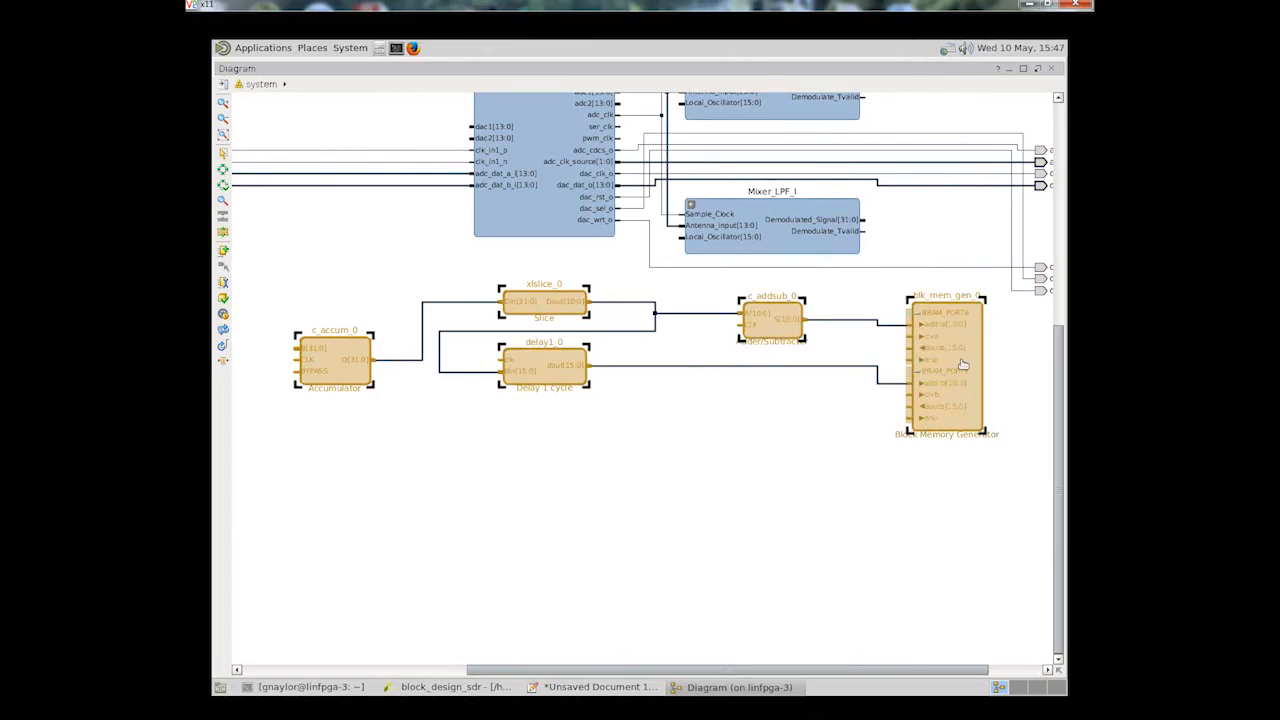
{"action": "right_click", "coordinate": [562, 378]}
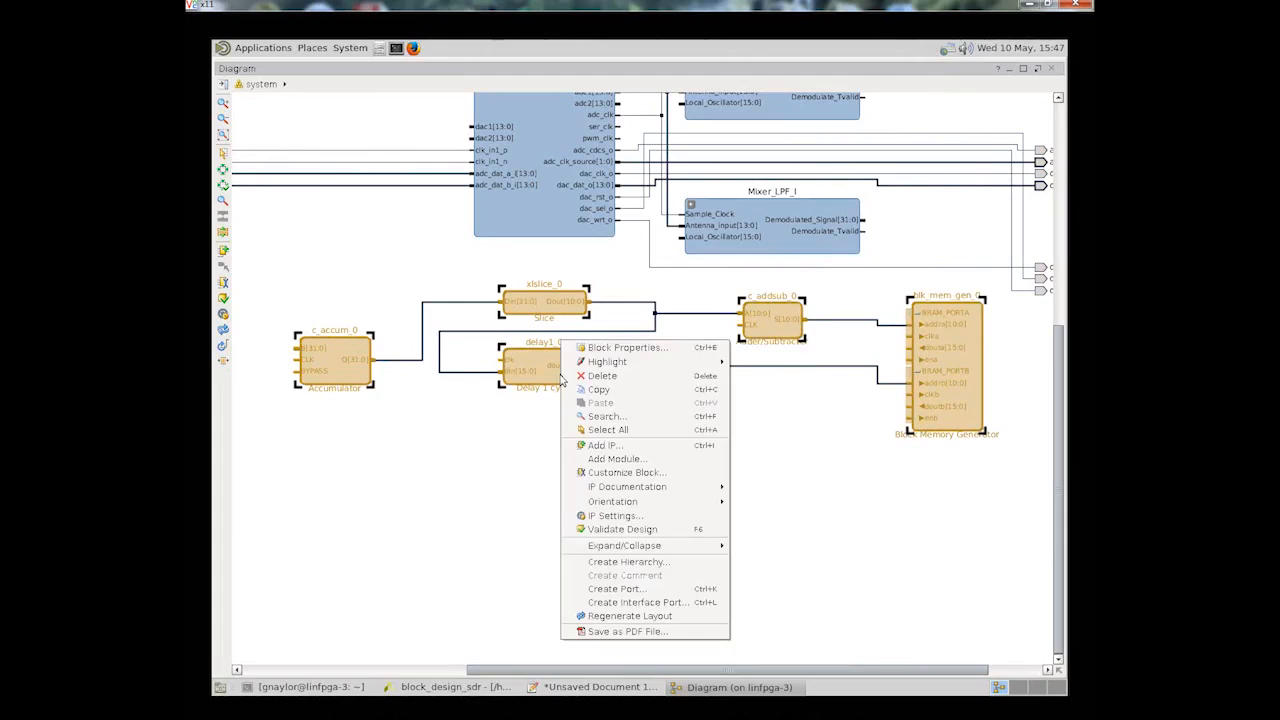
{"action": "left_click", "coordinate": [627, 563]}
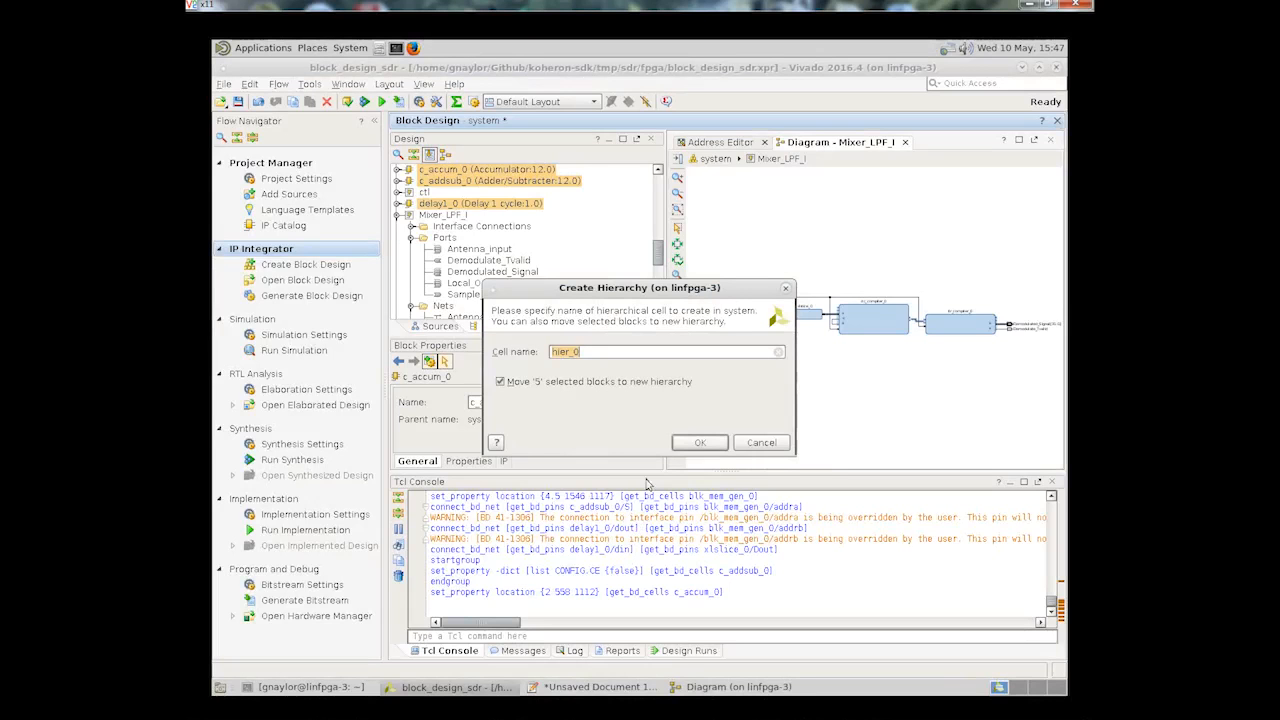
{"action": "type", "text": "Local_Oscillator"}
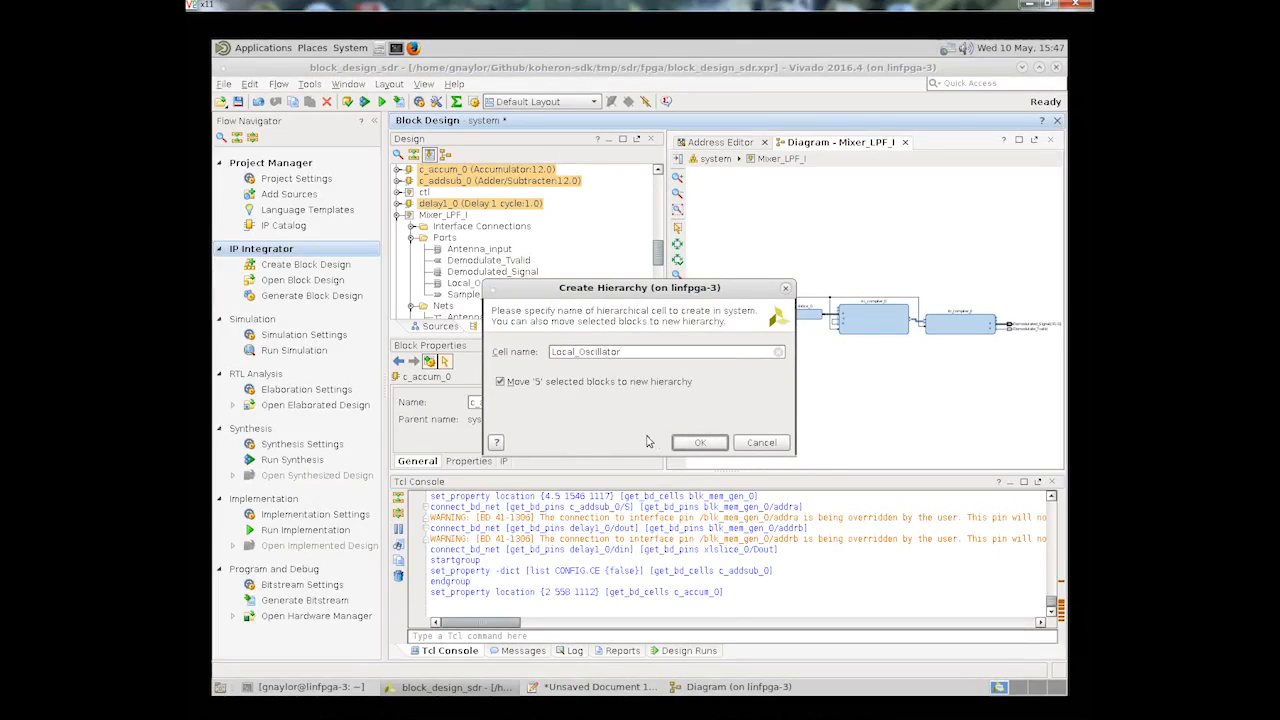
{"action": "left_click", "coordinate": [690, 446]}
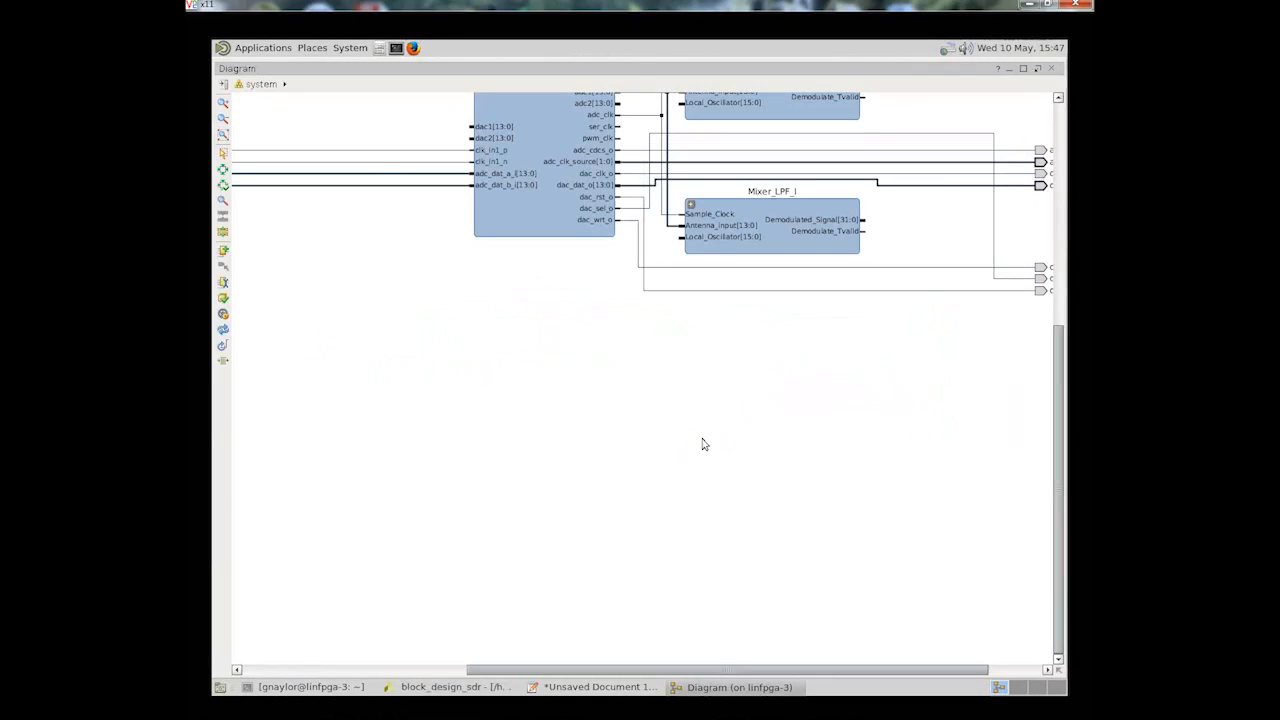
Step: Fit the whole design in view, move the Local_Oscillator block beside adc_dac's lower end, and open its contents in a maximized floating diagram
{"action": "left_click_drag", "start_coordinate": [914, 531], "coordinate": [700, 395]}
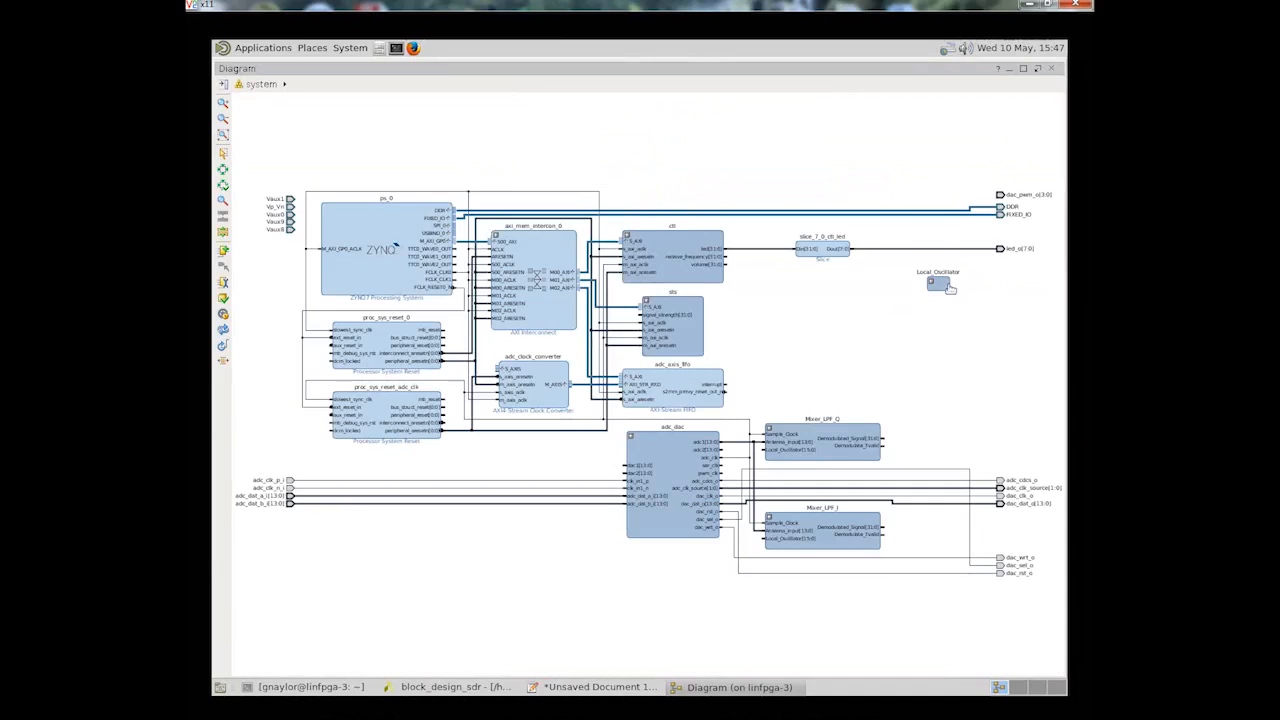
{"action": "left_click_drag", "start_coordinate": [945, 284], "coordinate": [532, 553]}
{"action": "double_click", "coordinate": [533, 545]}
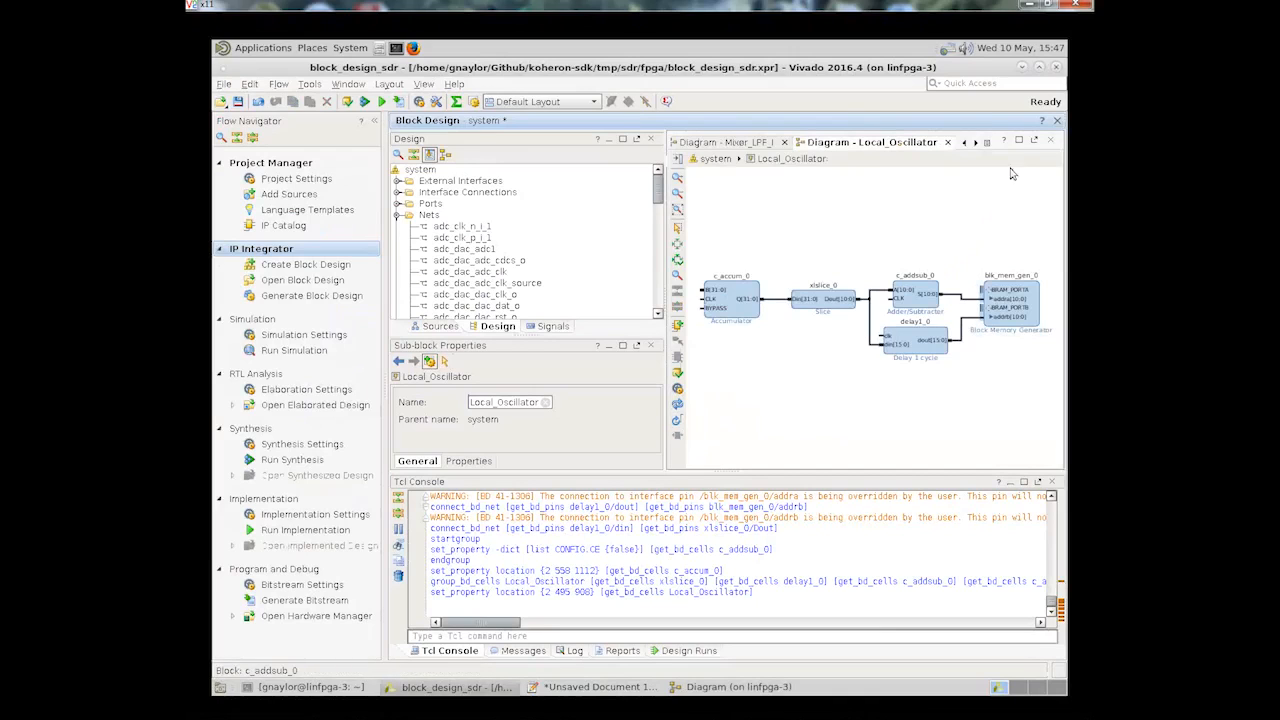
{"action": "left_click", "coordinate": [1035, 141]}
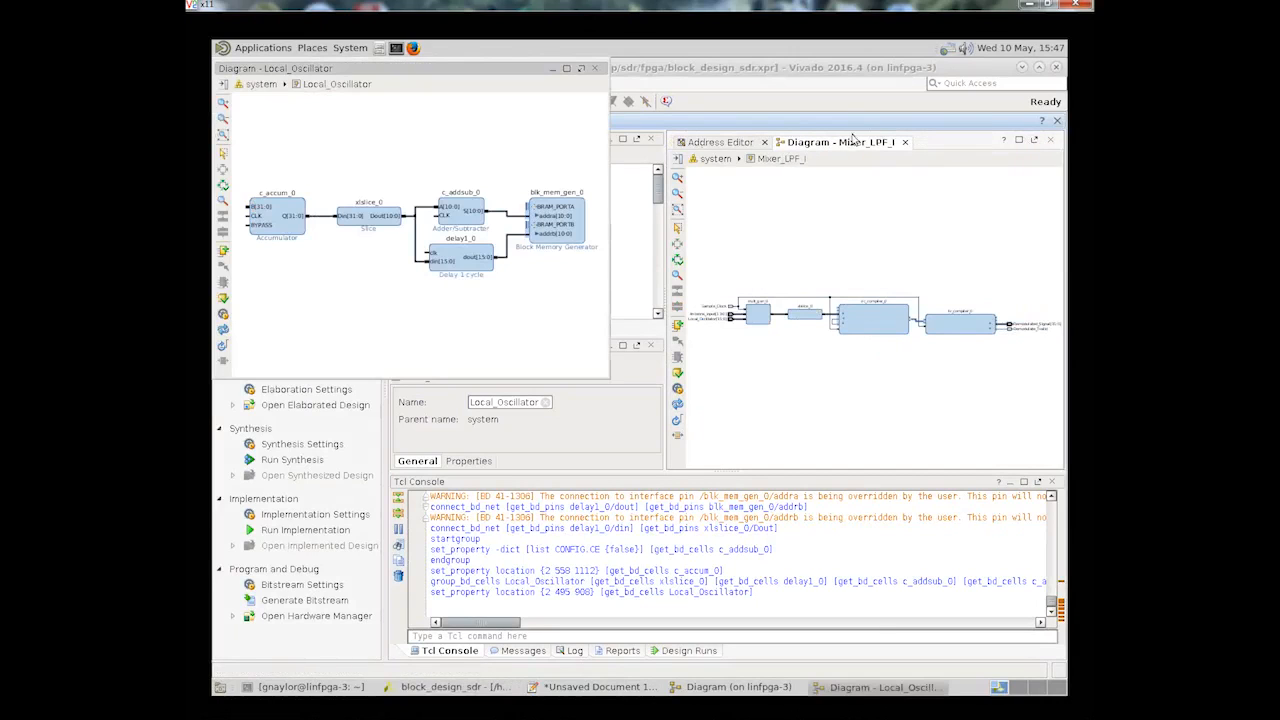
{"action": "left_click", "coordinate": [567, 69]}
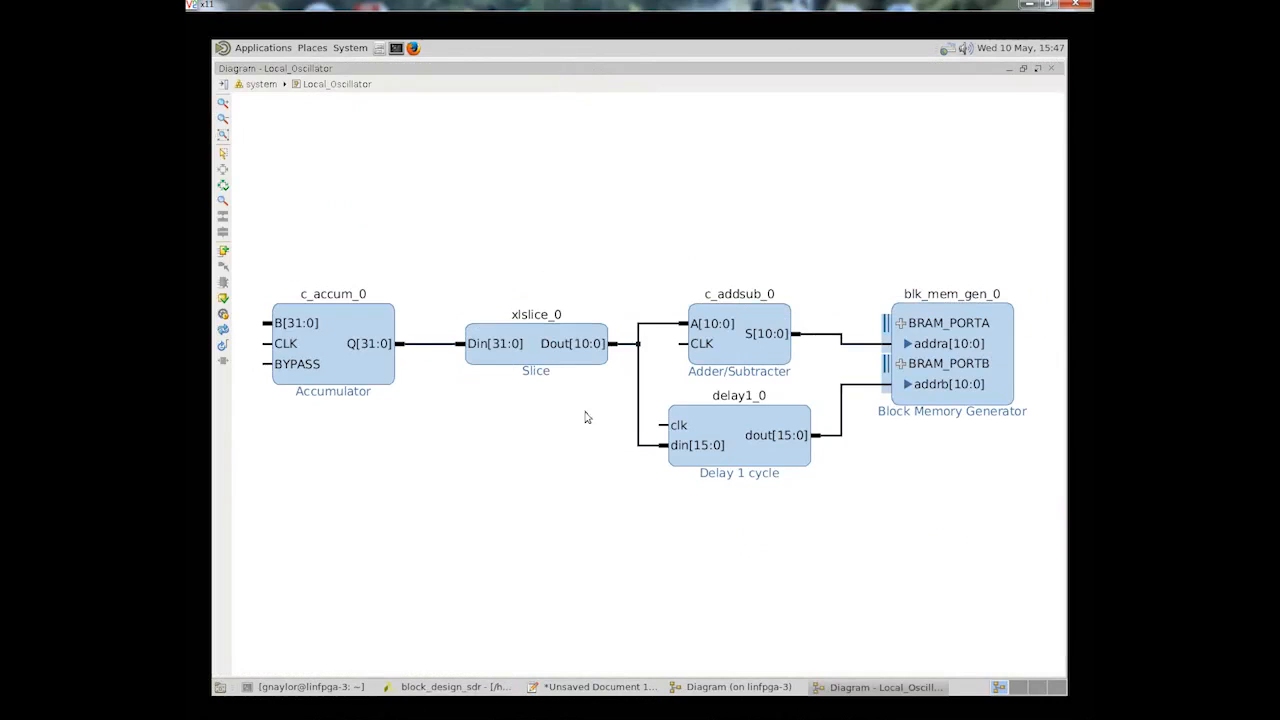
Step: Create an input pin named Sample_clock on Local_Oscillator, connected to the Accumulator's CLK
{"action": "right_click", "coordinate": [268, 343]}
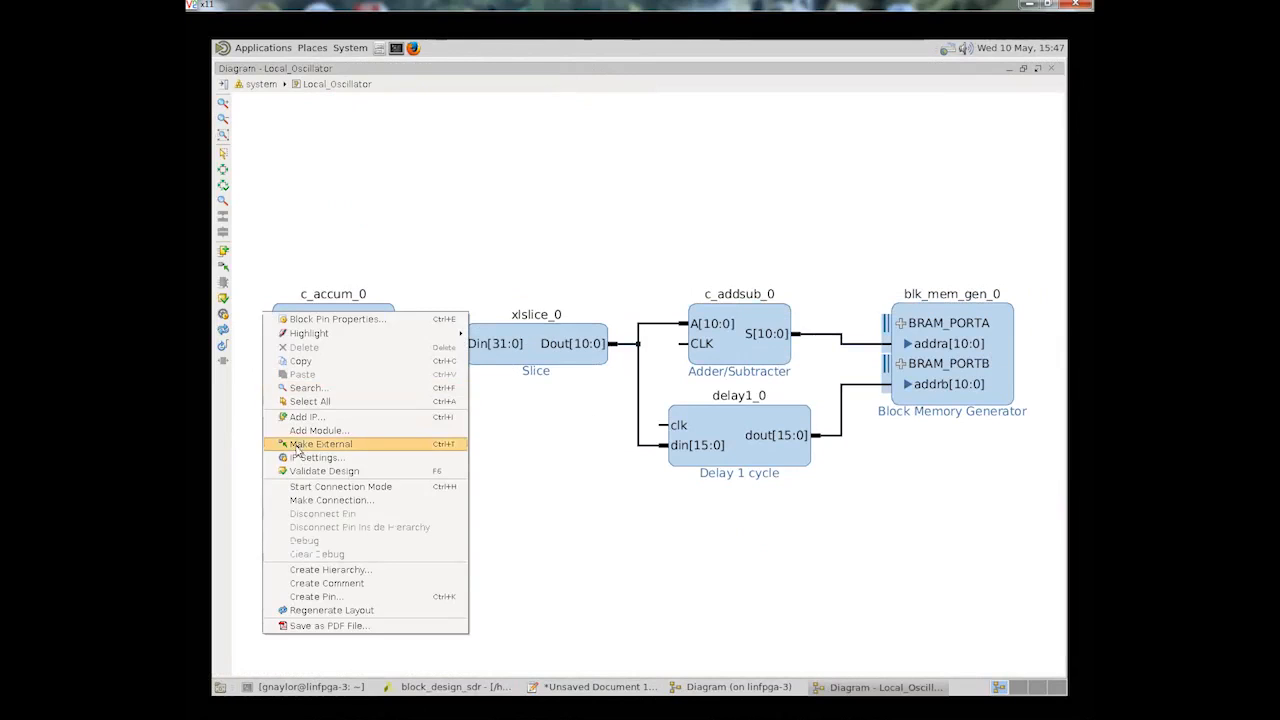
{"action": "left_click", "coordinate": [355, 598]}
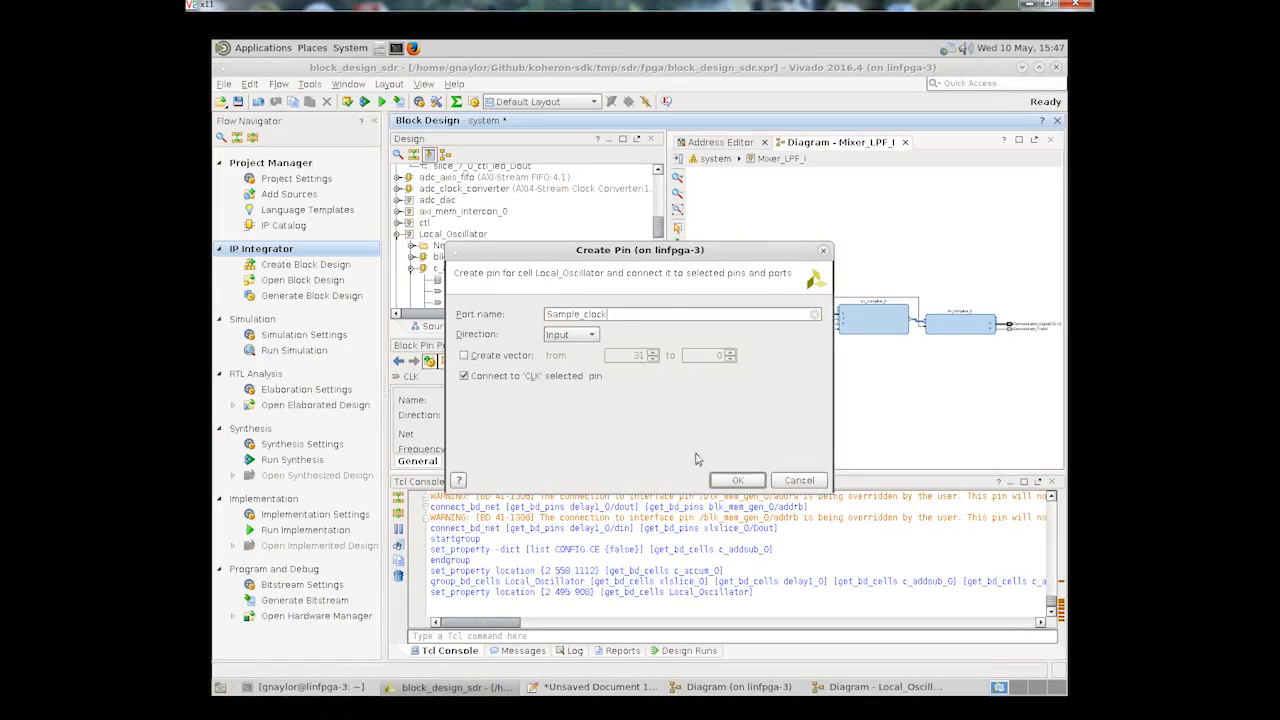
{"action": "left_click", "coordinate": [745, 482]}
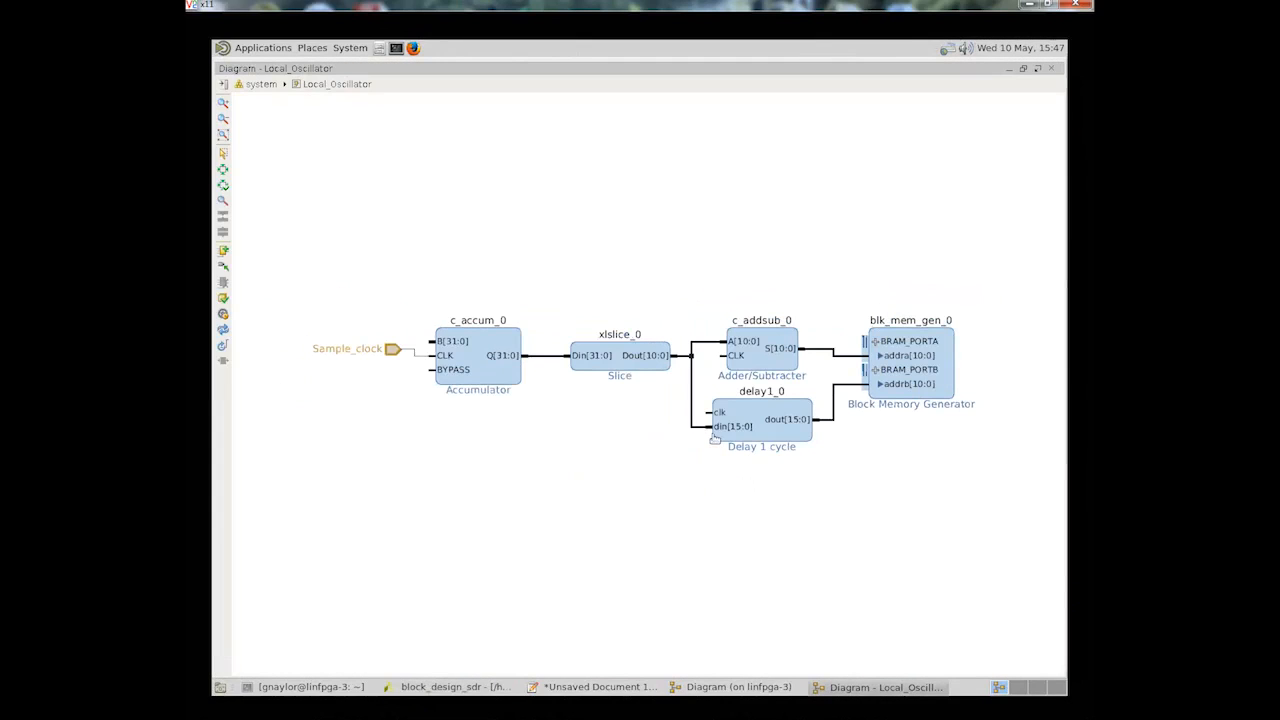
Step: Connect Sample_clock to the delay's clk, the Adder/Subtracter's CLK, and the Block Memory Generator's clka and clkb, expanding both BRAM ports
{"action": "left_click_drag", "start_coordinate": [712, 412], "coordinate": [395, 347]}
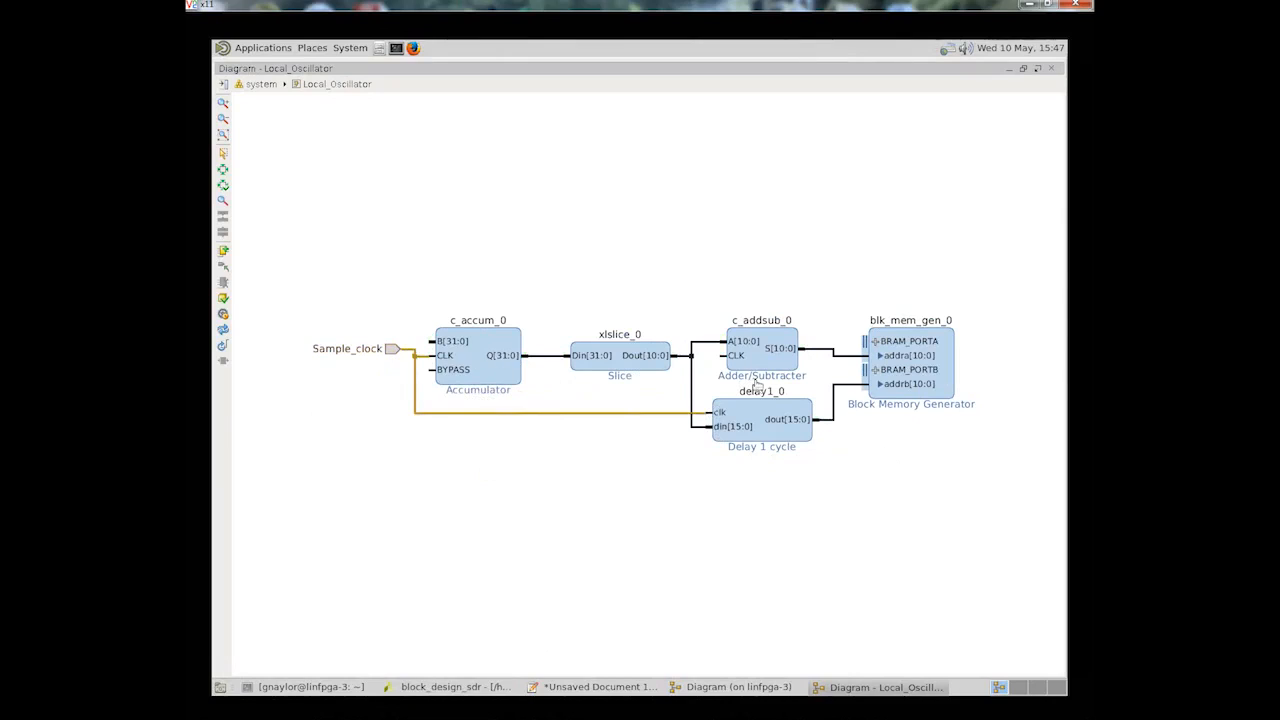
{"action": "left_click_drag", "start_coordinate": [726, 356], "coordinate": [763, 403]}
{"action": "left_click", "coordinate": [878, 342]}
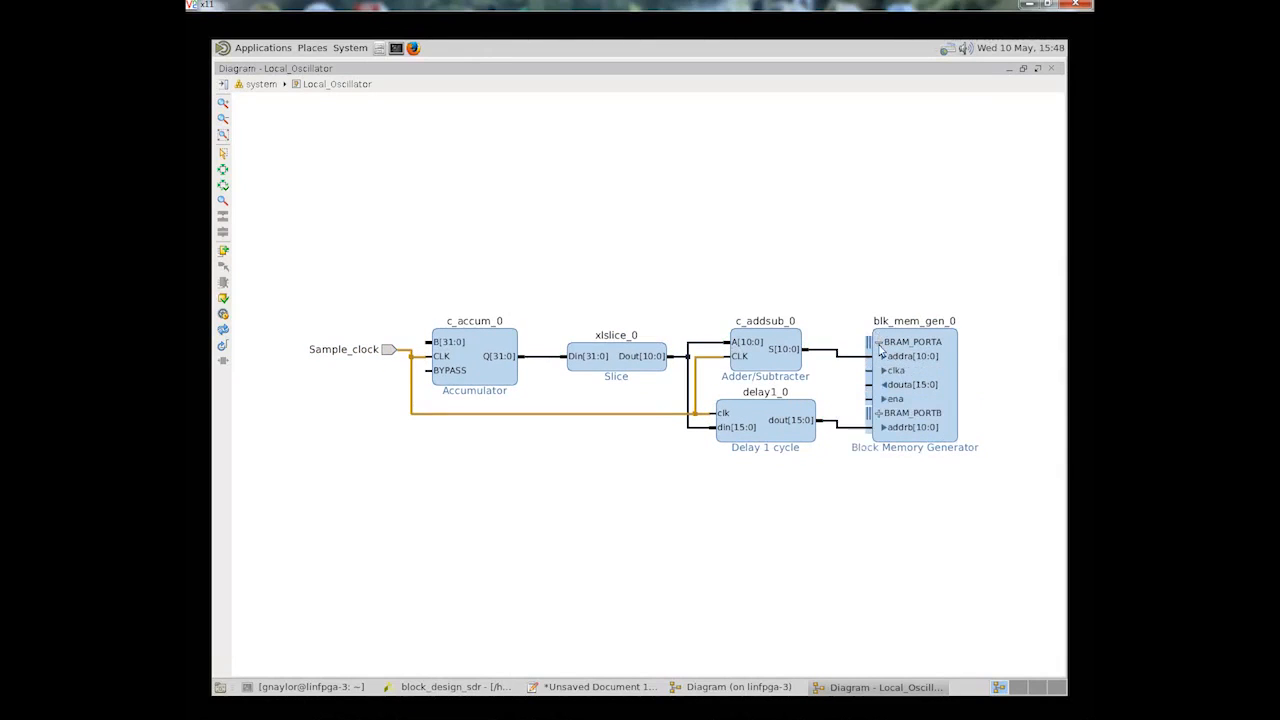
{"action": "left_click", "coordinate": [878, 413]}
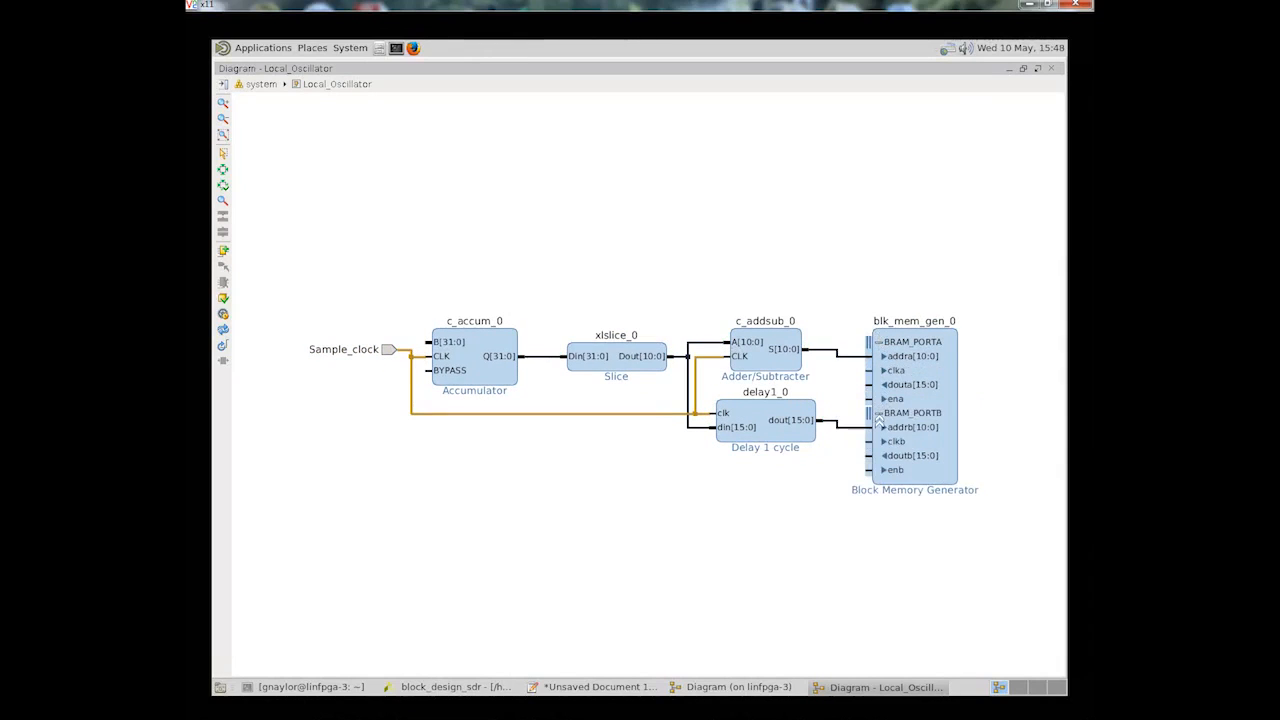
{"action": "left_click_drag", "start_coordinate": [870, 372], "coordinate": [697, 378]}
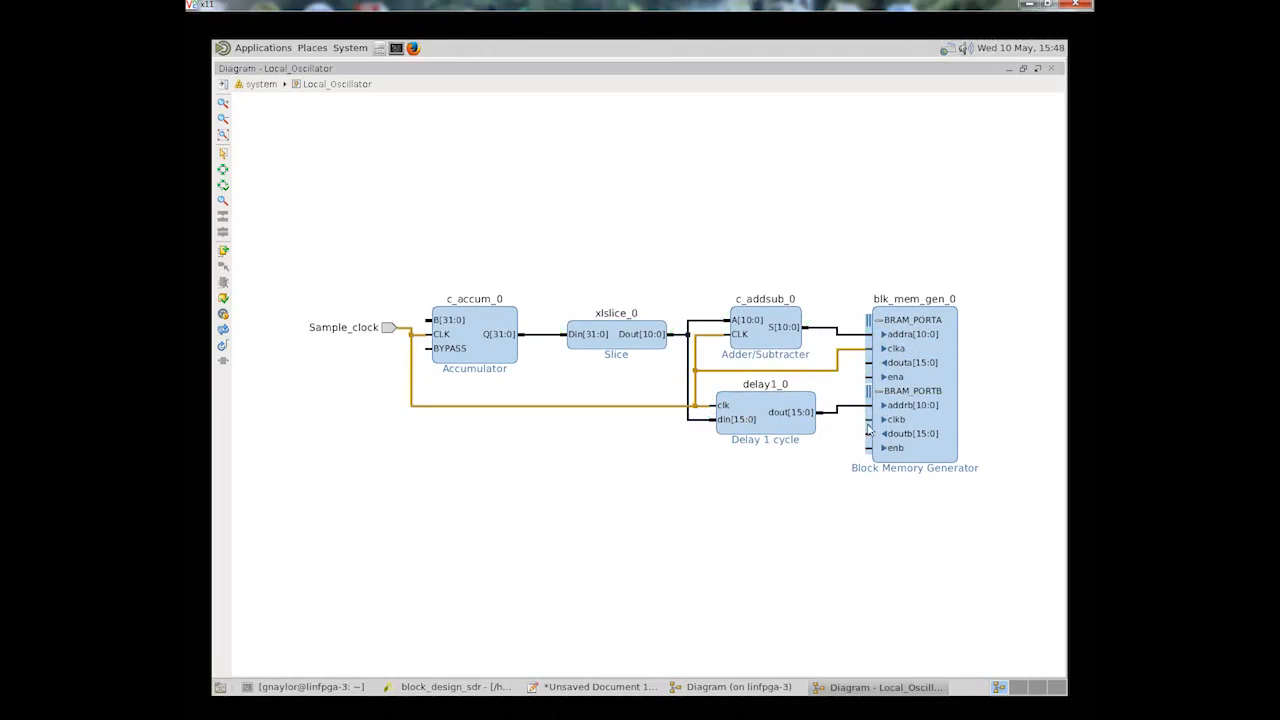
{"action": "left_click_drag", "start_coordinate": [869, 420], "coordinate": [828, 372]}
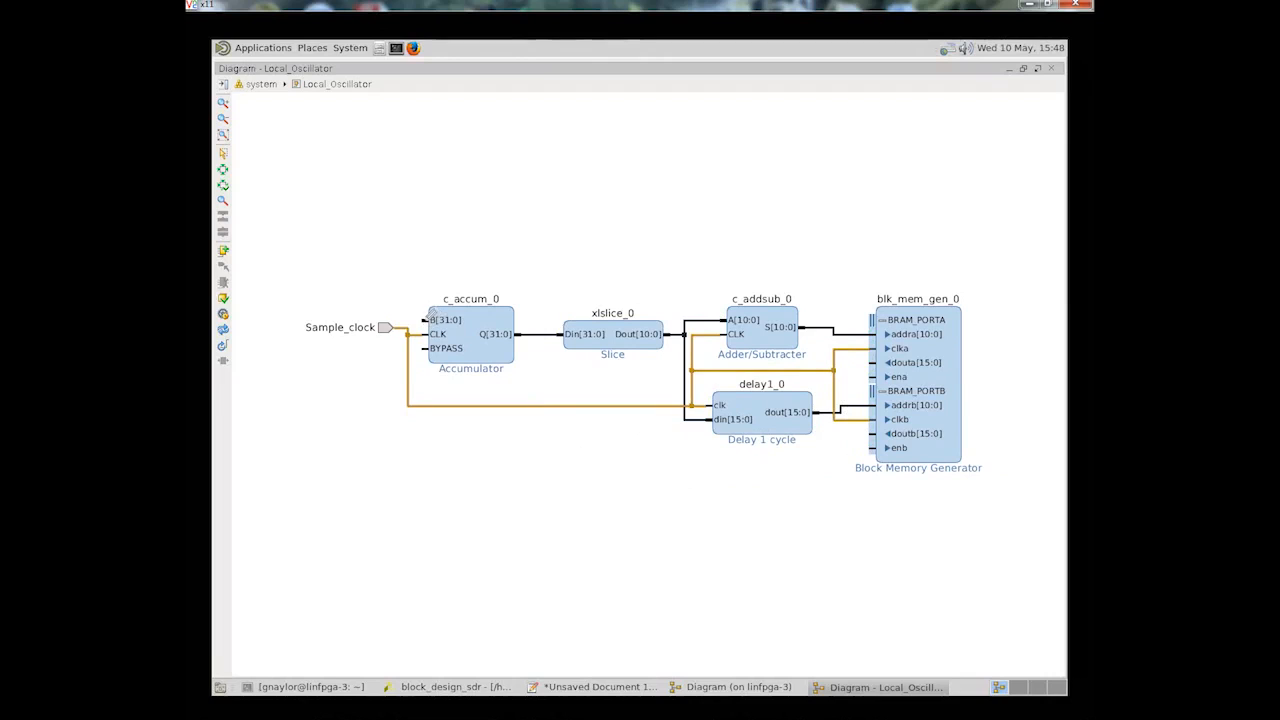
Step: Create a 31-to-0 vector input pin named Set_Freq, connected to the Accumulator's B input
{"action": "right_click", "coordinate": [431, 313]}
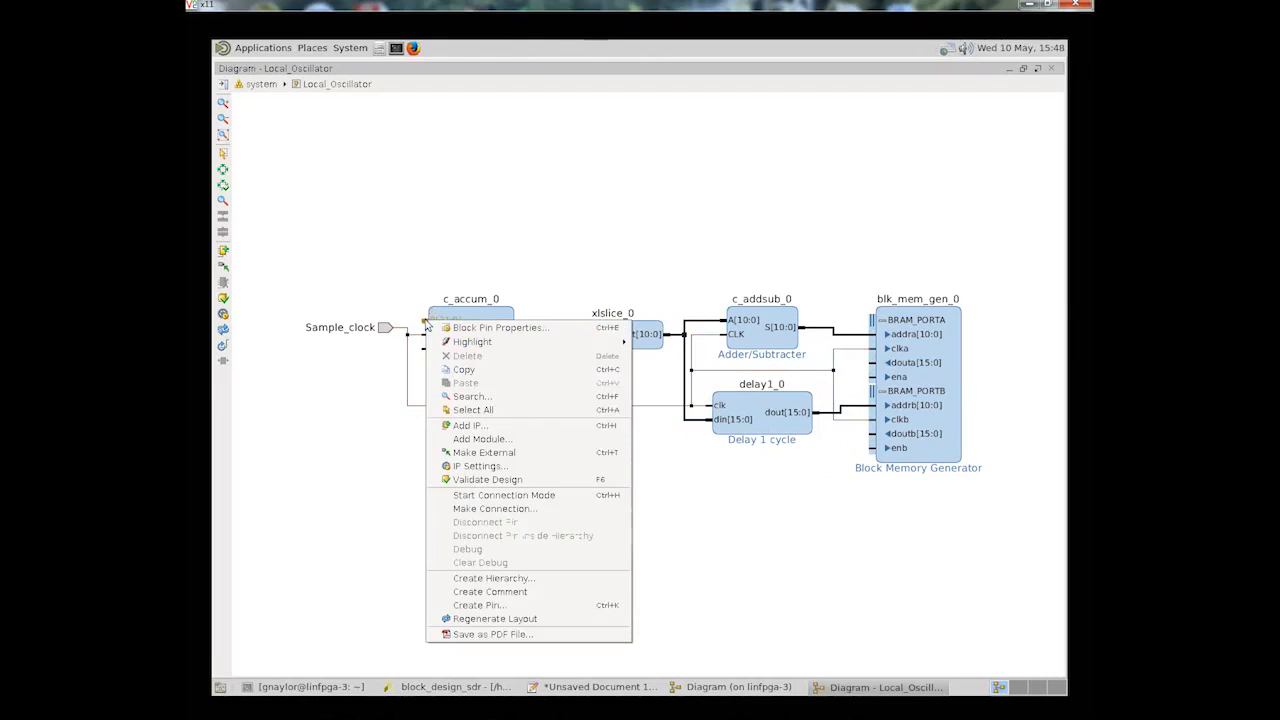
{"action": "left_click", "coordinate": [505, 607]}
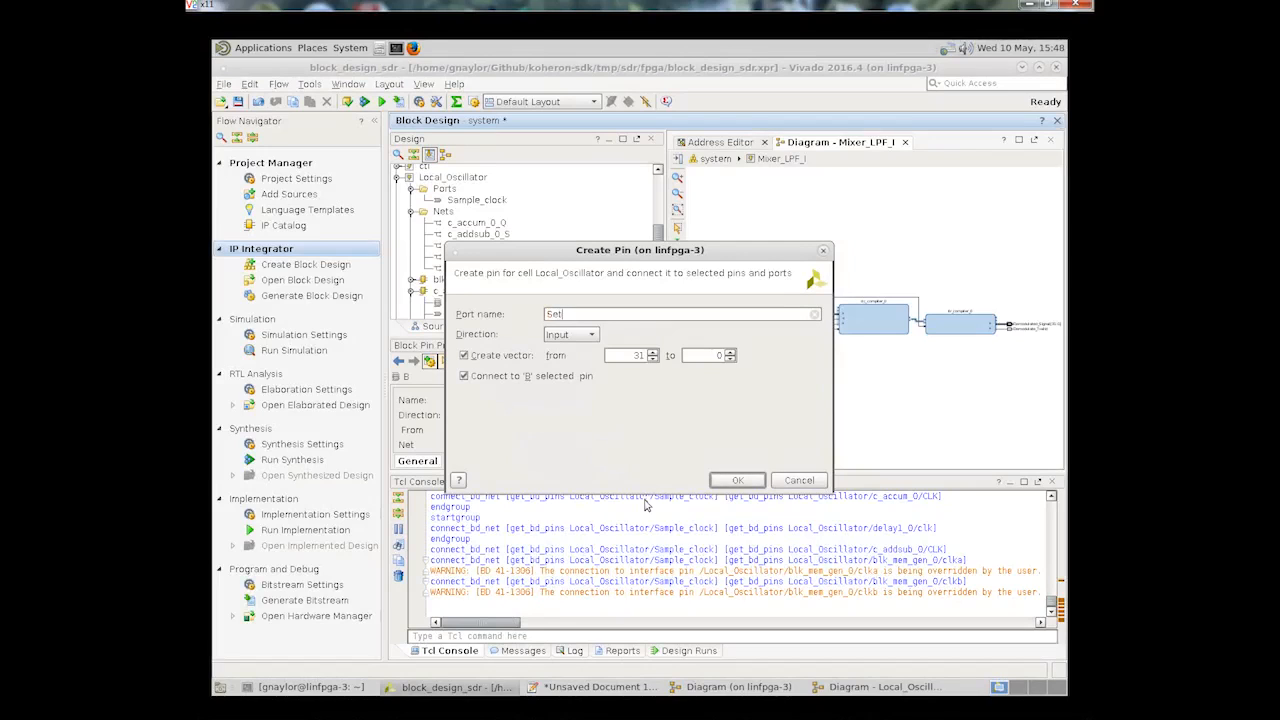
{"action": "type", "text": "Set_Freq"}
{"action": "left_click", "coordinate": [737, 481]}
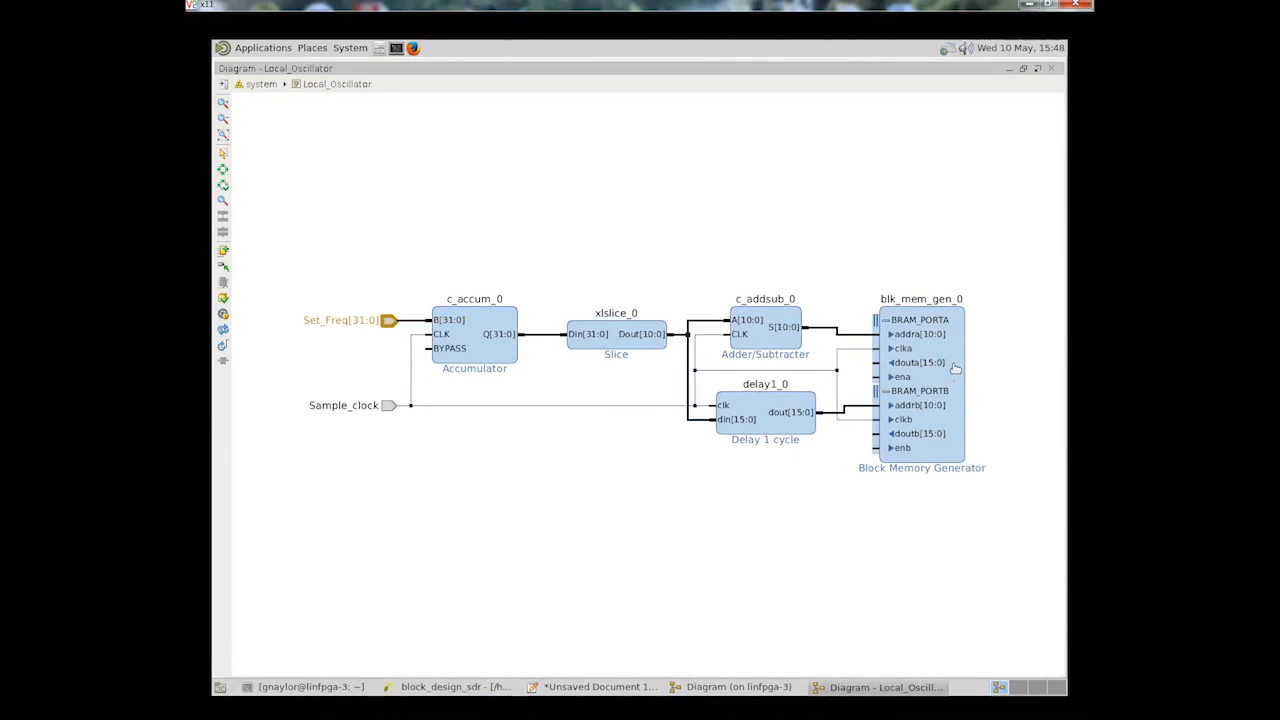
Step: Create a 15-to-0 vector output pin named LO_Q on Local_Oscillator, connected to the Block Memory Generator's douta
{"action": "left_click", "coordinate": [877, 362]}
{"action": "right_click", "coordinate": [875, 368]}
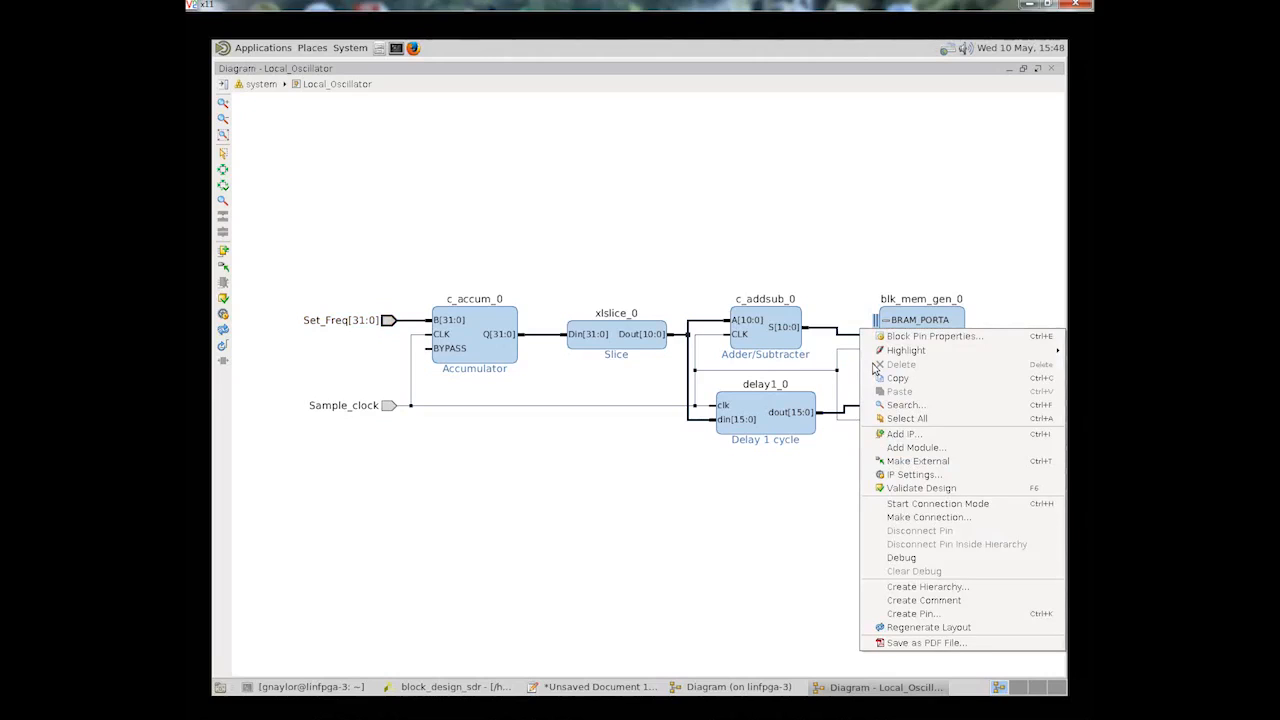
{"action": "left_click", "coordinate": [910, 614]}
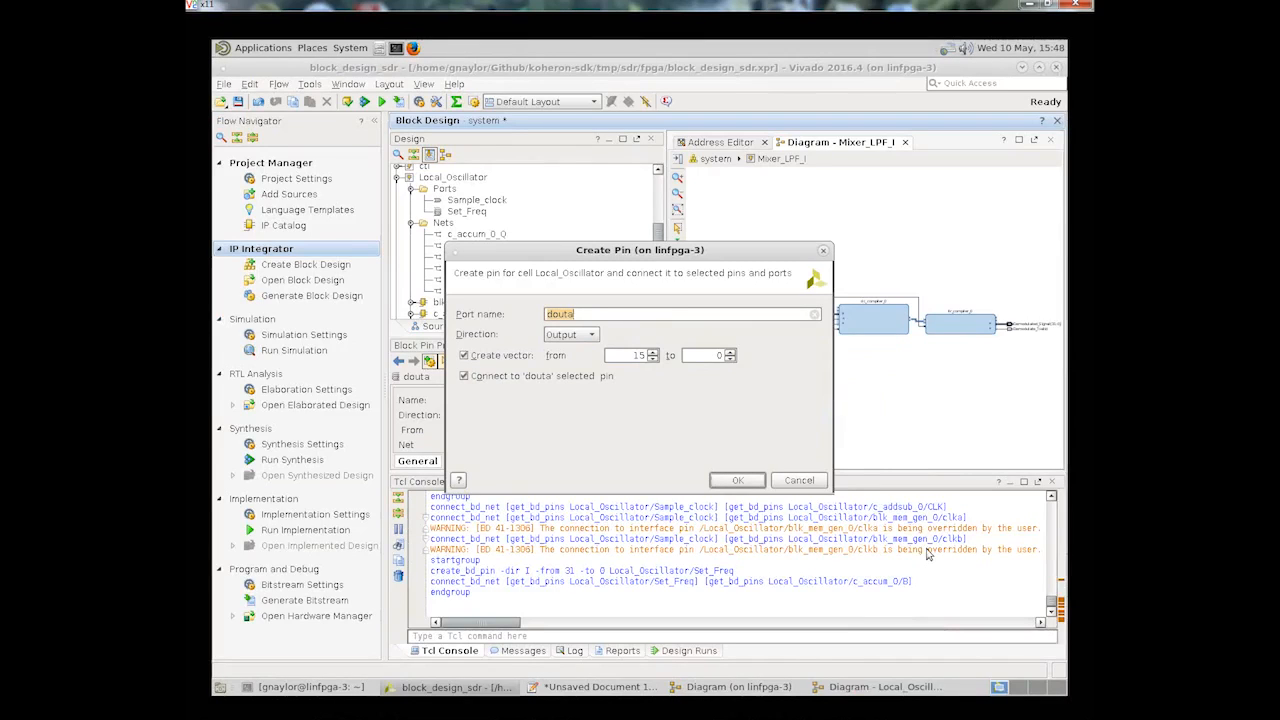
{"action": "type", "text": "LO_Q"}
{"action": "left_click", "coordinate": [737, 480]}
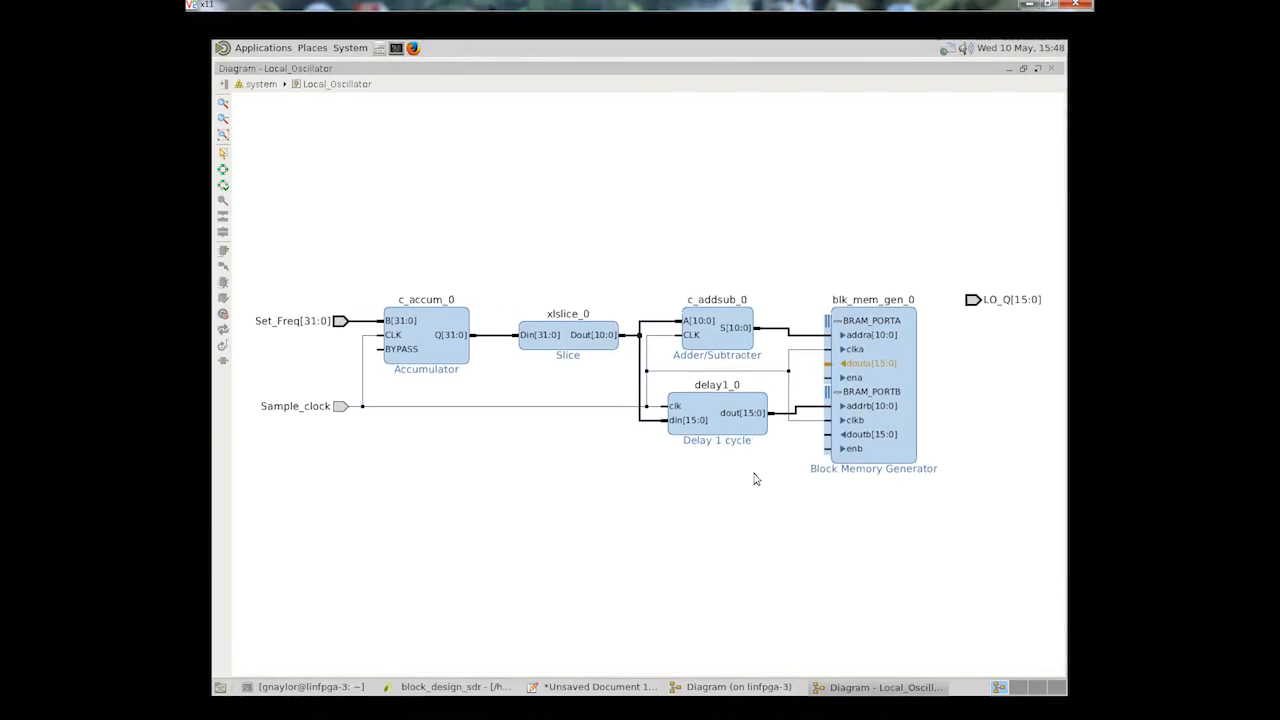
Step: Create a 15-to-0 vector output pin named LO_I, connected to the Block Memory Generator's doutb
{"action": "right_click", "coordinate": [829, 432]}
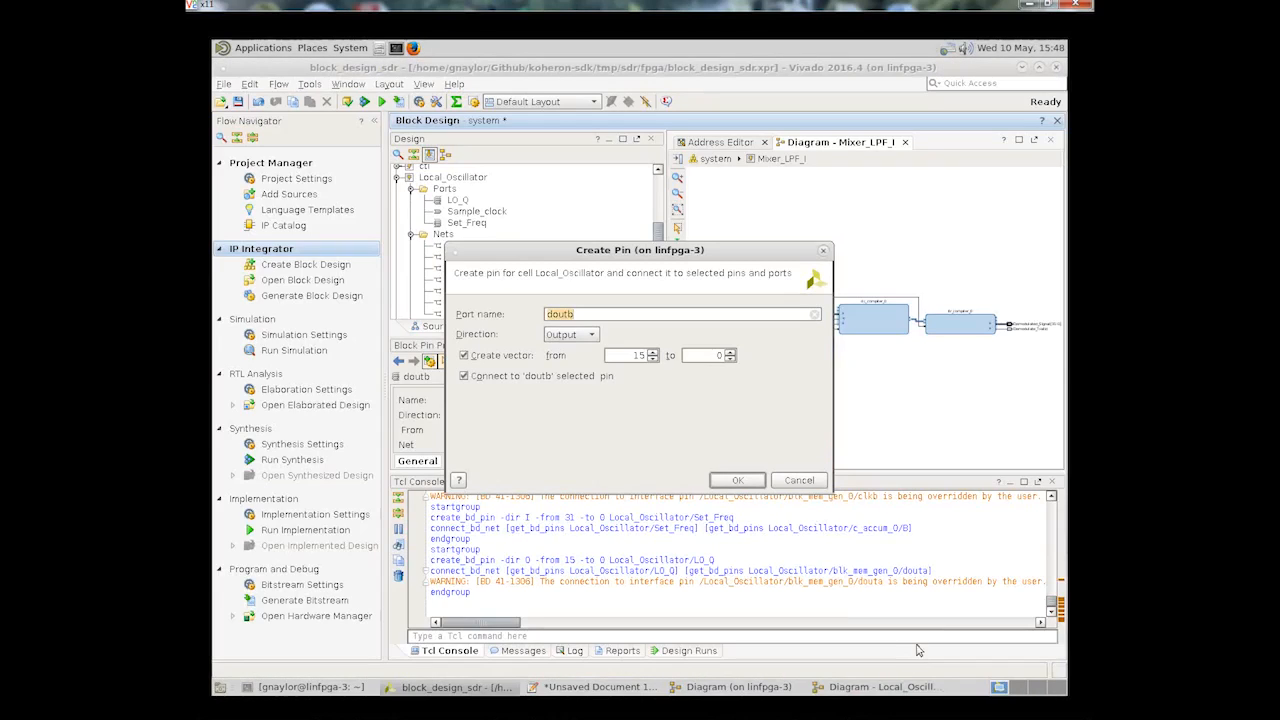
{"action": "type", "text": "LO_I"}
{"action": "left_click", "coordinate": [742, 481]}
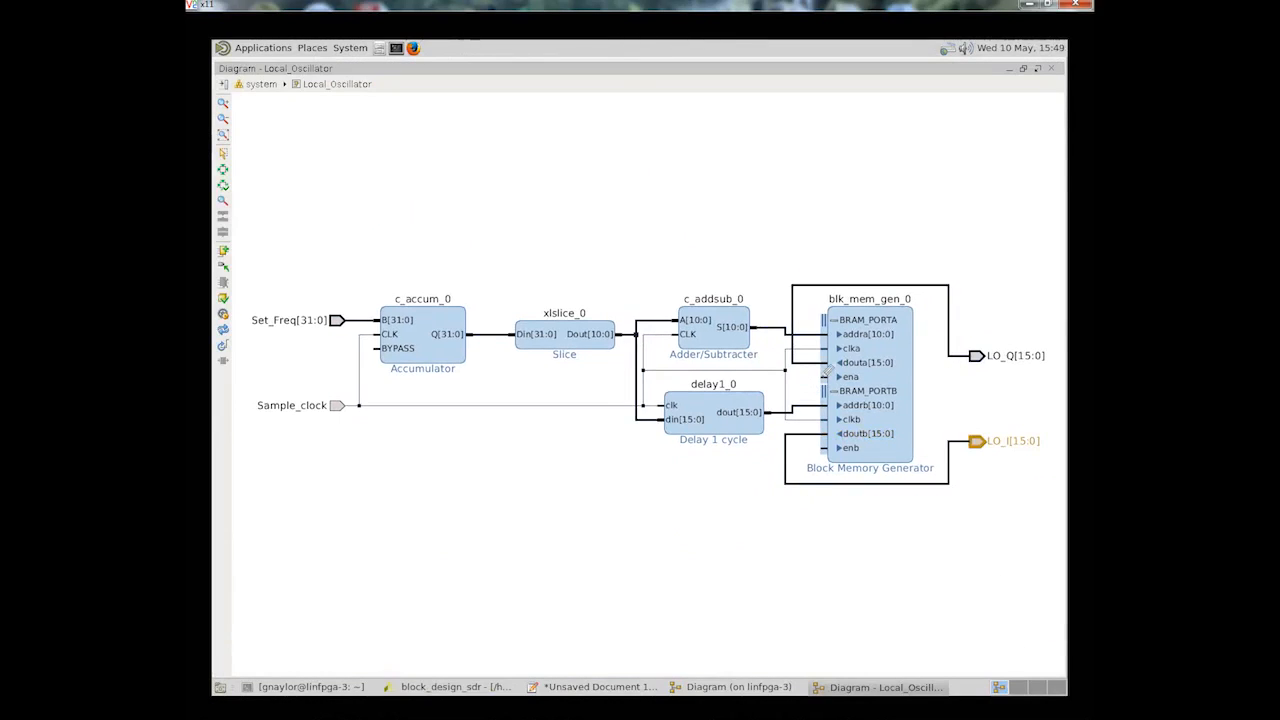
Step: Add a Constant block of width 1 and value 1, and connect its dout to the Block Memory Generator's ena and enb
{"action": "left_click", "coordinate": [223, 251]}
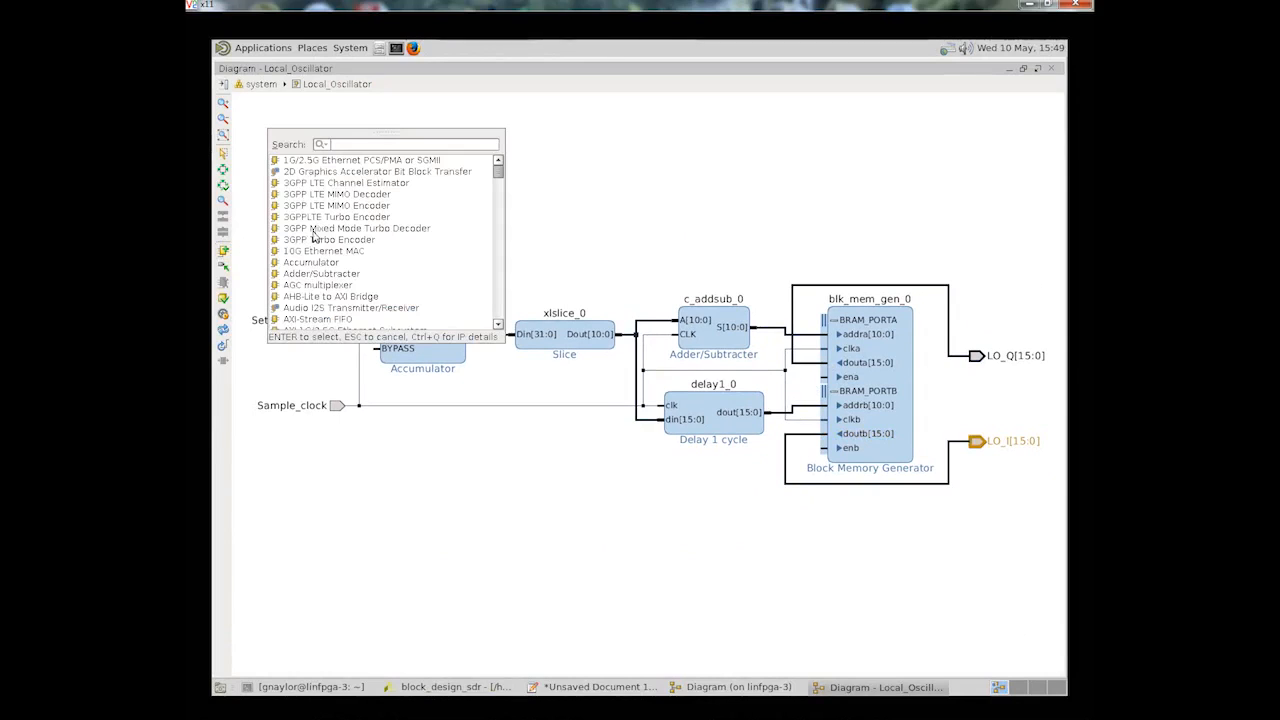
{"action": "type", "text": "constan"}
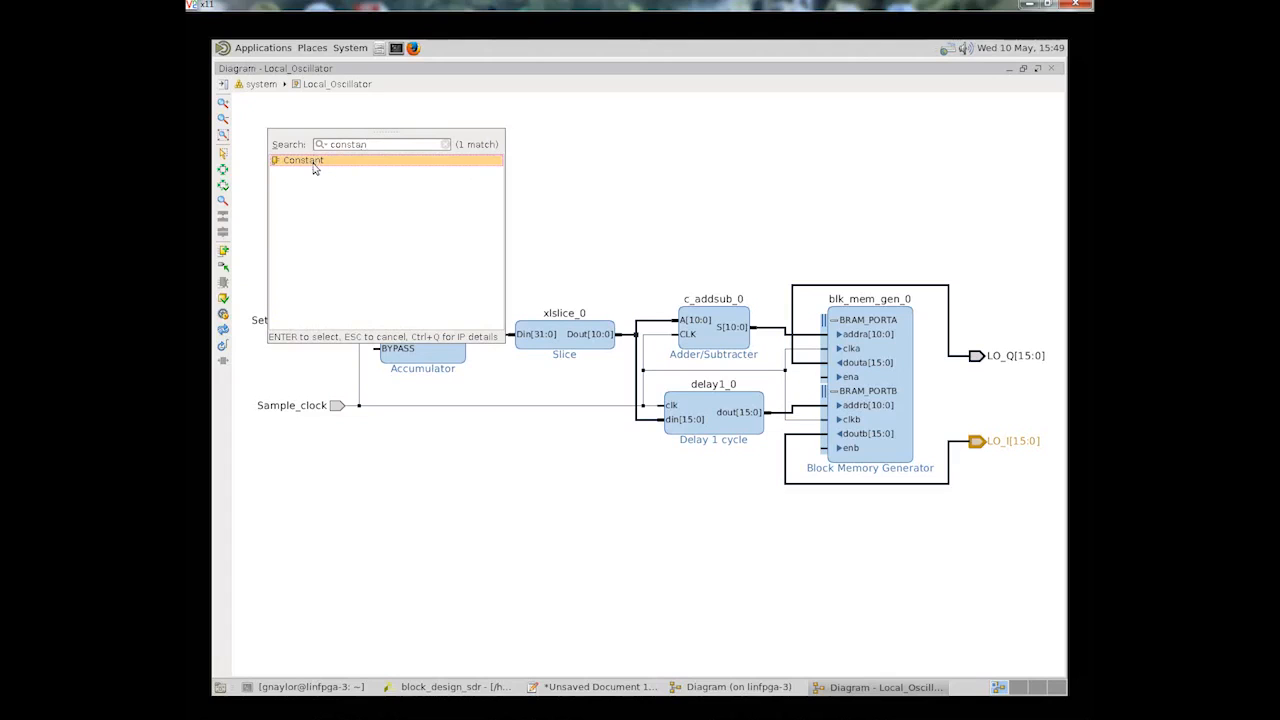
{"action": "left_click_drag", "start_coordinate": [313, 168], "coordinate": [566, 200]}
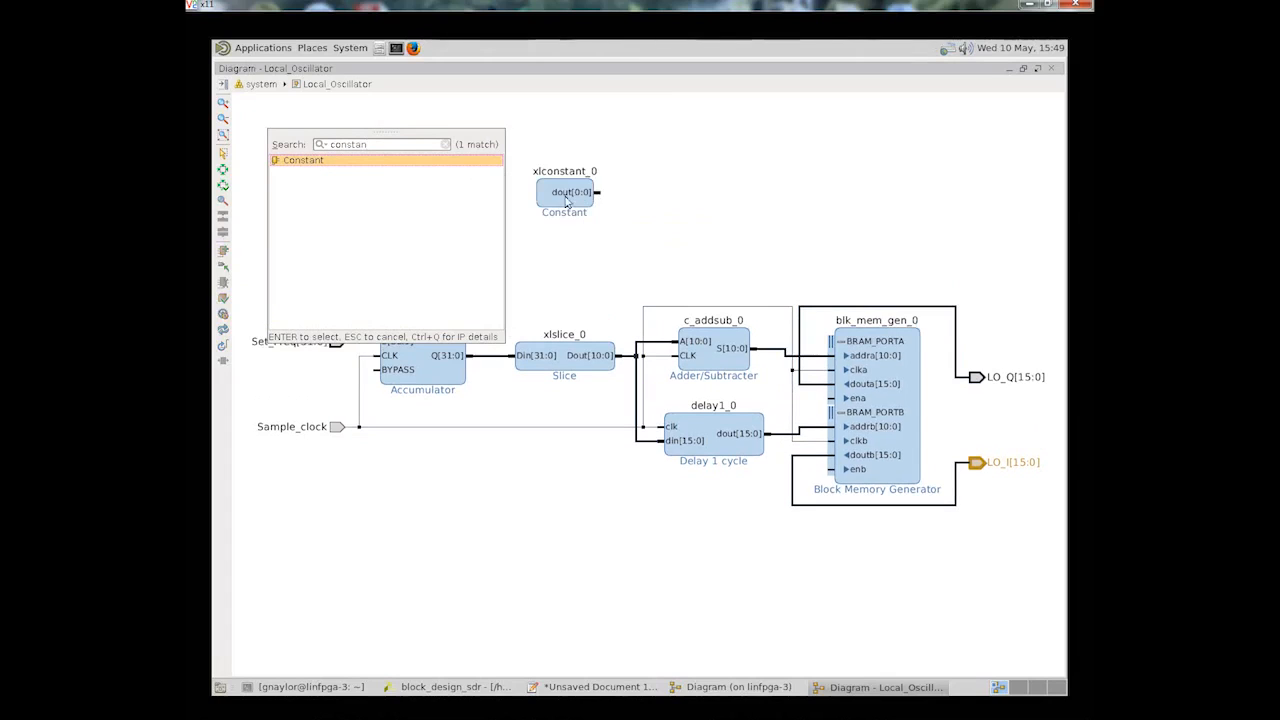
{"action": "double_click", "coordinate": [566, 200]}
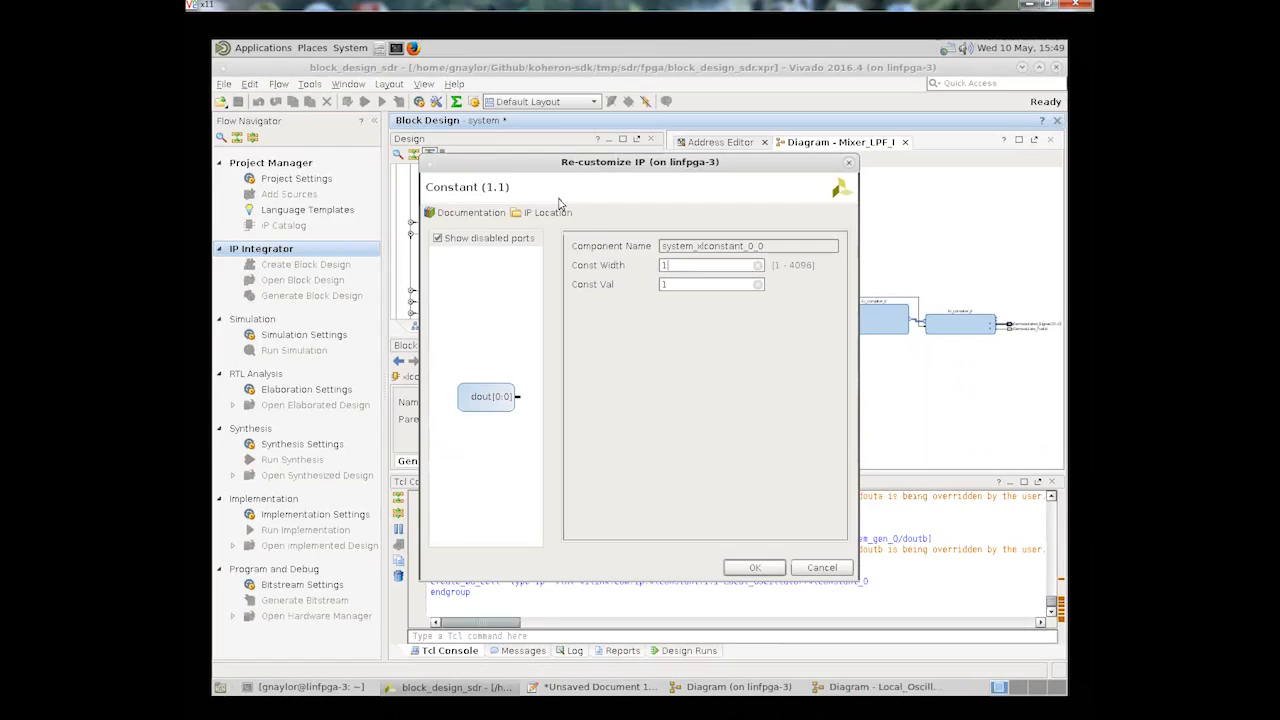
{"action": "left_click", "coordinate": [673, 285]}
{"action": "left_click", "coordinate": [748, 567]}
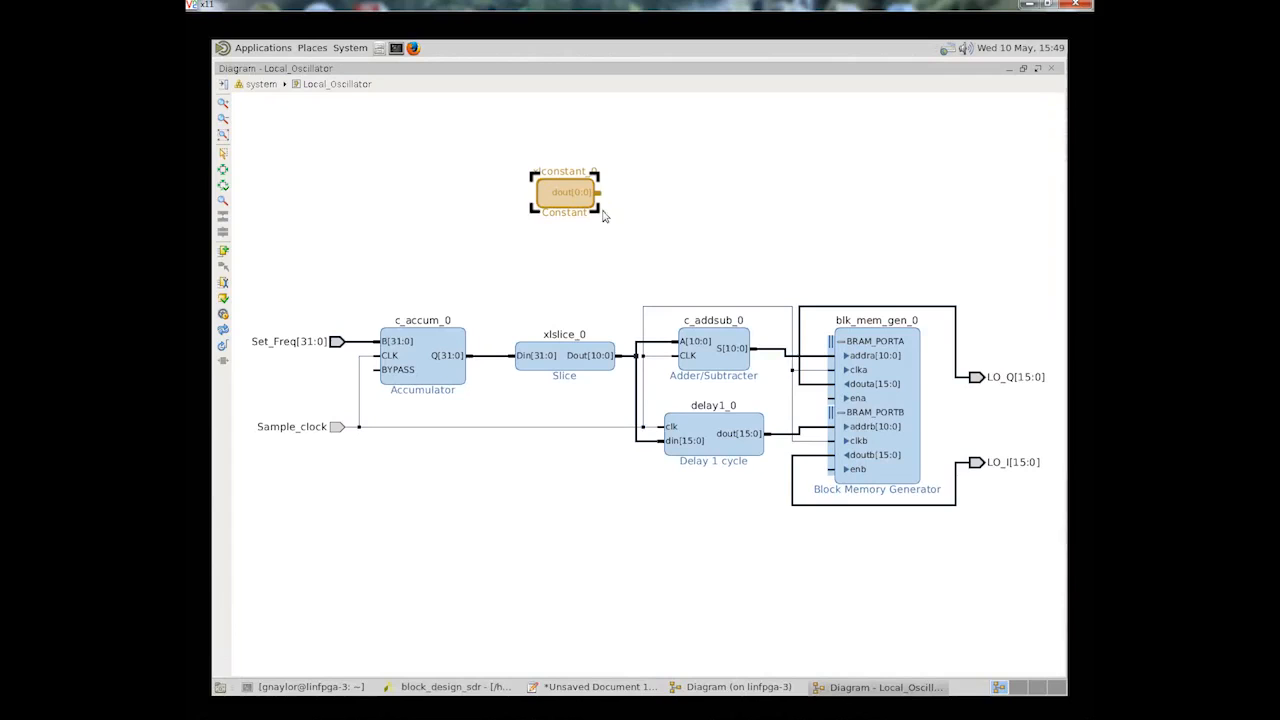
{"action": "left_click_drag", "start_coordinate": [601, 191], "coordinate": [822, 399]}
{"action": "left_click_drag", "start_coordinate": [850, 518], "coordinate": [820, 450]}
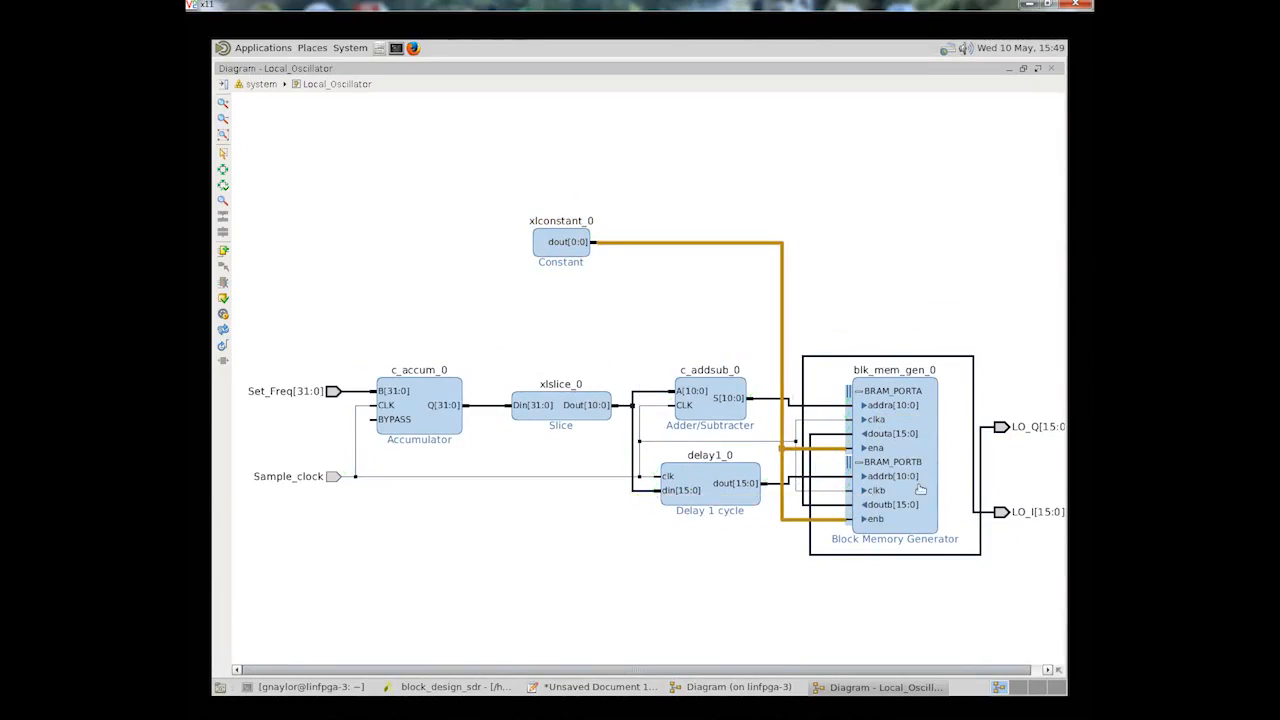
Step: Close the Local_Oscillator and Mixer_LPF_I diagrams and open the block design
{"action": "left_click", "coordinate": [1051, 69]}
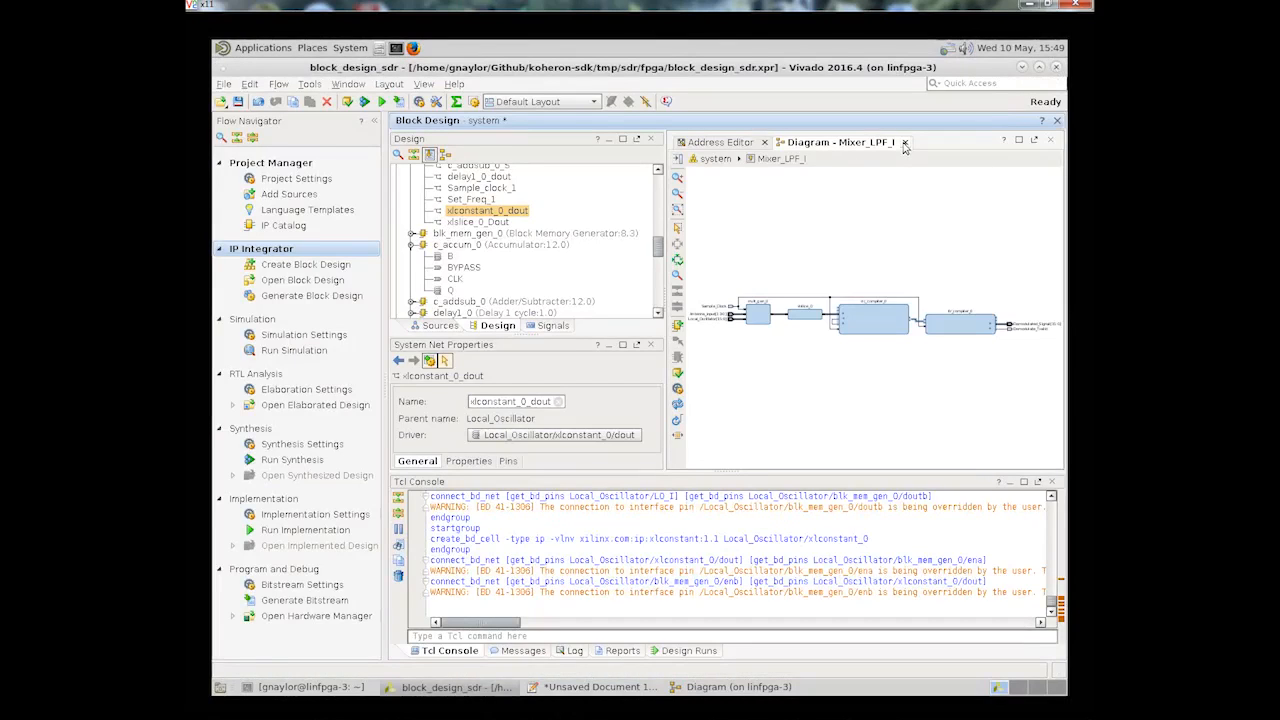
{"action": "left_click", "coordinate": [905, 143]}
{"action": "left_click", "coordinate": [300, 279]}
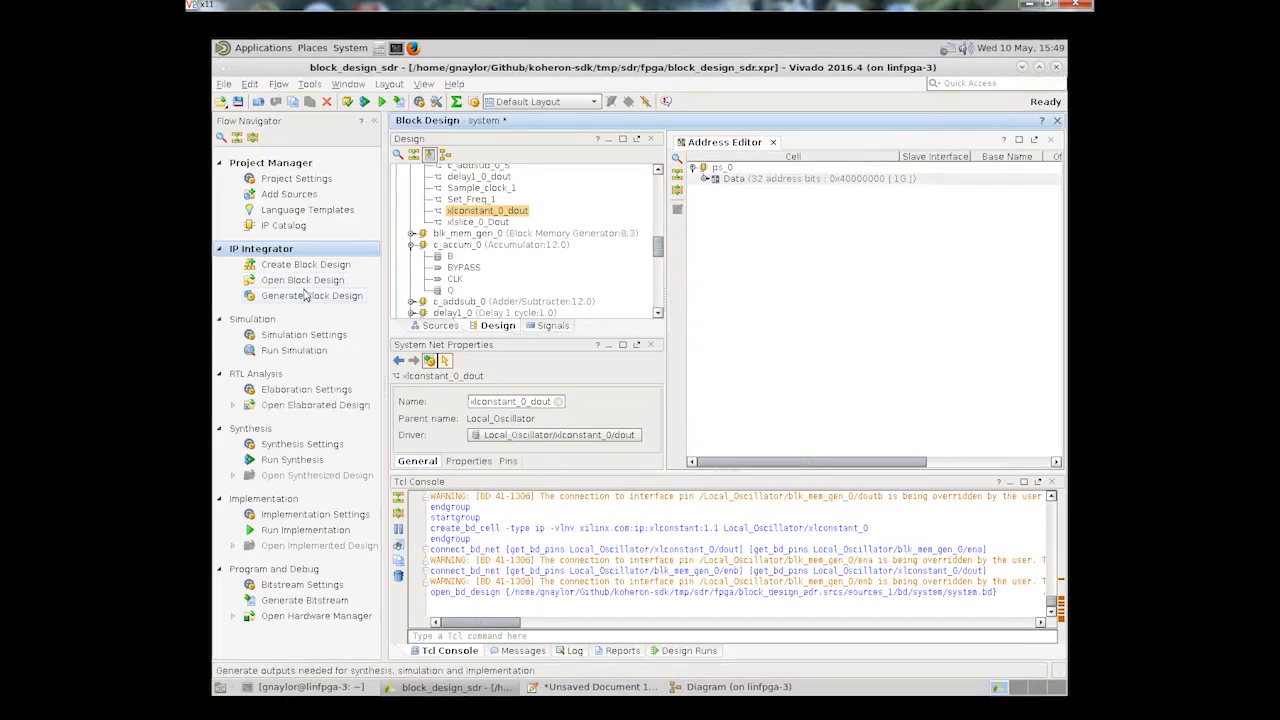
Step: In the top-level system diagram, connect LO_Q to Mixer_LPF_Q's Local_Oscillator input and LO_I to Mixer_LPF_I's Local_Oscillator input
{"action": "left_click", "coordinate": [726, 688]}
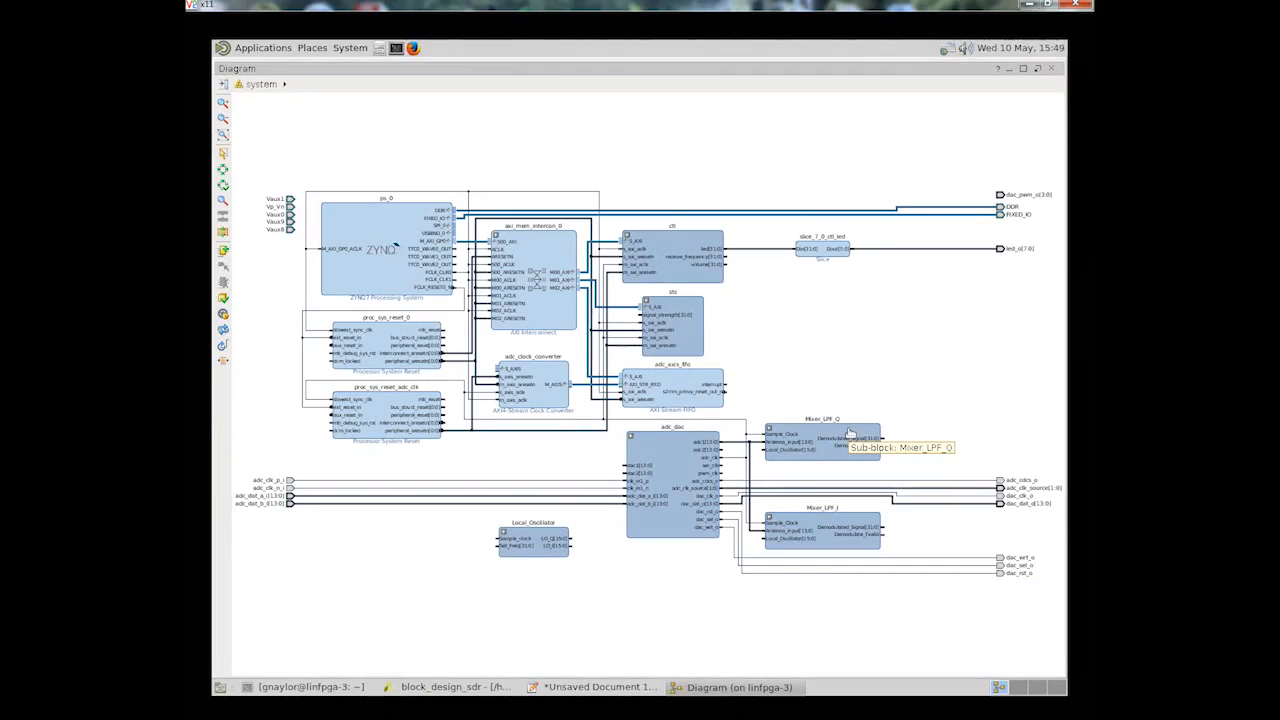
{"action": "left_click_drag", "start_coordinate": [571, 539], "coordinate": [768, 447]}
{"action": "left_click_drag", "start_coordinate": [575, 545], "coordinate": [772, 540]}
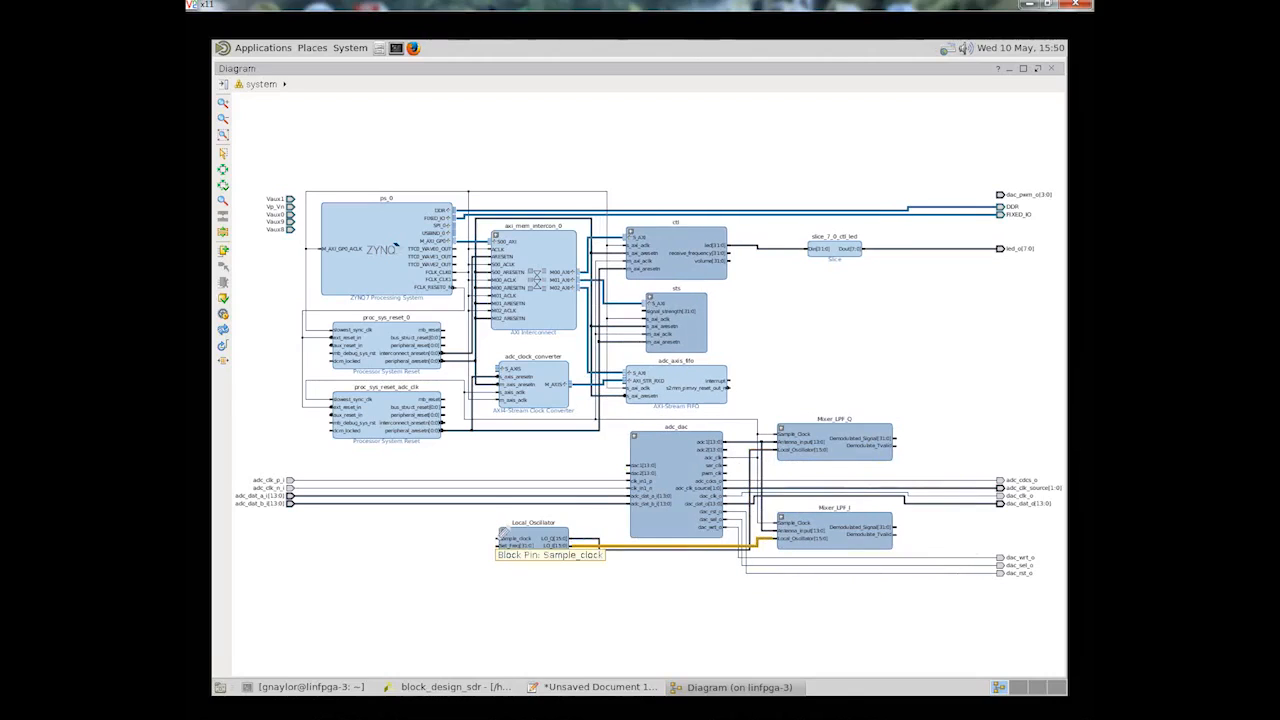
Step: Connect Local_Oscillator's Sample_clock to the adc_clk net and Set_Freq to ctl's receive_frequency output, and regenerate the layout
{"action": "left_click_drag", "start_coordinate": [497, 539], "coordinate": [745, 452]}
{"action": "left_click_drag", "start_coordinate": [500, 545], "coordinate": [736, 250]}
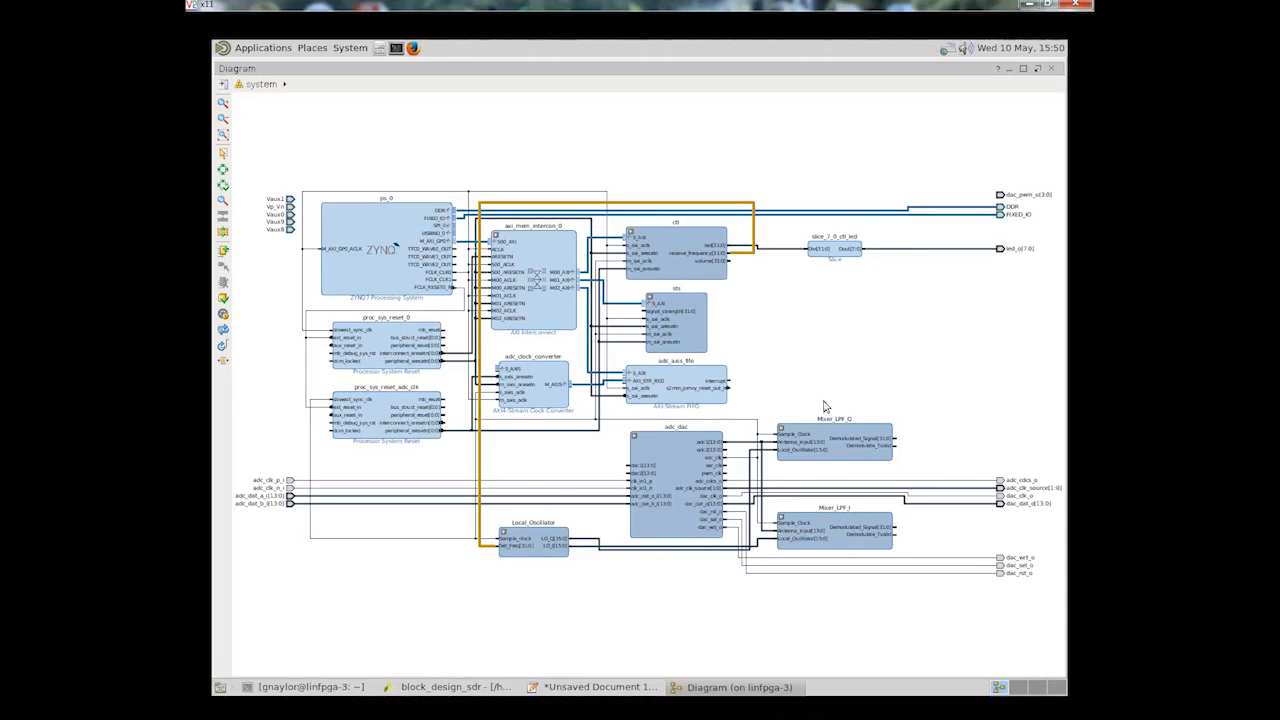
{"action": "left_click", "coordinate": [223, 330]}
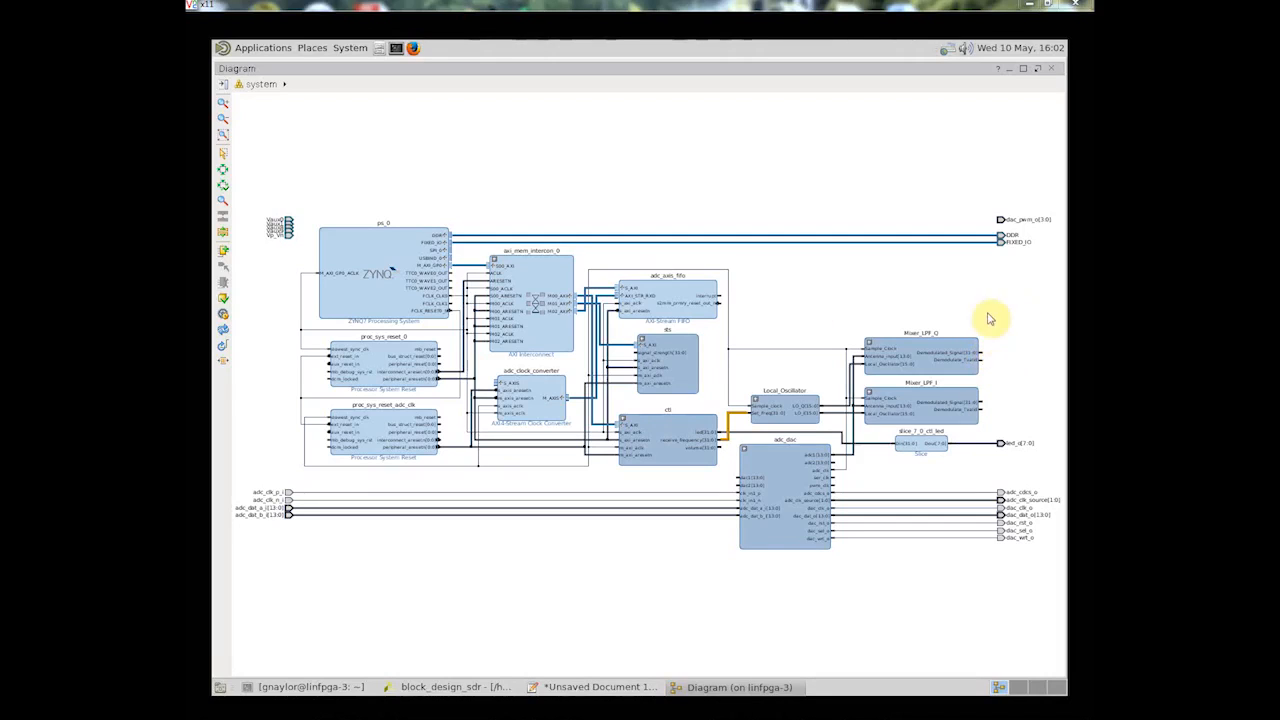
Step: Add an Accumulator block to the system diagram above Mixer_LPF_Q
{"action": "left_click", "coordinate": [222, 252]}
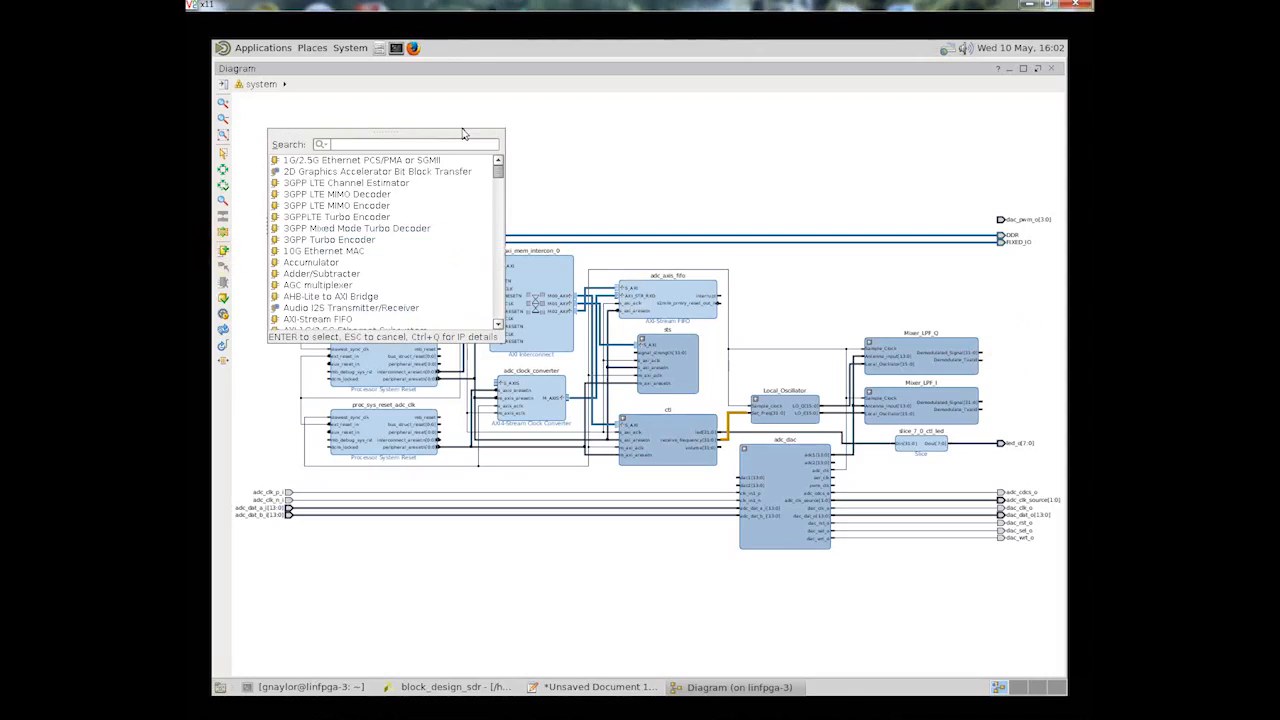
{"action": "type", "text": "accum"}
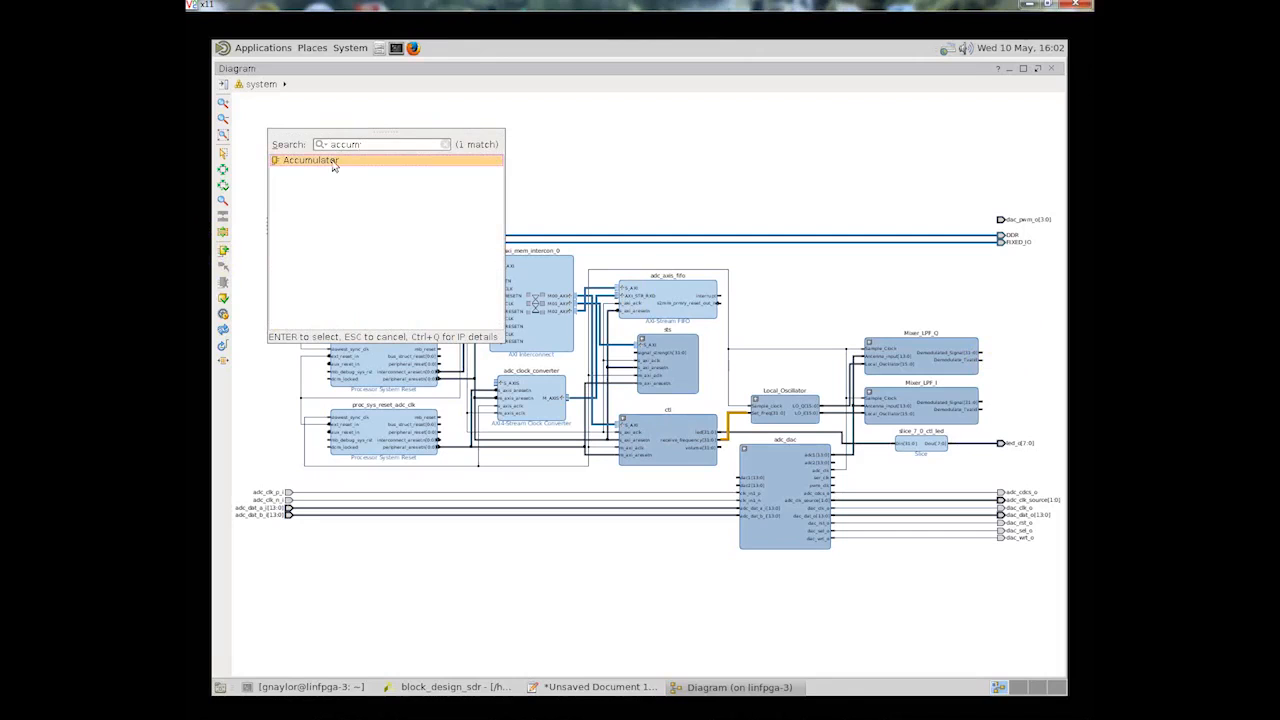
{"action": "left_click_drag", "start_coordinate": [333, 167], "coordinate": [980, 289]}
Step: Configure the new Accumulator with manual input width 16, output width 32 and Add Subtract mode, and move it beyond Mixer_LPF_Q's outputs
{"action": "double_click", "coordinate": [924, 284]}
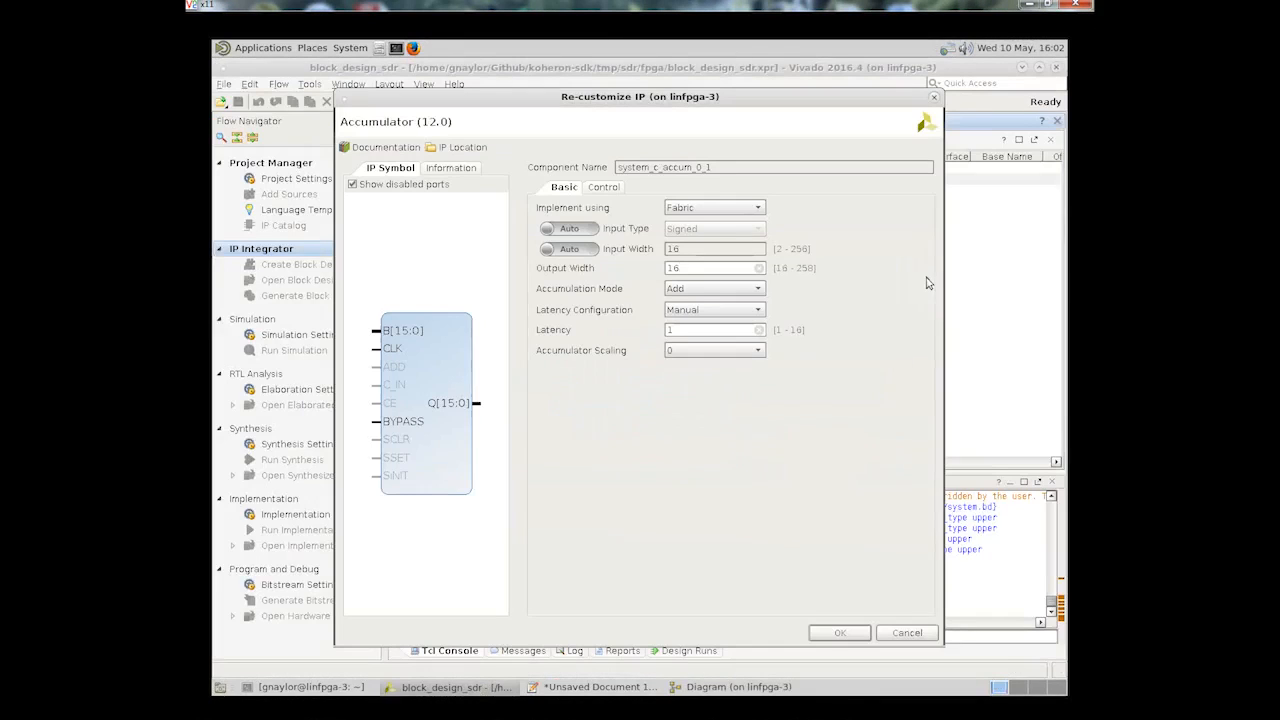
{"action": "left_click", "coordinate": [594, 250]}
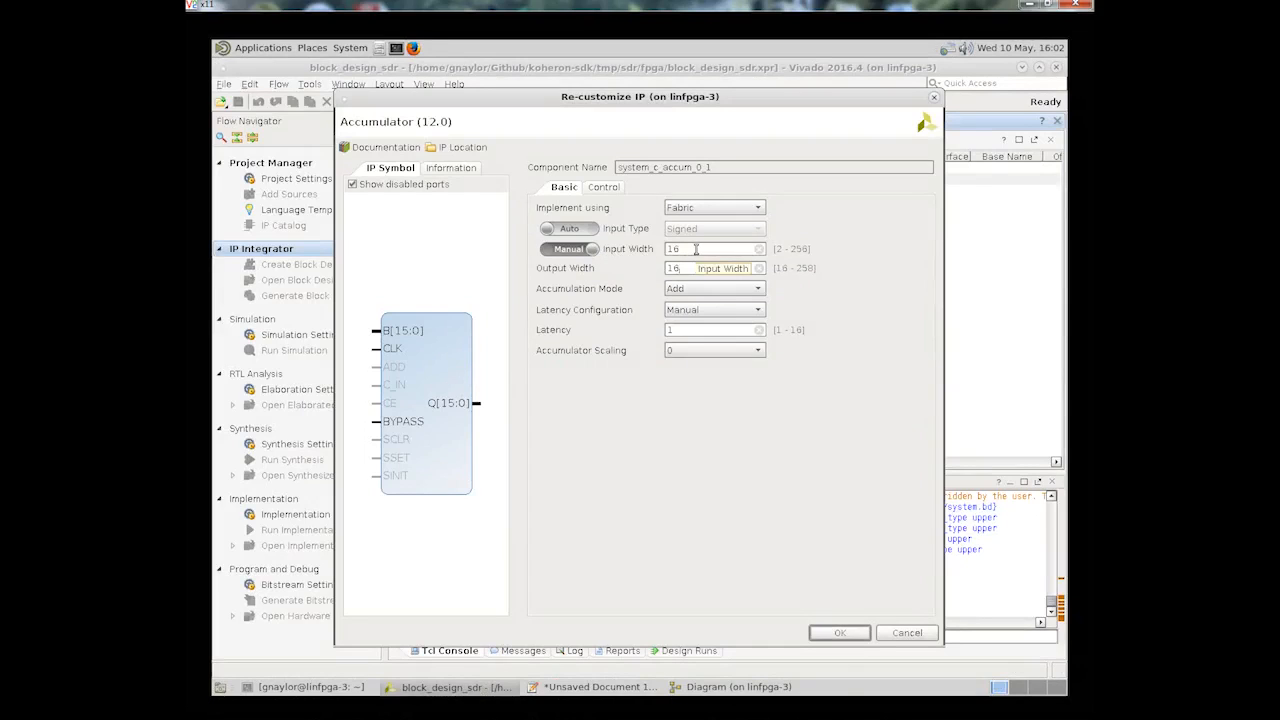
{"action": "double_click", "coordinate": [689, 270]}
{"action": "type", "text": "32"}
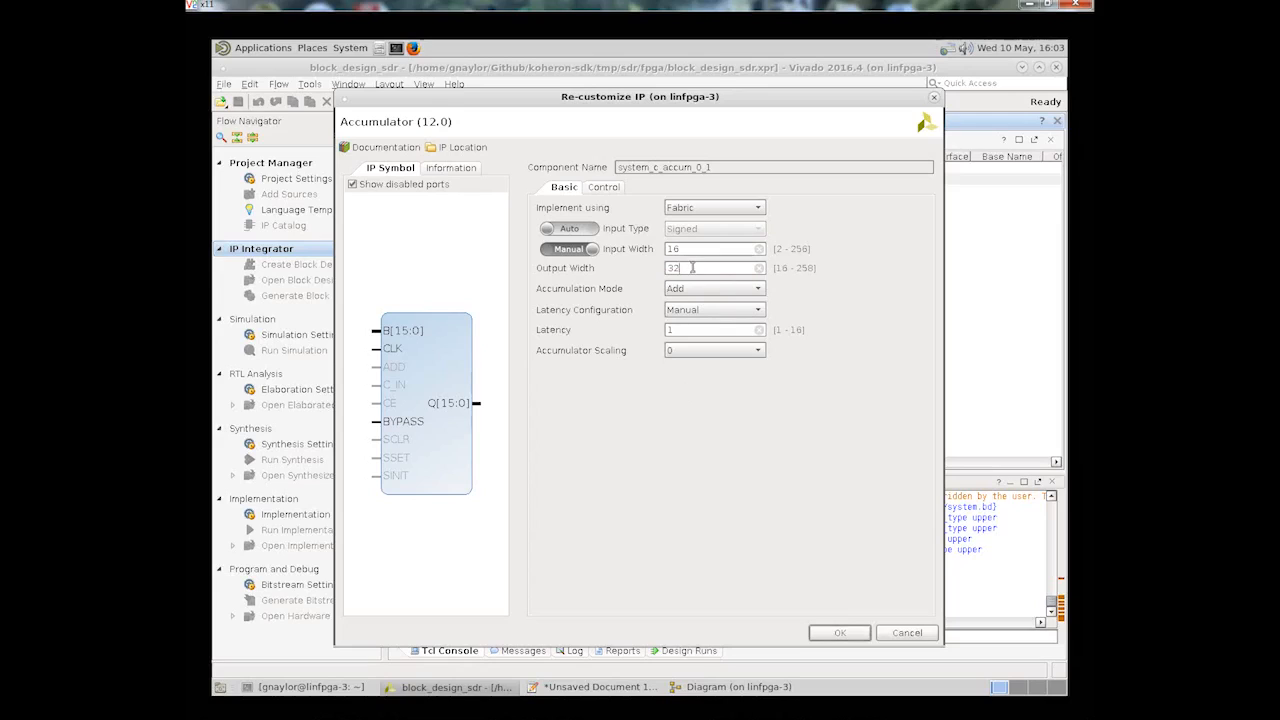
{"action": "left_click", "coordinate": [757, 292]}
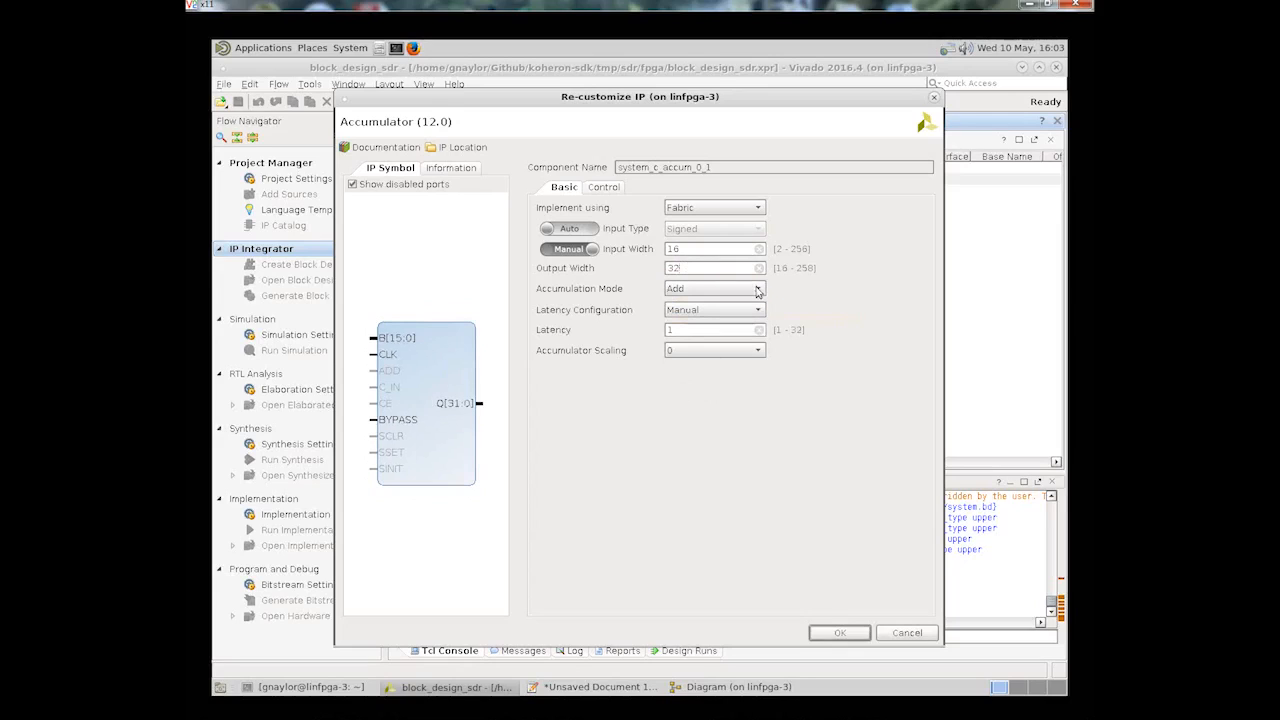
{"action": "left_click", "coordinate": [757, 289]}
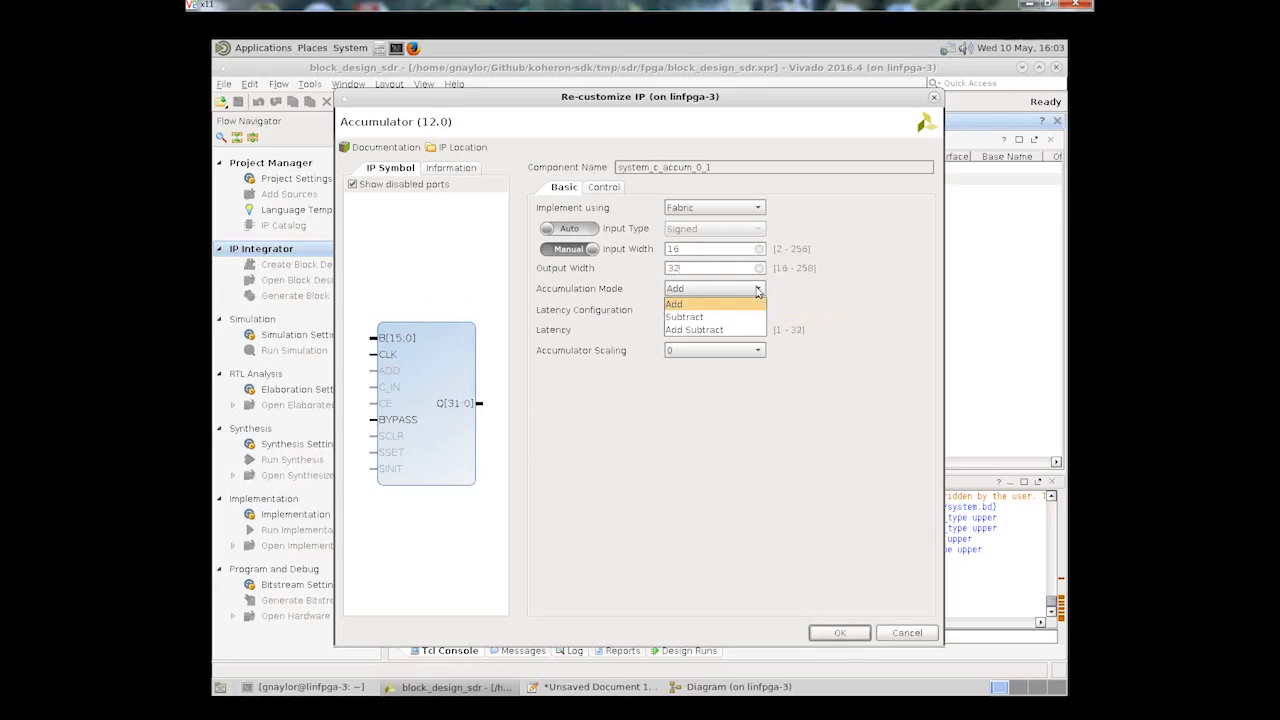
{"action": "left_click", "coordinate": [714, 333]}
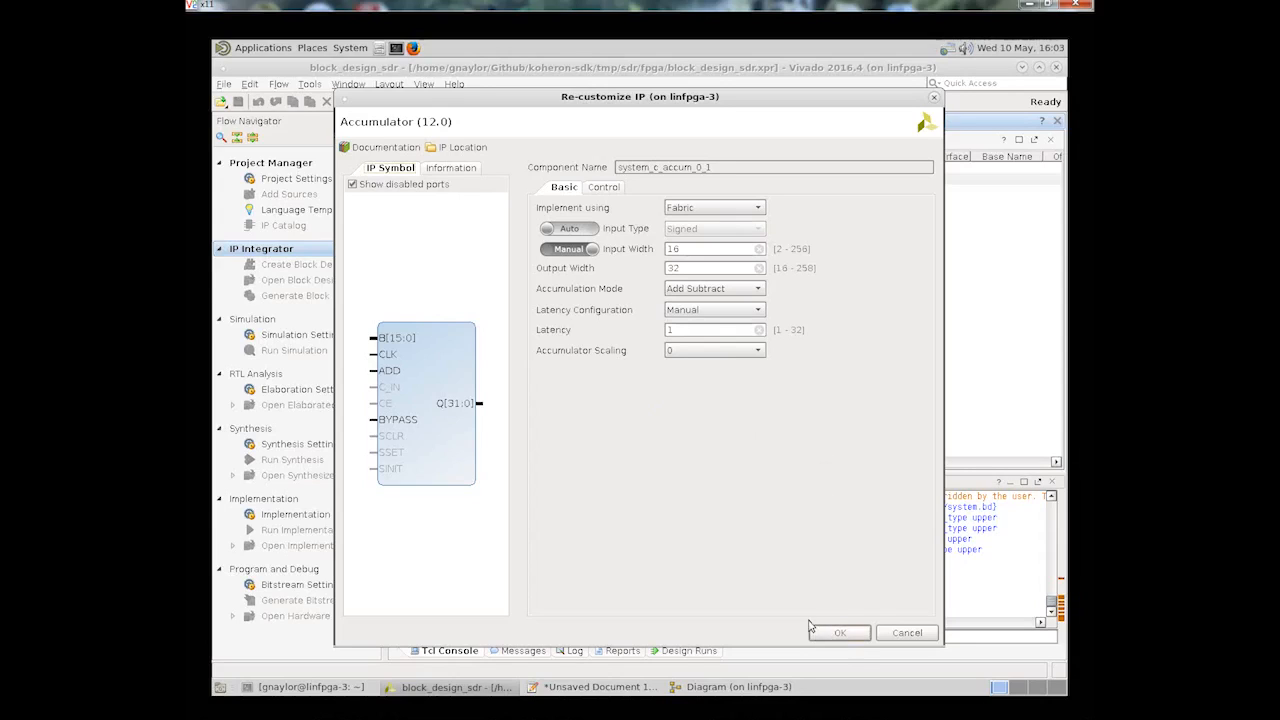
{"action": "left_click", "coordinate": [841, 637]}
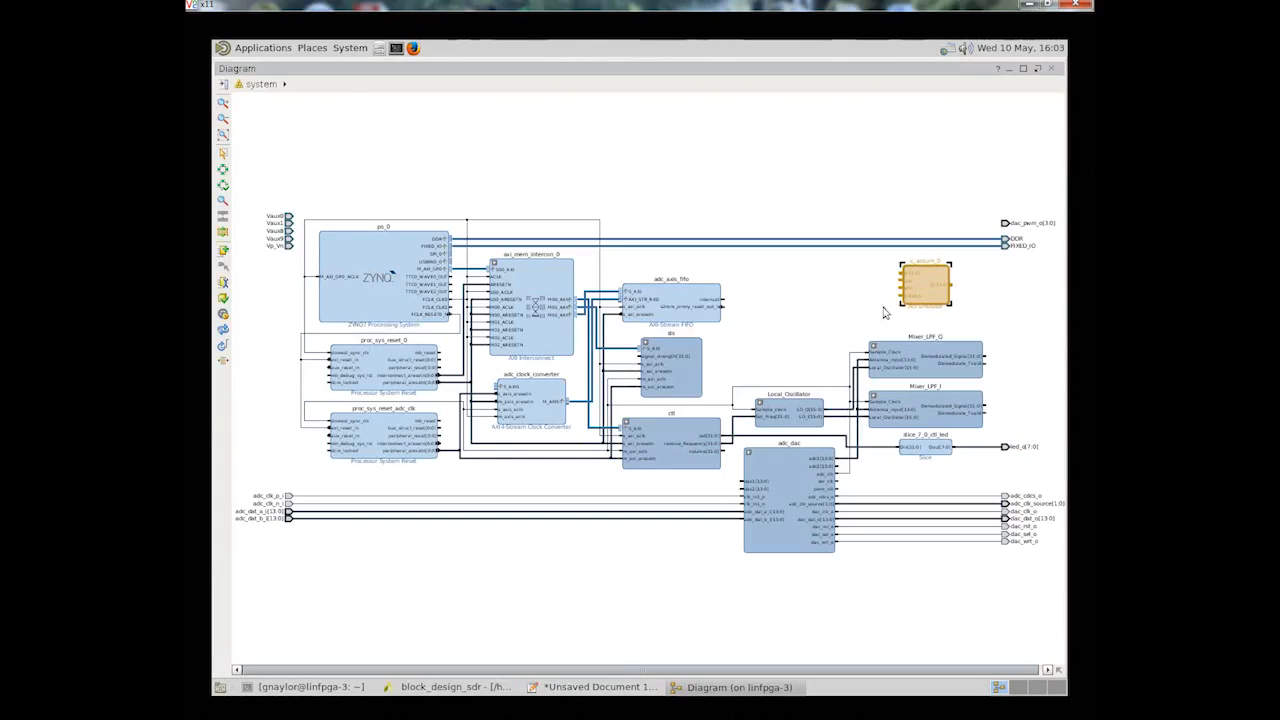
{"action": "left_click_drag", "start_coordinate": [947, 302], "coordinate": [979, 360]}
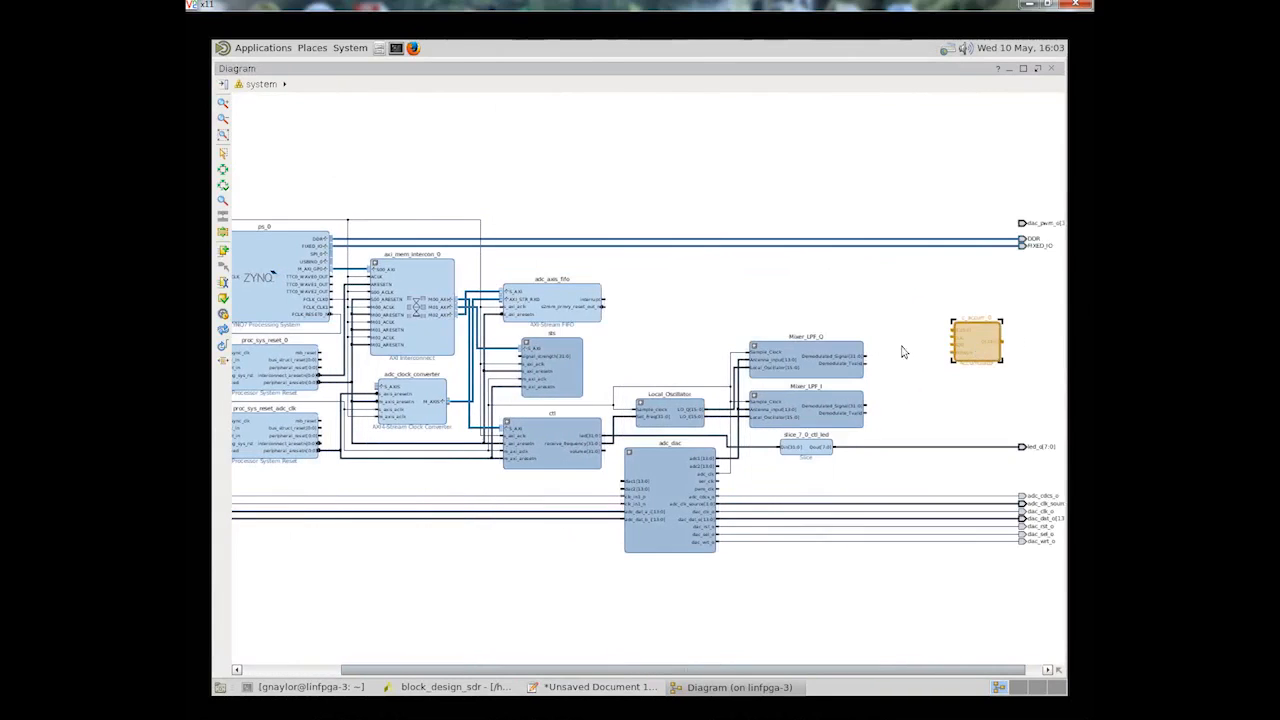
Step: Add a Slice block between Mixer_LPF_Q and the new Accumulator
{"action": "left_click", "coordinate": [223, 251]}
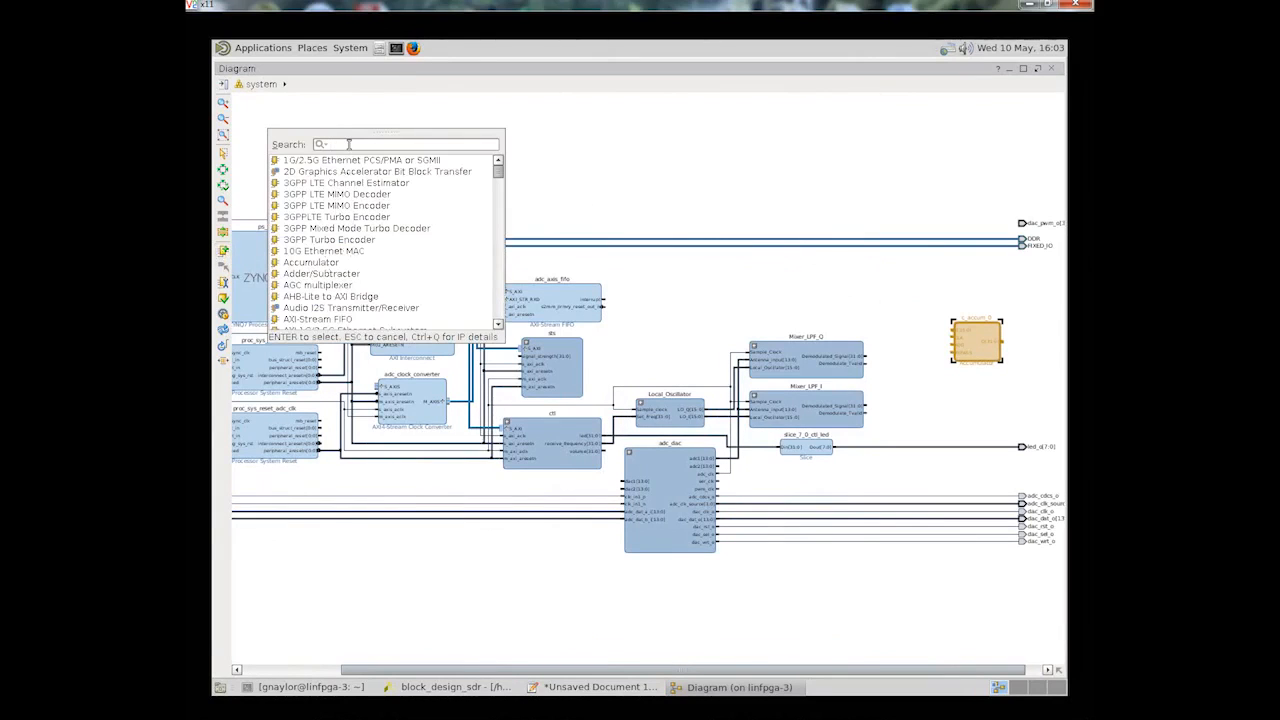
{"action": "type", "text": "slice"}
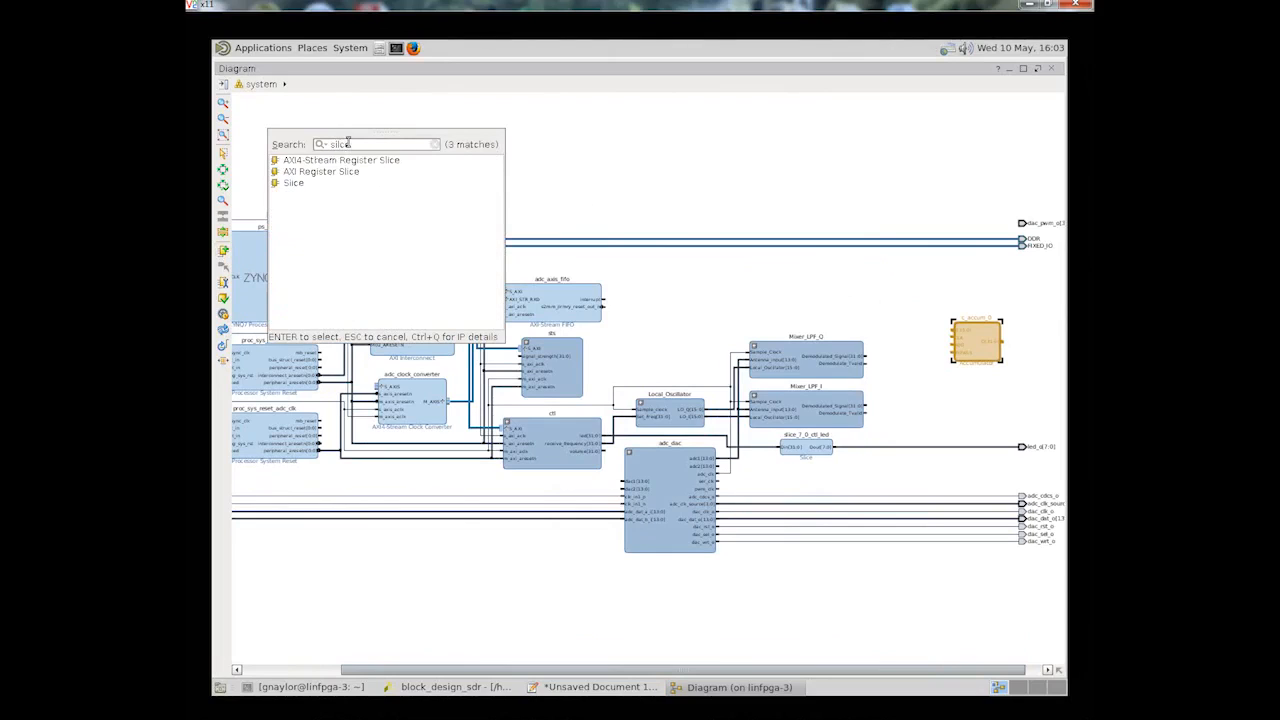
{"action": "left_click_drag", "start_coordinate": [292, 183], "coordinate": [897, 306]}
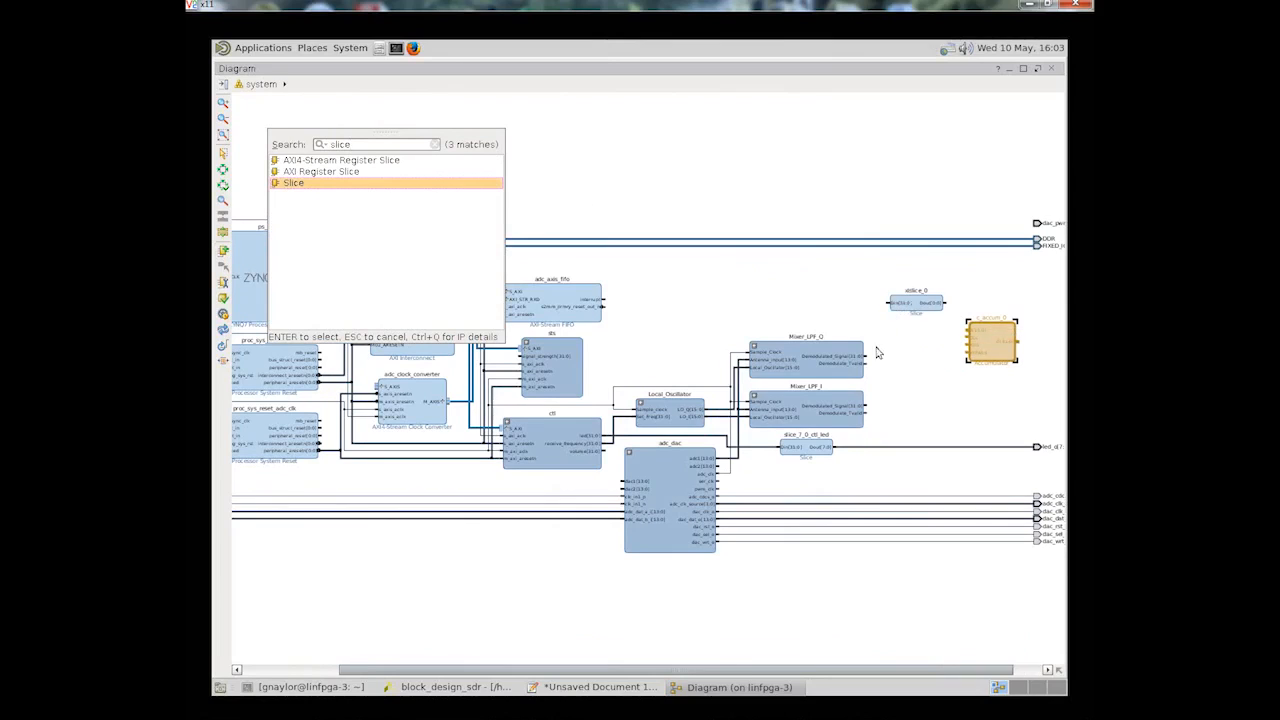
Step: Set the new Slice to Din From 31 and Din Down To 16, and connect its Dout to the Accumulator's B input
{"action": "double_click", "coordinate": [900, 304]}
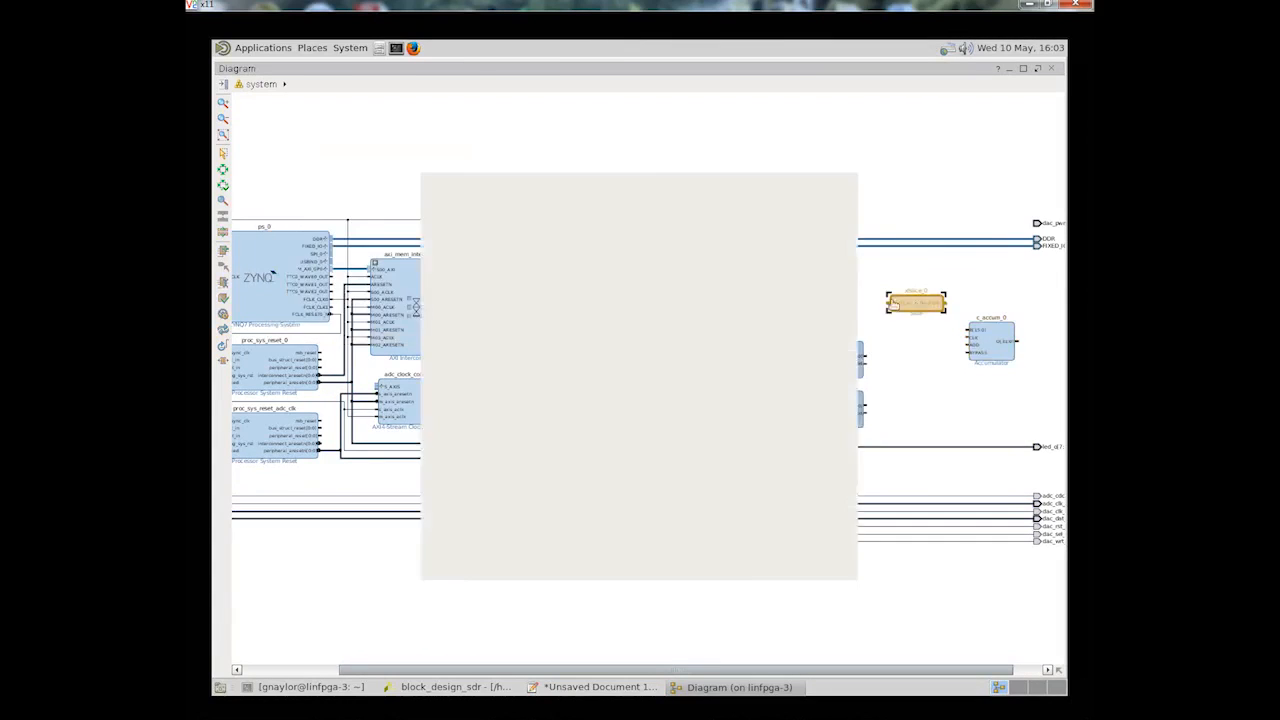
{"action": "left_click", "coordinate": [673, 284]}
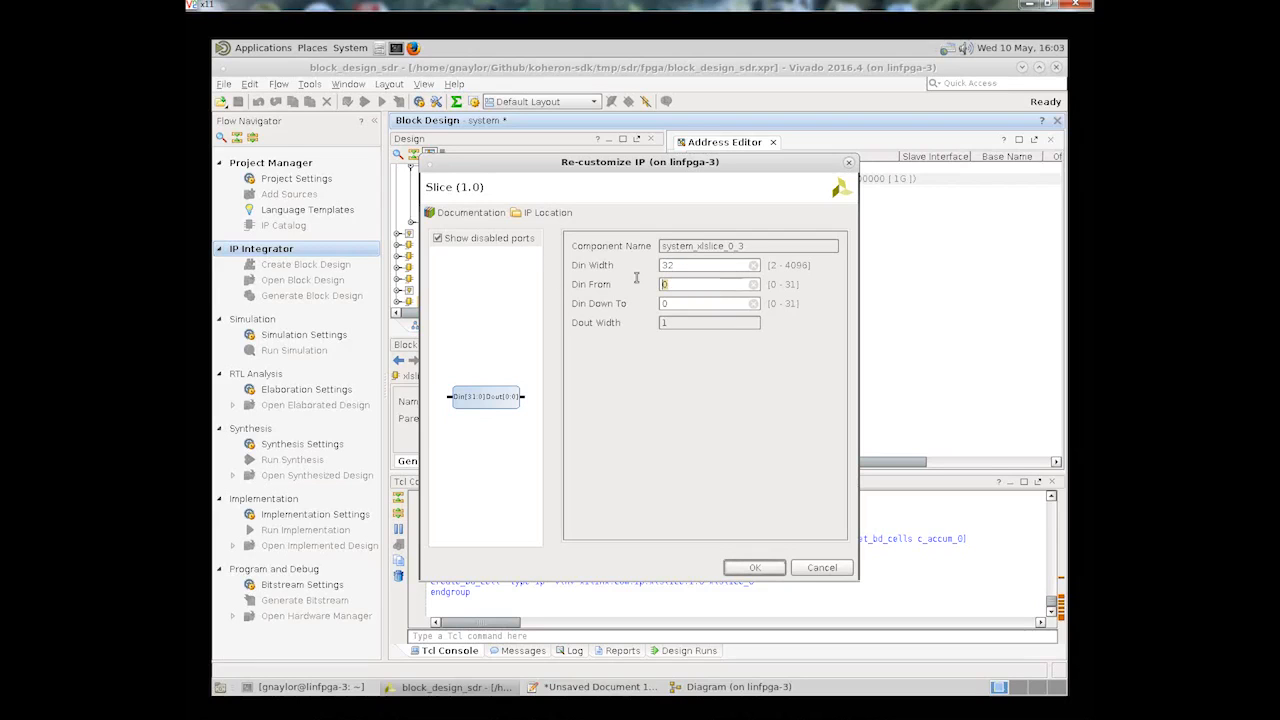
{"action": "type", "text": "31"}
{"action": "key", "text": "Tab"}
{"action": "type", "text": "16"}
{"action": "key", "text": "Tab"}
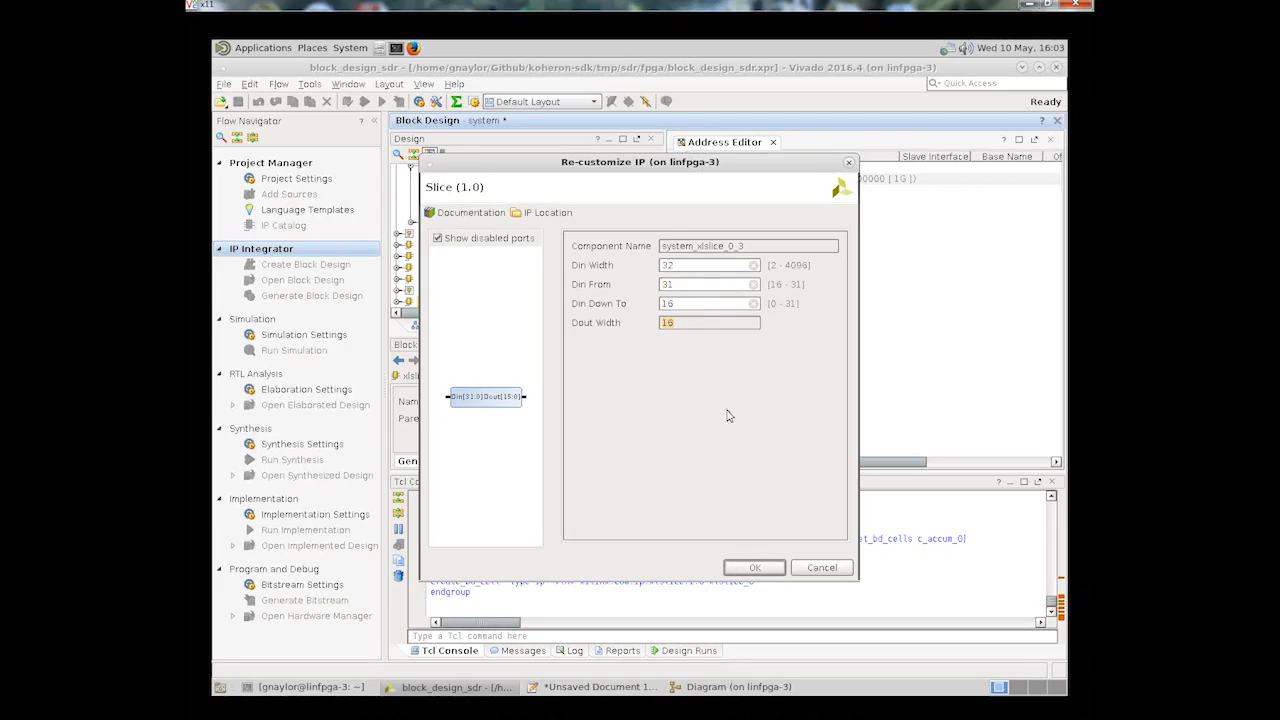
{"action": "left_click", "coordinate": [756, 568]}
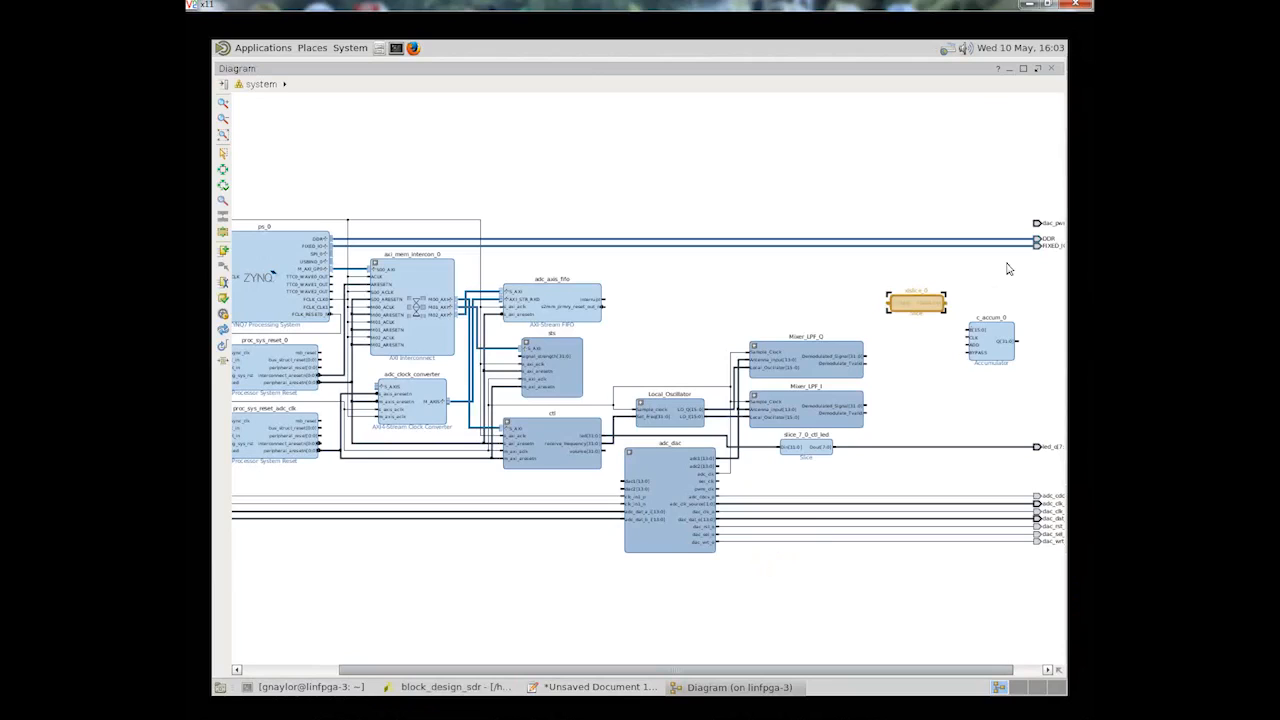
{"action": "left_click_drag", "start_coordinate": [950, 300], "coordinate": [972, 328]}
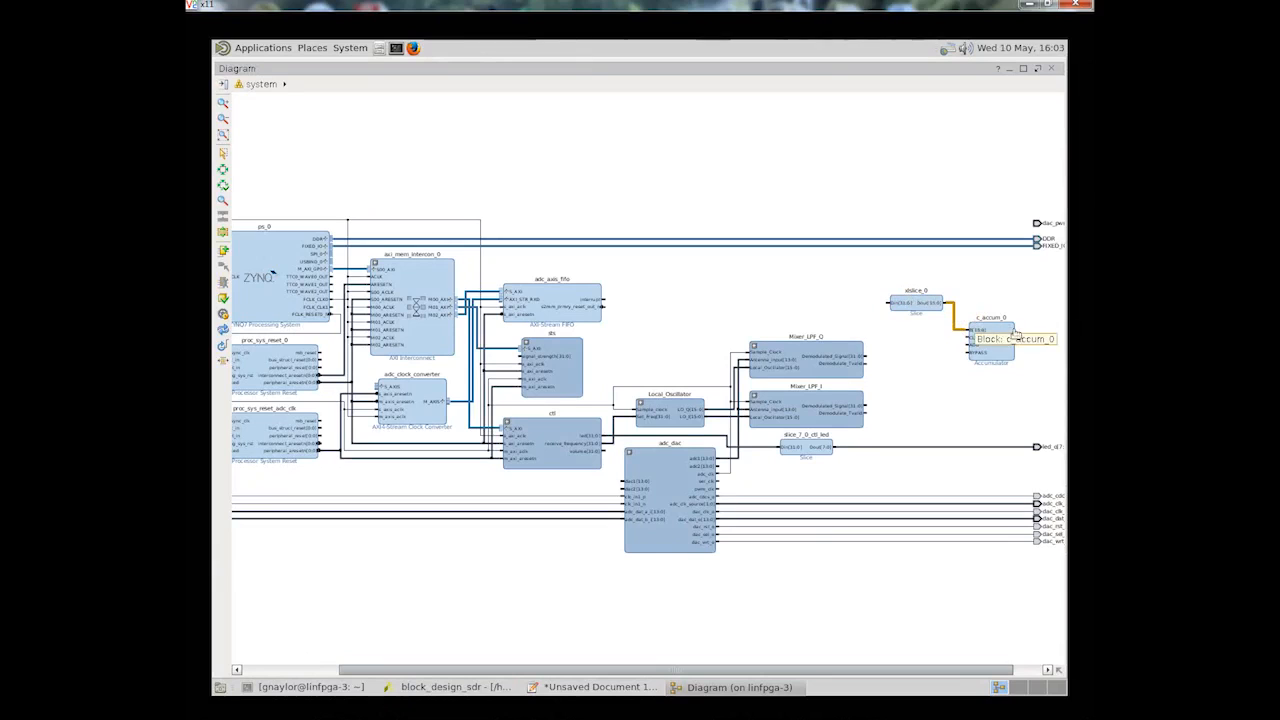
Step: Move the accumulator farther away from the xlslice_0 block and paste a copy of that slice directly below it
{"action": "left_click_drag", "start_coordinate": [1010, 335], "coordinate": [777, 312]}
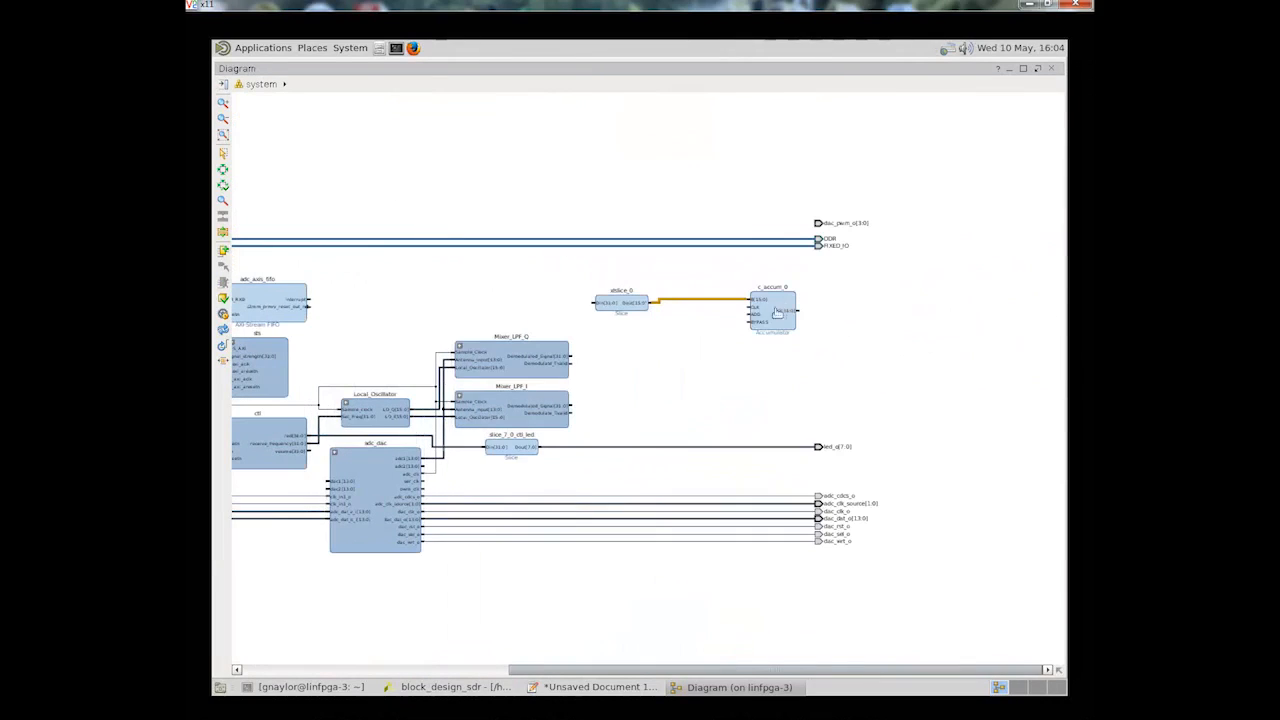
{"action": "left_click", "coordinate": [634, 316]}
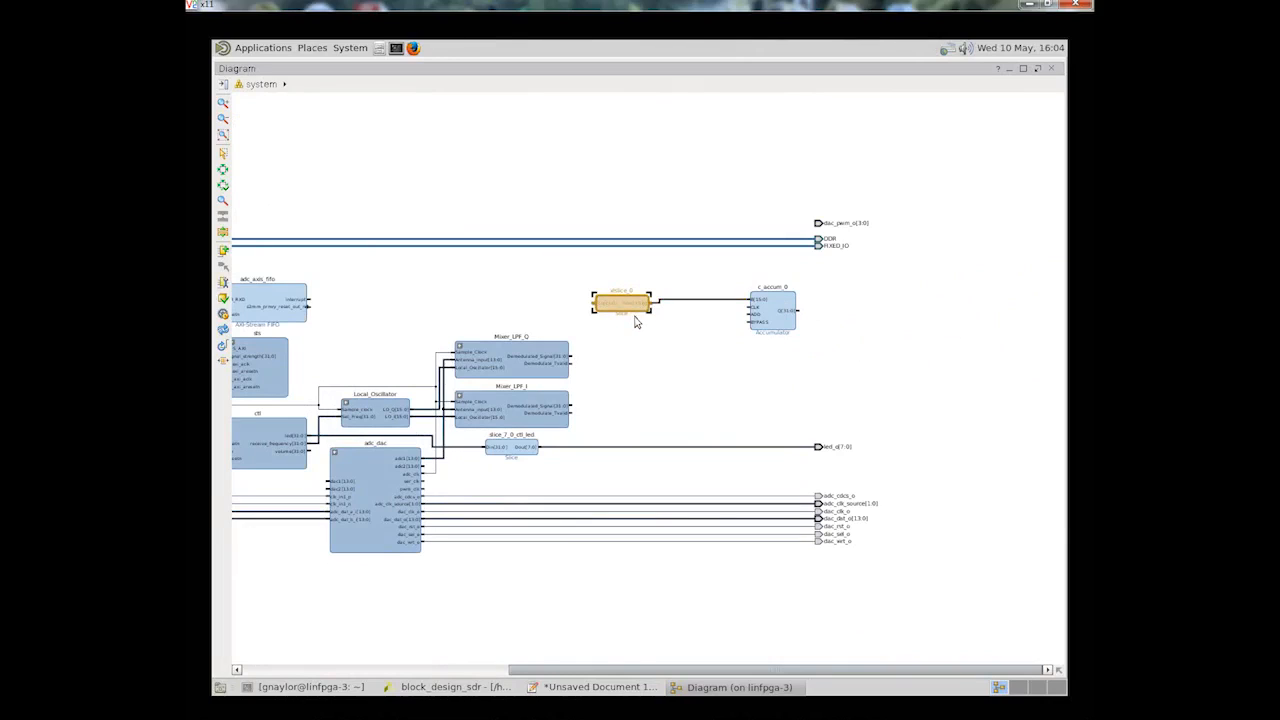
{"action": "left_click", "coordinate": [641, 341]}
{"action": "key", "text": "ctrl+v"}
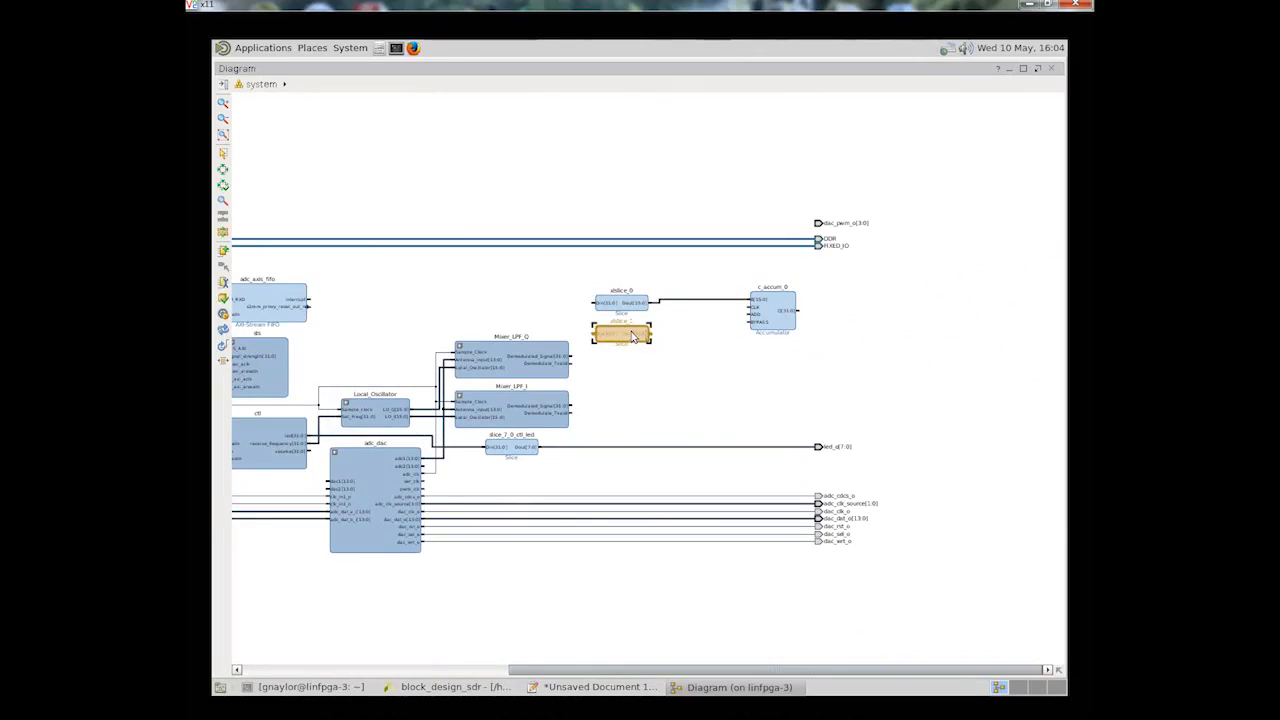
Step: Change the copied slice's Din Down To value so that xlslice_1 outputs a single bit
{"action": "scroll", "coordinate": [652, 336], "scroll_direction": "down", "scroll_amount": 1}
{"action": "left_click_drag", "start_coordinate": [576, 302], "coordinate": [765, 378]}
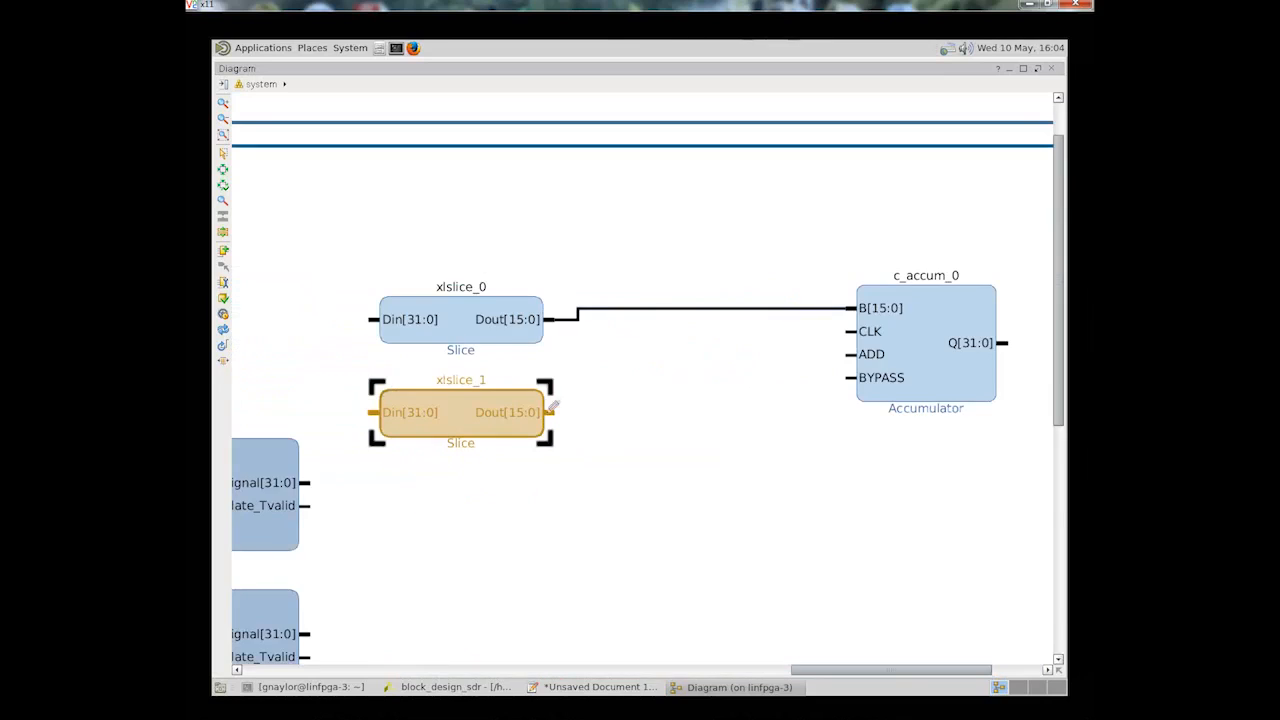
{"action": "double_click", "coordinate": [503, 429]}
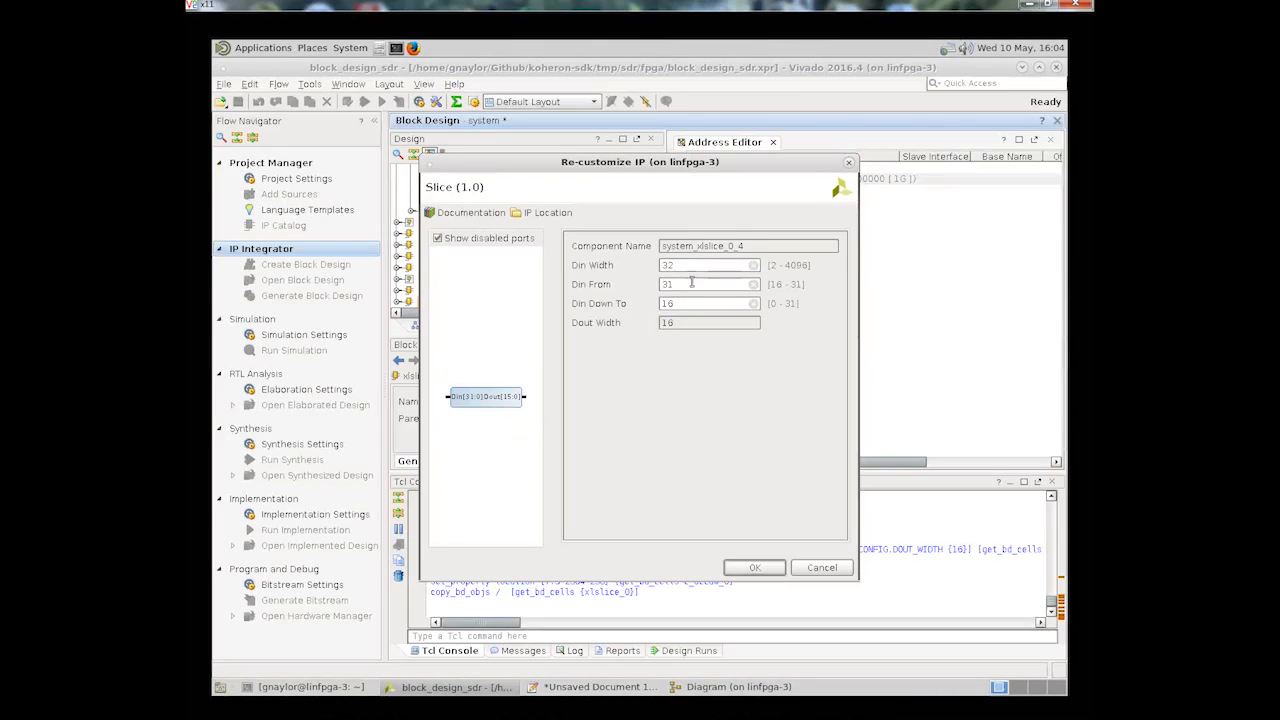
{"action": "left_click_drag", "start_coordinate": [680, 306], "coordinate": [640, 300]}
{"action": "left_click", "coordinate": [755, 567]}
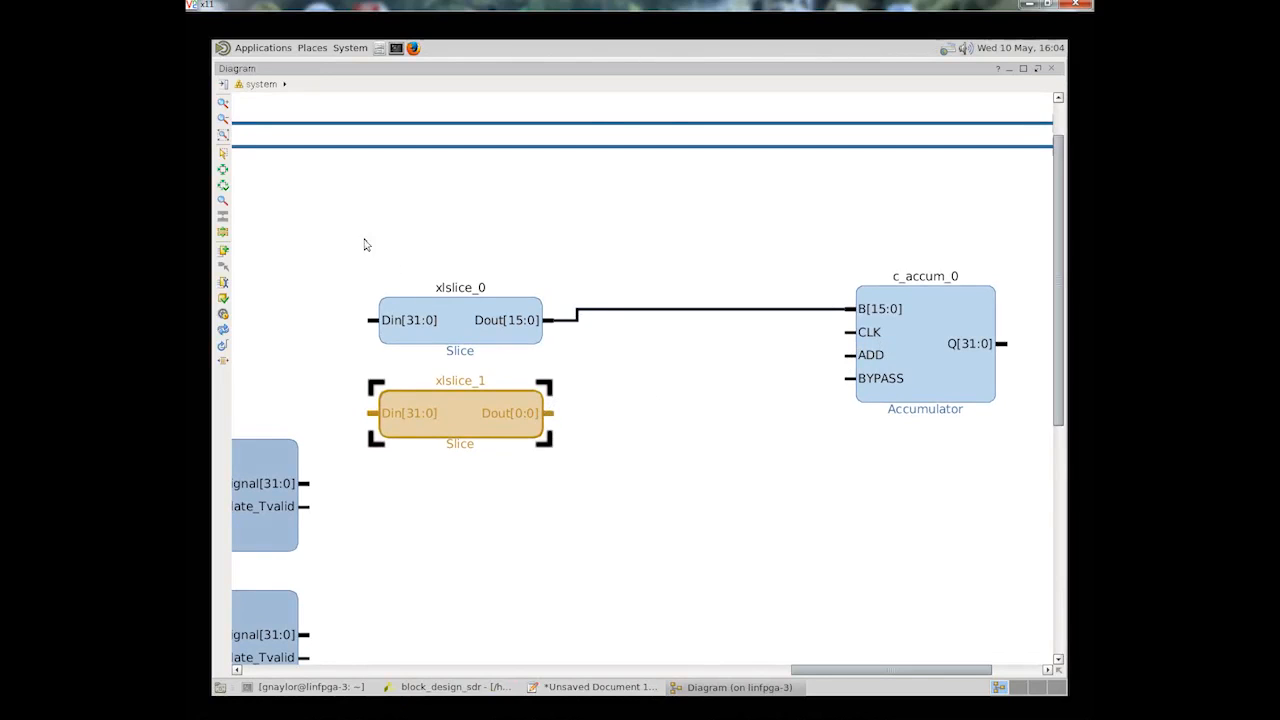
Step: Add a Utility Vector Logic block between the xlslice_1 block and the accumulator
{"action": "left_click", "coordinate": [223, 252]}
{"action": "type", "text": "logic"}
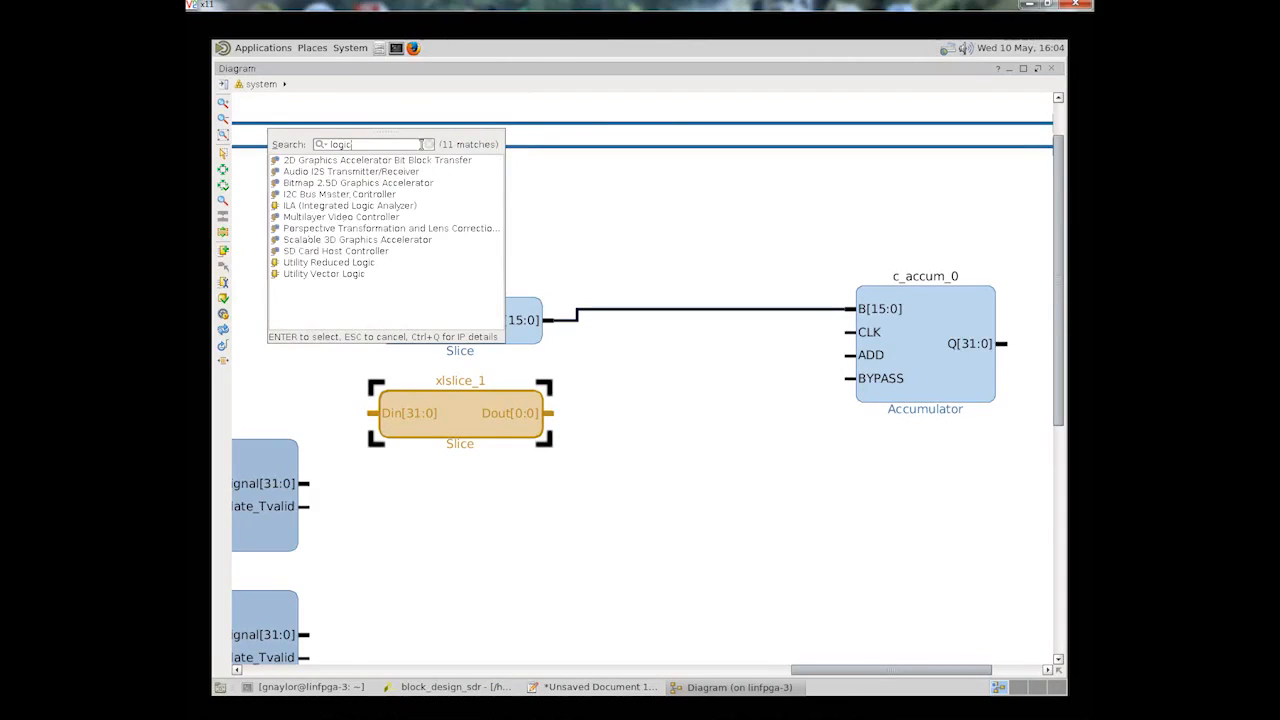
{"action": "left_click_drag", "start_coordinate": [308, 275], "coordinate": [689, 380]}
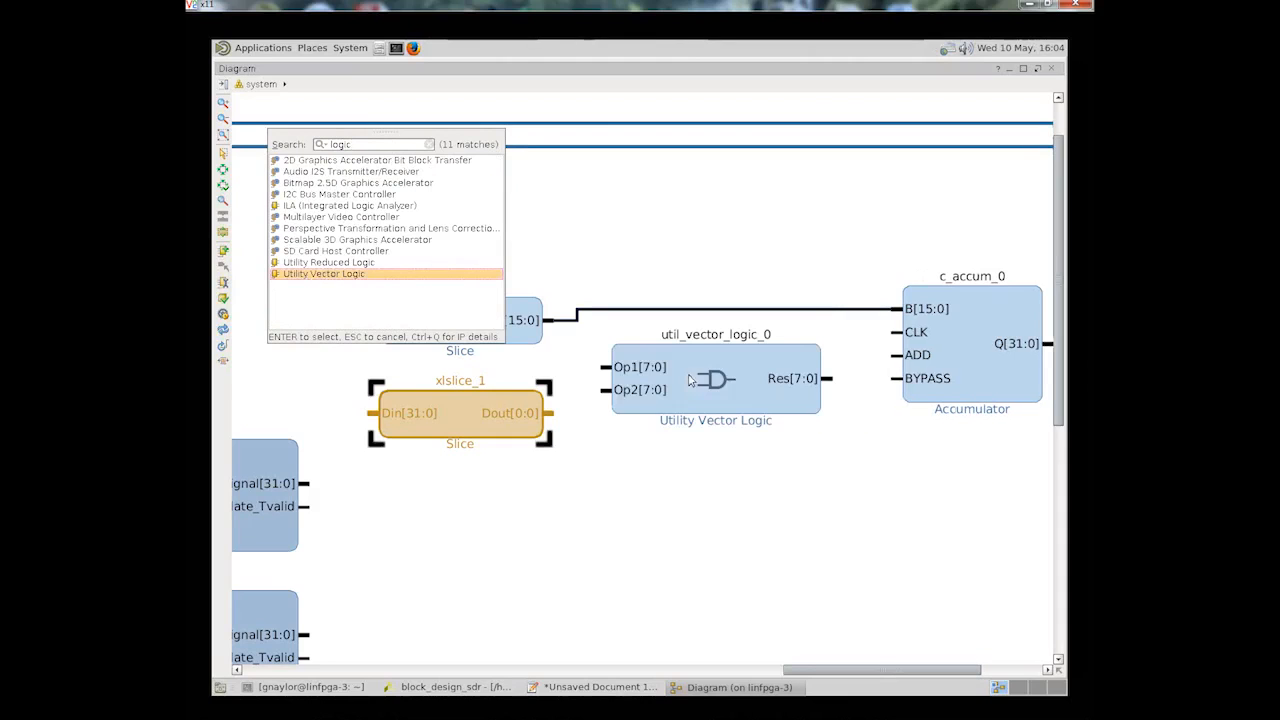
Step: Configure the Utility Vector Logic block as a not operation with C_SIZE 1
{"action": "double_click", "coordinate": [713, 362]}
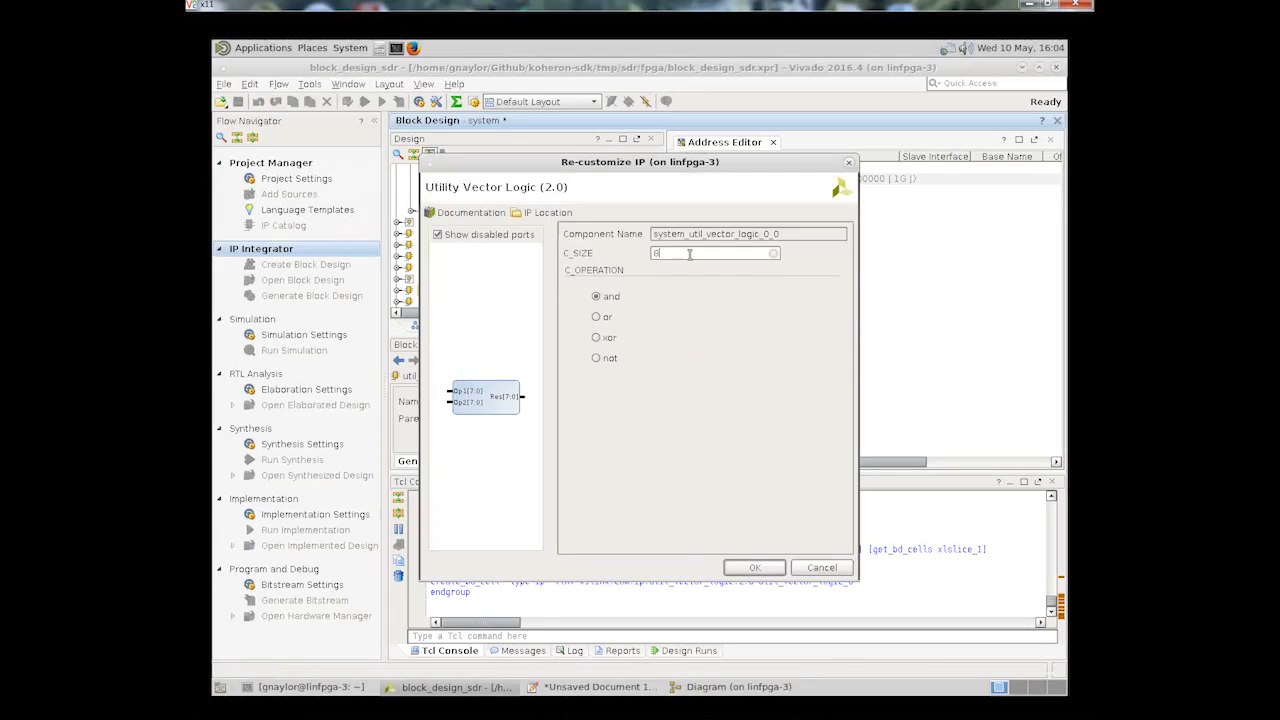
{"action": "left_click", "coordinate": [597, 358]}
{"action": "left_click_drag", "start_coordinate": [711, 252], "coordinate": [620, 250]}
{"action": "type", "text": "1"}
{"action": "left_click", "coordinate": [754, 567]}
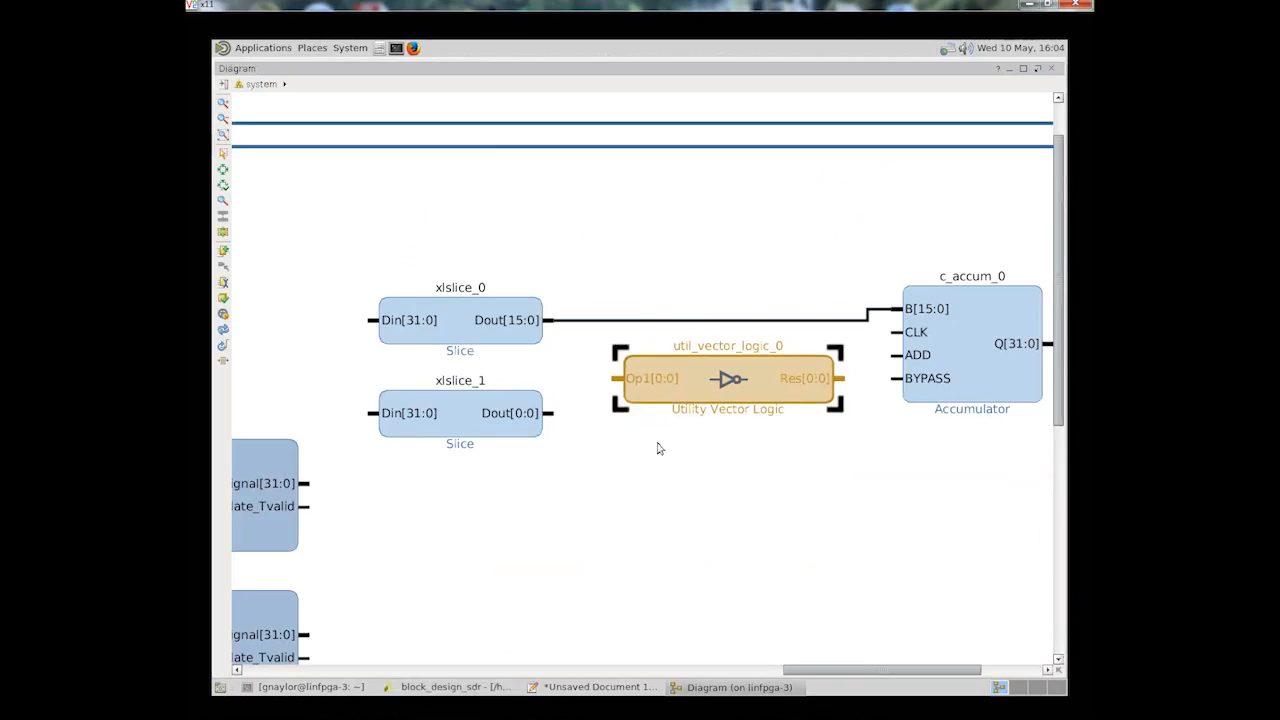
Step: Connect xlslice_1's Dout to the inverter's Op1 input, and the inverter's Res output to the accumulator's ADD input
{"action": "left_click_drag", "start_coordinate": [551, 411], "coordinate": [614, 378]}
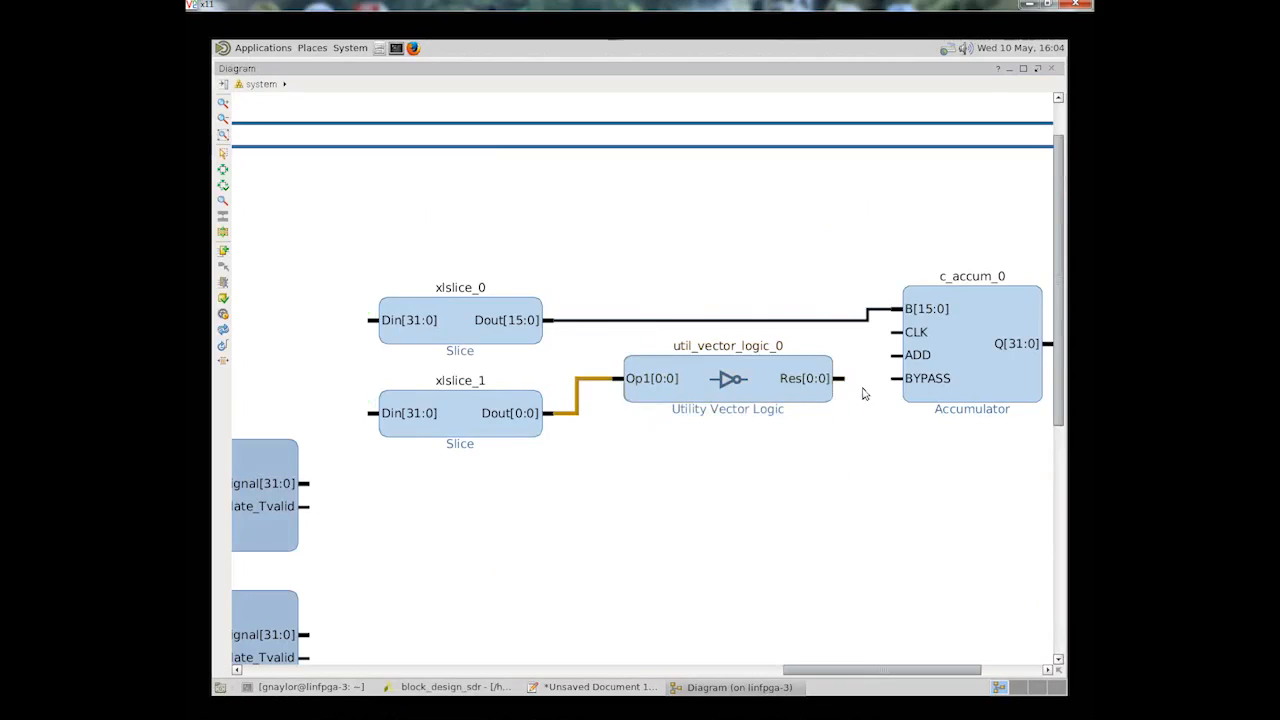
{"action": "left_click_drag", "start_coordinate": [843, 378], "coordinate": [893, 355]}
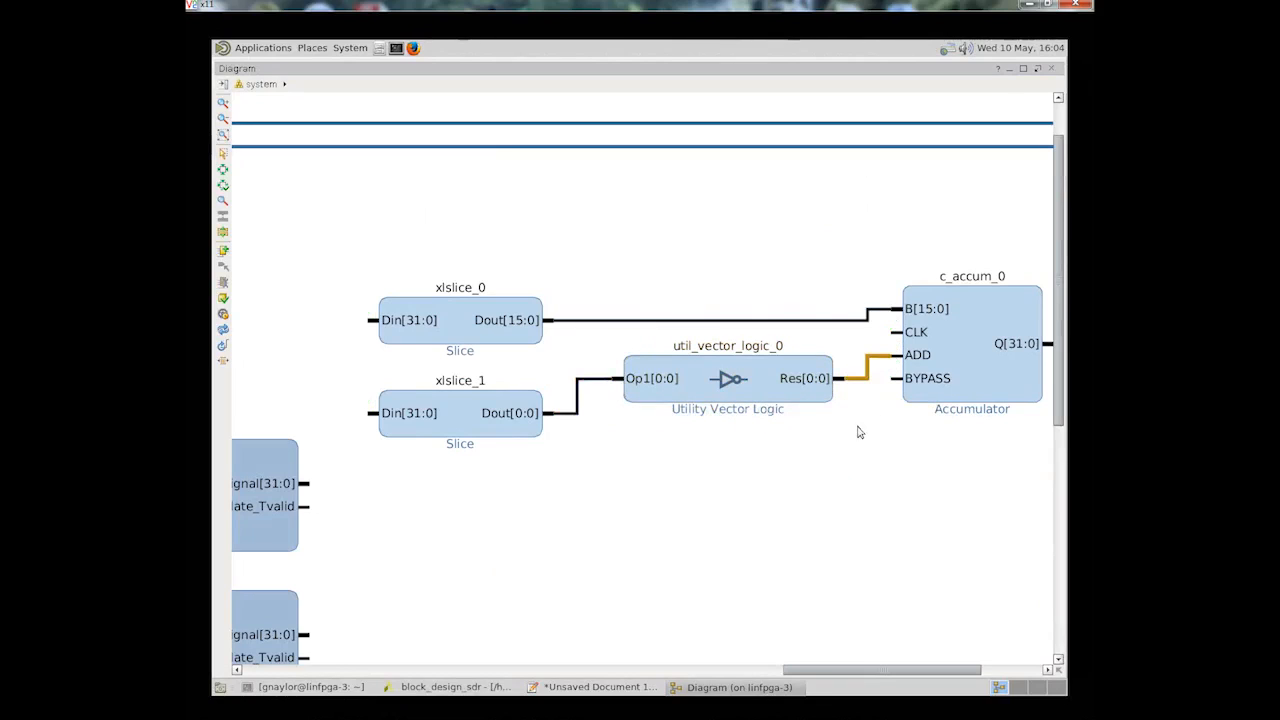
Step: Disable the Bypass control on the accumulator
{"action": "double_click", "coordinate": [988, 372]}
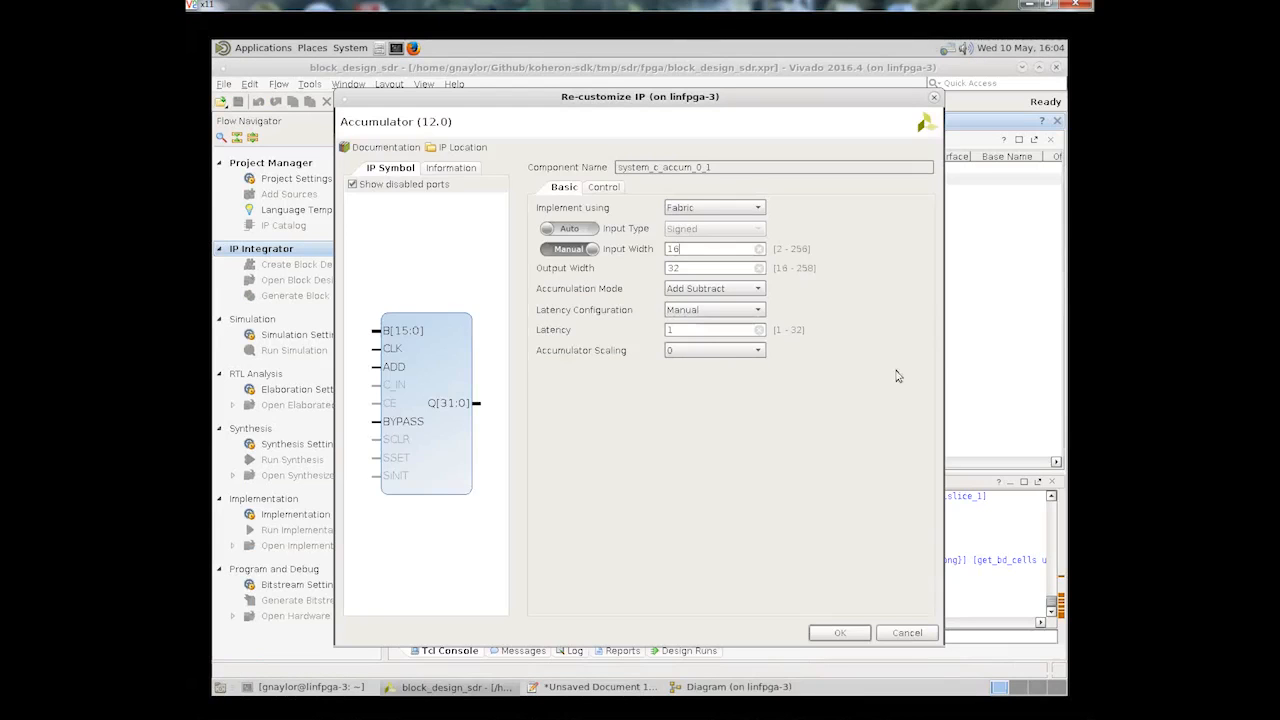
{"action": "left_click", "coordinate": [604, 188]}
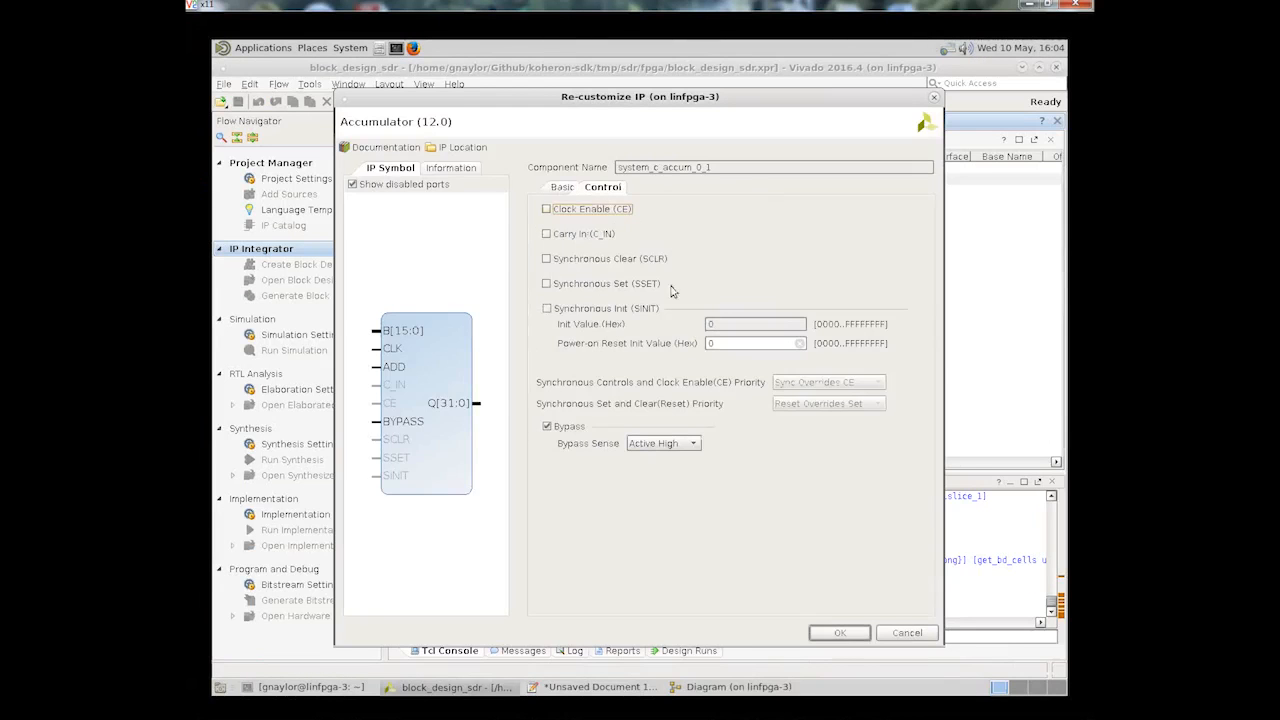
{"action": "left_click", "coordinate": [547, 427]}
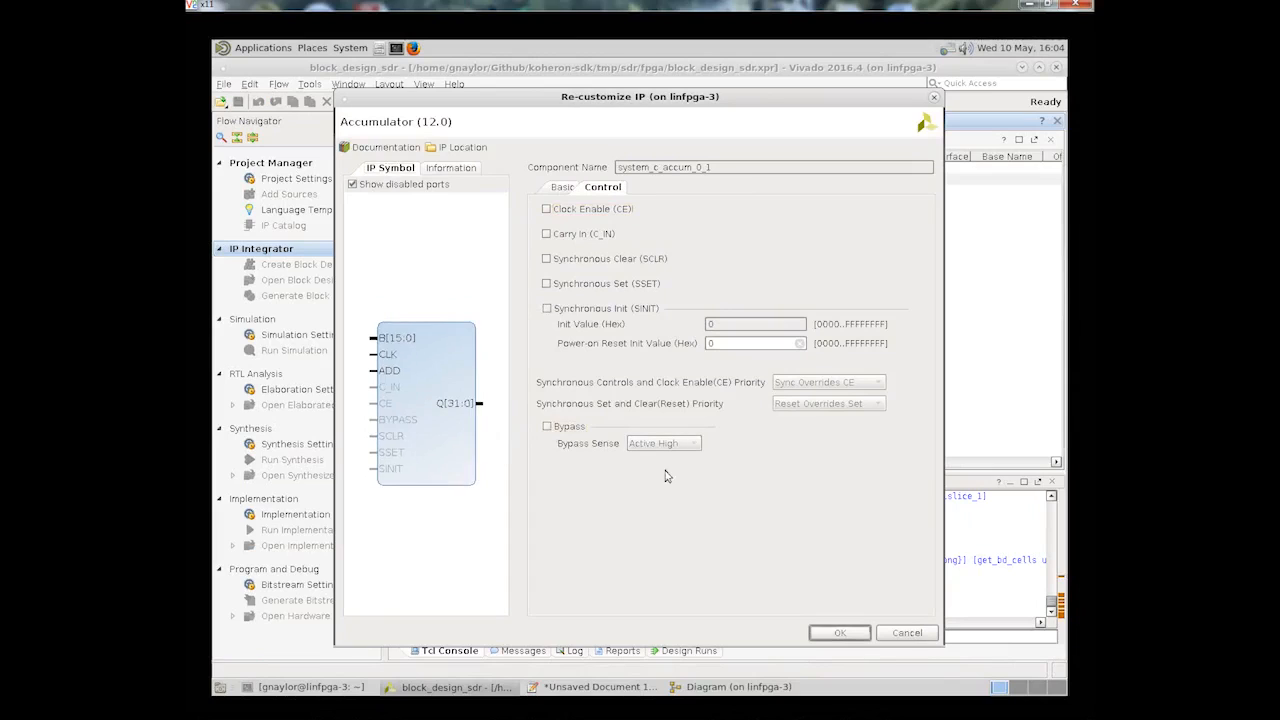
{"action": "left_click", "coordinate": [845, 632]}
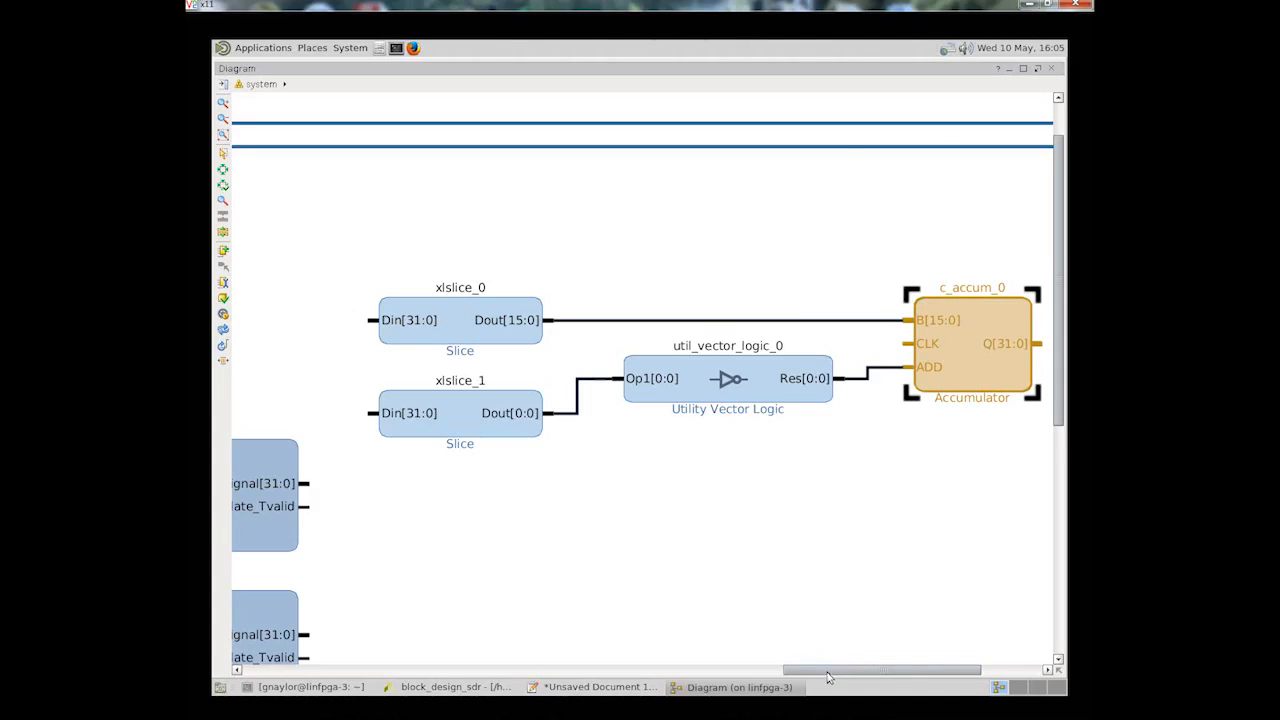
Step: Enable Synchronous Clear (SCLR) on the accumulator
{"action": "left_click_drag", "start_coordinate": [828, 670], "coordinate": [896, 668]}
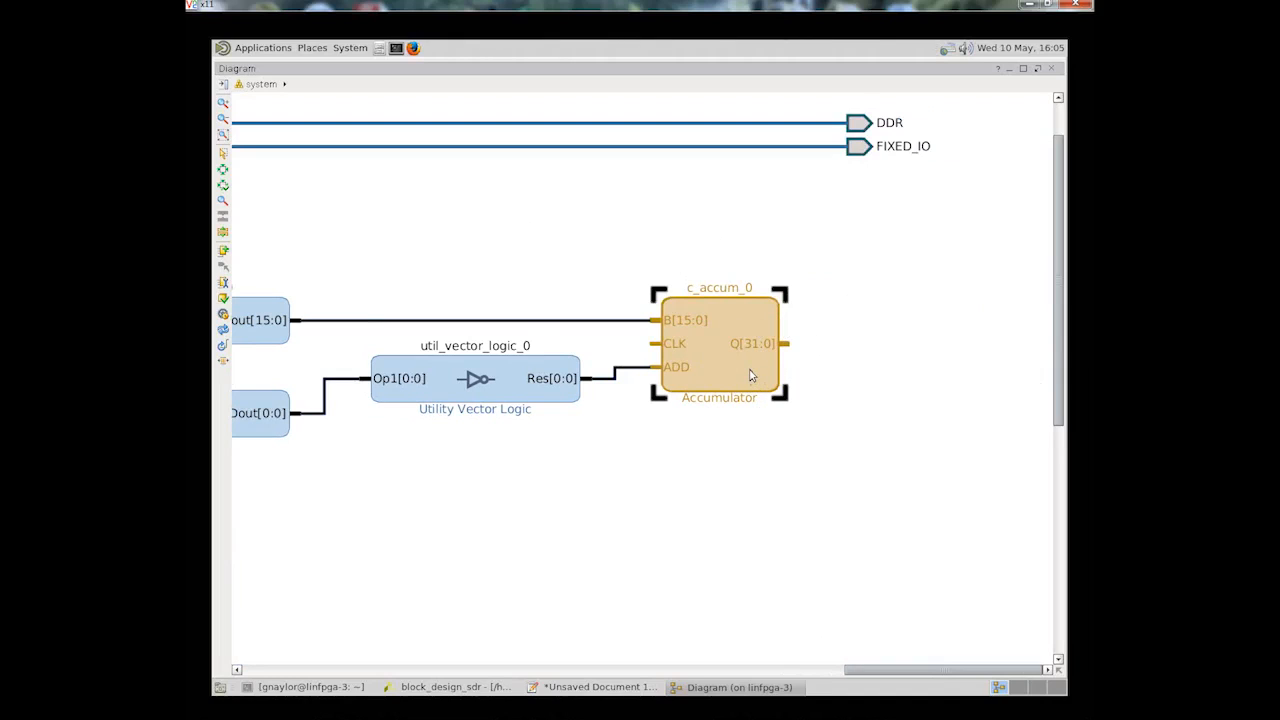
{"action": "double_click", "coordinate": [751, 375]}
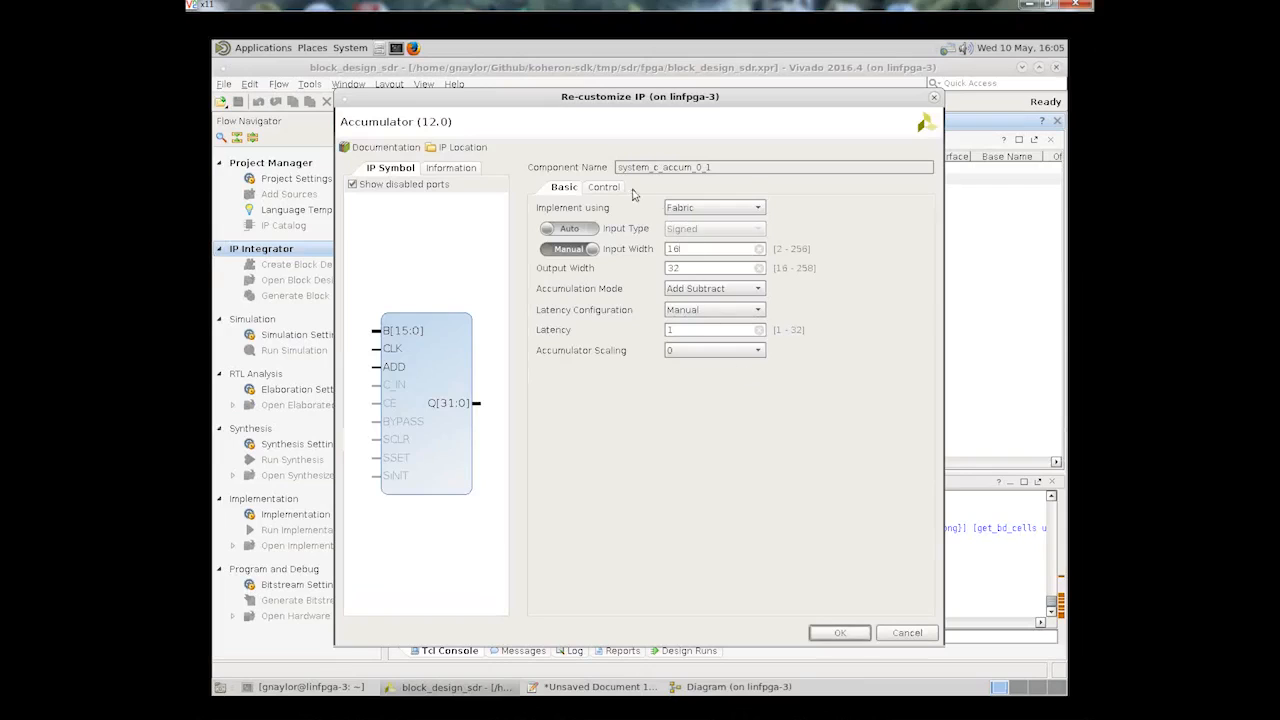
{"action": "left_click", "coordinate": [603, 187]}
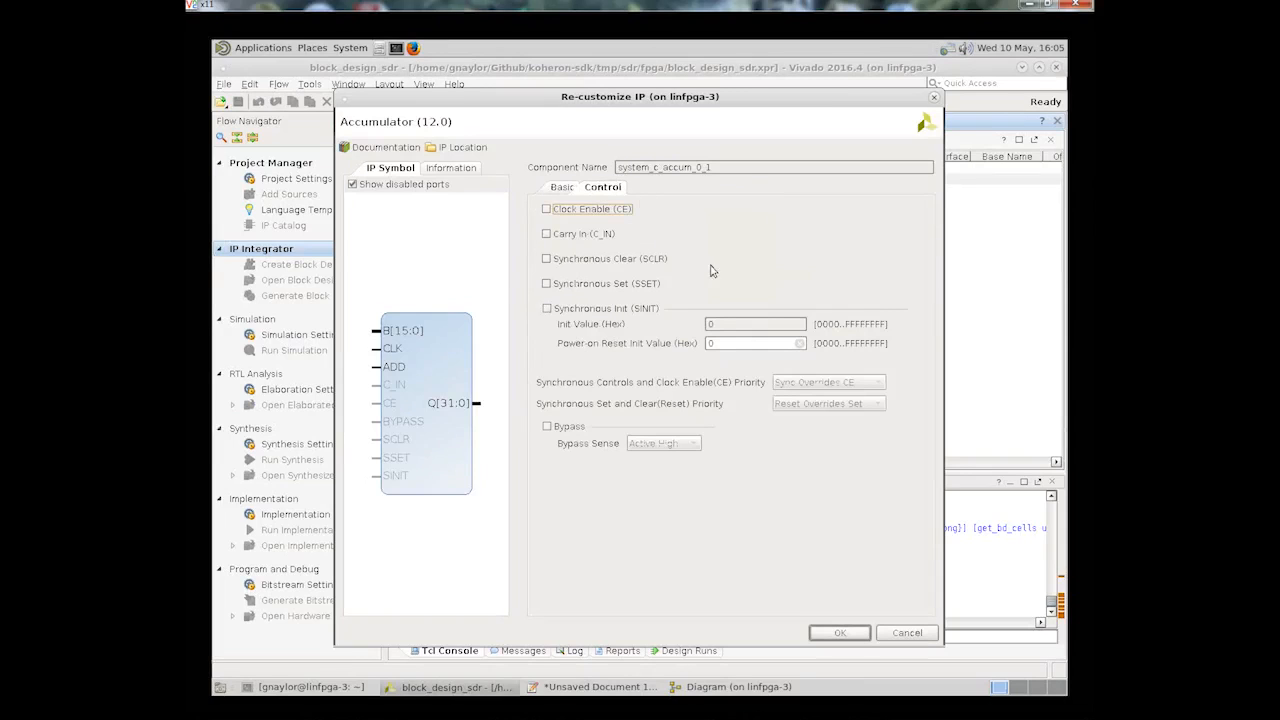
{"action": "left_click", "coordinate": [546, 258]}
{"action": "left_click", "coordinate": [838, 633]}
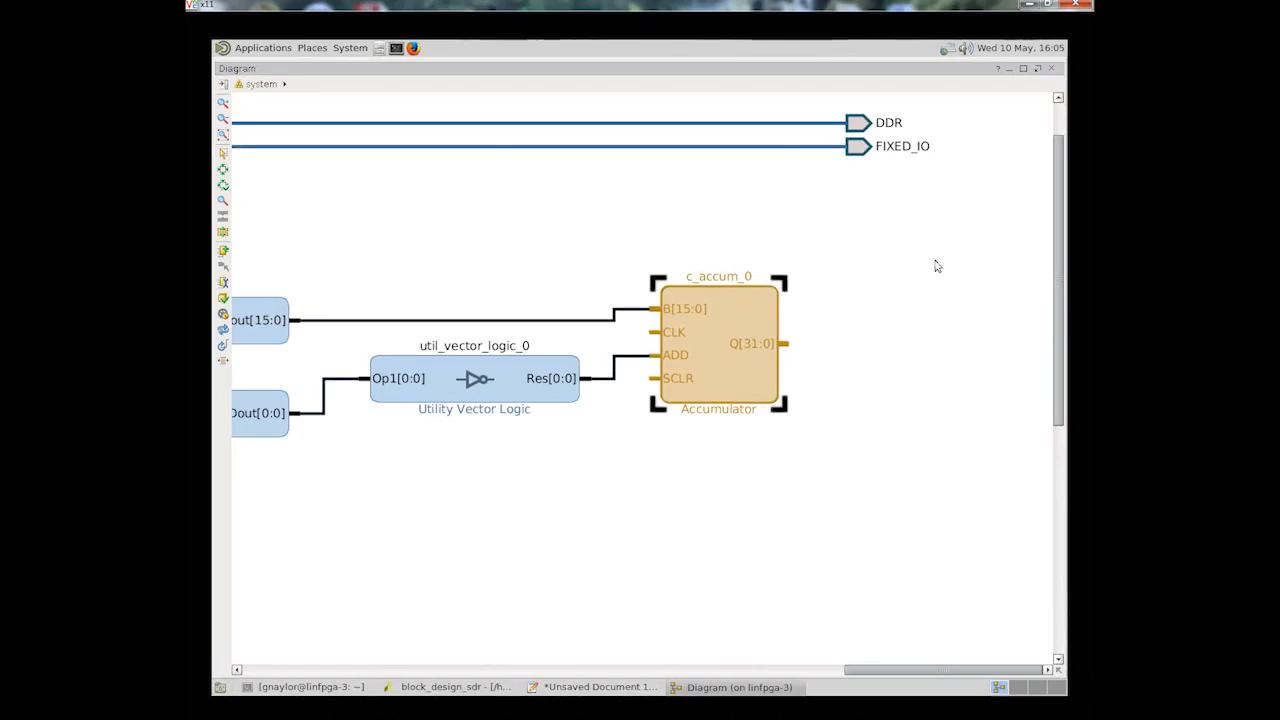
Step: Find the Register on ce pulse IP and place it beside the accumulator's output
{"action": "left_click", "coordinate": [222, 251]}
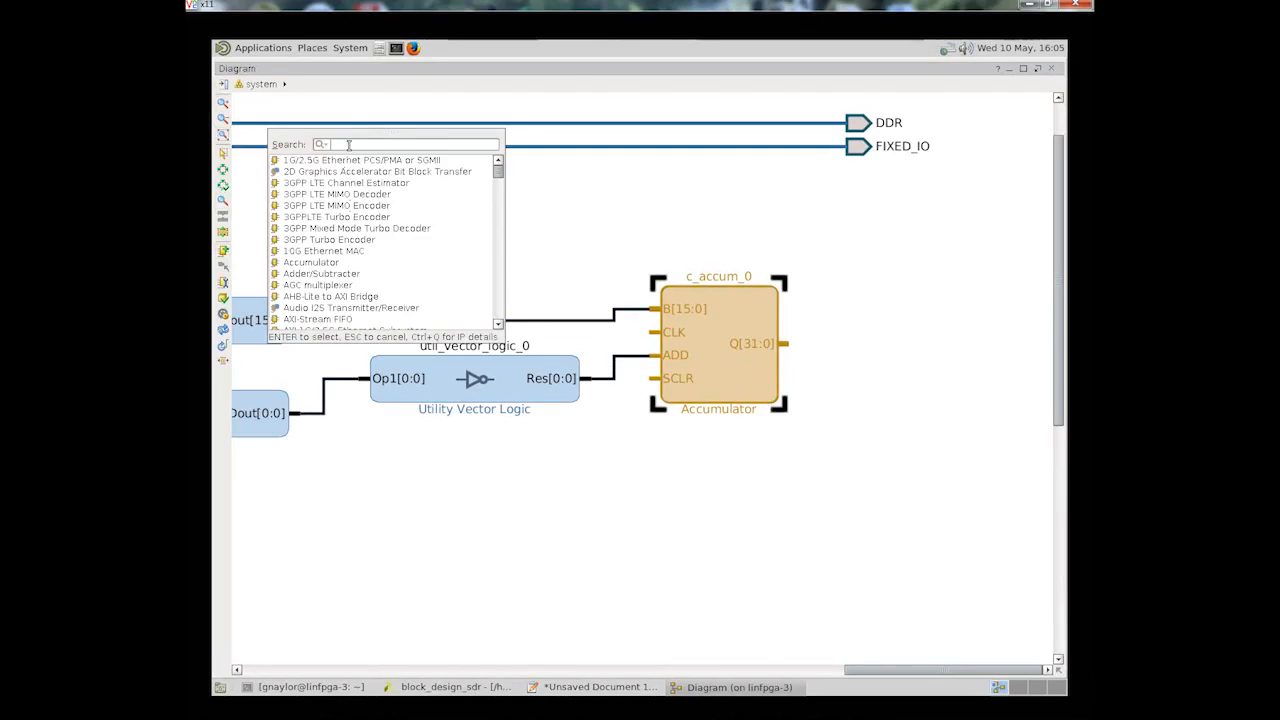
{"action": "type", "text": "registr"}
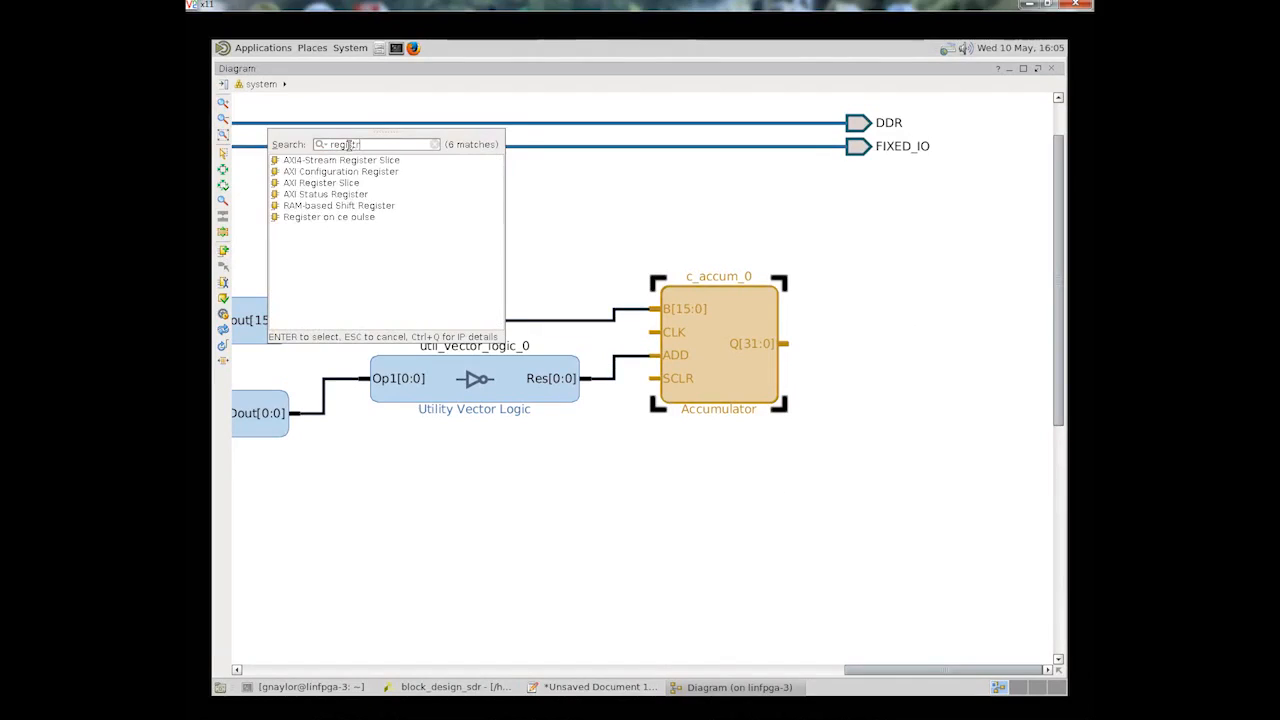
{"action": "key", "text": "BackSpace"}
{"action": "type", "text": "er"}
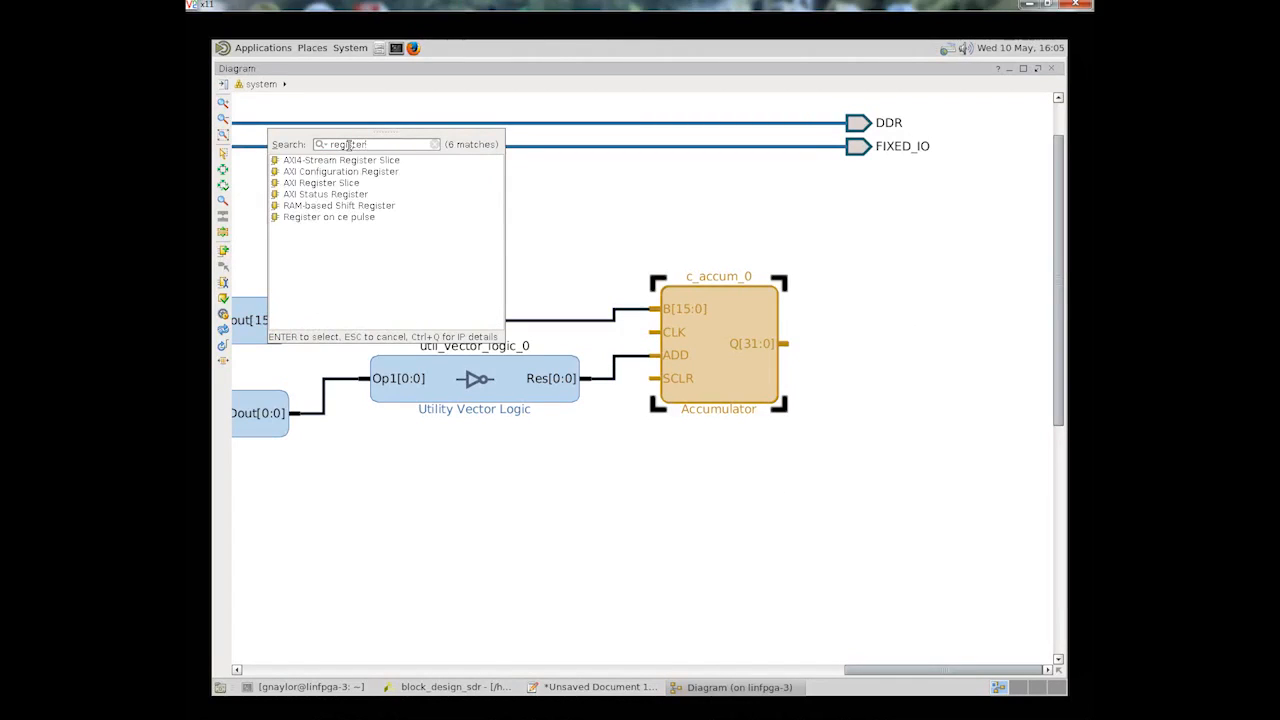
{"action": "left_click_drag", "start_coordinate": [318, 217], "coordinate": [900, 336]}
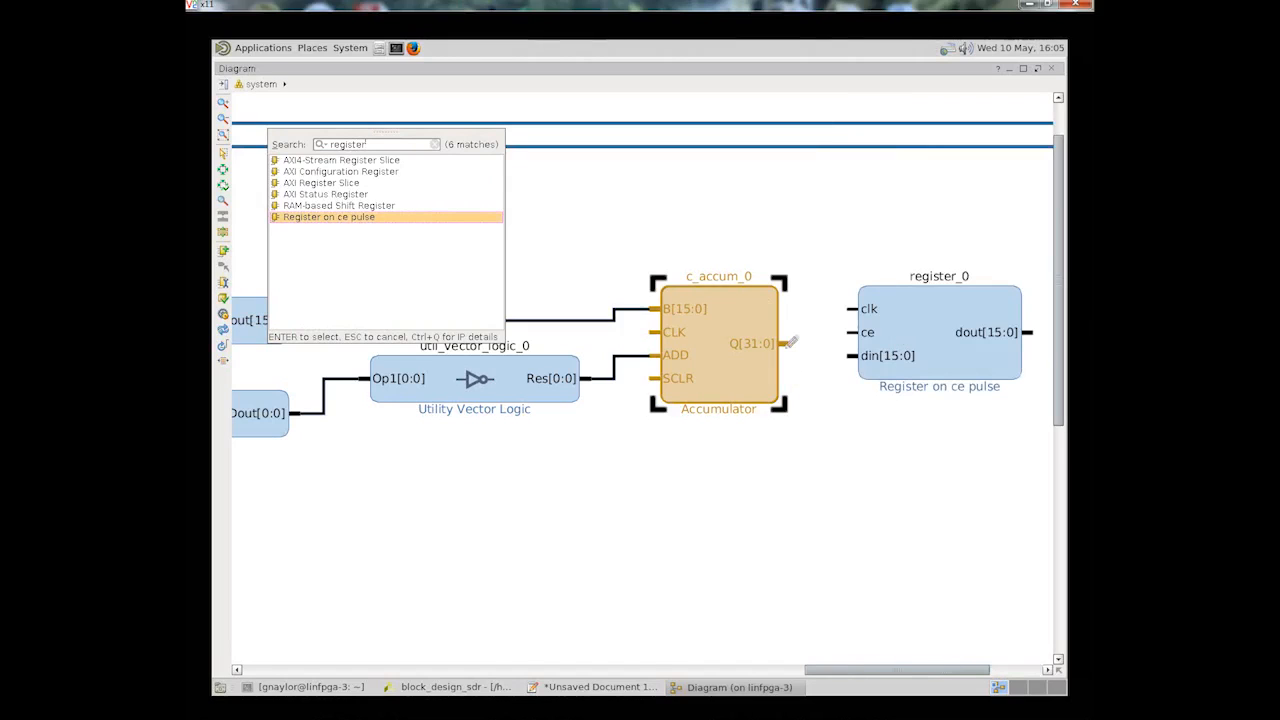
Step: Set the register block's Nbits to 32
{"action": "left_click", "coordinate": [945, 368]}
{"action": "double_click", "coordinate": [945, 368]}
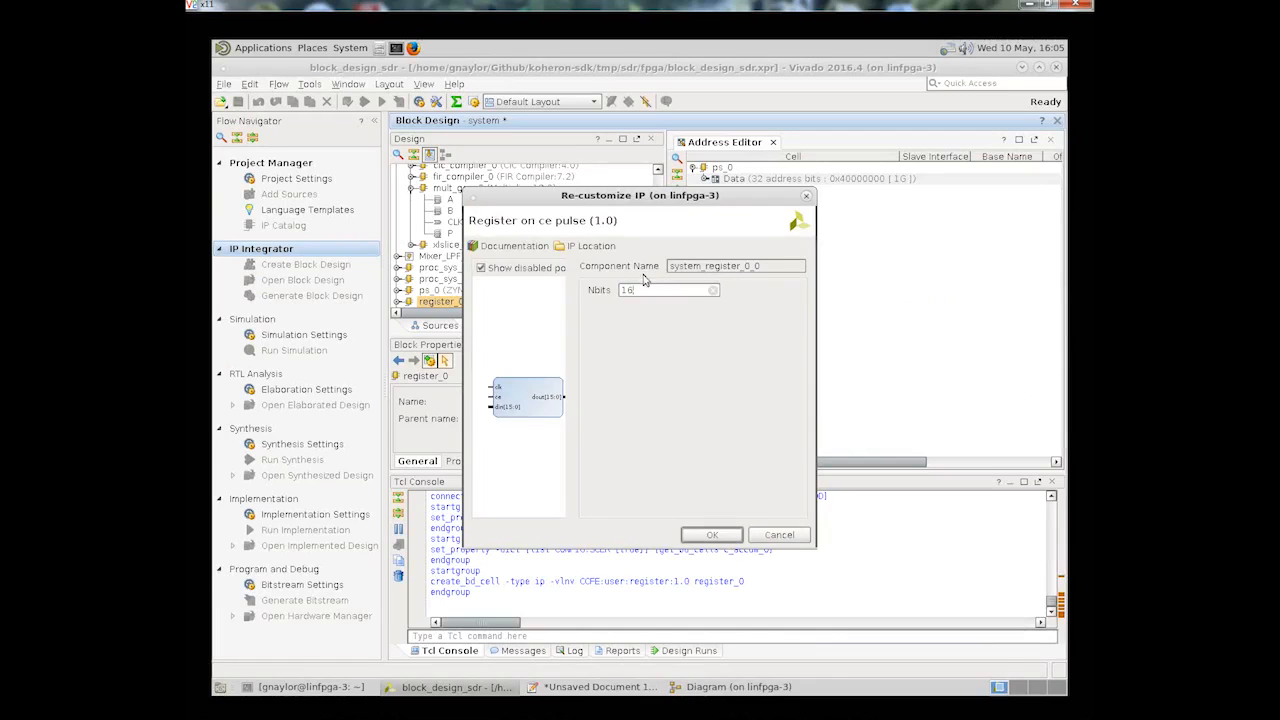
{"action": "double_click", "coordinate": [626, 290]}
{"action": "type", "text": "32"}
{"action": "left_click", "coordinate": [710, 536]}
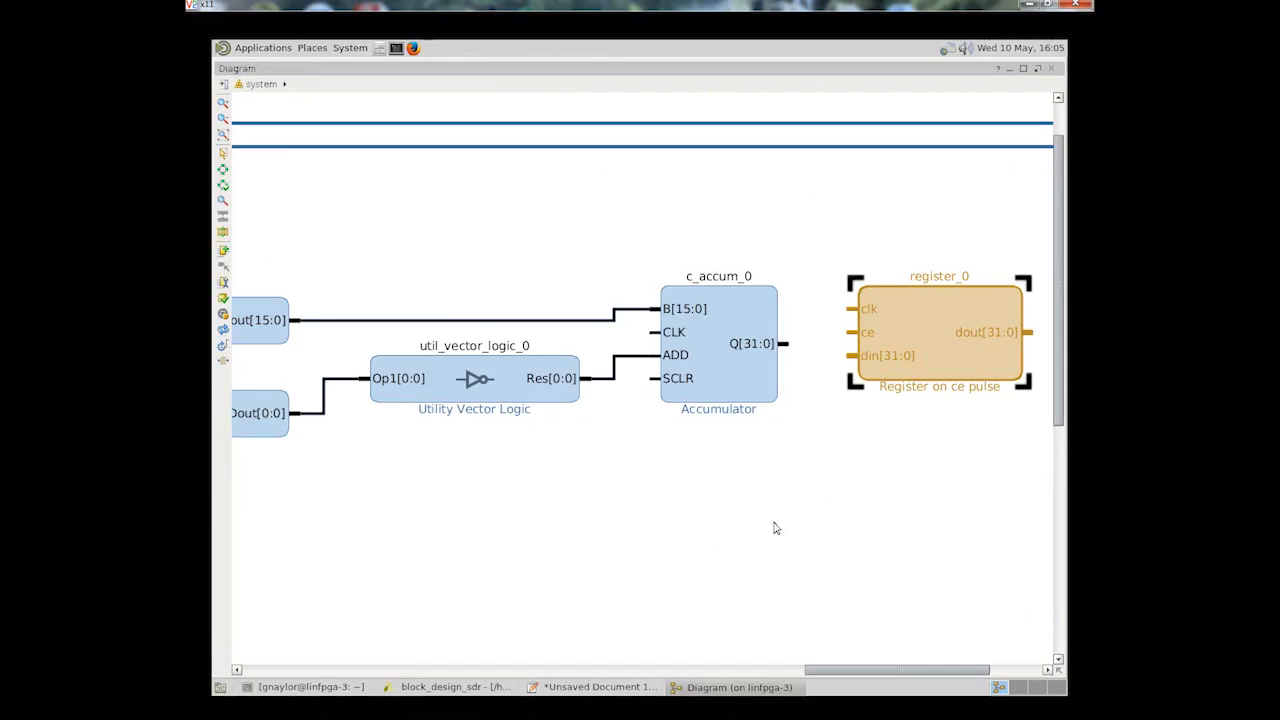
Step: Add a Binary Counter block above the connection between xlslice_0 and the accumulator
{"action": "left_click_drag", "start_coordinate": [857, 675], "coordinate": [811, 662]}
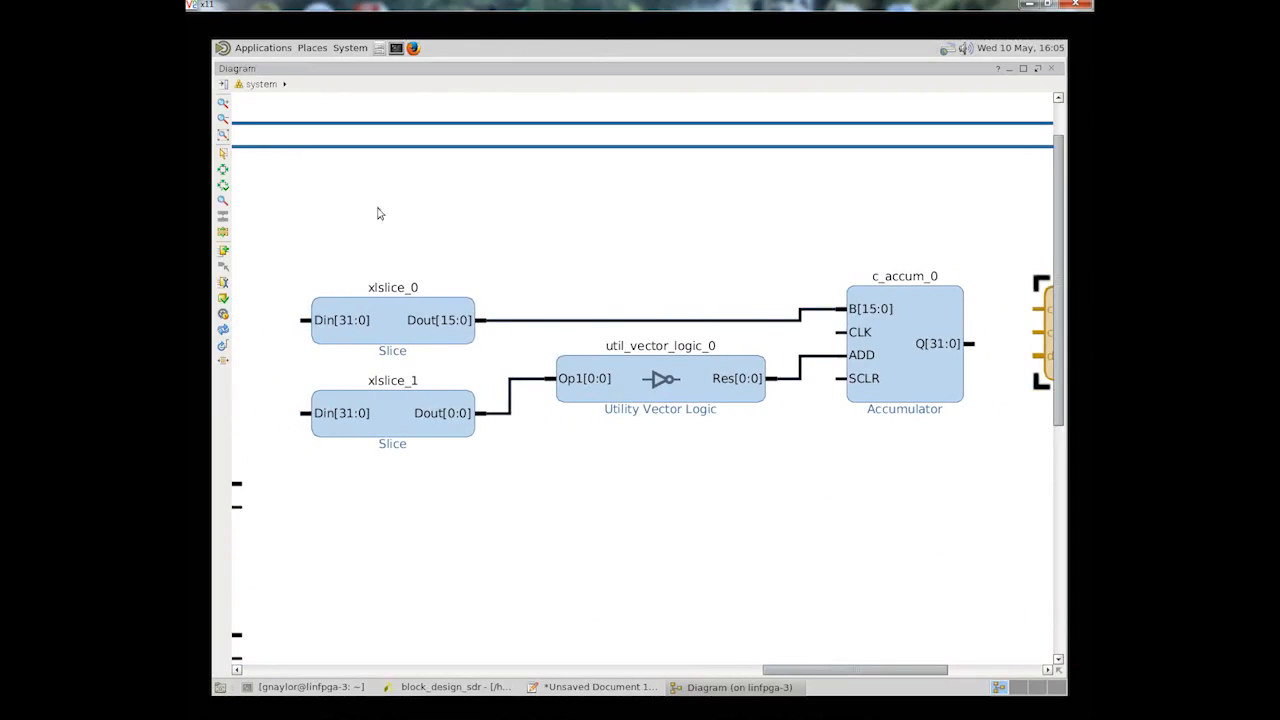
{"action": "left_click", "coordinate": [223, 251]}
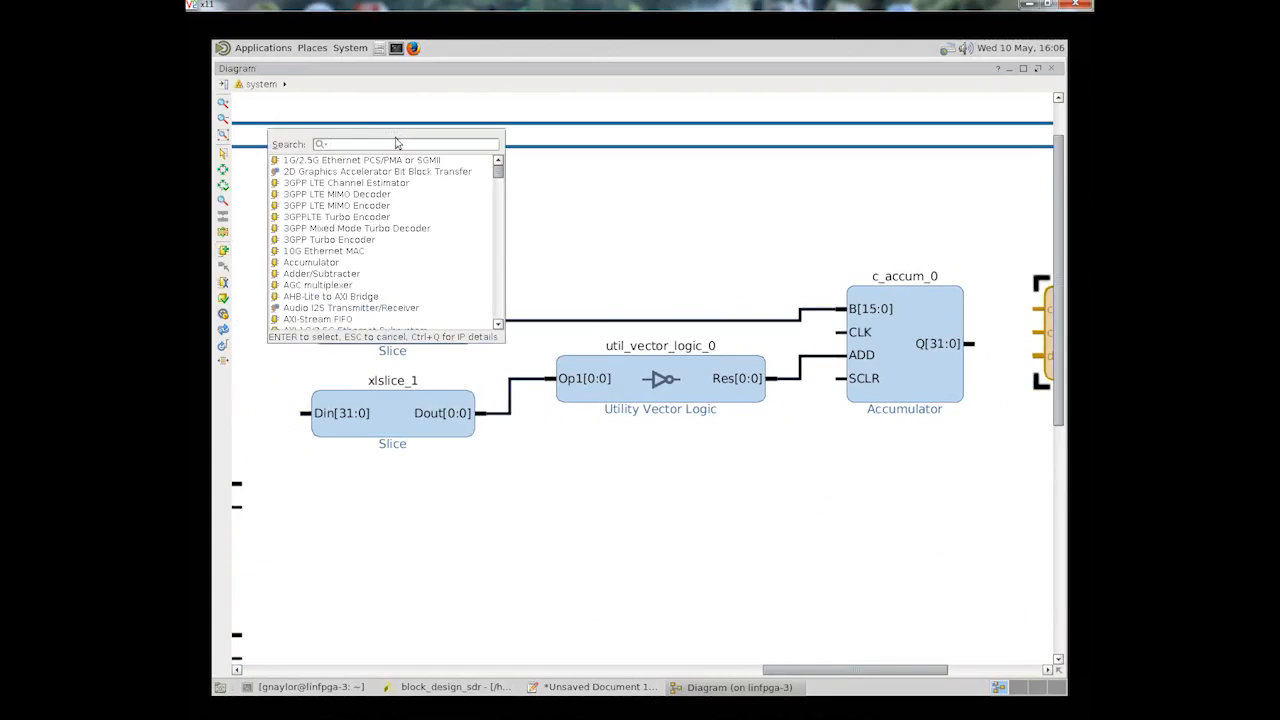
{"action": "type", "text": "counter"}
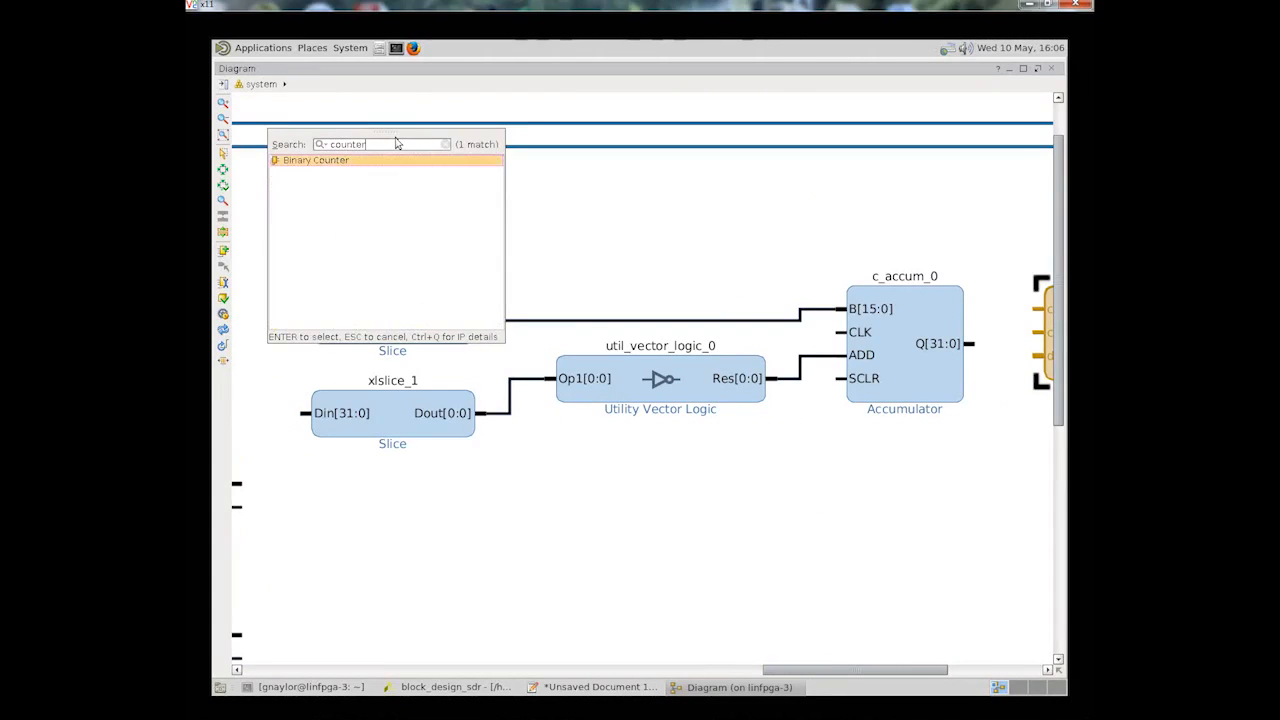
{"action": "left_click_drag", "start_coordinate": [322, 168], "coordinate": [605, 236]}
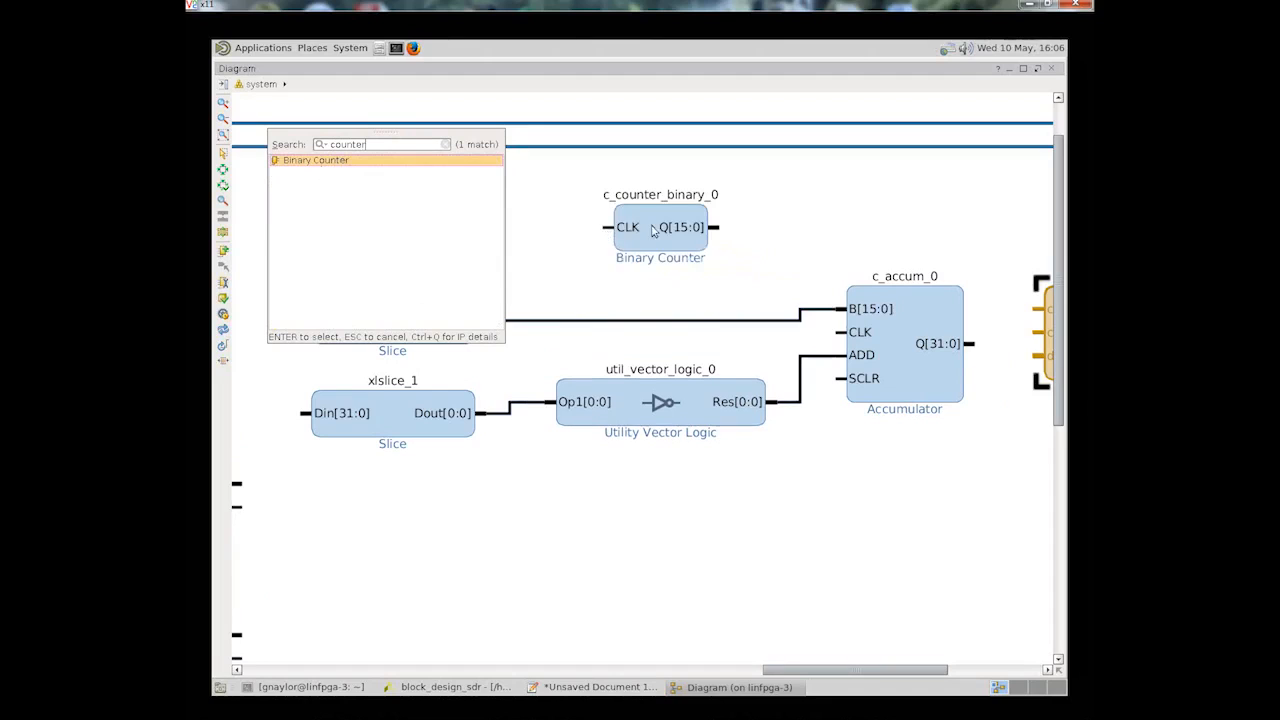
{"action": "key", "text": "Escape"}
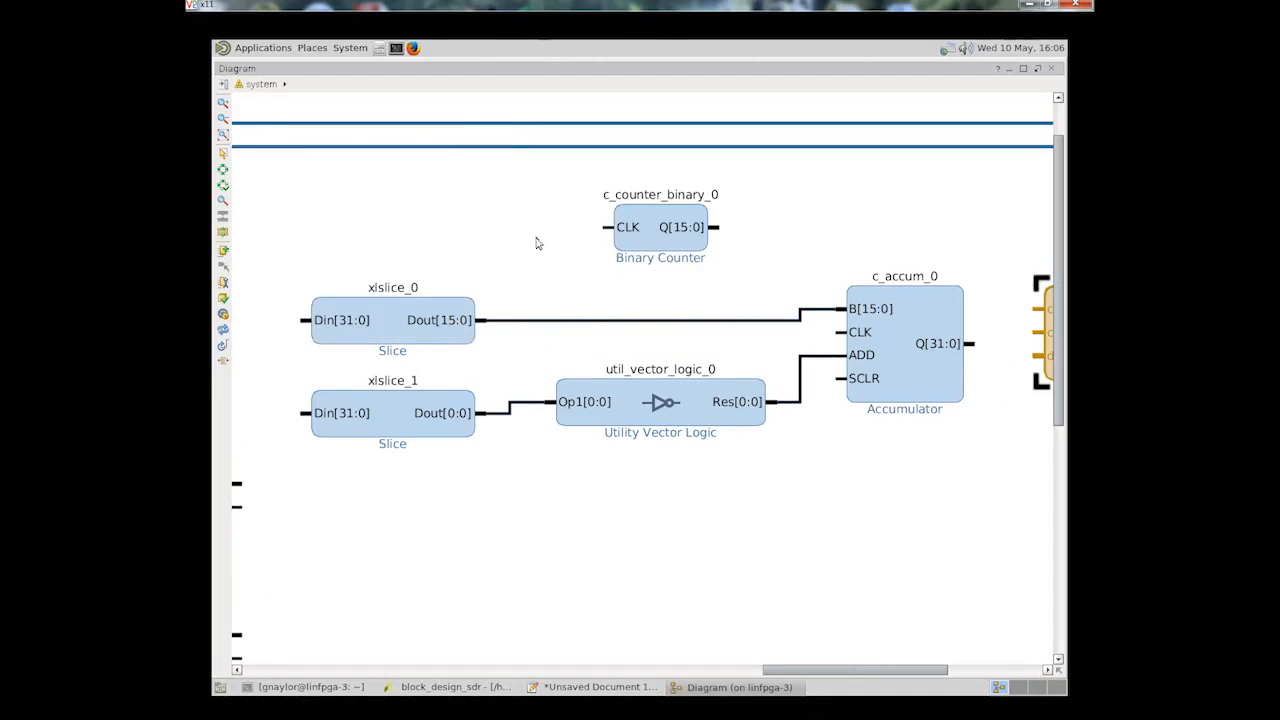
Step: Examine the binary counter's basic configuration, including its output width, and accept the settings
{"action": "double_click", "coordinate": [648, 240]}
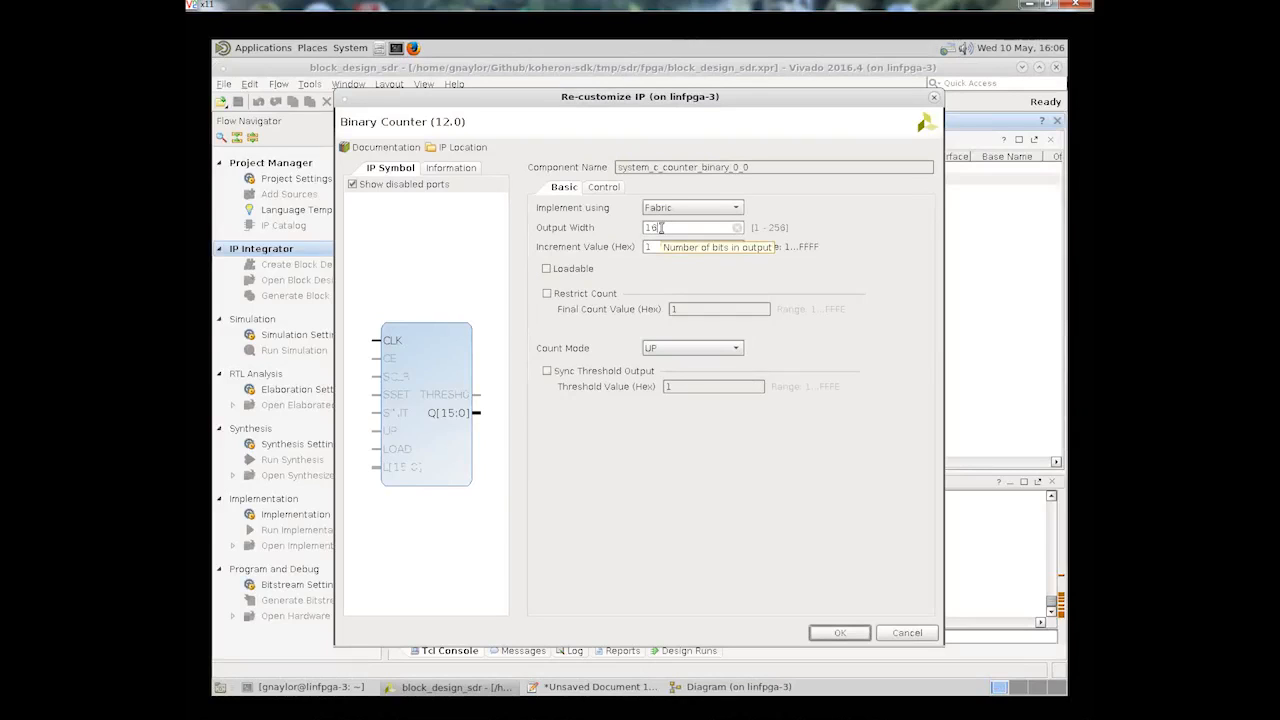
{"action": "left_click", "coordinate": [661, 228]}
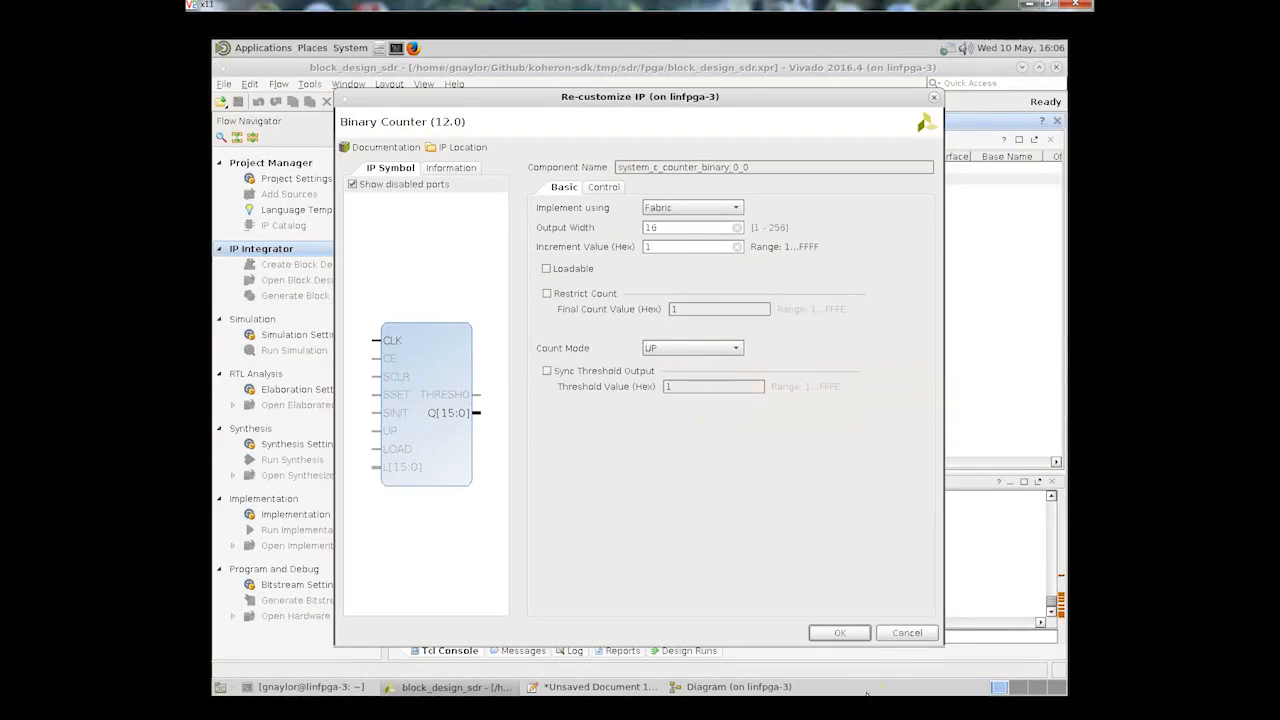
{"action": "left_click", "coordinate": [838, 633]}
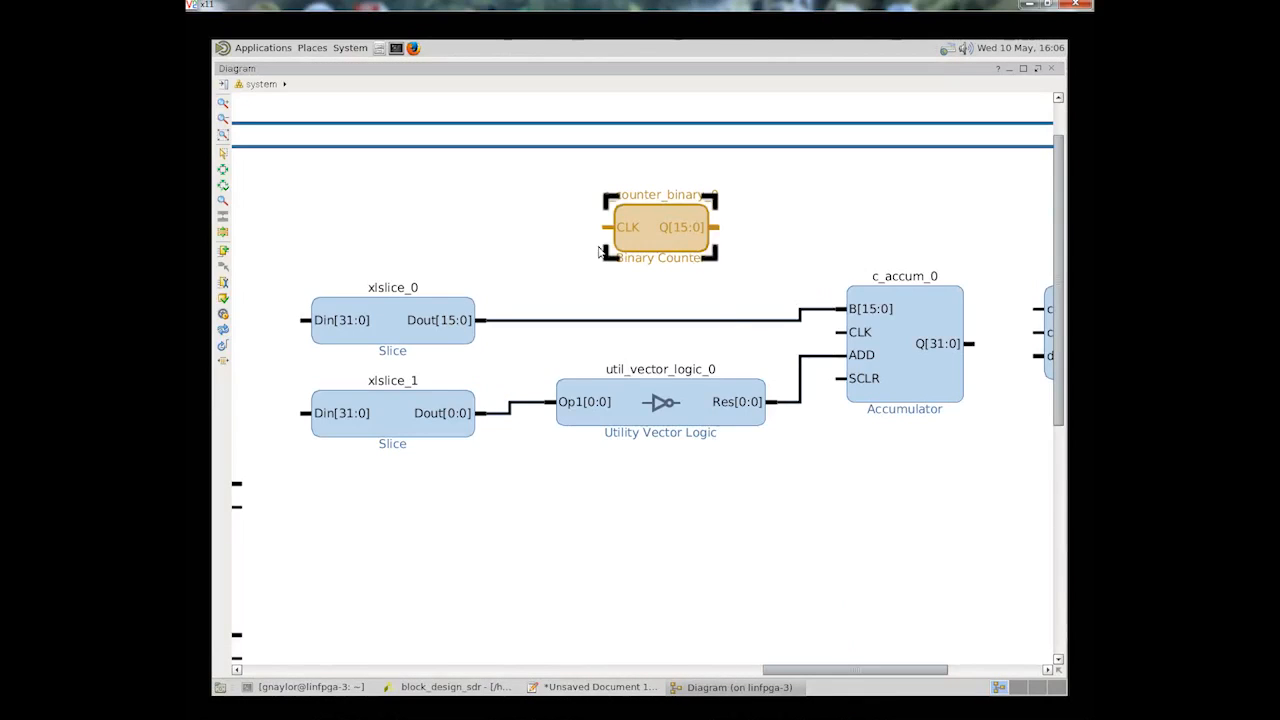
{"action": "scroll", "coordinate": [586, 250], "scroll_direction": "up", "scroll_amount": 1}
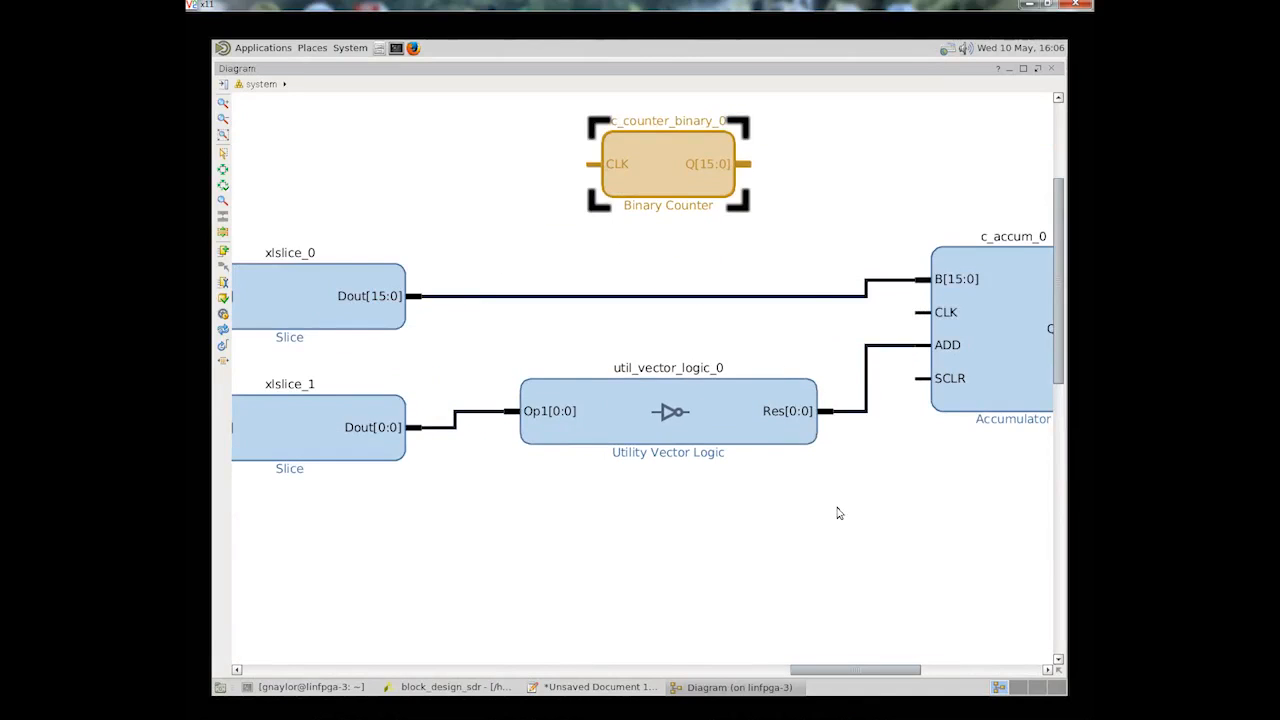
Step: Duplicate the xlslice_1 block and place the copy below the register block
{"action": "scroll", "coordinate": [862, 483], "scroll_direction": "down", "scroll_amount": 1}
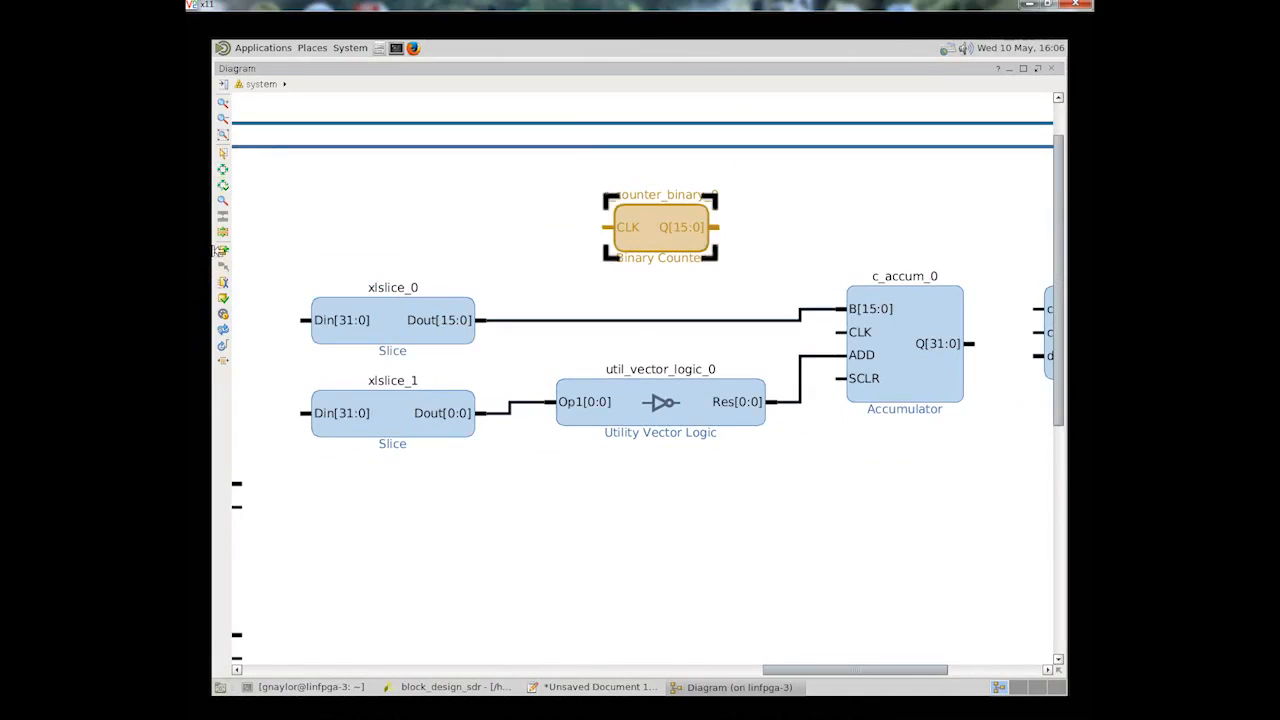
{"action": "left_click", "coordinate": [403, 405]}
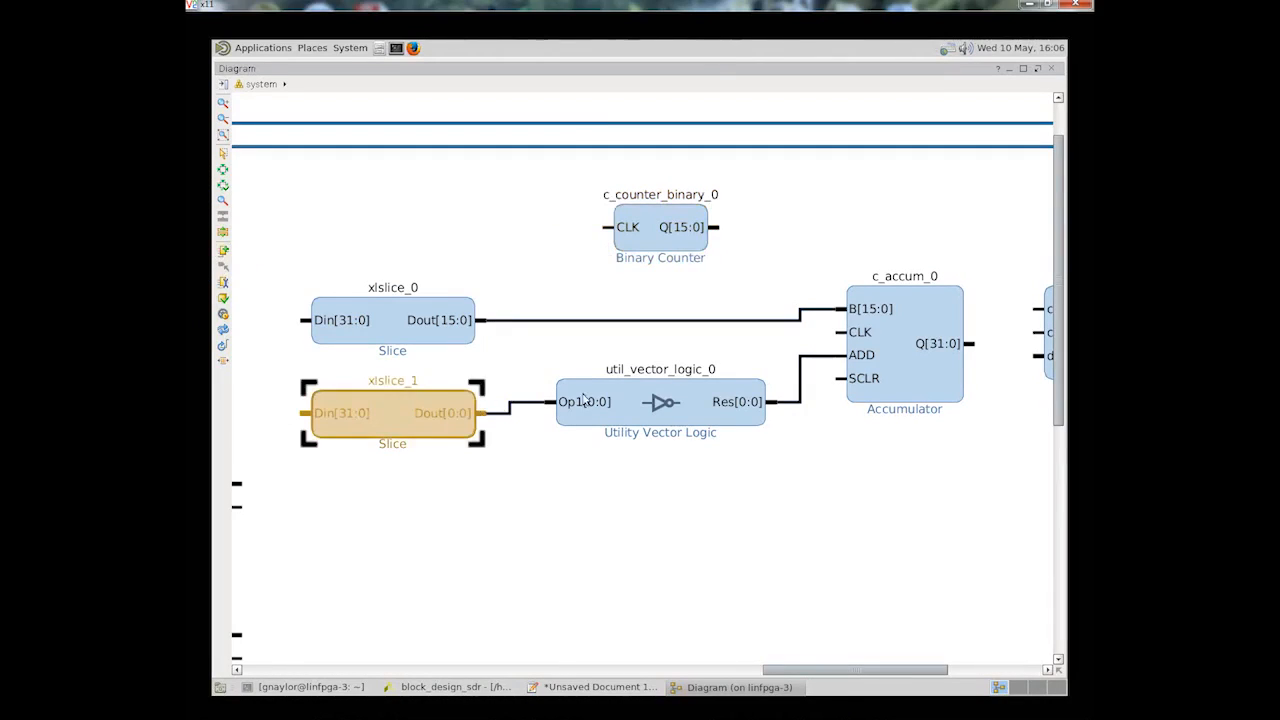
{"action": "left_click", "coordinate": [808, 489]}
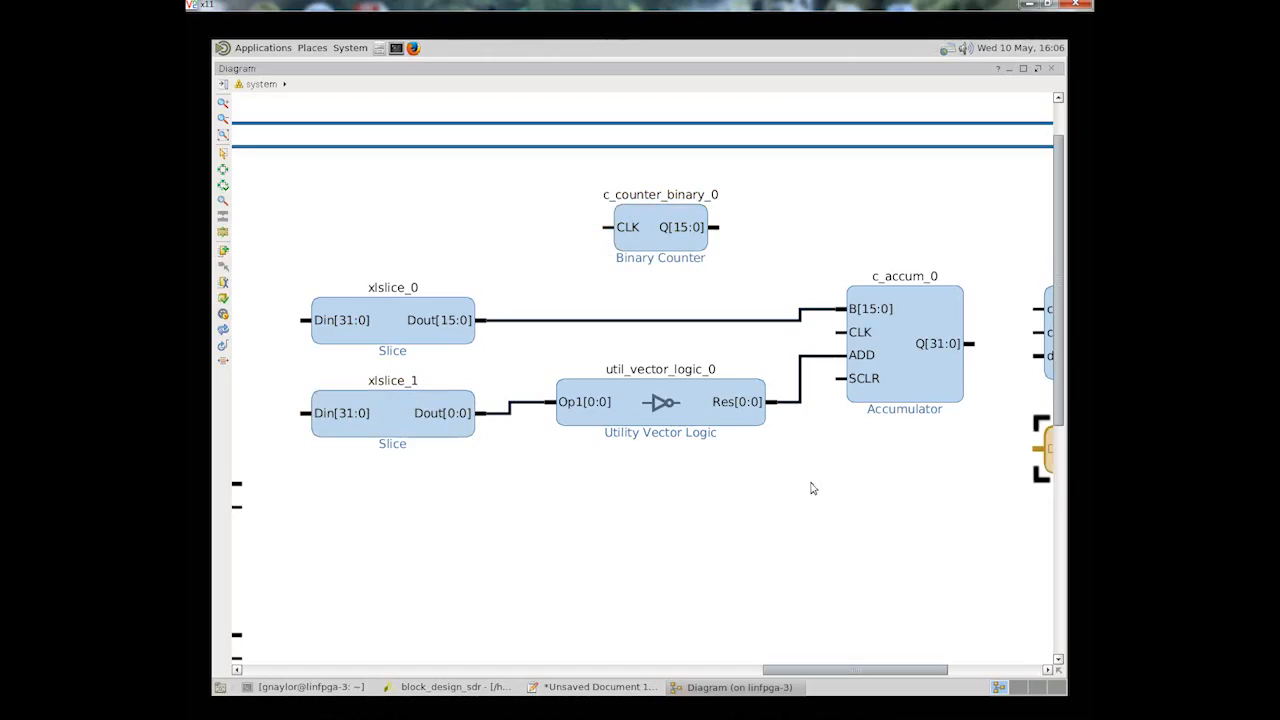
{"action": "left_click_drag", "start_coordinate": [925, 667], "coordinate": [982, 667]}
{"action": "left_click_drag", "start_coordinate": [880, 461], "coordinate": [798, 498]}
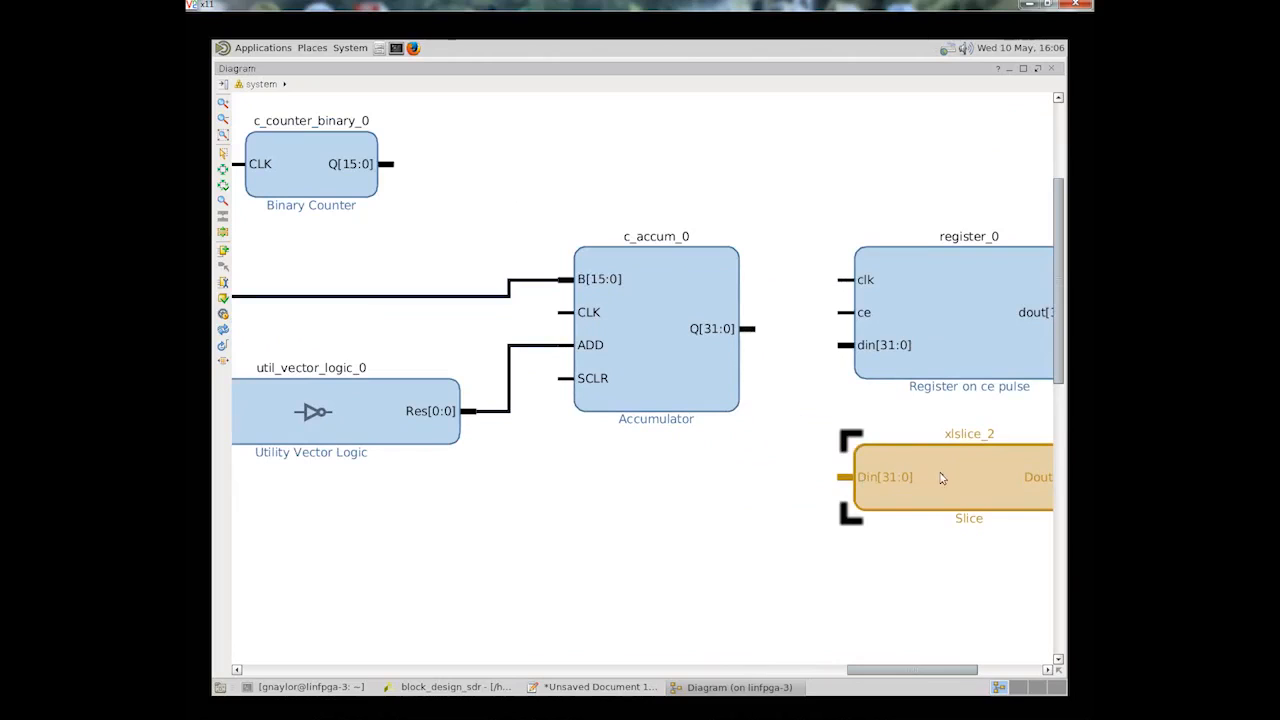
{"action": "mouse_move", "coordinate": [817, 616]}
{"action": "left_mouse_down"}
{"action": "mouse_move", "coordinate": [800, 586]}
{"action": "mouse_move", "coordinate": [795, 603]}
{"action": "left_mouse_up"}
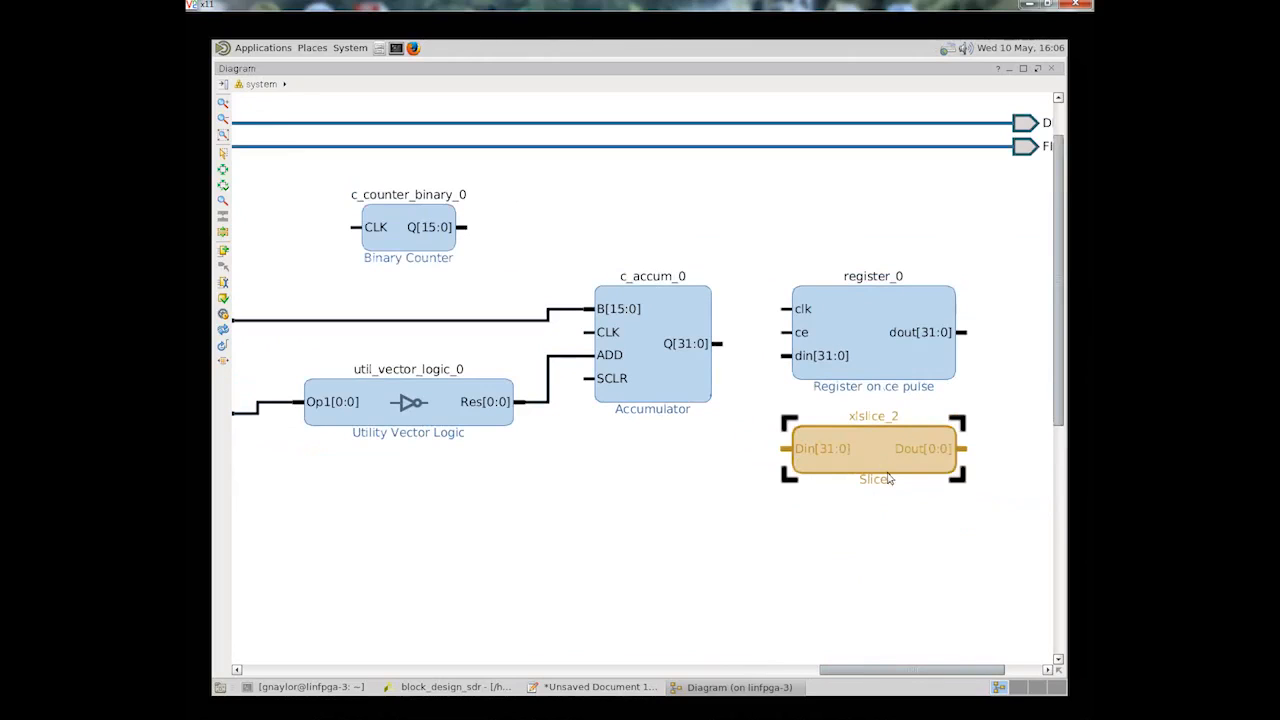
Step: Shift the register block upward to open a gap above the copied slice
{"action": "key", "text": "Up"}
{"action": "key", "text": "Up"}
{"action": "key", "text": "Up"}
{"action": "key", "text": "Up"}
{"action": "key", "text": "Down"}
{"action": "key", "text": "Down"}
{"action": "key", "text": "Down"}
{"action": "key", "text": "Down"}
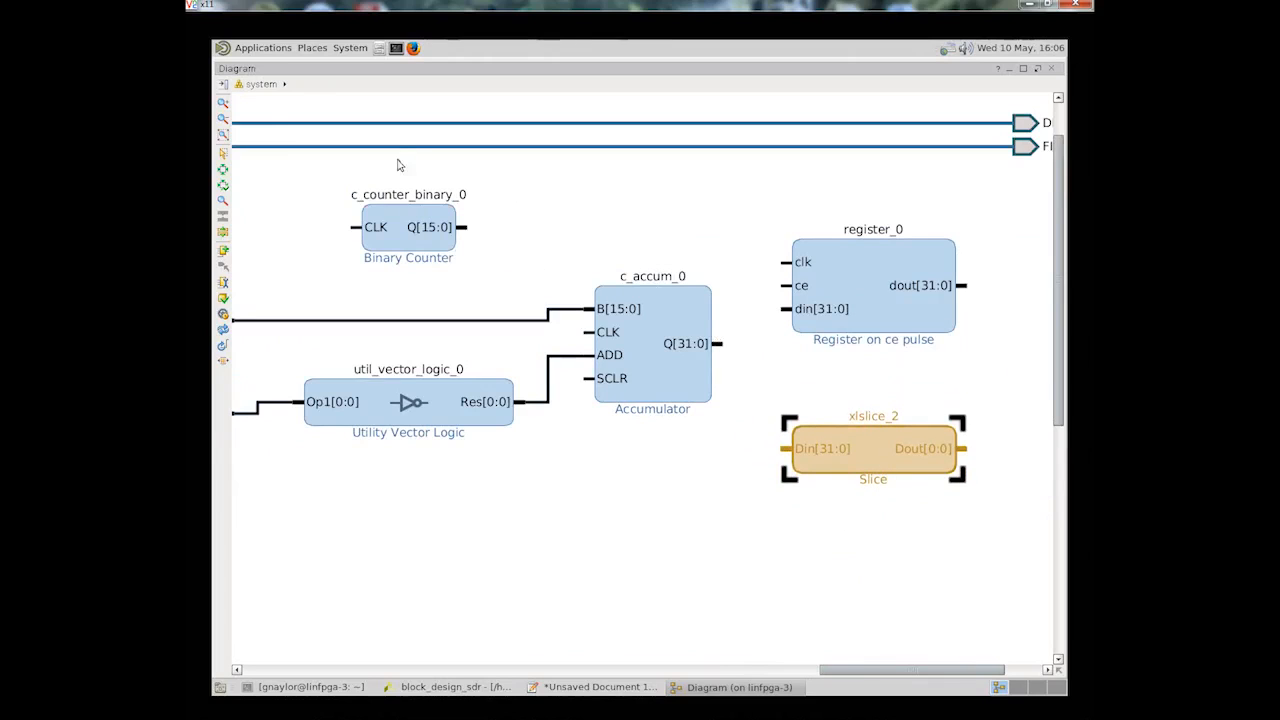
Step: Connect the binary counter's Q output to xlslice_2's Din and set that slice's Din Width to 16
{"action": "left_click_drag", "start_coordinate": [463, 227], "coordinate": [803, 455]}
{"action": "double_click", "coordinate": [905, 452]}
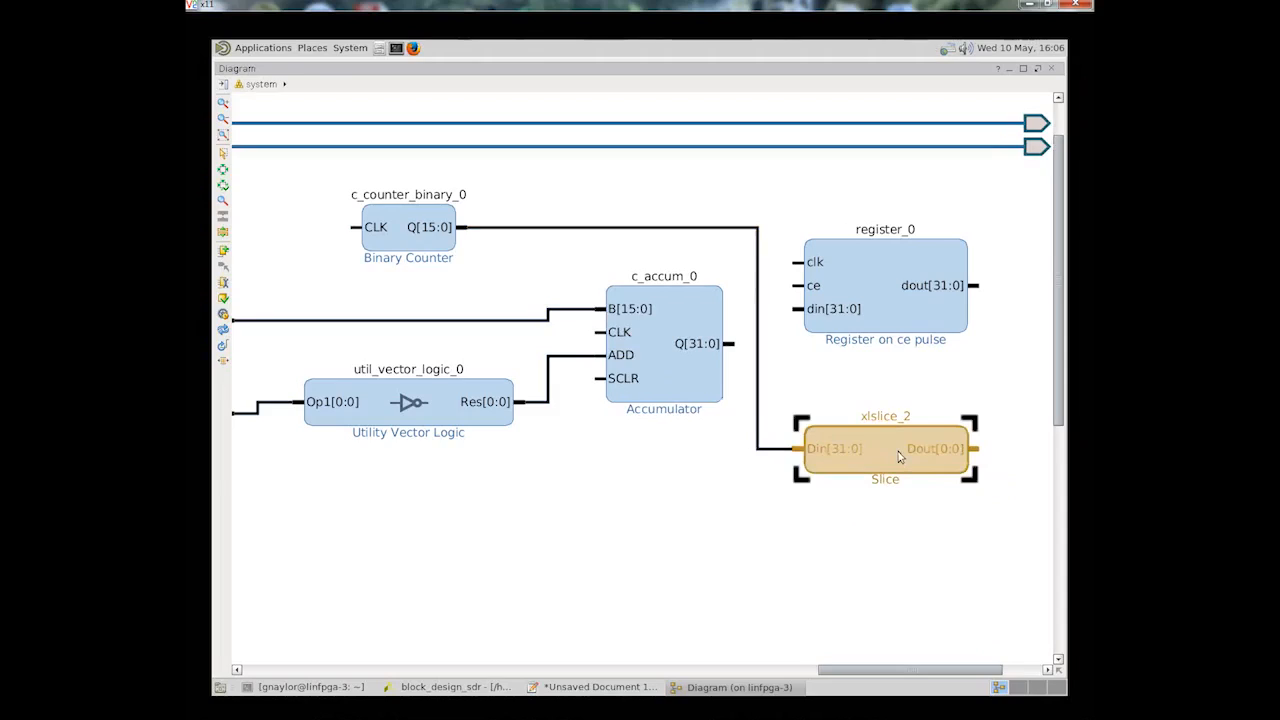
{"action": "type", "text": "16"}
{"action": "key", "text": "Tab"}
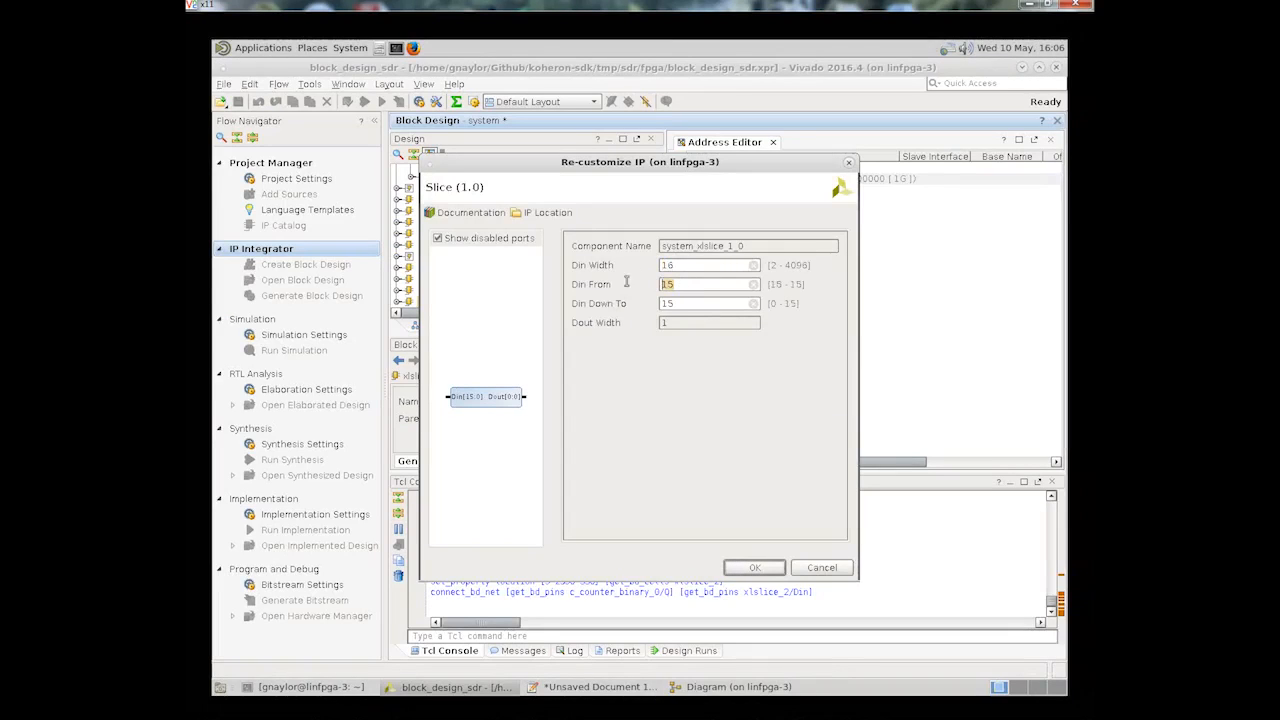
{"action": "left_click", "coordinate": [763, 568]}
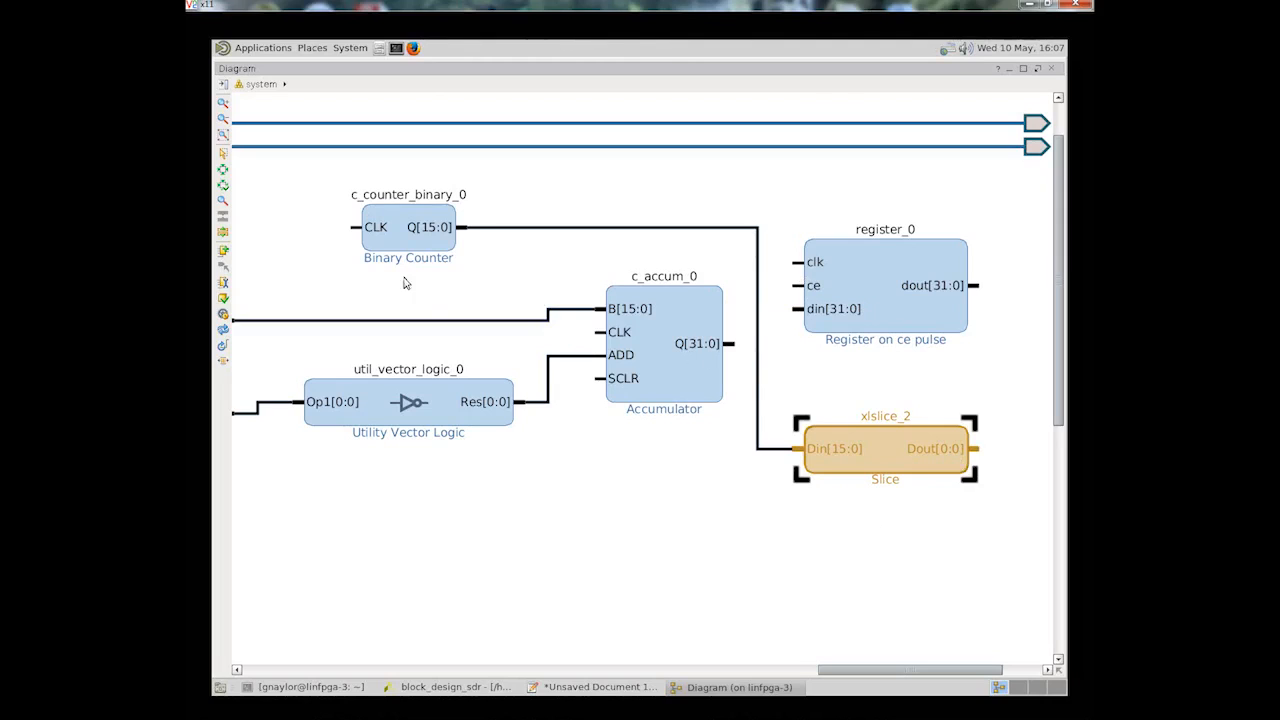
Step: Add a One Clock Pulse block below xlslice_2
{"action": "left_click", "coordinate": [224, 250]}
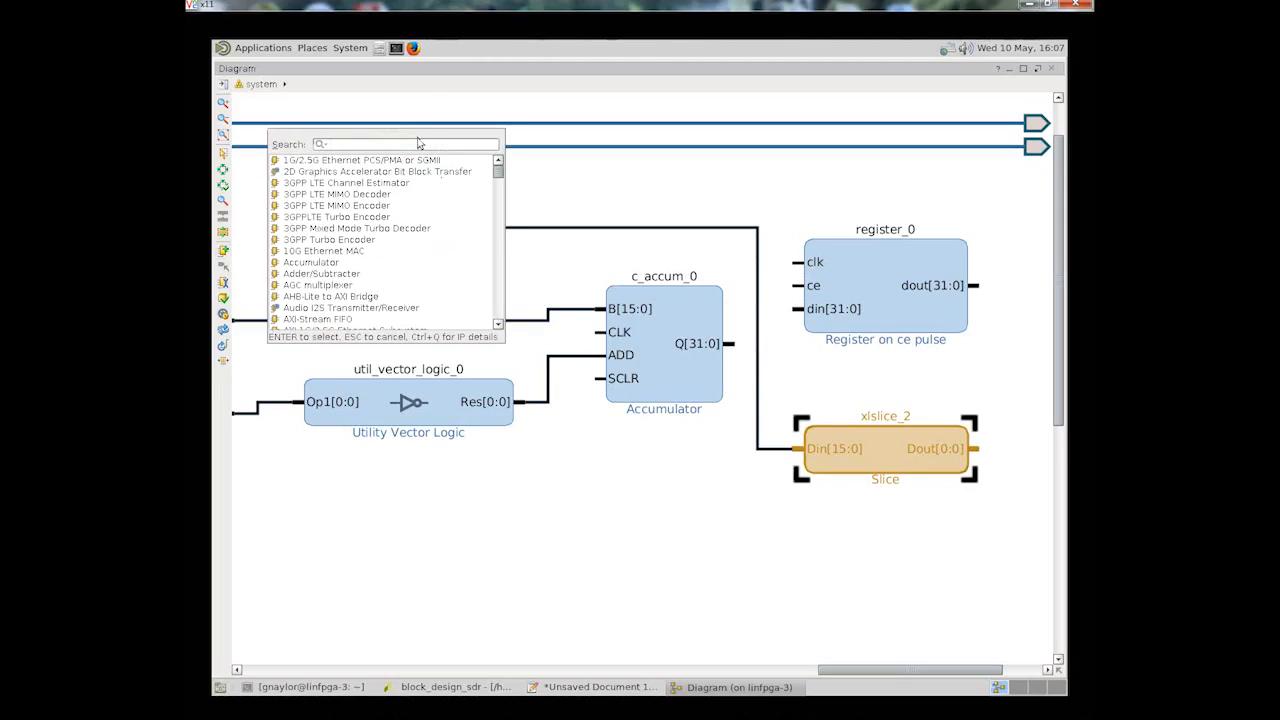
{"action": "type", "text": "one"}
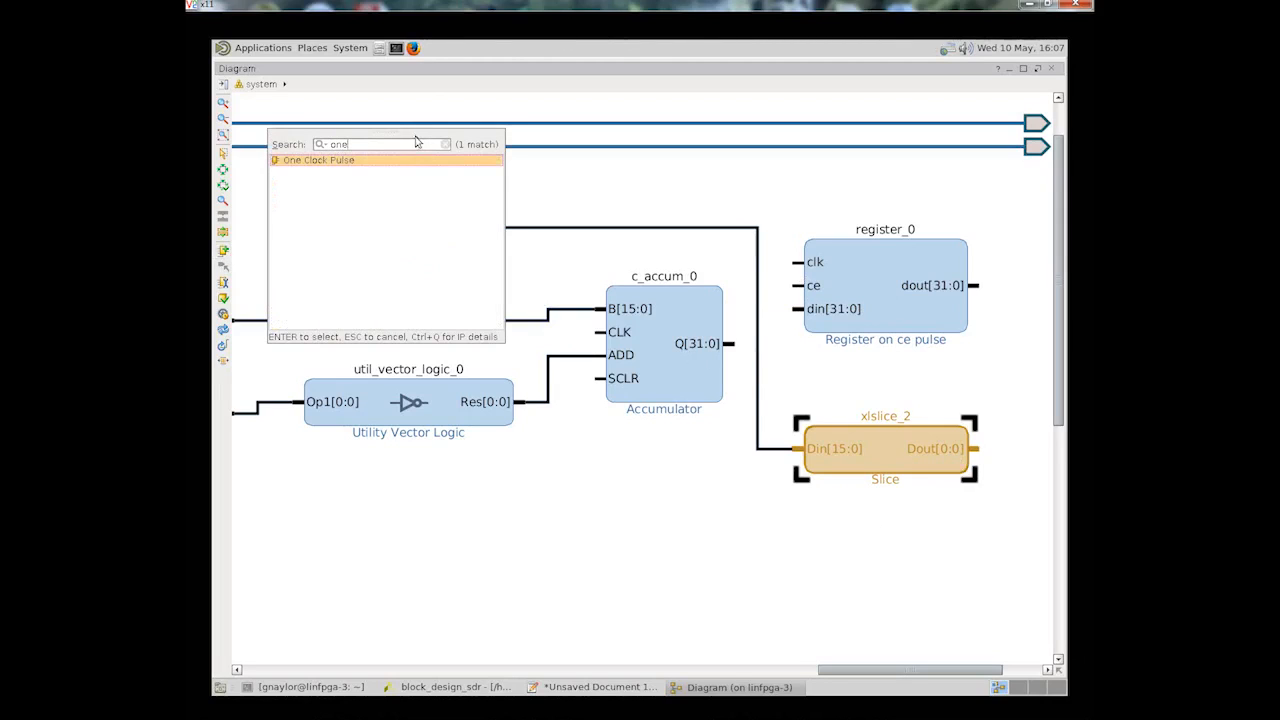
{"action": "mouse_move", "coordinate": [326, 160]}
{"action": "left_mouse_down"}
{"action": "mouse_move", "coordinate": [782, 395]}
{"action": "mouse_move", "coordinate": [891, 538]}
{"action": "left_mouse_up"}
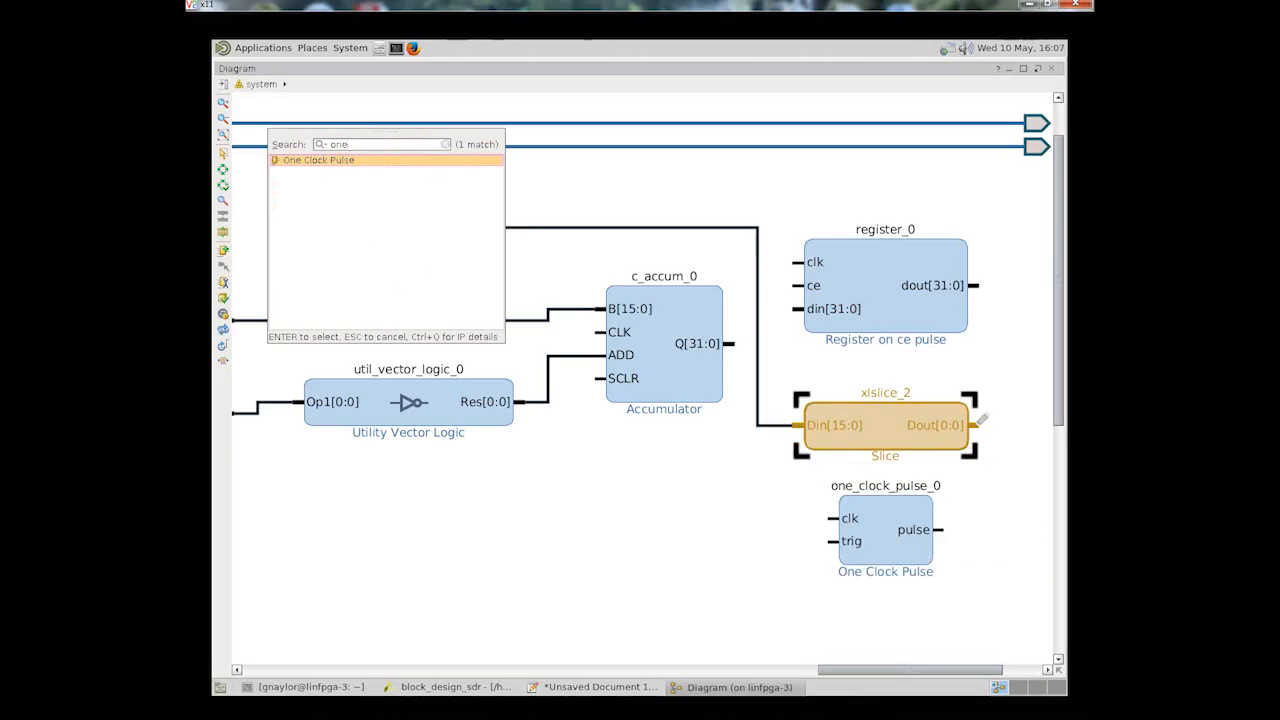
Step: Wire xlslice_2's Dout to the One Clock Pulse trig, and its pulse output to the register's ce and the accumulator's SCLR
{"action": "left_click_drag", "start_coordinate": [976, 425], "coordinate": [829, 557]}
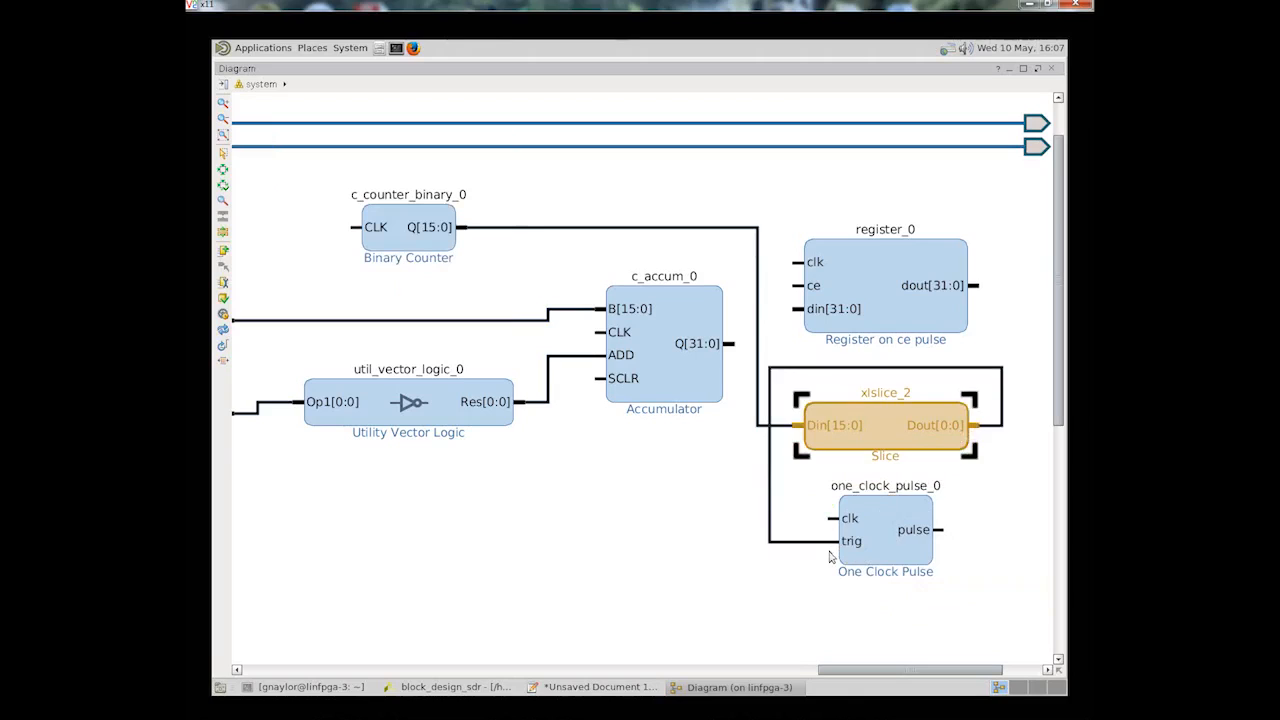
{"action": "left_click_drag", "start_coordinate": [942, 530], "coordinate": [796, 285]}
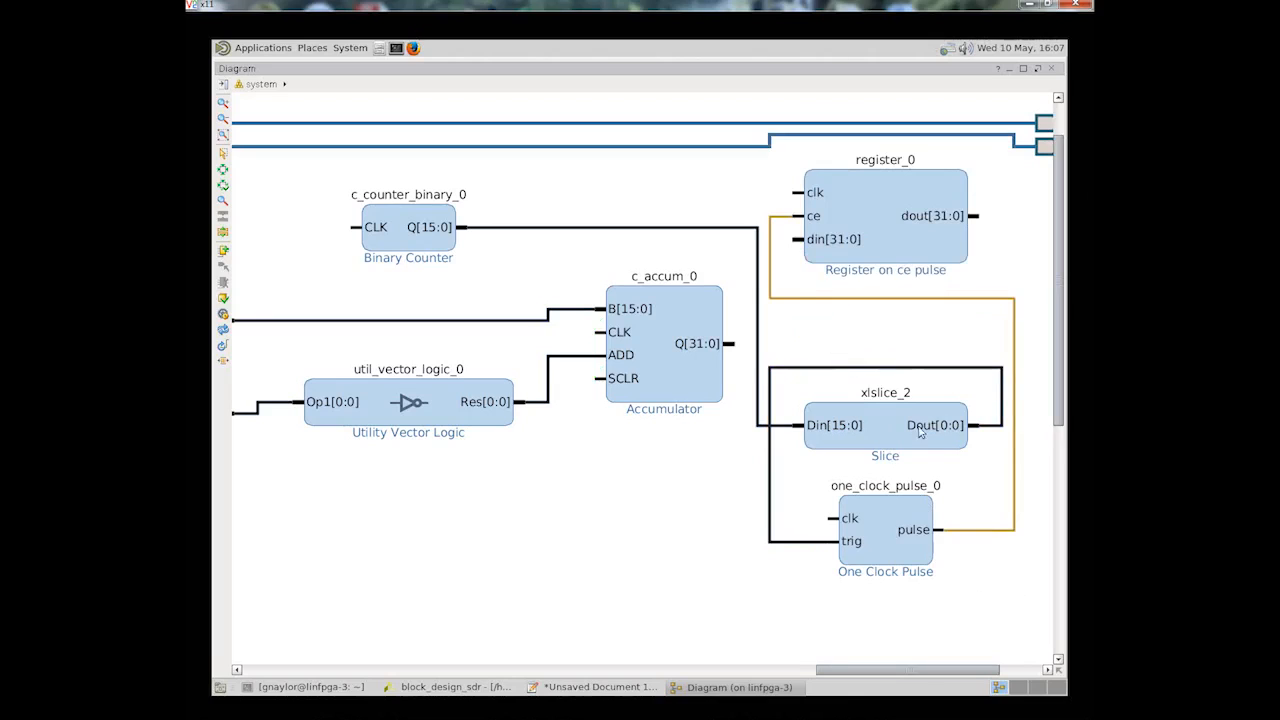
{"action": "left_click_drag", "start_coordinate": [605, 373], "coordinate": [794, 301]}
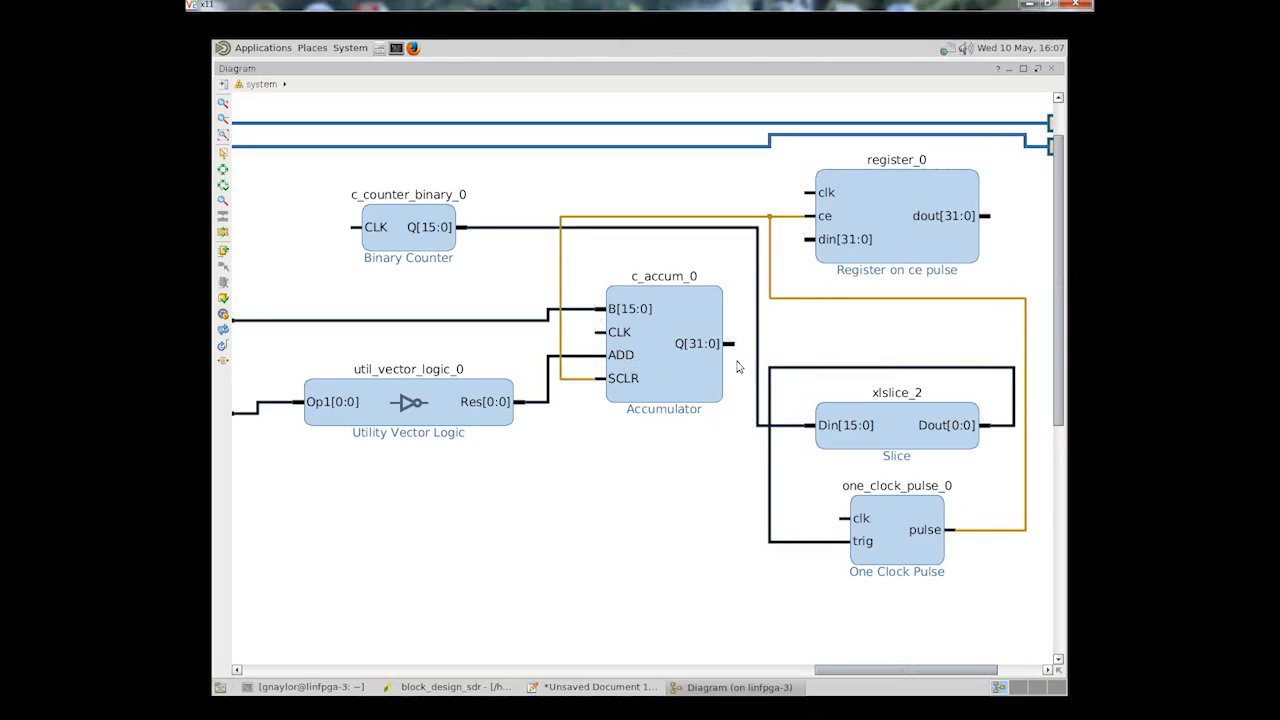
Step: Connect the accumulator's Q output to the register's din input
{"action": "mouse_move", "coordinate": [735, 344]}
{"action": "left_mouse_down"}
{"action": "mouse_move", "coordinate": [768, 358]}
{"action": "mouse_move", "coordinate": [828, 193]}
{"action": "left_mouse_up"}
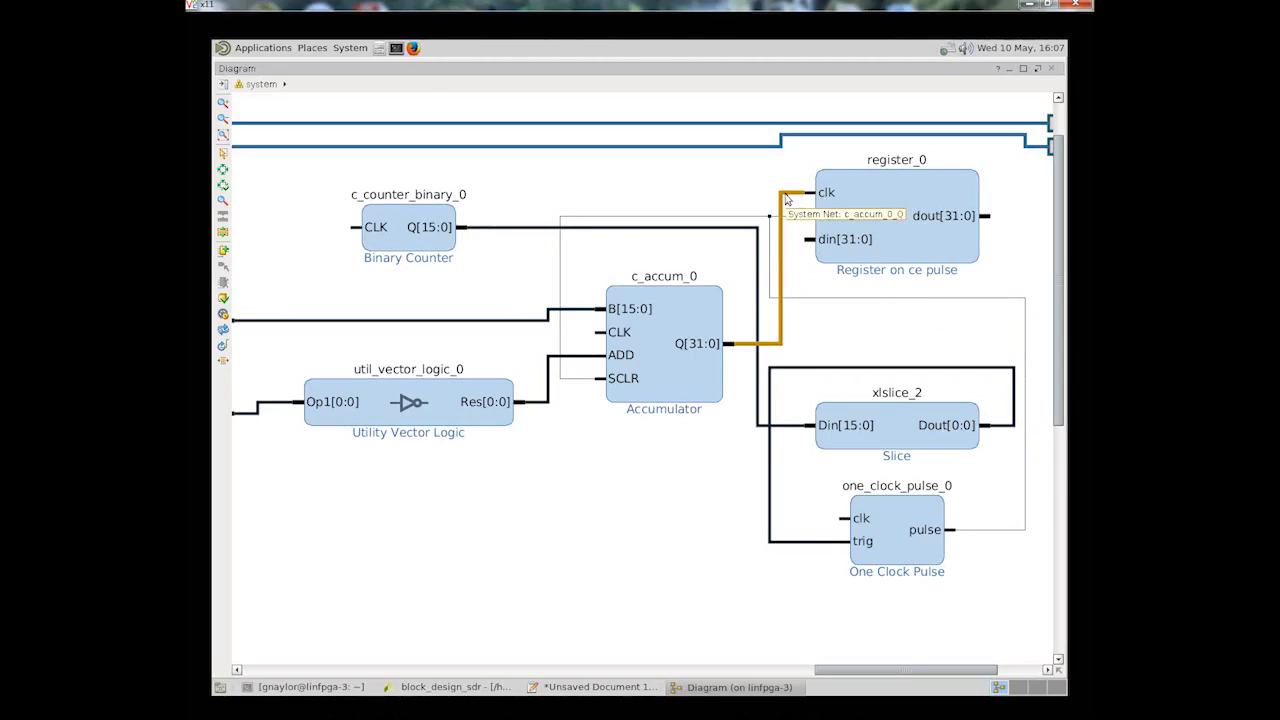
{"action": "key", "text": "ctrl+z"}
{"action": "left_click_drag", "start_coordinate": [731, 343], "coordinate": [807, 239]}
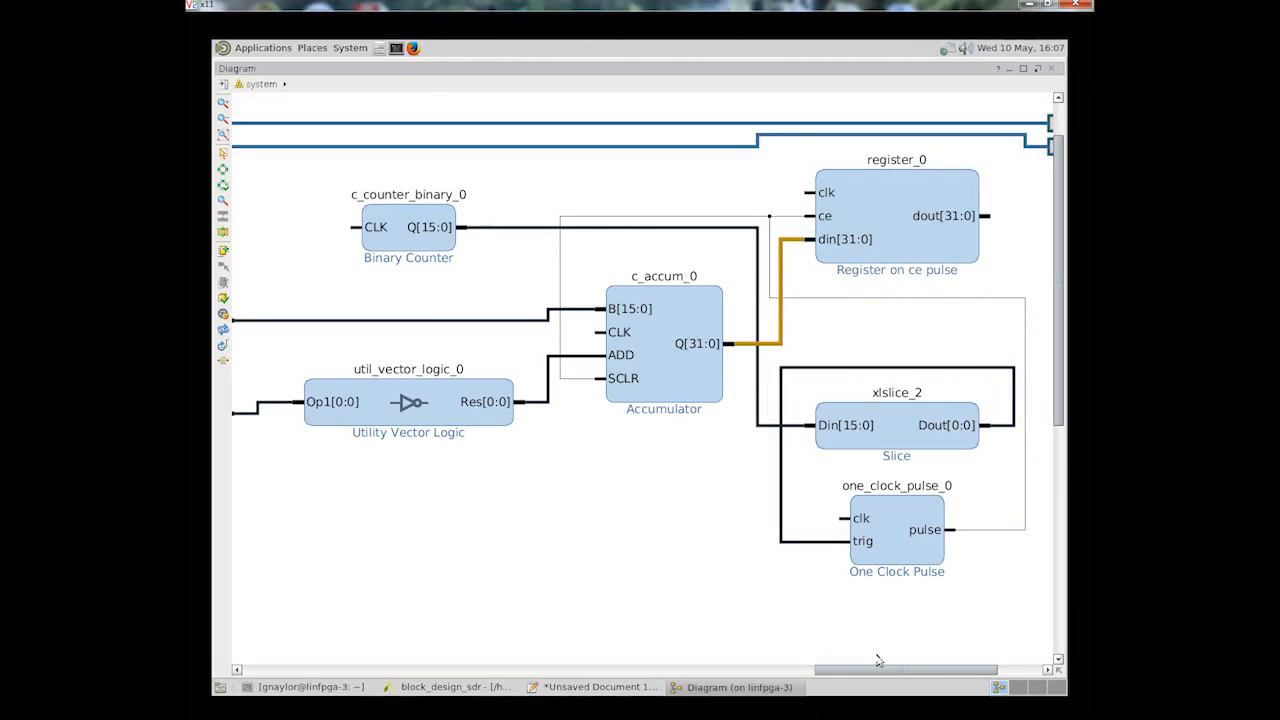
Step: Group the three slices, inverter, accumulator, register, binary counter and One Clock Pulse block into a new hierarchy named Signal_level_detect
{"action": "left_click_drag", "start_coordinate": [651, 594], "coordinate": [698, 556]}
{"action": "left_click_drag", "start_coordinate": [691, 602], "coordinate": [689, 557]}
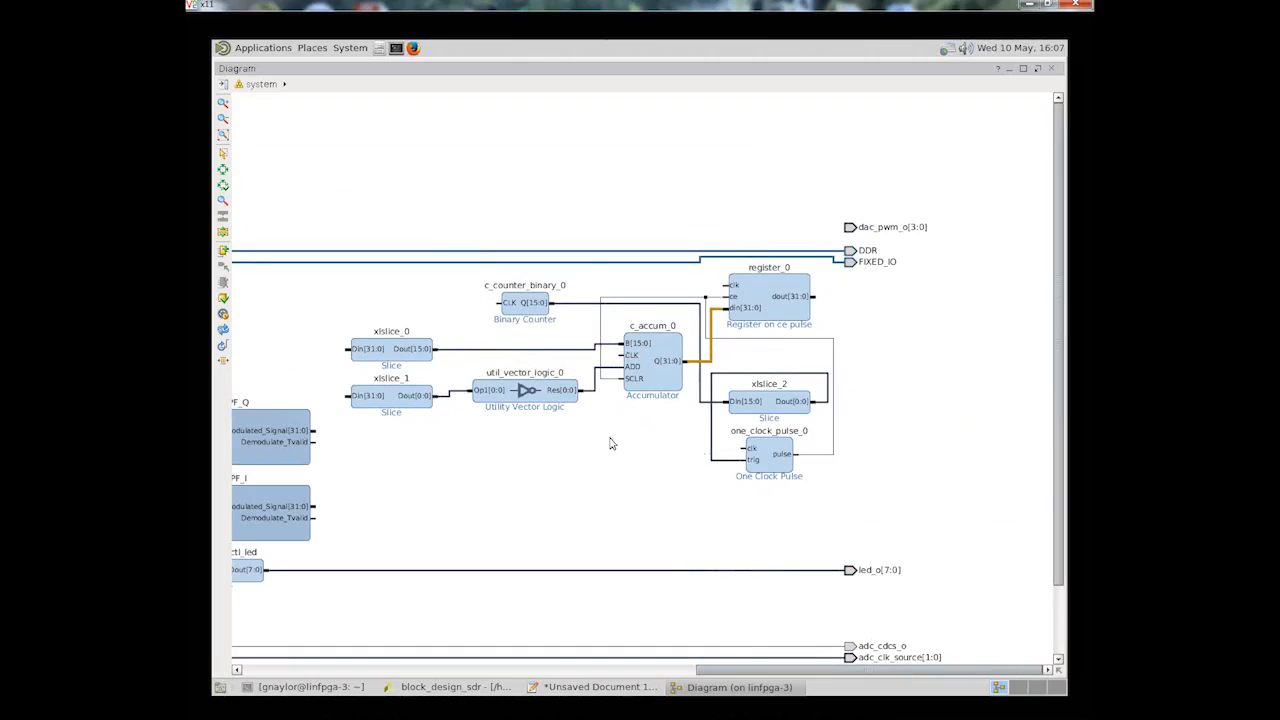
{"action": "left_click", "coordinate": [392, 356]}
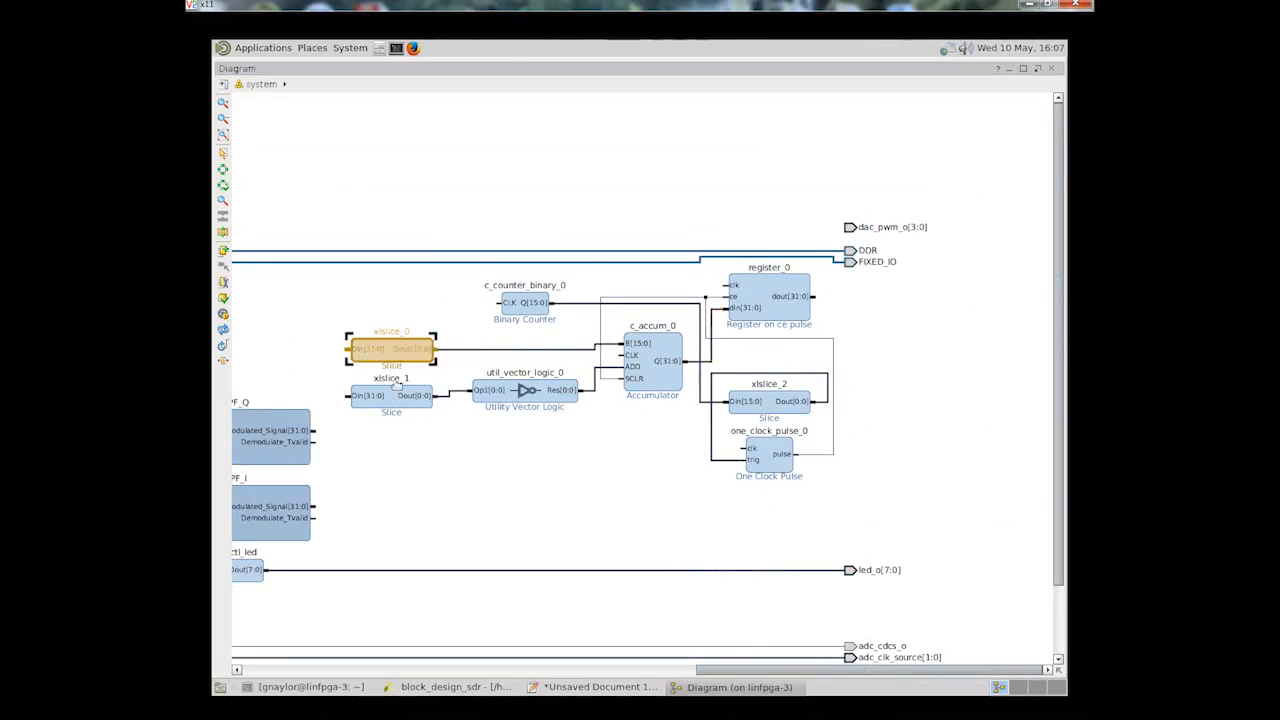
{"action": "left_click", "coordinate": [410, 402], "text": "ctrl"}
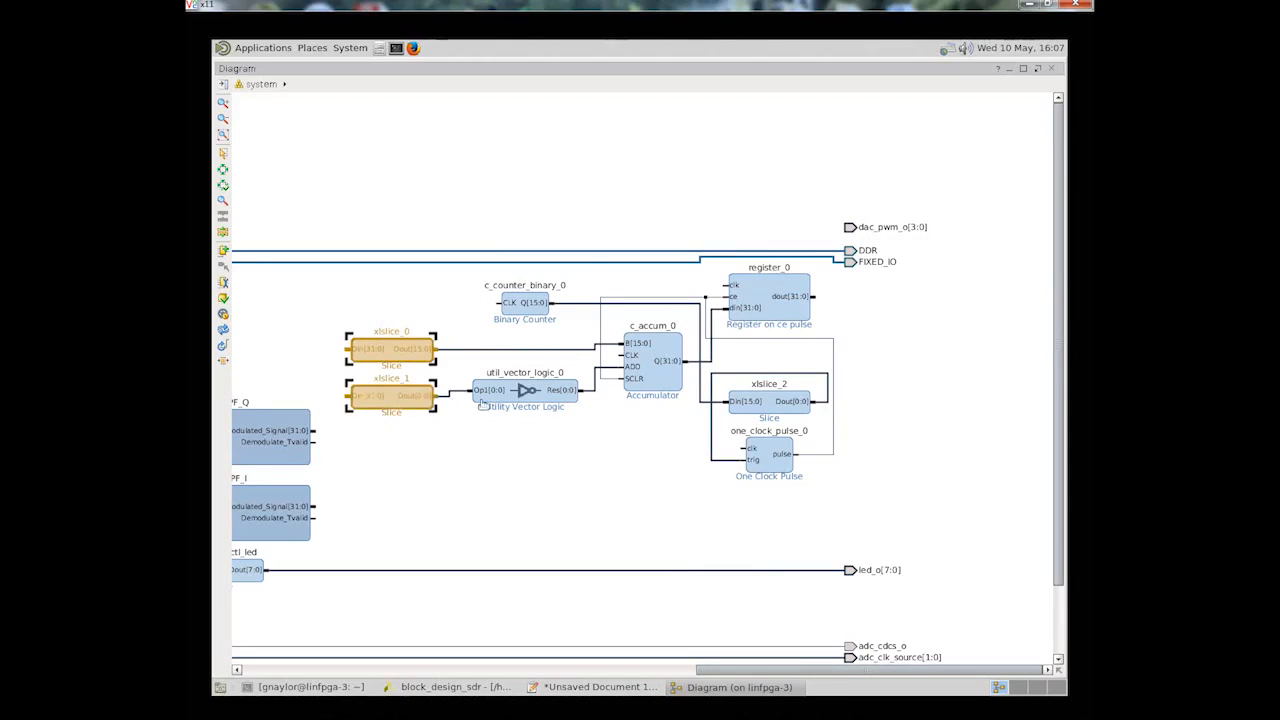
{"action": "left_click", "coordinate": [535, 398], "text": "ctrl"}
{"action": "left_click", "coordinate": [660, 385], "text": "ctrl"}
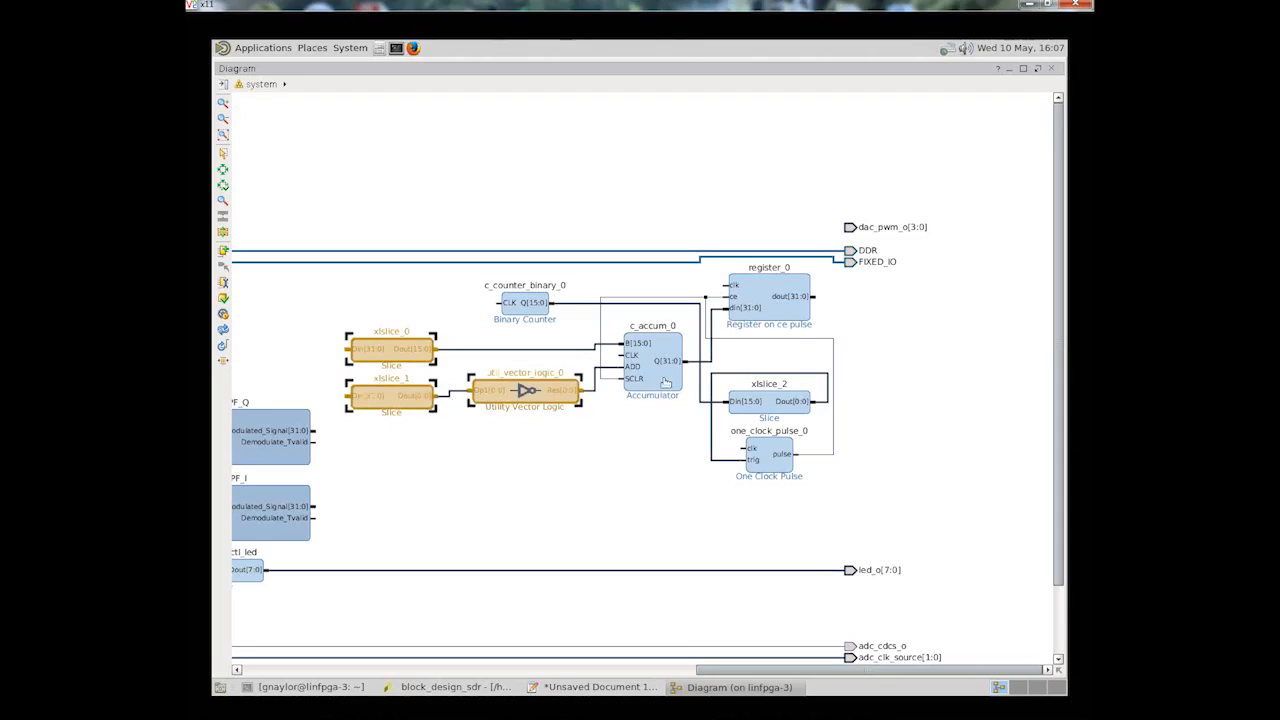
{"action": "left_click", "coordinate": [767, 314], "text": "ctrl"}
{"action": "left_click", "coordinate": [532, 312], "text": "ctrl"}
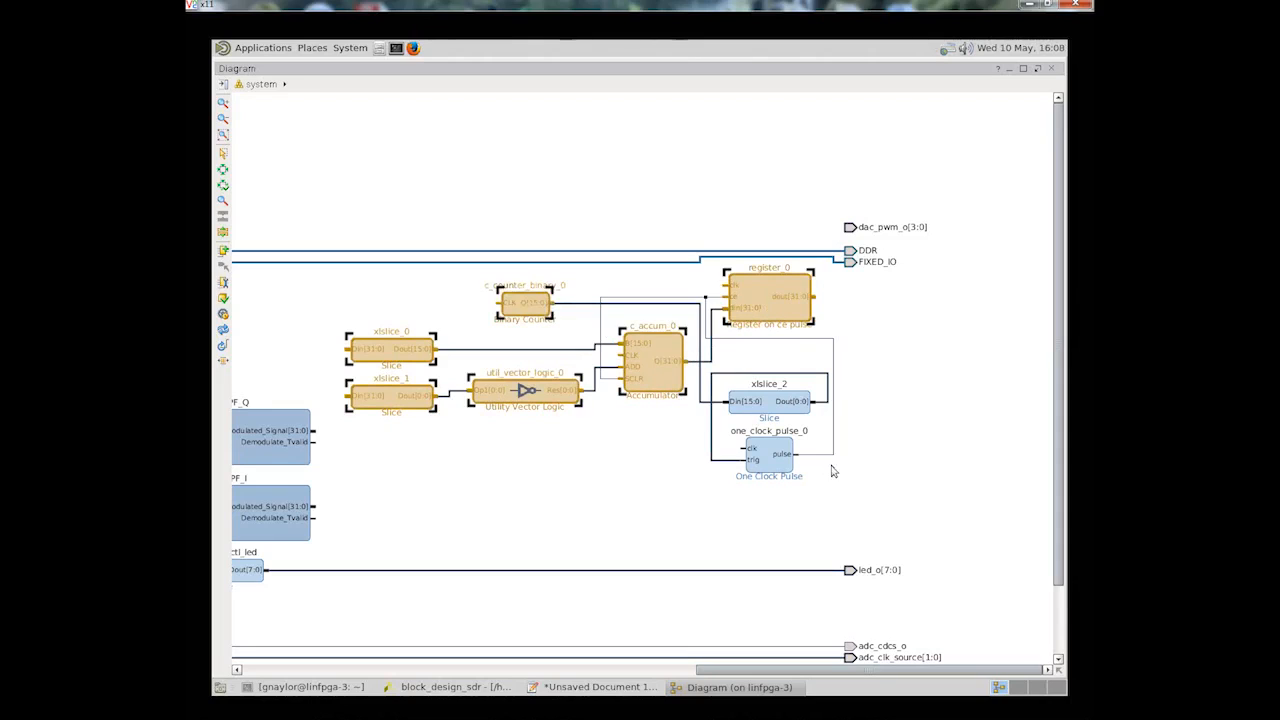
{"action": "left_click", "coordinate": [779, 412], "text": "ctrl"}
{"action": "left_click", "coordinate": [772, 462], "text": "ctrl"}
{"action": "right_click", "coordinate": [772, 462]}
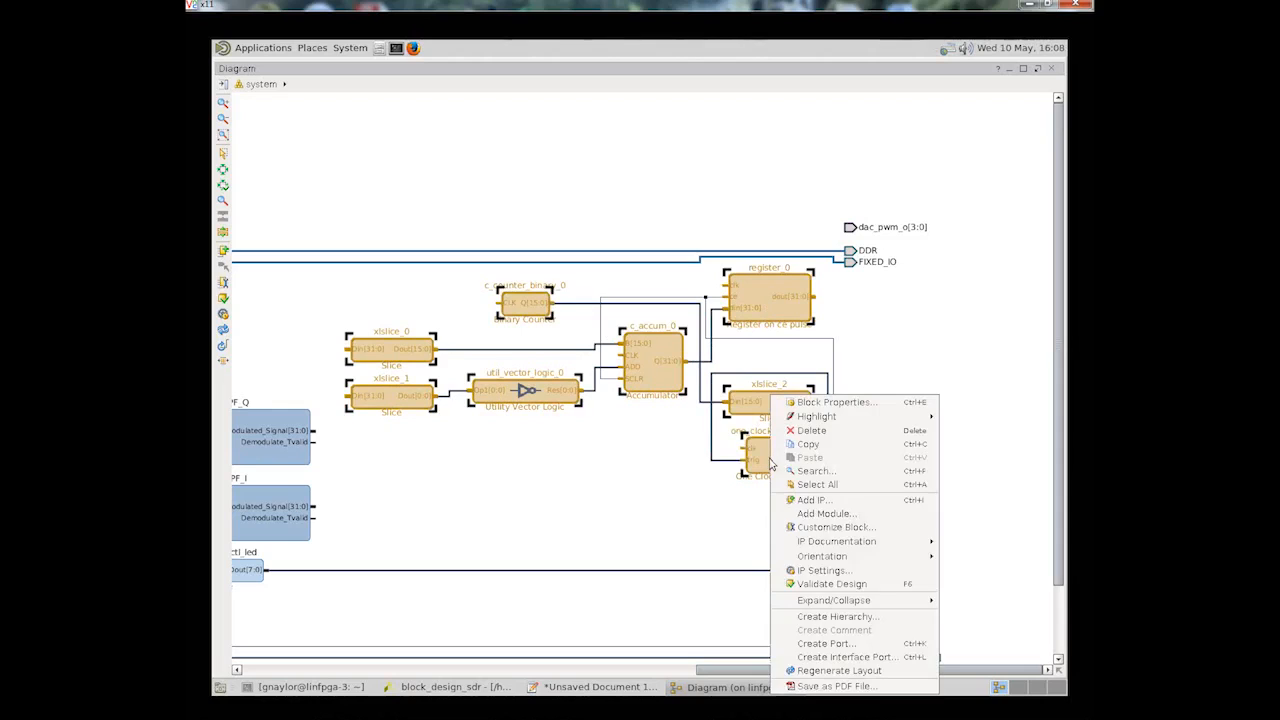
{"action": "left_click", "coordinate": [872, 620]}
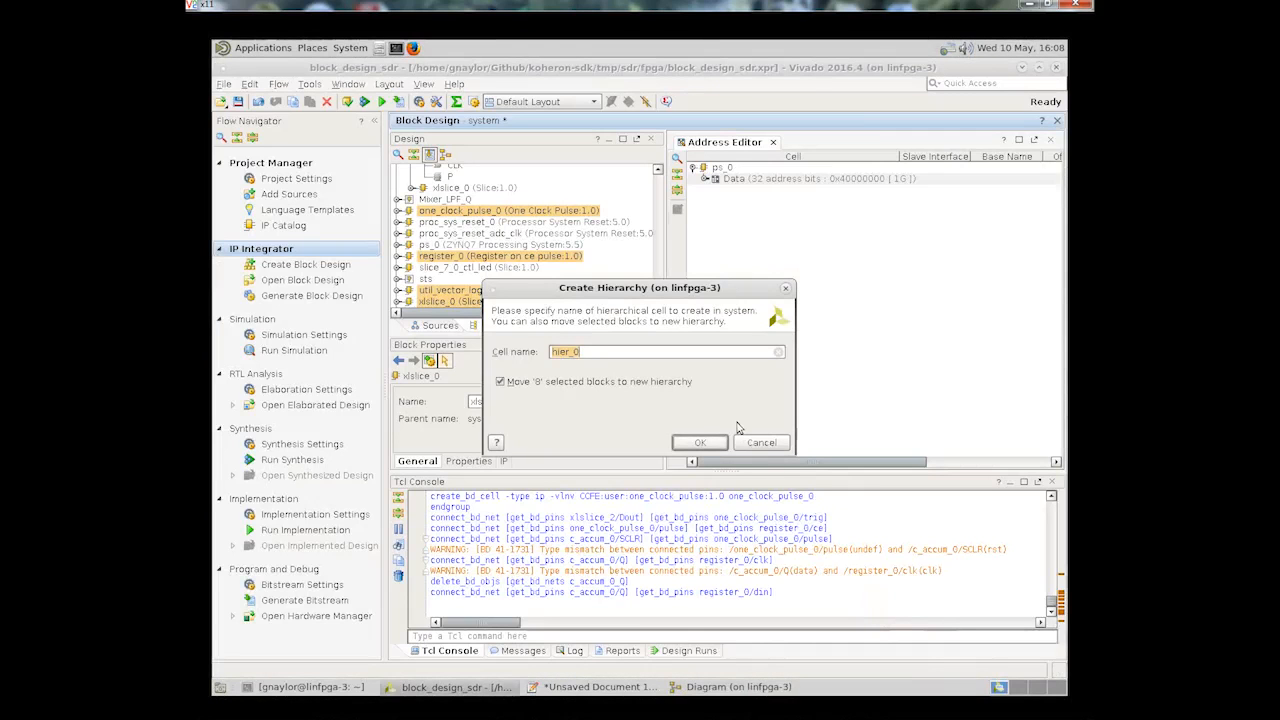
{"action": "type", "text": "S"}
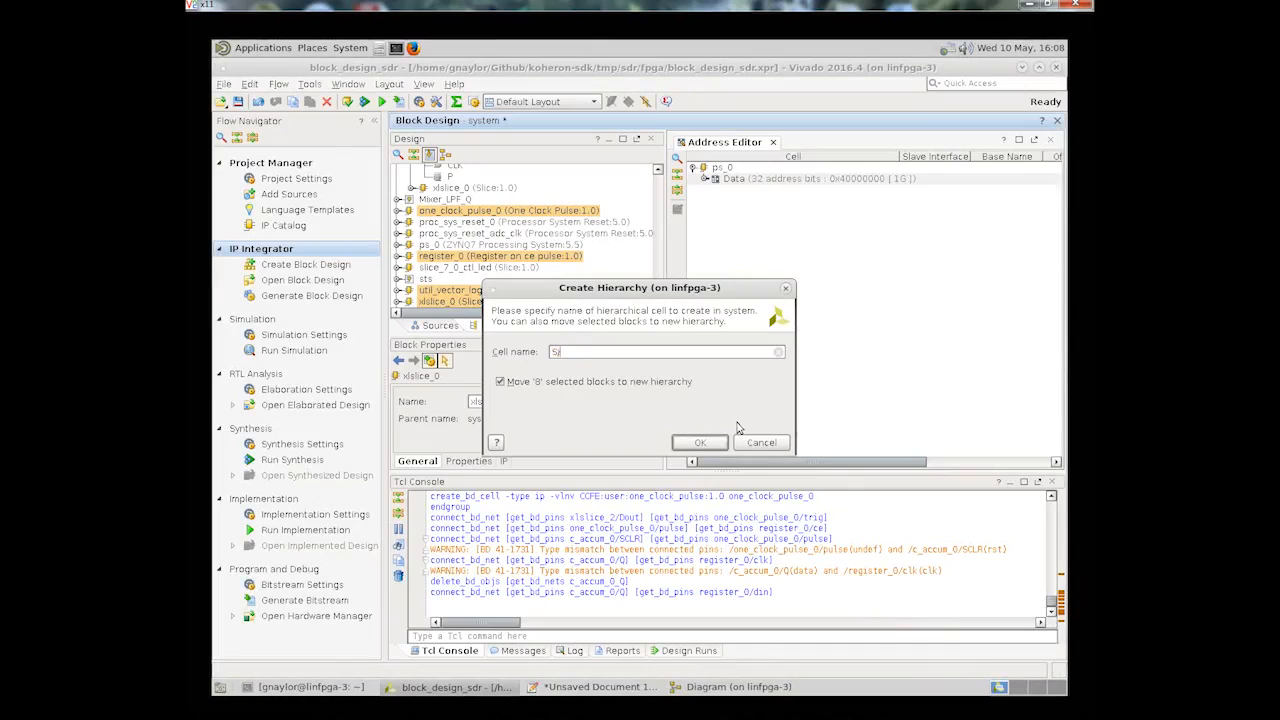
{"action": "type", "text": "ignal_level_detect"}
{"action": "left_click", "coordinate": [718, 446]}
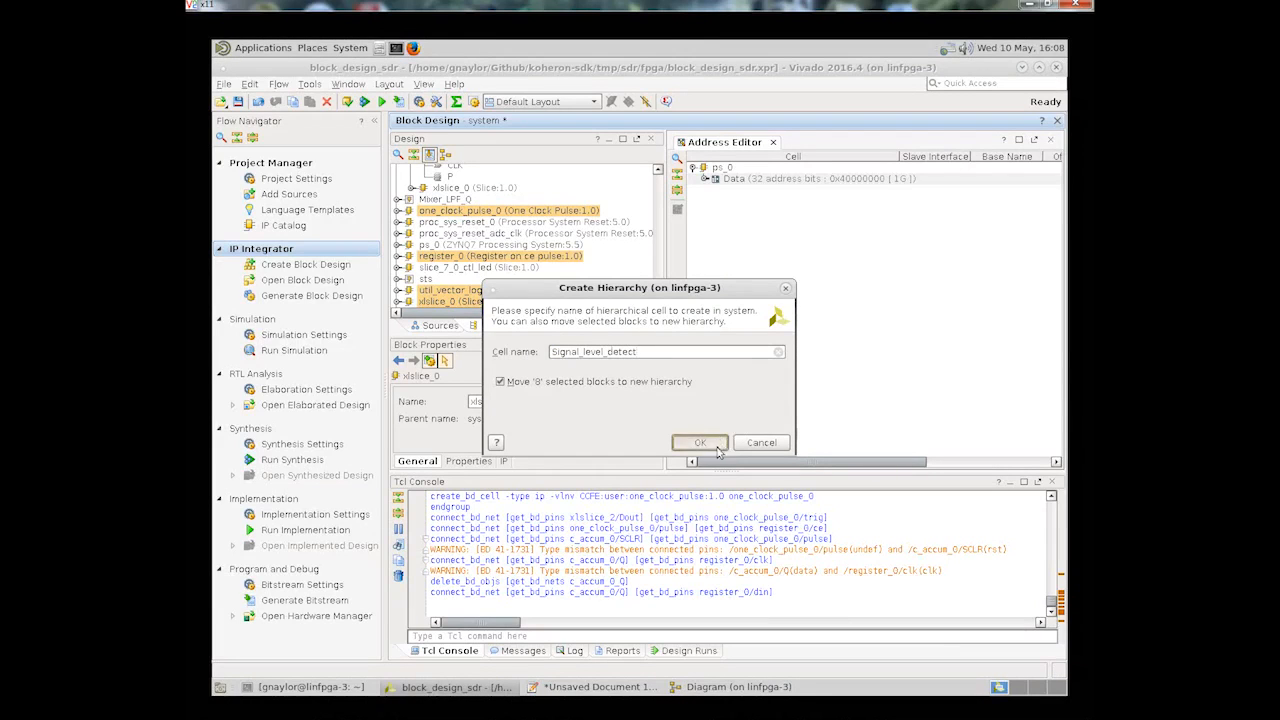
Step: Open the Signal_level_detect hierarchy and create an input pin named Sample_Clock connected to the binary counter's CLK
{"action": "double_click", "coordinate": [787, 342]}
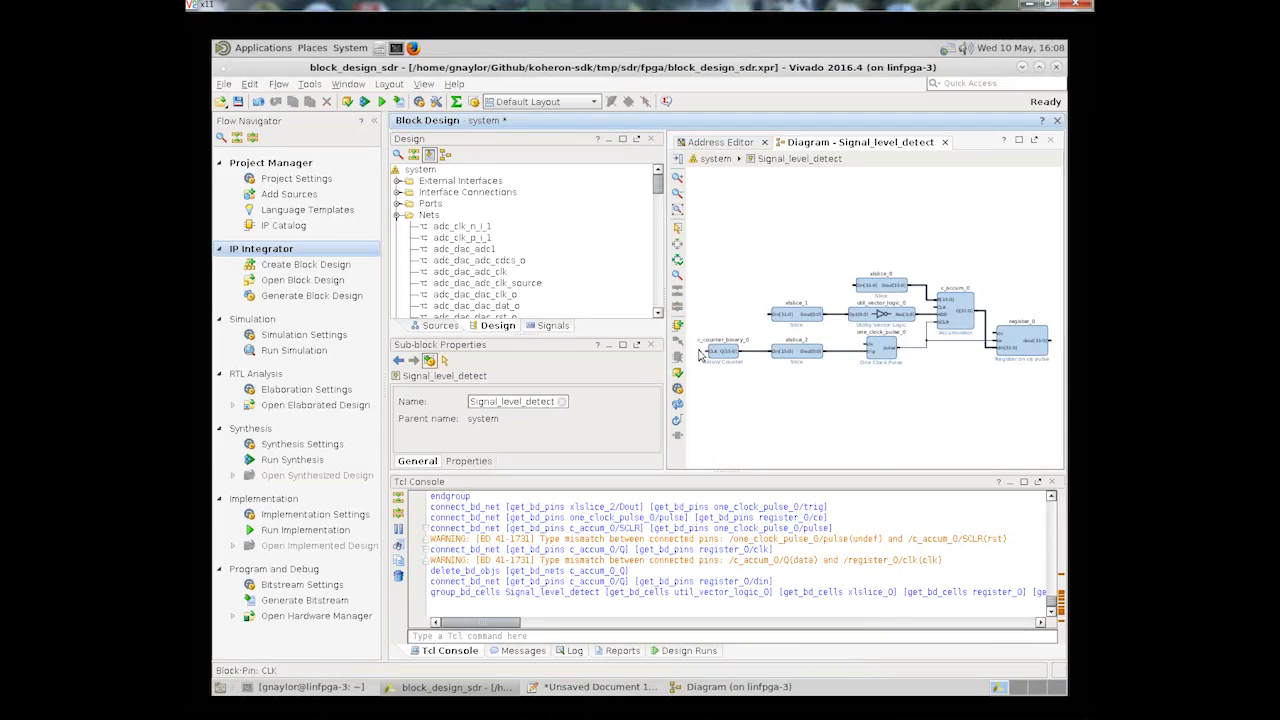
{"action": "right_click", "coordinate": [708, 348]}
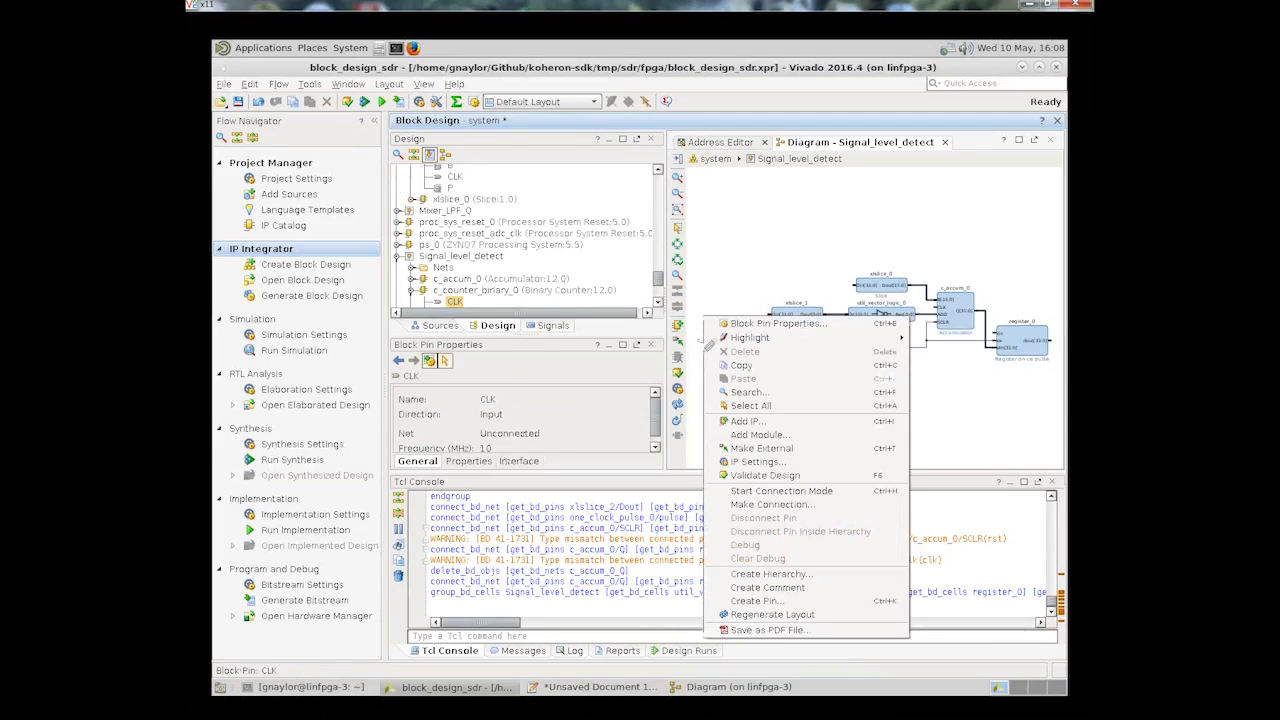
{"action": "left_click", "coordinate": [768, 600]}
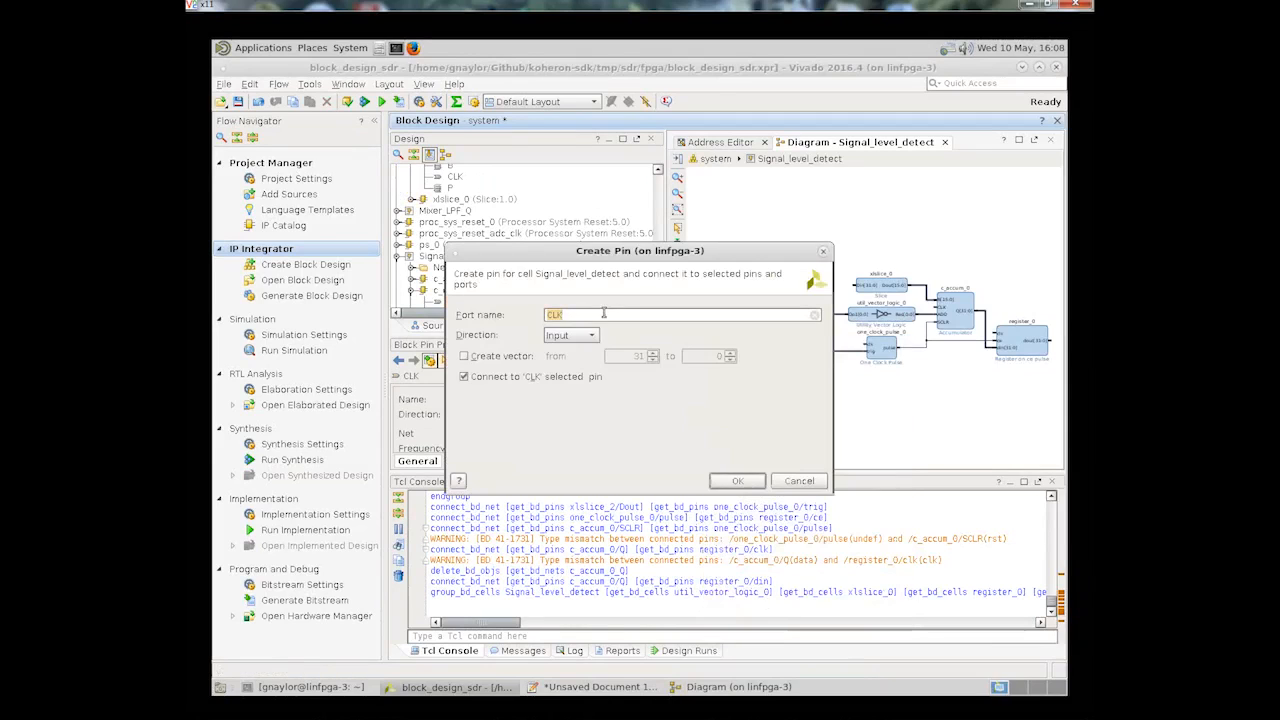
{"action": "type", "text": "Sample_Clock"}
{"action": "left_click", "coordinate": [745, 480]}
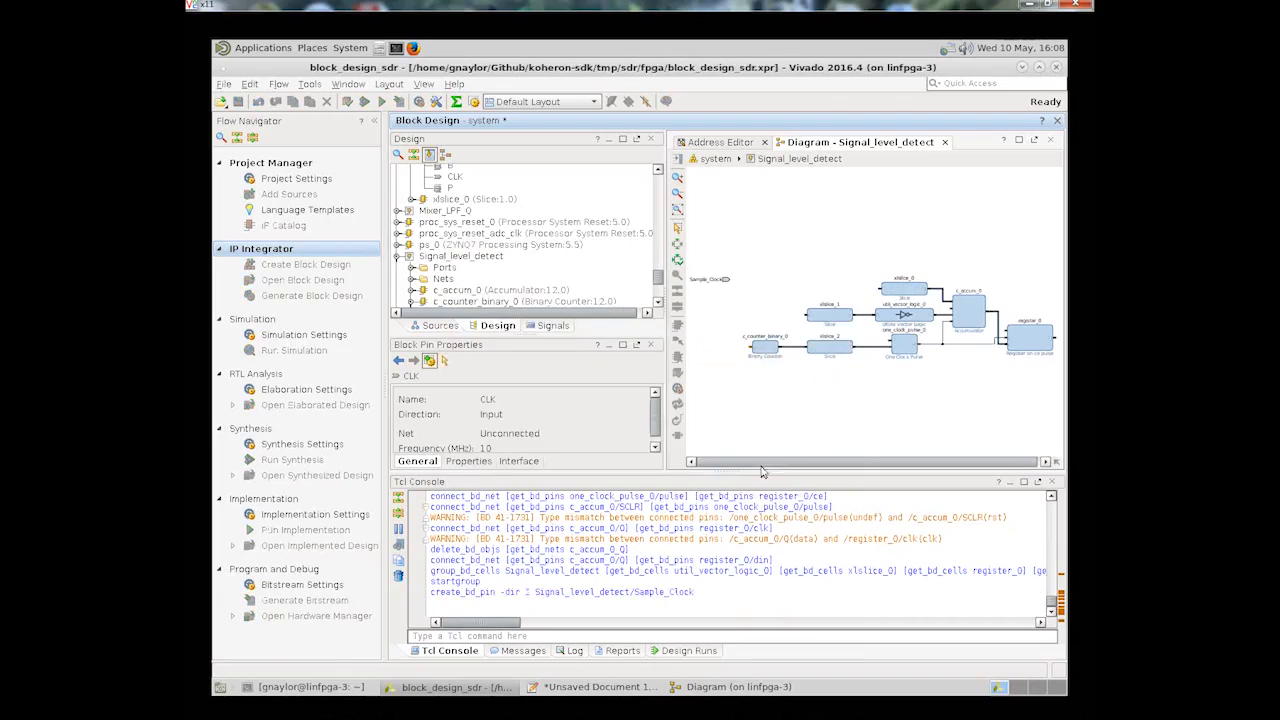
Step: Float the Signal_level_detect diagram in its own window and maximize it
{"action": "left_click", "coordinate": [1045, 338]}
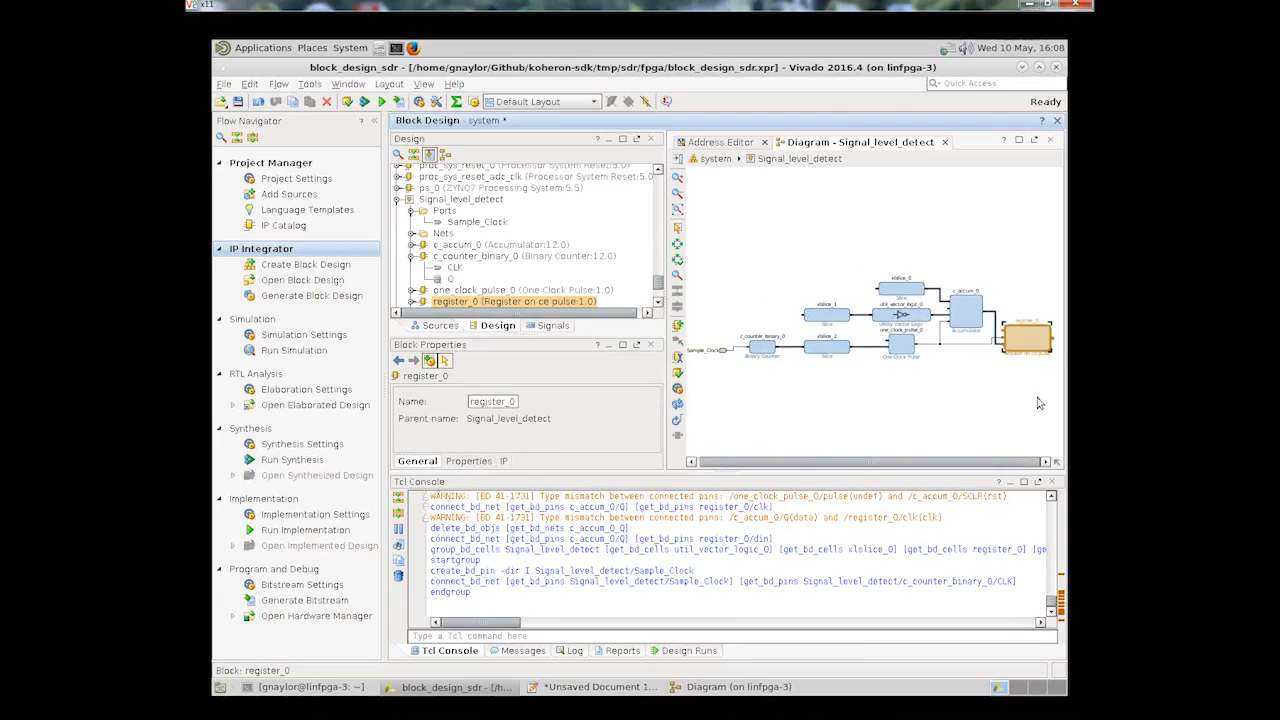
{"action": "left_click", "coordinate": [1035, 140]}
{"action": "double_click", "coordinate": [571, 72]}
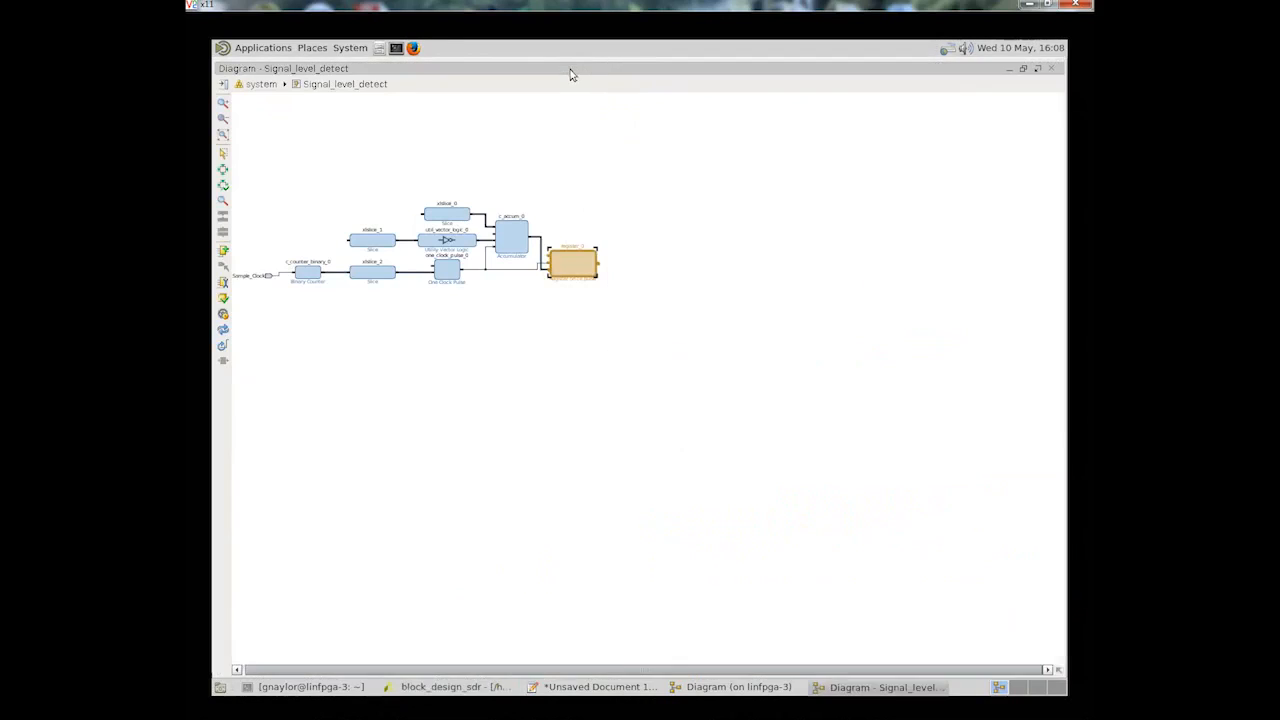
{"action": "left_click", "coordinate": [666, 314]}
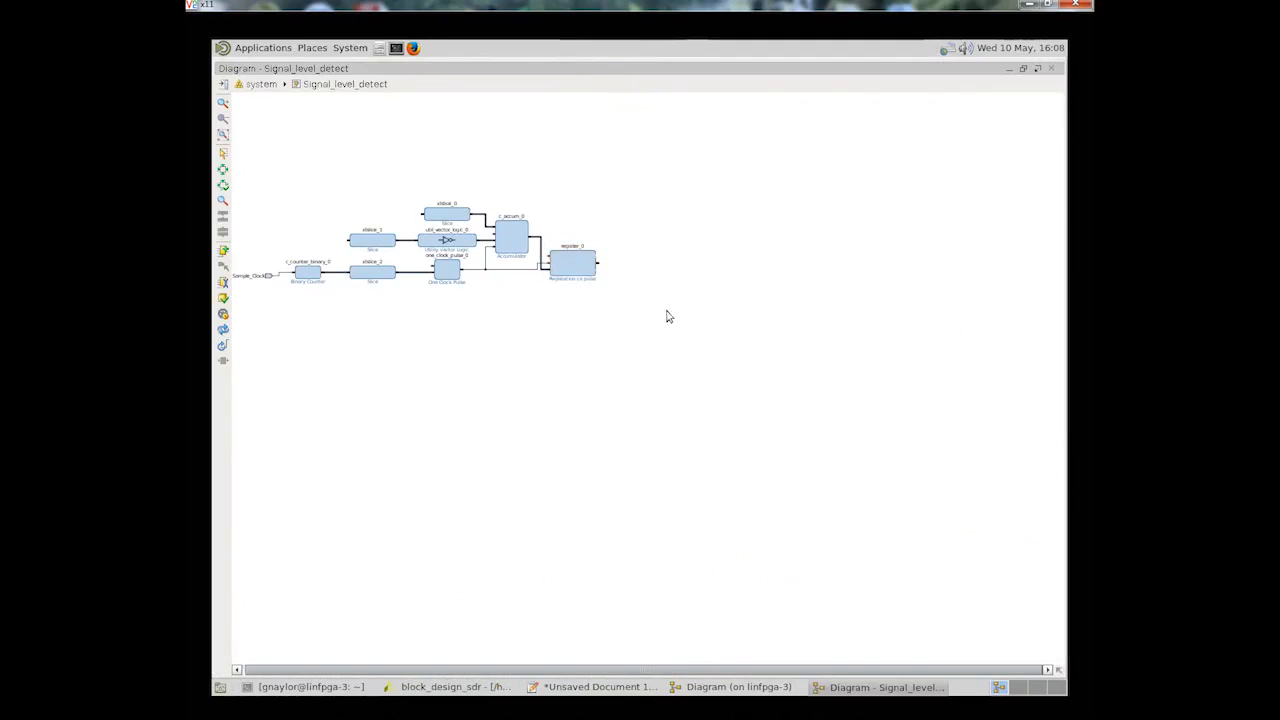
Step: Create a 32-bit output pin named Signal_level, vector 31 to 0, connected to the register's dout
{"action": "right_click", "coordinate": [599, 266]}
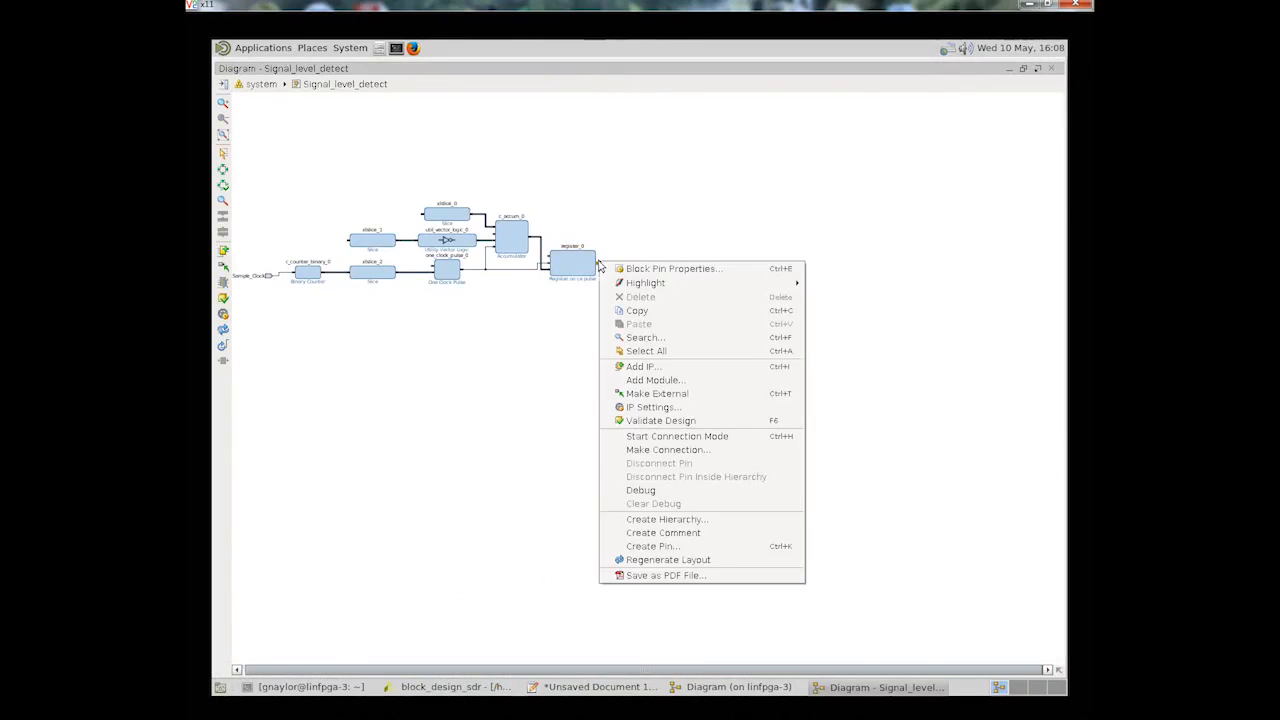
{"action": "left_click", "coordinate": [667, 546]}
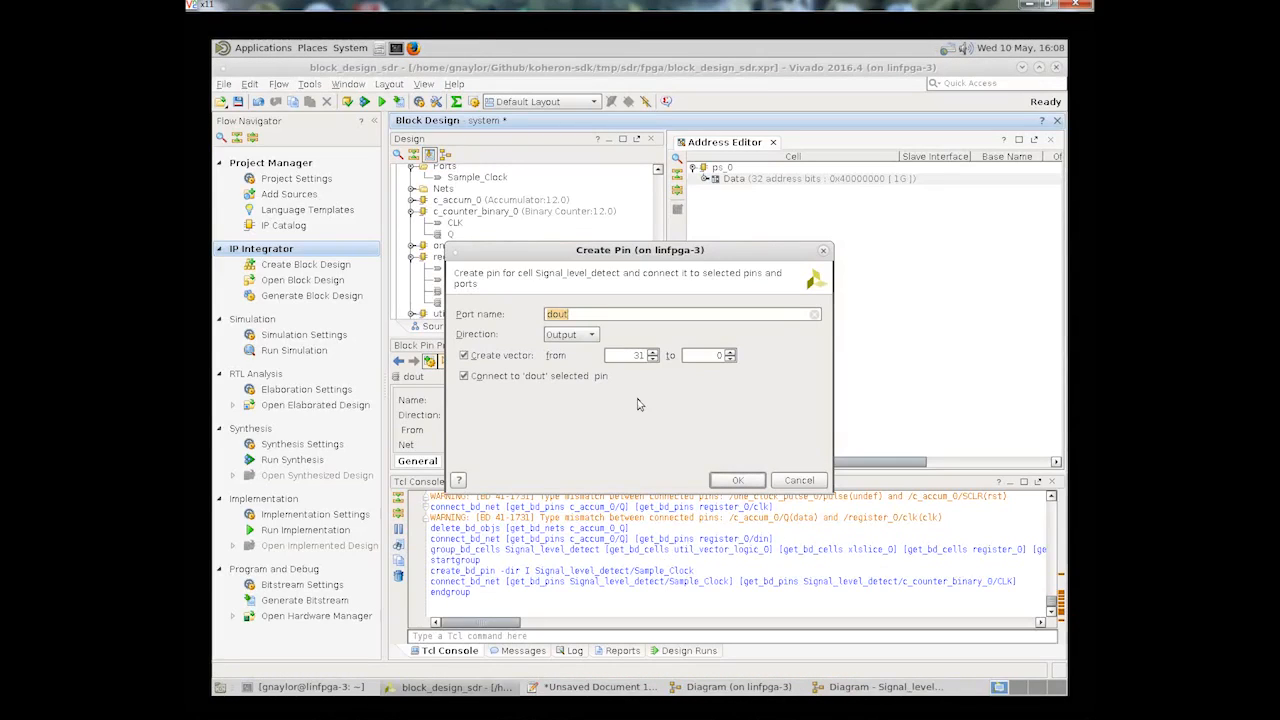
{"action": "type", "text": "S"}
{"action": "left_click", "coordinate": [737, 480]}
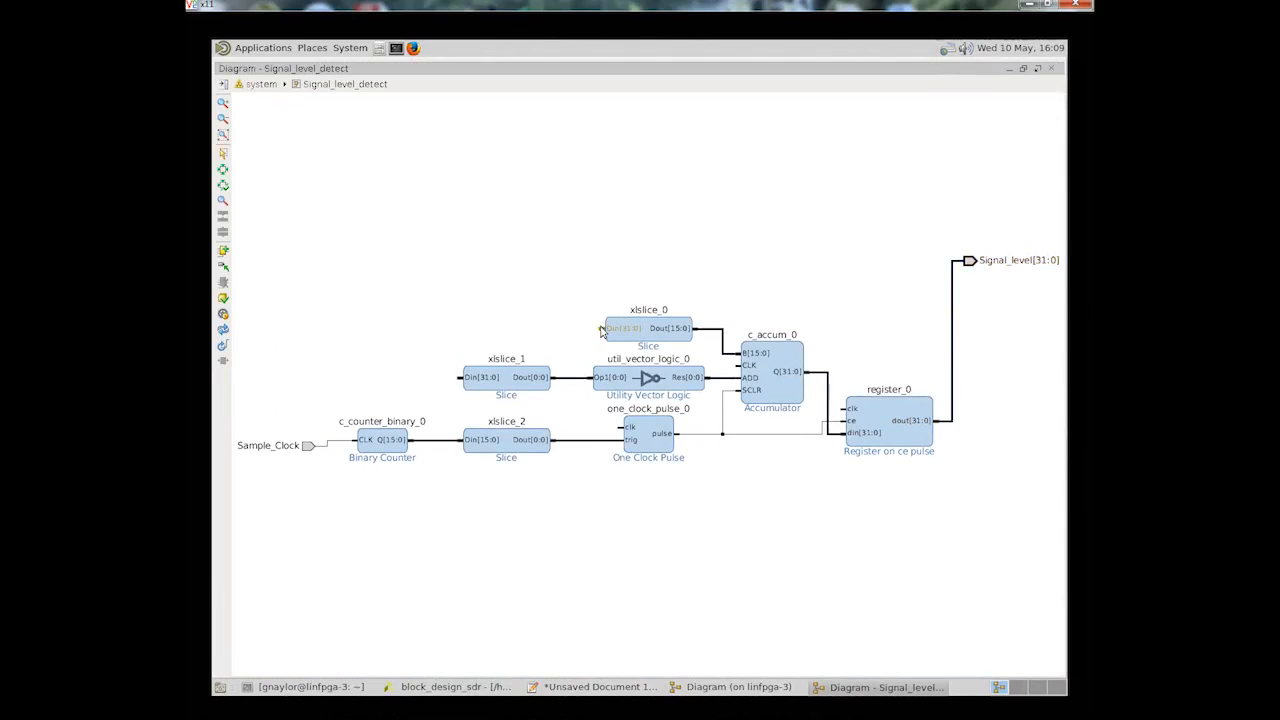
Step: Create a 32-bit input pin named Signal_toDetect connected to xlslice_0's Din, and also connect xlslice_1's Din to it
{"action": "right_click", "coordinate": [602, 331]}
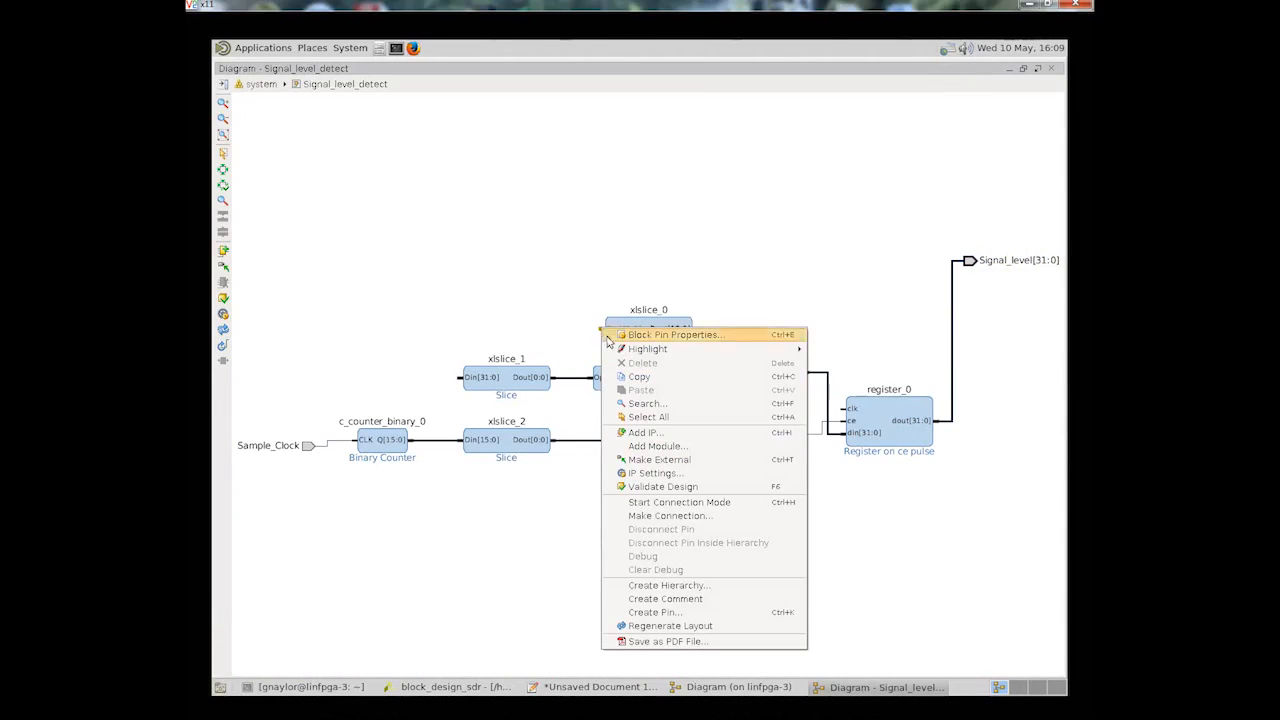
{"action": "left_click", "coordinate": [655, 612]}
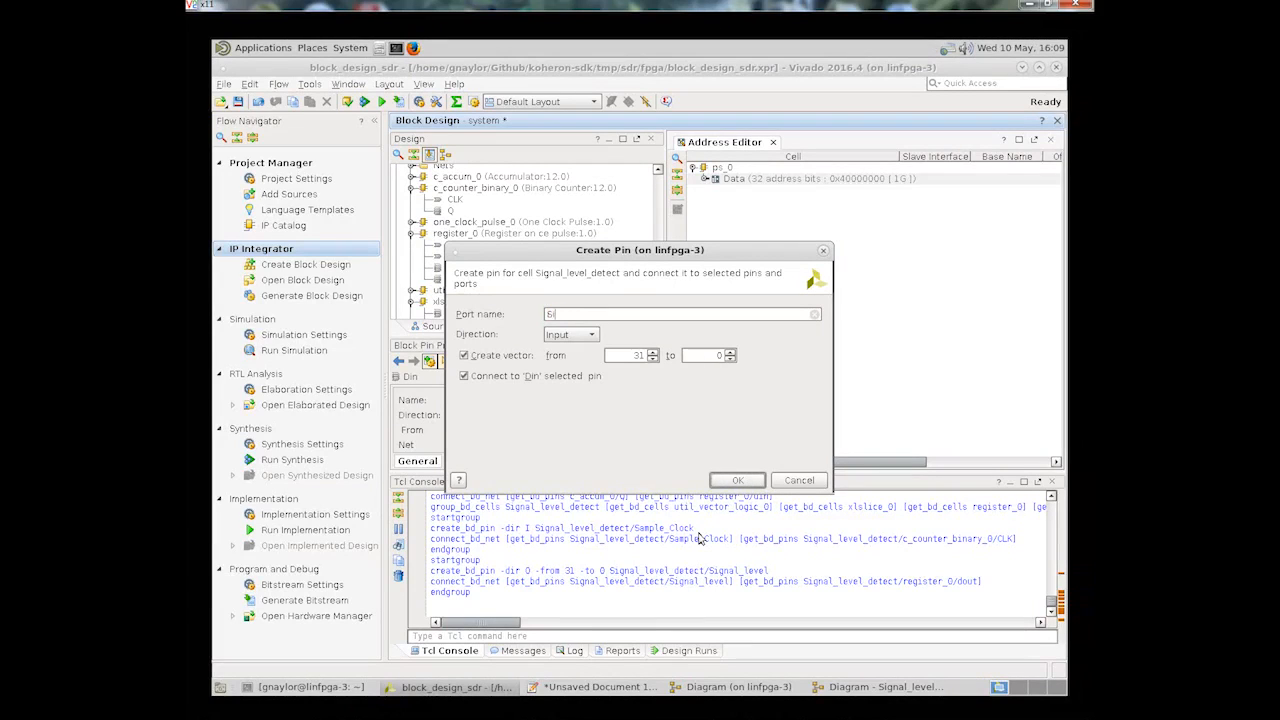
{"action": "type", "text": "al_toDetect"}
{"action": "left_click", "coordinate": [737, 482]}
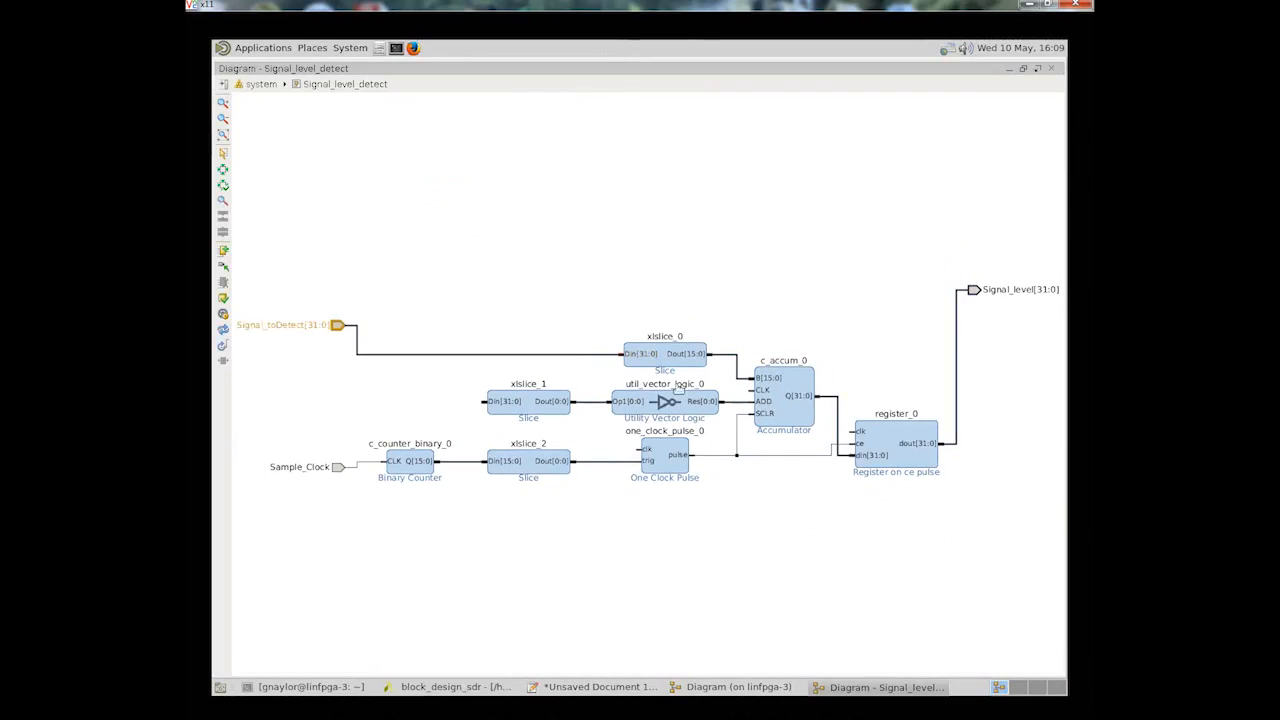
{"action": "left_click_drag", "start_coordinate": [491, 400], "coordinate": [458, 349]}
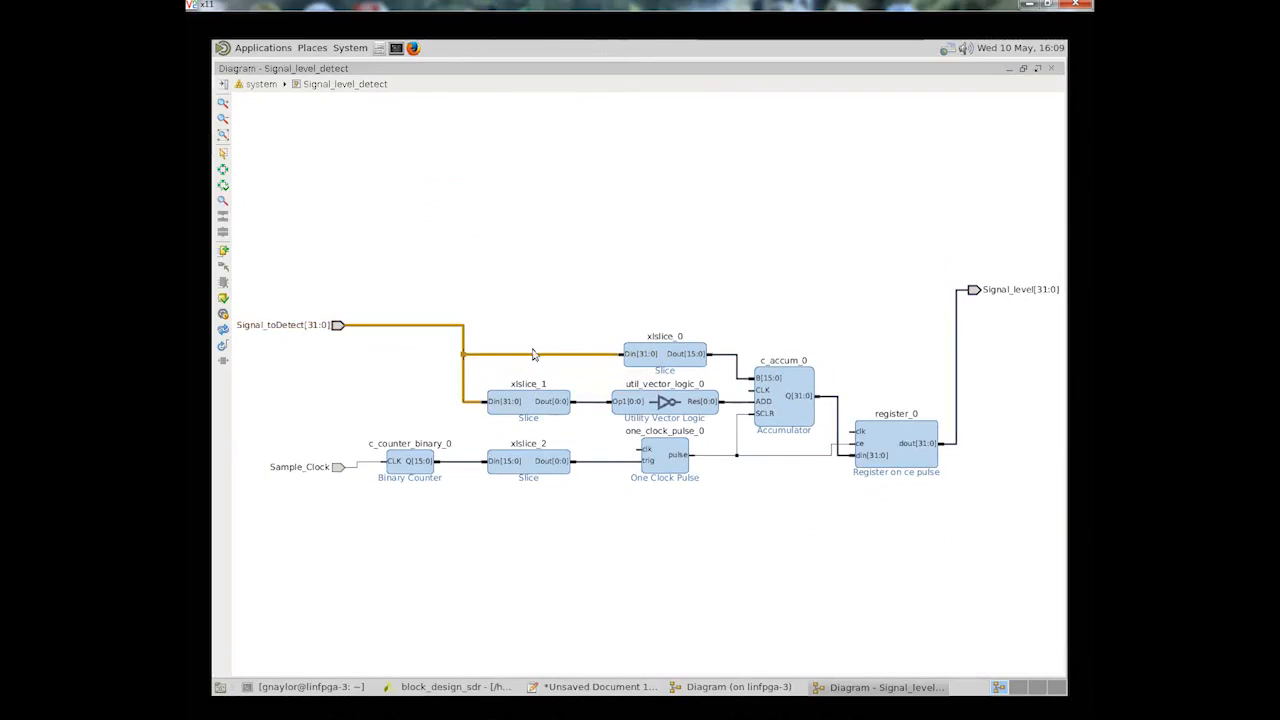
Step: Connect the accumulator's CLK and the register's clk inputs to the Sample_Clock pin
{"action": "left_click_drag", "start_coordinate": [756, 389], "coordinate": [352, 452]}
{"action": "left_click_drag", "start_coordinate": [353, 465], "coordinate": [351, 466]}
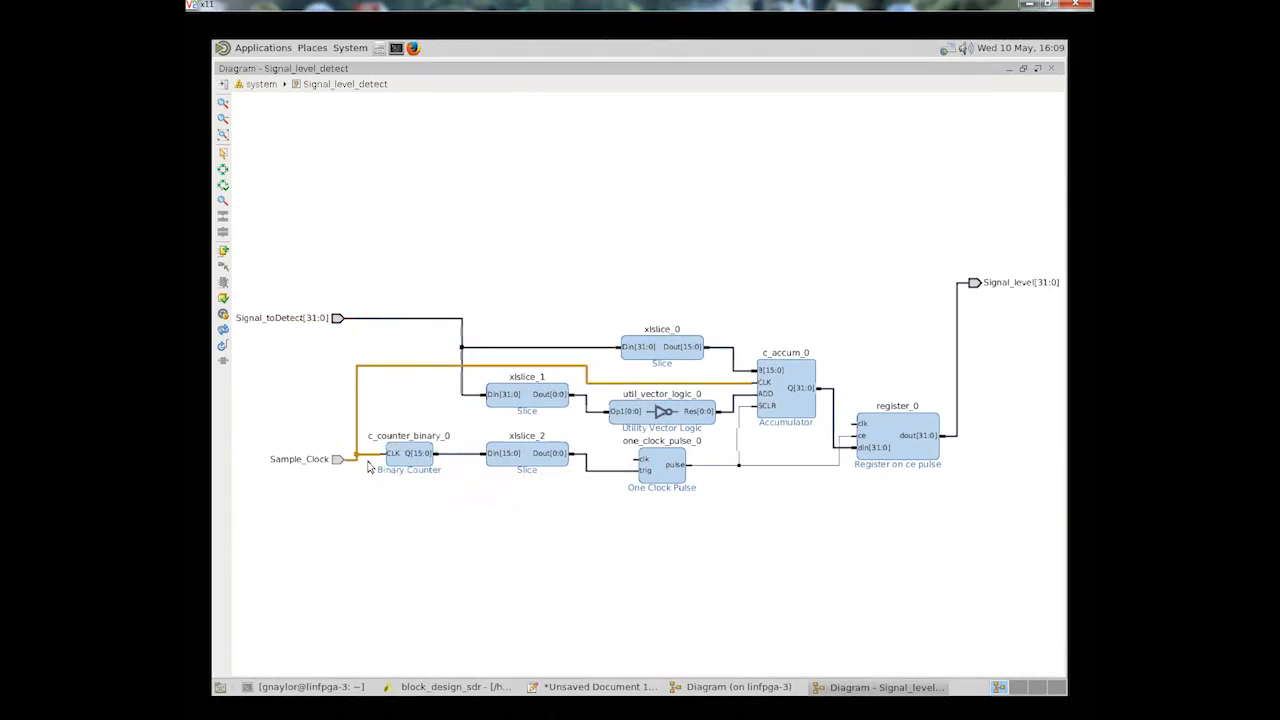
{"action": "left_click_drag", "start_coordinate": [861, 416], "coordinate": [358, 422]}
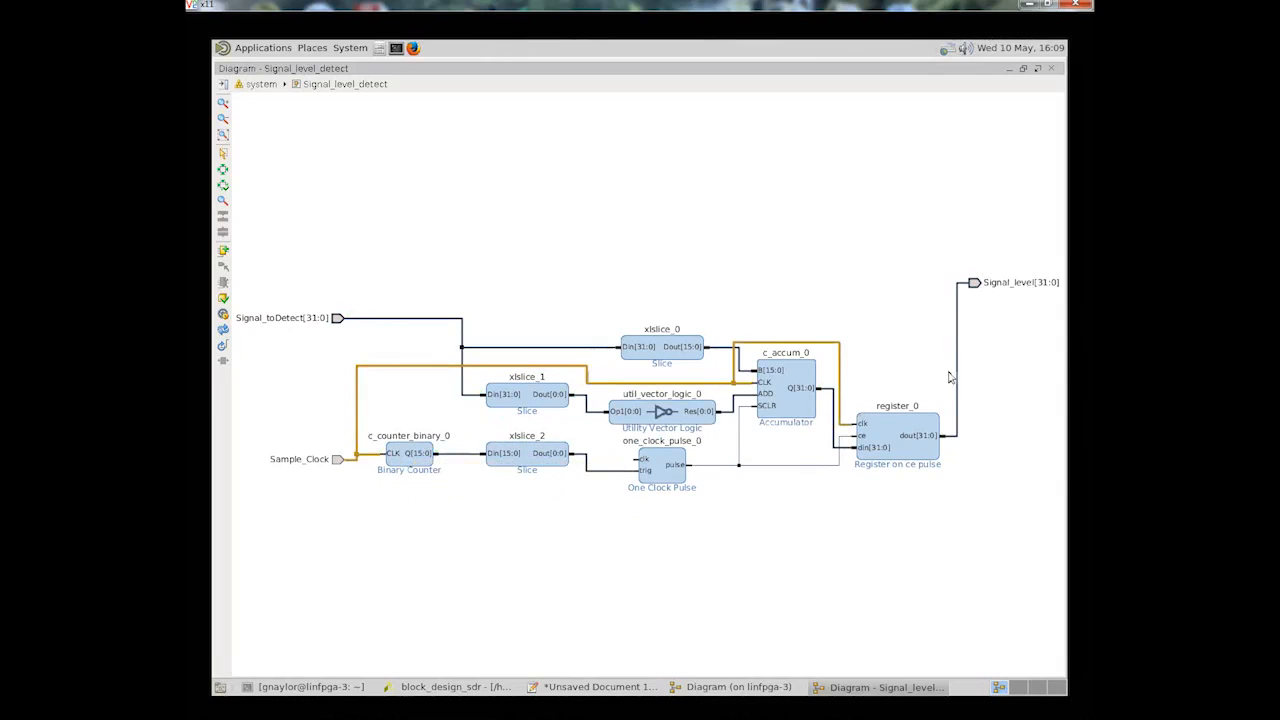
Step: Dock the hierarchy diagram, return to the top-level system diagram and move the Signal_level_detect block closer to the Mixer_LPF blocks
{"action": "left_click", "coordinate": [1038, 69]}
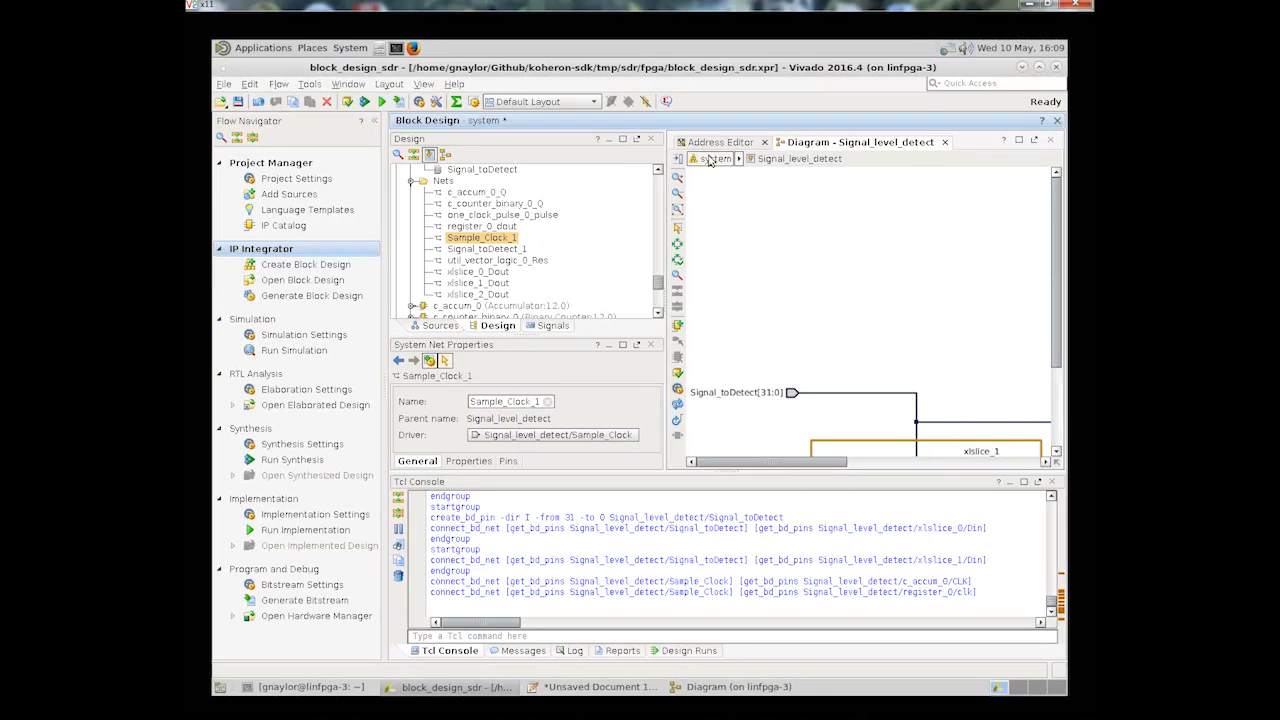
{"action": "left_click", "coordinate": [720, 688]}
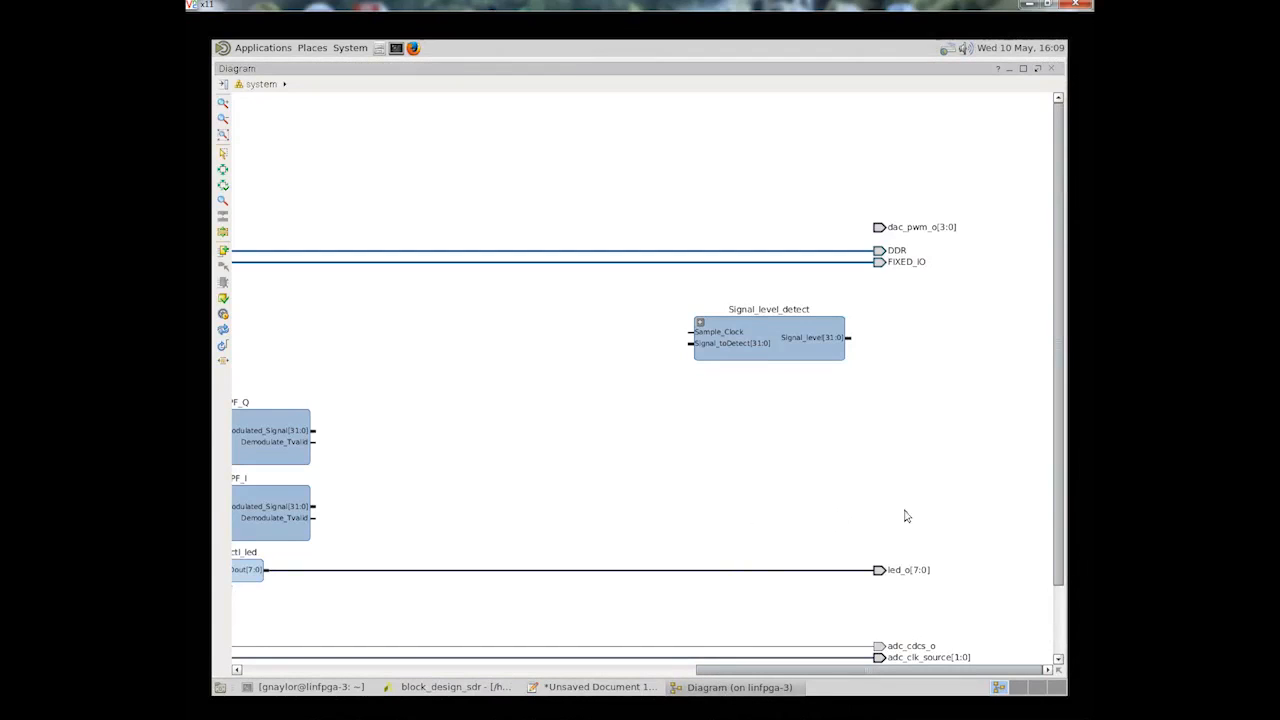
{"action": "left_click_drag", "start_coordinate": [936, 526], "coordinate": [792, 422]}
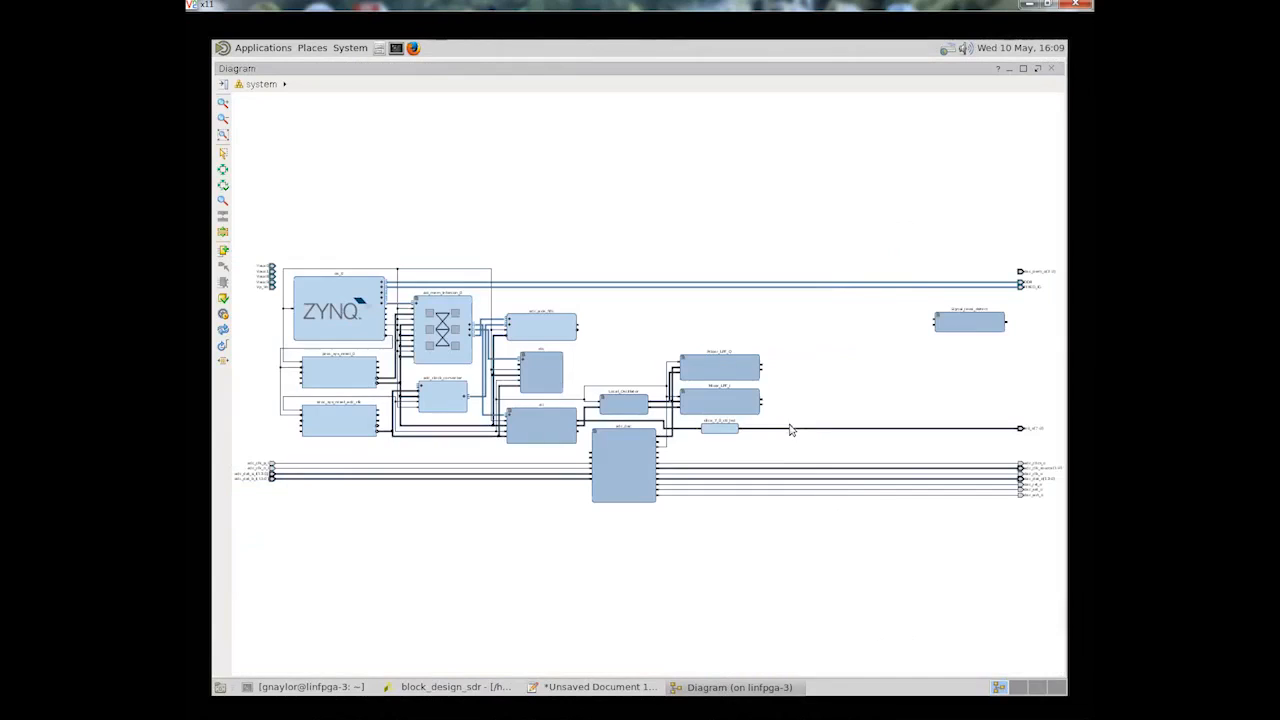
{"action": "left_click_drag", "start_coordinate": [969, 327], "coordinate": [804, 332]}
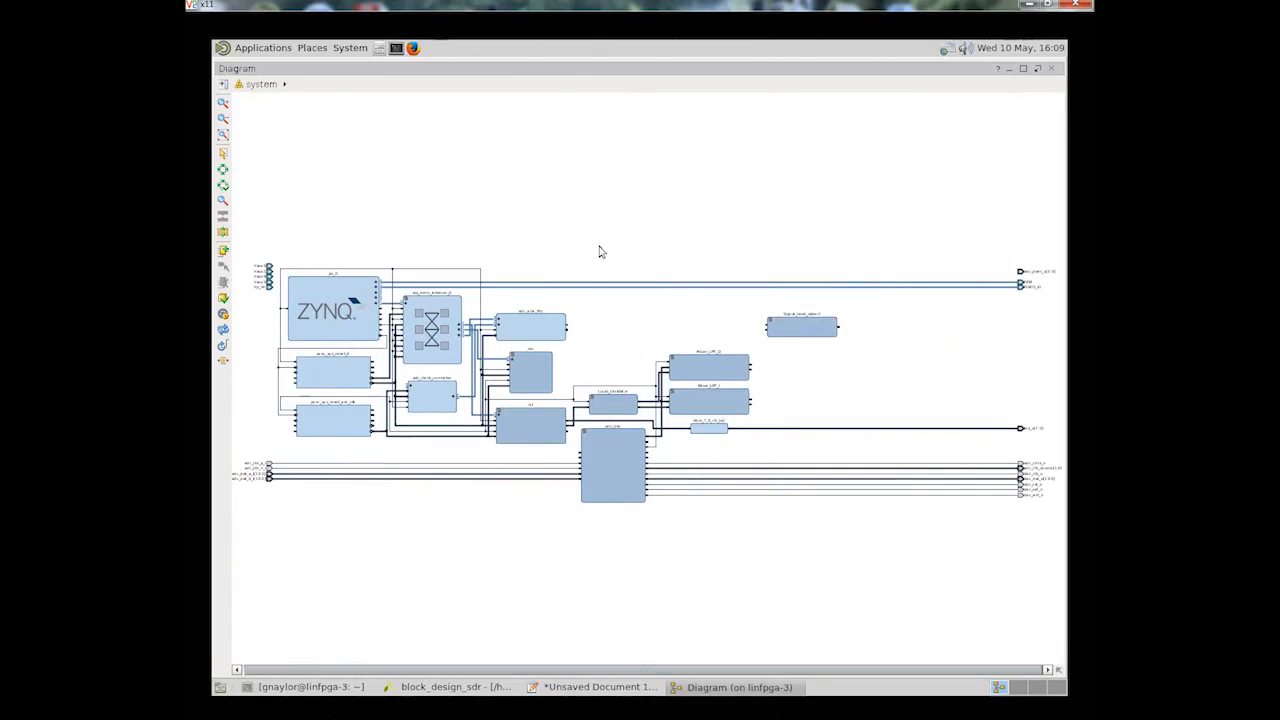
{"action": "left_click_drag", "start_coordinate": [590, 246], "coordinate": [858, 474]}
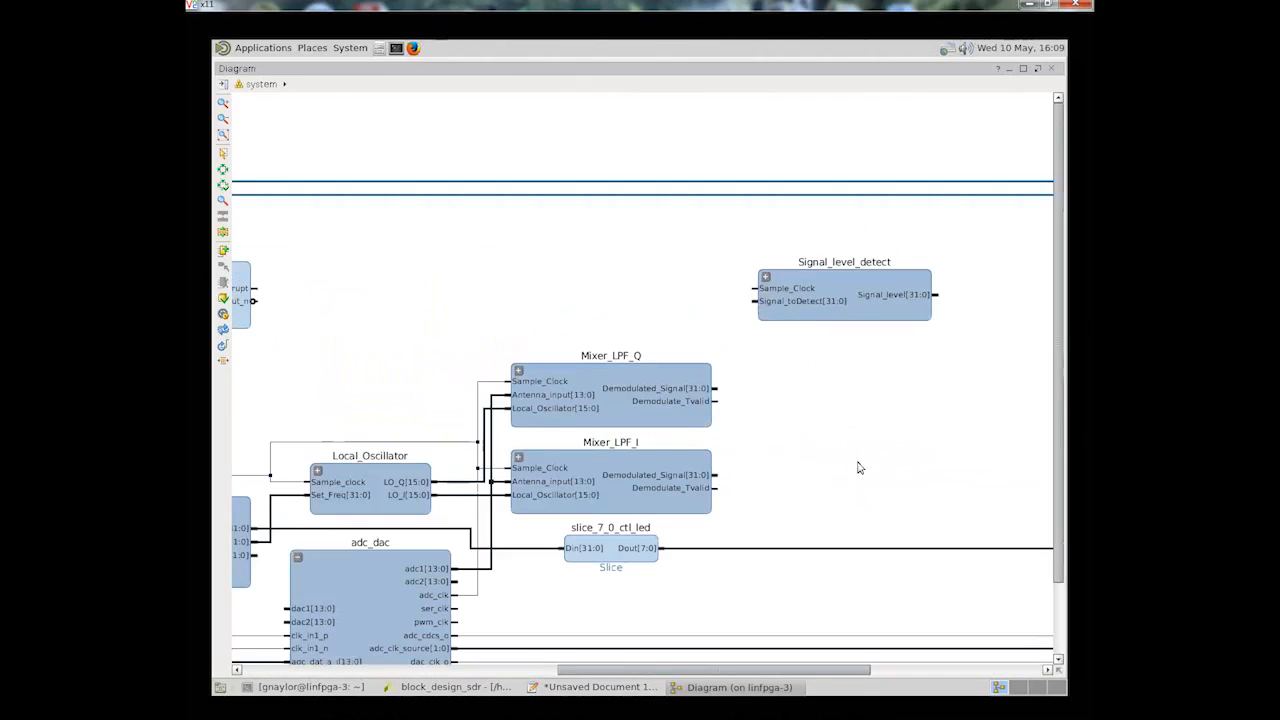
Step: Wire Signal_level_detect: Sample_Clock to the adc_clk net, Signal_toDetect to Mixer_LPF_Q's Demodulated_Signal, and Signal_level to the sts block's signal_strength
{"action": "mouse_move", "coordinate": [755, 289]}
{"action": "left_mouse_down"}
{"action": "mouse_move", "coordinate": [522, 334]}
{"action": "mouse_move", "coordinate": [472, 382]}
{"action": "left_mouse_up"}
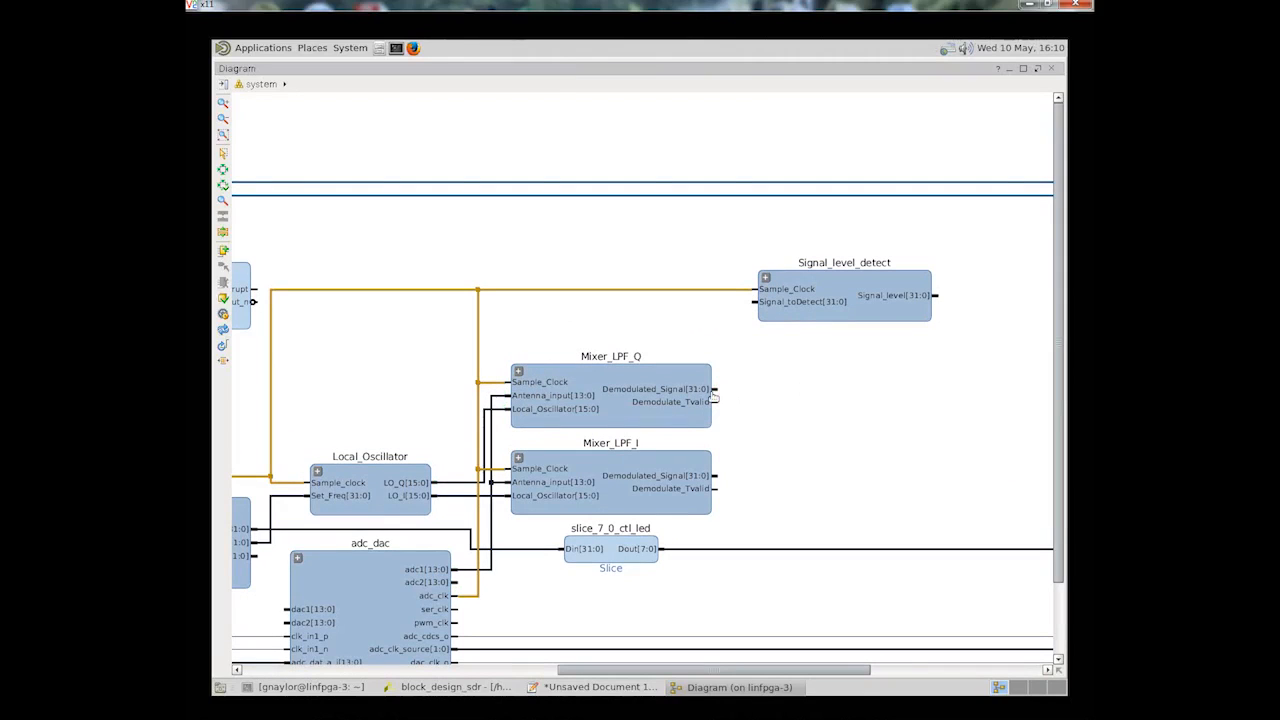
{"action": "left_click_drag", "start_coordinate": [716, 389], "coordinate": [756, 301]}
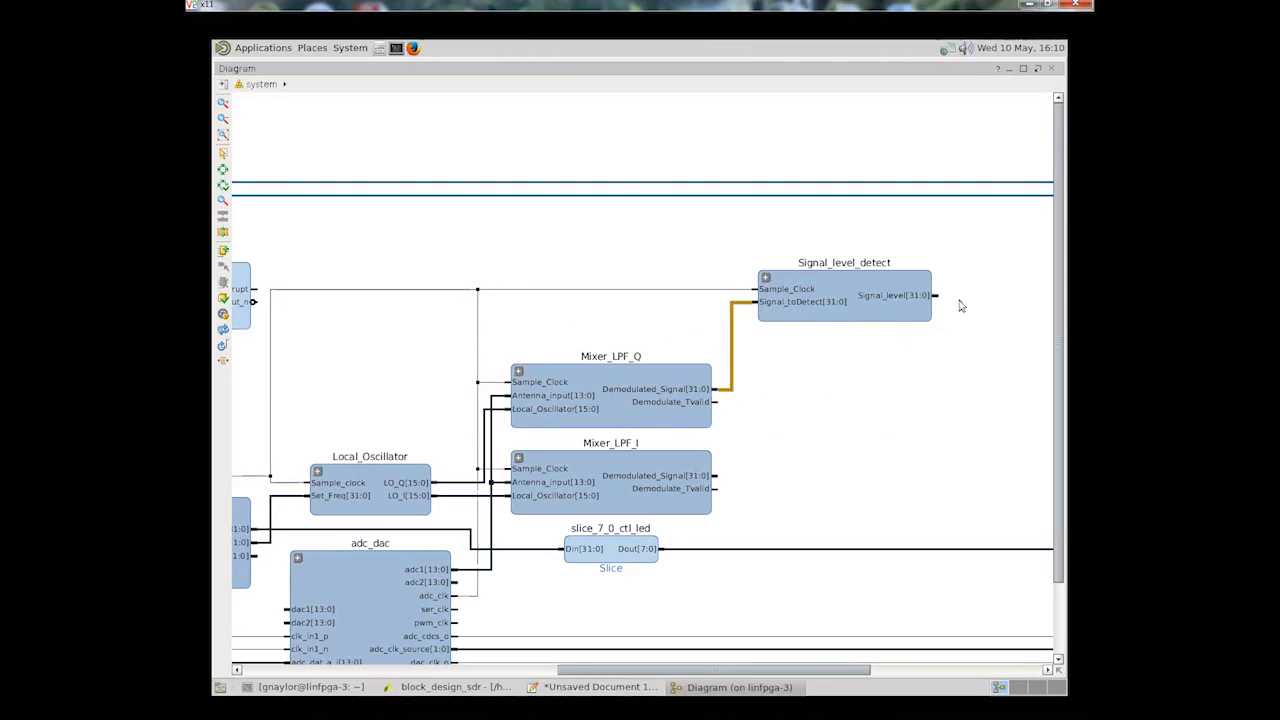
{"action": "left_click_drag", "start_coordinate": [942, 292], "coordinate": [291, 321]}
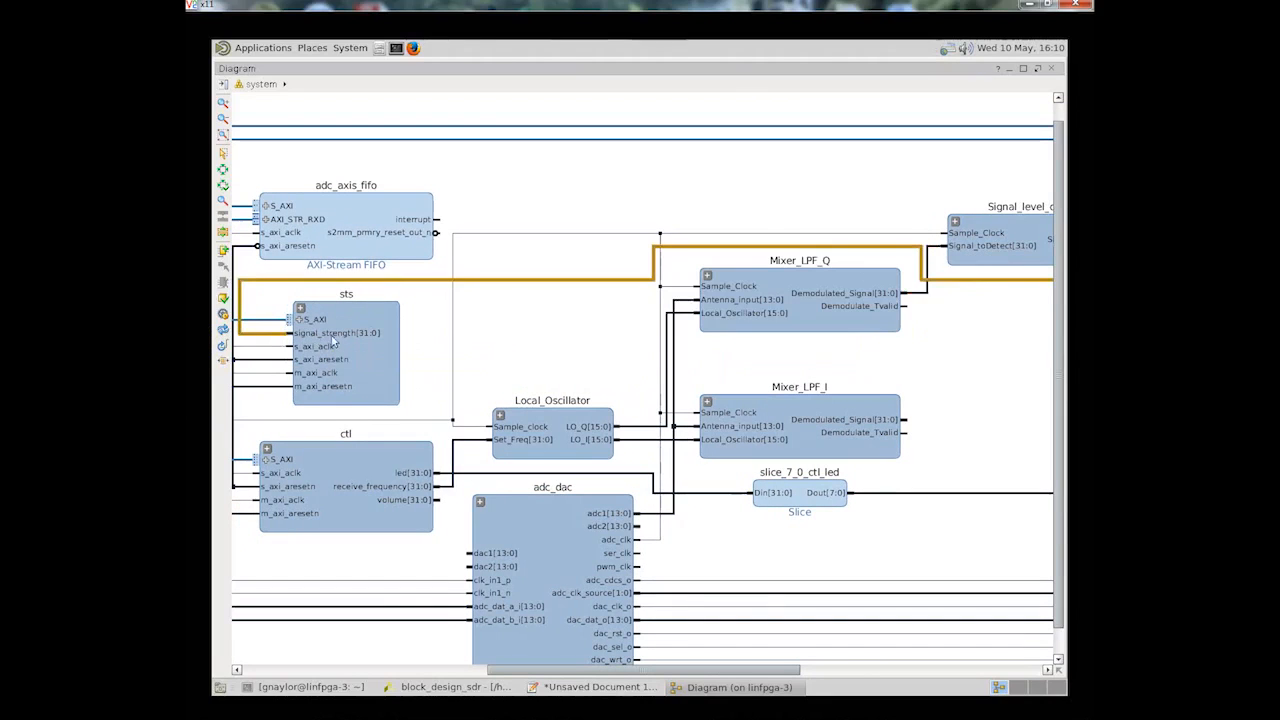
Step: Add a CORDIC IP block to the system diagram in the free area beyond the Mixer_LPF blocks
{"action": "left_click_drag", "start_coordinate": [667, 669], "coordinate": [785, 662]}
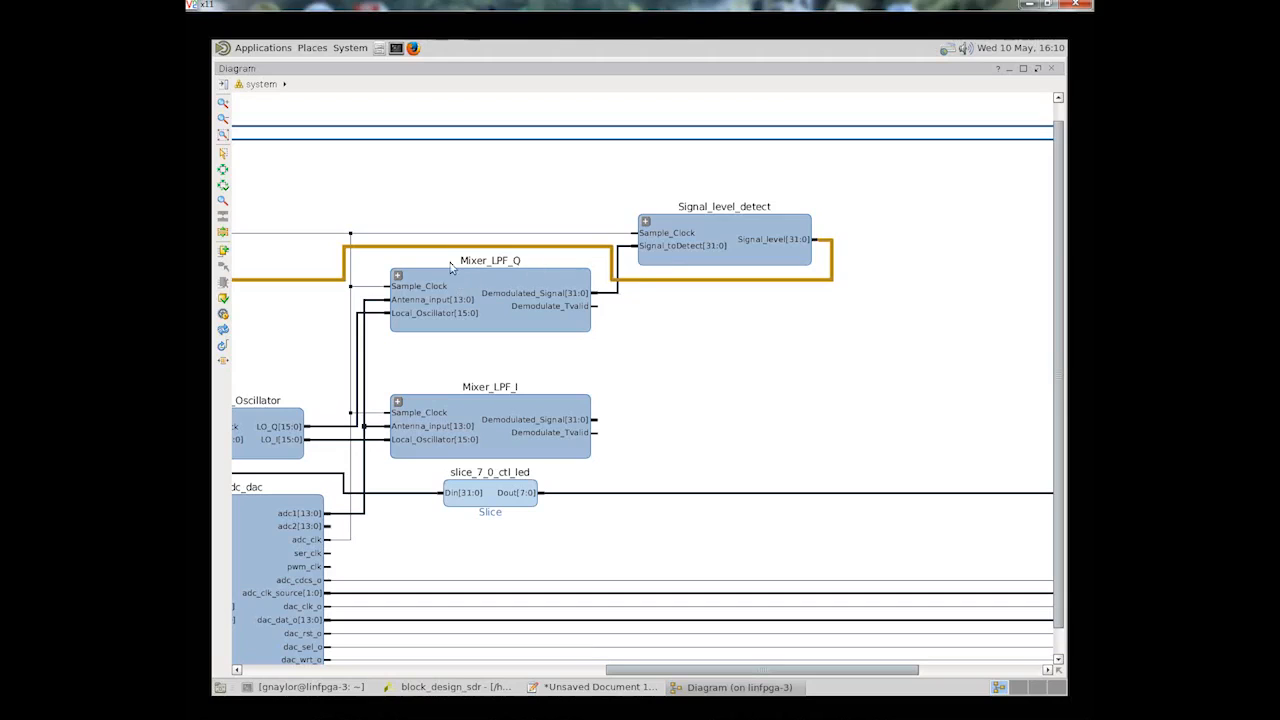
{"action": "left_click", "coordinate": [223, 252]}
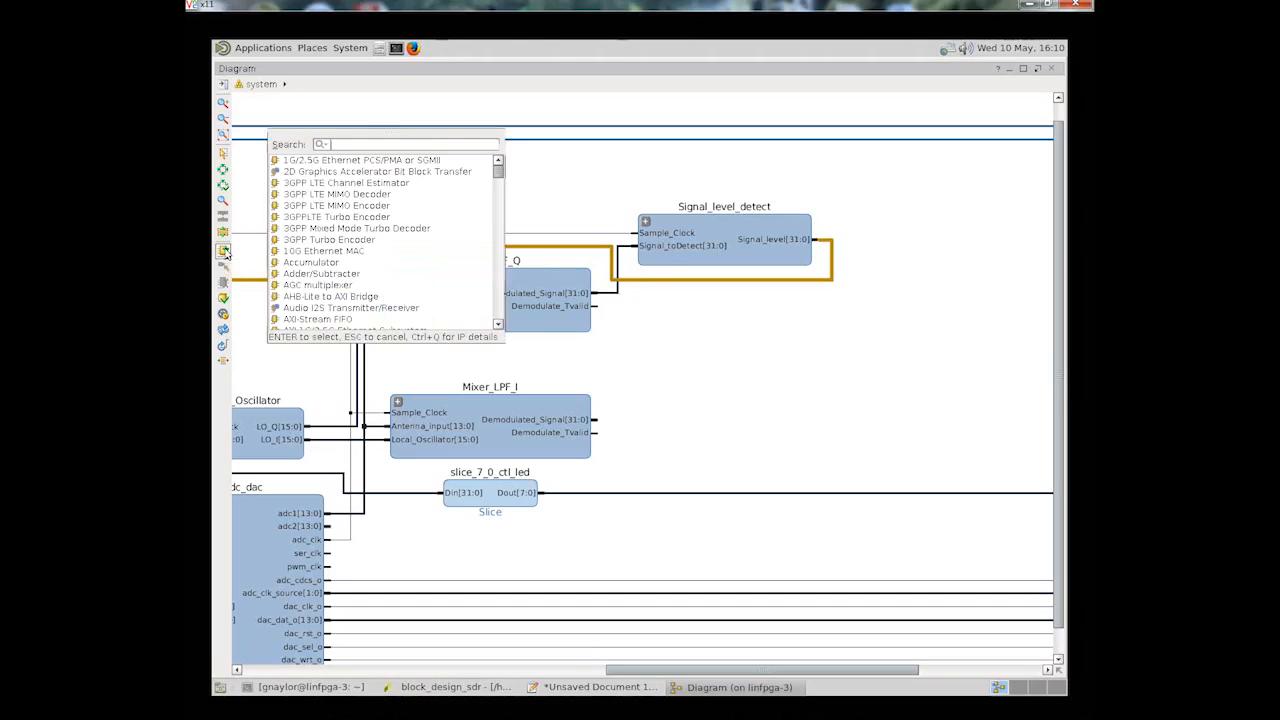
{"action": "type", "text": "cordic"}
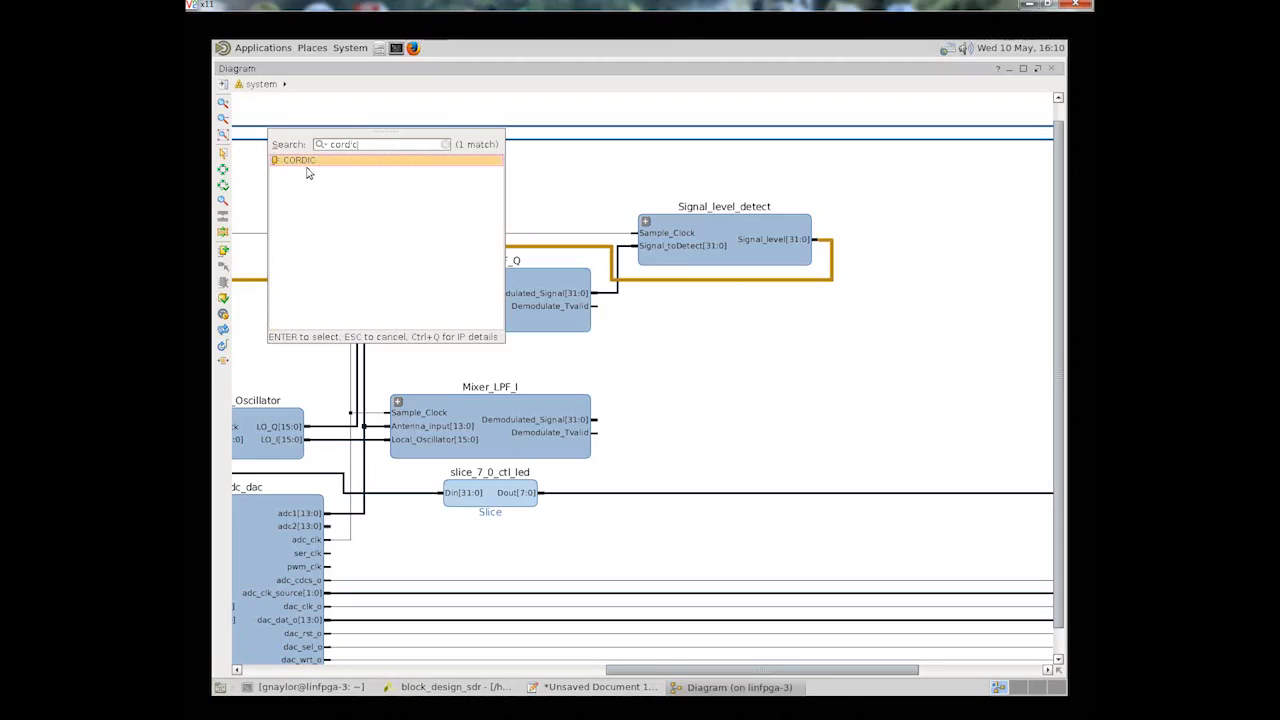
{"action": "left_click_drag", "start_coordinate": [303, 163], "coordinate": [858, 370]}
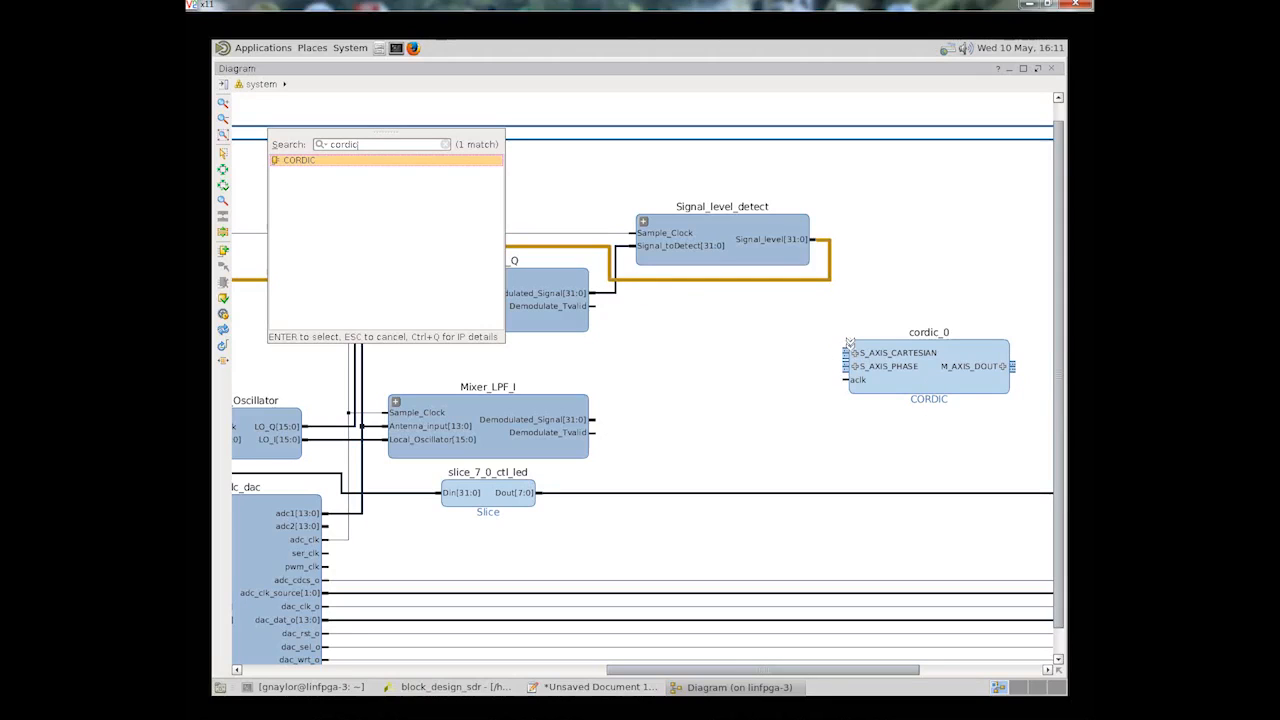
{"action": "left_click", "coordinate": [803, 386]}
{"action": "scroll", "coordinate": [833, 388], "scroll_direction": "down", "scroll_amount": 1, "text": "ctrl"}
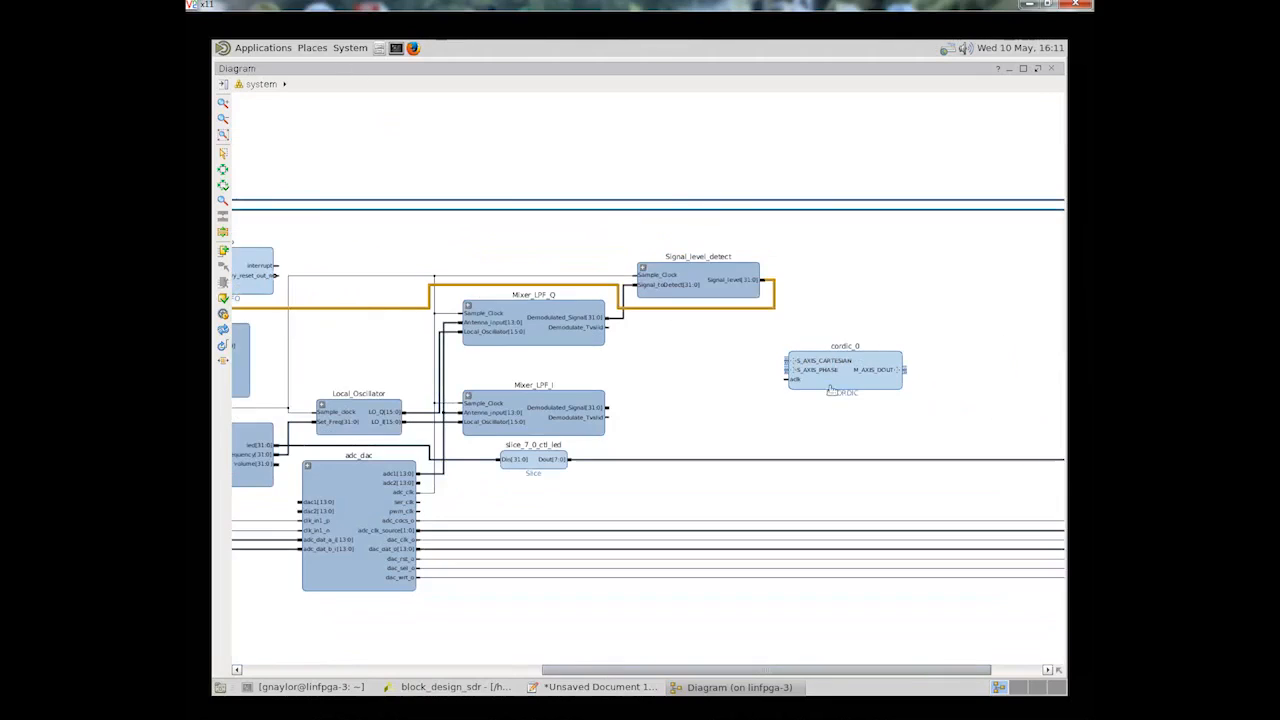
Step: Configure the CORDIC block with functional selection Translate and phase format Scaled Radians
{"action": "left_click", "coordinate": [852, 381]}
{"action": "double_click", "coordinate": [852, 381]}
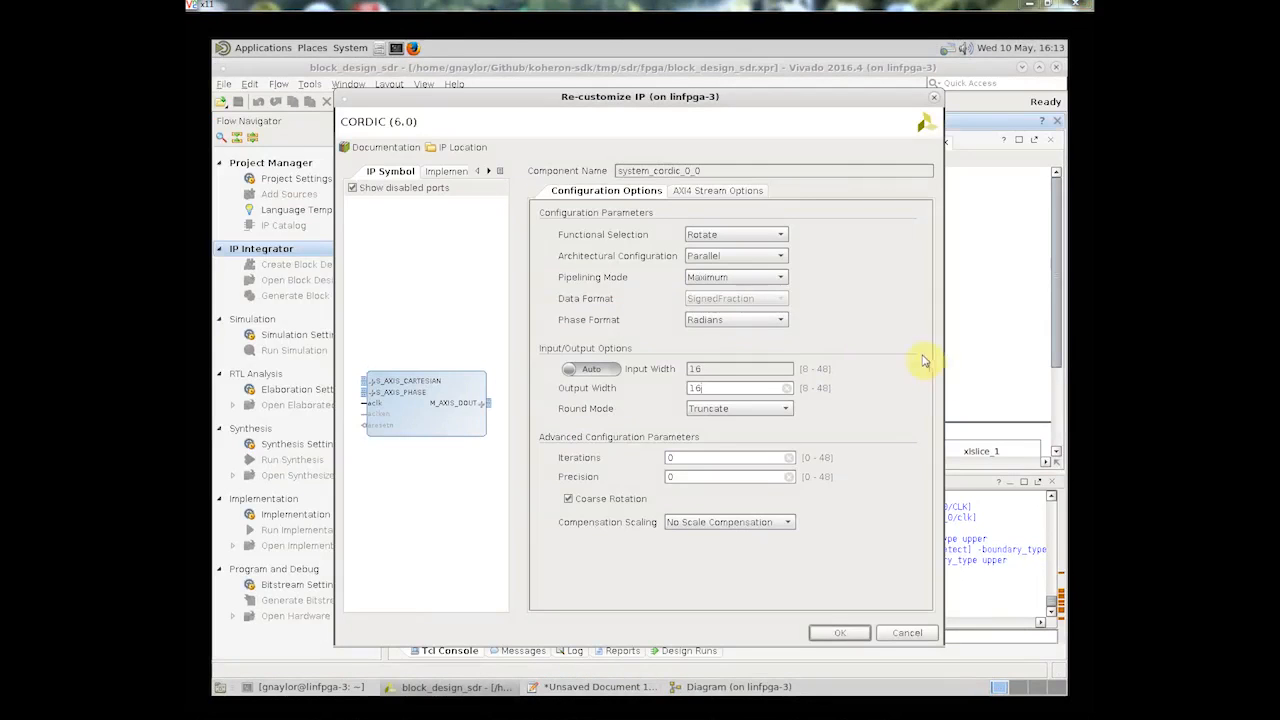
{"action": "left_click", "coordinate": [781, 237]}
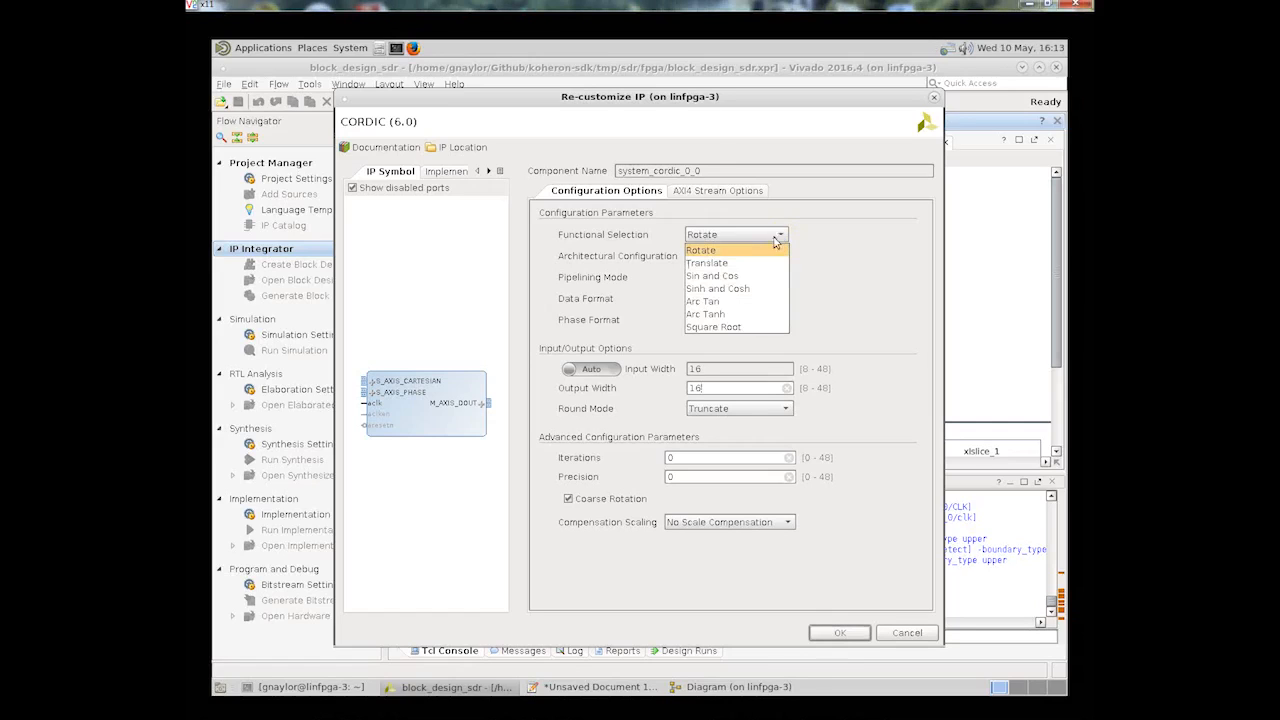
{"action": "left_click", "coordinate": [724, 264]}
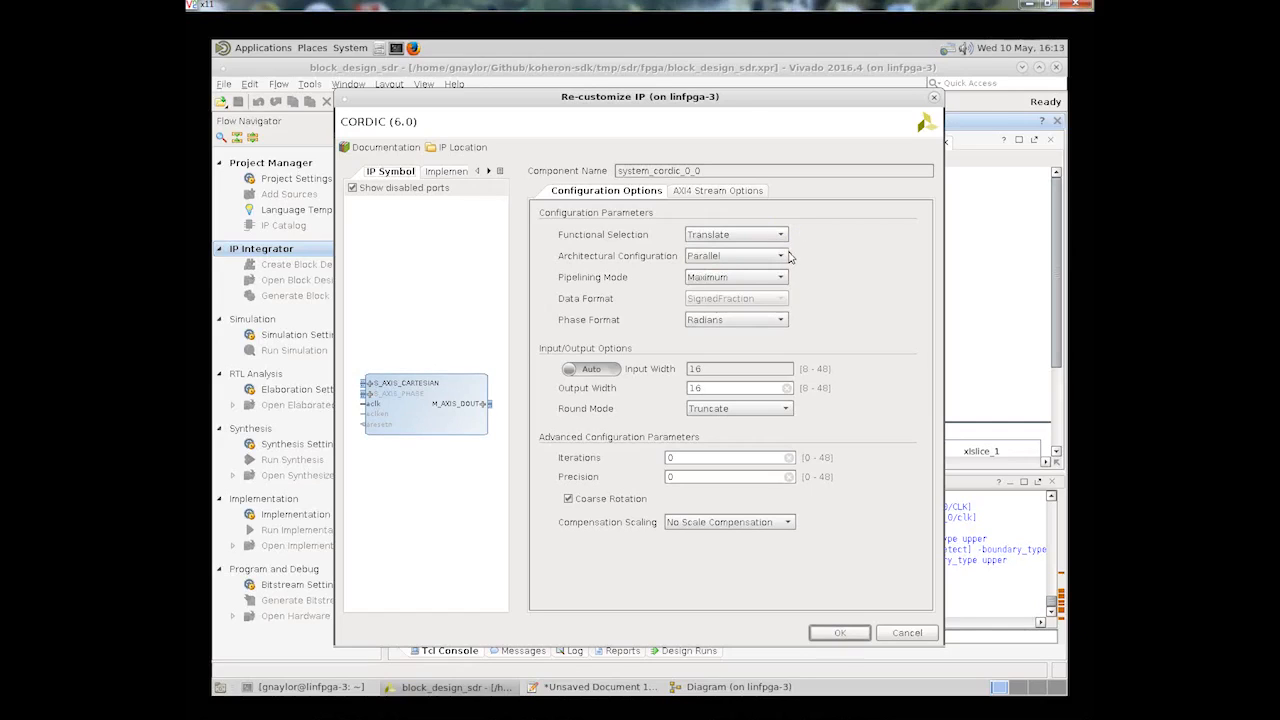
{"action": "left_click", "coordinate": [782, 322]}
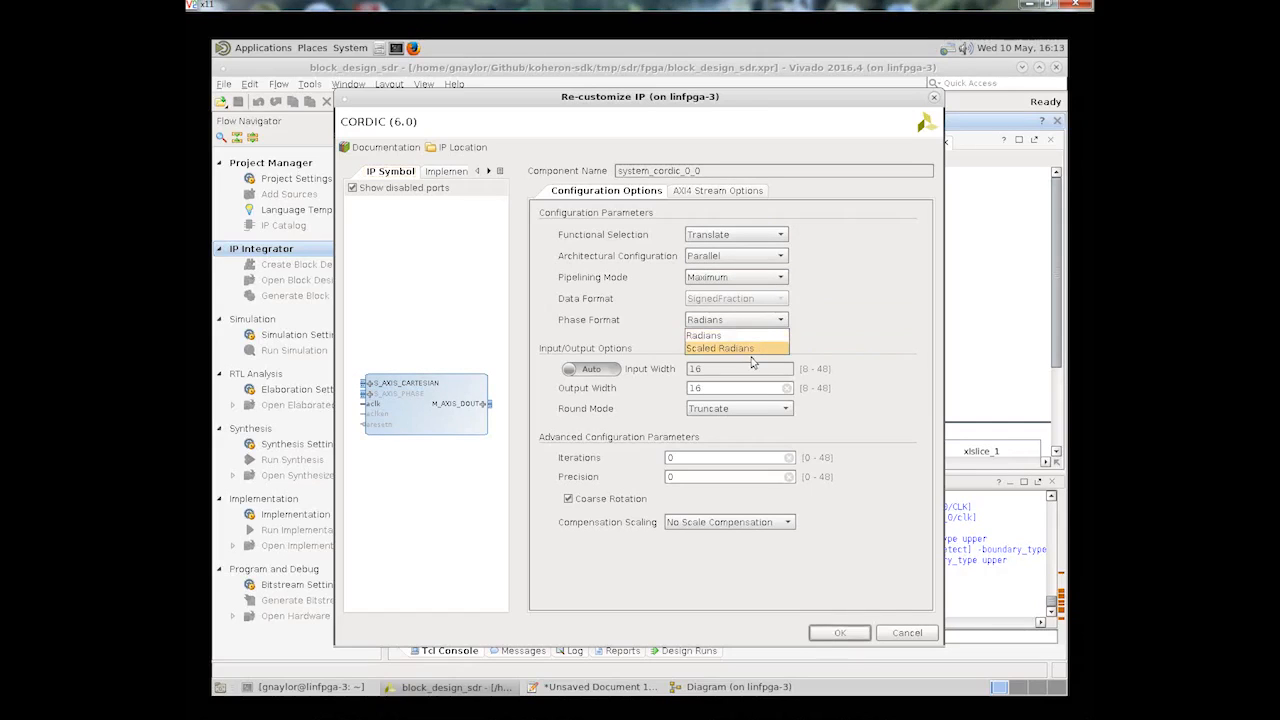
{"action": "left_click", "coordinate": [752, 348]}
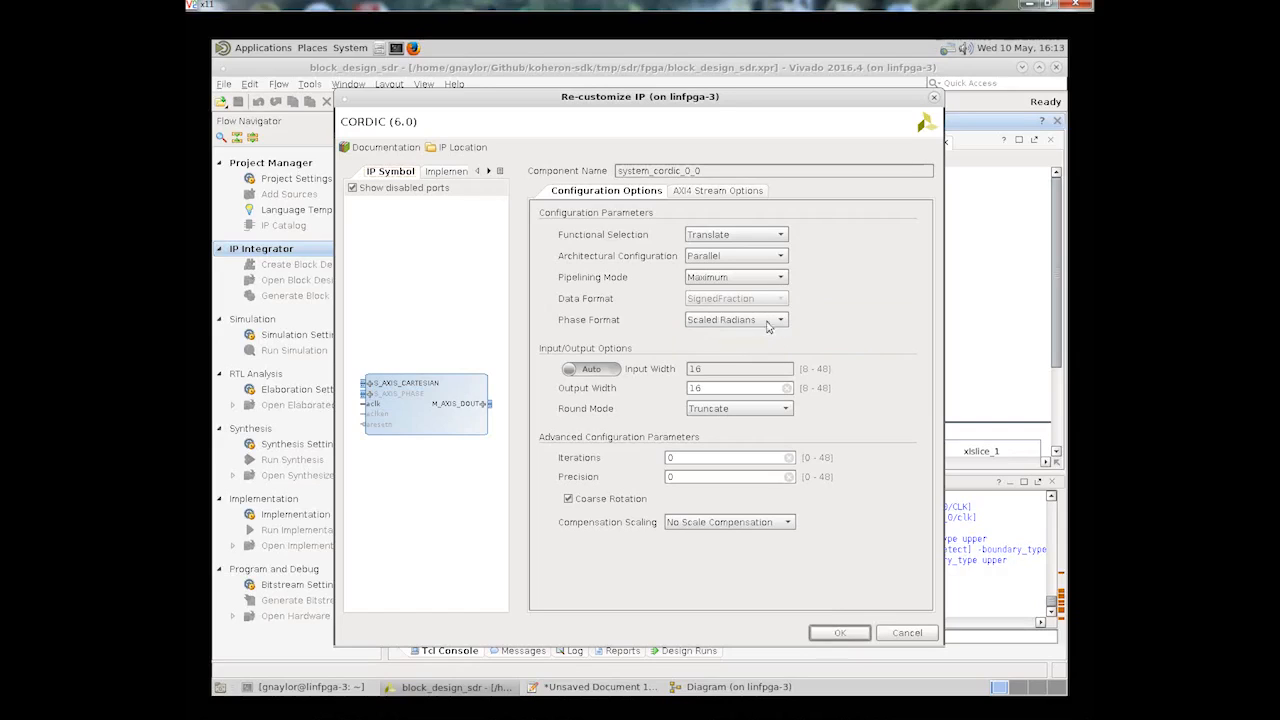
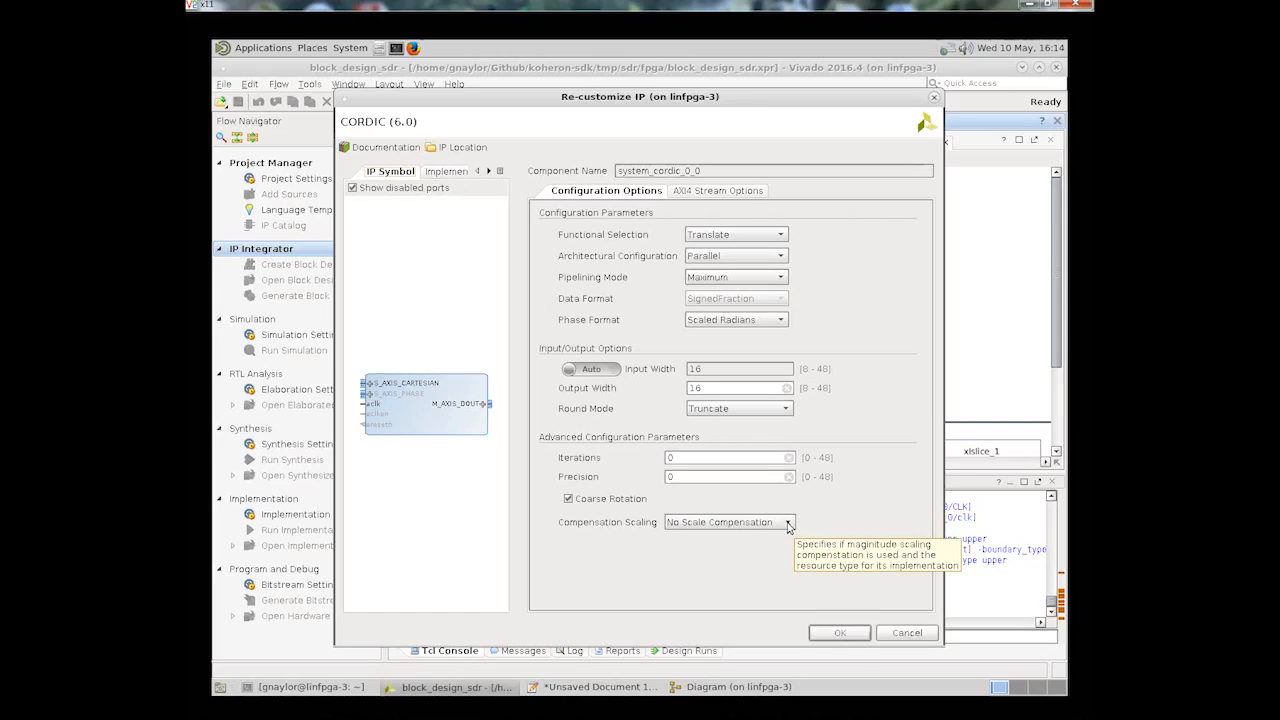
{"action": "left_click", "coordinate": [841, 634]}
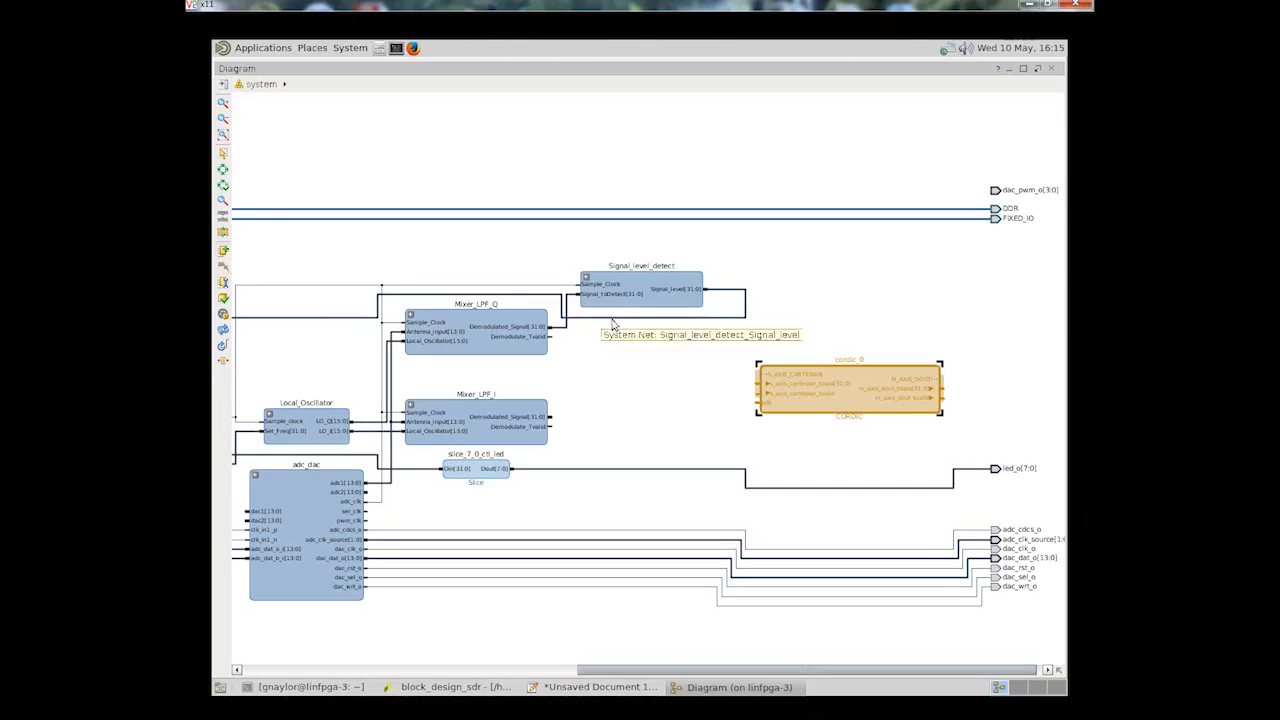
{"action": "left_click", "coordinate": [224, 252]}
{"action": "type", "text": "slice"}
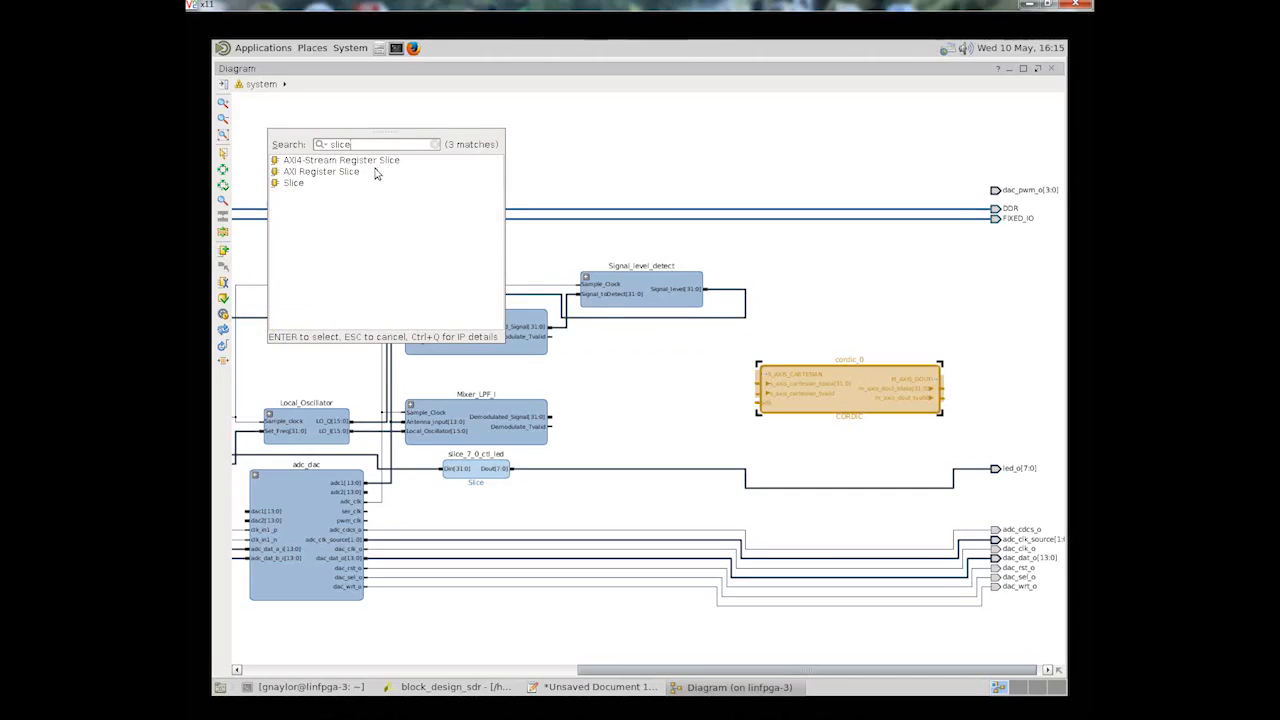
{"action": "left_click_drag", "start_coordinate": [297, 191], "coordinate": [623, 357]}
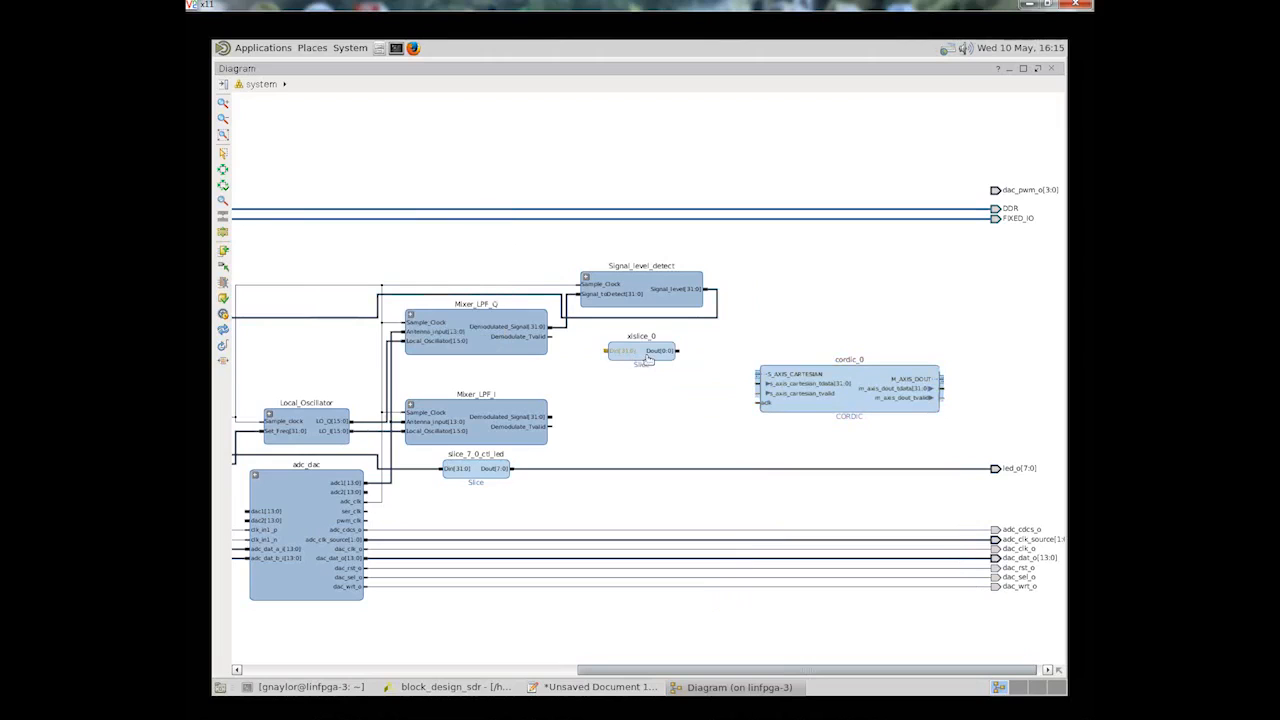
{"action": "double_click", "coordinate": [643, 357]}
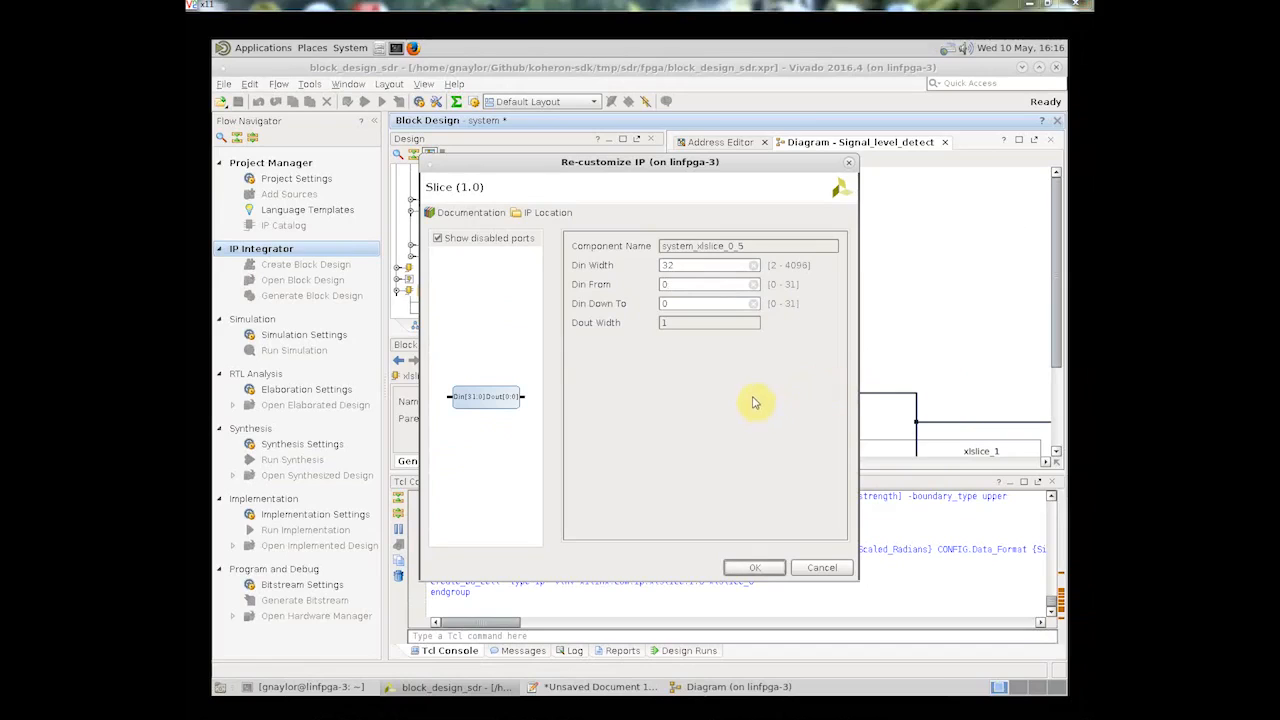
{"action": "left_click", "coordinate": [677, 286]}
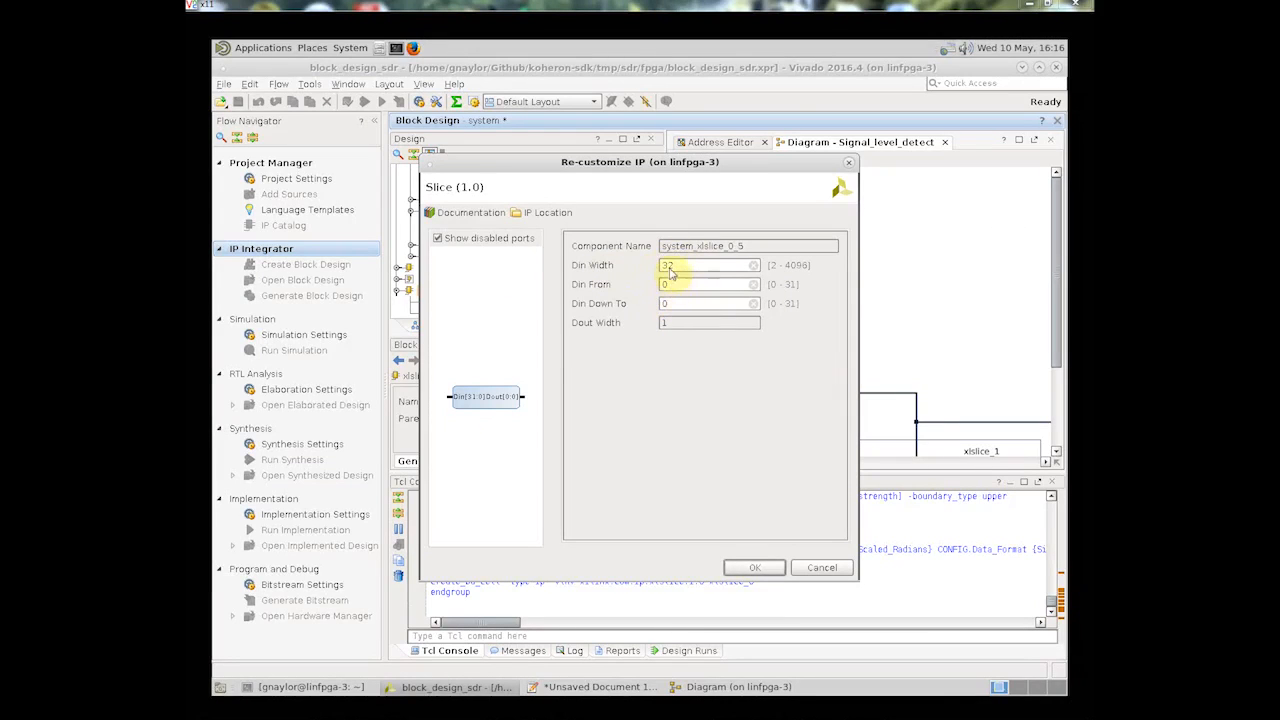
{"action": "left_click", "coordinate": [756, 567]}
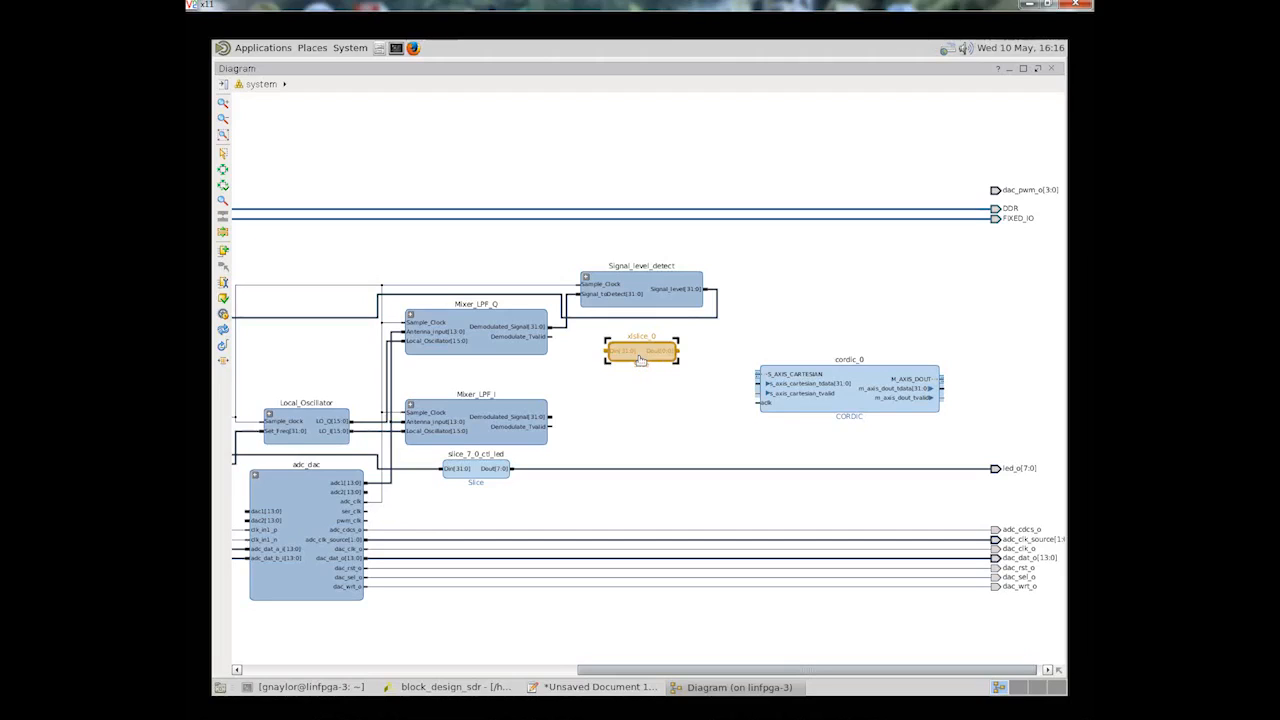
{"action": "key", "text": "Delete"}
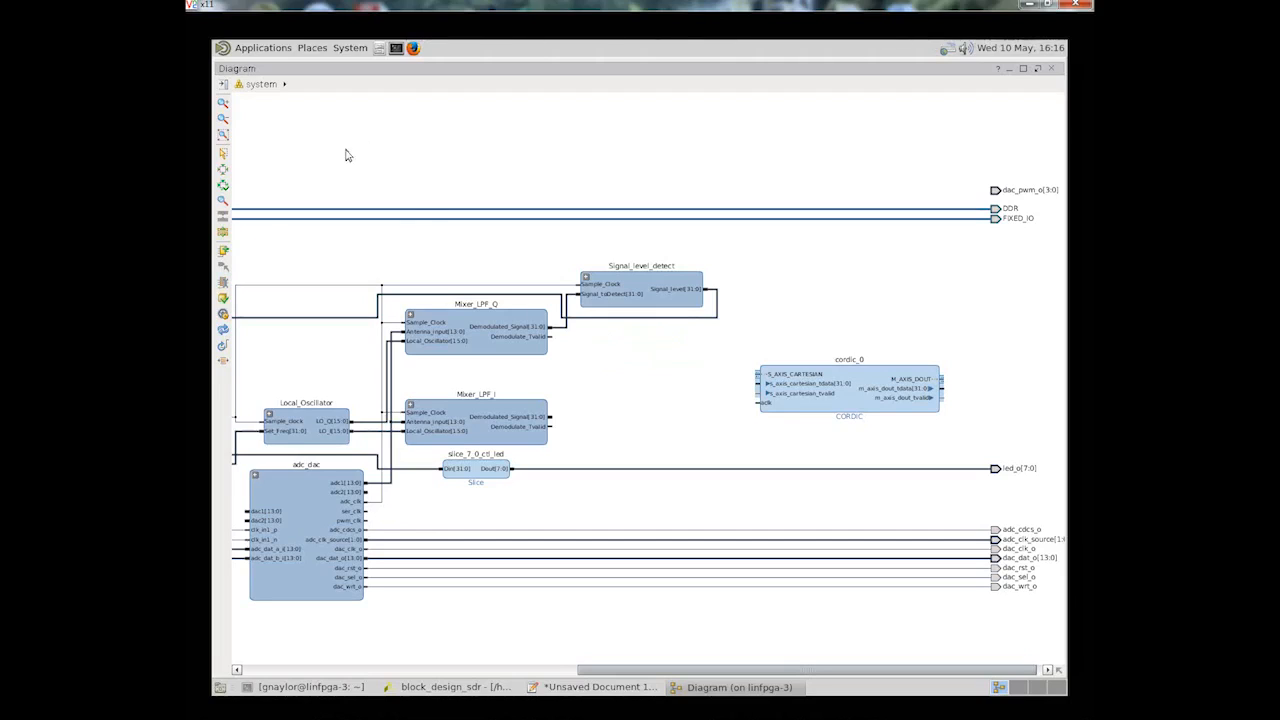
Step: Add an AGC multiplexer block just below Signal_level_detect and accept its default settings
{"action": "left_click", "coordinate": [223, 249]}
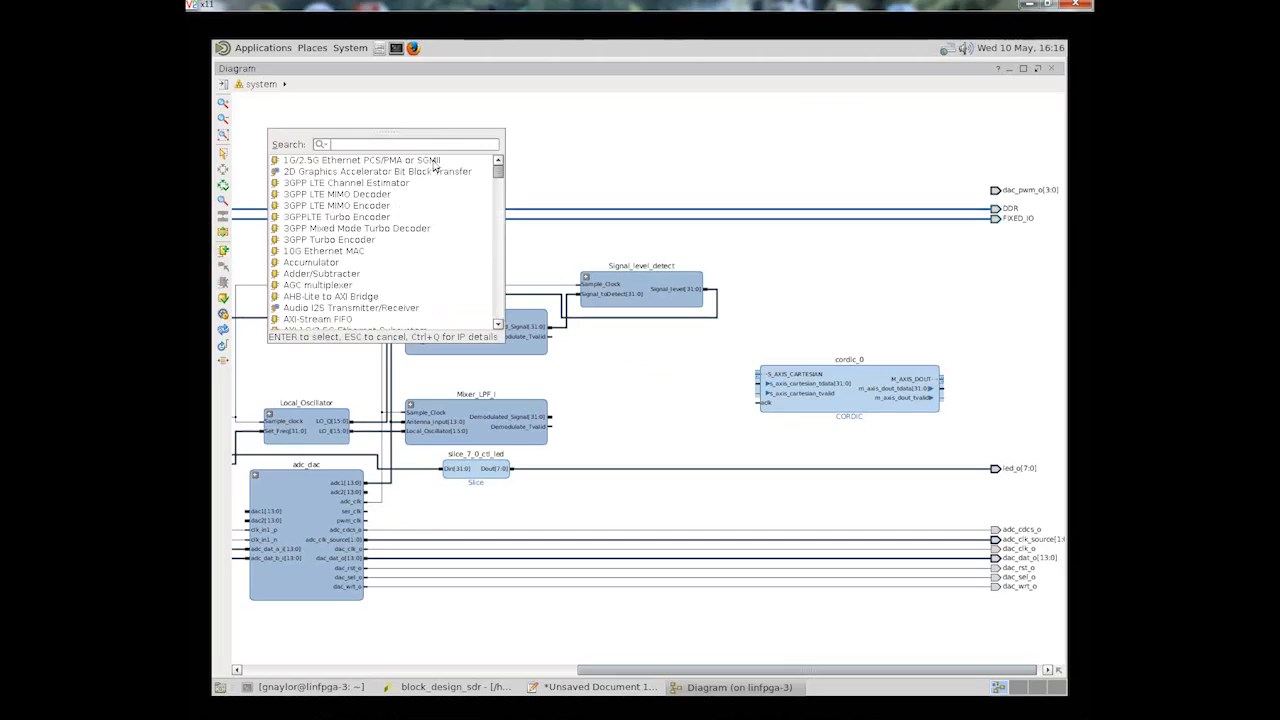
{"action": "type", "text": "AGC"}
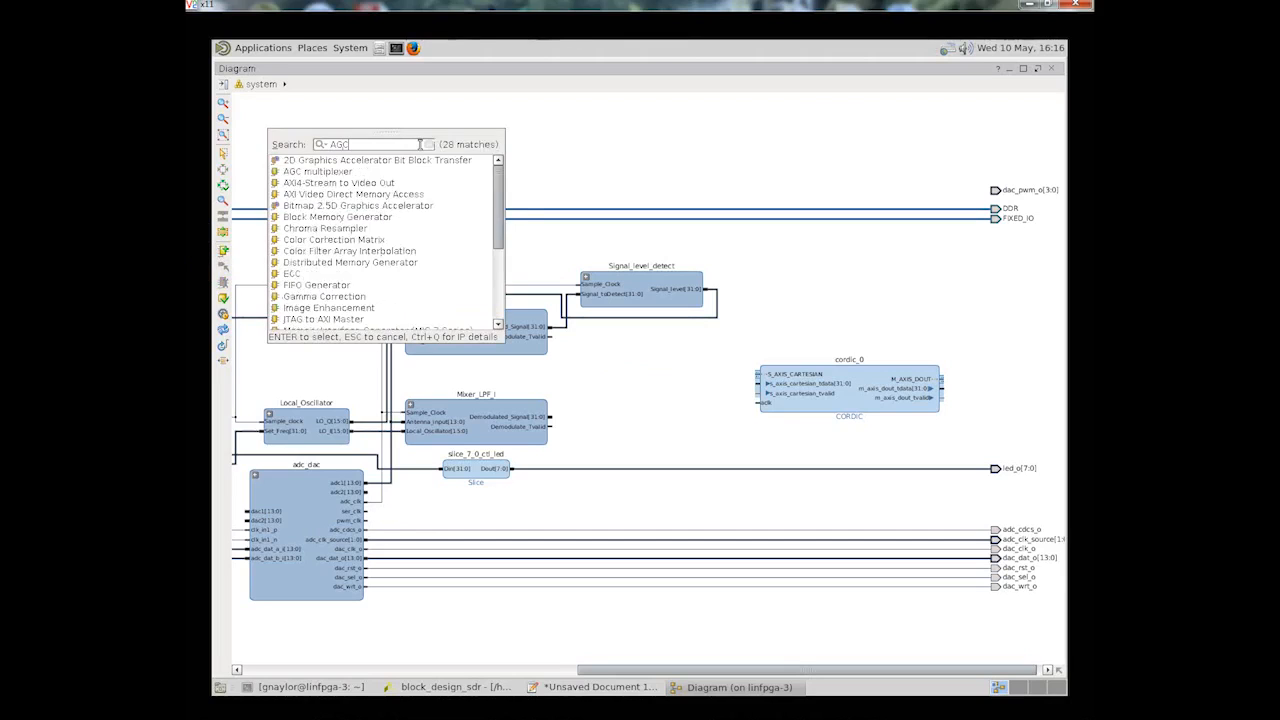
{"action": "left_click_drag", "start_coordinate": [334, 168], "coordinate": [650, 361]}
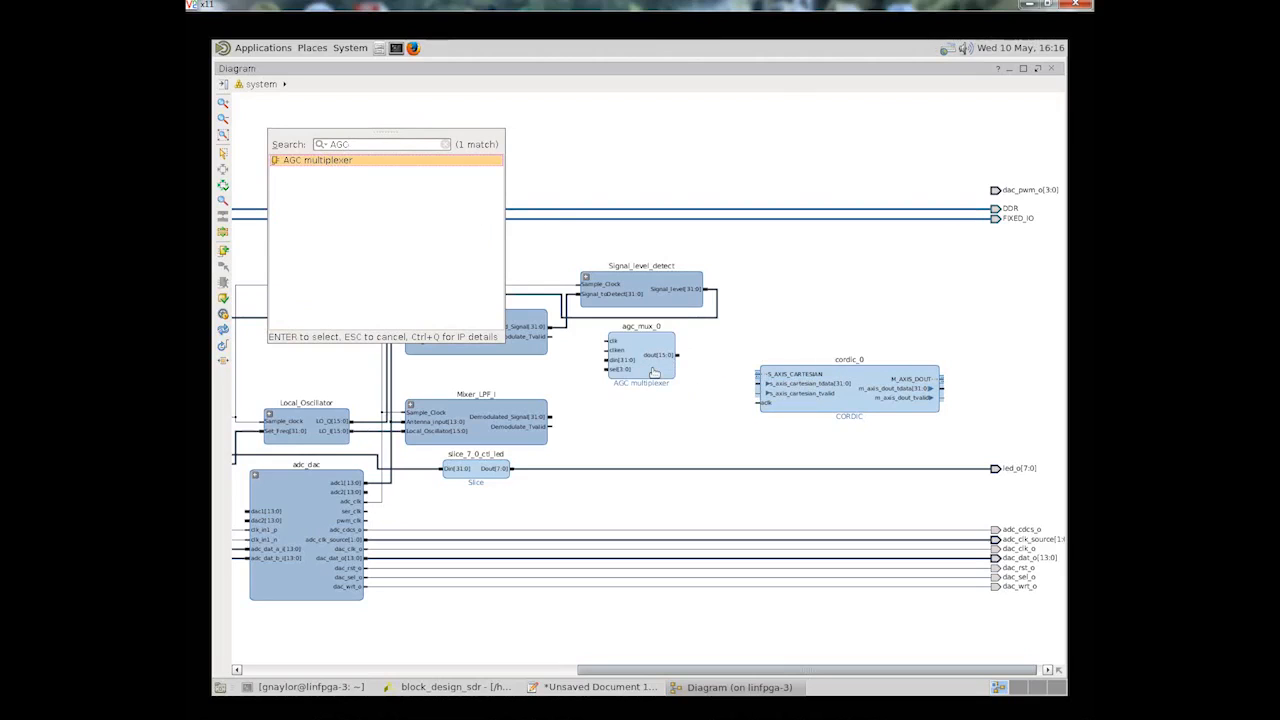
{"action": "double_click", "coordinate": [654, 372]}
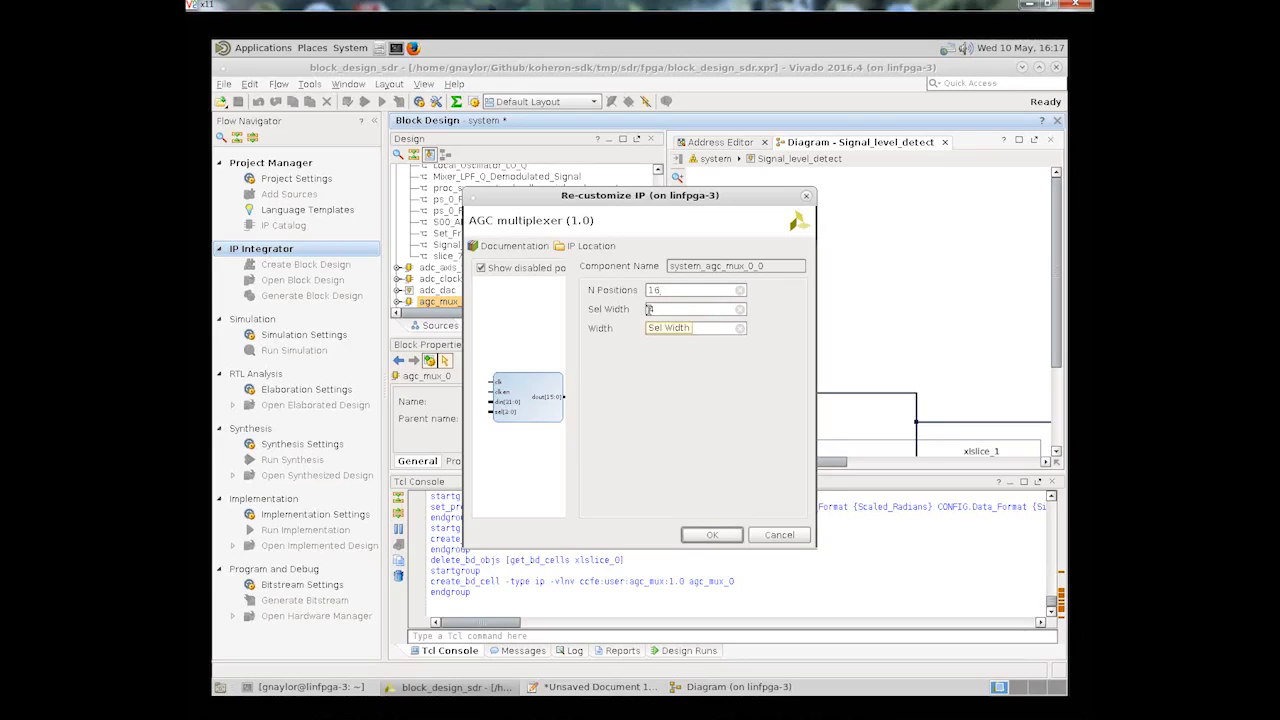
{"action": "left_click", "coordinate": [724, 536]}
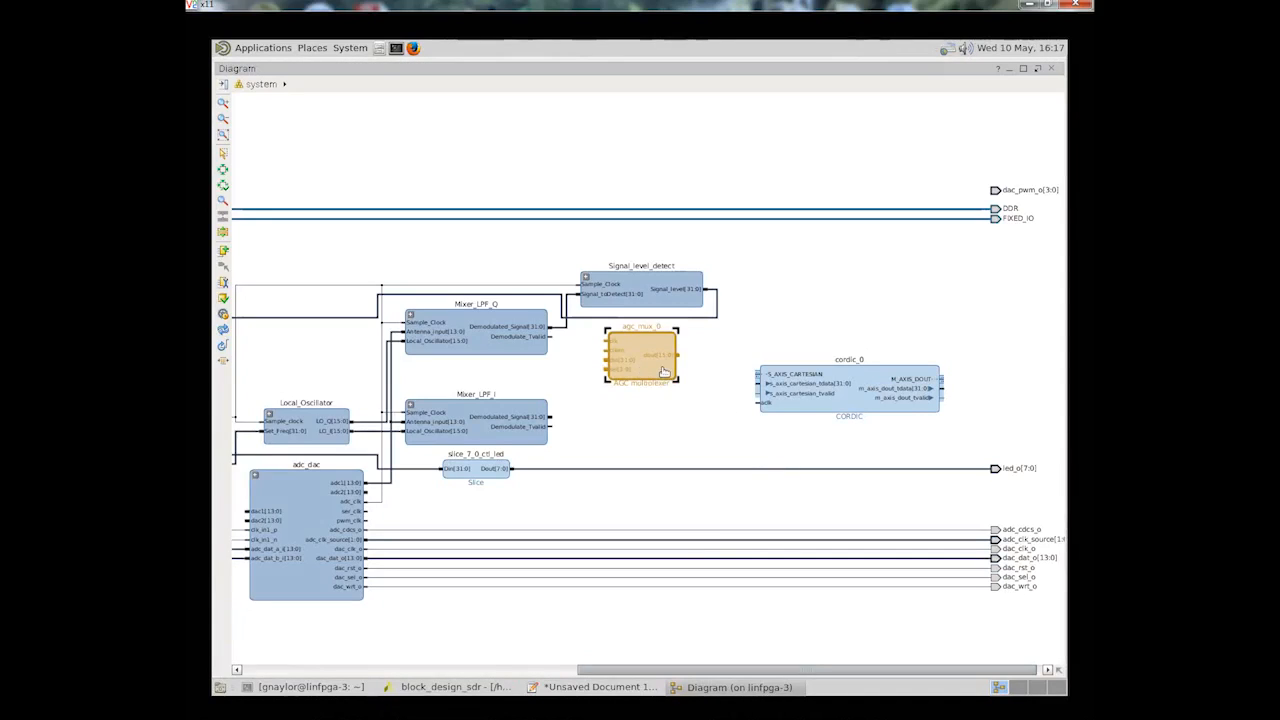
Step: Duplicate the AGC multiplexer and place the copy directly beneath the original, beside Mixer_LPF_I
{"action": "left_click", "coordinate": [668, 429]}
{"action": "key", "text": "ctrl+v"}
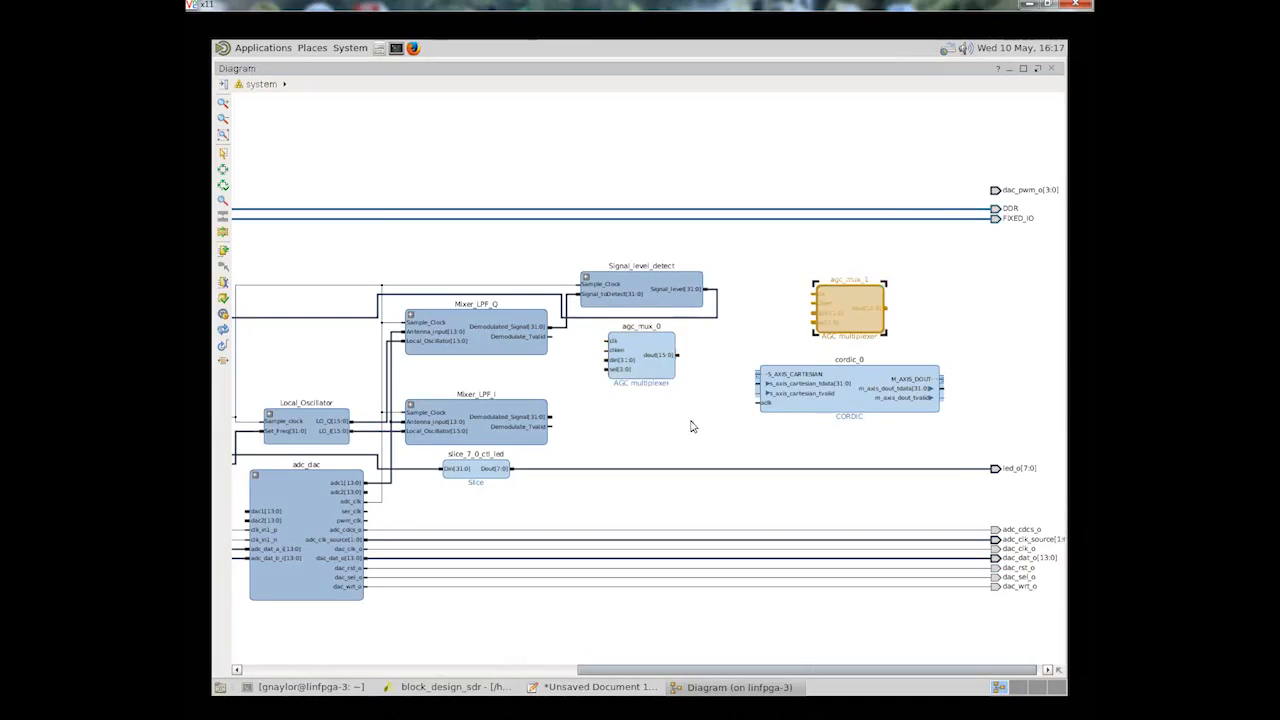
{"action": "left_click_drag", "start_coordinate": [851, 327], "coordinate": [628, 442]}
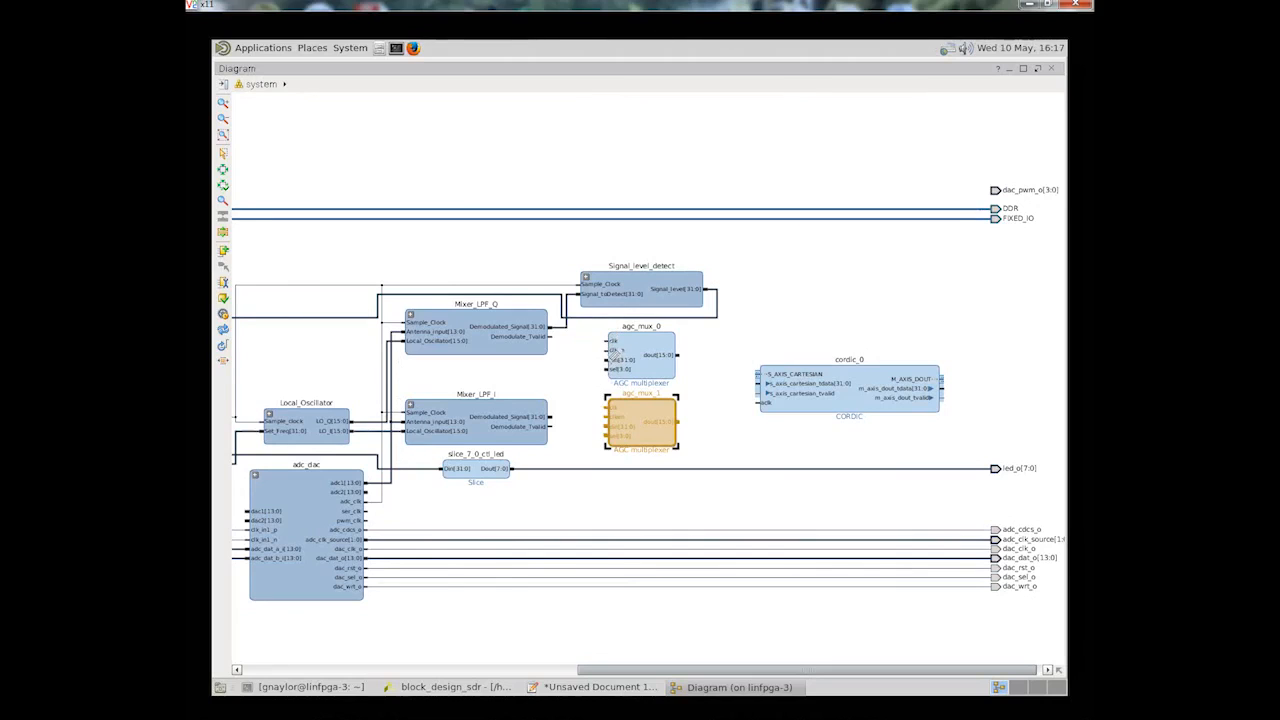
Step: Wire the AGC multiplexers' din to the Demodulated_Signal outputs of Mixer_LPF_Q and Mixer_LPF_I respectively, and both clk pins to the sample clock net
{"action": "left_click_drag", "start_coordinate": [609, 358], "coordinate": [572, 322]}
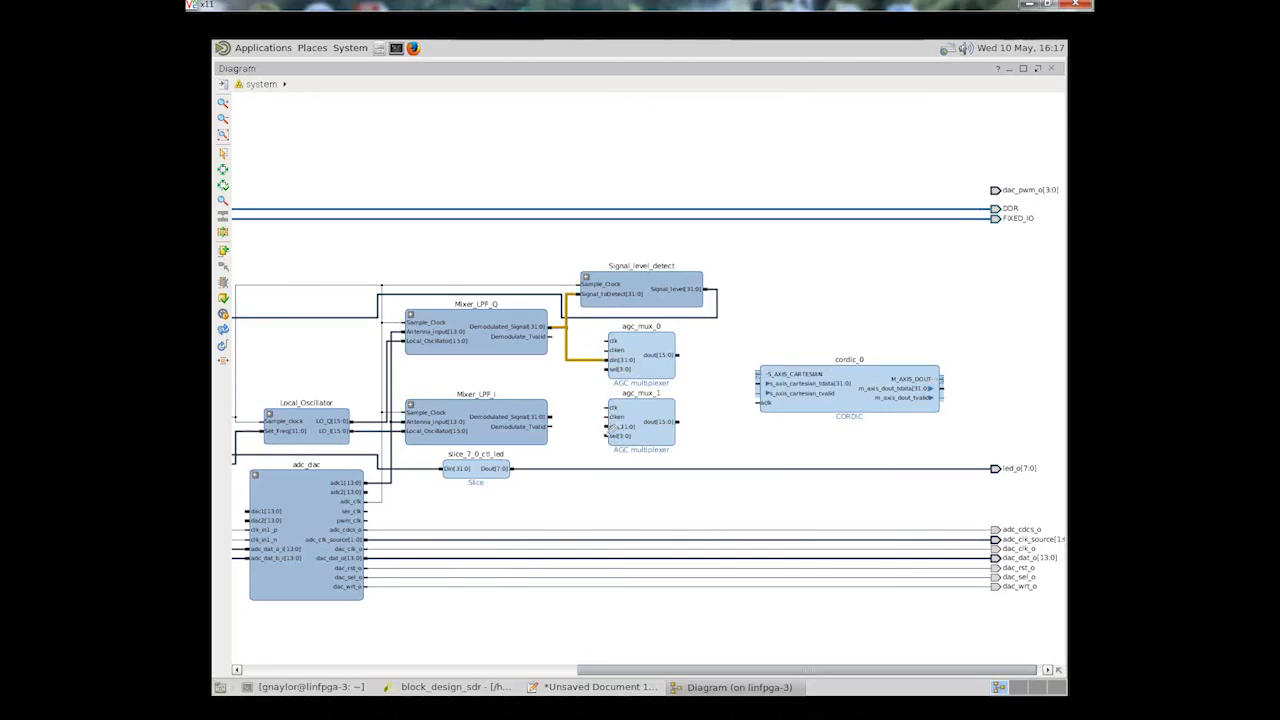
{"action": "left_click_drag", "start_coordinate": [607, 427], "coordinate": [551, 417]}
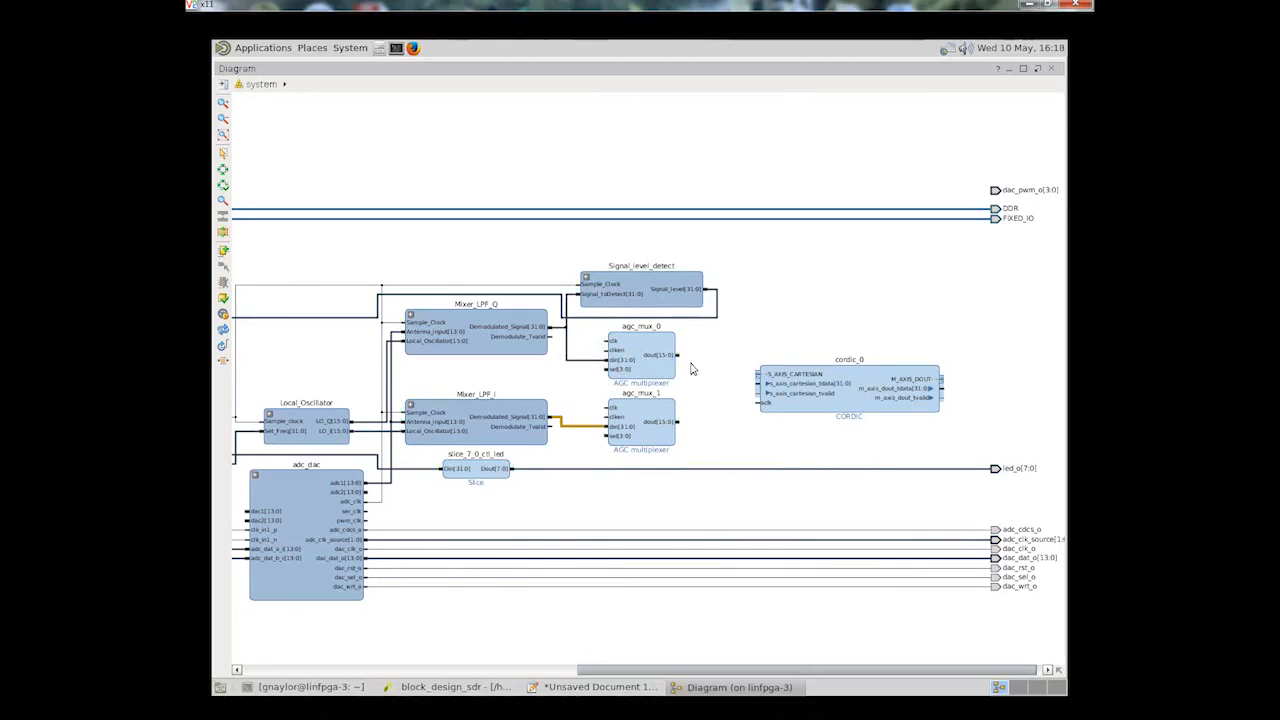
{"action": "left_click_drag", "start_coordinate": [606, 338], "coordinate": [584, 286]}
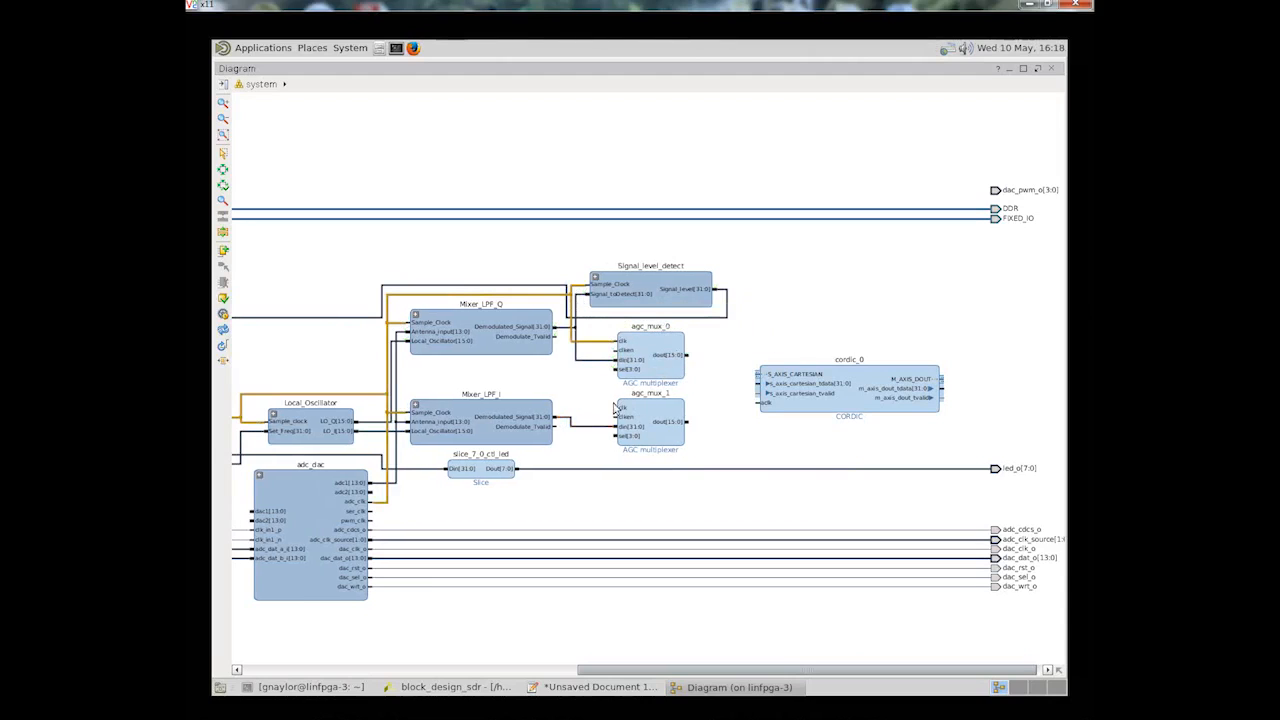
{"action": "left_click_drag", "start_coordinate": [622, 402], "coordinate": [600, 338]}
Step: Add a Constant block of width 1 and value 1 between the Mixer_LPF blocks and connect it to clken on both AGC multiplexers
{"action": "left_click_drag", "start_coordinate": [746, 669], "coordinate": [681, 670]}
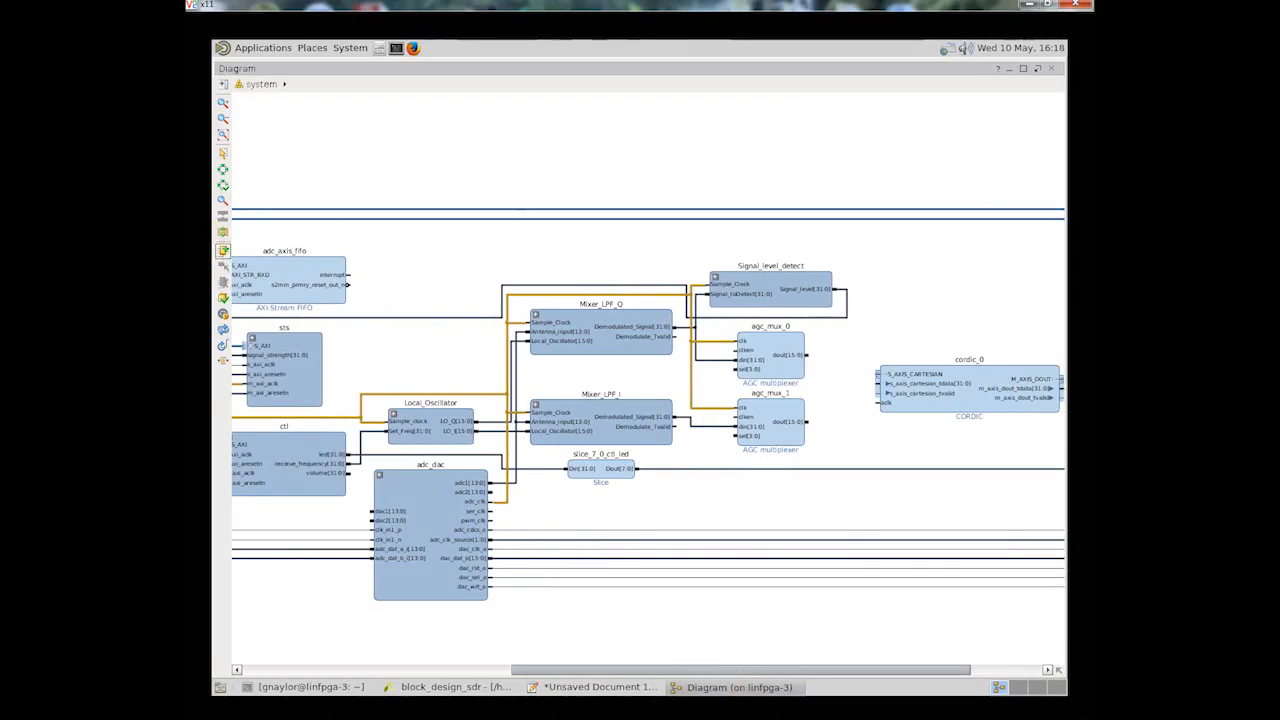
{"action": "left_click", "coordinate": [223, 232]}
{"action": "type", "text": "constant"}
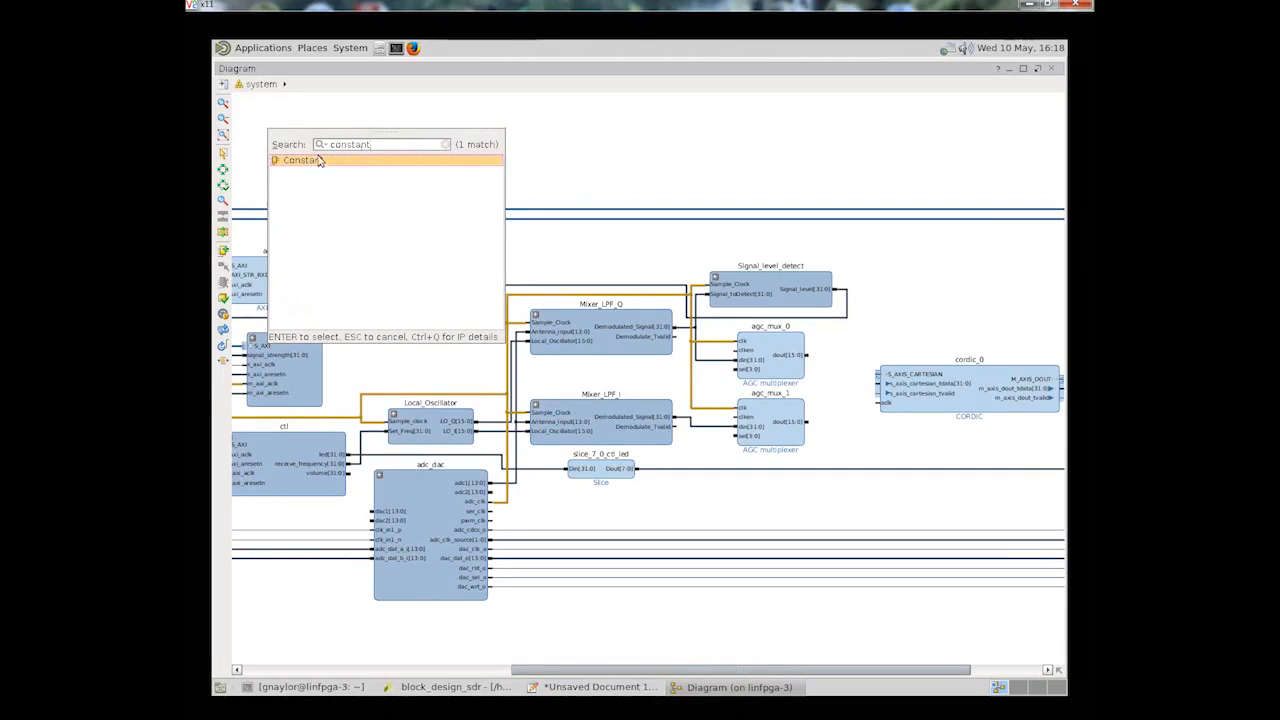
{"action": "left_click_drag", "start_coordinate": [311, 163], "coordinate": [628, 367]}
{"action": "left_click", "coordinate": [602, 368]}
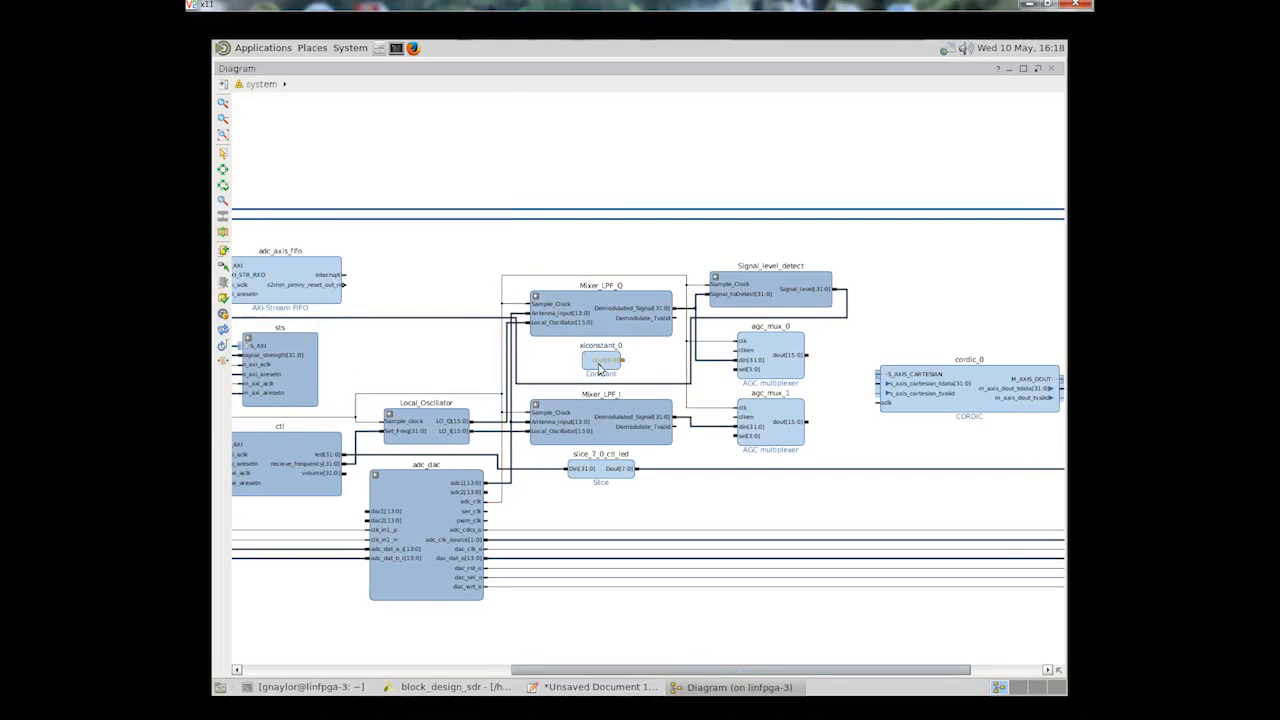
{"action": "double_click", "coordinate": [603, 371]}
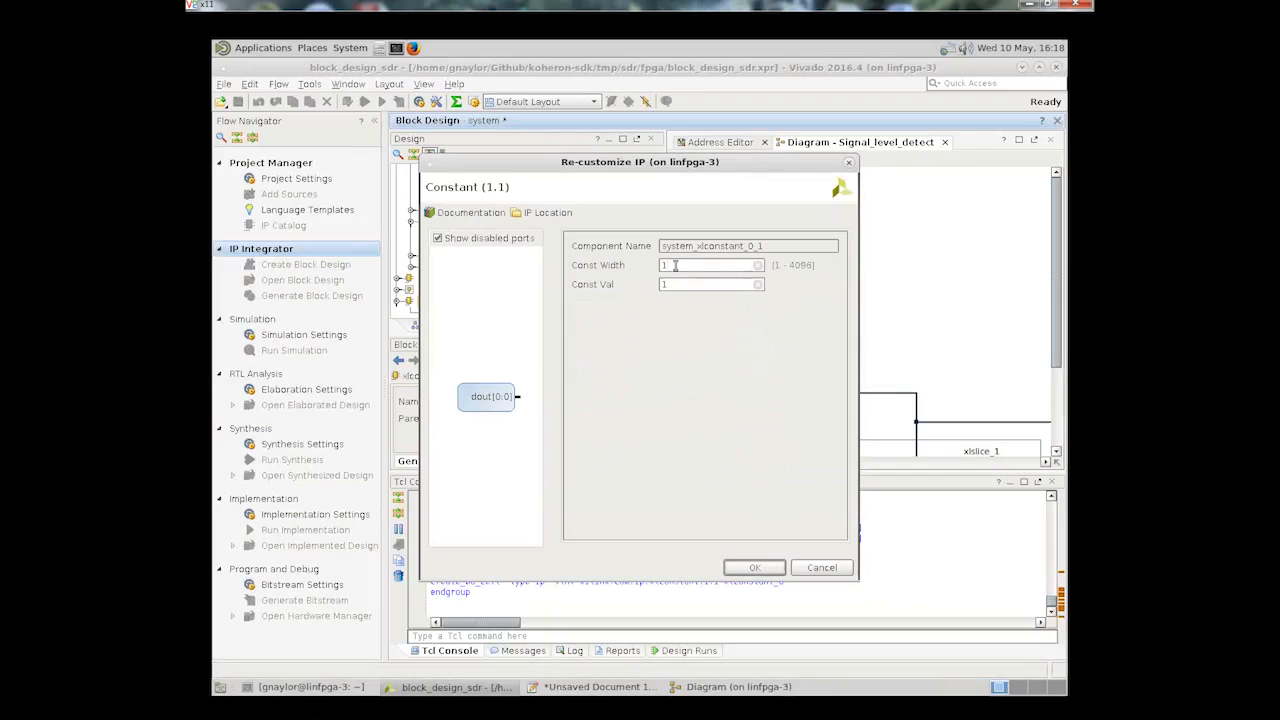
{"action": "left_click", "coordinate": [755, 568]}
{"action": "mouse_move", "coordinate": [629, 368]}
{"action": "left_mouse_down"}
{"action": "mouse_move", "coordinate": [742, 365]}
{"action": "mouse_move", "coordinate": [743, 351]}
{"action": "left_mouse_up"}
{"action": "left_click_drag", "start_coordinate": [742, 418], "coordinate": [727, 346]}
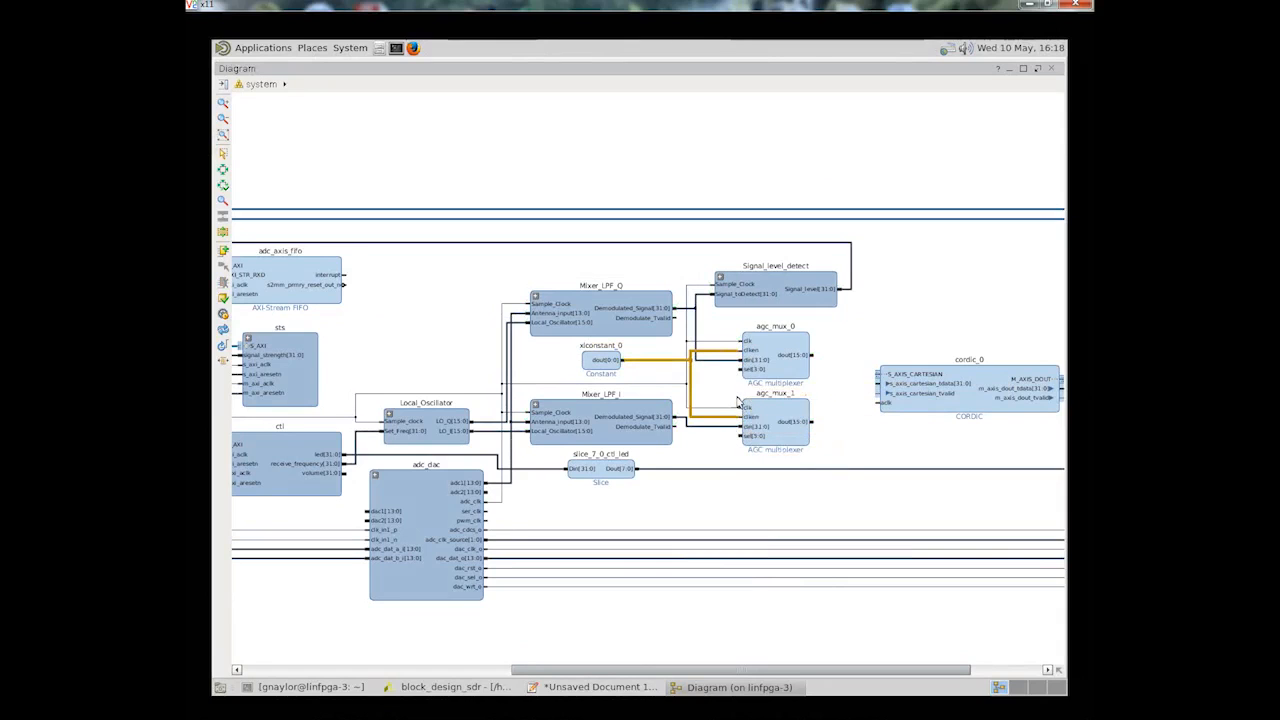
Step: Add a Concat block between the AGC multiplexers, wiring In0 to agc_mux_0's dout and In1 to agc_mux_1's dout
{"action": "left_click_drag", "start_coordinate": [723, 672], "coordinate": [546, 672]}
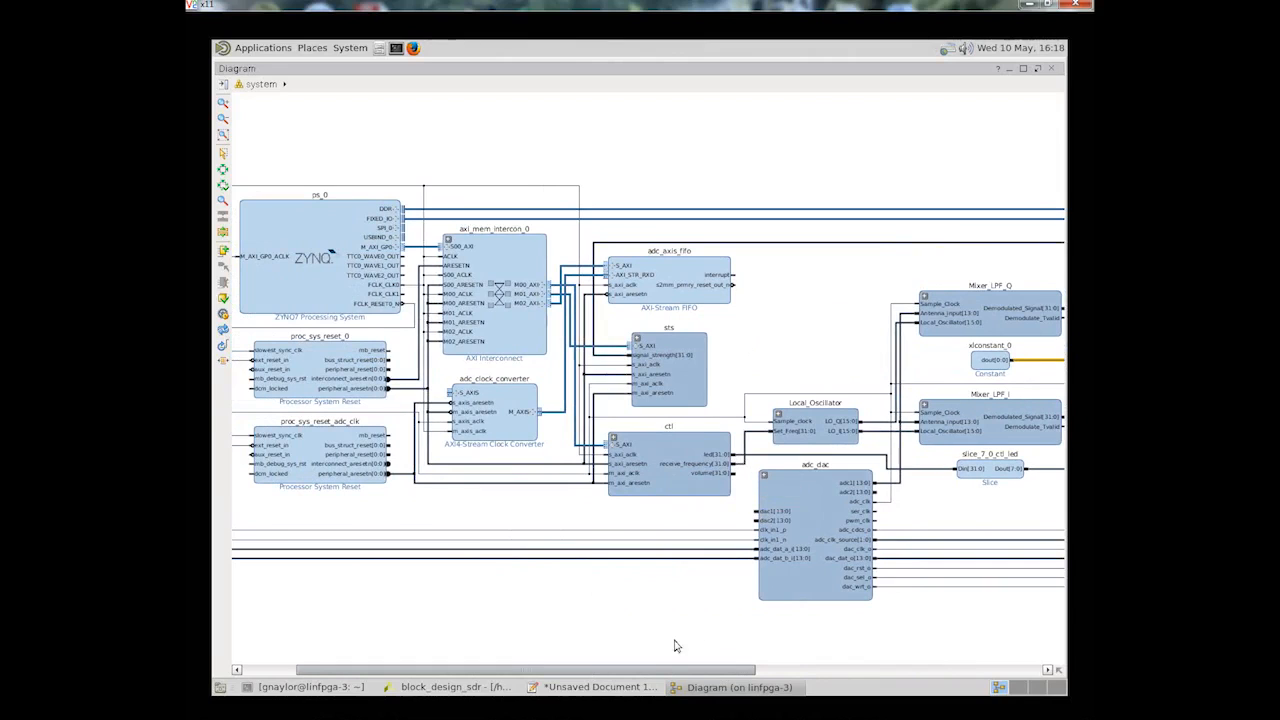
{"action": "left_click_drag", "start_coordinate": [666, 671], "coordinate": [912, 666]}
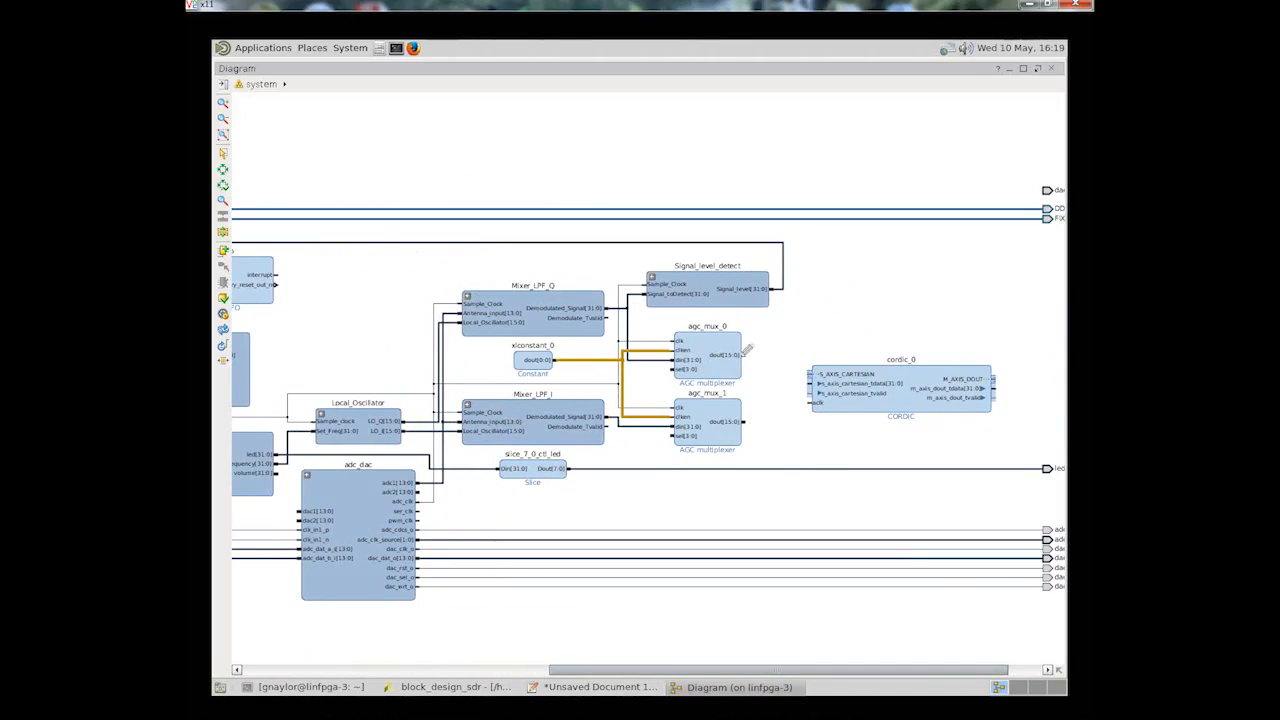
{"action": "left_click", "coordinate": [224, 251]}
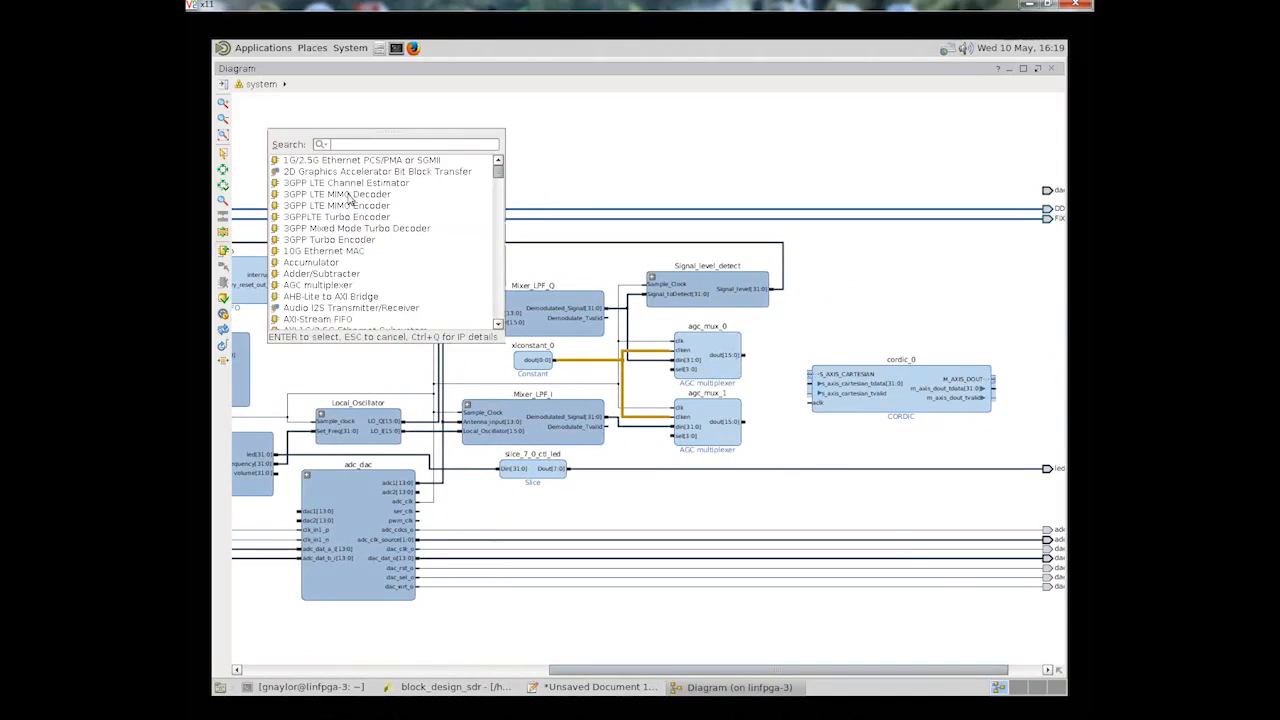
{"action": "type", "text": "concat"}
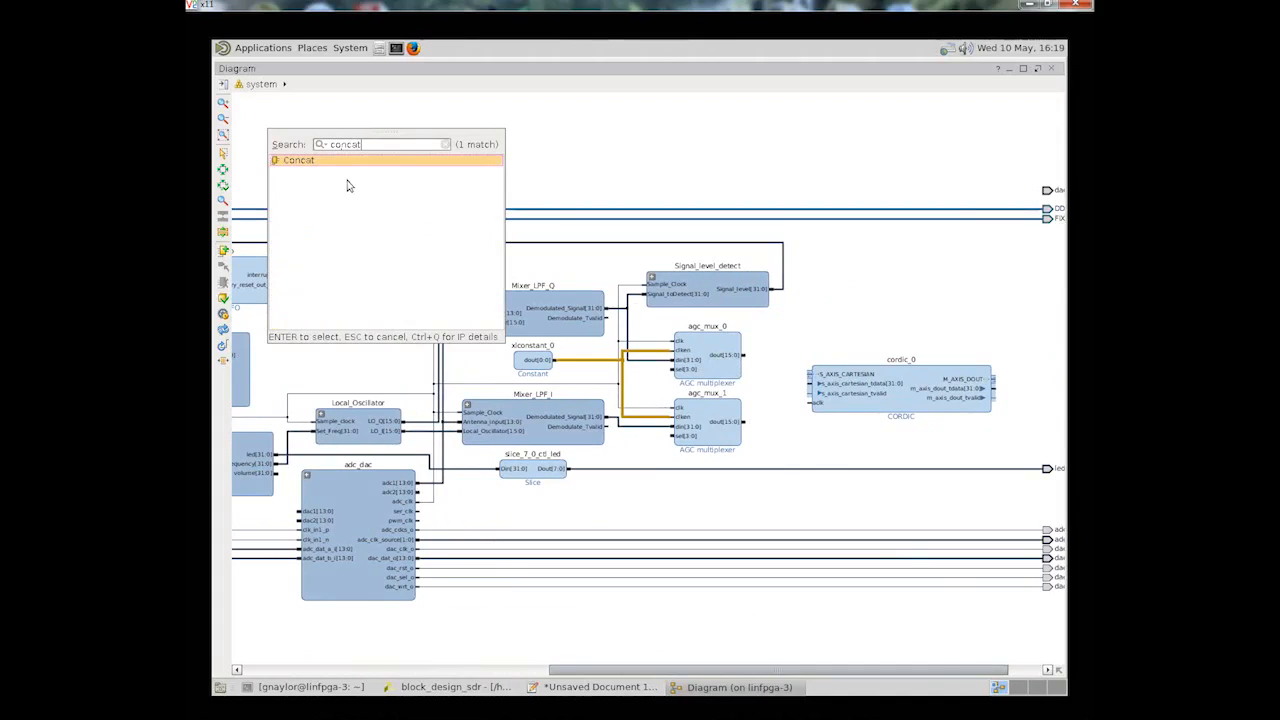
{"action": "left_click_drag", "start_coordinate": [300, 162], "coordinate": [768, 387]}
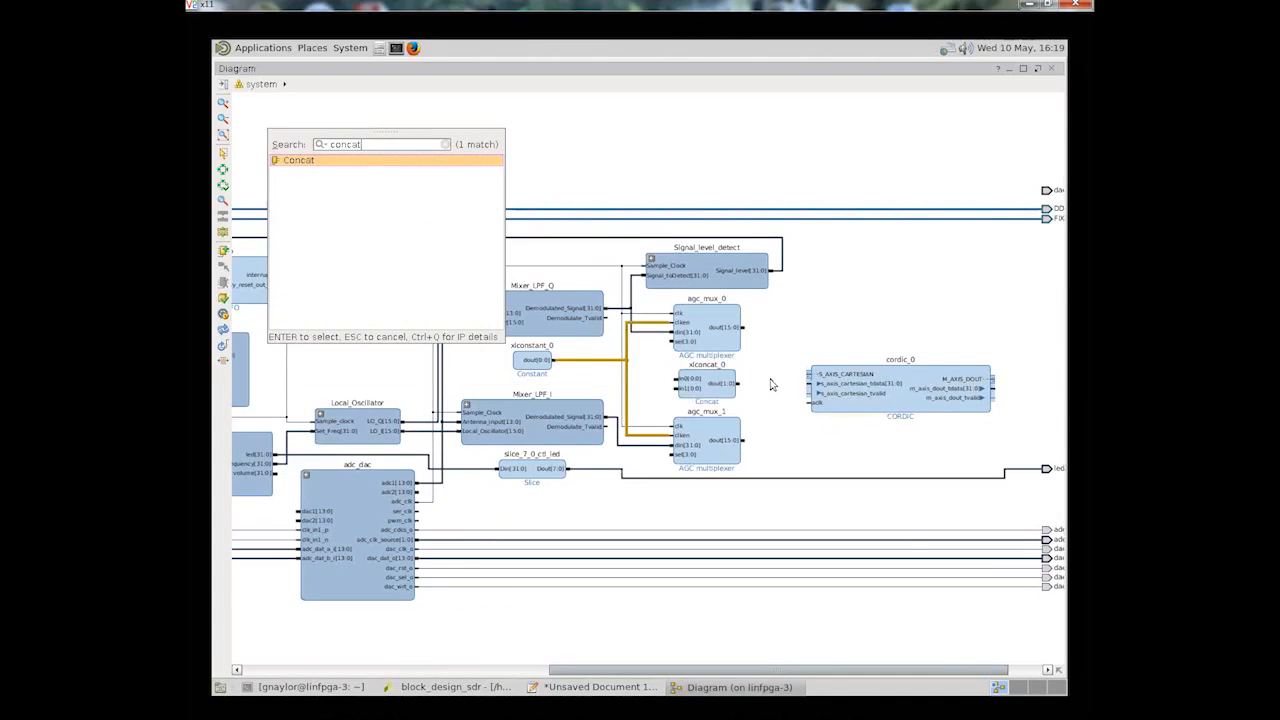
{"action": "left_click_drag", "start_coordinate": [678, 379], "coordinate": [743, 327]}
{"action": "left_click_drag", "start_coordinate": [678, 386], "coordinate": [741, 440]}
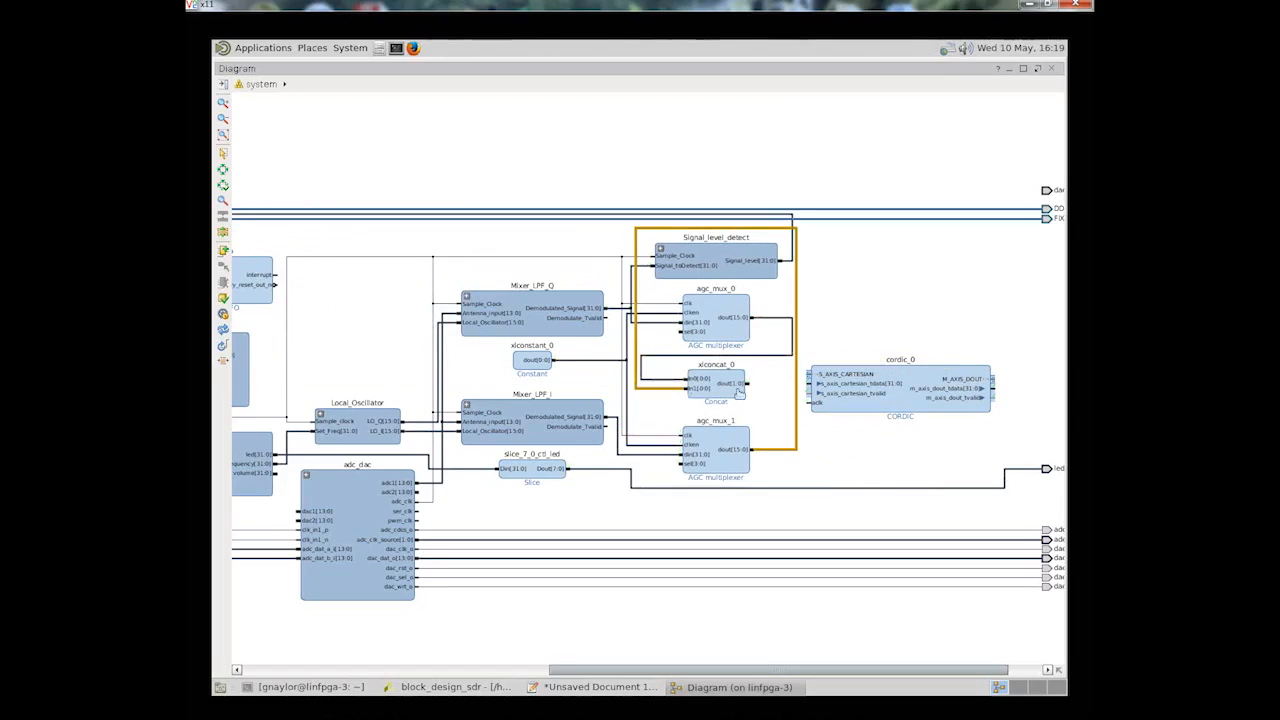
Step: Wire the CORDIC: s_axis_cartesian_tdata to the Concat output, s_axis_cartesian_tvalid to Mixer_LPF_I's Demodulate_Tvalid, and aclk to the adc_clk net
{"action": "left_click_drag", "start_coordinate": [771, 375], "coordinate": [819, 381]}
{"action": "left_click", "coordinate": [720, 393]}
{"action": "double_click", "coordinate": [720, 393]}
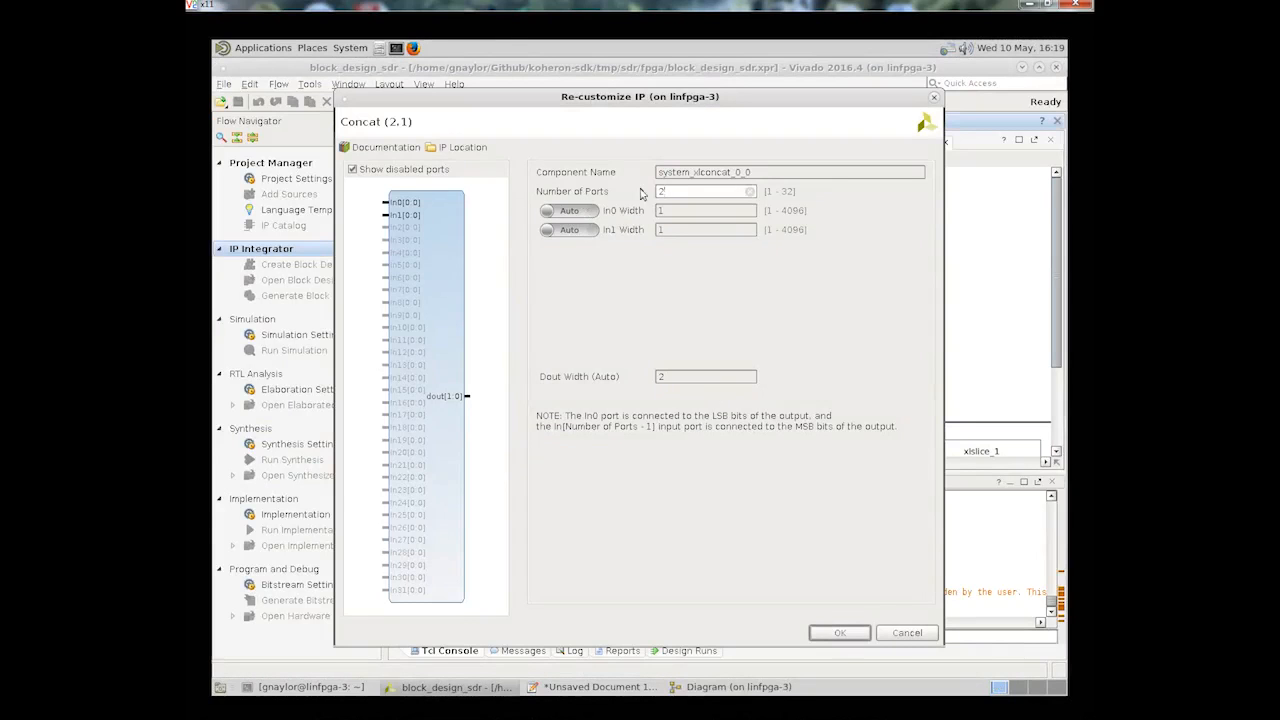
{"action": "left_click", "coordinate": [840, 632]}
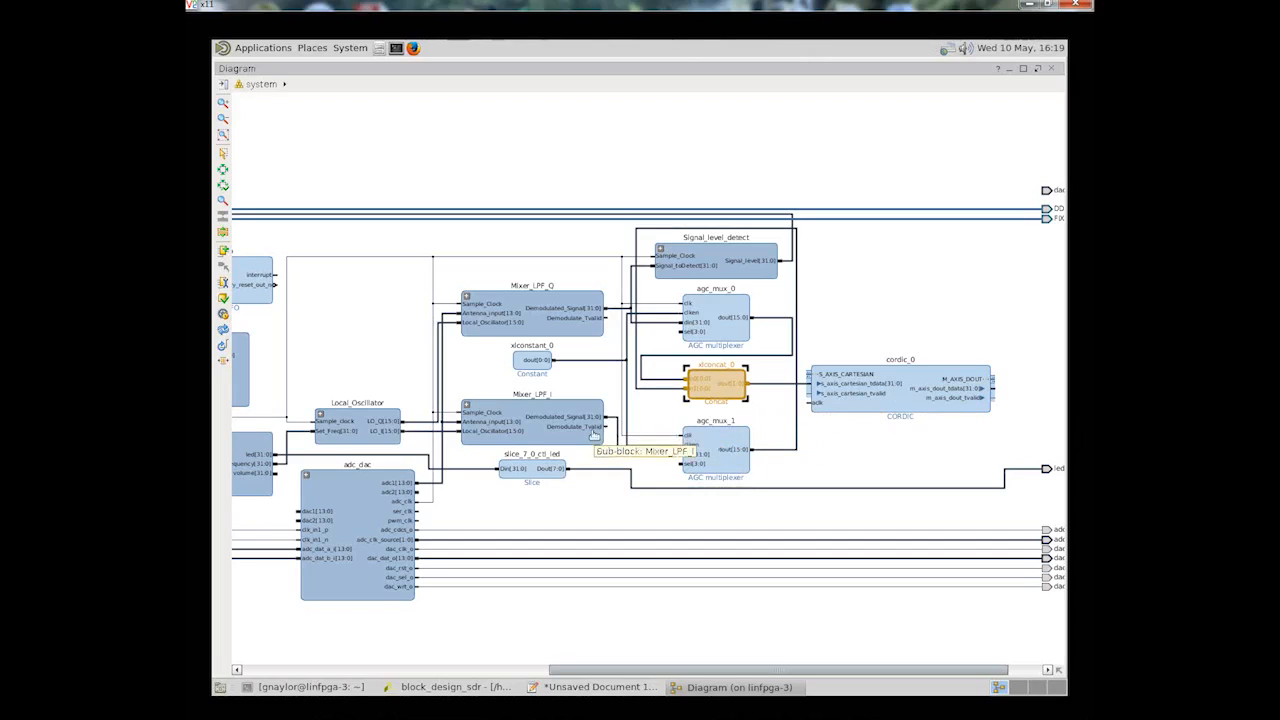
{"action": "left_click_drag", "start_coordinate": [608, 420], "coordinate": [815, 393]}
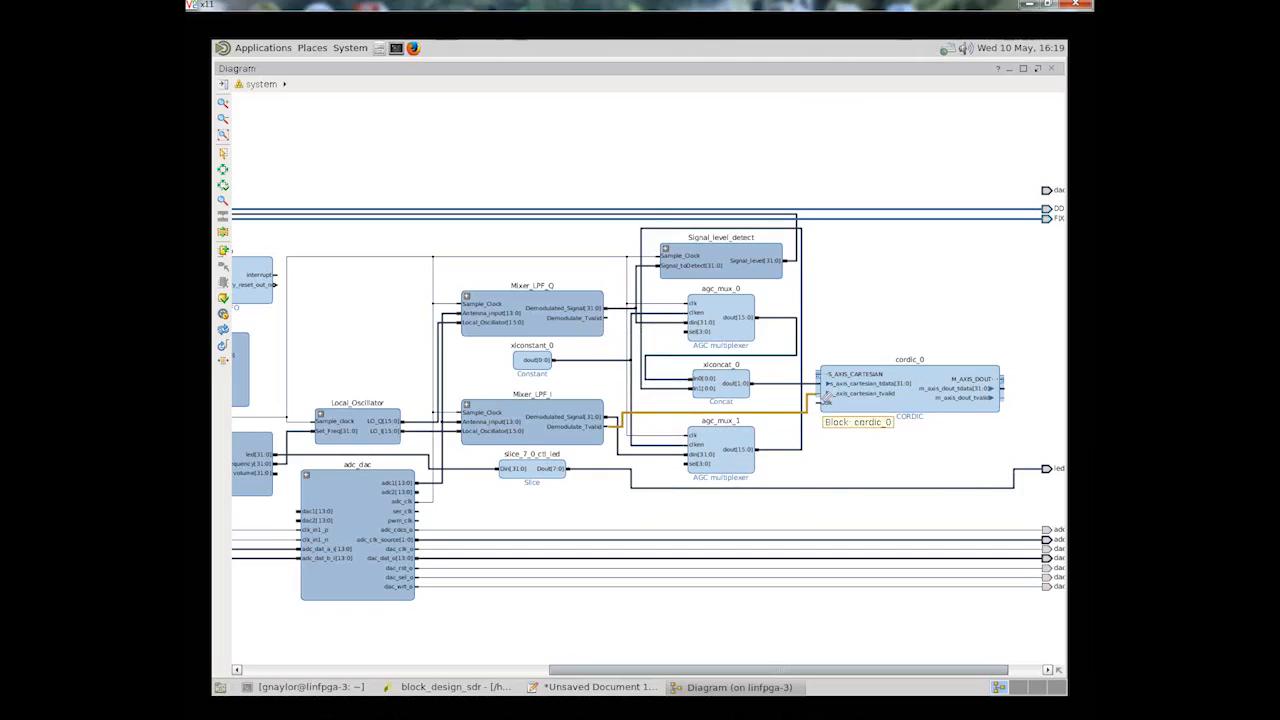
{"action": "left_click_drag", "start_coordinate": [822, 403], "coordinate": [583, 255]}
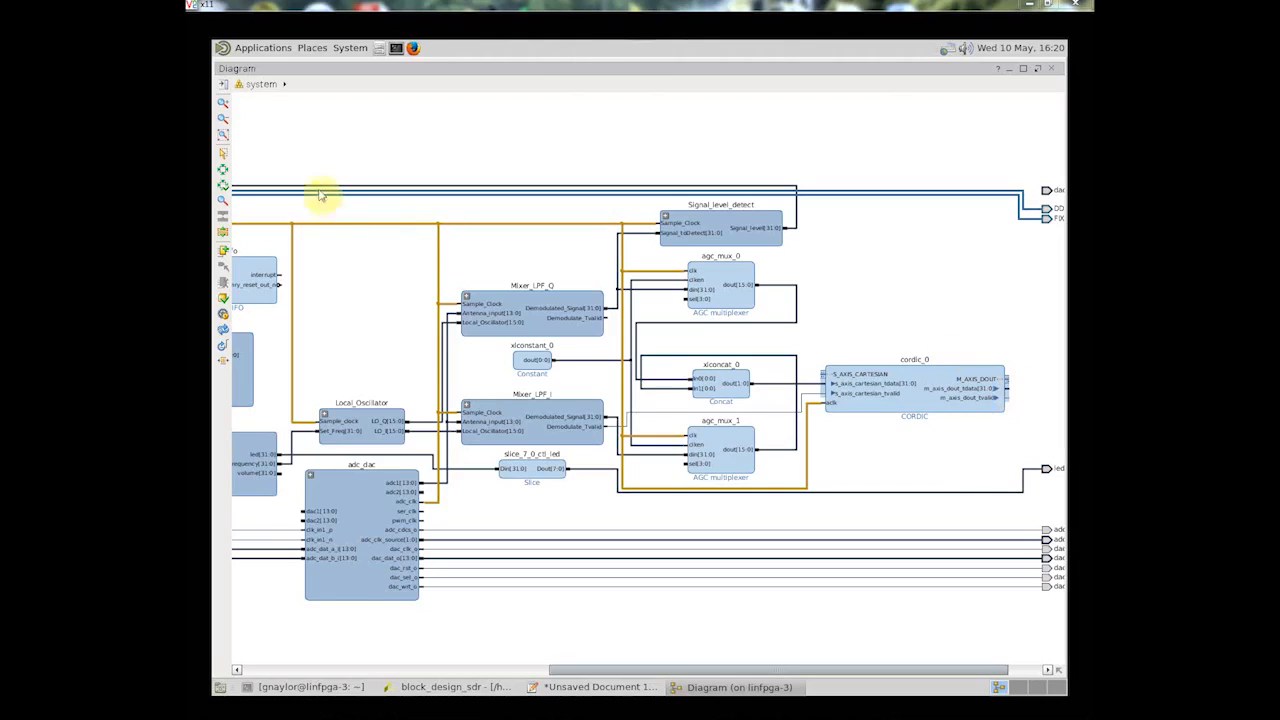
Step: Add a Slice block above the CORDIC with Din From 15, and connect its Din to the CORDIC's m_axis_dout_tdata
{"action": "left_click", "coordinate": [224, 250]}
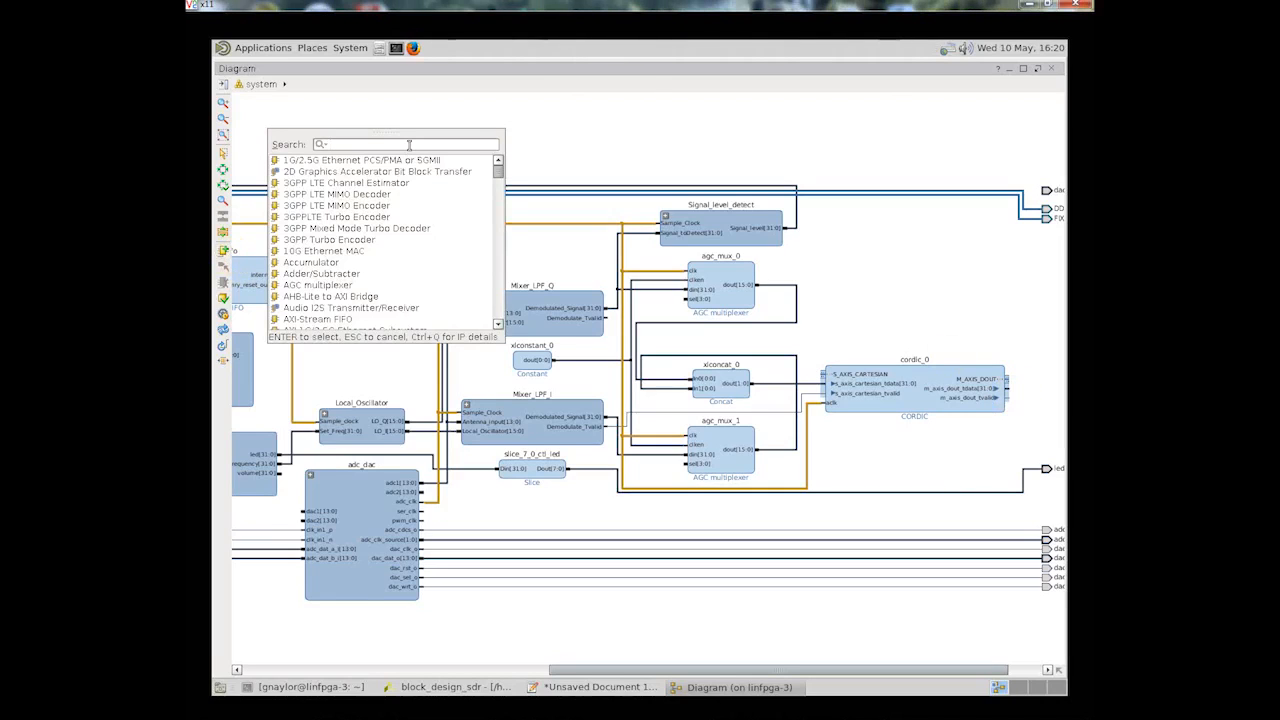
{"action": "type", "text": "slice"}
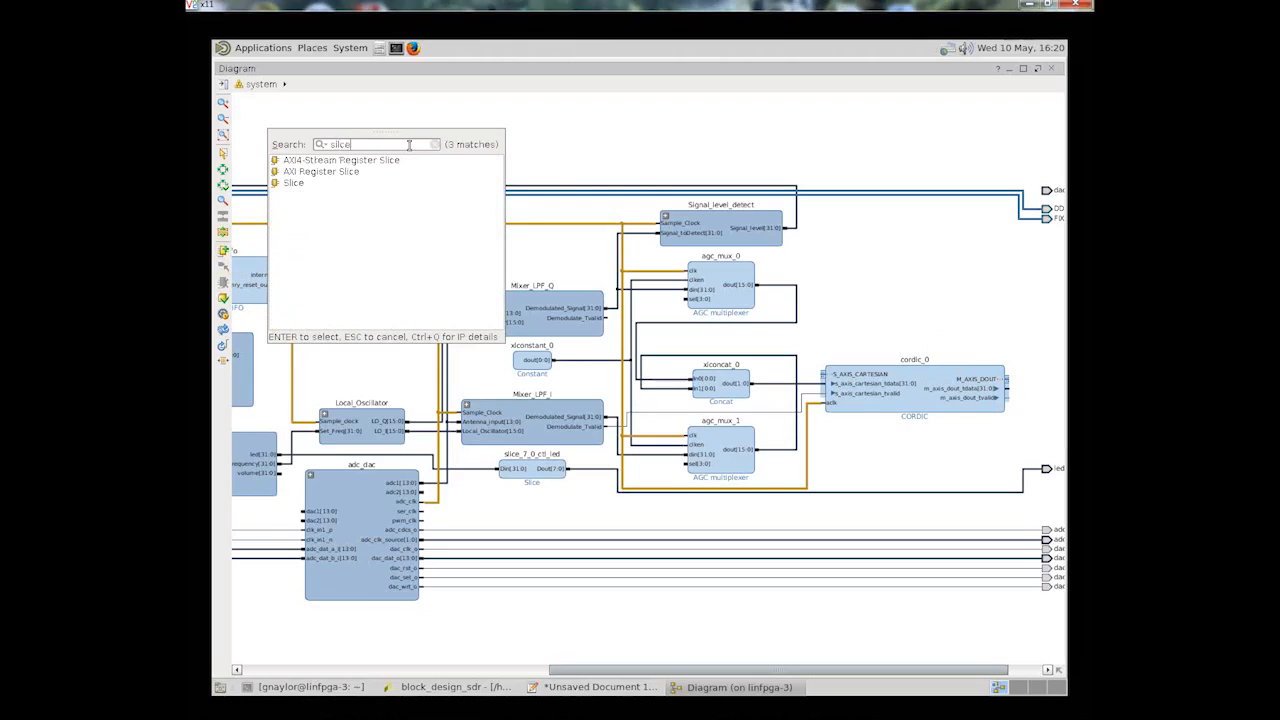
{"action": "left_click_drag", "start_coordinate": [292, 183], "coordinate": [937, 295]}
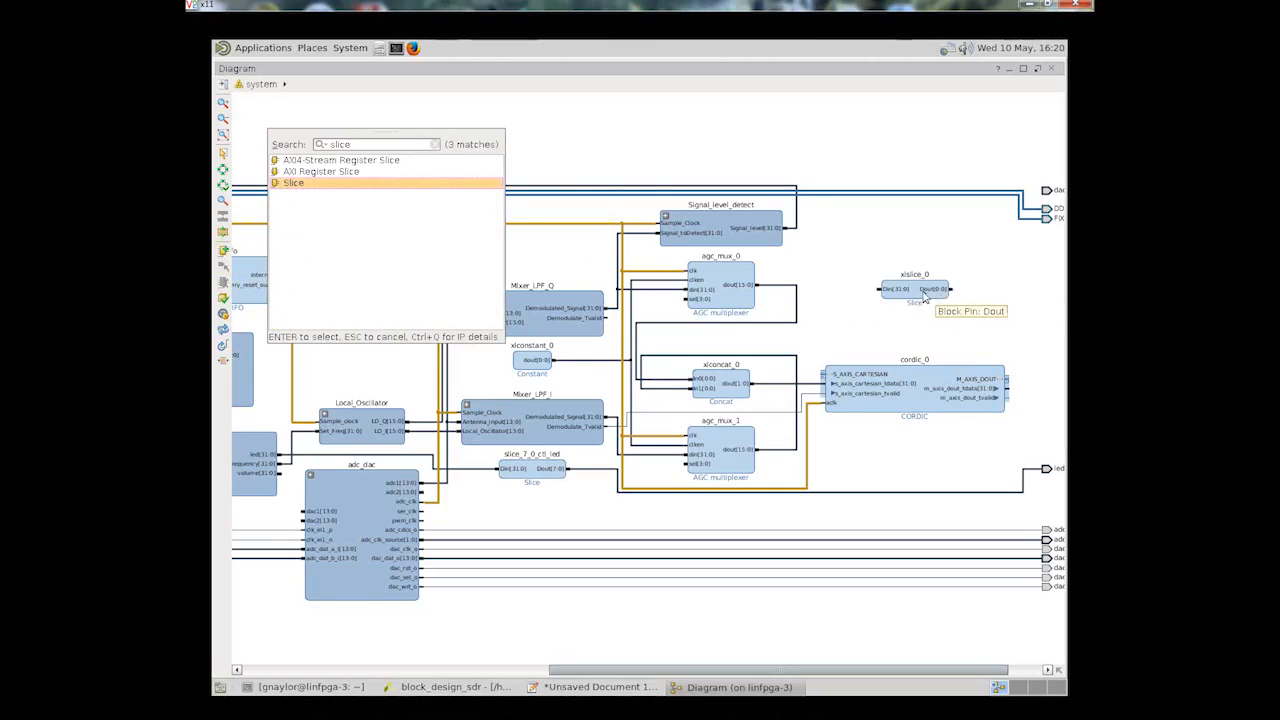
{"action": "double_click", "coordinate": [917, 293]}
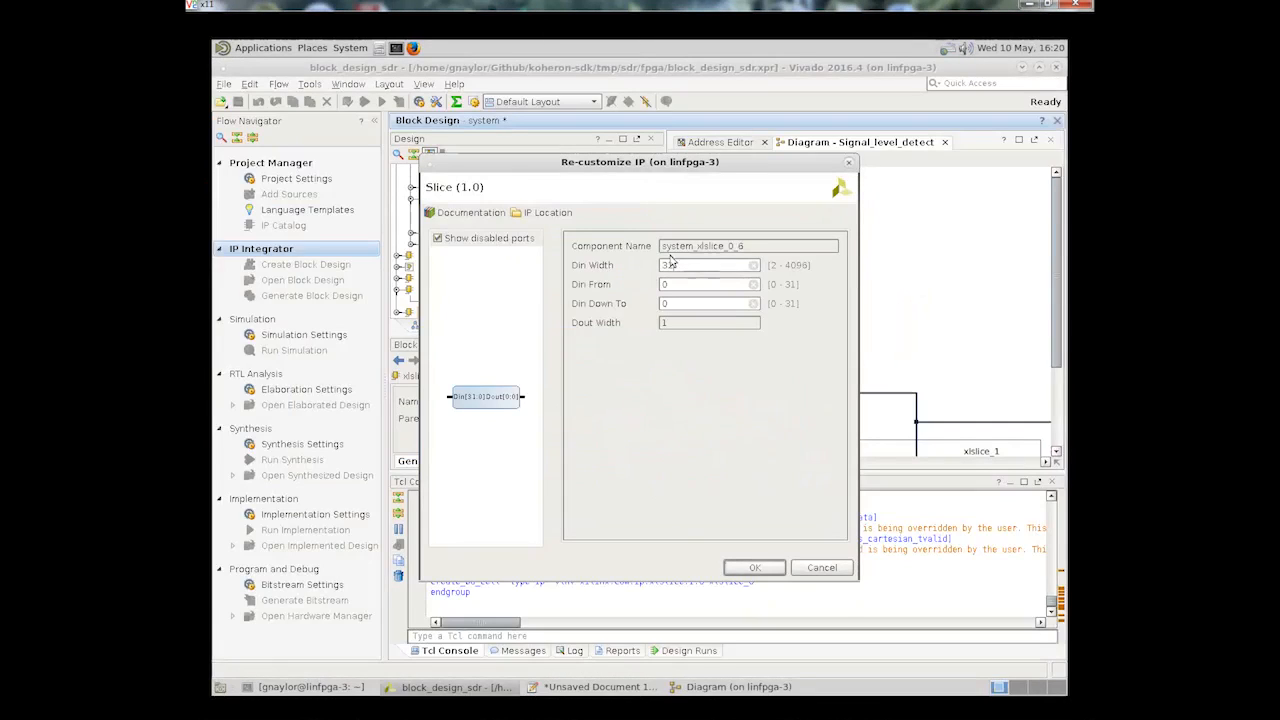
{"action": "left_click_drag", "start_coordinate": [673, 285], "coordinate": [648, 281]}
{"action": "type", "text": "15"}
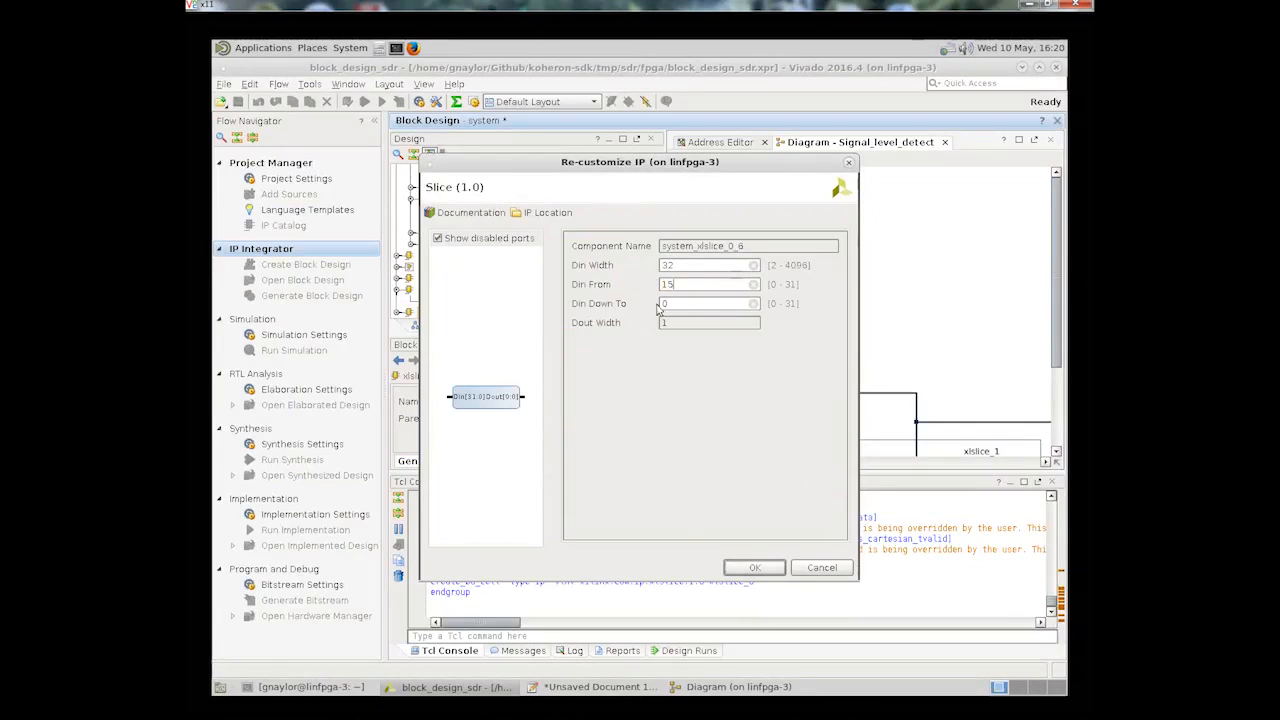
{"action": "left_click", "coordinate": [755, 567]}
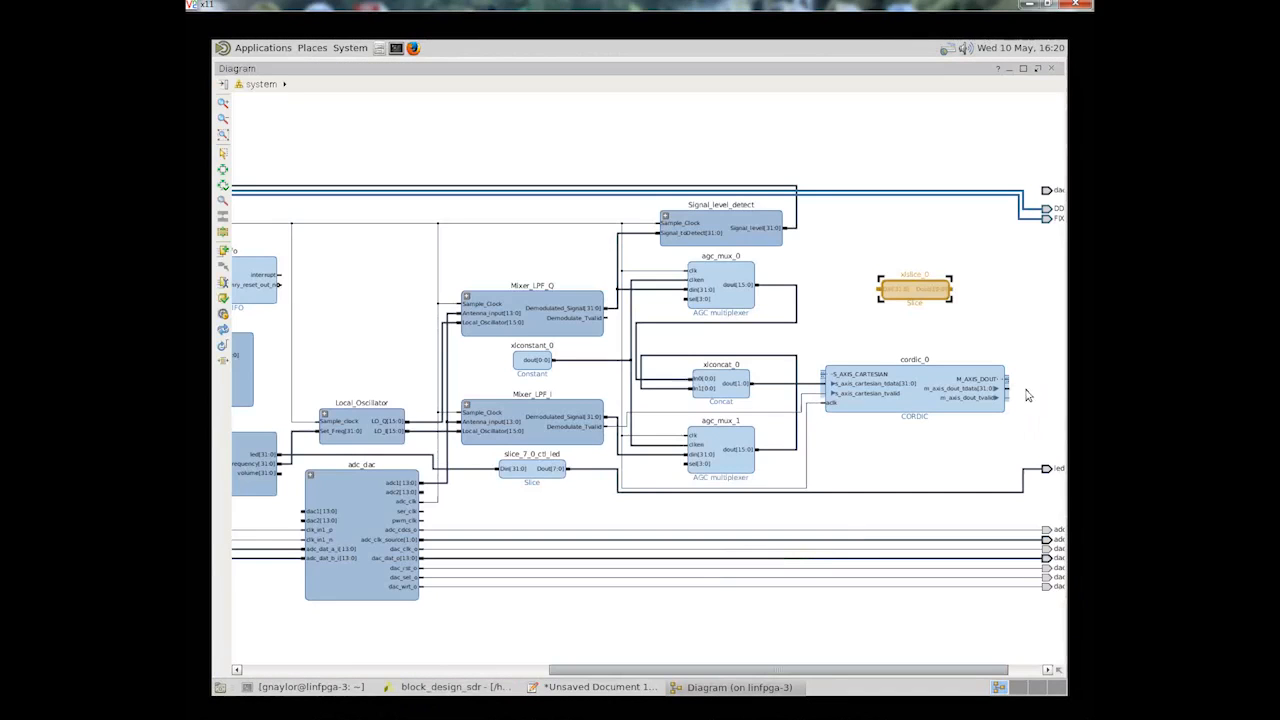
{"action": "left_click_drag", "start_coordinate": [1018, 381], "coordinate": [884, 289]}
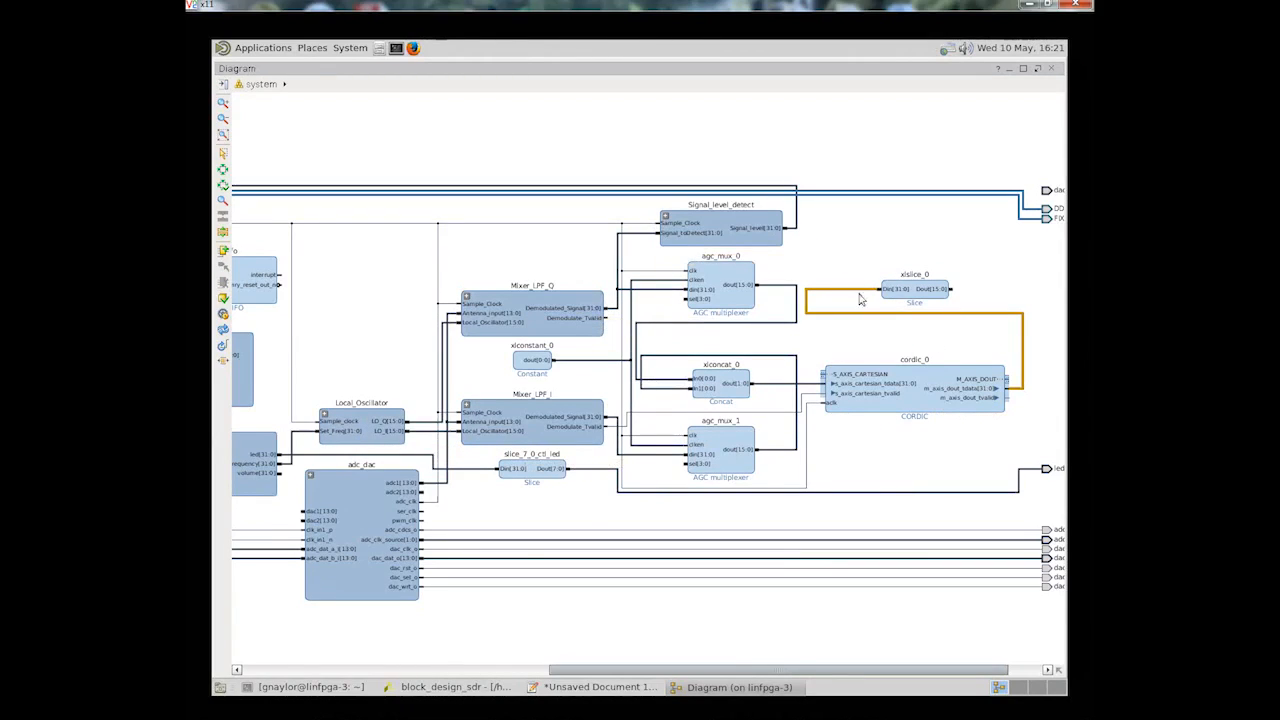
Step: Group both Mixer_LPF blocks, both AGC multiplexers, Signal_level_detect, the Constant, Concat, CORDIC and both Slice blocks into a hierarchy named Radio
{"action": "left_click", "coordinate": [545, 331]}
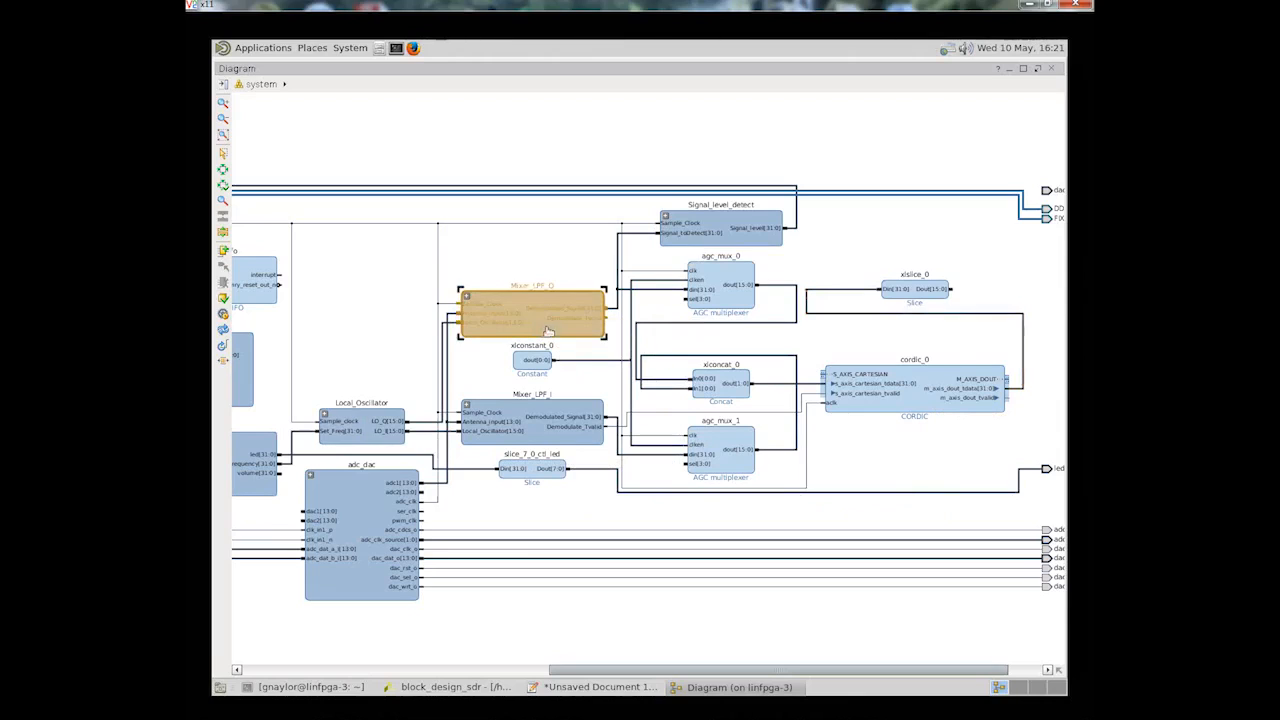
{"action": "left_click", "coordinate": [742, 238], "text": "ctrl"}
{"action": "left_click", "coordinate": [740, 312], "text": "ctrl"}
{"action": "left_click", "coordinate": [534, 370], "text": "ctrl"}
{"action": "left_click", "coordinate": [525, 406], "text": "ctrl"}
{"action": "left_click", "coordinate": [531, 476], "text": "ctrl"}
{"action": "left_click", "coordinate": [720, 466], "text": "ctrl"}
{"action": "left_click", "coordinate": [727, 395], "text": "ctrl"}
{"action": "left_click", "coordinate": [933, 396], "text": "ctrl"}
{"action": "left_click", "coordinate": [925, 297], "text": "ctrl"}
{"action": "right_click", "coordinate": [925, 297]}
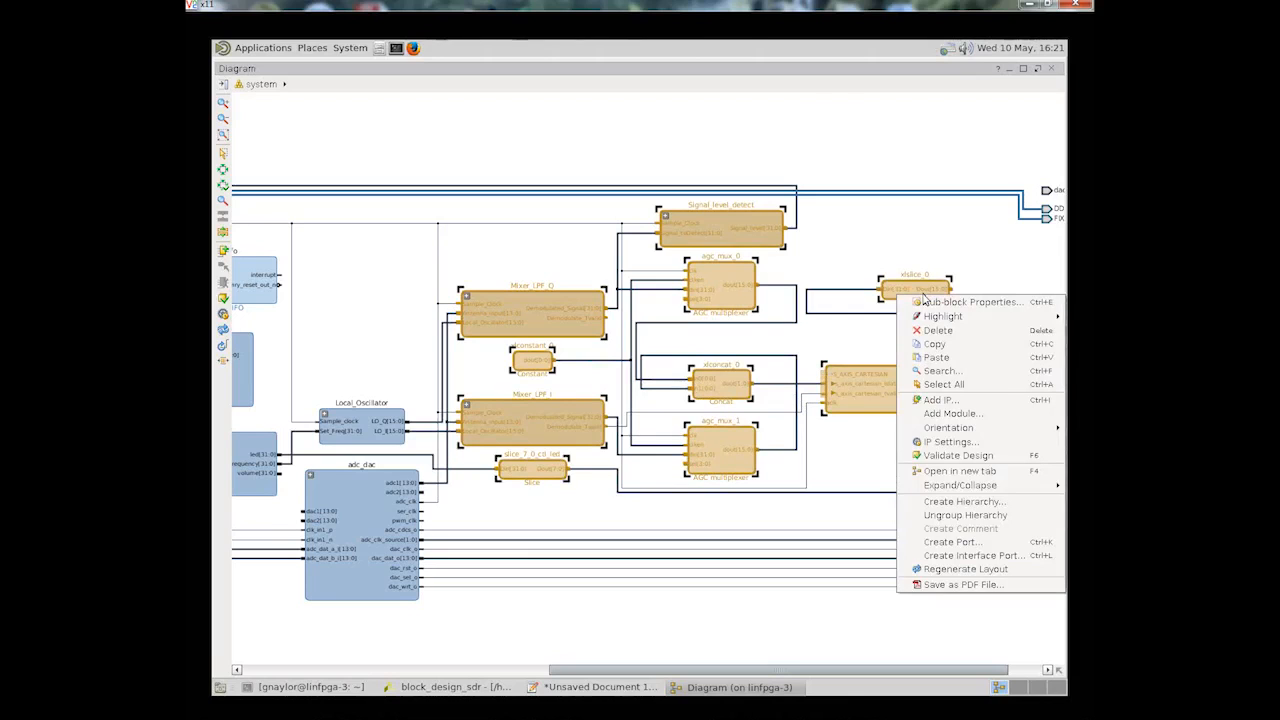
{"action": "left_click", "coordinate": [945, 501]}
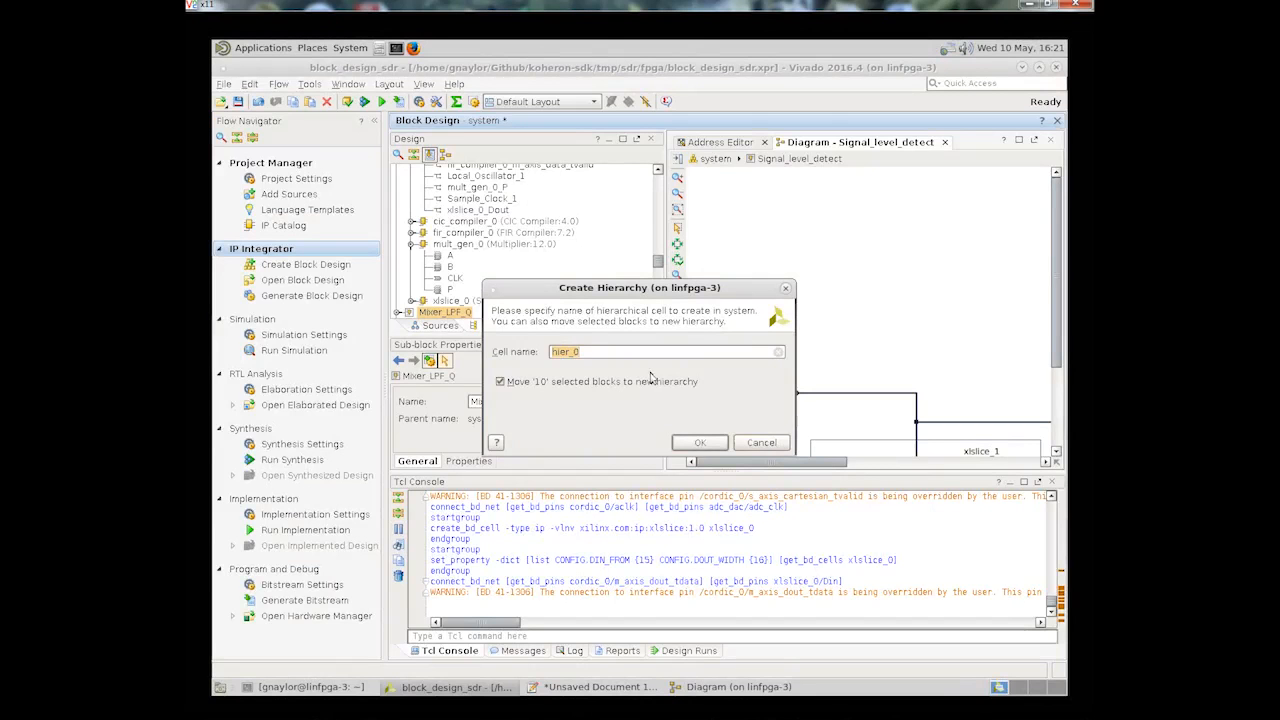
{"action": "type", "text": "Radio"}
{"action": "left_click", "coordinate": [715, 446]}
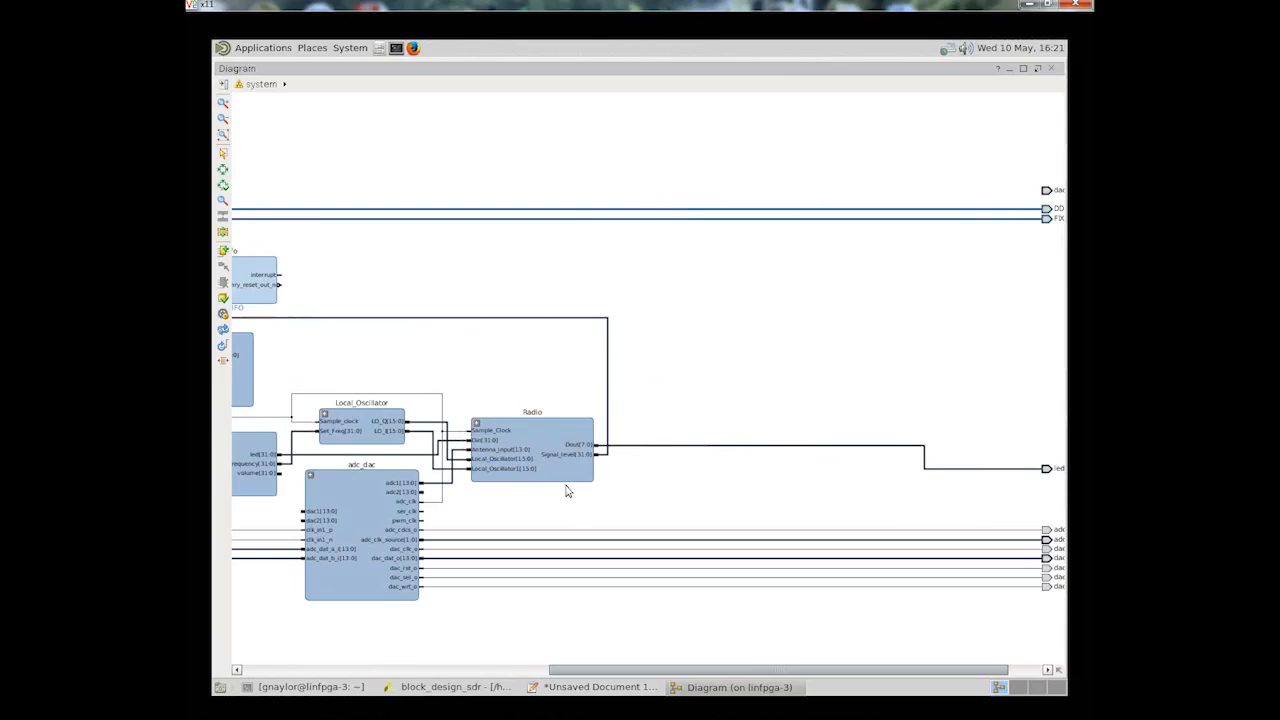
Step: Move the Radio block away from Local_Oscillator and open its diagram in a maximized floating window
{"action": "left_click_drag", "start_coordinate": [670, 668], "coordinate": [735, 666]}
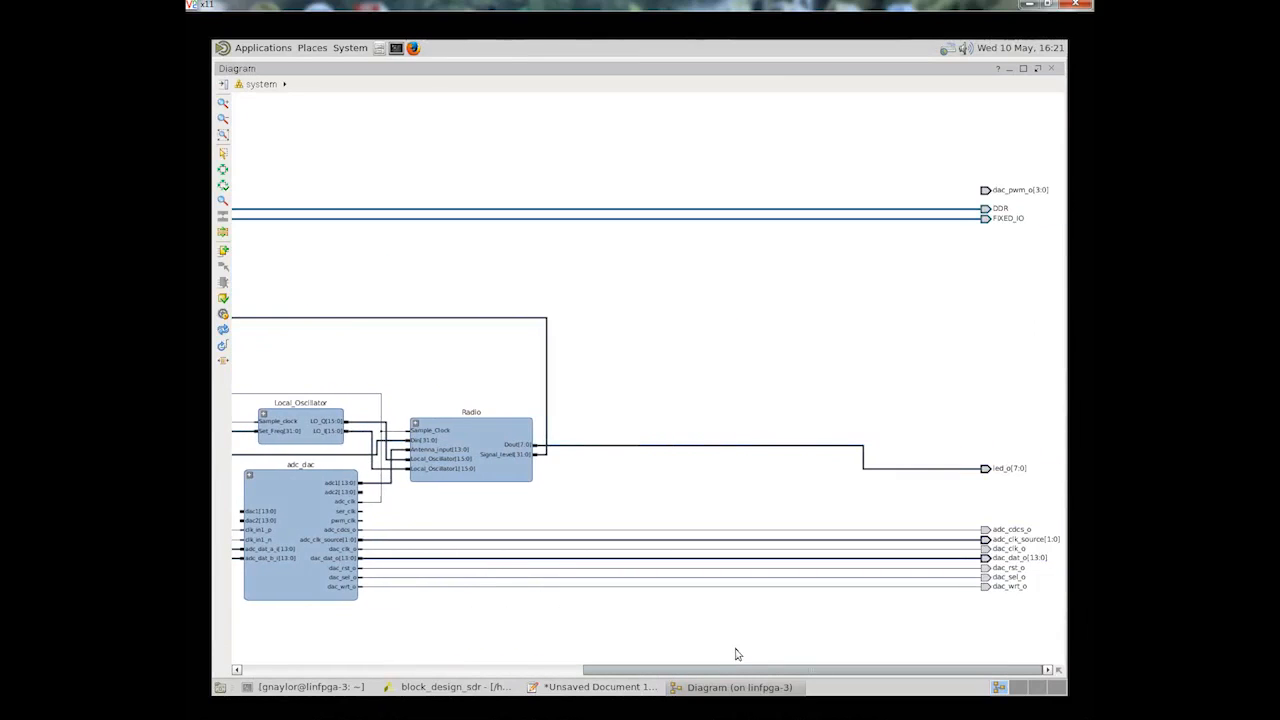
{"action": "left_click_drag", "start_coordinate": [503, 438], "coordinate": [666, 413]}
{"action": "double_click", "coordinate": [661, 420]}
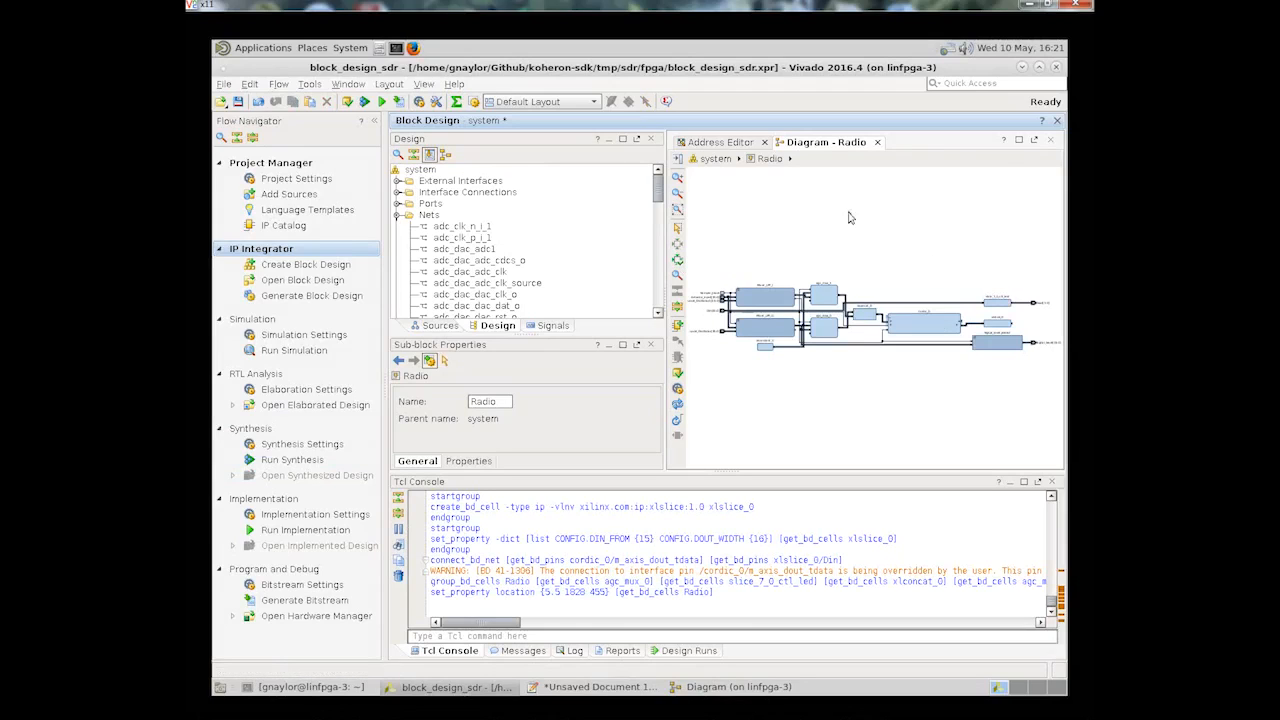
{"action": "left_click", "coordinate": [1034, 140]}
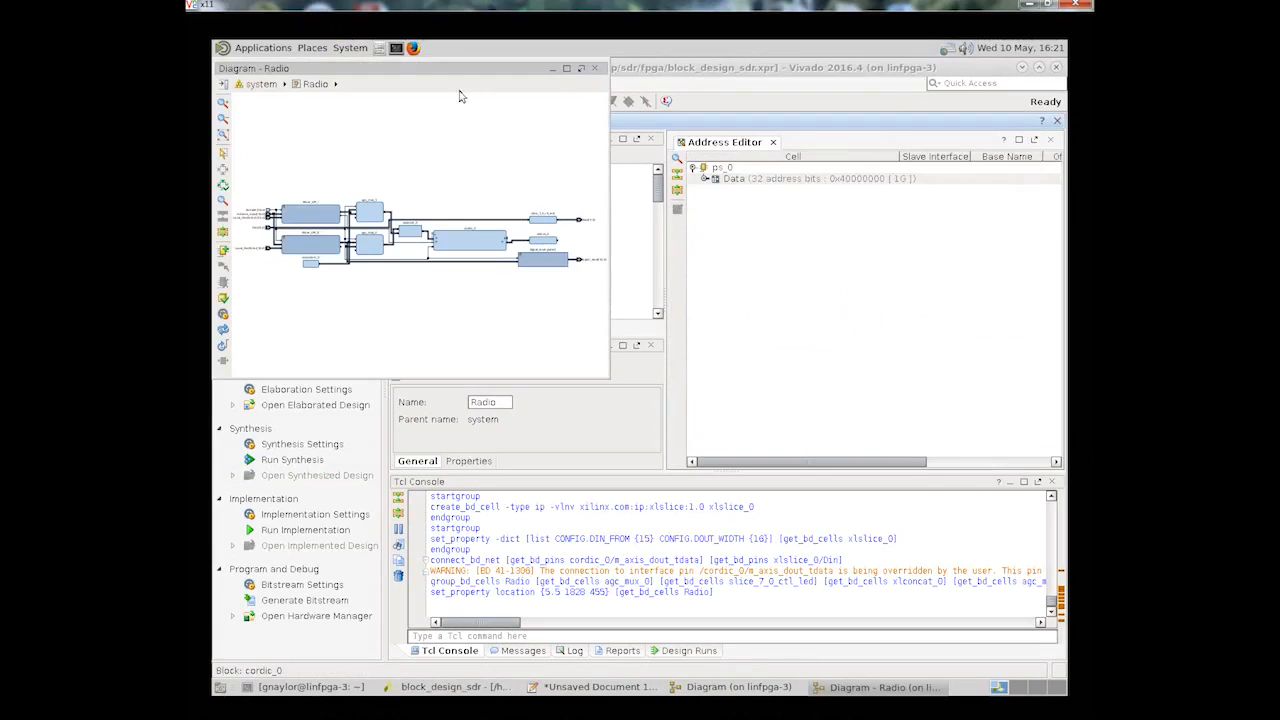
{"action": "left_click", "coordinate": [567, 68]}
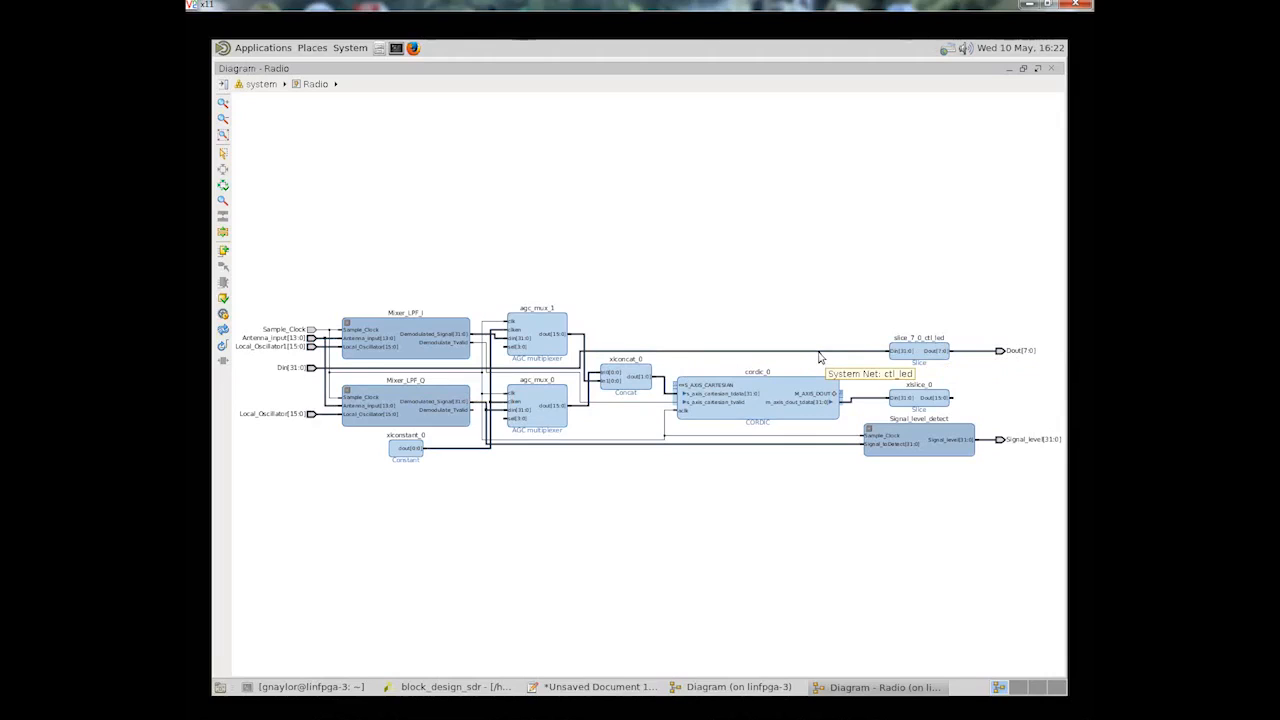
Step: Delete the ctl_led net feeding slice_7_0_ctl_led and the unused Din[31:0] input pin of the Radio hierarchy
{"action": "left_click", "coordinate": [763, 353]}
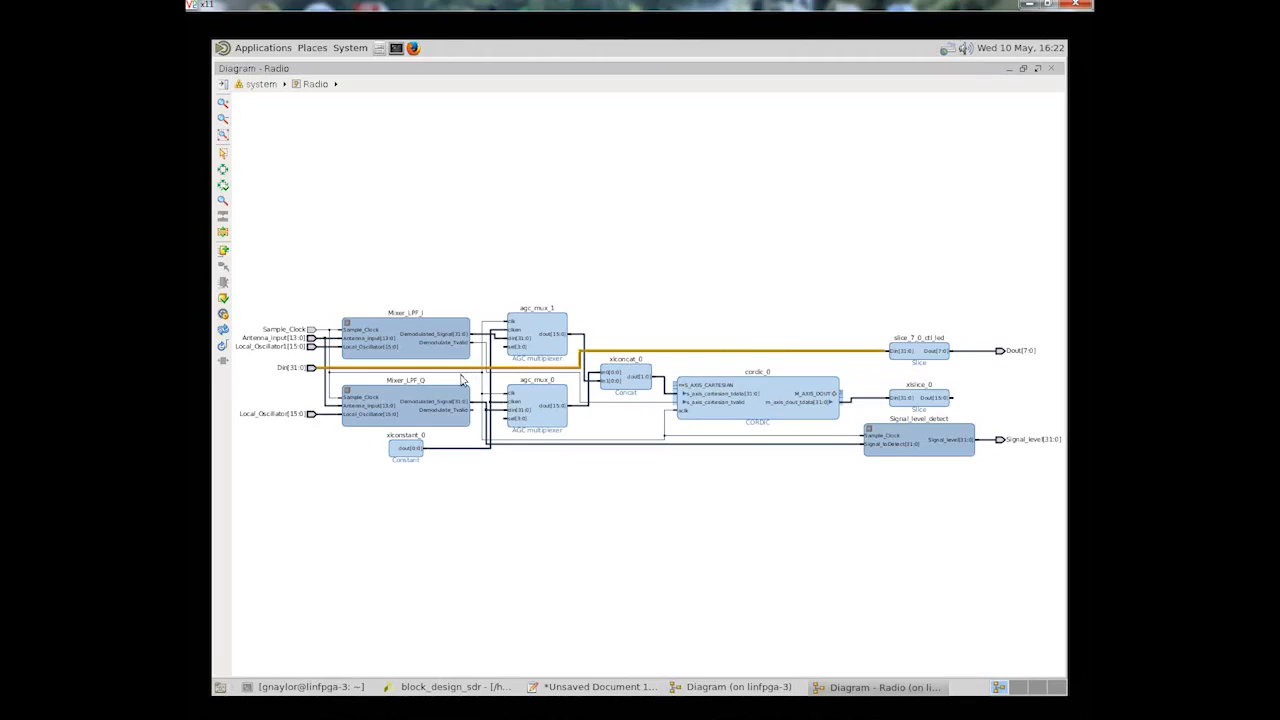
{"action": "key", "text": "Delete"}
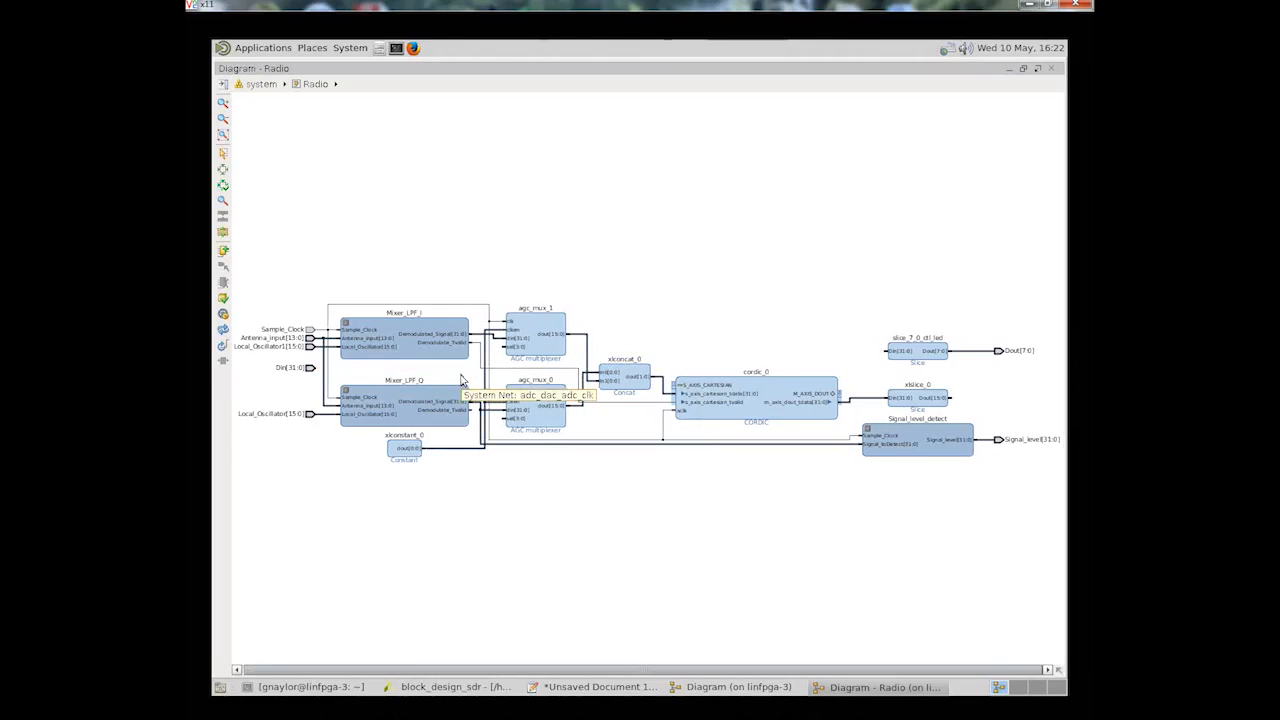
{"action": "left_click", "coordinate": [310, 367]}
{"action": "key", "text": "Delete"}
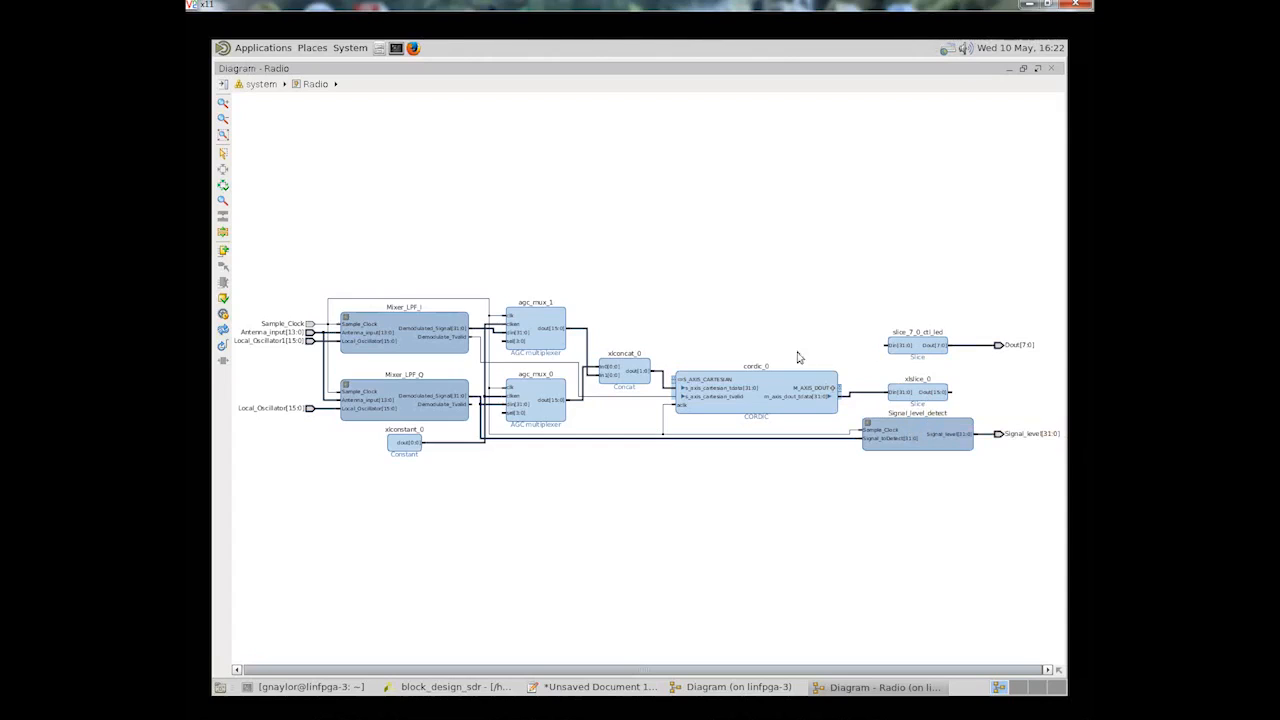
{"action": "left_click", "coordinate": [223, 252]}
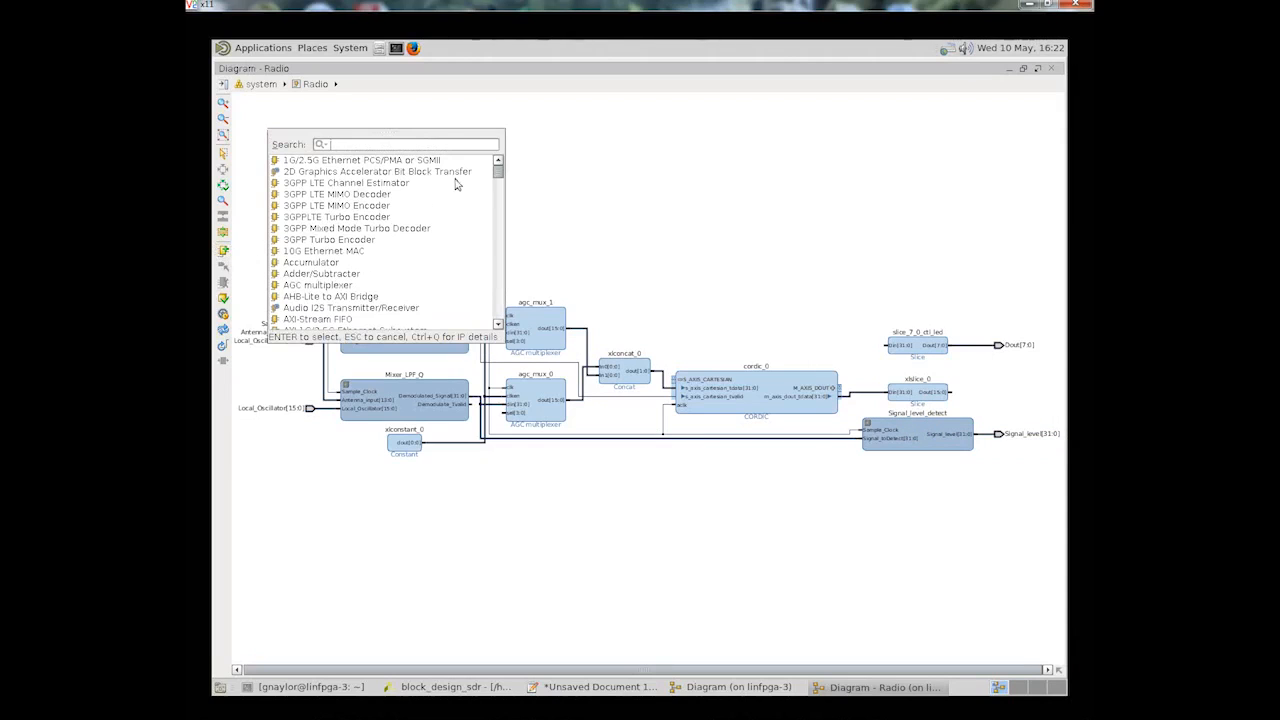
{"action": "type", "text": "slice"}
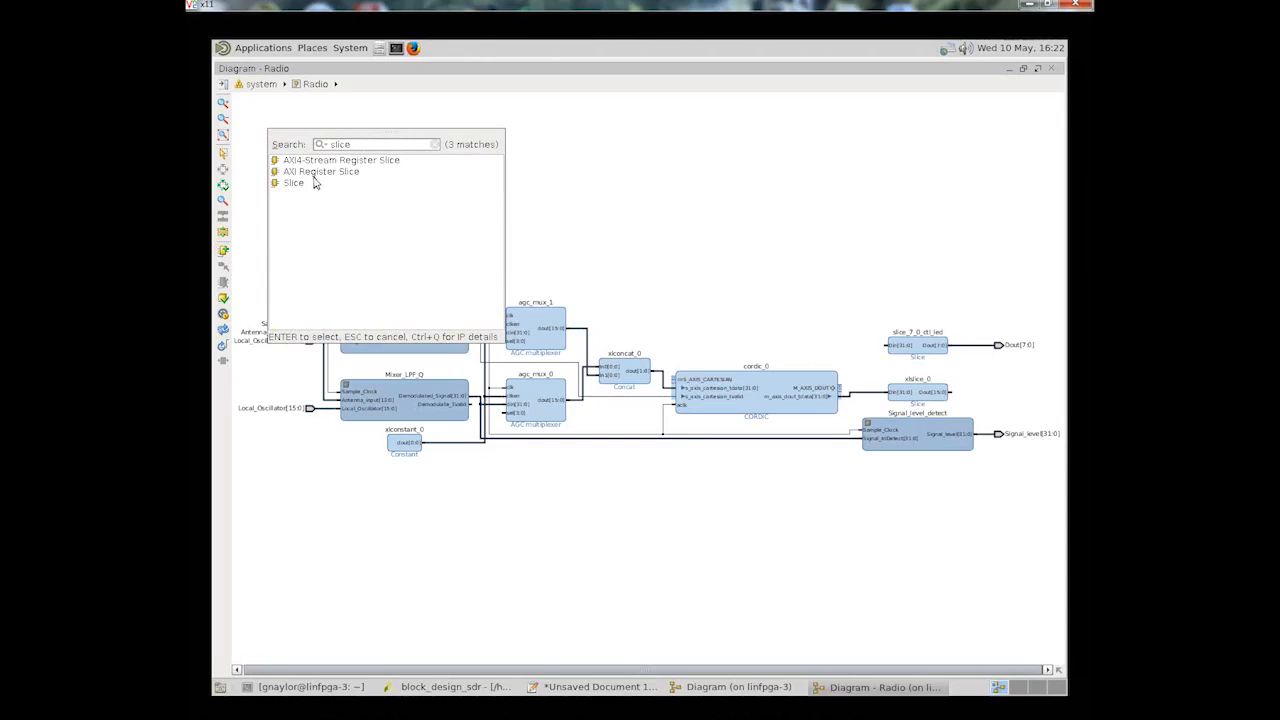
{"action": "left_click_drag", "start_coordinate": [293, 184], "coordinate": [843, 263]}
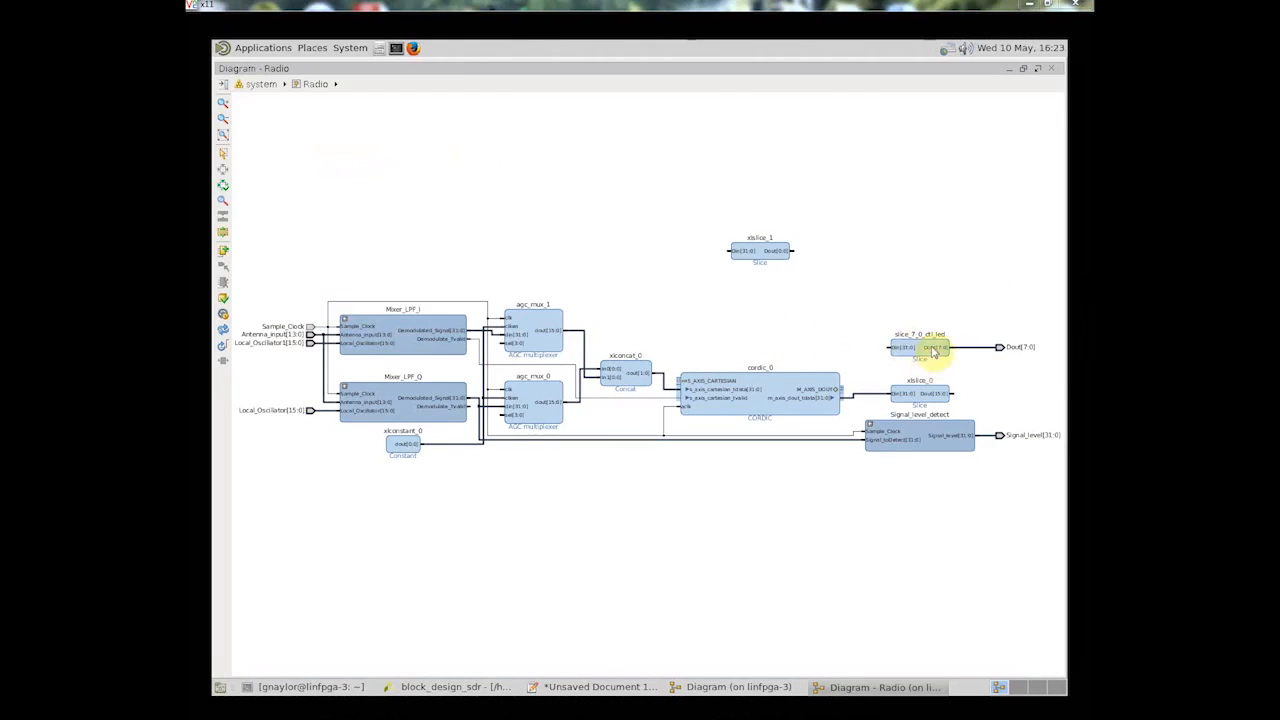
{"action": "double_click", "coordinate": [766, 256]}
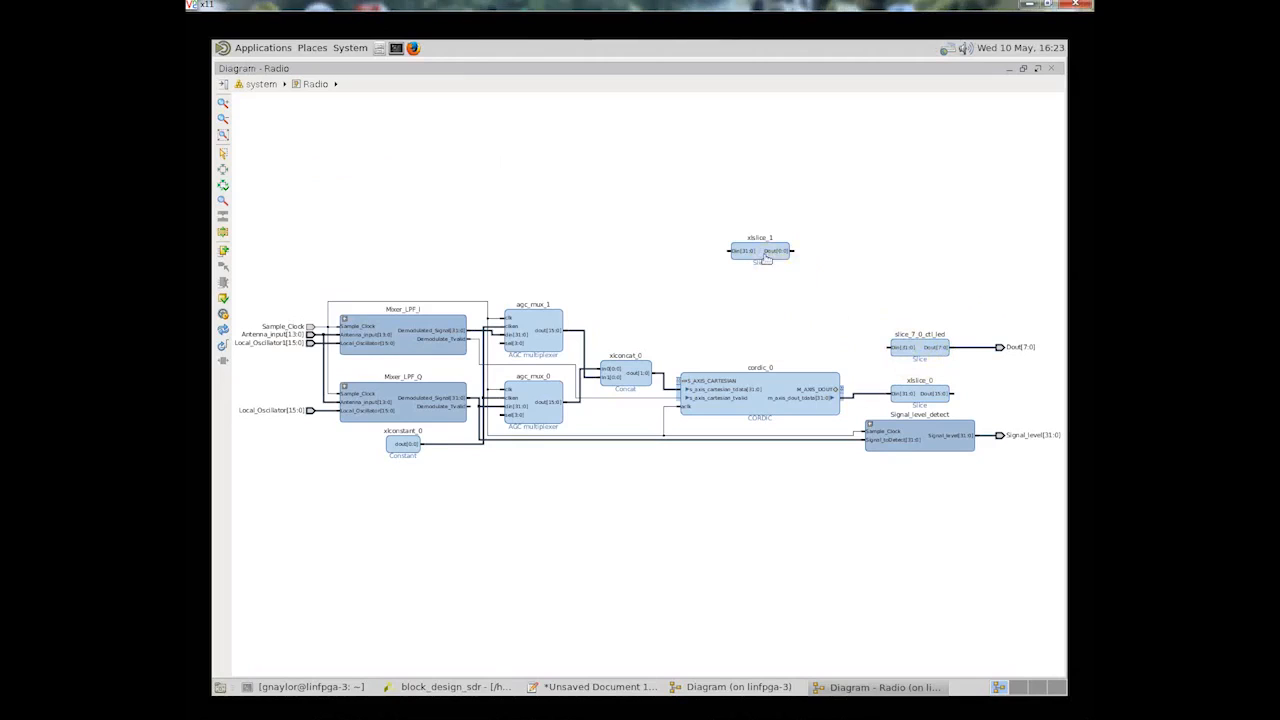
{"action": "key", "text": "Delete"}
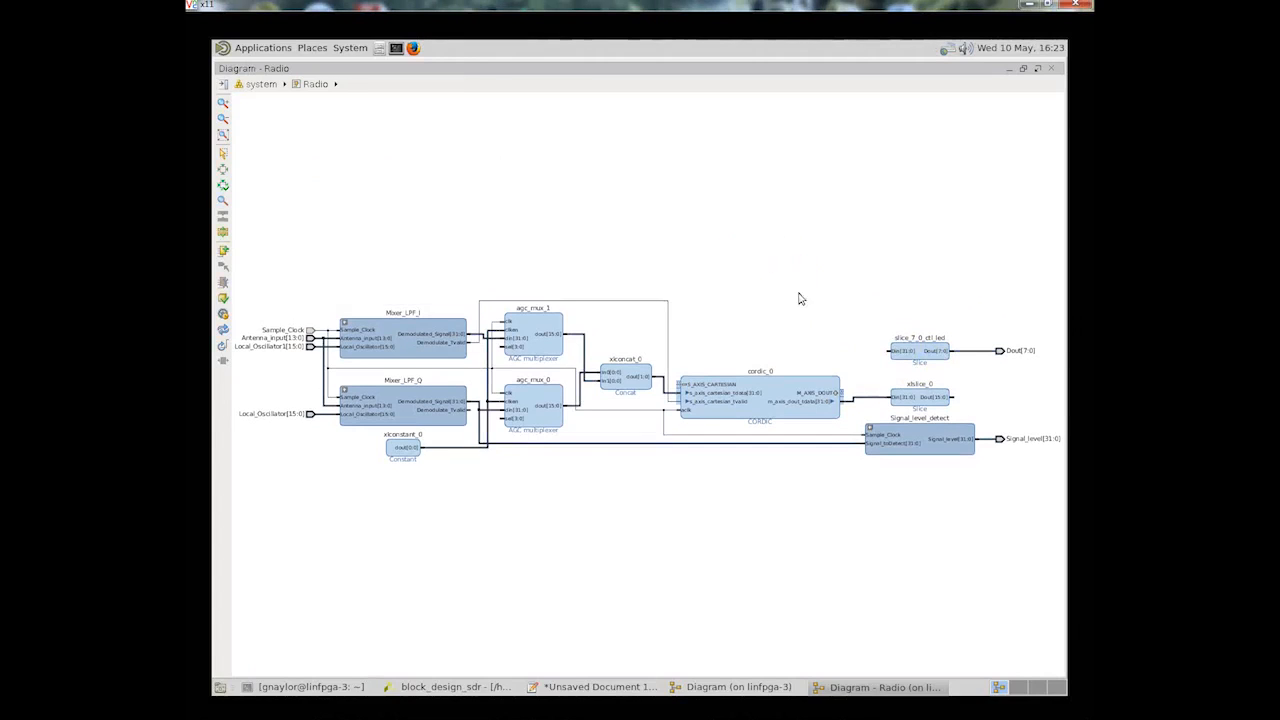
Step: Set slice_7_0_ctl_led's Din From to 20 and Din Down To to 13, and connect its Din to the Signal_level output
{"action": "double_click", "coordinate": [915, 352]}
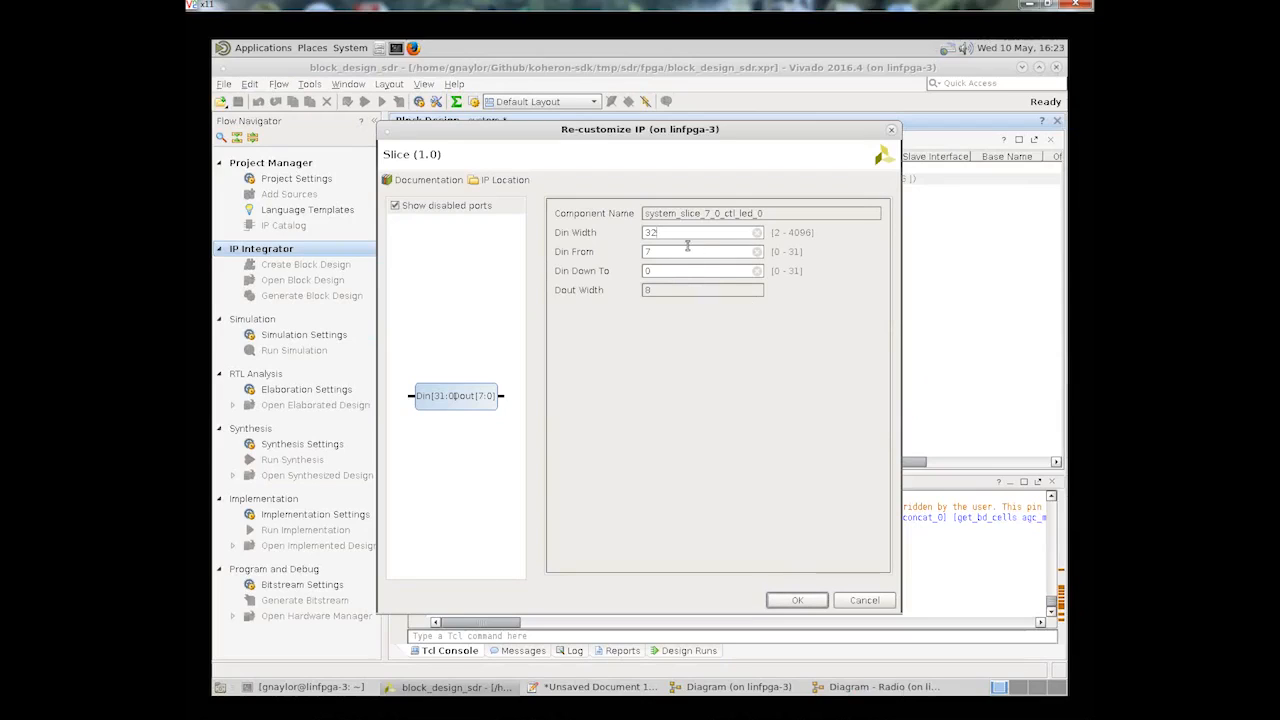
{"action": "left_click_drag", "start_coordinate": [668, 252], "coordinate": [629, 246]}
{"action": "type", "text": "20"}
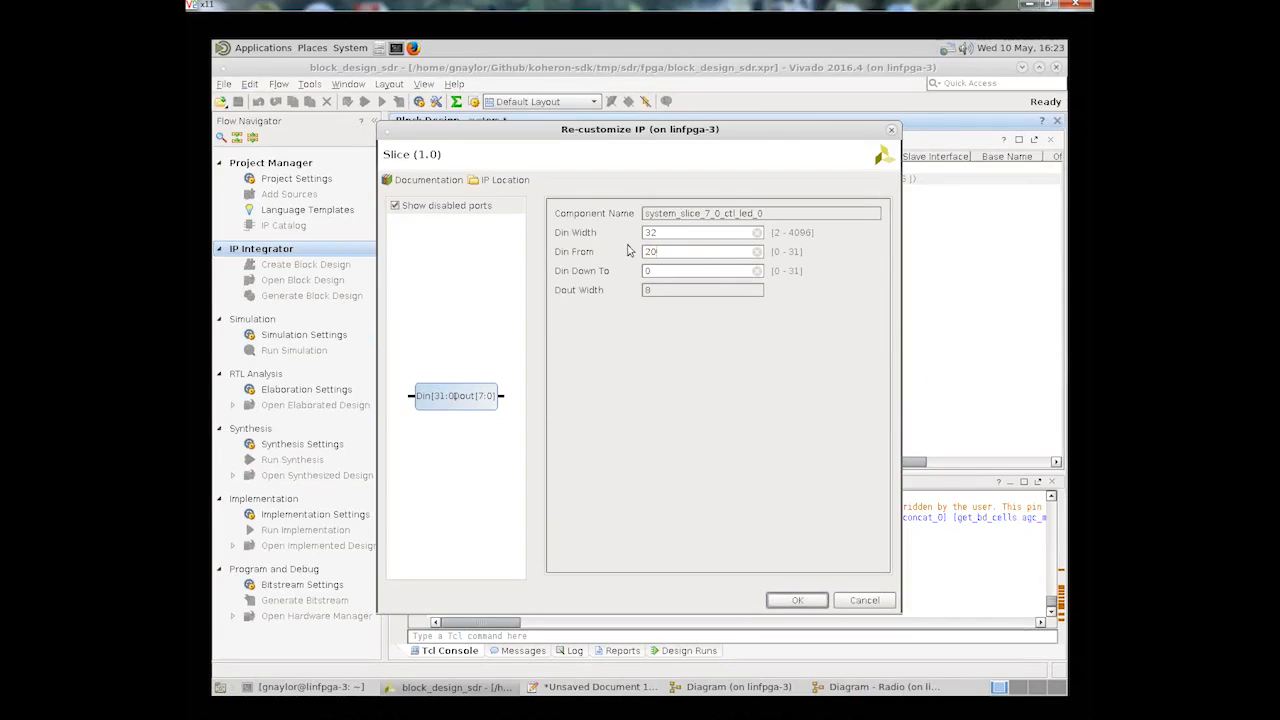
{"action": "left_click_drag", "start_coordinate": [652, 271], "coordinate": [638, 270]}
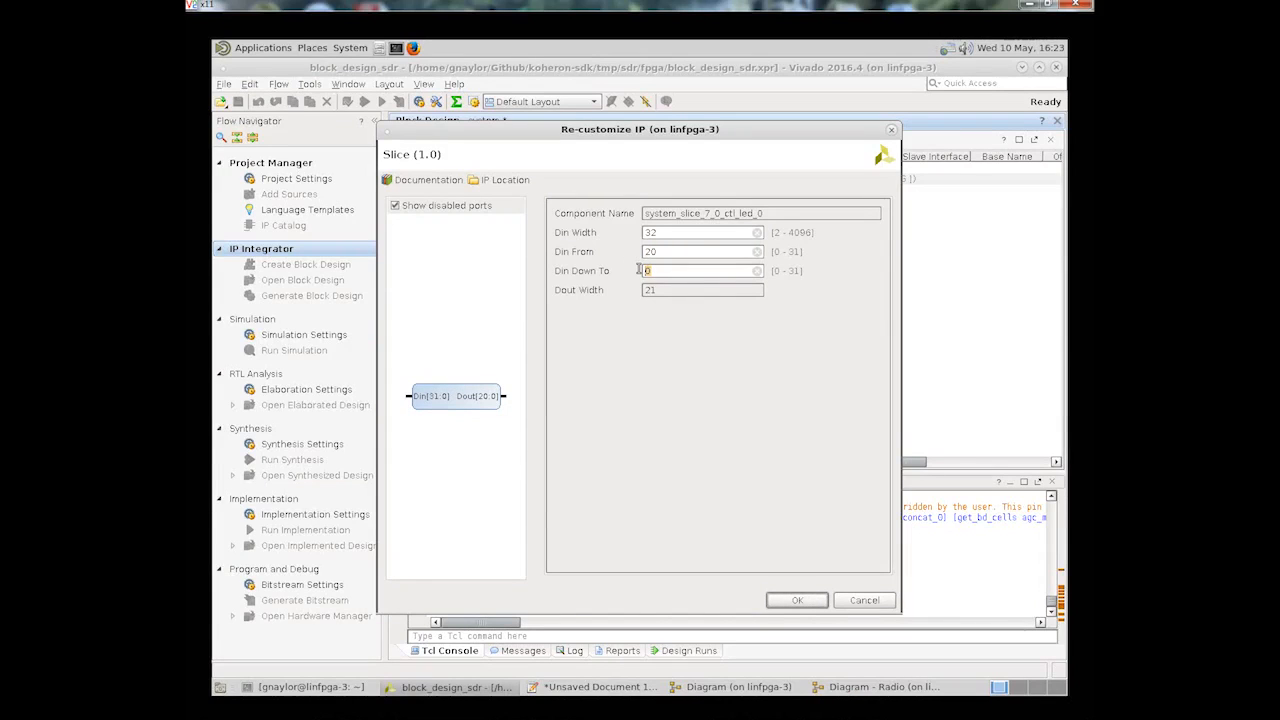
{"action": "type", "text": "13"}
{"action": "left_click", "coordinate": [800, 601]}
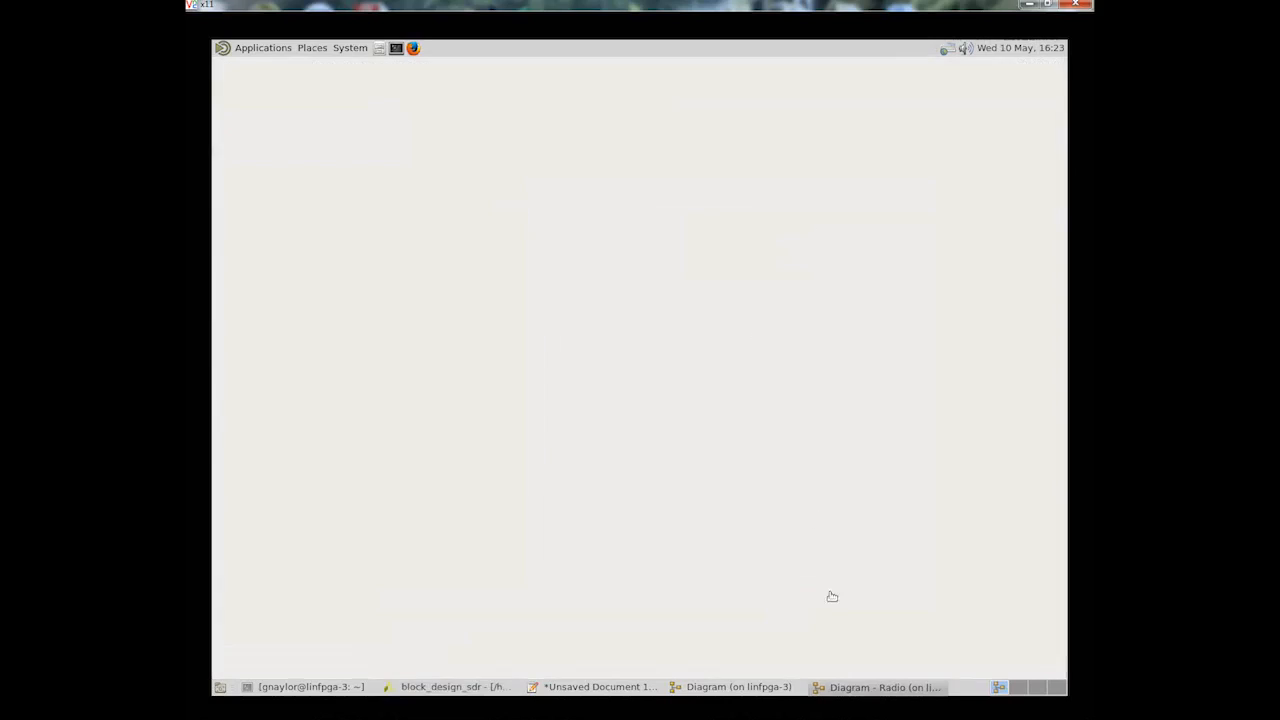
{"action": "left_click_drag", "start_coordinate": [888, 354], "coordinate": [1000, 440]}
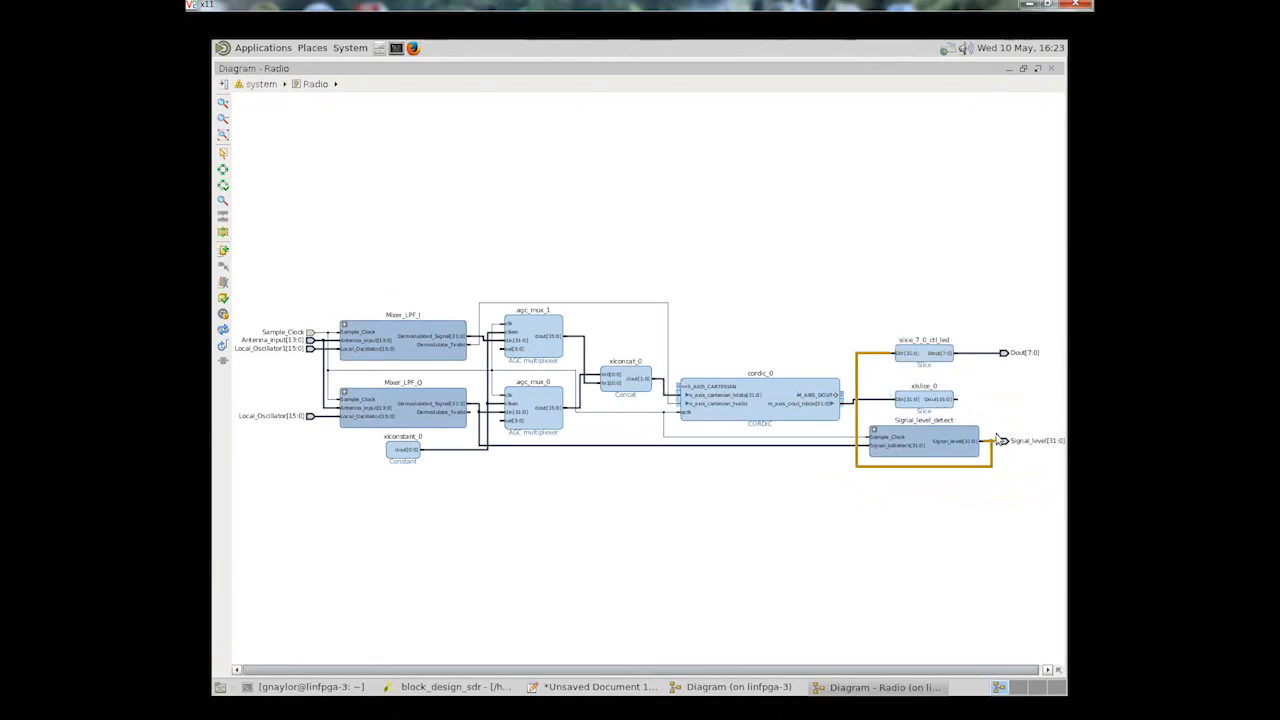
Step: Rename the Radio hierarchy's Dout output pin to LEDs
{"action": "left_click", "coordinate": [1005, 360]}
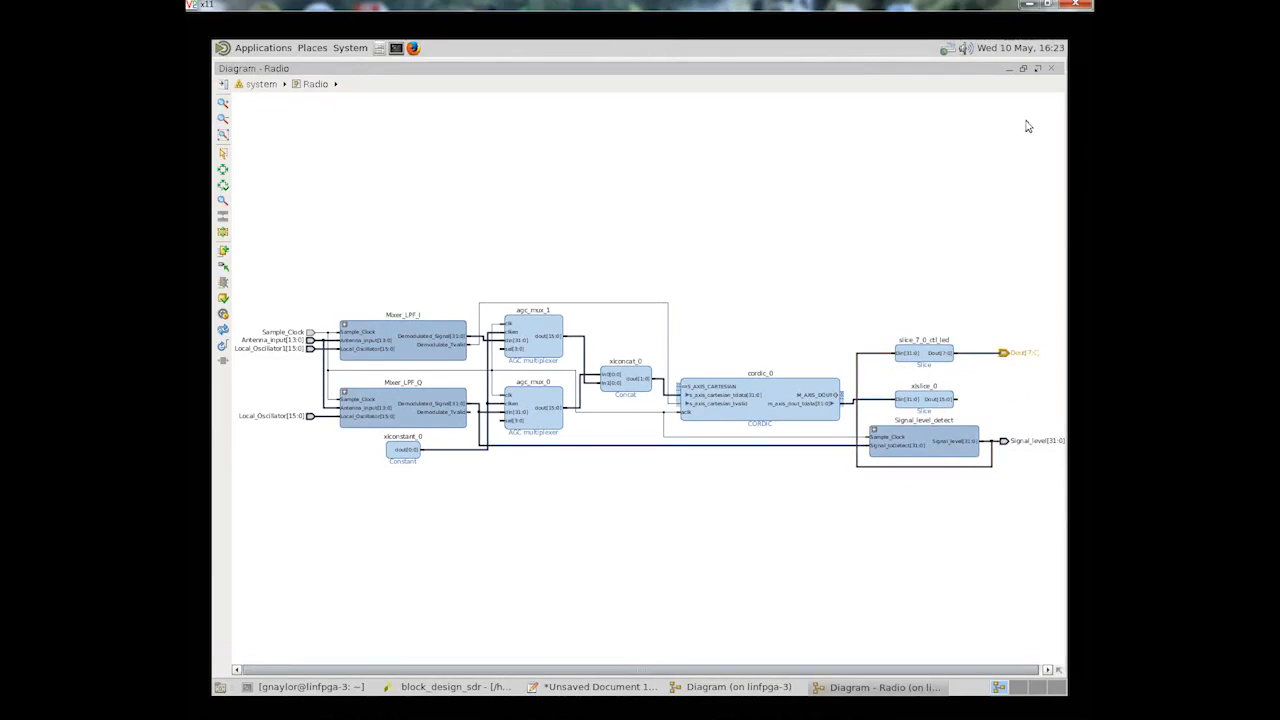
{"action": "left_click", "coordinate": [1039, 70]}
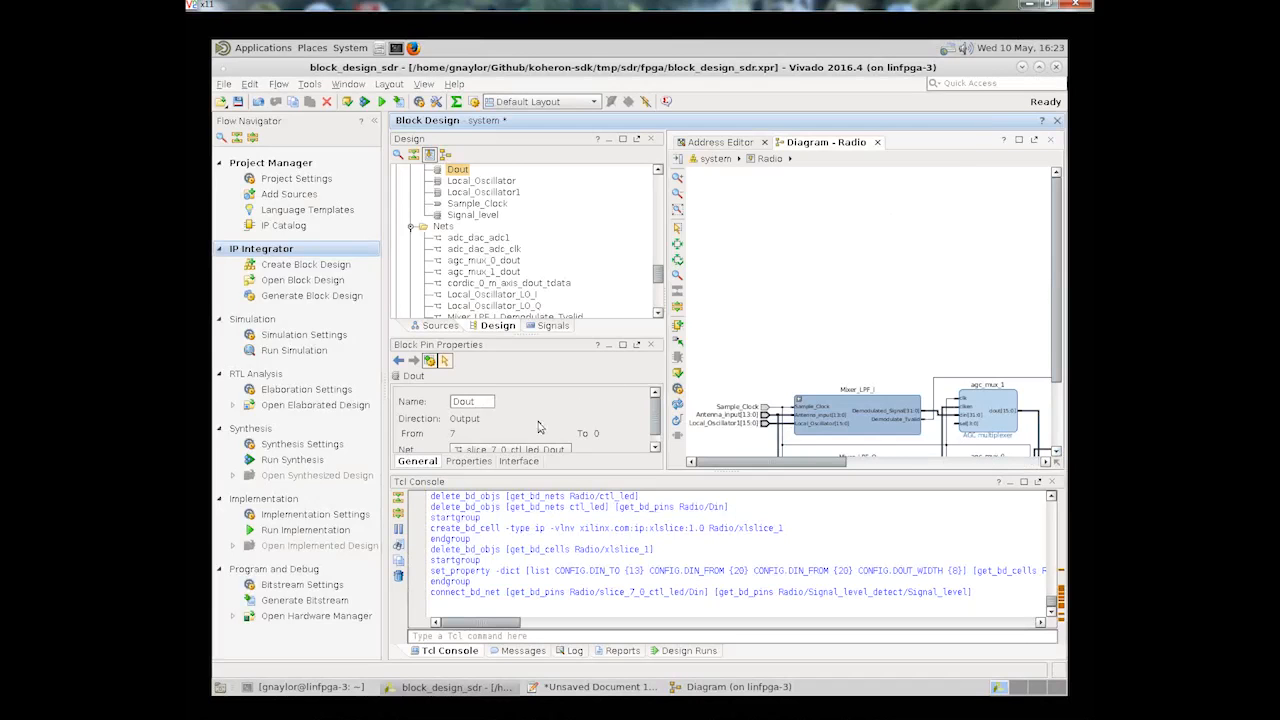
{"action": "double_click", "coordinate": [479, 401]}
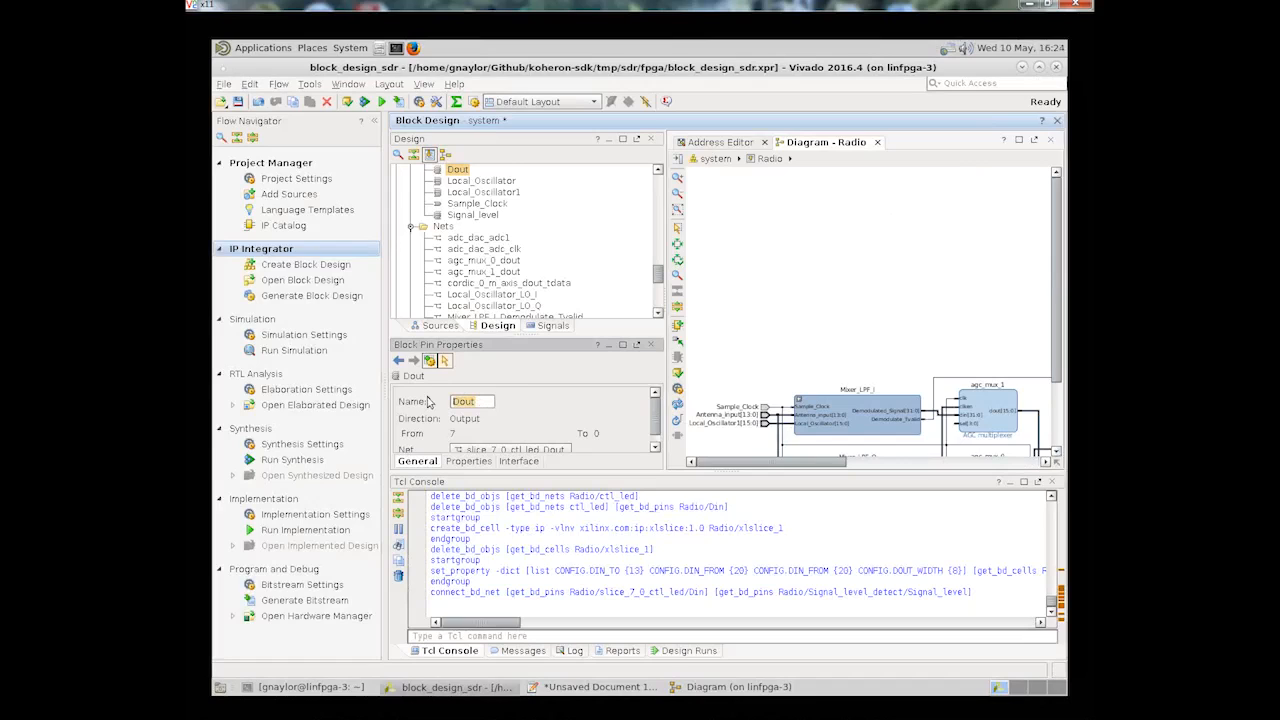
{"action": "type", "text": "LEDs"}
{"action": "key", "text": "Return"}
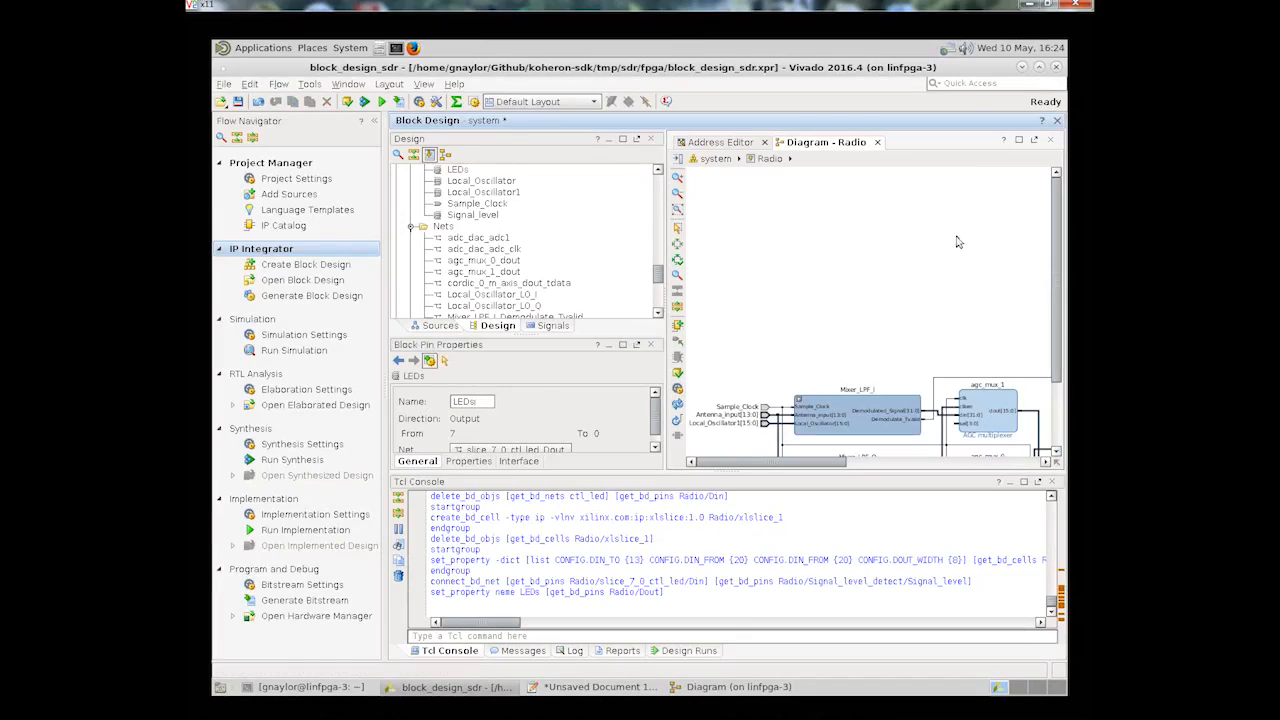
Step: Add an Adder/Subtracter block beside the Dout of xlslice_0 in the floating Radio diagram
{"action": "left_click", "coordinate": [1034, 141]}
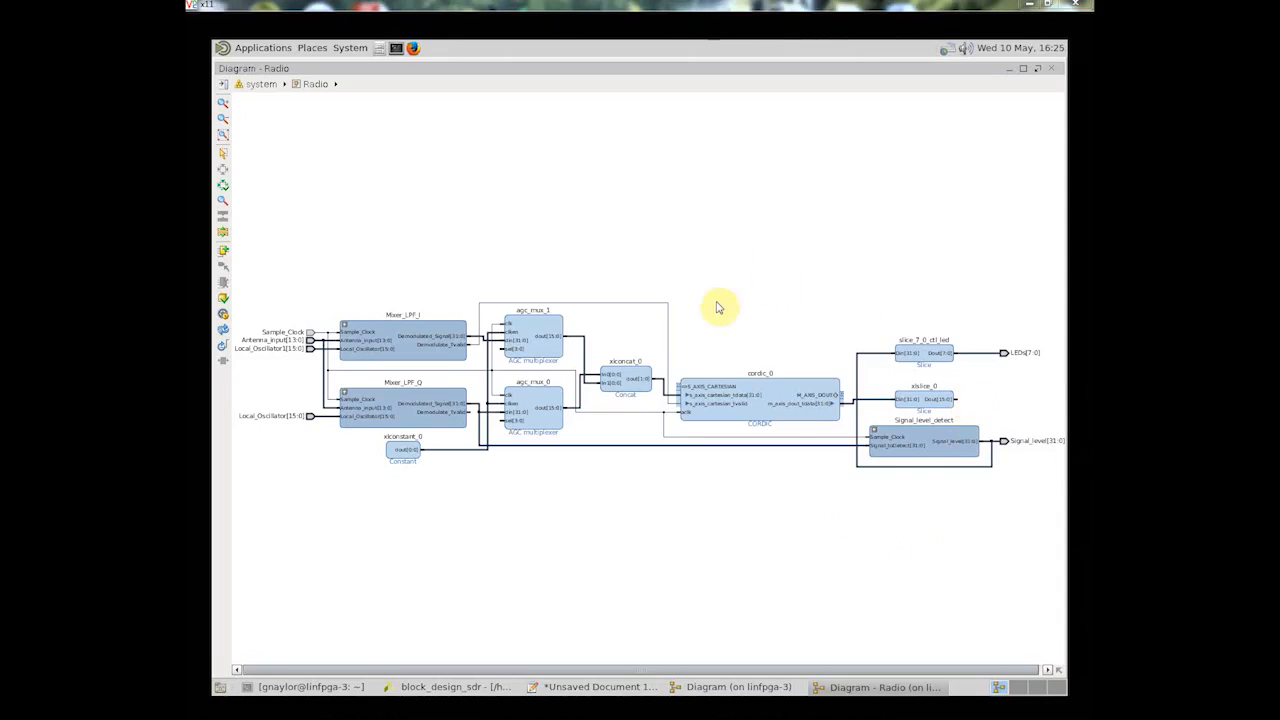
{"action": "left_click", "coordinate": [223, 251]}
{"action": "type", "text": "adder"}
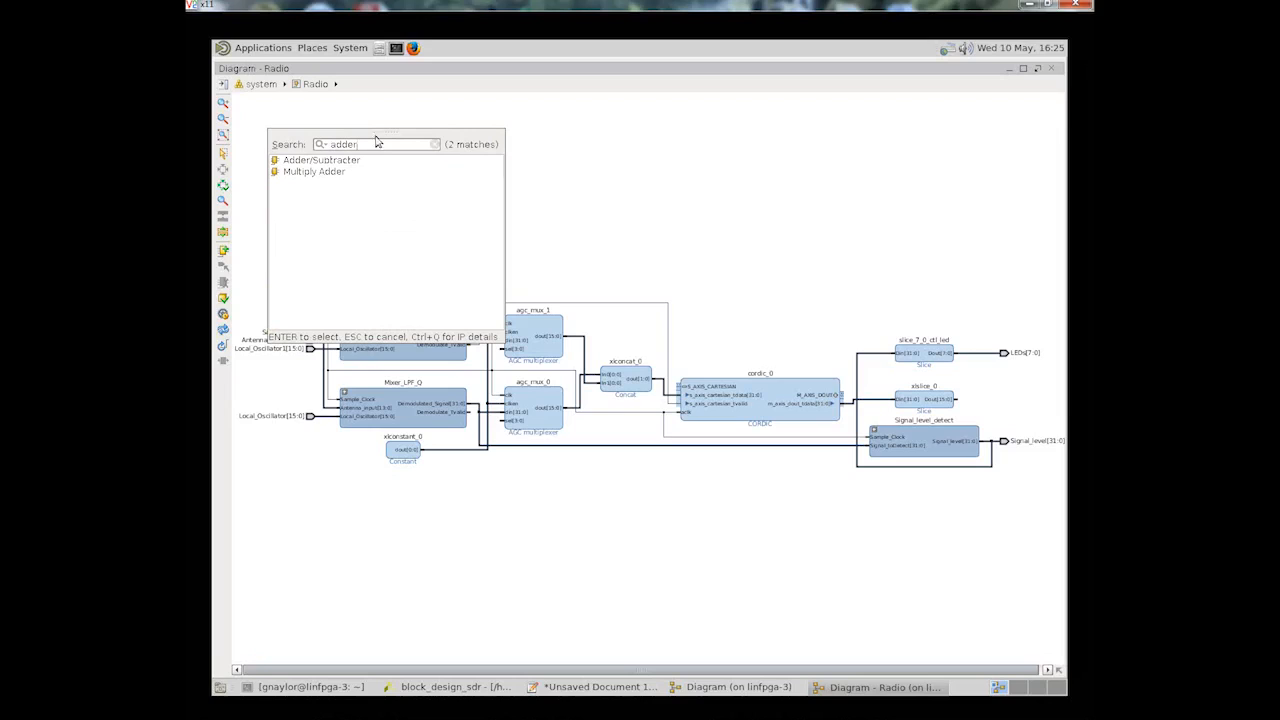
{"action": "left_click_drag", "start_coordinate": [339, 162], "coordinate": [1024, 406]}
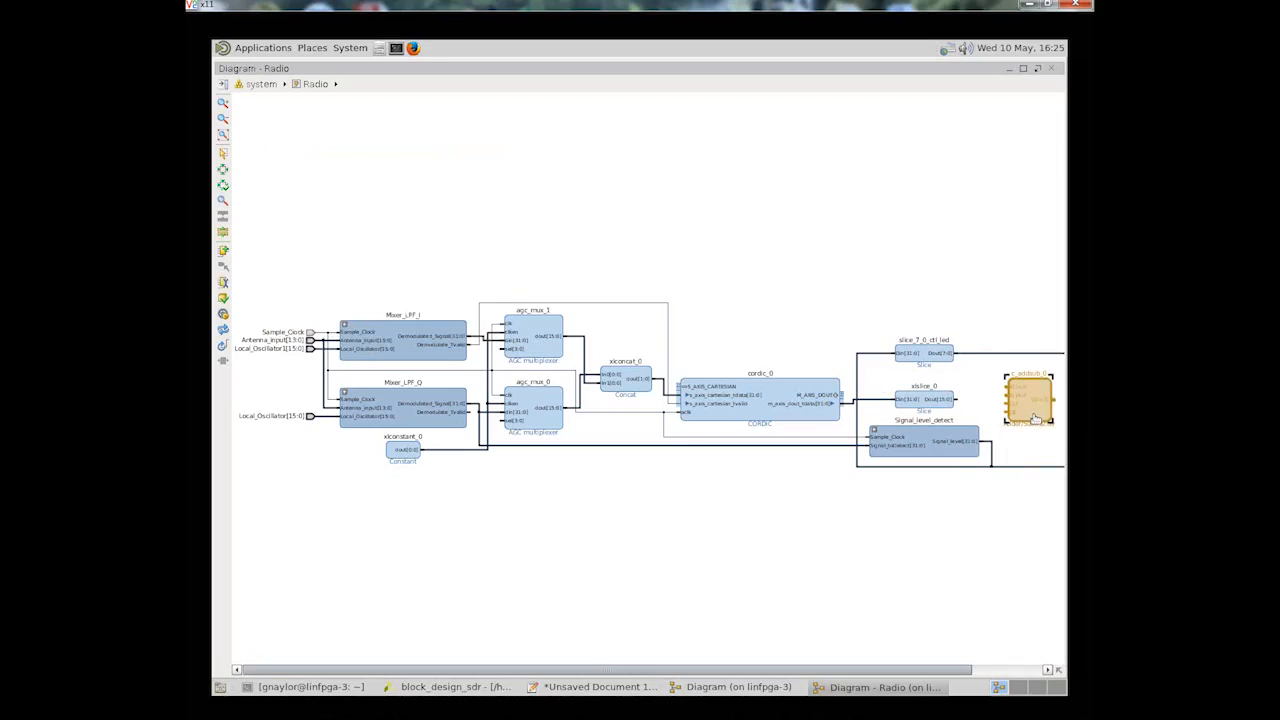
Step: Set the Adder/Subtracter's Add Mode to Subtract and disable its clock enable
{"action": "double_click", "coordinate": [1033, 402]}
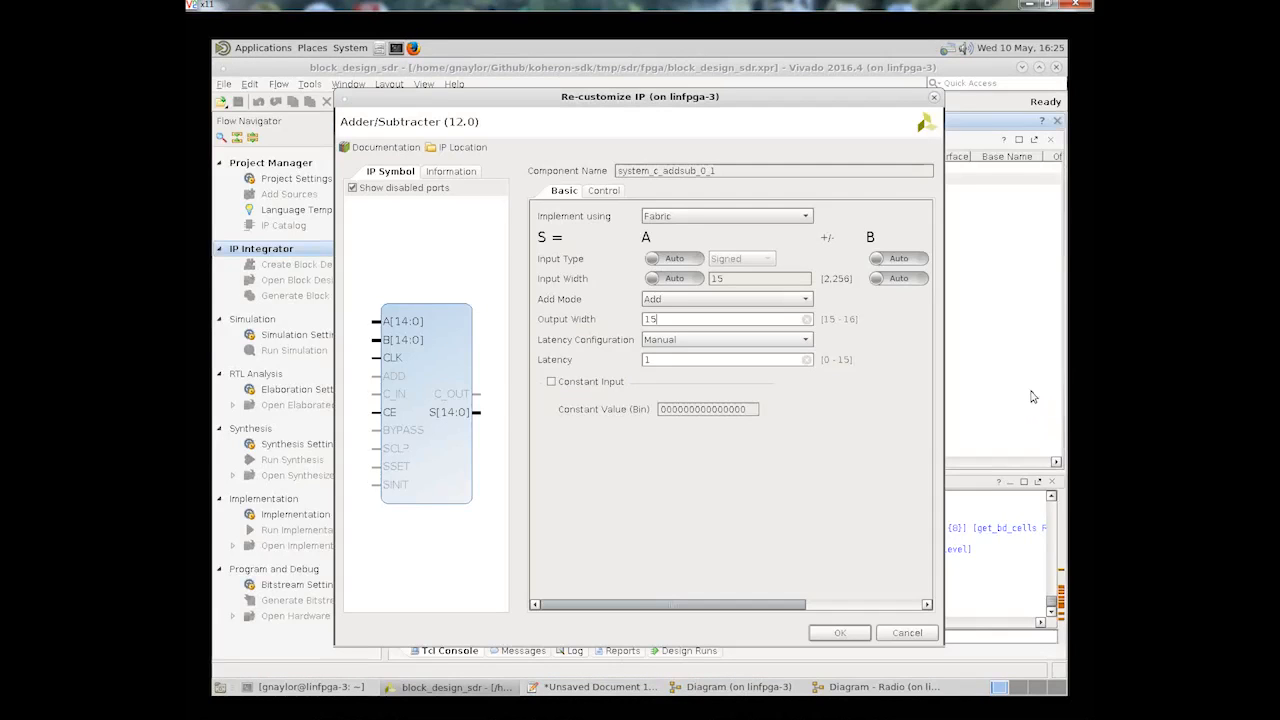
{"action": "left_click", "coordinate": [800, 301]}
{"action": "left_click", "coordinate": [731, 328]}
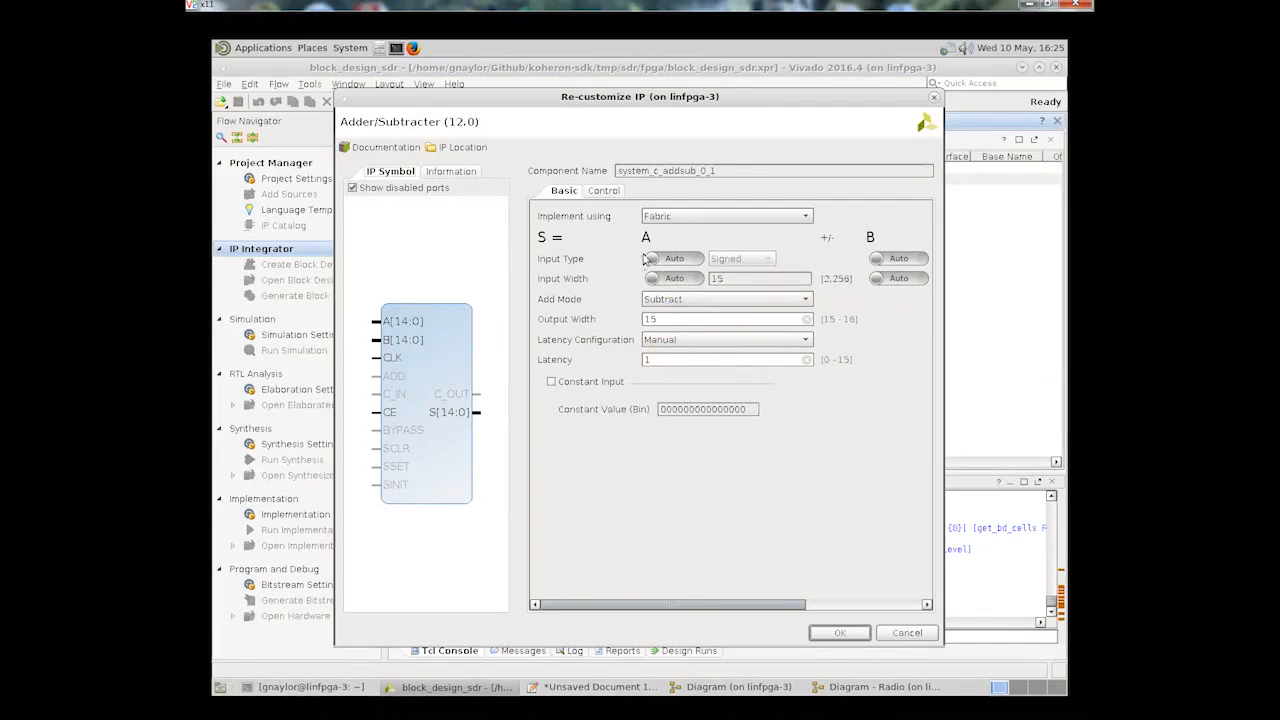
{"action": "left_click", "coordinate": [600, 191]}
{"action": "left_click", "coordinate": [548, 218]}
{"action": "left_click", "coordinate": [558, 192]}
Step: Switch the input type and width of A and B to manual, keep both signed, and set both widths to 16
{"action": "left_click", "coordinate": [697, 259]}
{"action": "left_click", "coordinate": [699, 279]}
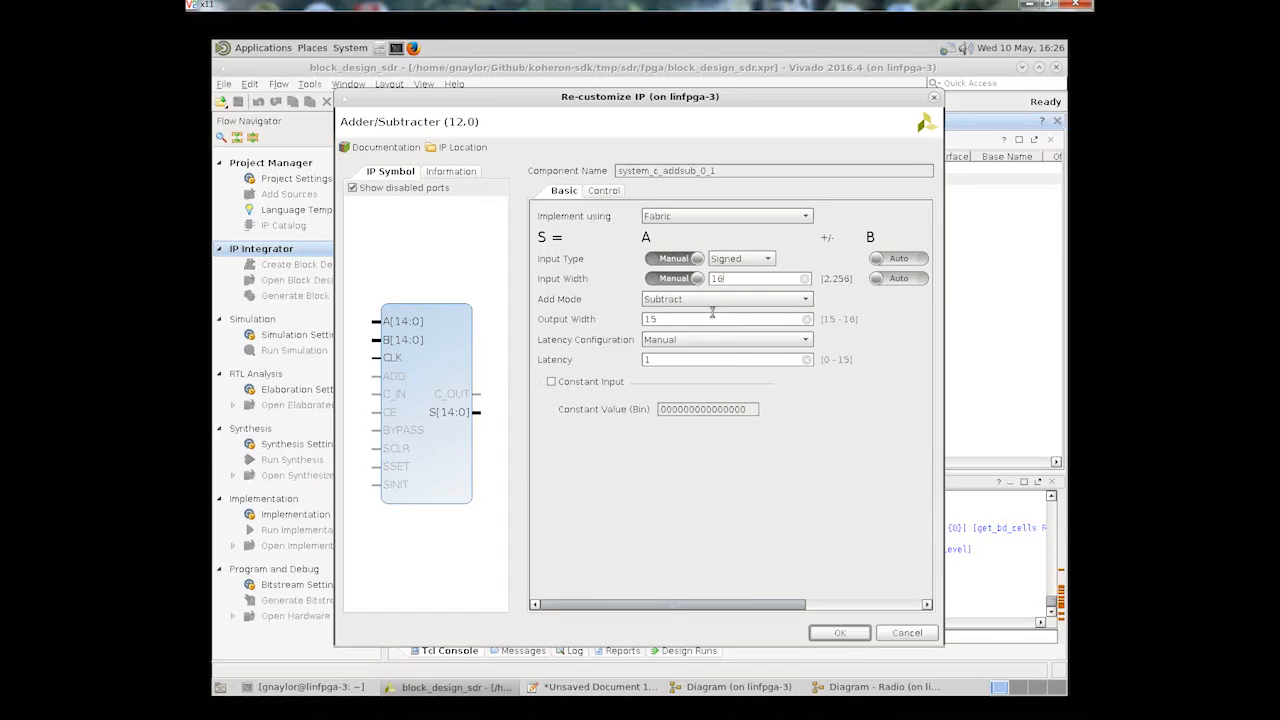
{"action": "key", "text": "Tab"}
{"action": "left_click", "coordinate": [924, 259]}
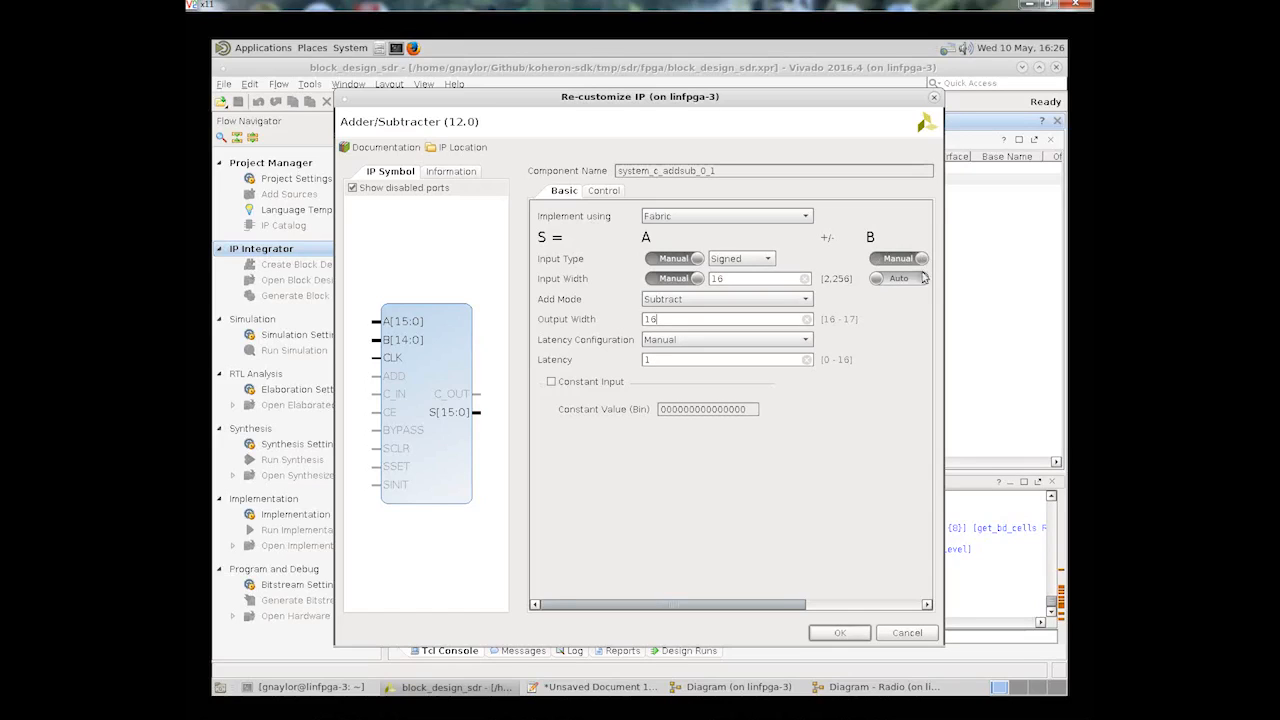
{"action": "left_click_drag", "start_coordinate": [714, 607], "coordinate": [803, 607]}
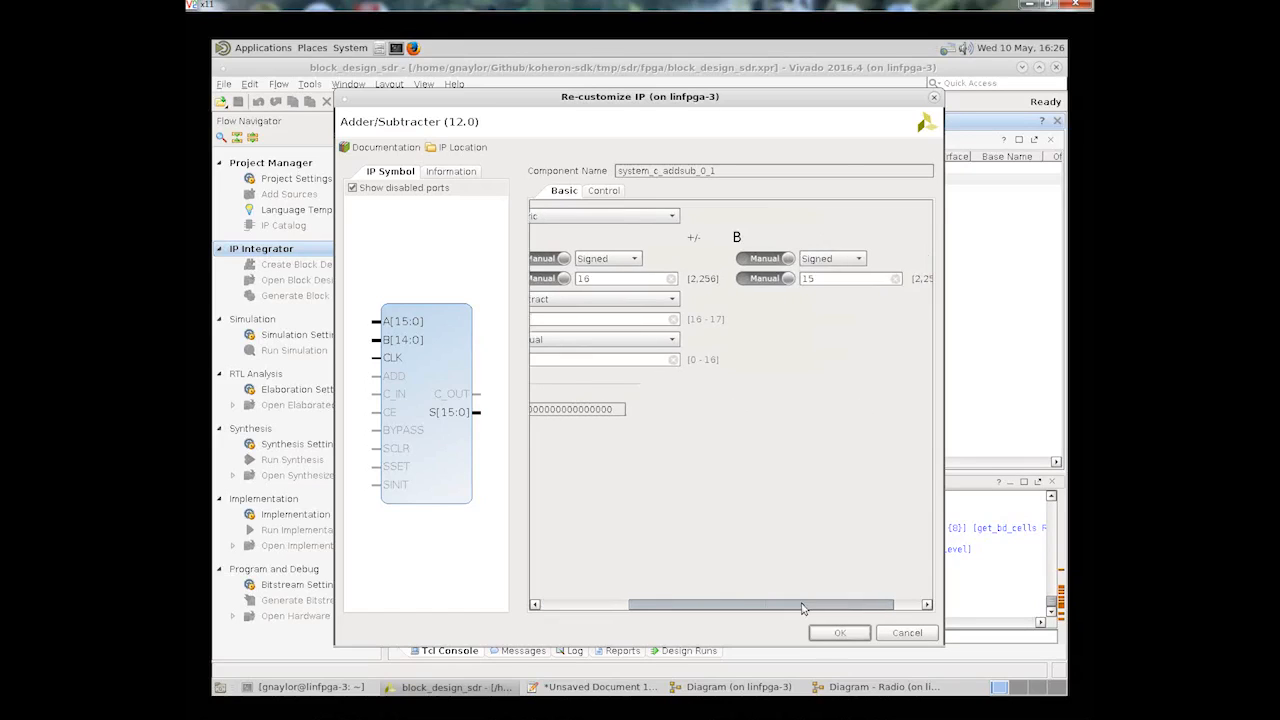
{"action": "left_click", "coordinate": [812, 276]}
{"action": "key", "text": "BackSpace"}
{"action": "type", "text": "6"}
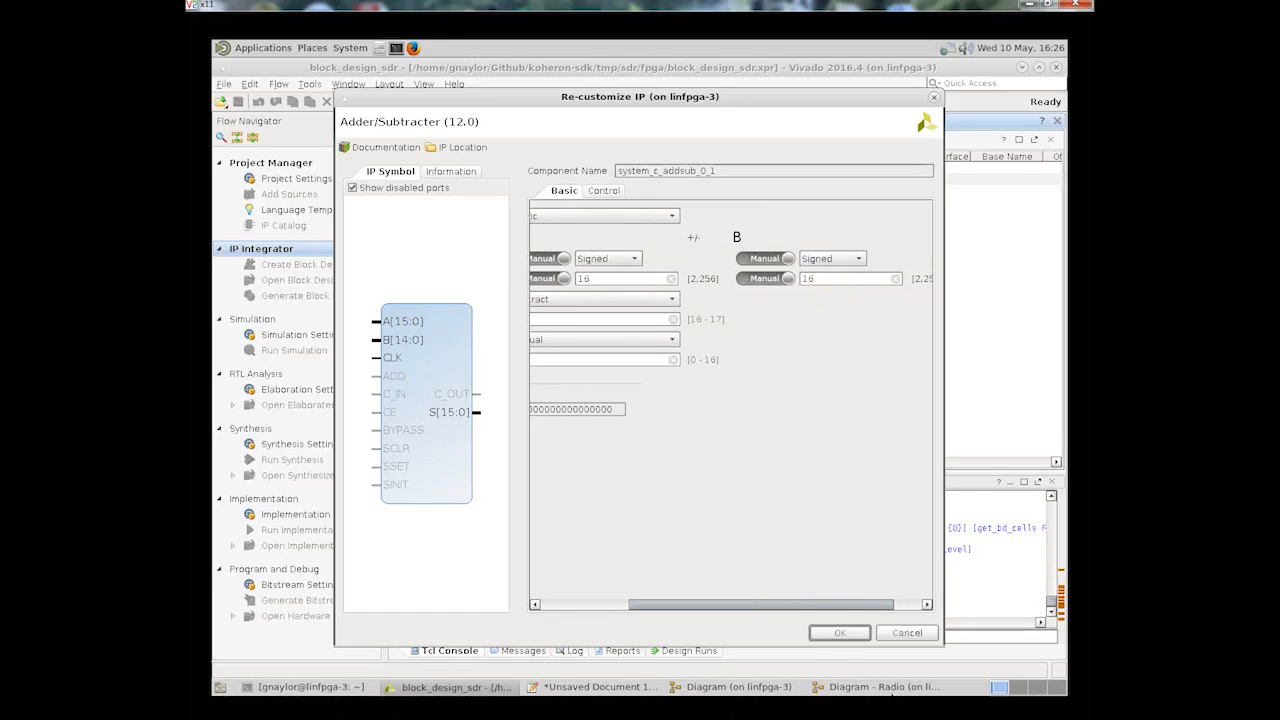
{"action": "left_click", "coordinate": [842, 632]}
{"action": "left_click_drag", "start_coordinate": [820, 670], "coordinate": [1029, 662]}
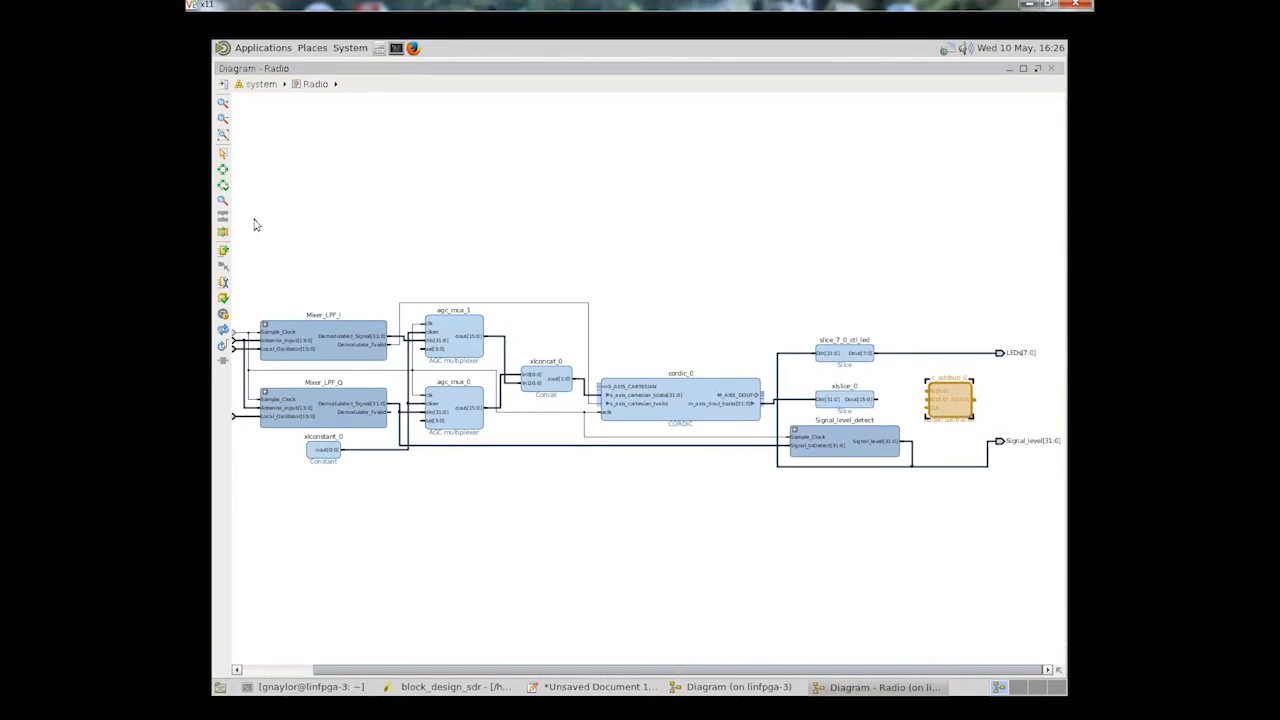
Step: Add an Accumulator block beside c_addsub_0 in the Radio diagram
{"action": "left_click", "coordinate": [223, 251]}
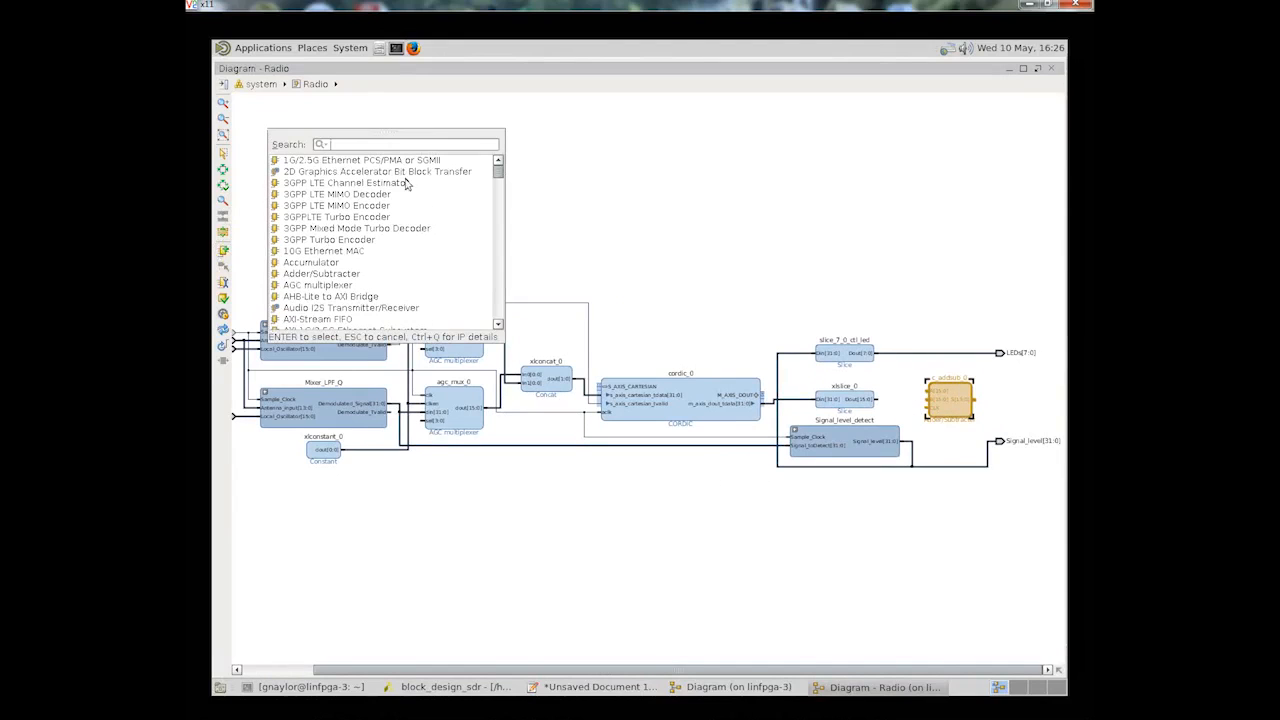
{"action": "type", "text": "accum"}
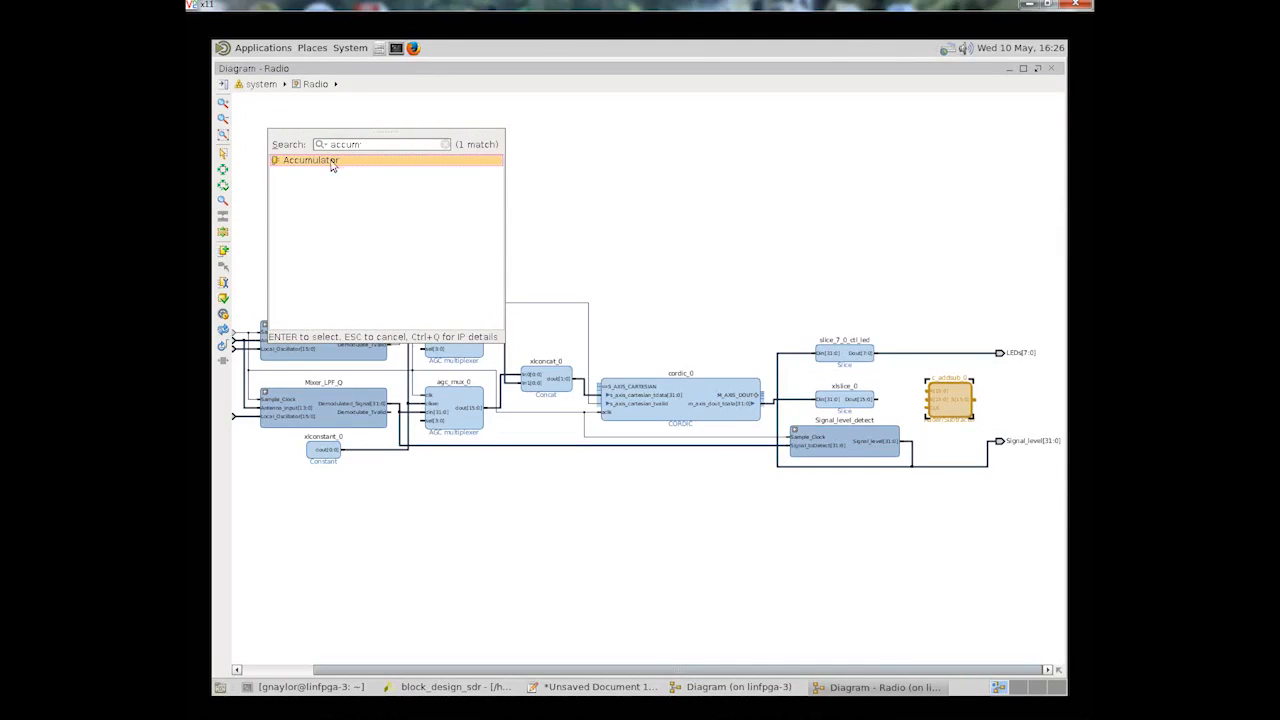
{"action": "left_click_drag", "start_coordinate": [334, 161], "coordinate": [1030, 397]}
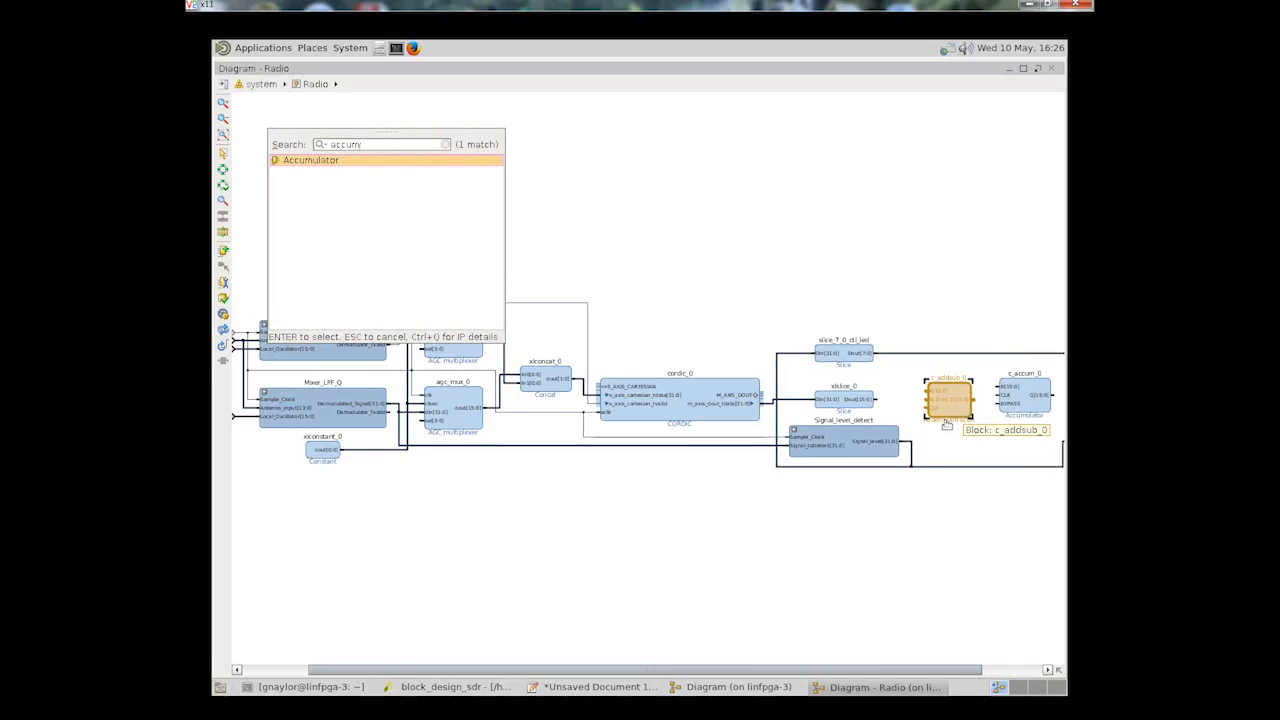
Step: Set the Accumulator's output width to 32 and switch its input type and width to manual, keeping signed and 16
{"action": "double_click", "coordinate": [1041, 405]}
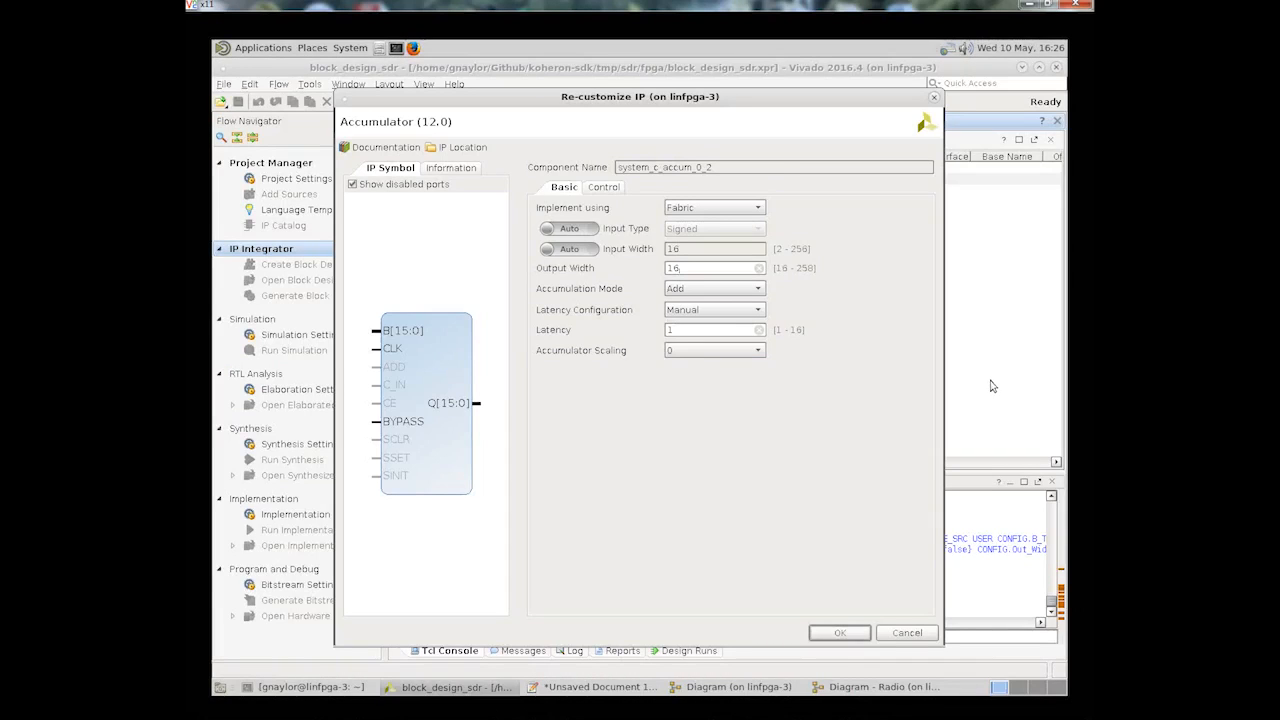
{"action": "left_click_drag", "start_coordinate": [687, 268], "coordinate": [656, 267]}
{"action": "left_click", "coordinate": [588, 229]}
{"action": "left_click", "coordinate": [590, 249]}
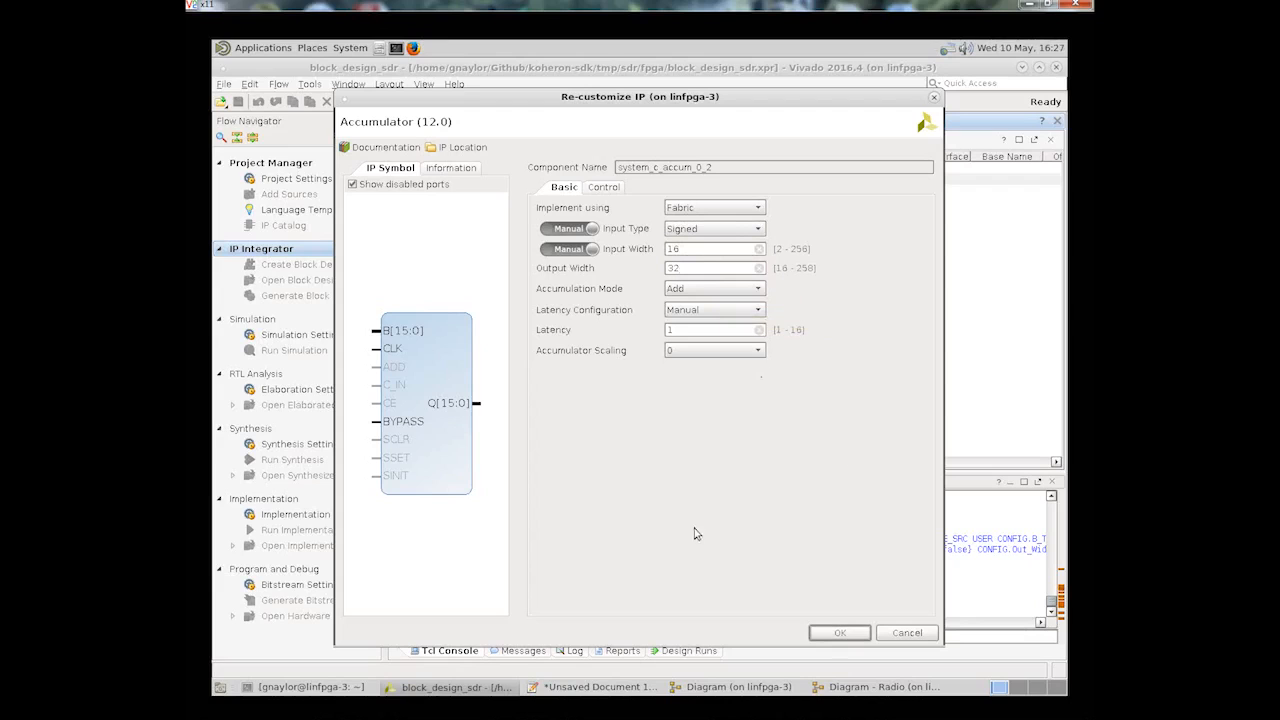
{"action": "left_click", "coordinate": [855, 636]}
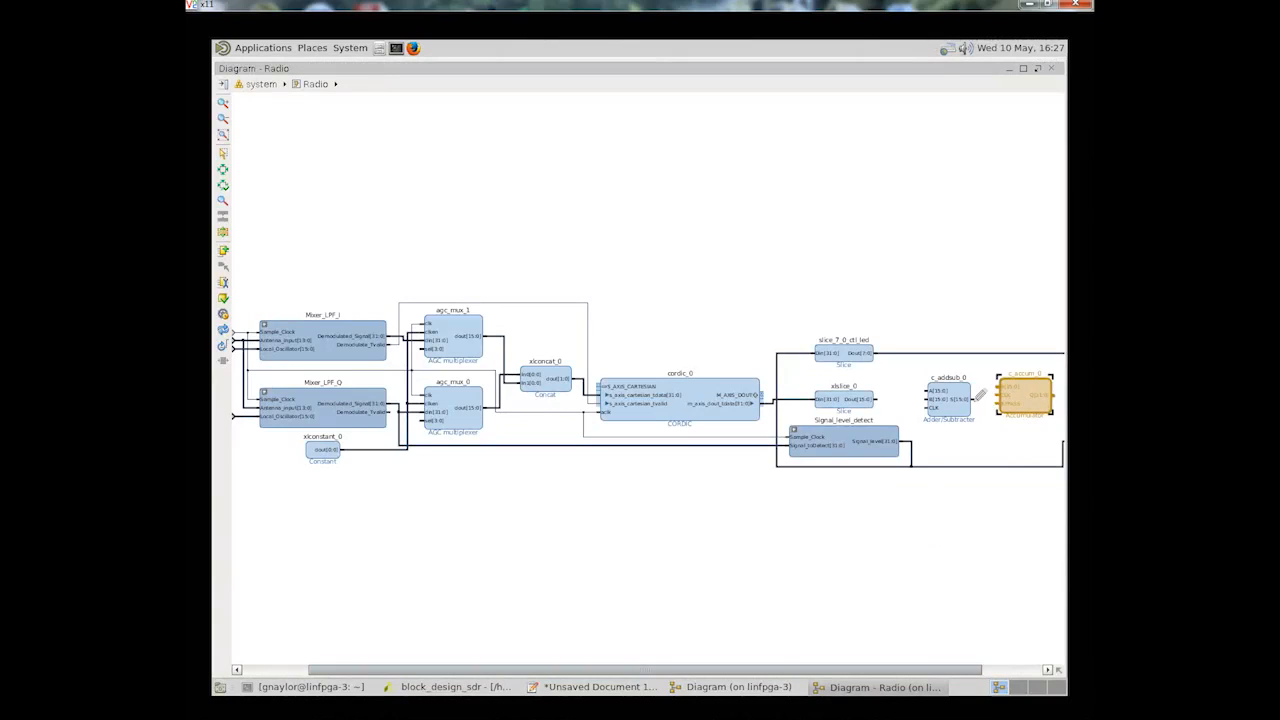
Step: Wire the S output of c_addsub_0 to the B input of c_accum_0 and disable the accumulator's Bypass option
{"action": "left_click_drag", "start_coordinate": [981, 397], "coordinate": [1002, 386]}
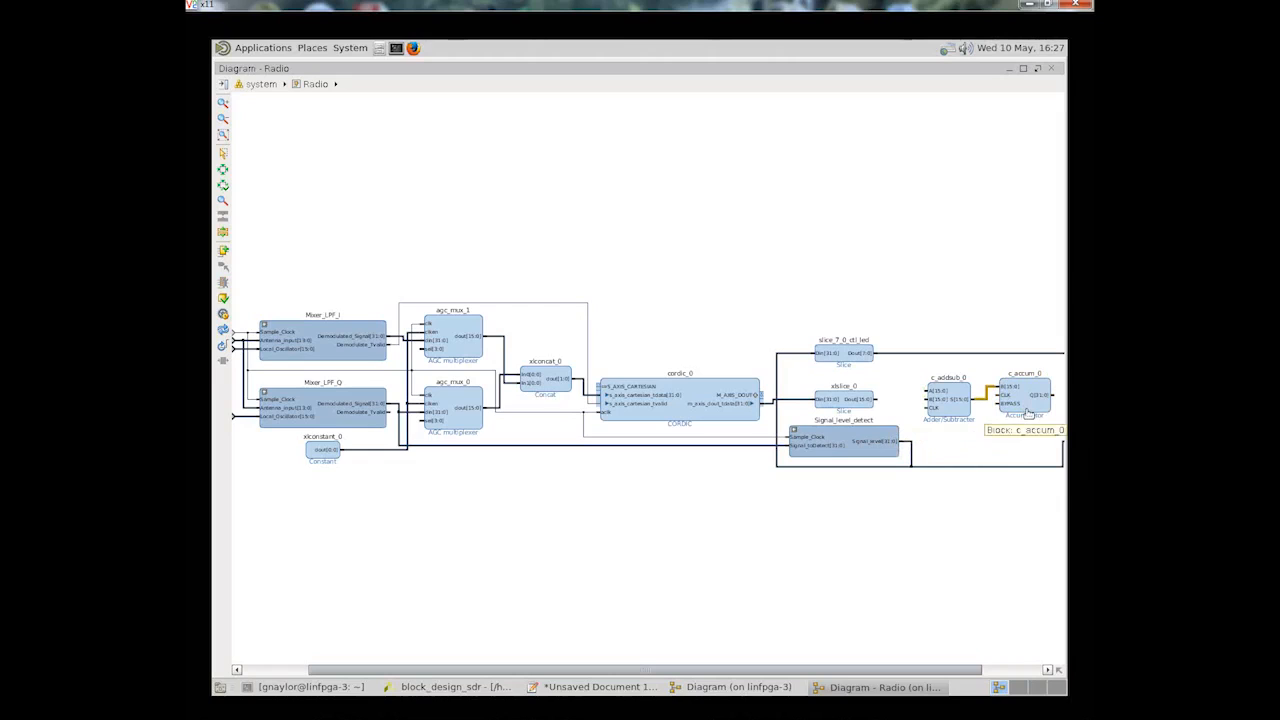
{"action": "double_click", "coordinate": [1026, 400]}
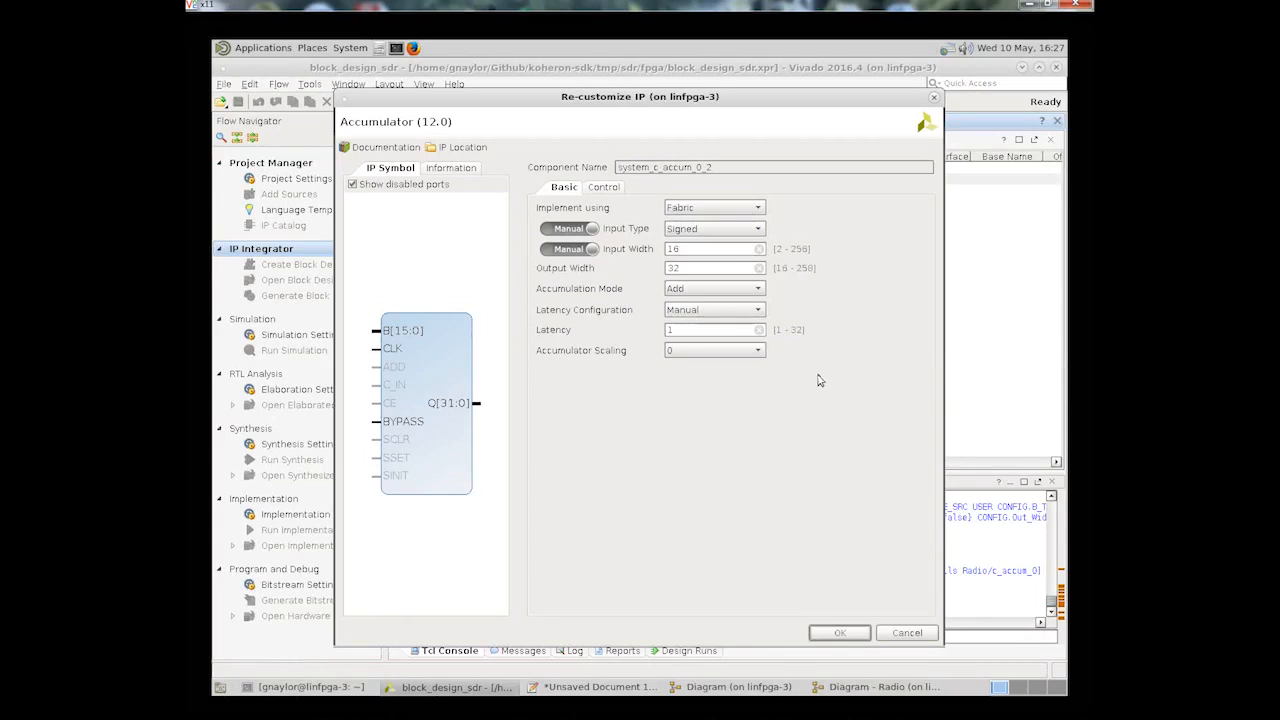
{"action": "left_click", "coordinate": [606, 188]}
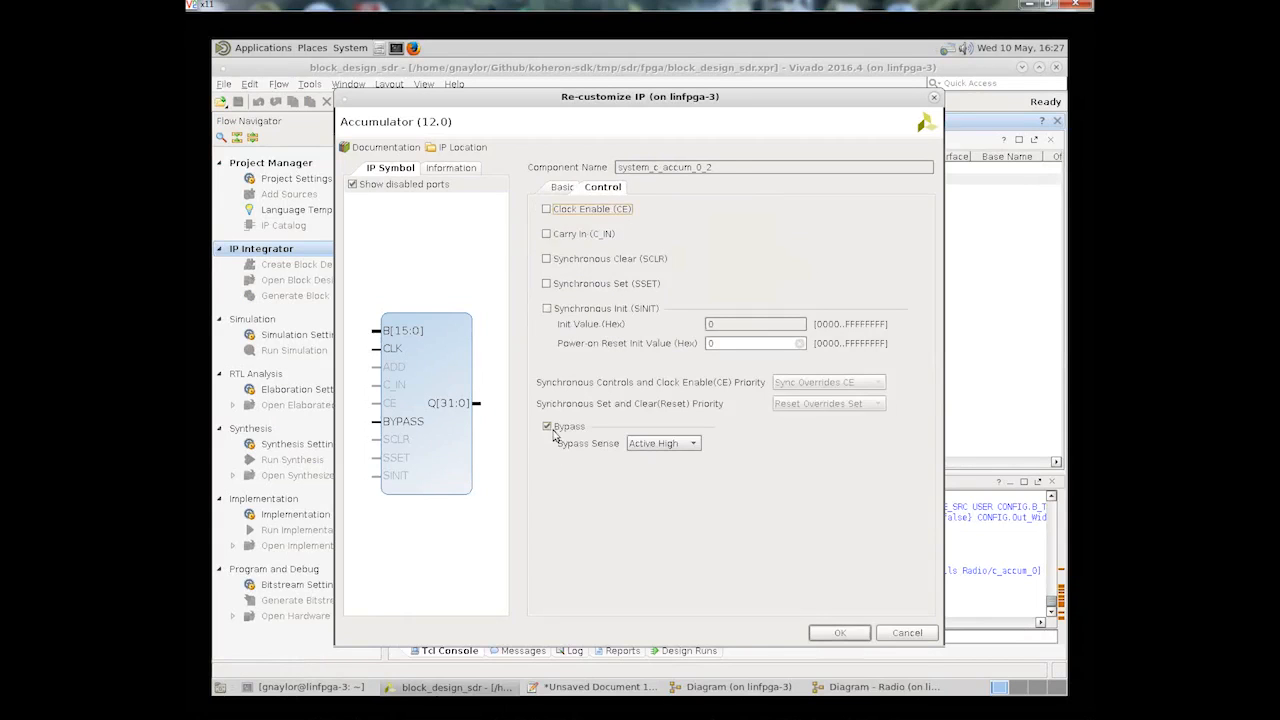
{"action": "left_click", "coordinate": [858, 632]}
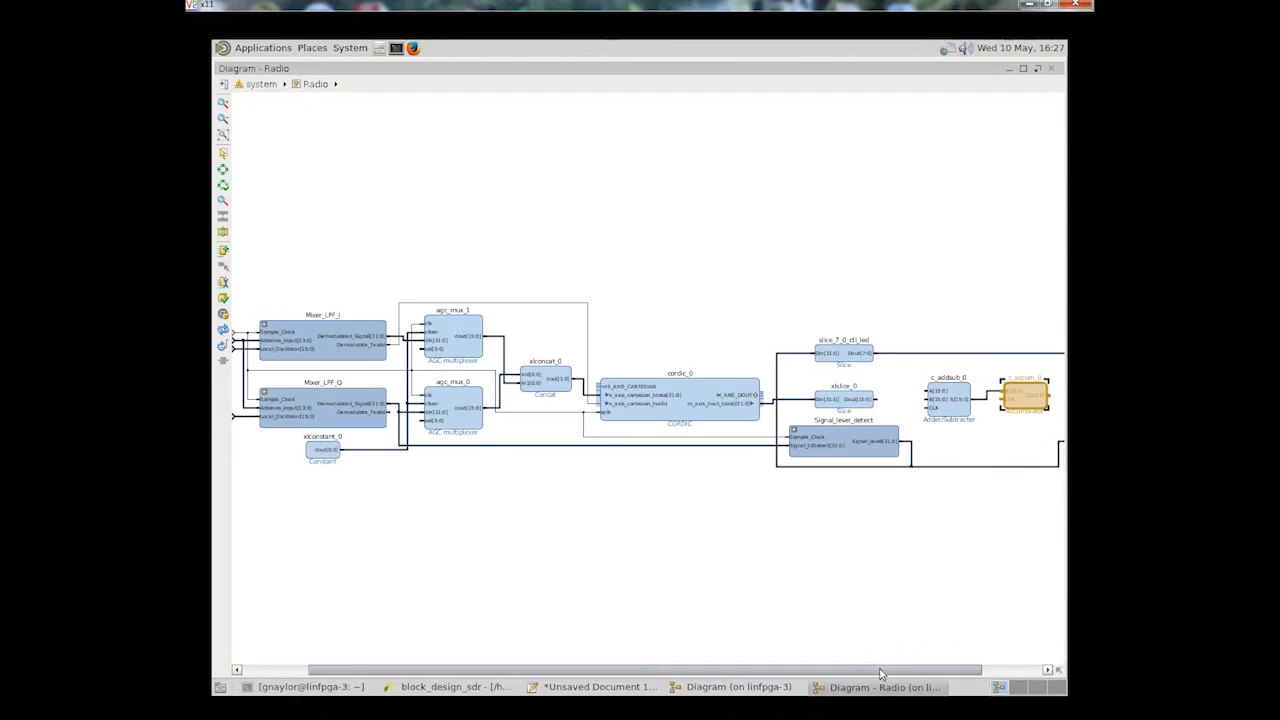
Step: Add a Slice block beside the Q output of c_accum_0 in the Radio diagram
{"action": "left_click_drag", "start_coordinate": [872, 670], "coordinate": [1018, 670]}
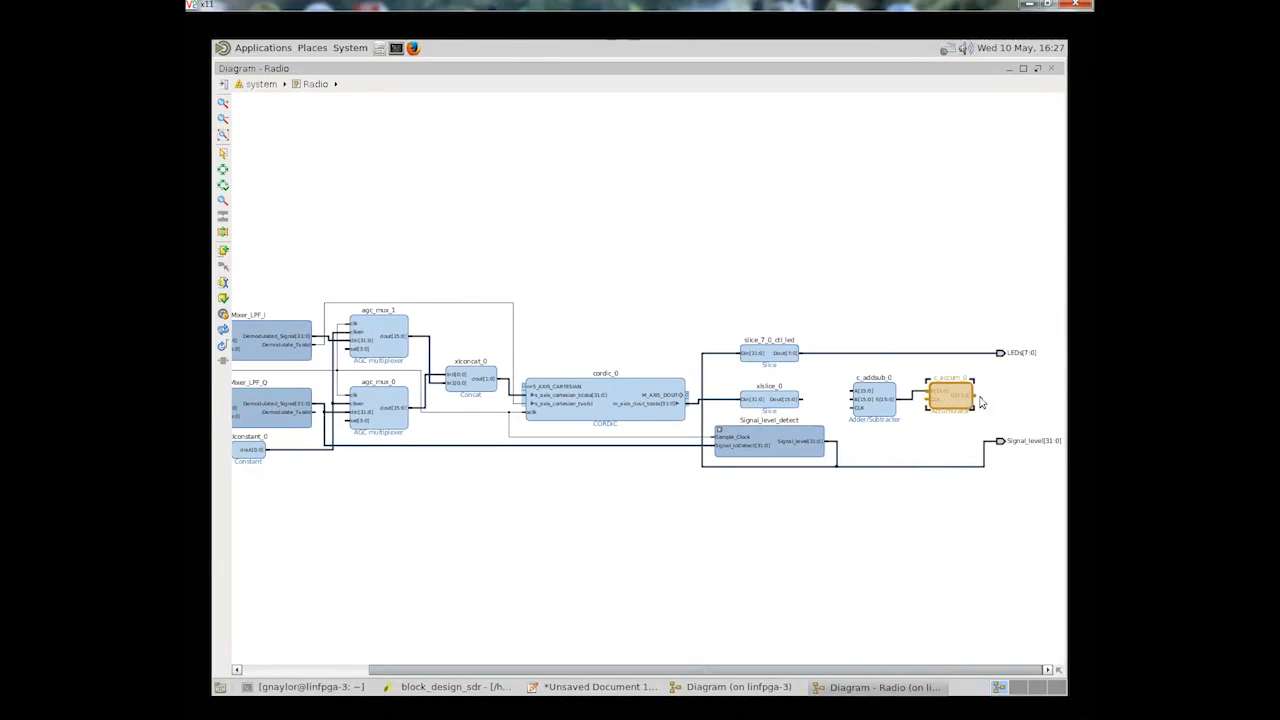
{"action": "left_click", "coordinate": [223, 249]}
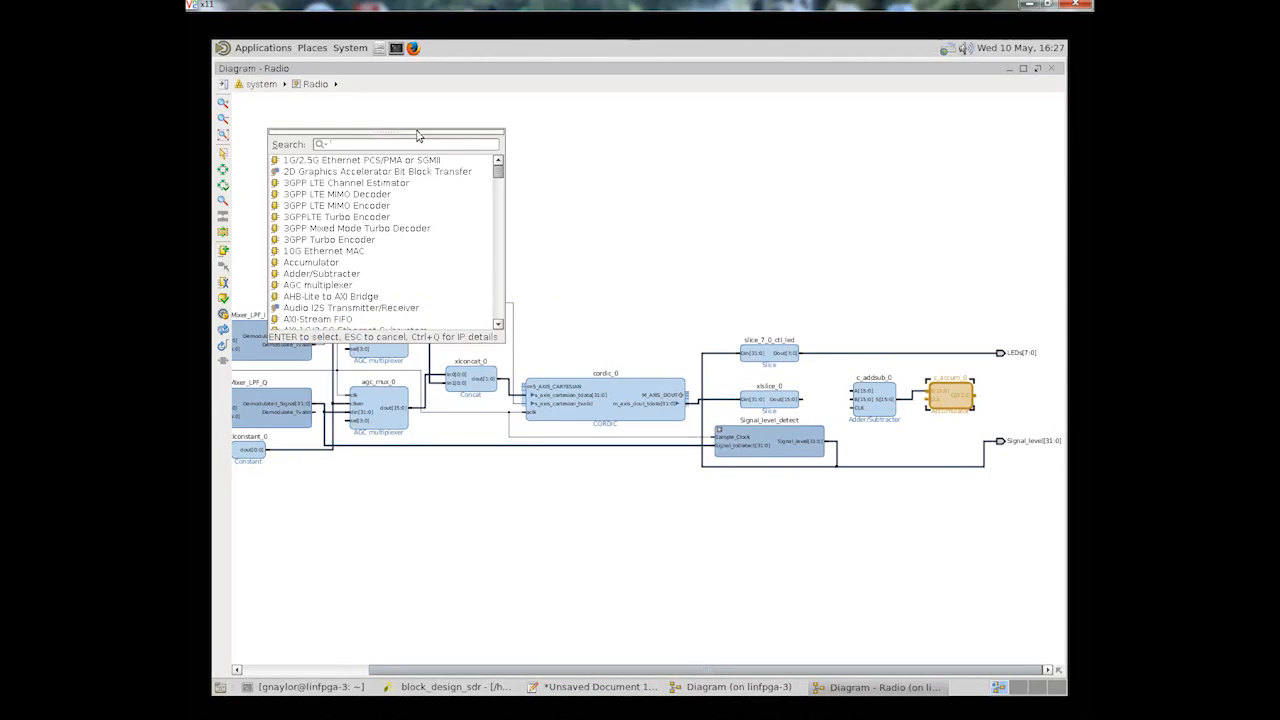
{"action": "type", "text": "slice"}
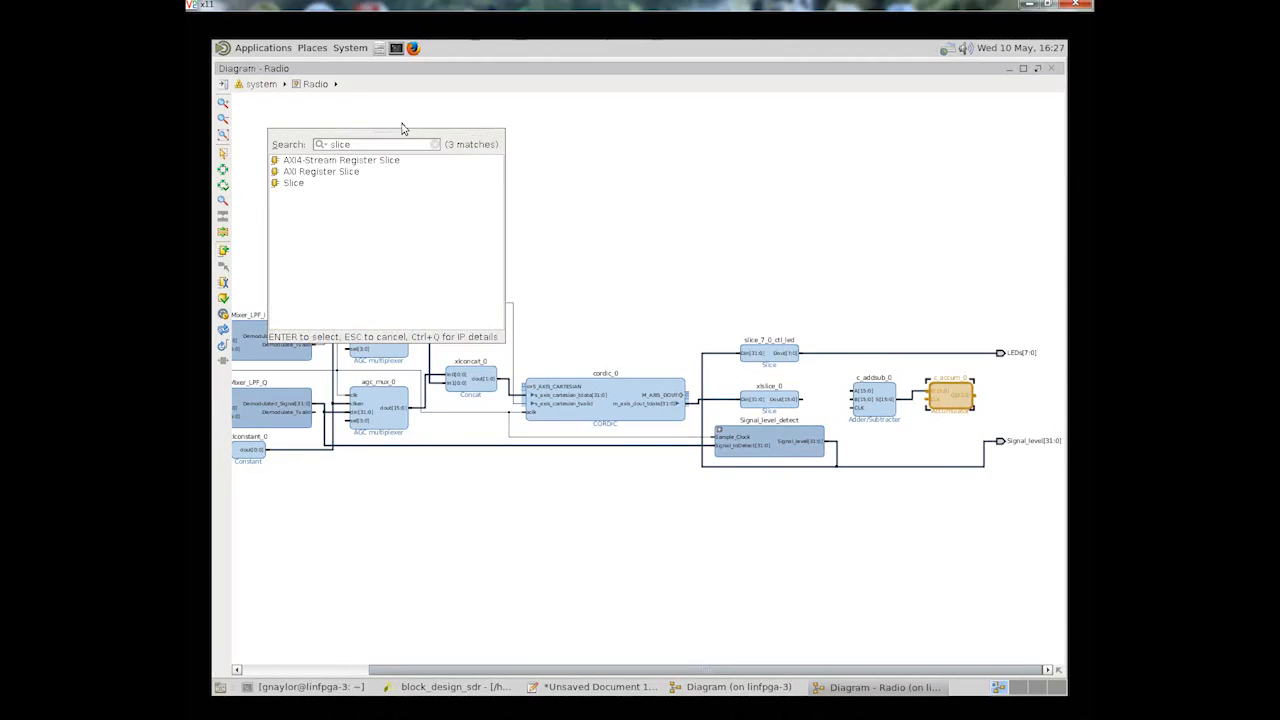
{"action": "left_click_drag", "start_coordinate": [292, 186], "coordinate": [1017, 408]}
{"action": "left_click_drag", "start_coordinate": [694, 287], "coordinate": [980, 530]}
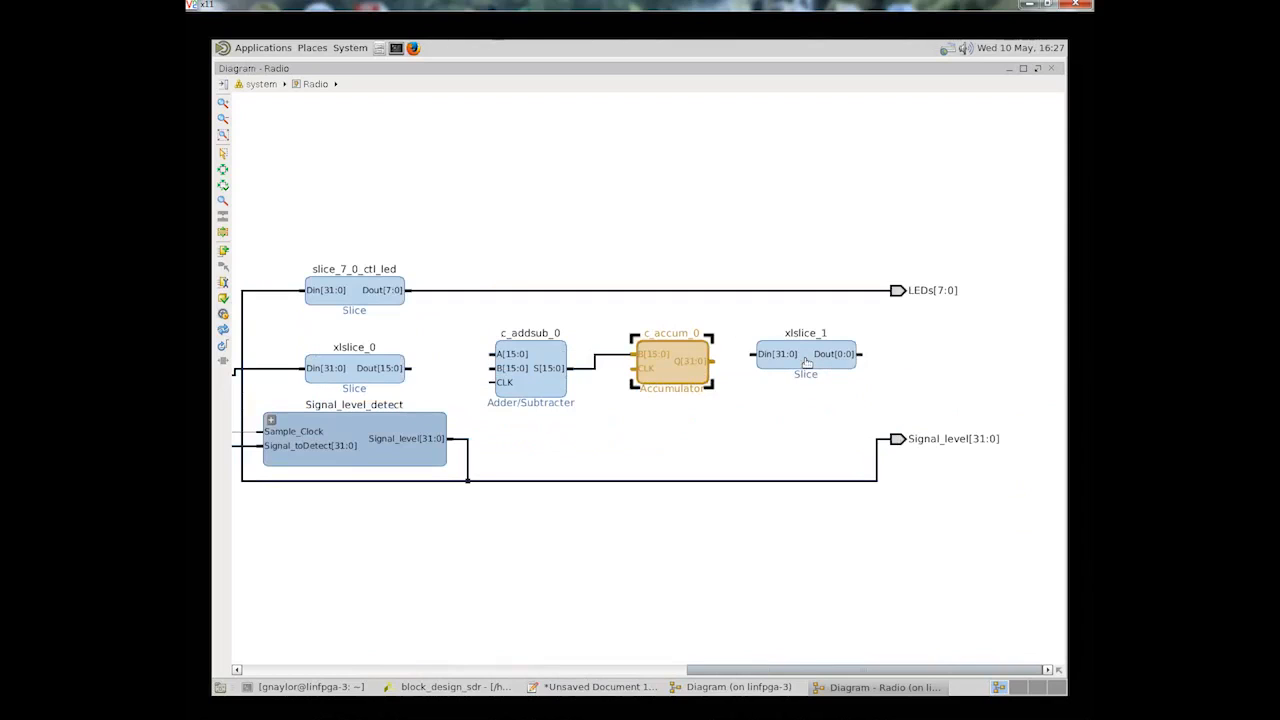
Step: Configure xlslice_1 with Din From 31 and Din Down To 16
{"action": "double_click", "coordinate": [807, 362]}
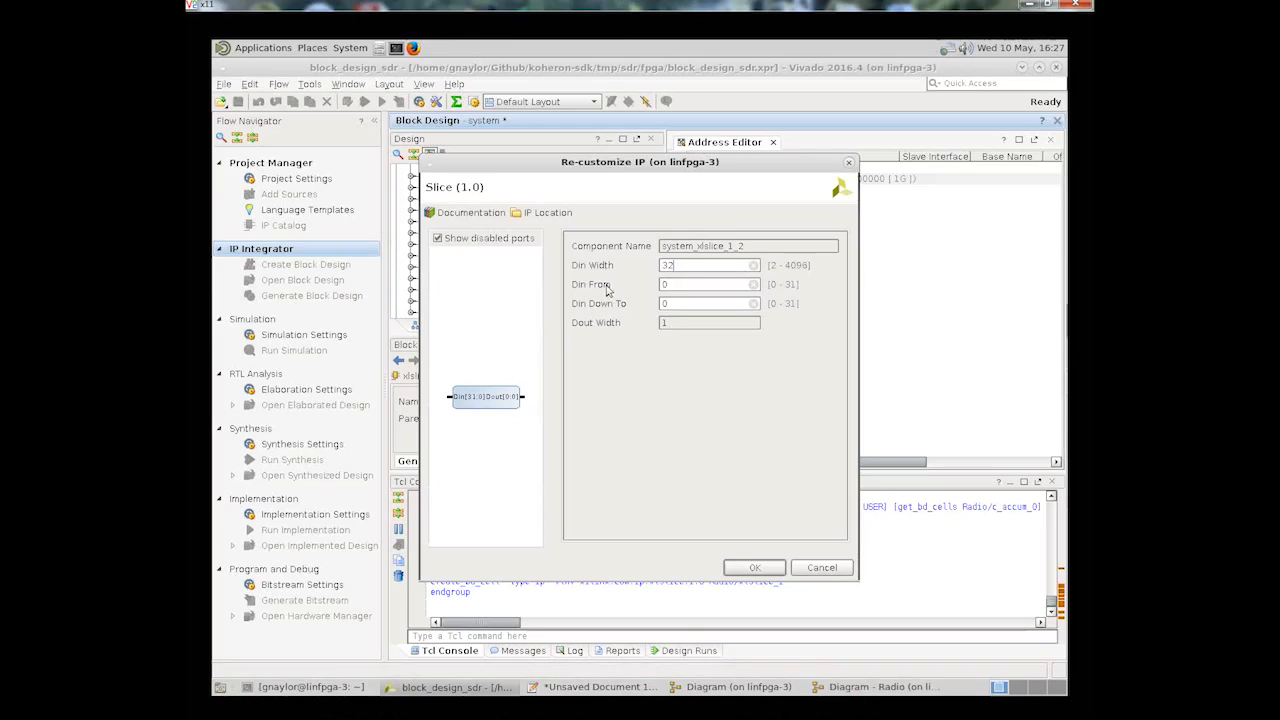
{"action": "left_click_drag", "start_coordinate": [673, 285], "coordinate": [641, 303]}
{"action": "type", "text": "31"}
{"action": "type", "text": "16"}
{"action": "left_click", "coordinate": [752, 567]}
Step: Wire c_accum_0's Q to xlslice_1's Din, xlslice_1's Dout to c_addsub_0's B, and xlslice_0's Dout to c_addsub_0's A
{"action": "left_click_drag", "start_coordinate": [718, 362], "coordinate": [765, 357]}
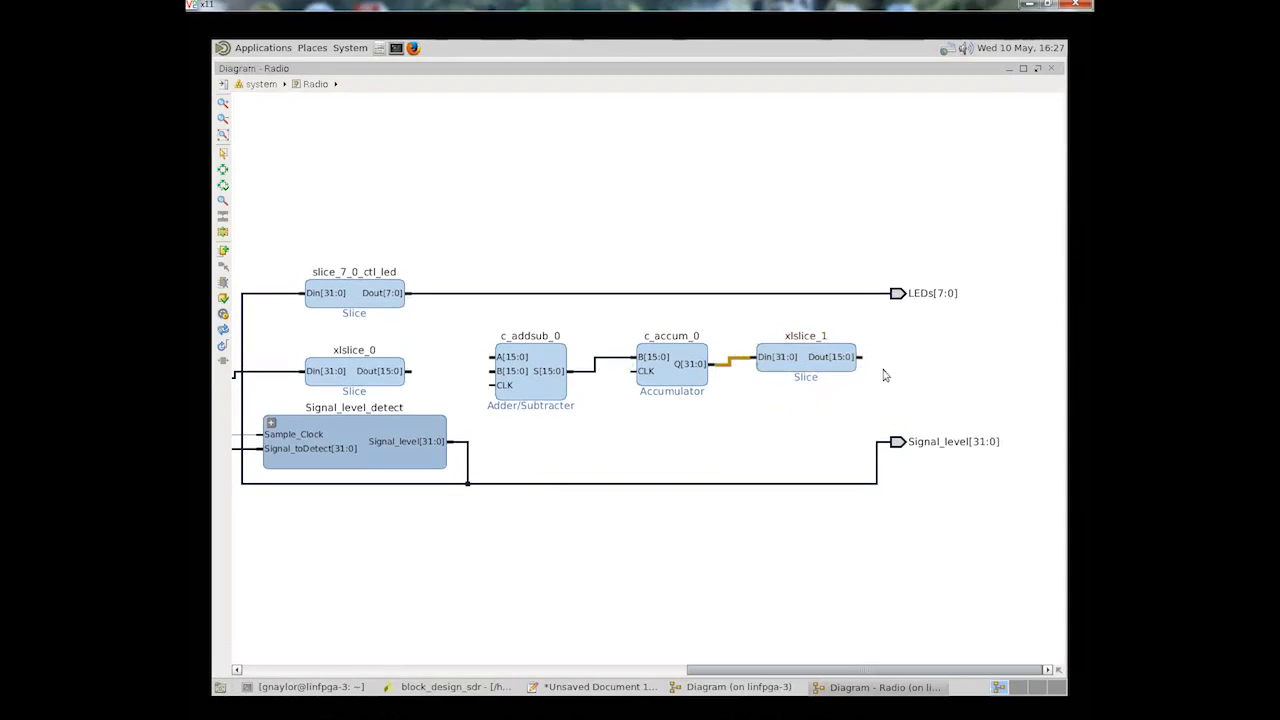
{"action": "left_click_drag", "start_coordinate": [866, 356], "coordinate": [493, 372]}
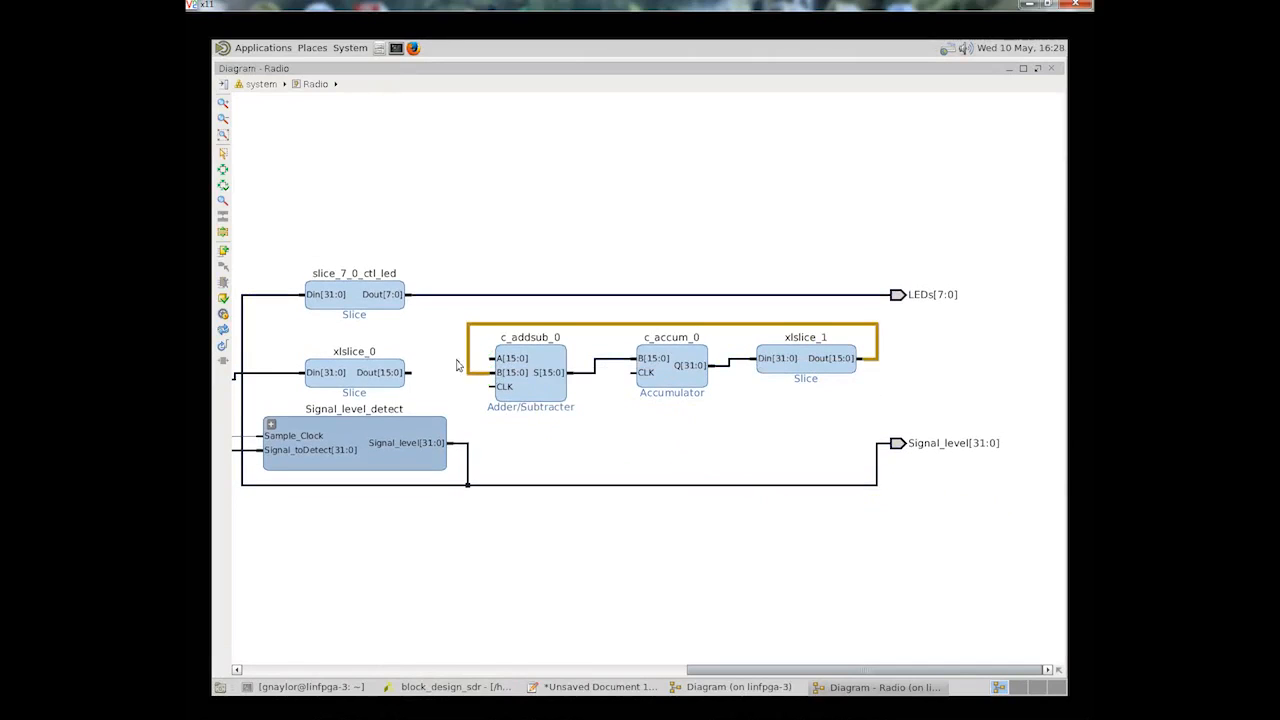
{"action": "left_click_drag", "start_coordinate": [412, 370], "coordinate": [497, 358]}
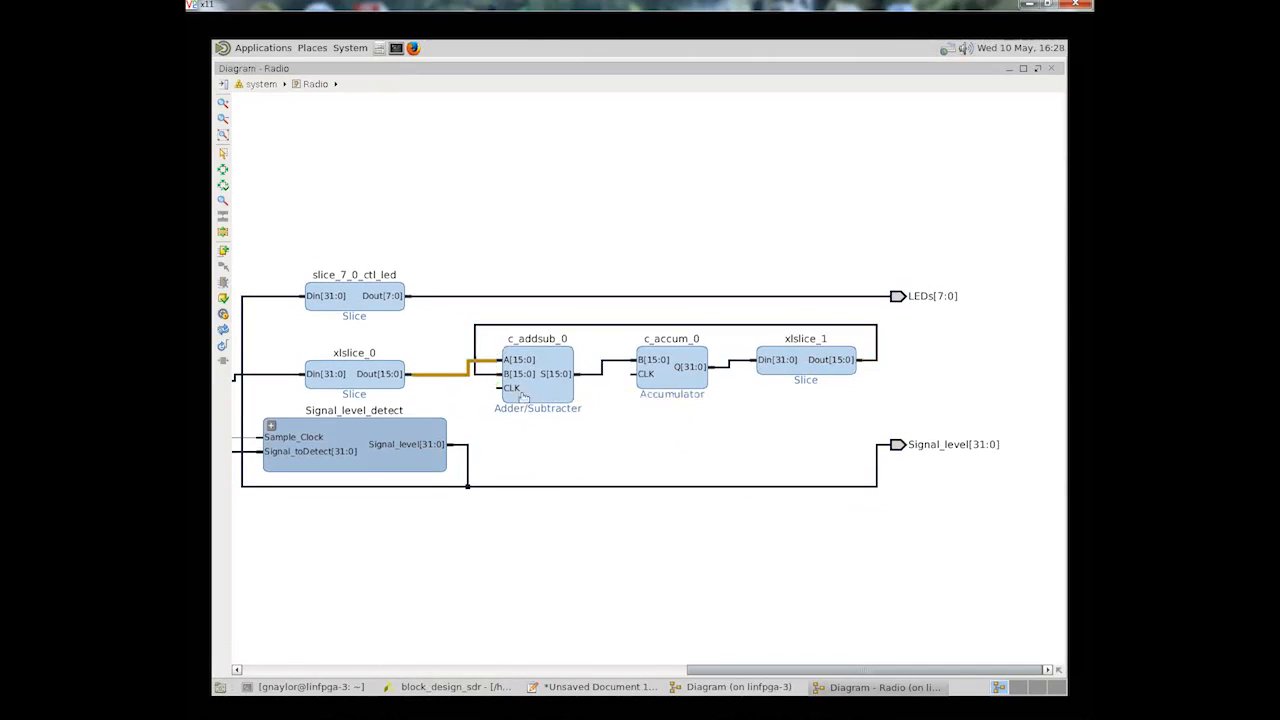
Step: Connect the CLK inputs of c_addsub_0 and c_accum_0 to the clock net feeding cordic_0's aclk
{"action": "left_click_drag", "start_coordinate": [714, 674], "coordinate": [553, 672]}
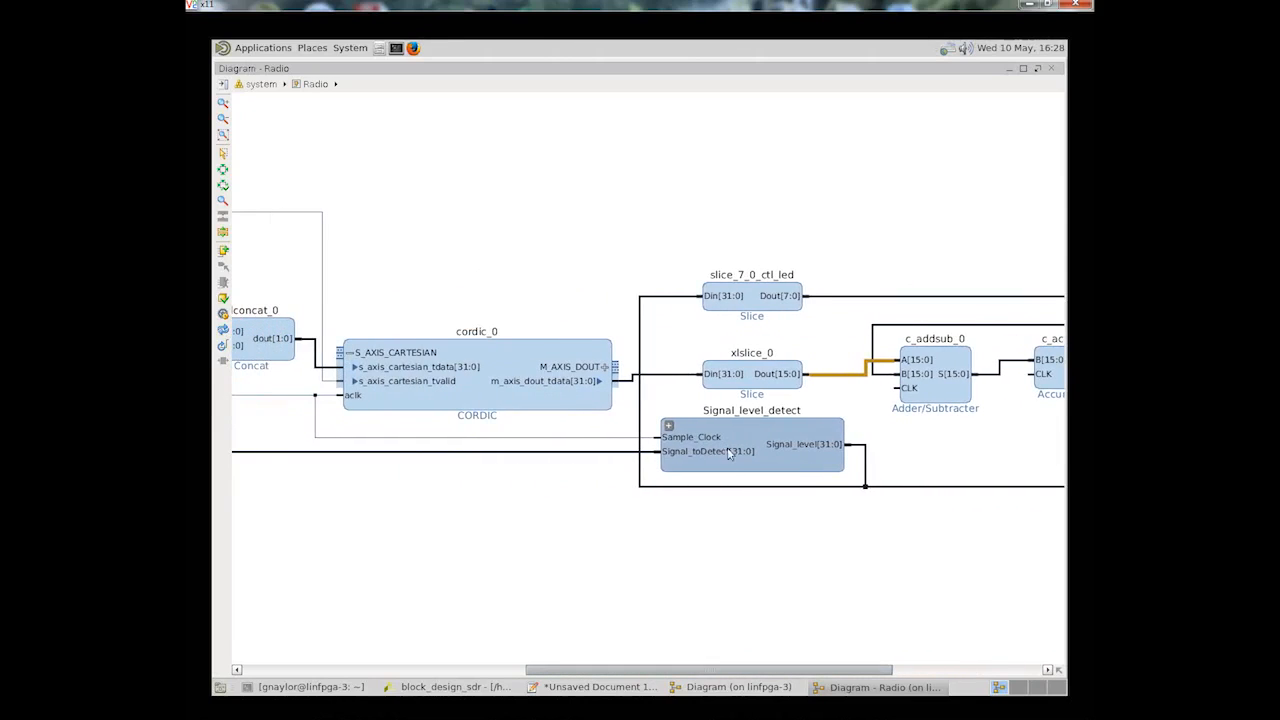
{"action": "left_click_drag", "start_coordinate": [901, 386], "coordinate": [321, 409]}
{"action": "scroll", "coordinate": [714, 672], "scroll_direction": "down", "scroll_amount": 3}
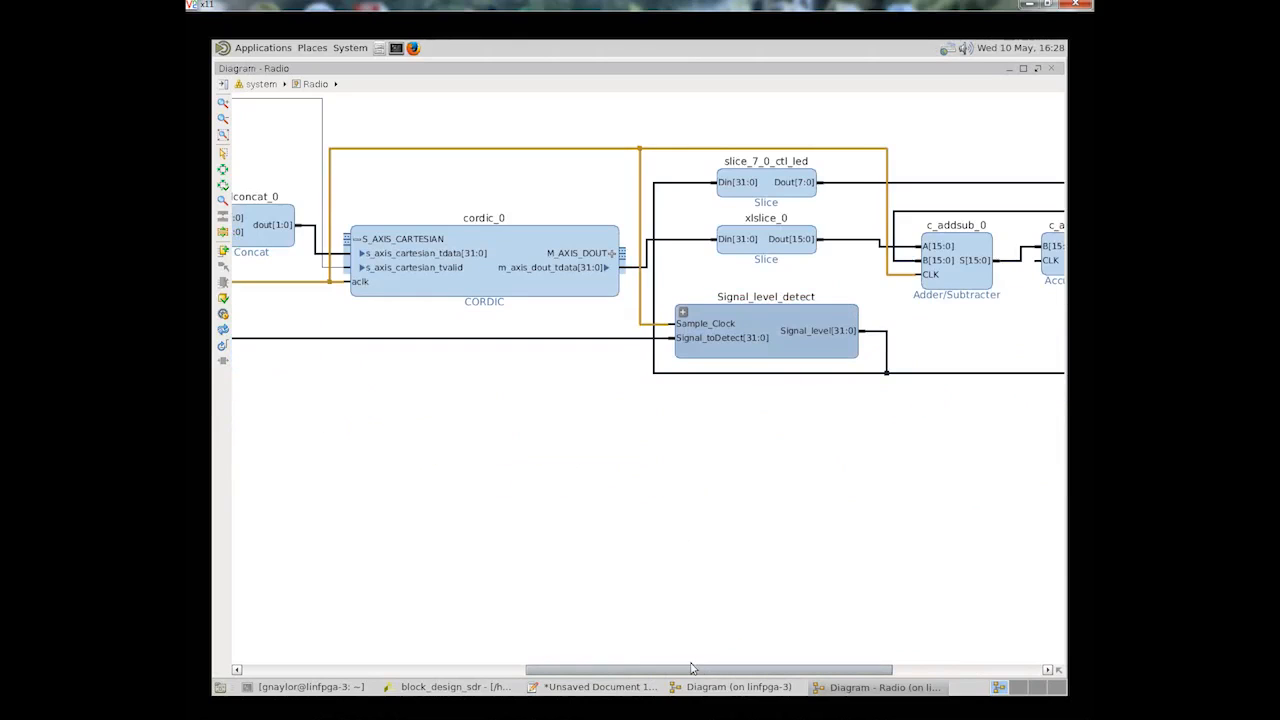
{"action": "left_click_drag", "start_coordinate": [690, 670], "coordinate": [840, 670]}
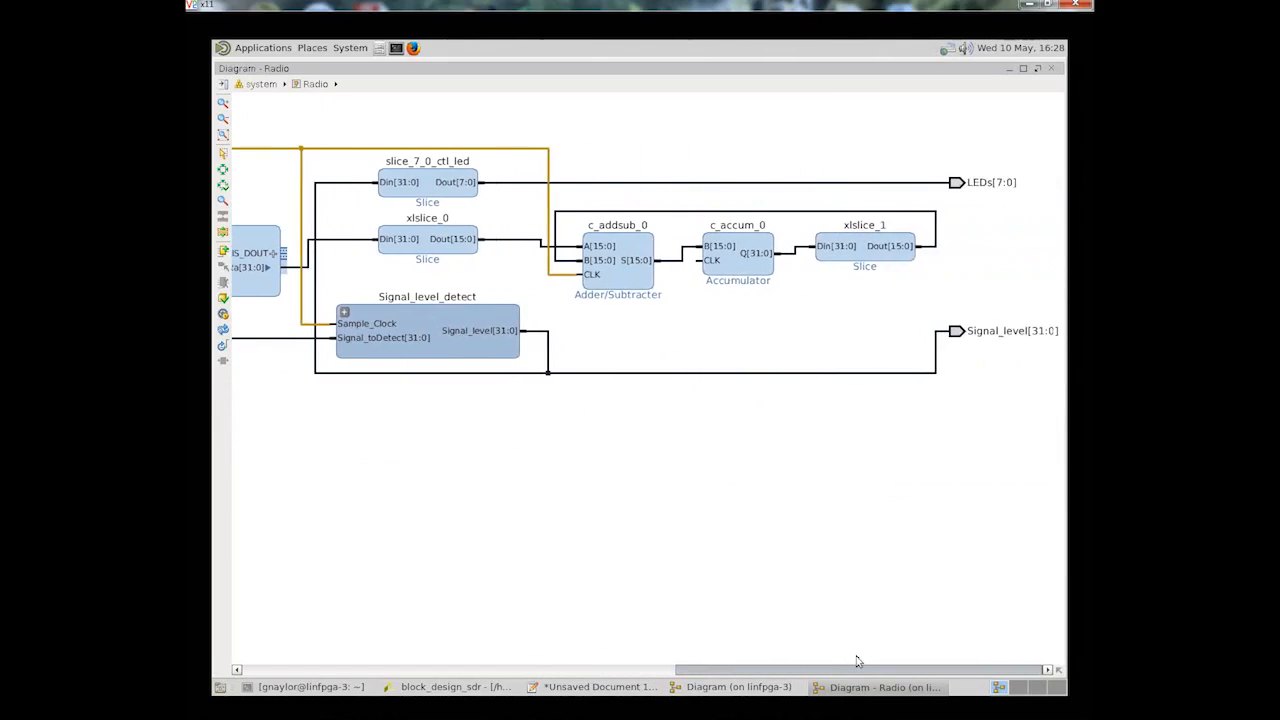
{"action": "left_click_drag", "start_coordinate": [703, 255], "coordinate": [564, 284]}
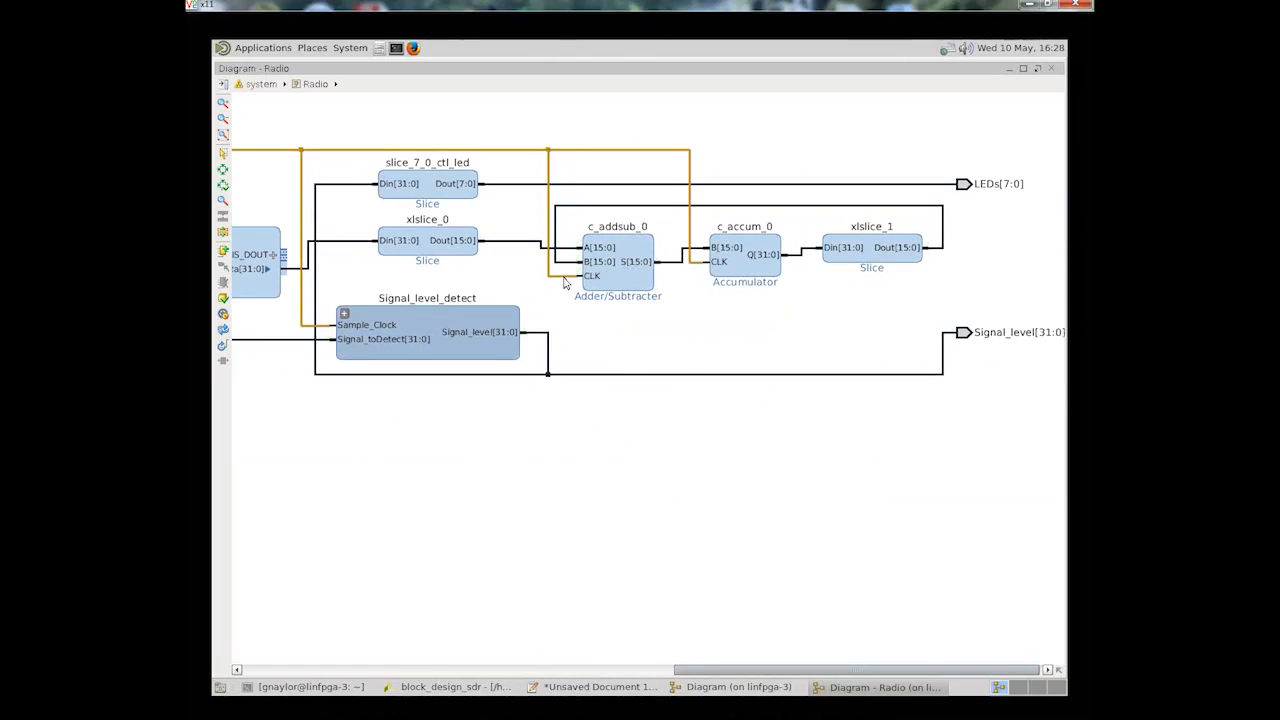
Step: Enable Clock Enable (CE) on c_accum_0 and wire its CE input to the net feeding cordic_0's s_axis_cartesian_tvalid
{"action": "double_click", "coordinate": [745, 258]}
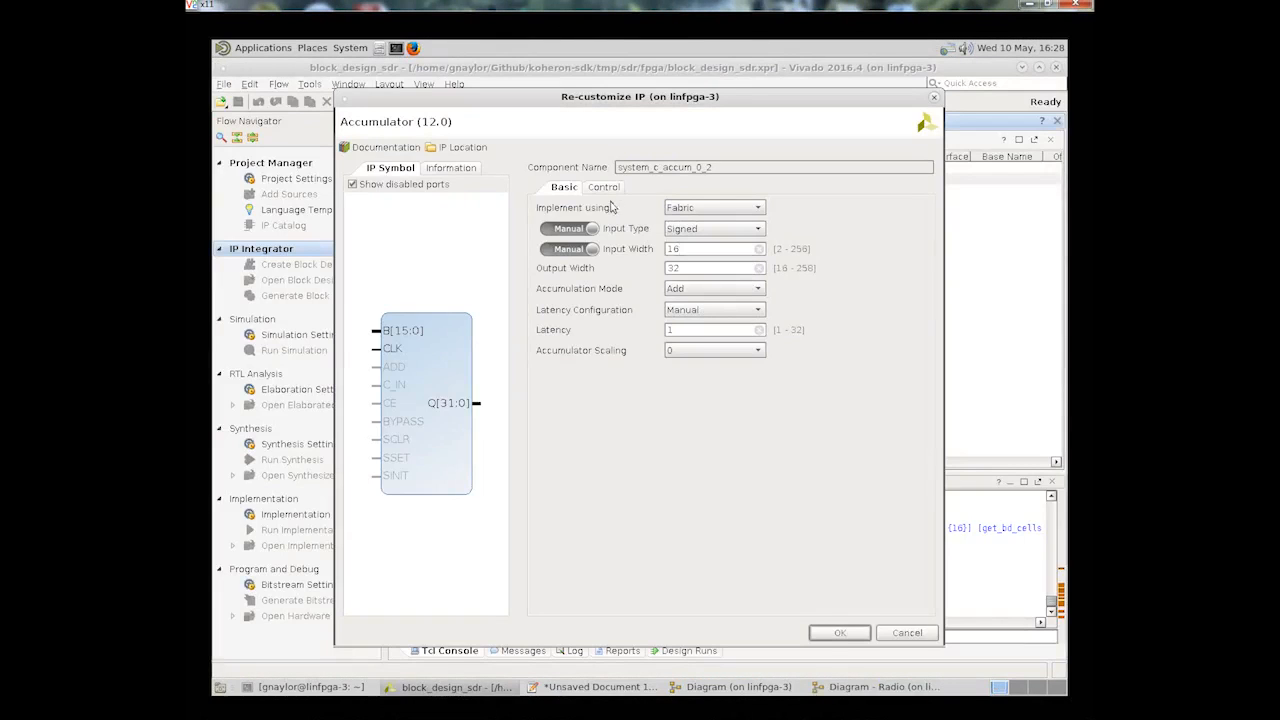
{"action": "left_click", "coordinate": [603, 187]}
{"action": "left_click", "coordinate": [546, 209]}
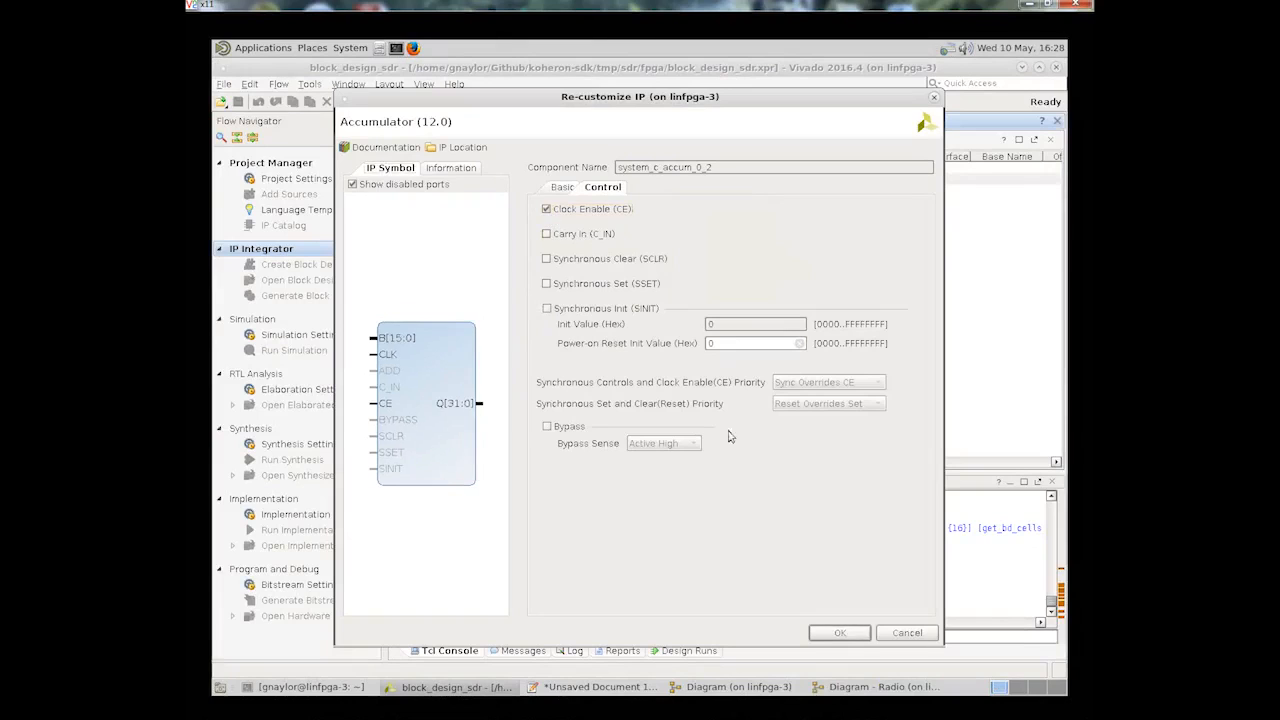
{"action": "left_click", "coordinate": [843, 634]}
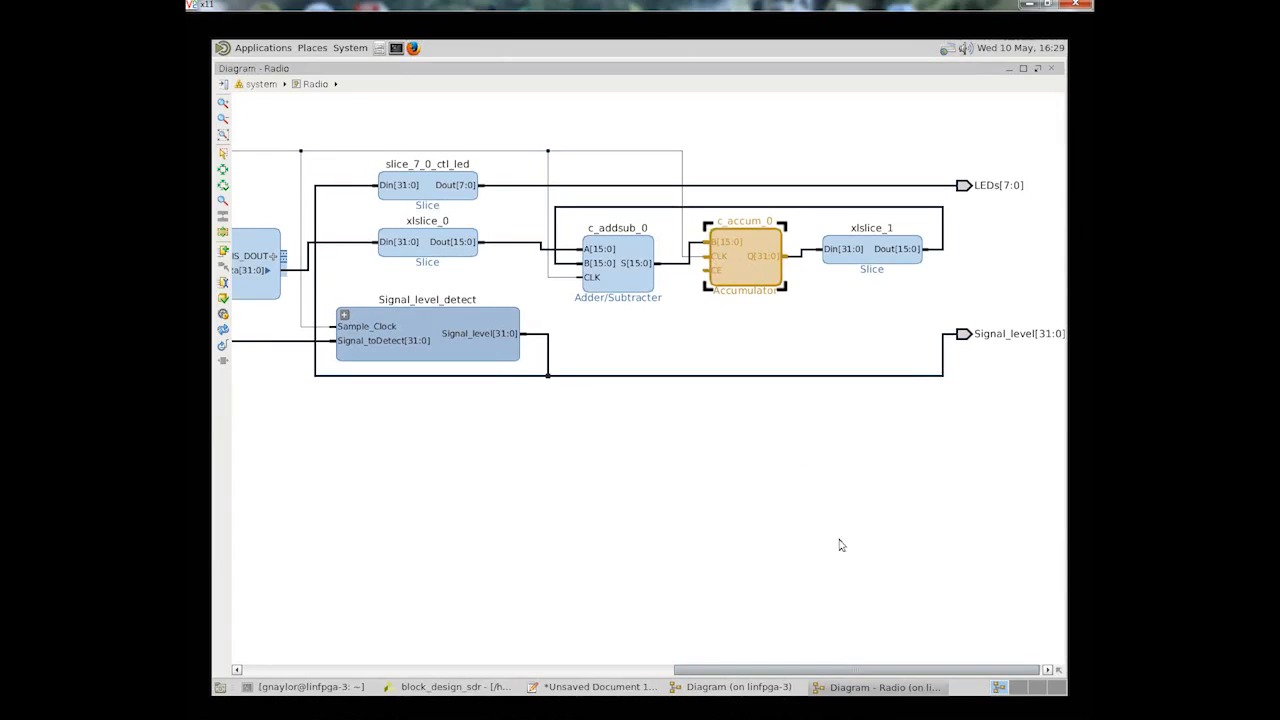
{"action": "left_click_drag", "start_coordinate": [986, 675], "coordinate": [850, 672]}
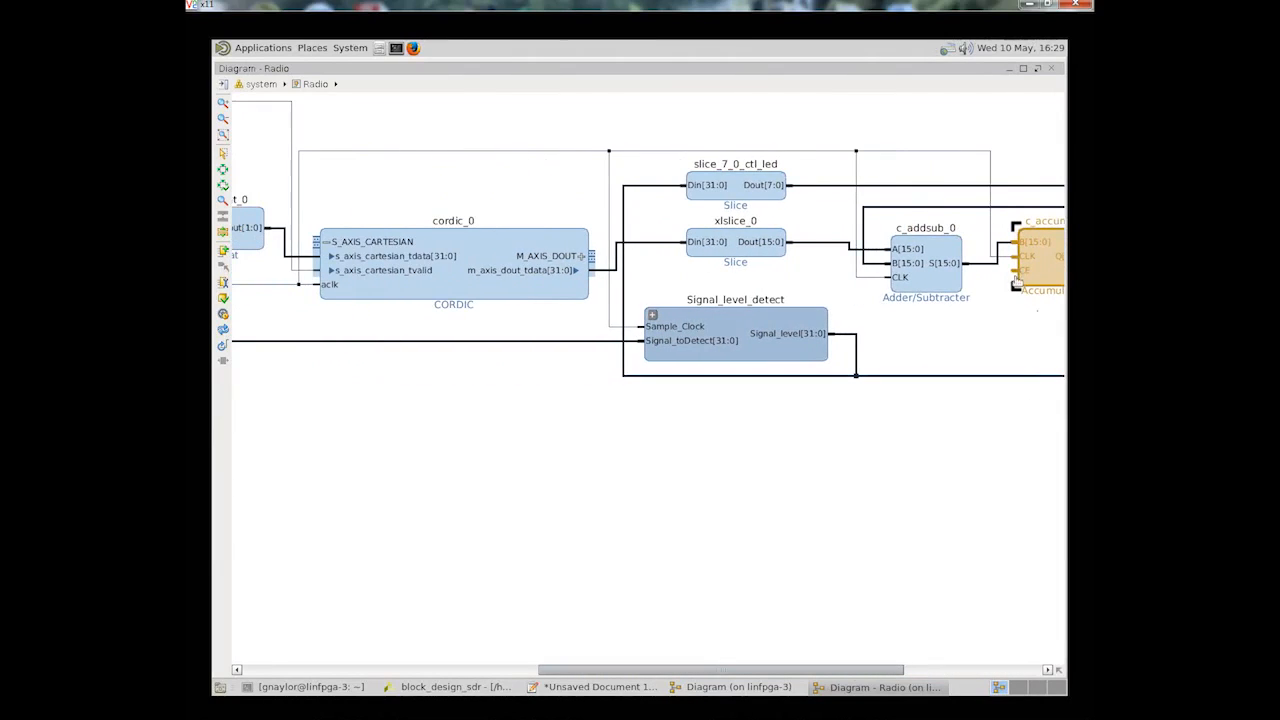
{"action": "left_click_drag", "start_coordinate": [1014, 267], "coordinate": [298, 223]}
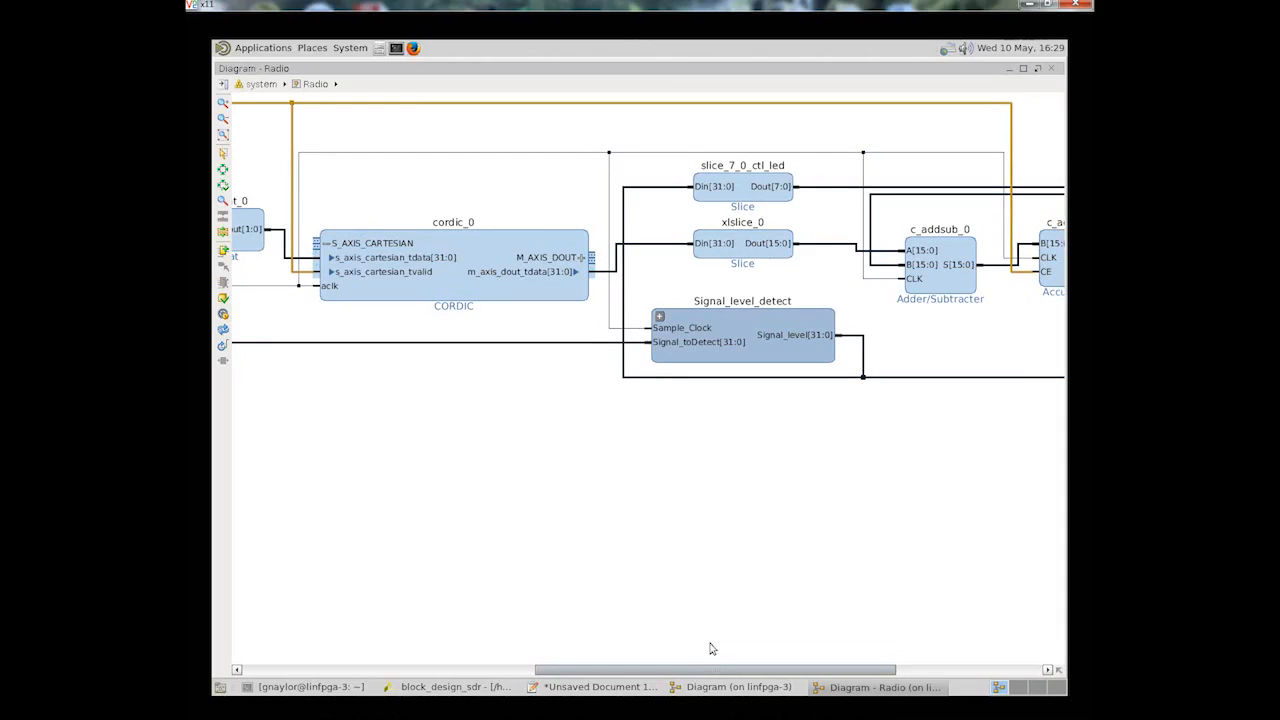
Step: Group xlslice_0, c_addsub_0, c_accum_0 and xlslice_1 into a new hierarchy named Baseline_subtract inside Radio
{"action": "left_click_drag", "start_coordinate": [714, 669], "coordinate": [907, 678]}
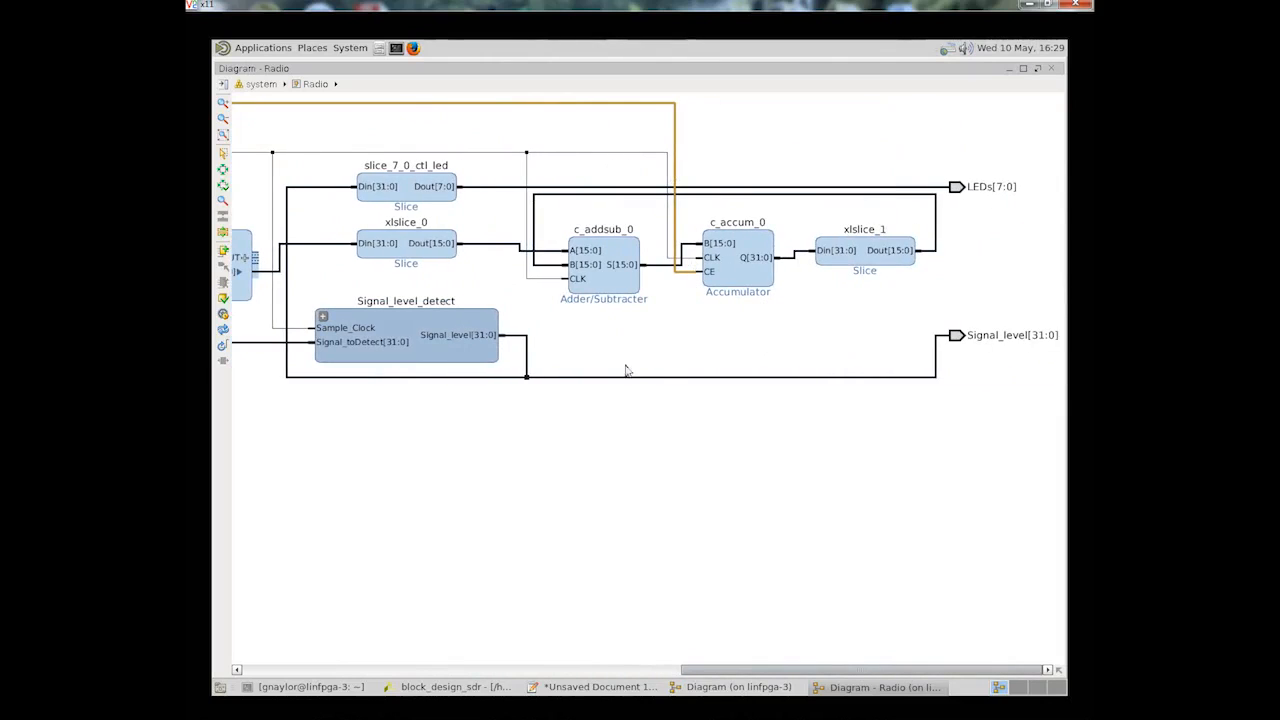
{"action": "left_click", "coordinate": [415, 254]}
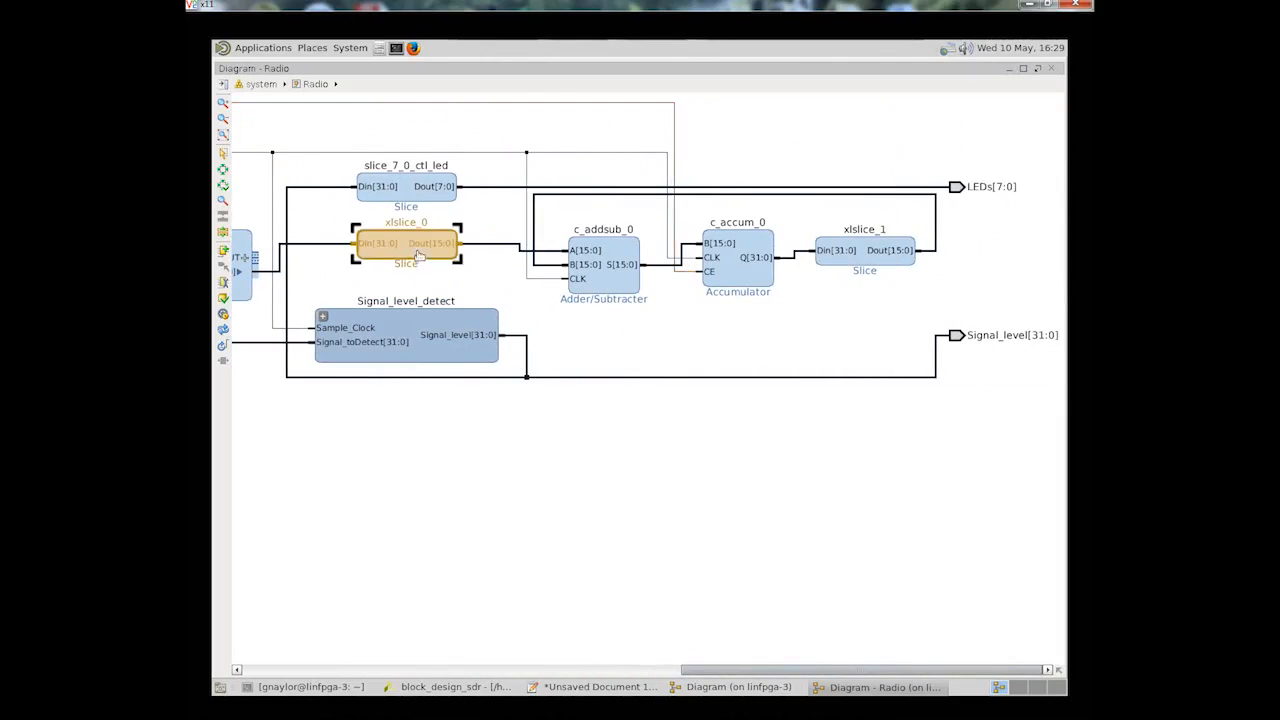
{"action": "left_click", "coordinate": [614, 274], "text": "ctrl"}
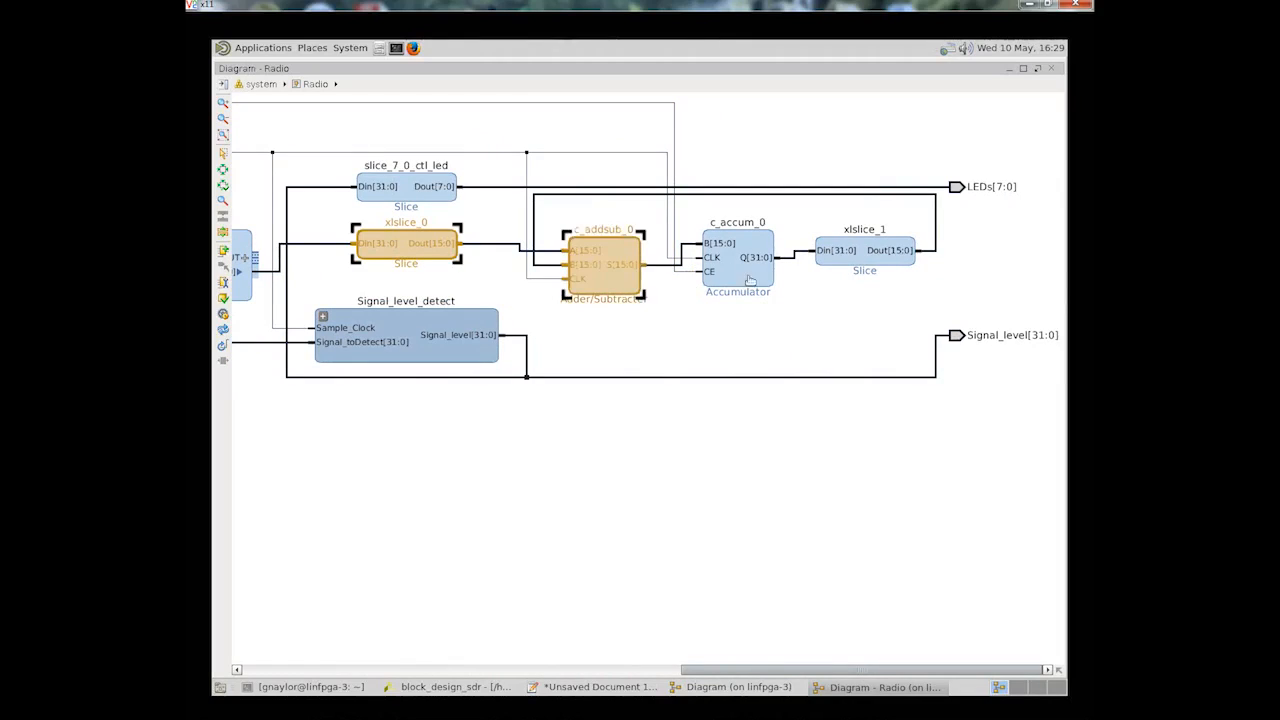
{"action": "left_click", "coordinate": [771, 276], "text": "ctrl"}
{"action": "left_click", "coordinate": [859, 266], "text": "ctrl"}
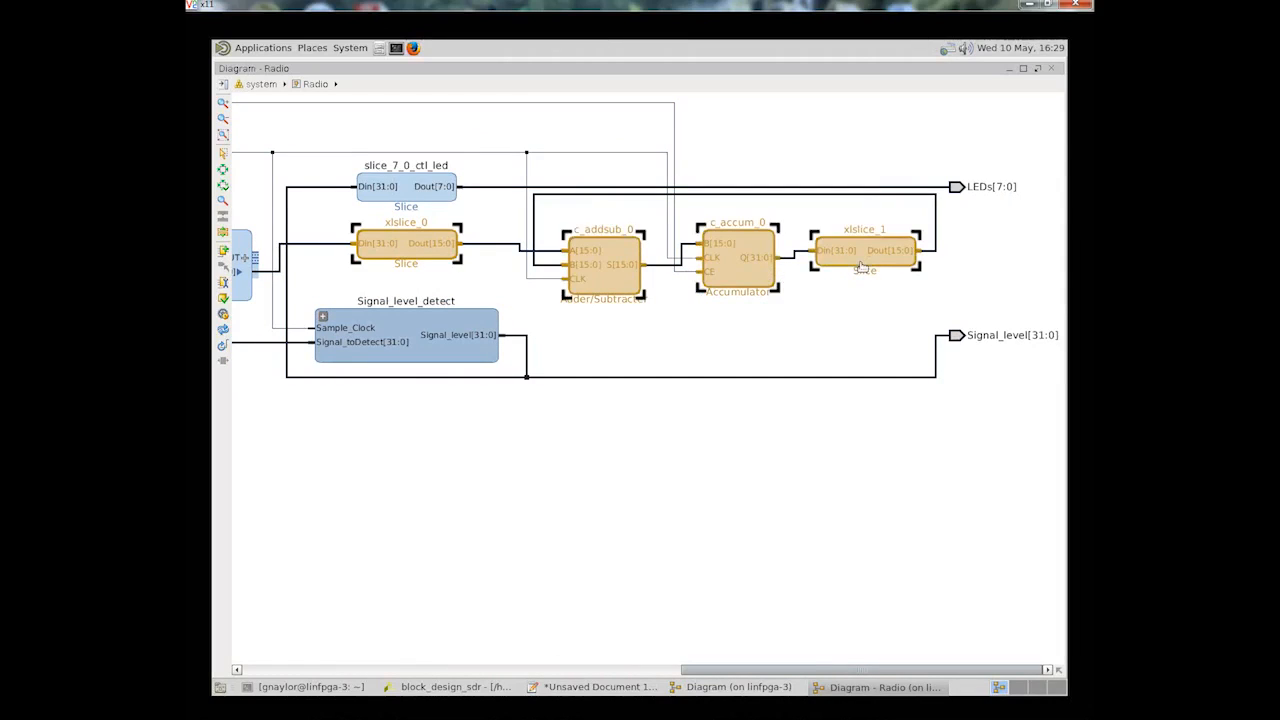
{"action": "right_click", "coordinate": [861, 266]}
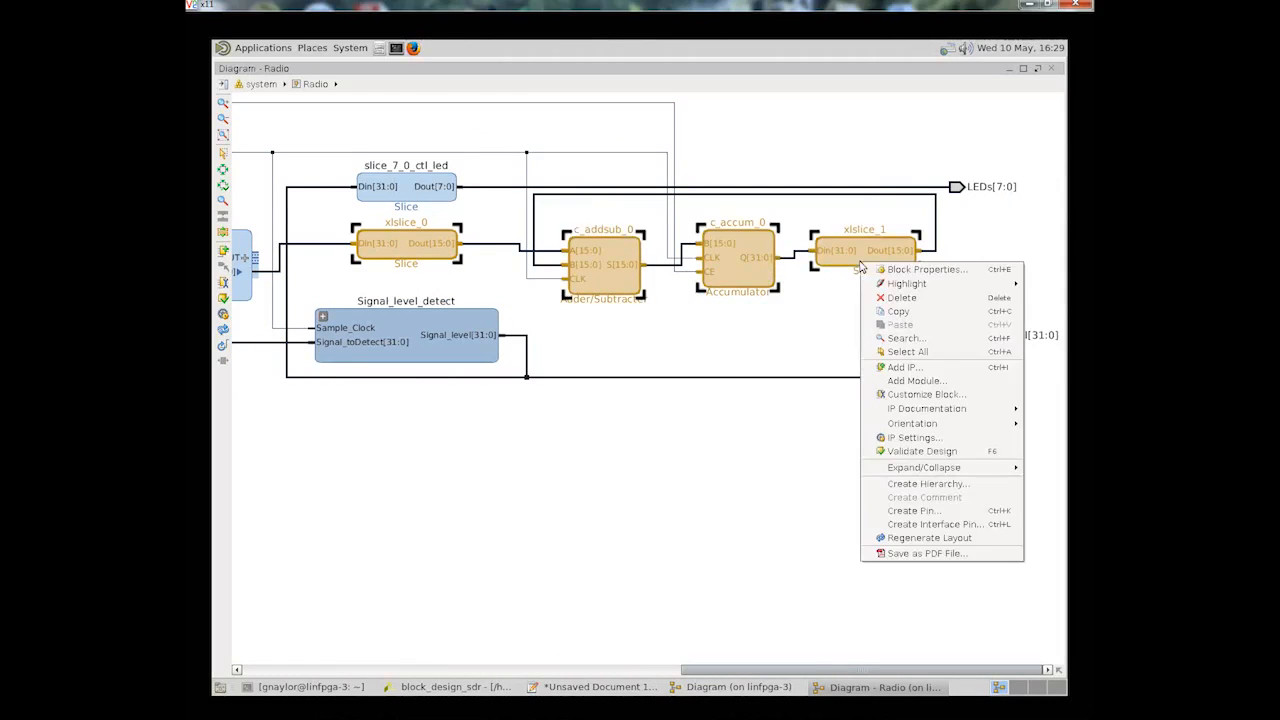
{"action": "left_click", "coordinate": [928, 484]}
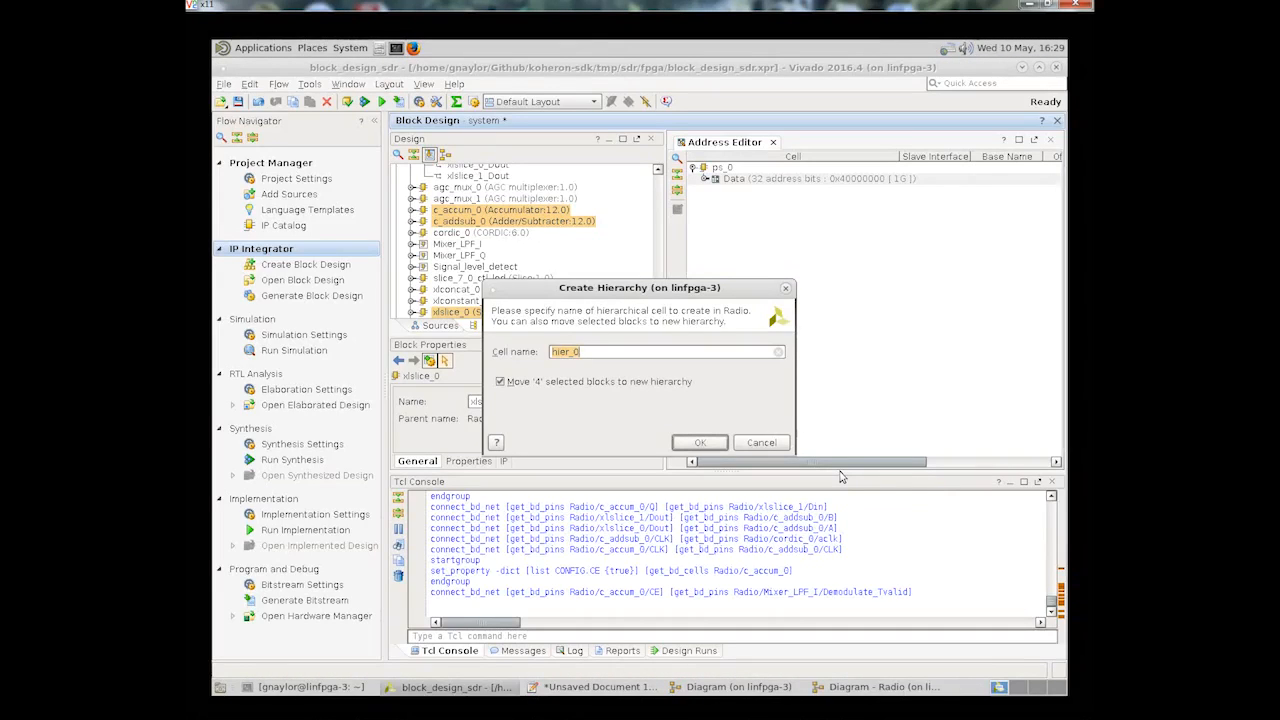
{"action": "type", "text": "Baseline_subtract"}
{"action": "left_click", "coordinate": [702, 443]}
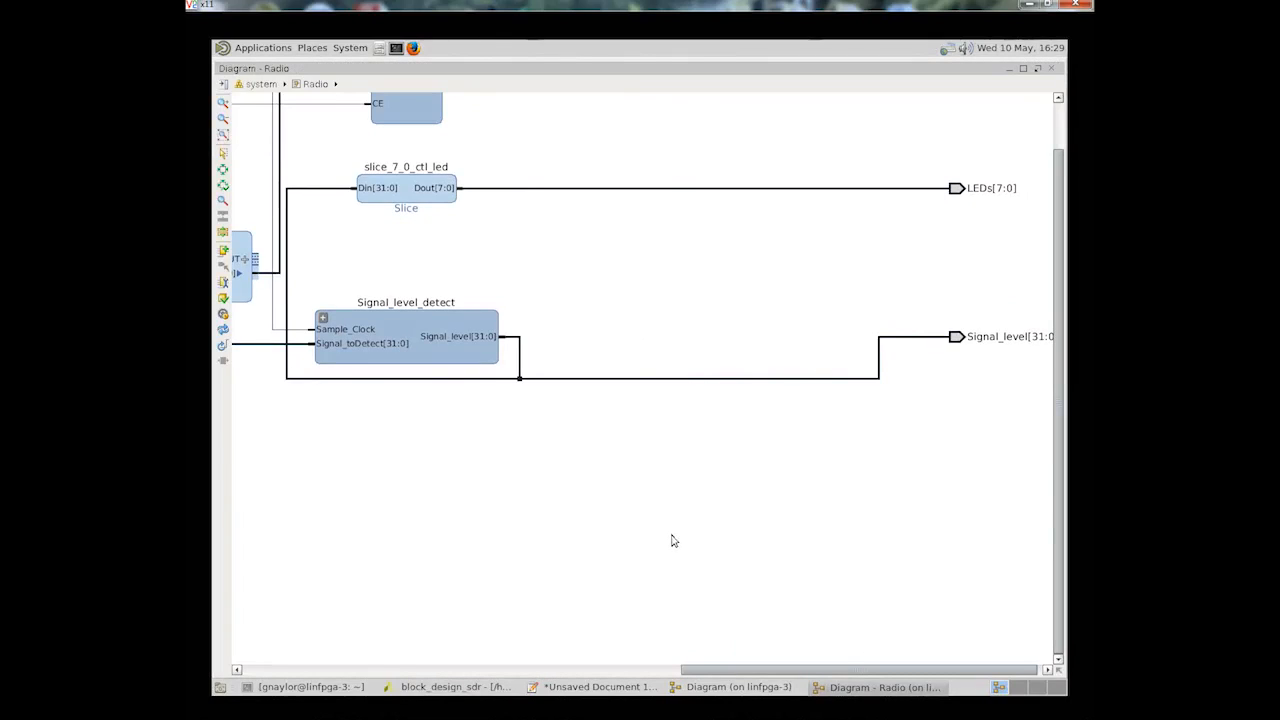
{"action": "left_click_drag", "start_coordinate": [672, 536], "coordinate": [641, 496]}
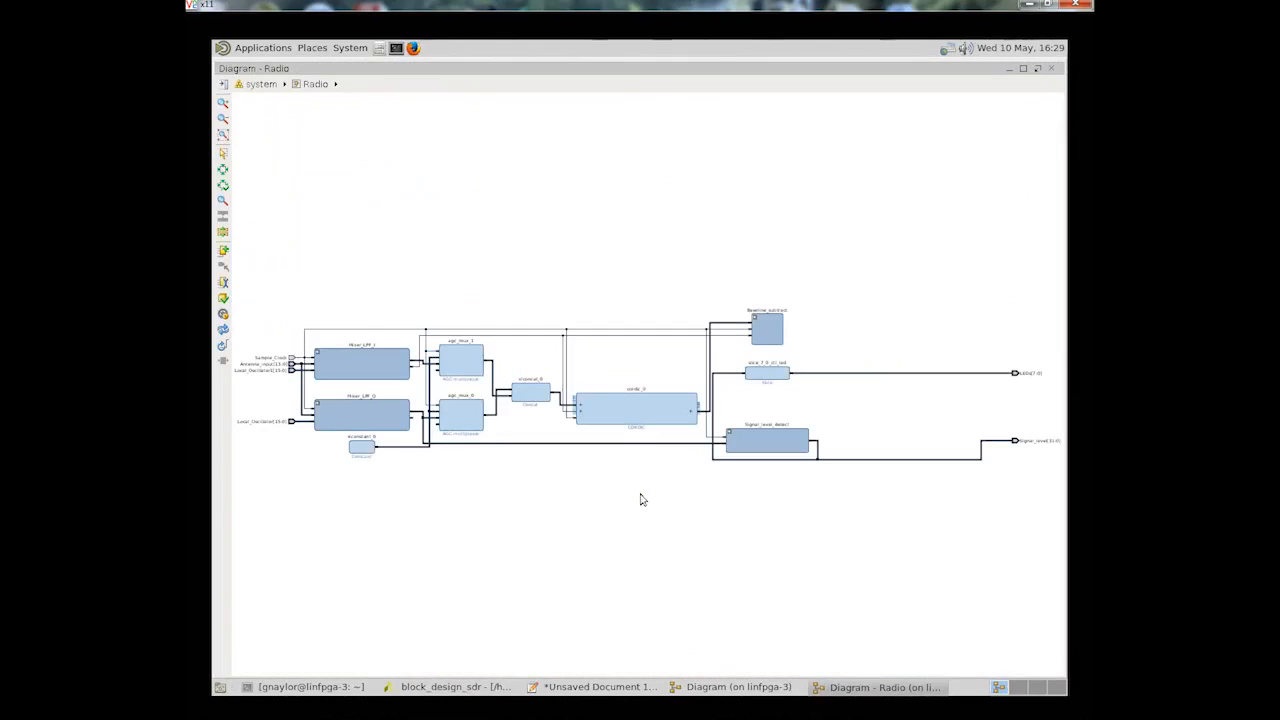
Step: Create an output pin named Speaker_out inside the Baseline_subtract hierarchy and wire it to c_addsub_0's S output
{"action": "double_click", "coordinate": [779, 333]}
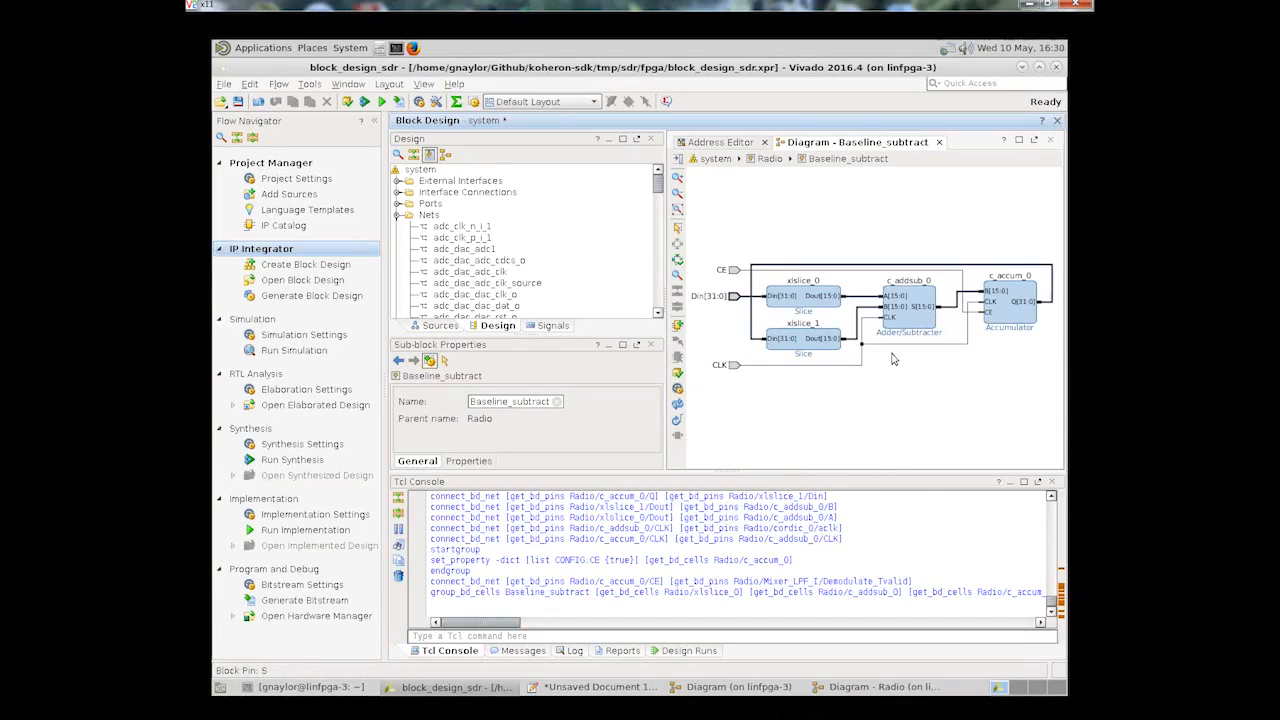
{"action": "right_click", "coordinate": [813, 423]}
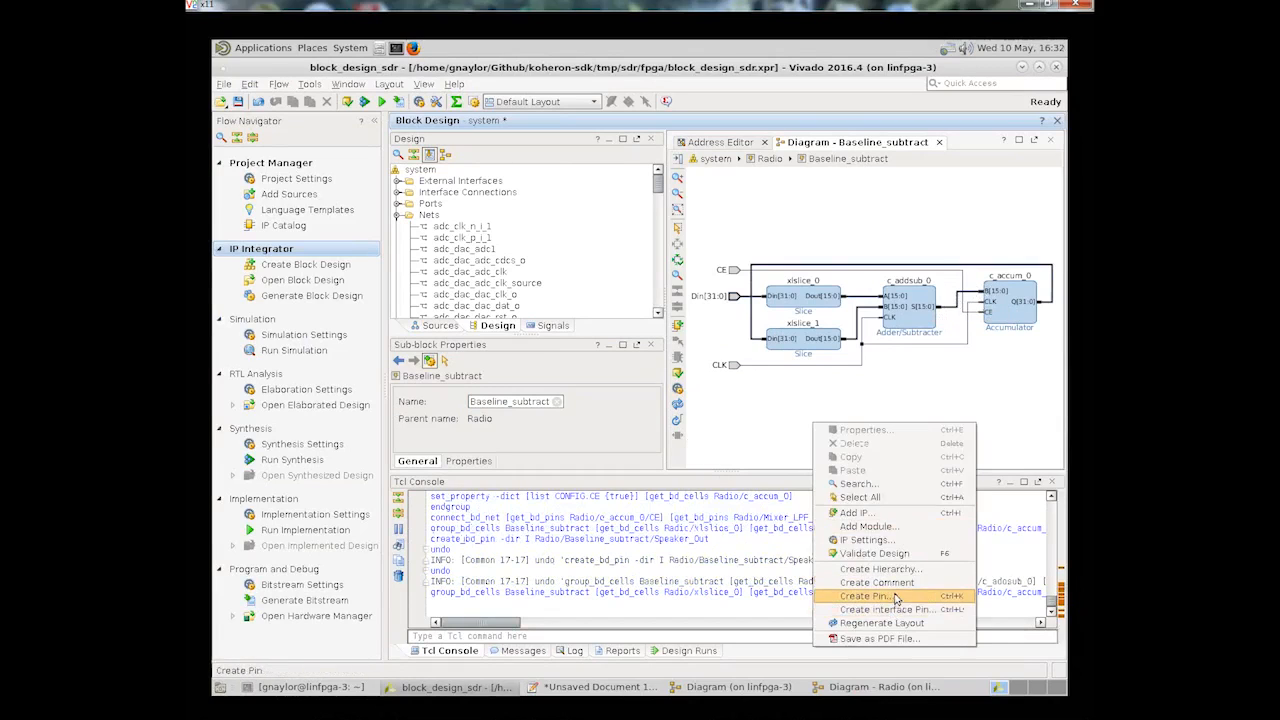
{"action": "left_click", "coordinate": [896, 596]}
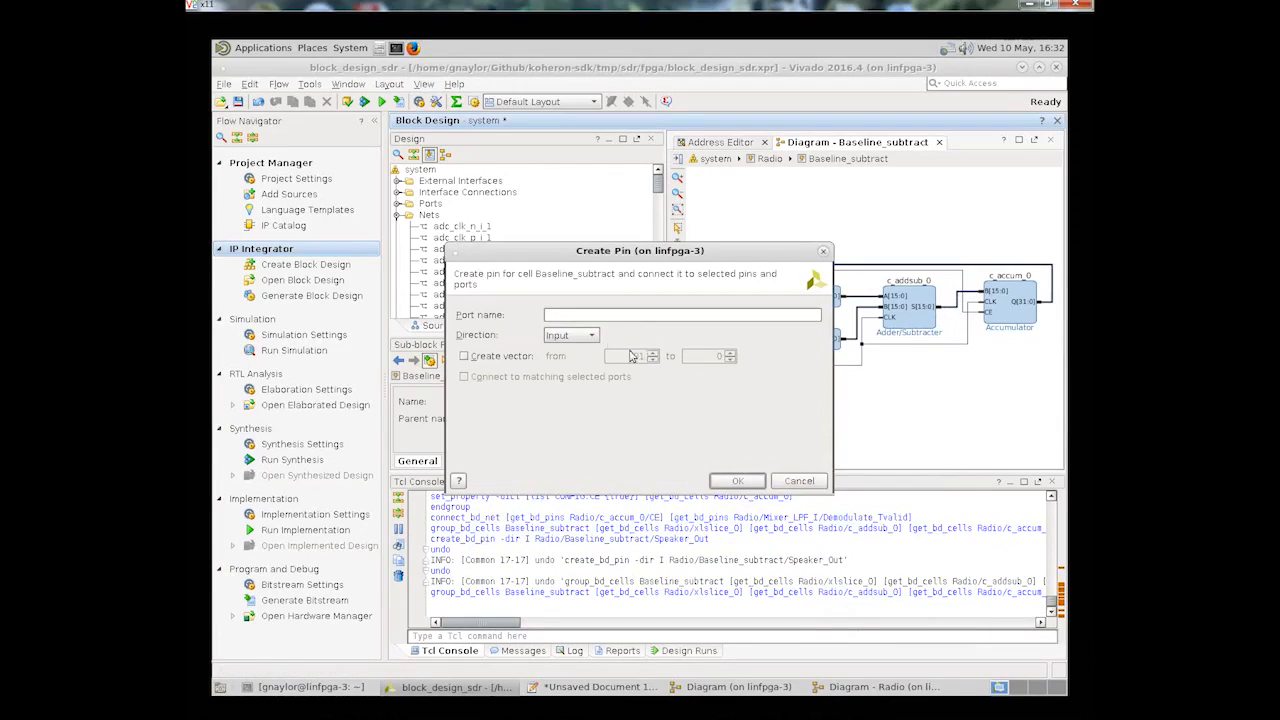
{"action": "left_click", "coordinate": [591, 337]}
{"action": "left_click", "coordinate": [584, 364]}
{"action": "left_click", "coordinate": [593, 316]}
{"action": "type", "text": "Speaker_out"}
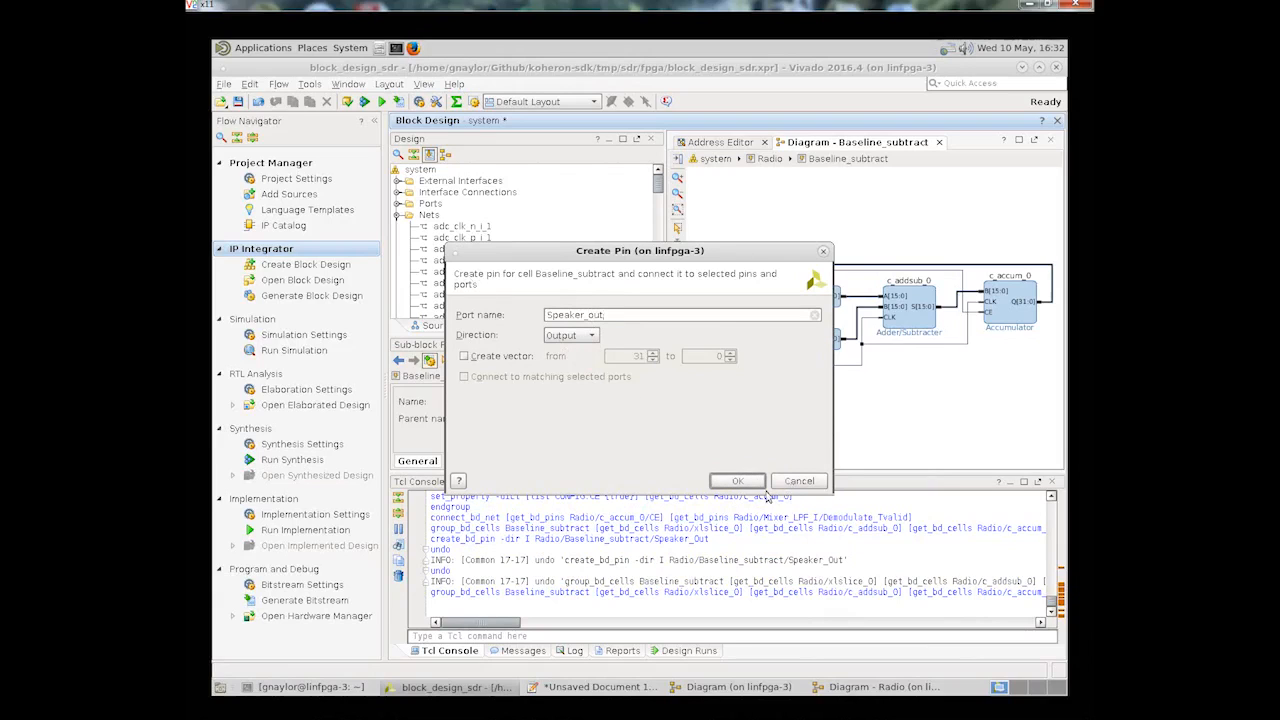
{"action": "left_click", "coordinate": [757, 483]}
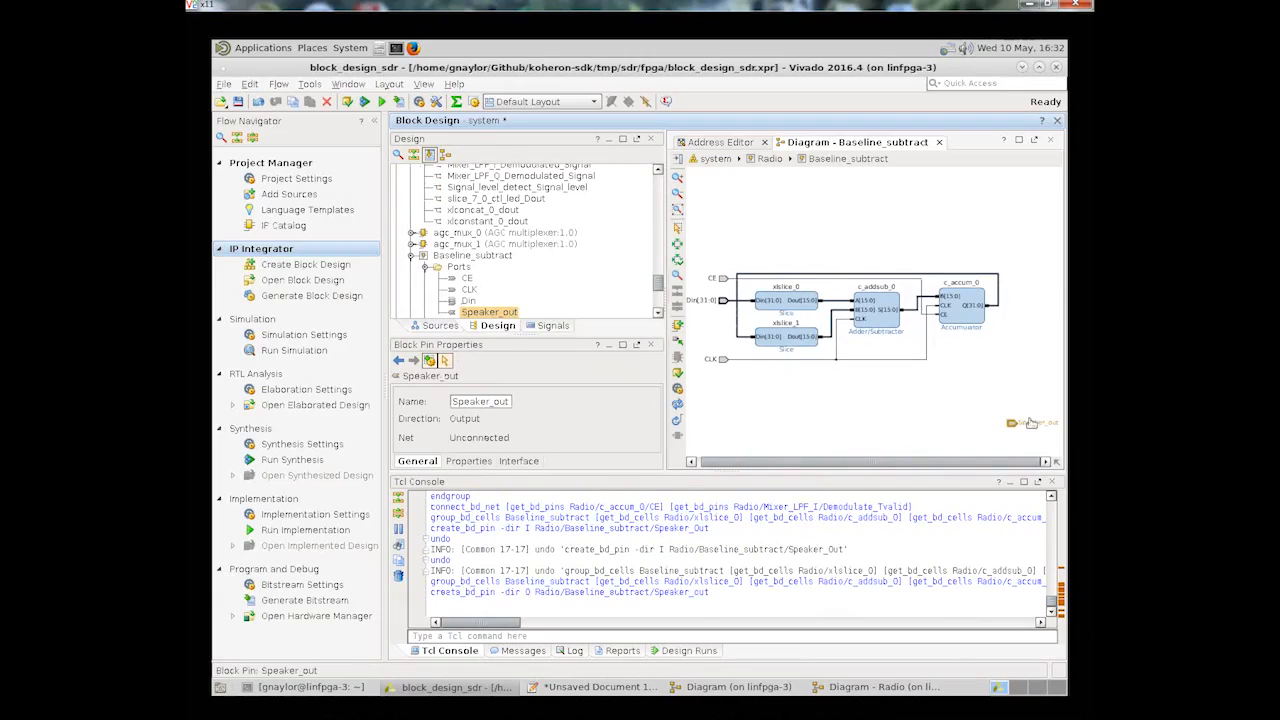
{"action": "left_click_drag", "start_coordinate": [1018, 425], "coordinate": [907, 318]}
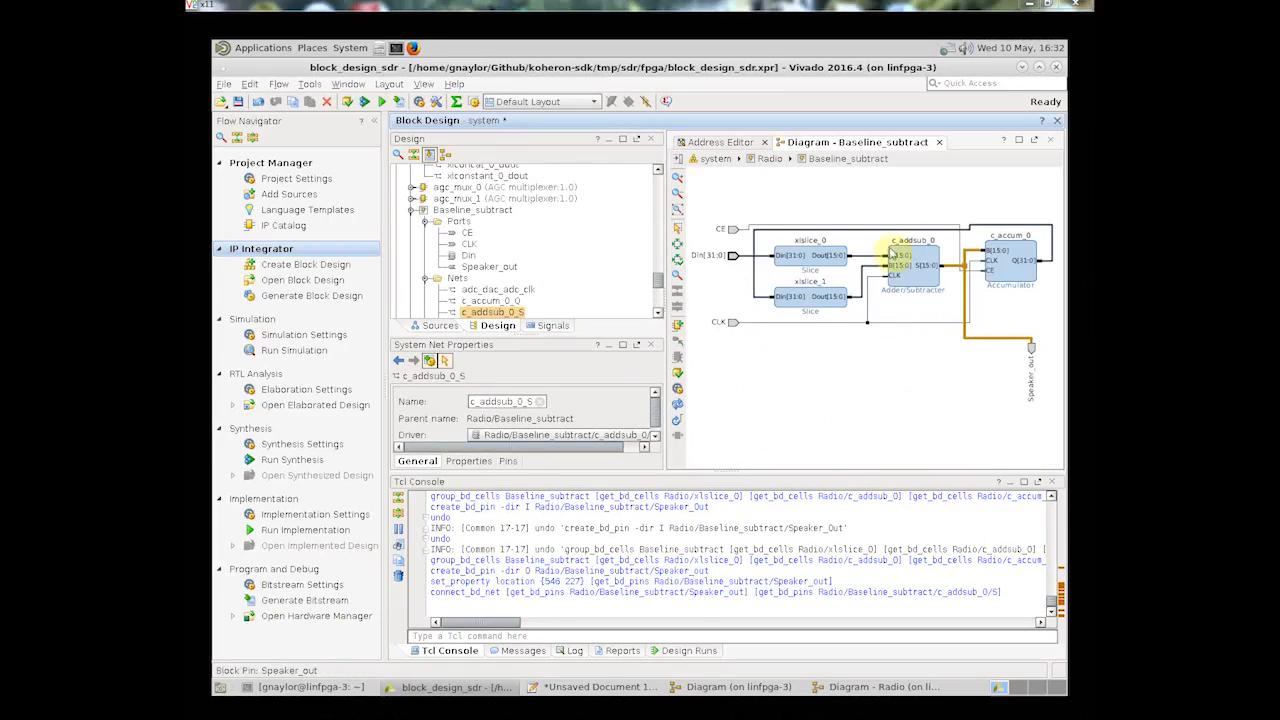
Step: Create an output pin Speaker_out on the Radio hierarchy, connected to Baseline_subtract's Speaker_out pin
{"action": "left_click", "coordinate": [940, 142]}
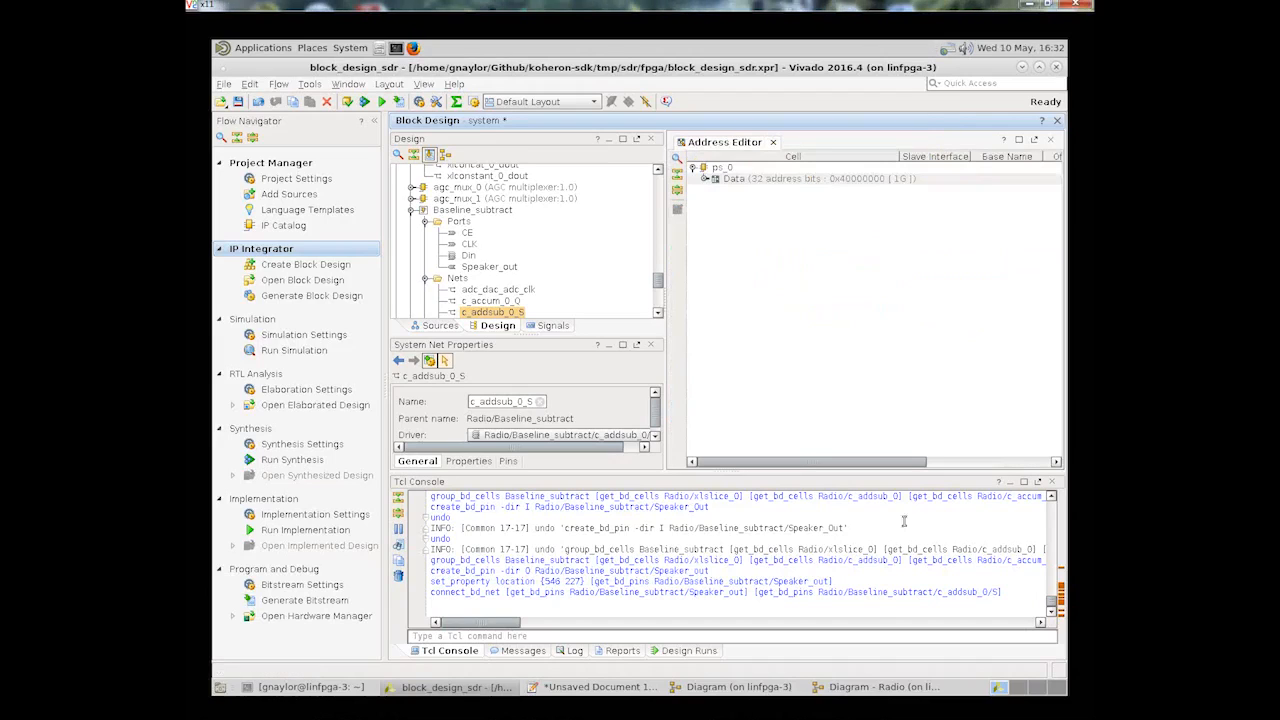
{"action": "left_click", "coordinate": [877, 688]}
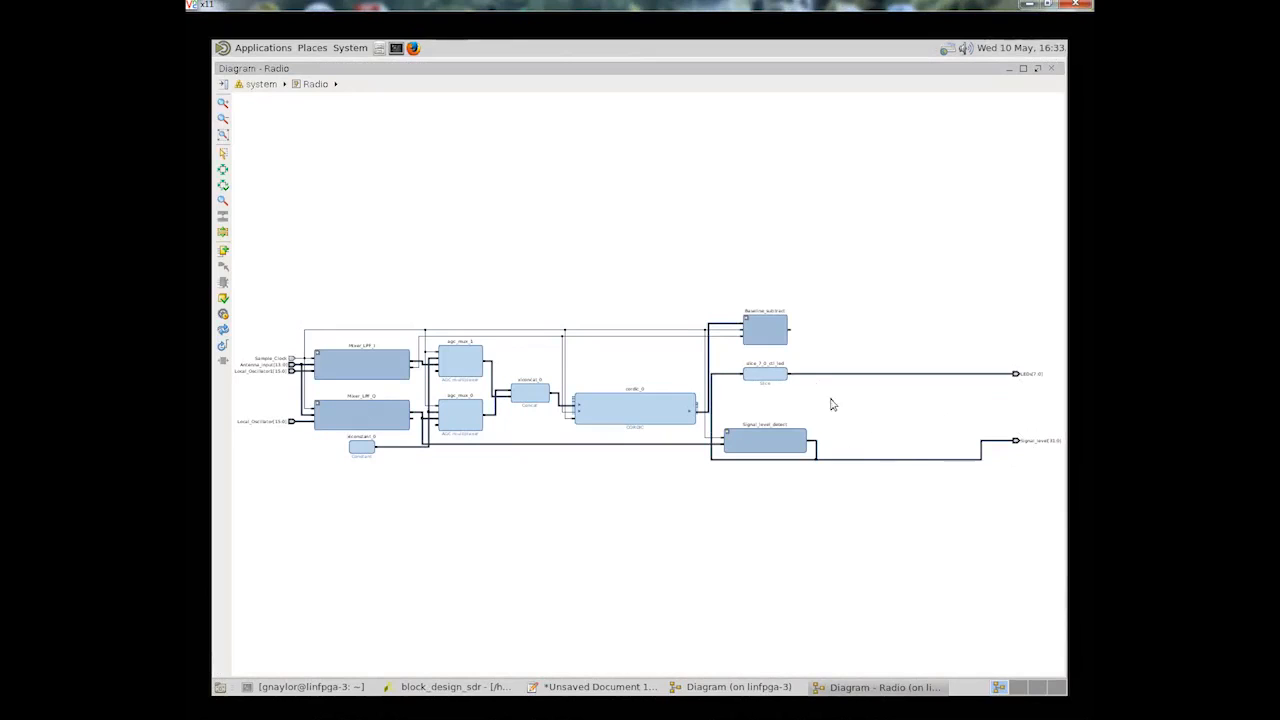
{"action": "left_click_drag", "start_coordinate": [680, 282], "coordinate": [818, 392]}
{"action": "right_click", "coordinate": [772, 300]}
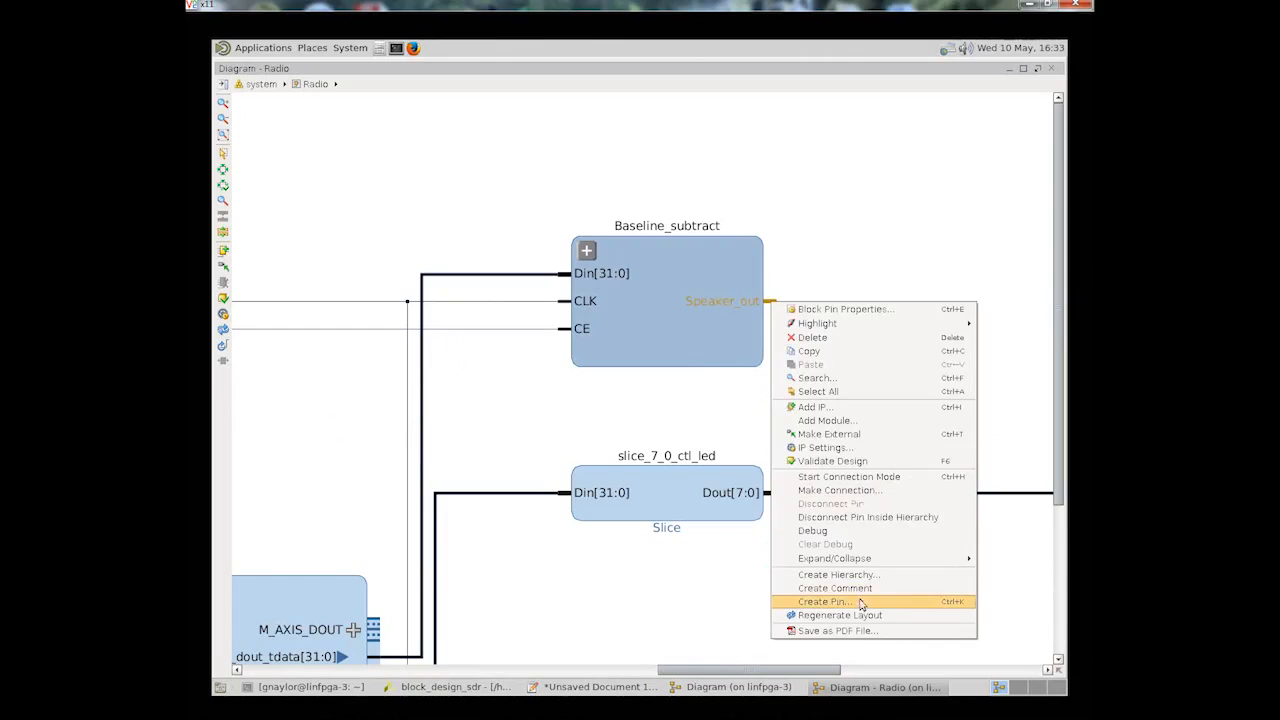
{"action": "left_click", "coordinate": [828, 602]}
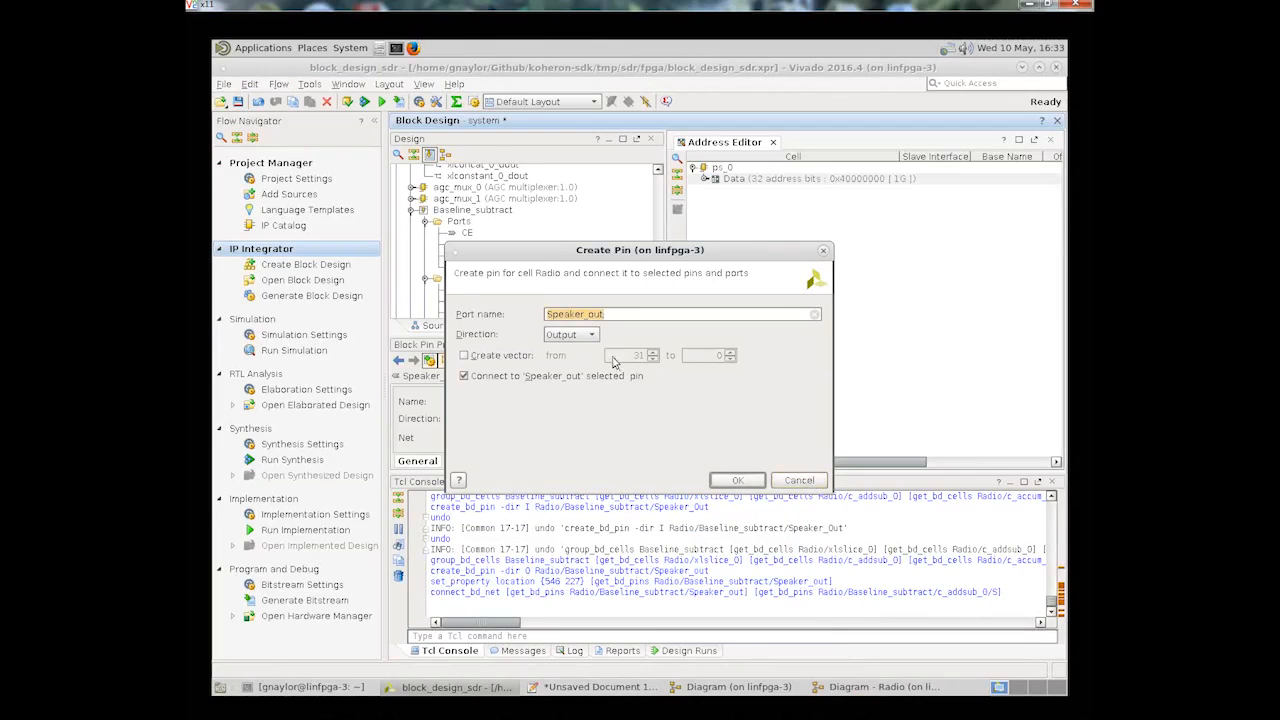
{"action": "left_click", "coordinate": [737, 480]}
{"action": "left_click_drag", "start_coordinate": [845, 527], "coordinate": [797, 486]}
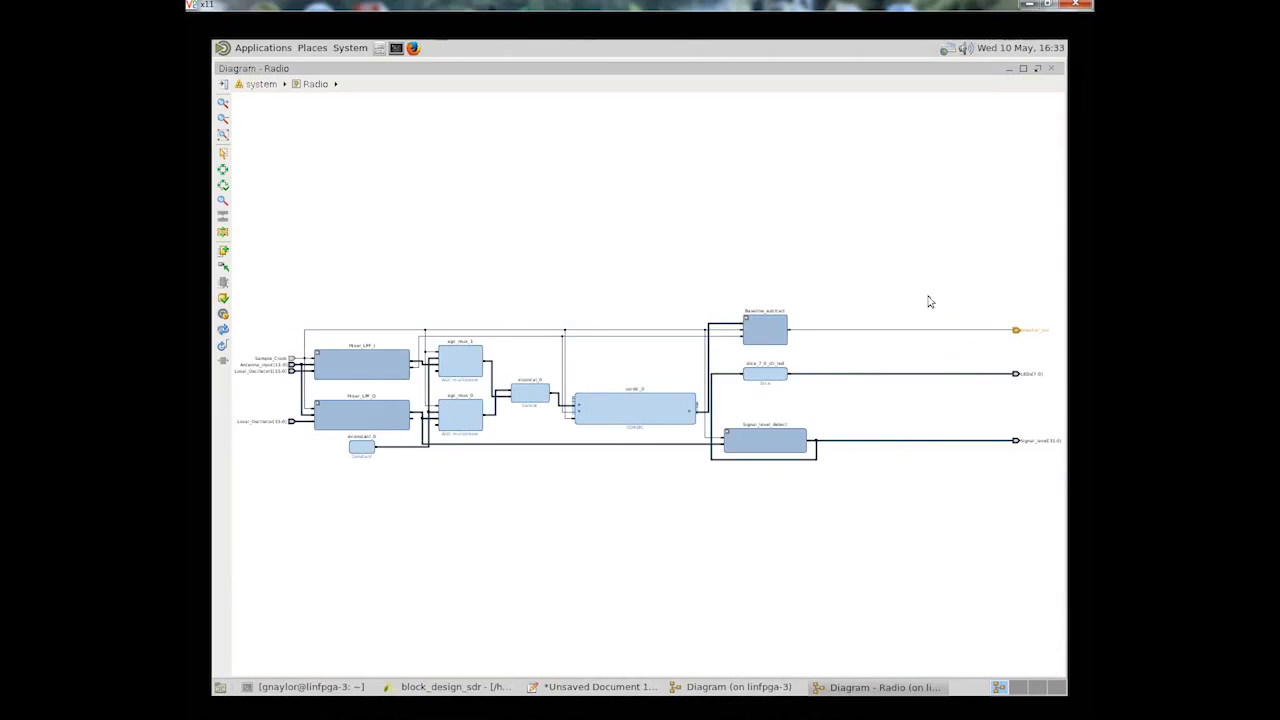
Step: Create an output pin named Strobe on the Radio hierarchy
{"action": "right_click", "coordinate": [838, 248]}
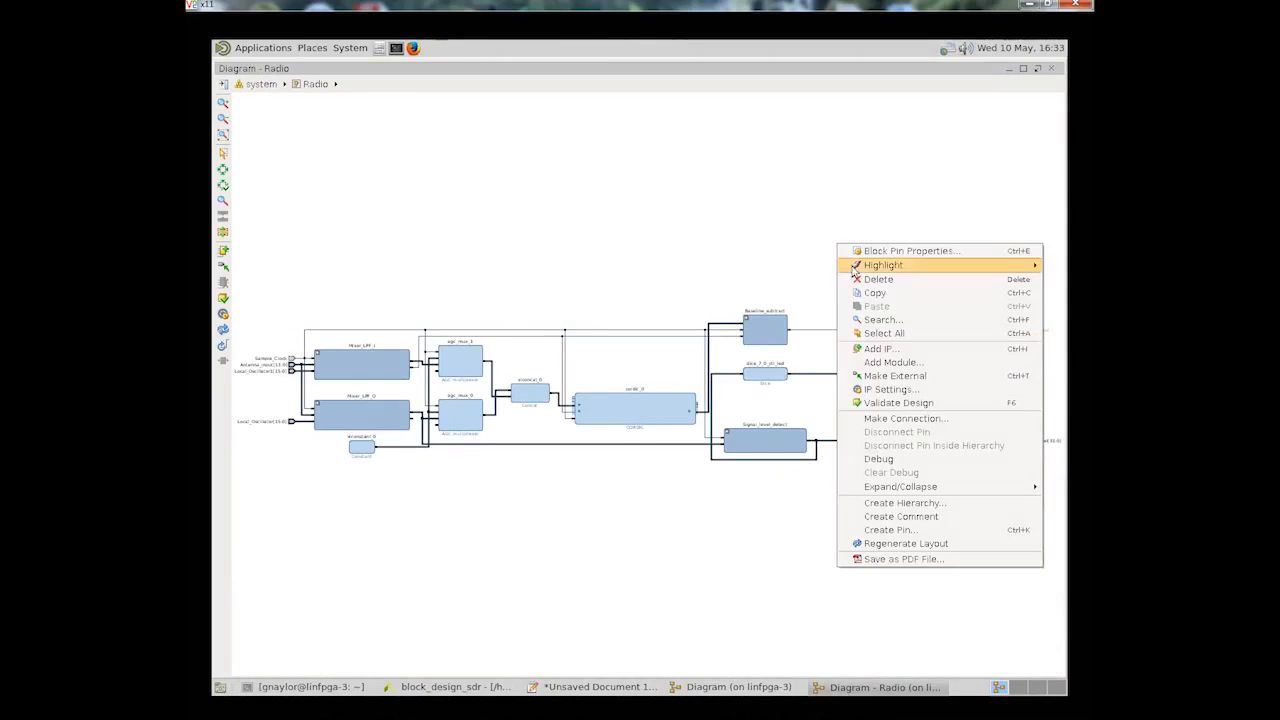
{"action": "left_click", "coordinate": [905, 529]}
{"action": "type", "text": "Strobe"}
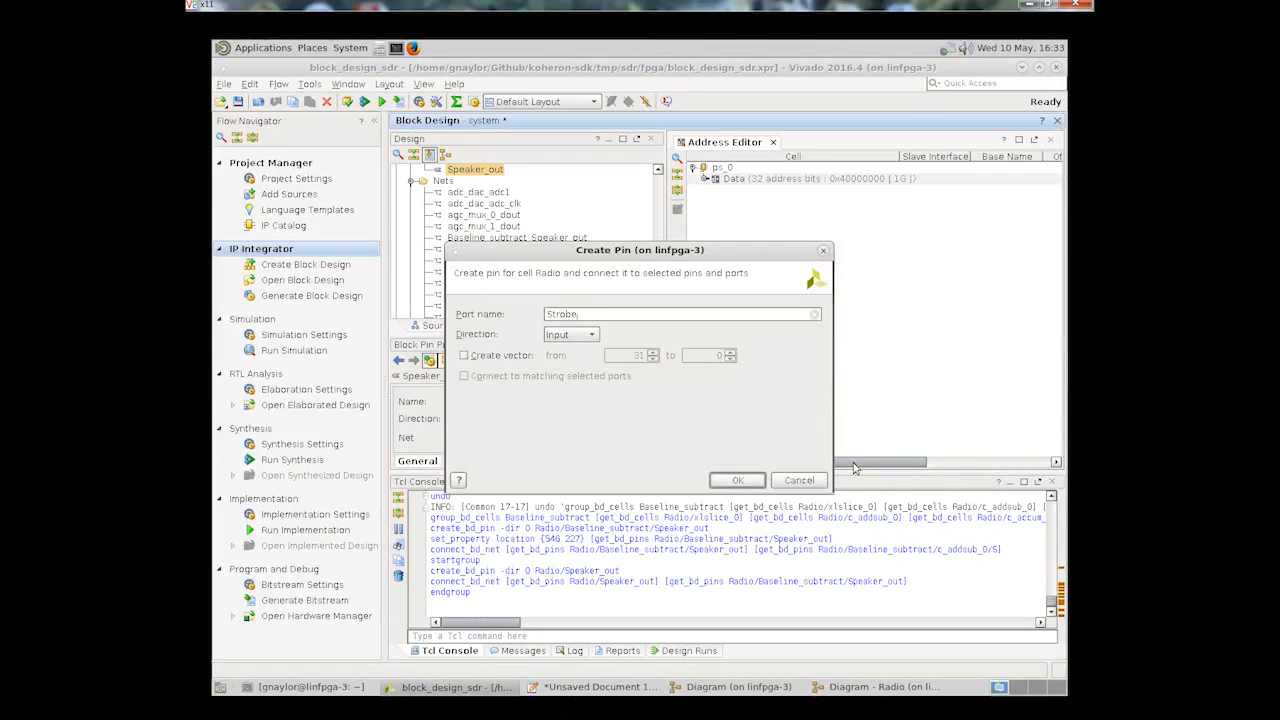
{"action": "left_click", "coordinate": [592, 336]}
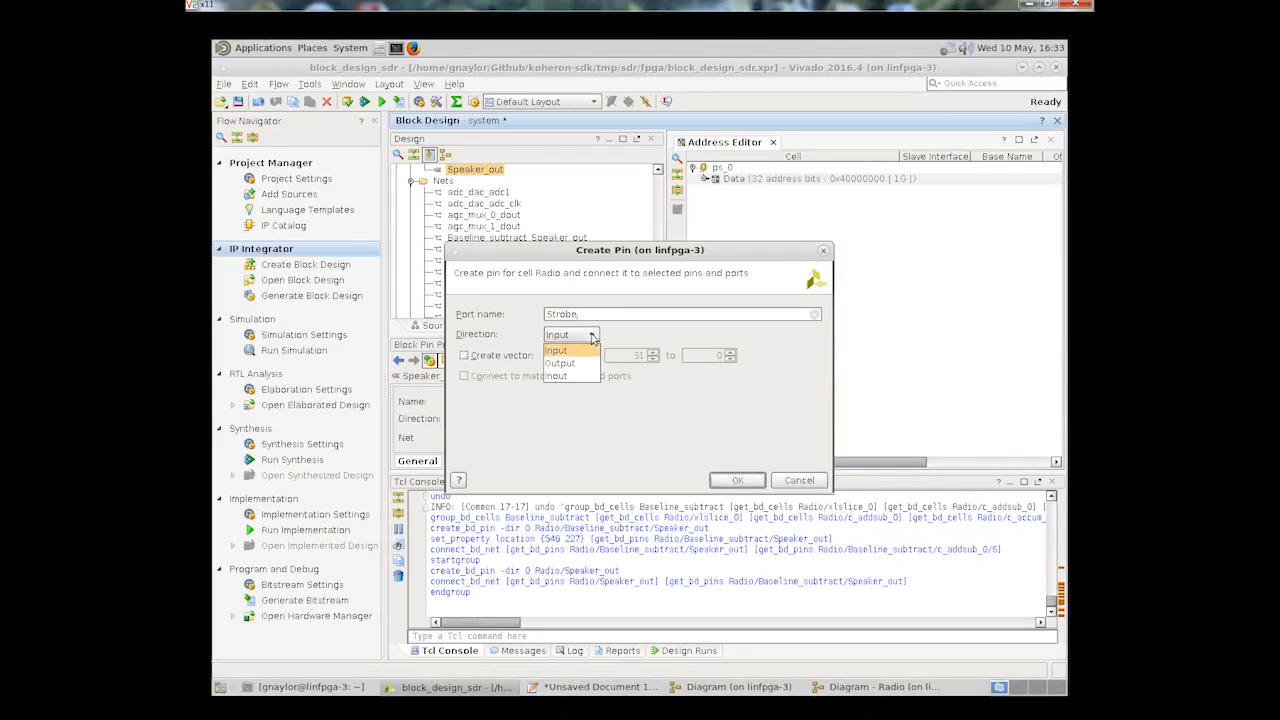
{"action": "left_click", "coordinate": [577, 364]}
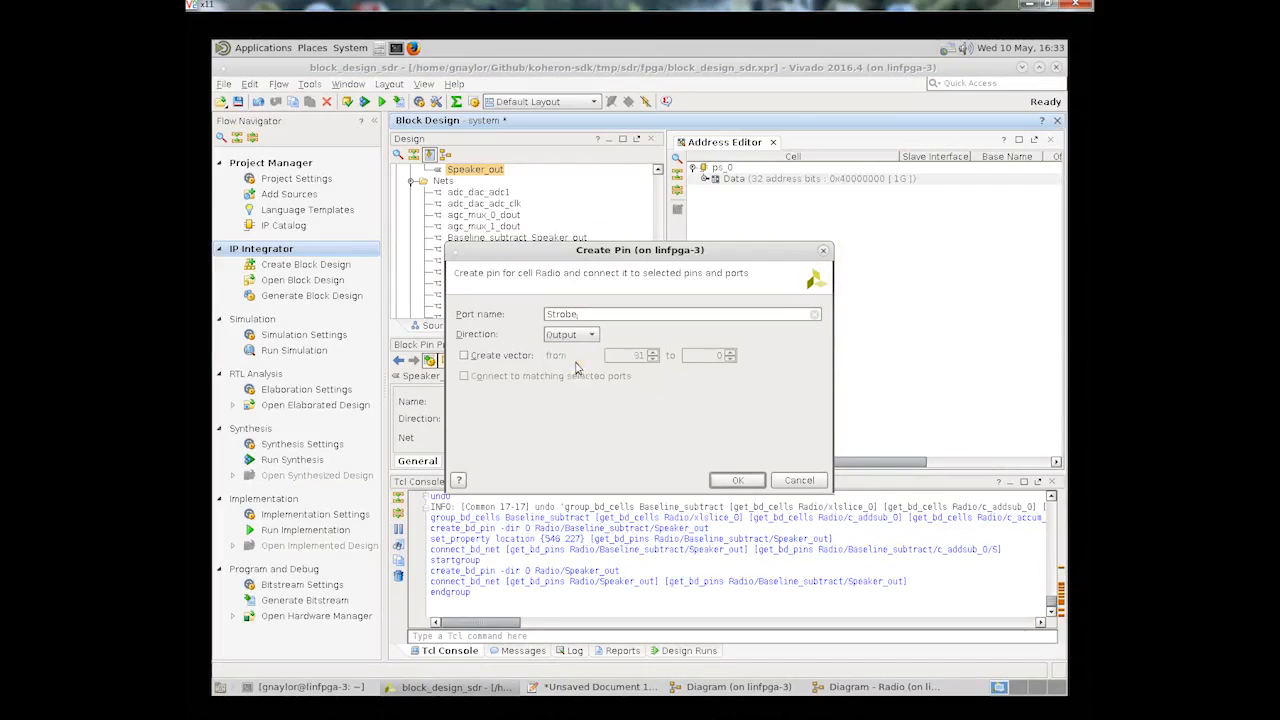
{"action": "left_click", "coordinate": [737, 480]}
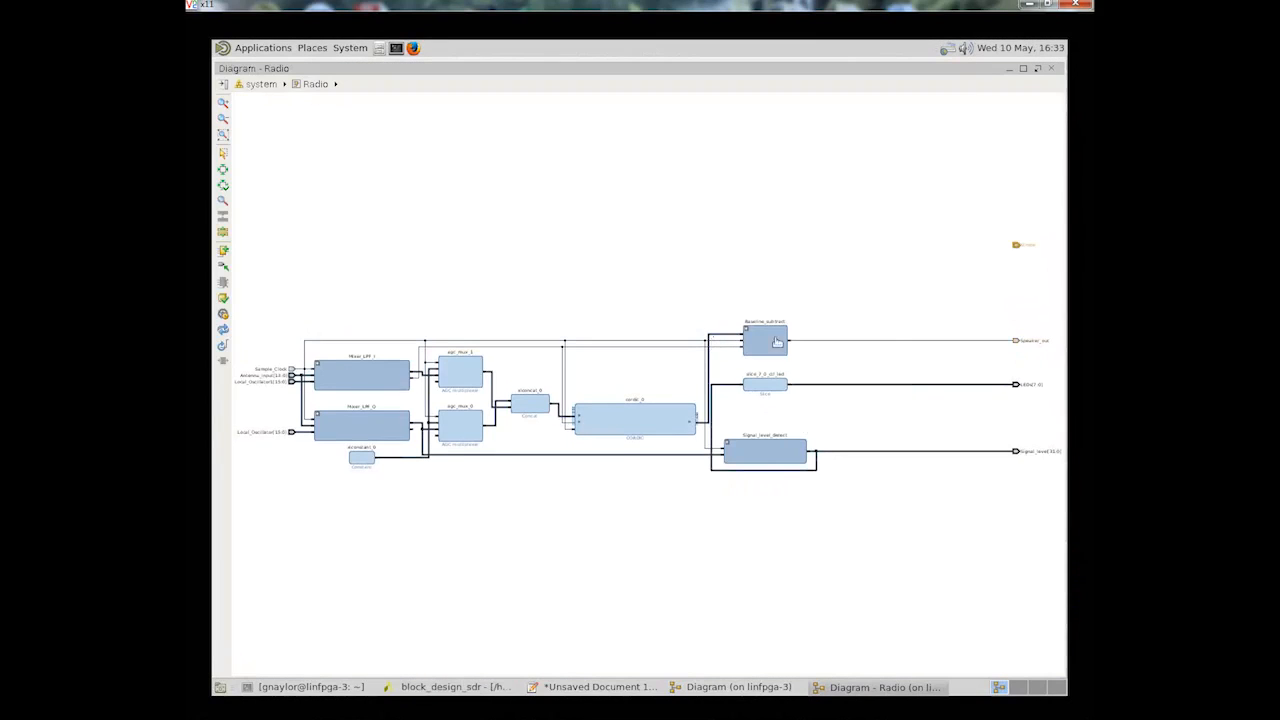
Step: Connect Radio's Strobe pin to the Mixer_LPF_I_Demodulate_Tvalid net at cordic_0's s_axis_cartesian_tvalid input
{"action": "left_click_drag", "start_coordinate": [1018, 243], "coordinate": [572, 420]}
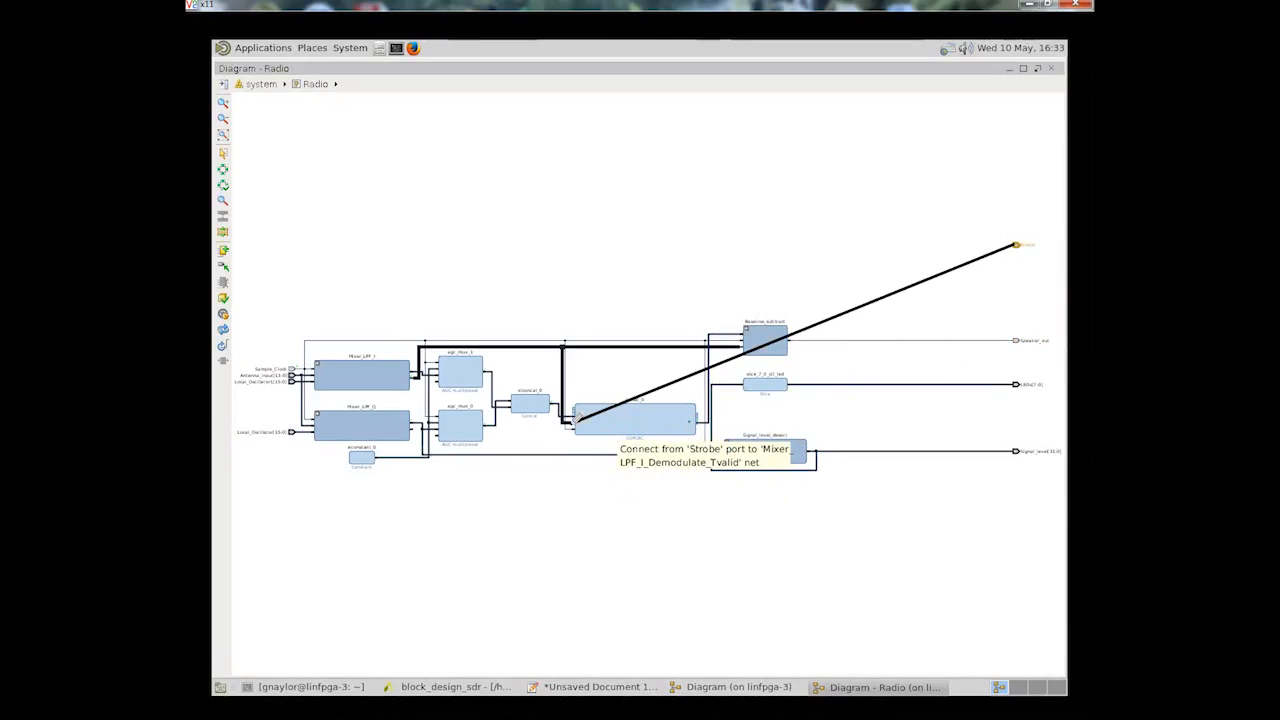
{"action": "left_click_drag", "start_coordinate": [574, 420], "coordinate": [574, 421]}
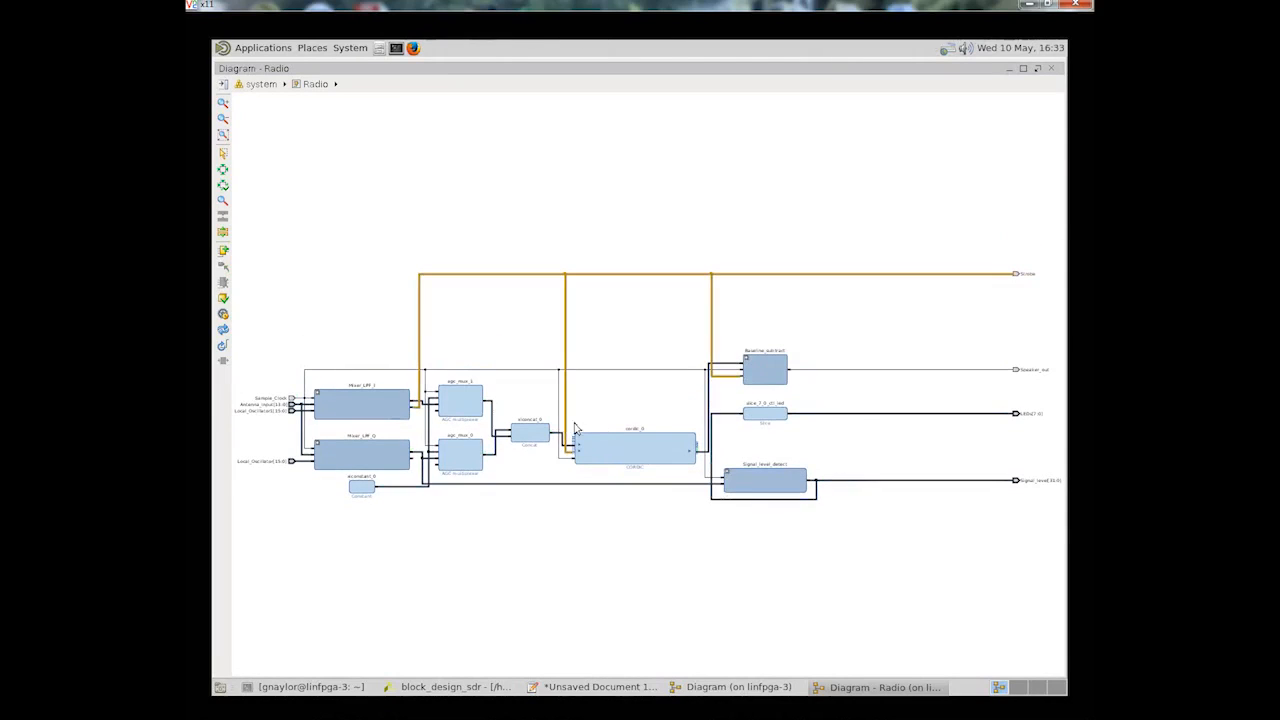
{"action": "left_click_drag", "start_coordinate": [509, 349], "coordinate": [628, 508]}
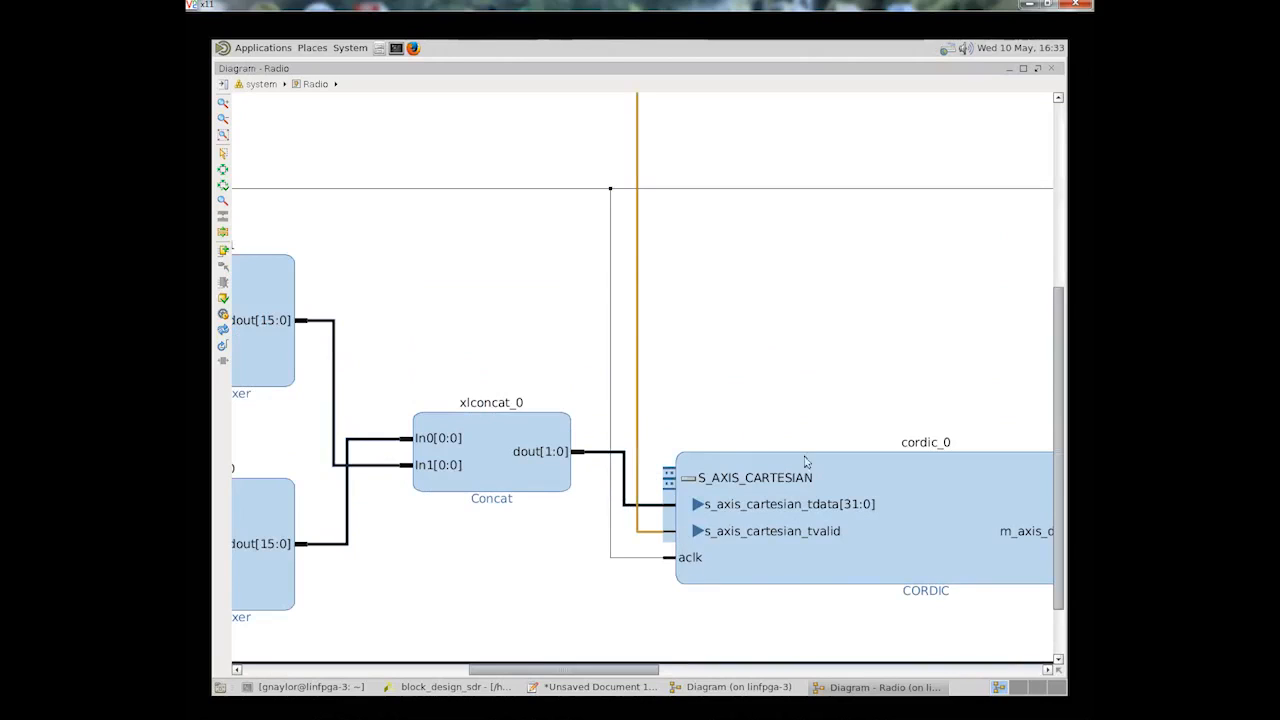
{"action": "left_click_drag", "start_coordinate": [871, 397], "coordinate": [745, 297]}
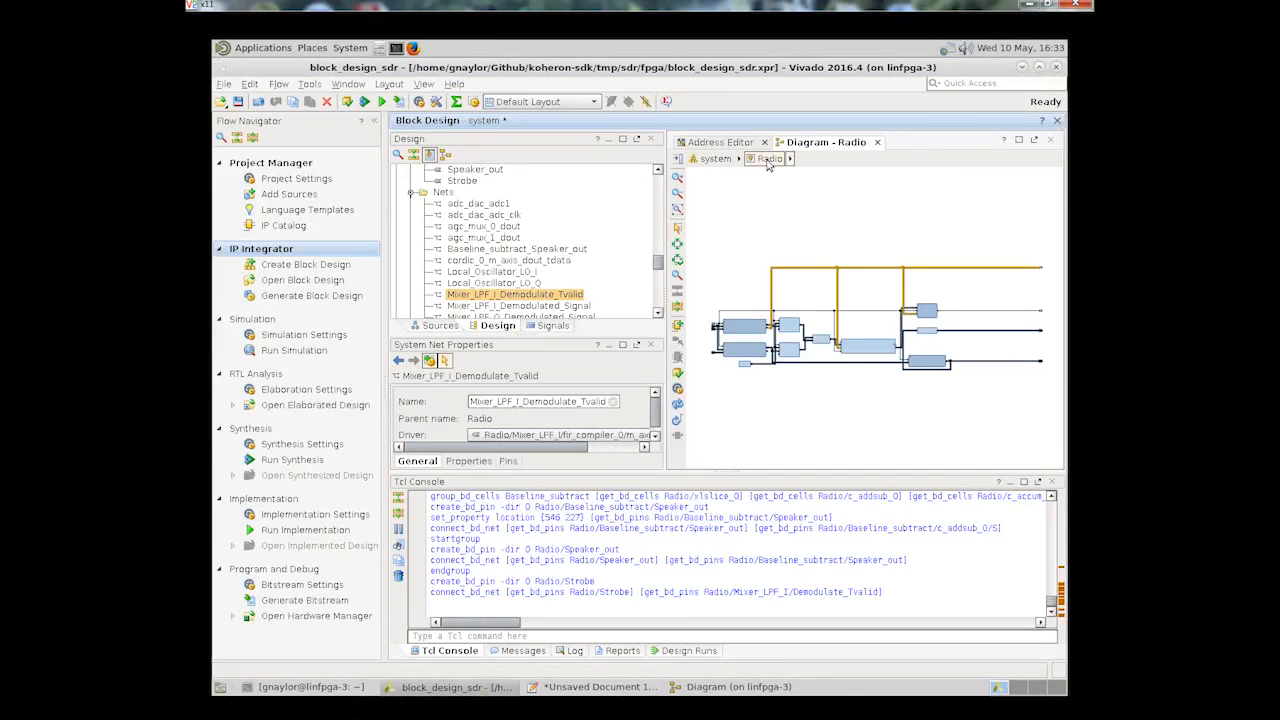
Step: Examine Radio's output pins in the system diagram and the Speaker_out wiring inside Radio and Baseline_subtract
{"action": "left_click", "coordinate": [745, 687]}
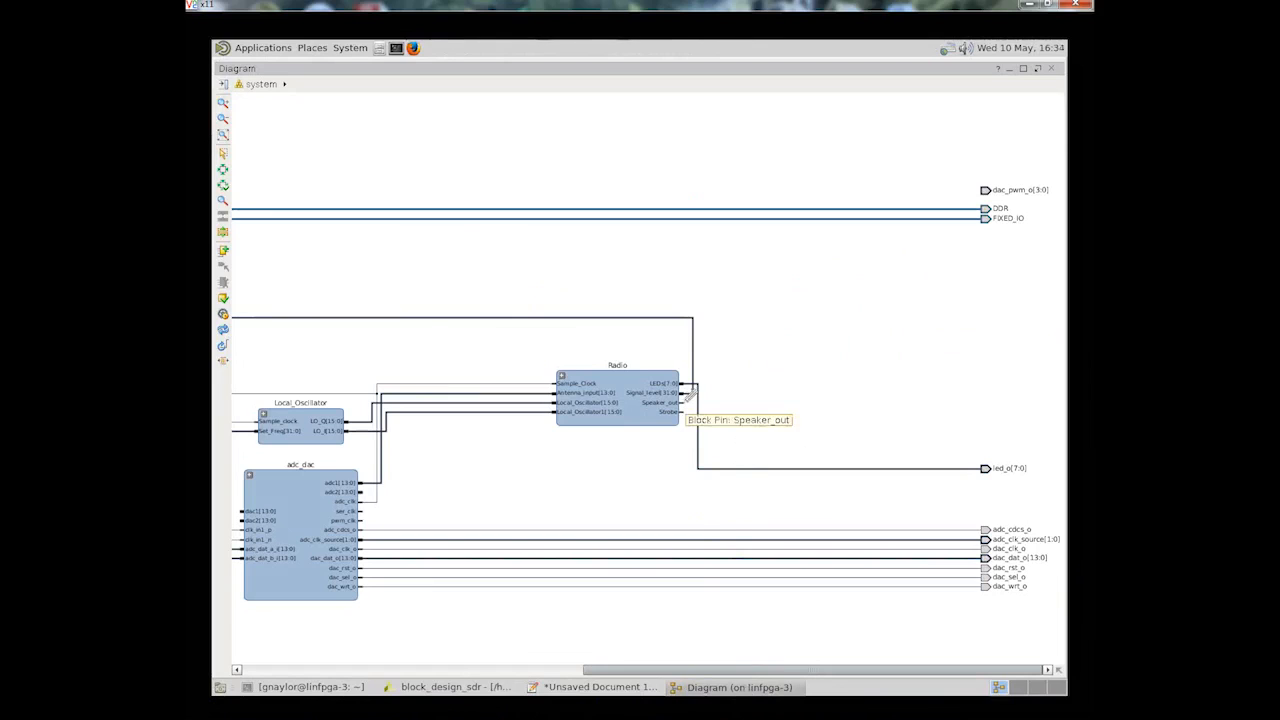
{"action": "double_click", "coordinate": [641, 419]}
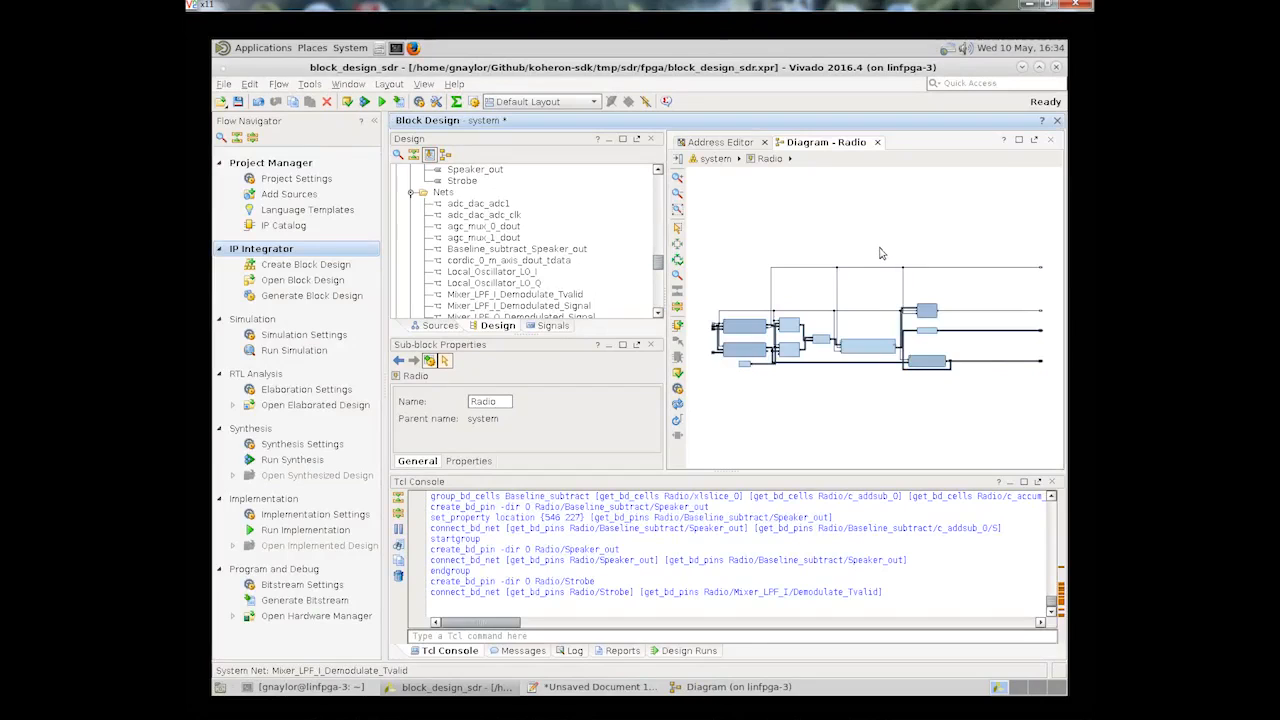
{"action": "left_click_drag", "start_coordinate": [880, 253], "coordinate": [1042, 384]}
{"action": "double_click", "coordinate": [870, 324]}
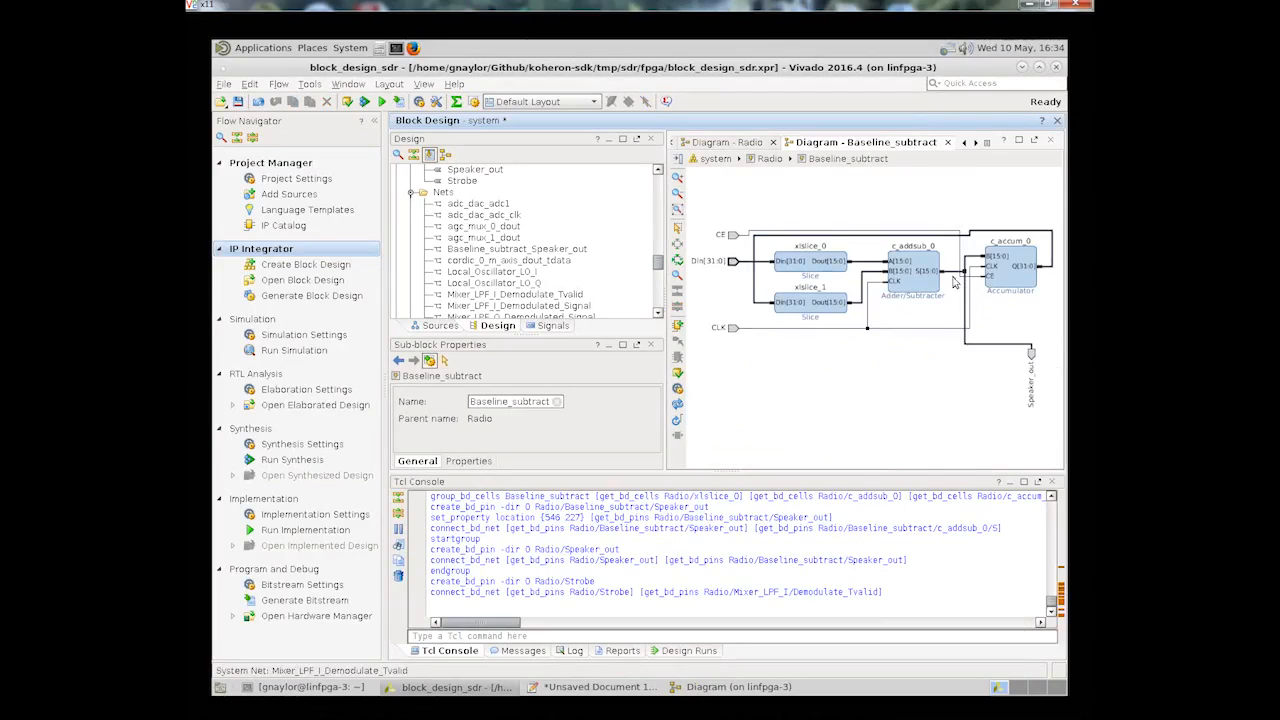
{"action": "left_click", "coordinate": [949, 143]}
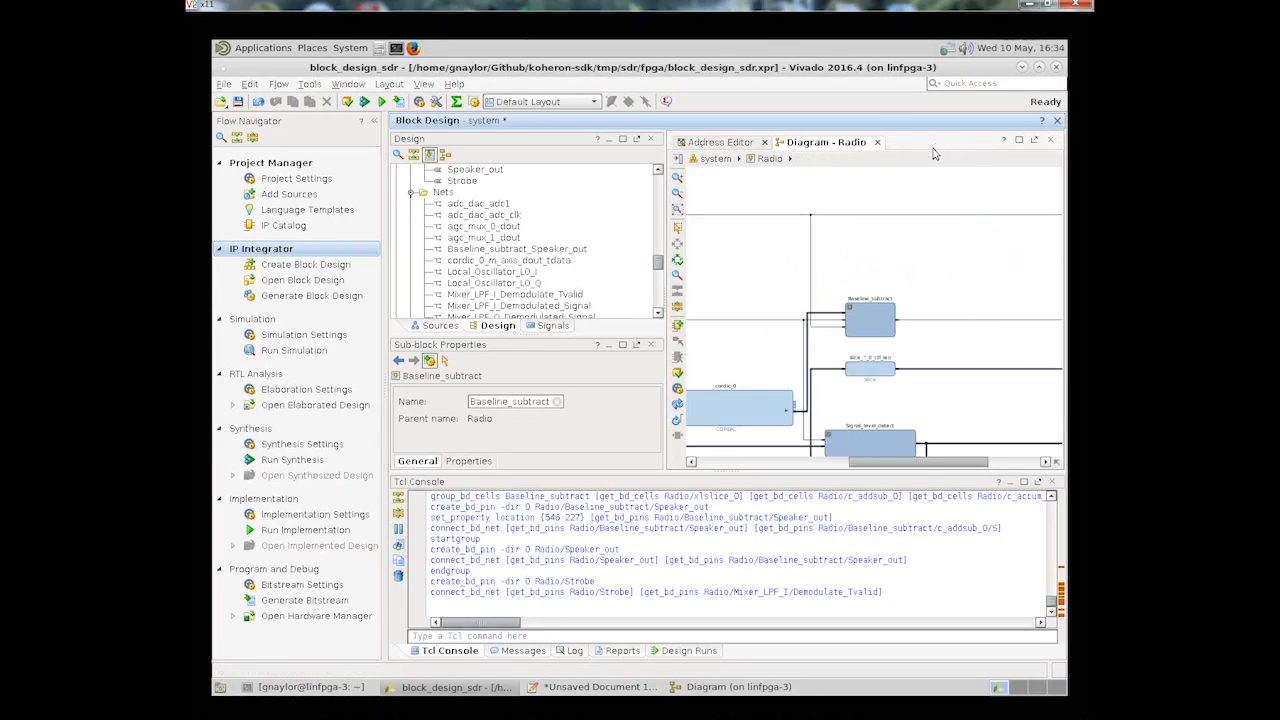
{"action": "left_click", "coordinate": [878, 143]}
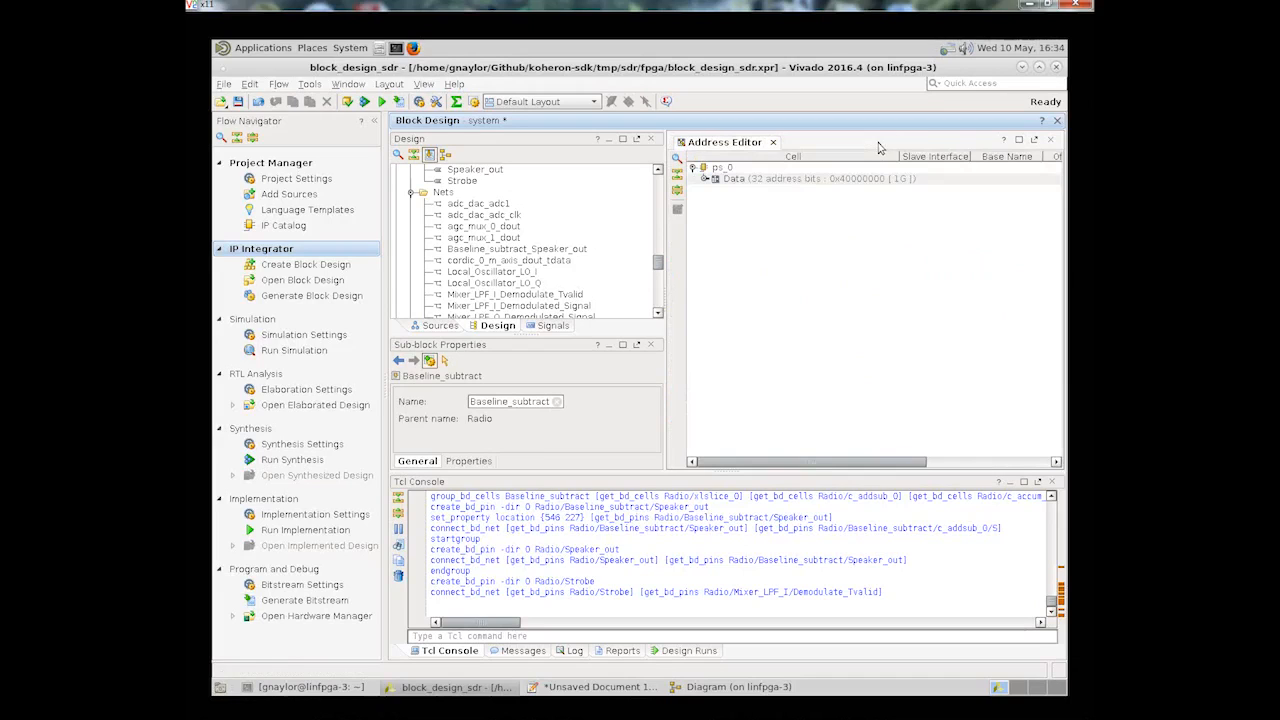
Step: Add a Slice IP block to the top-level system diagram
{"action": "left_click", "coordinate": [714, 684]}
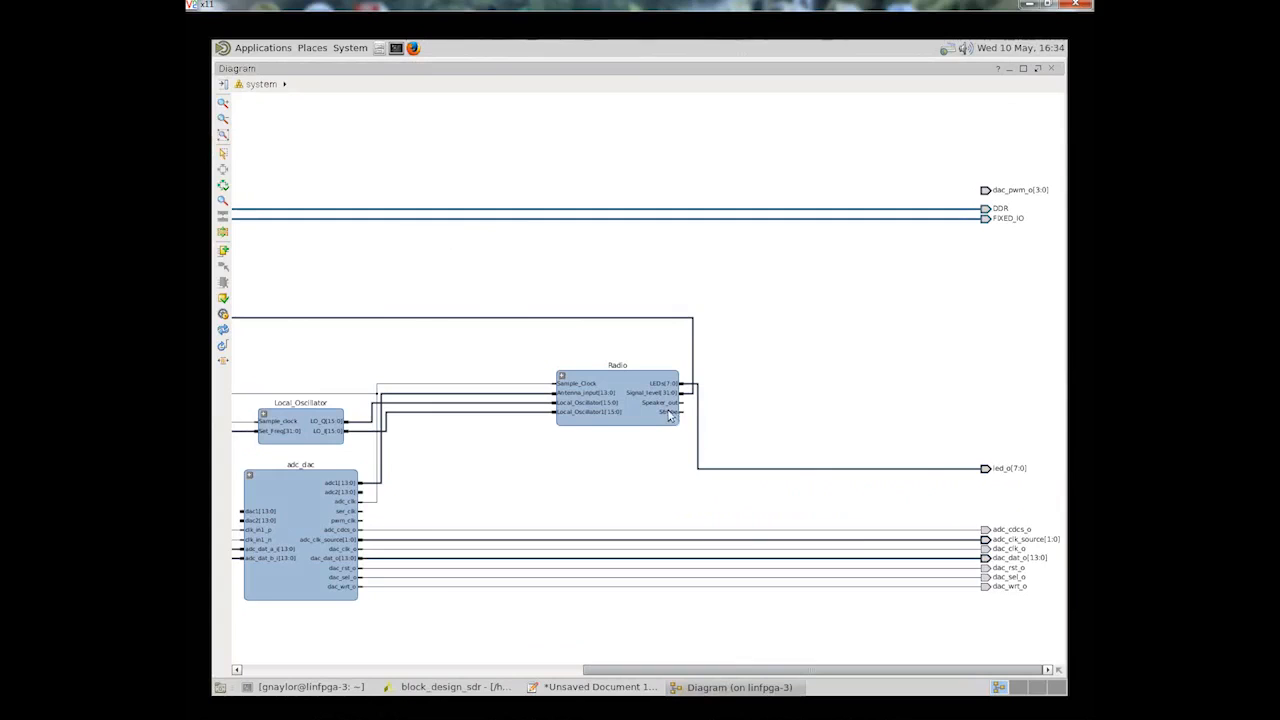
{"action": "left_click_drag", "start_coordinate": [772, 669], "coordinate": [615, 669]}
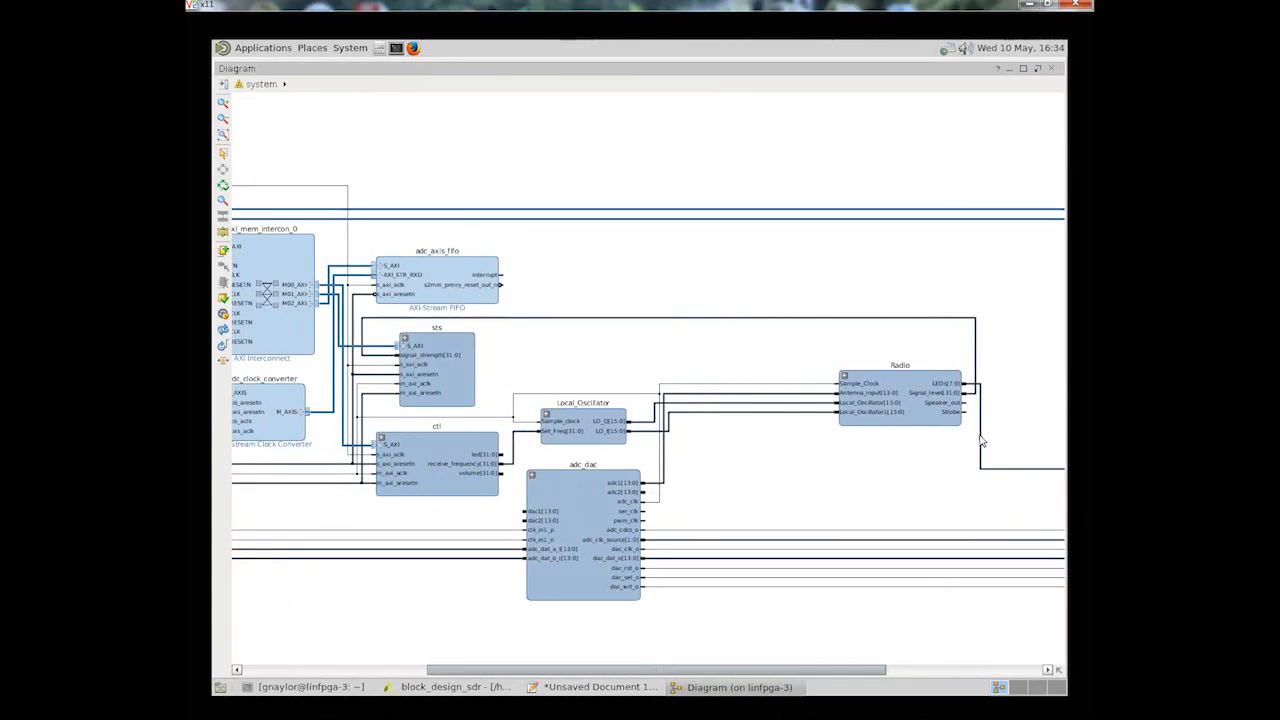
{"action": "left_click", "coordinate": [222, 251]}
{"action": "type", "text": "slice"}
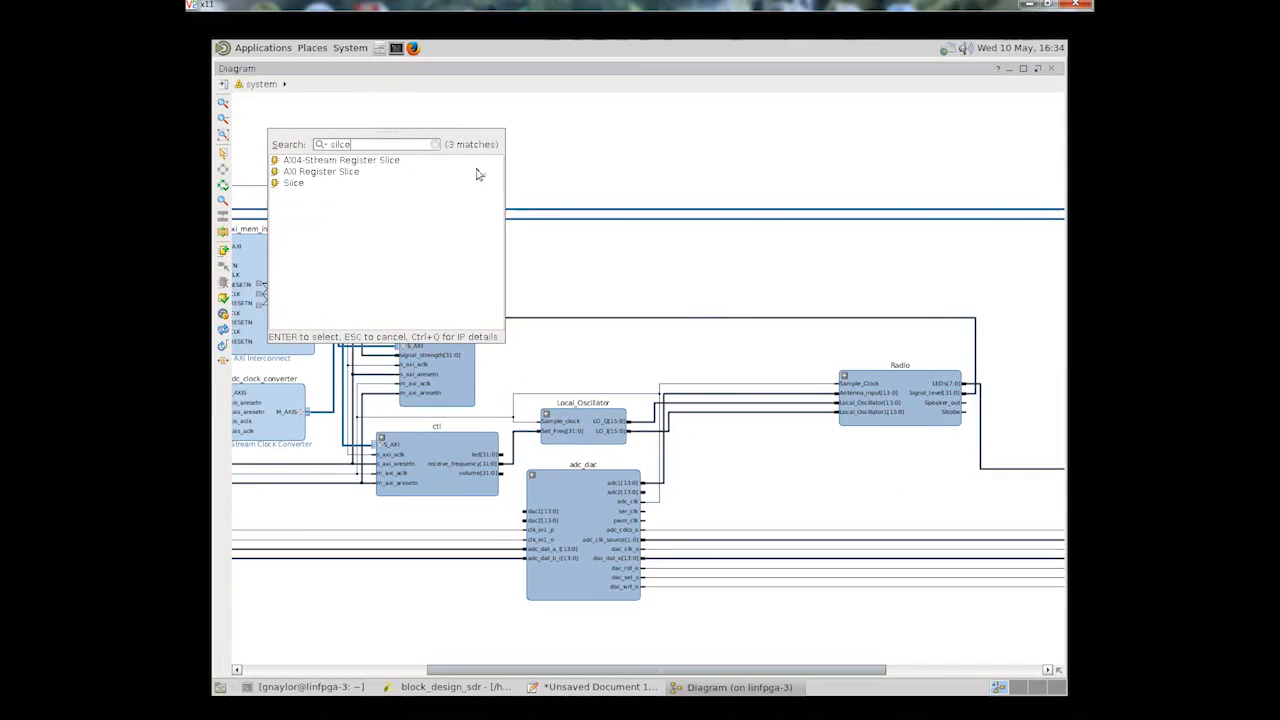
{"action": "left_click_drag", "start_coordinate": [310, 183], "coordinate": [786, 471]}
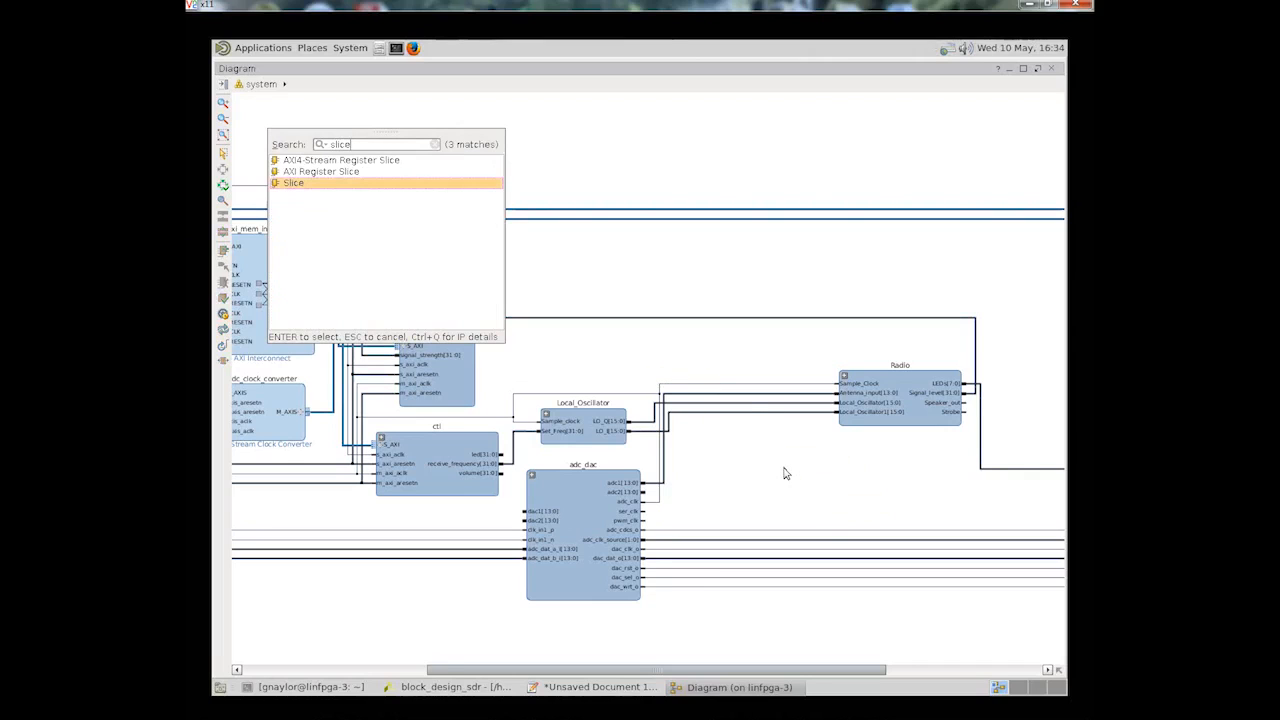
Step: Customize the new slice xlslice_0 with Din Width 16, Din From 15 and a 14-bit Dout[13:0] output
{"action": "double_click", "coordinate": [703, 469]}
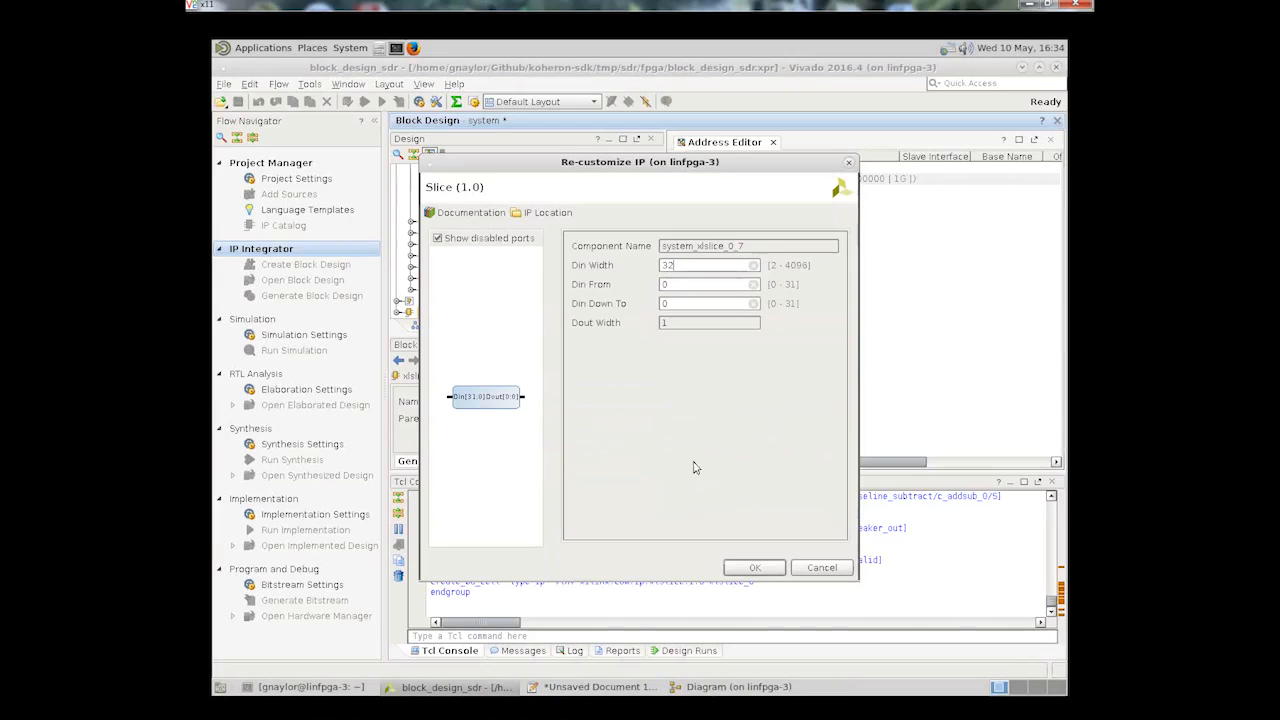
{"action": "double_click", "coordinate": [670, 265]}
{"action": "type", "text": "16"}
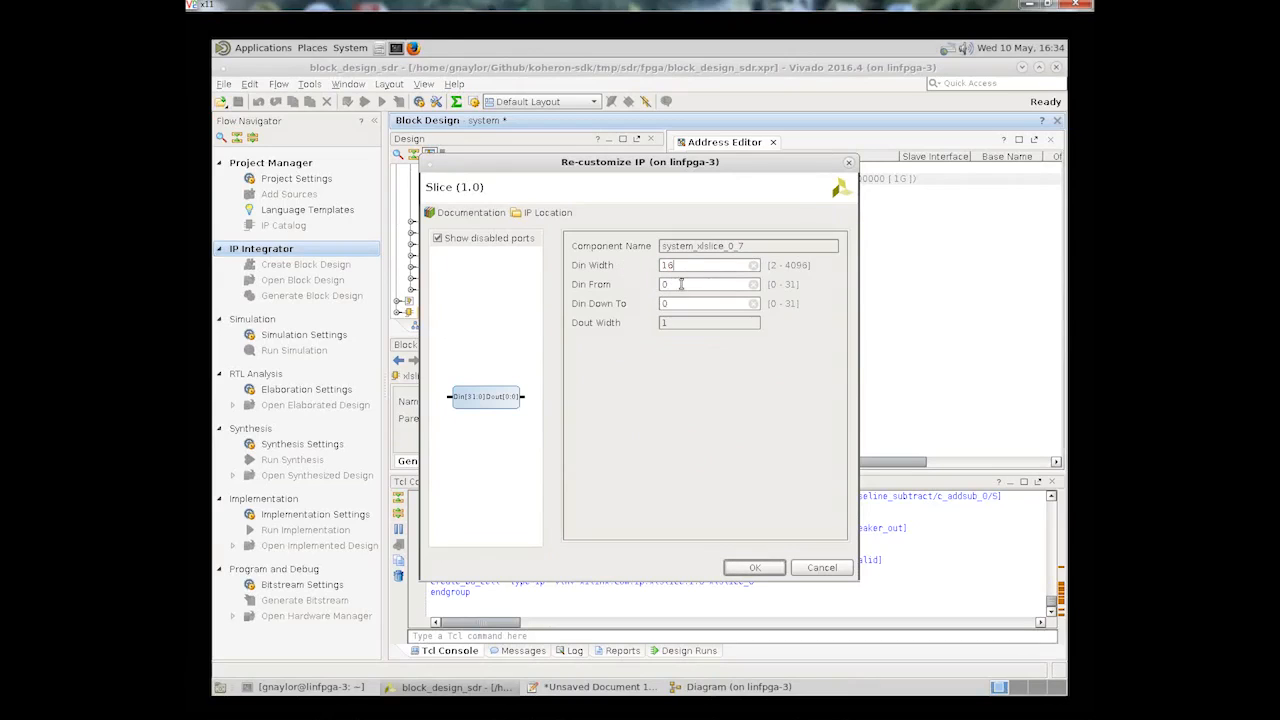
{"action": "double_click", "coordinate": [663, 284]}
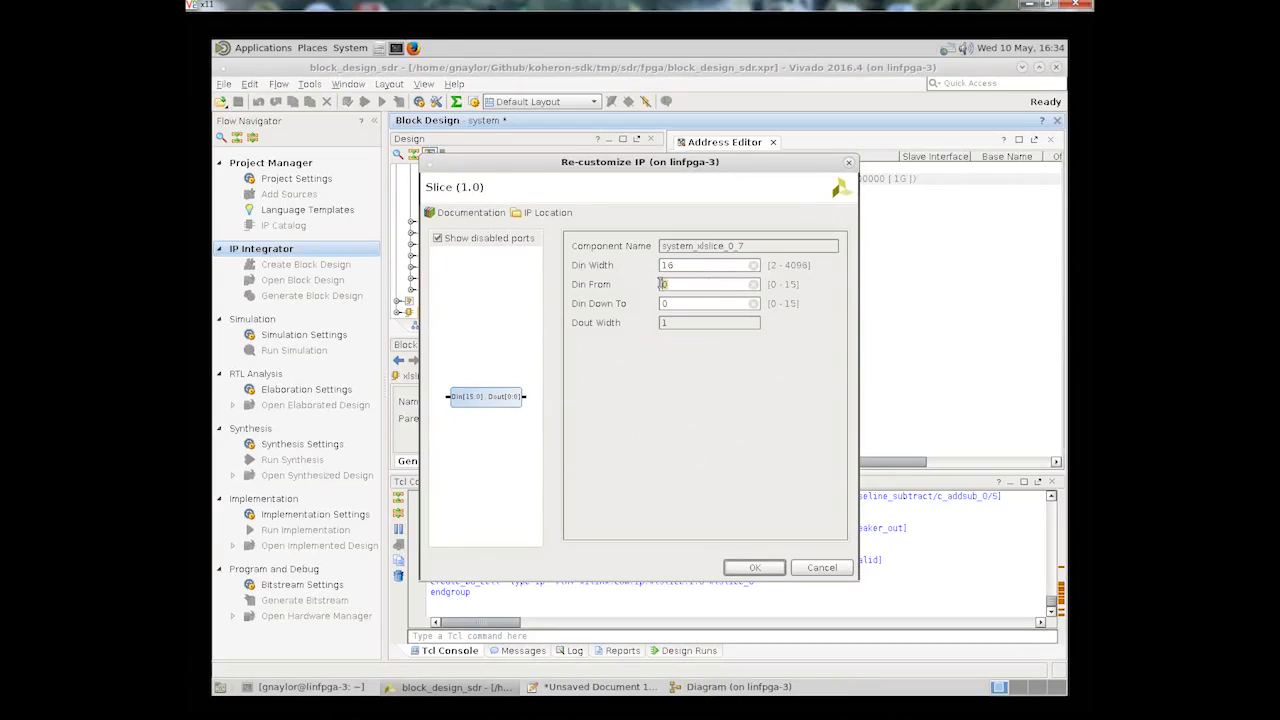
{"action": "type", "text": "15"}
{"action": "double_click", "coordinate": [668, 303]}
{"action": "left_click", "coordinate": [755, 567]}
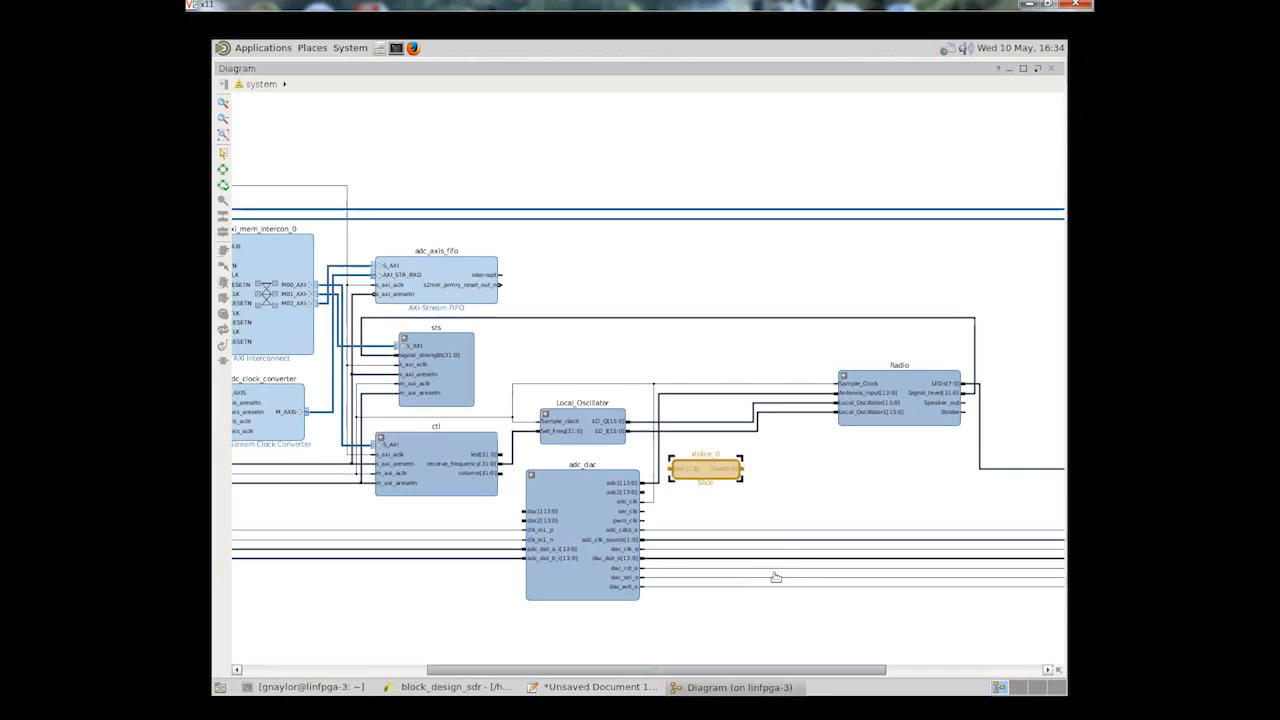
Step: Wire Radio's Speaker_out to xlslice_0's Din and xlslice_0's Dout to adc_dac's dac1 input
{"action": "left_click_drag", "start_coordinate": [676, 466], "coordinate": [962, 402]}
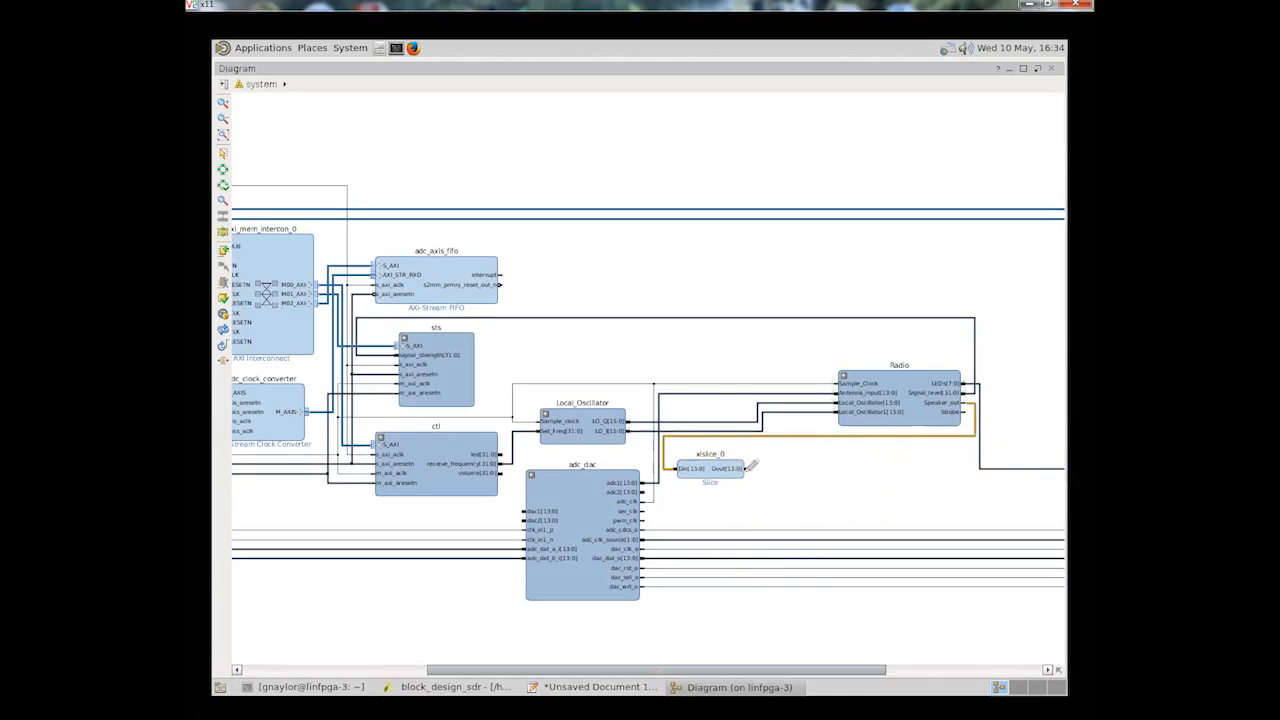
{"action": "left_click_drag", "start_coordinate": [748, 466], "coordinate": [527, 511]}
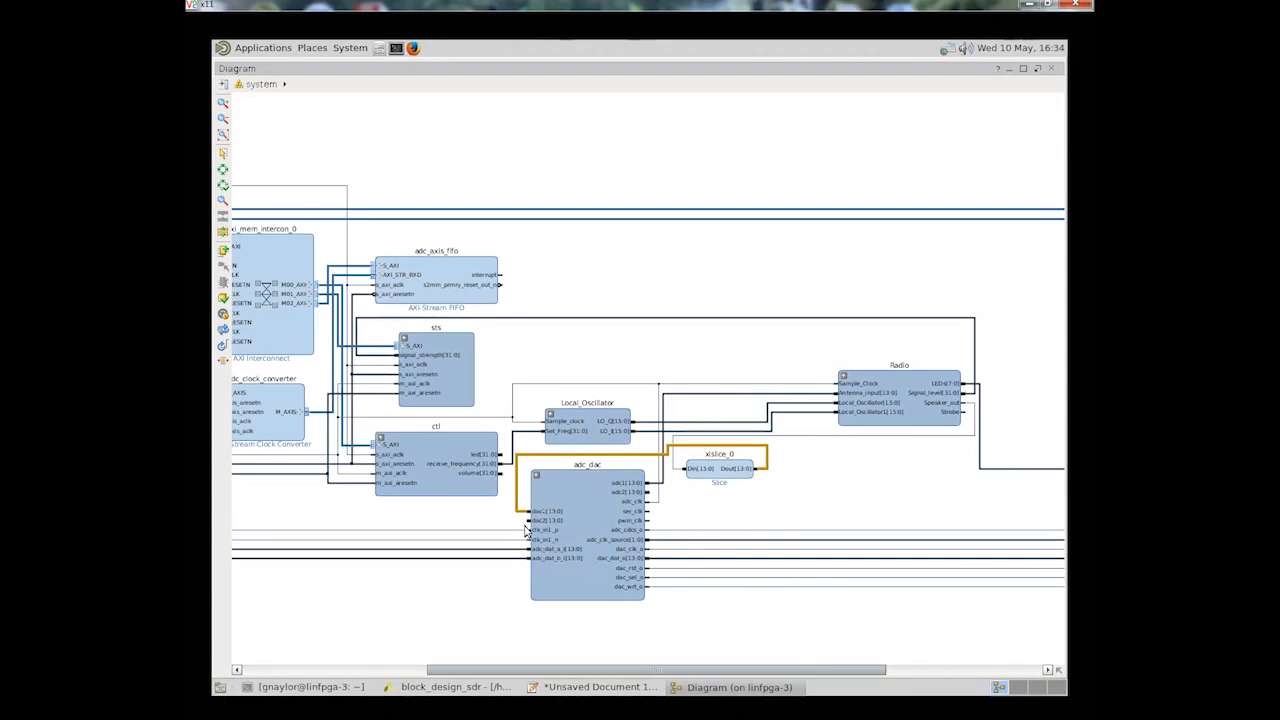
Step: Open the Radio hierarchy and trace Mixer_LPF_Q's Demodulated_Signal net through to Signal_level_detect
{"action": "double_click", "coordinate": [917, 427]}
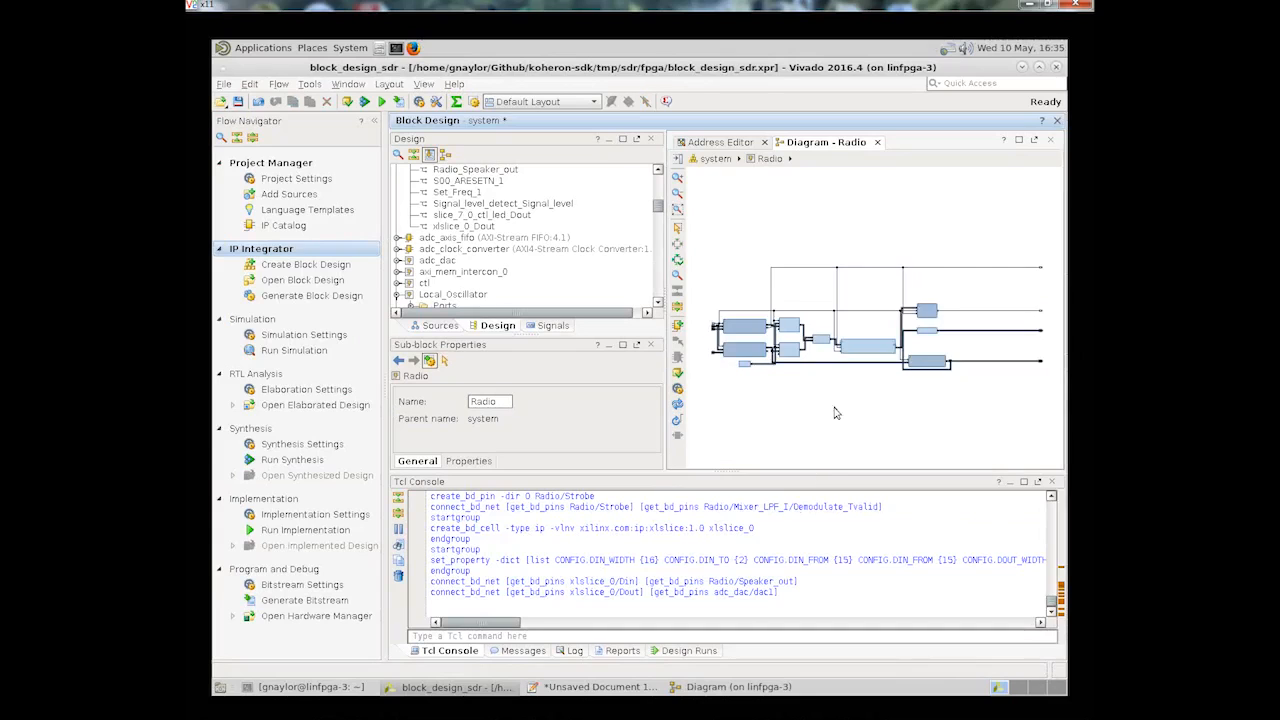
{"action": "left_click_drag", "start_coordinate": [744, 241], "coordinate": [977, 401]}
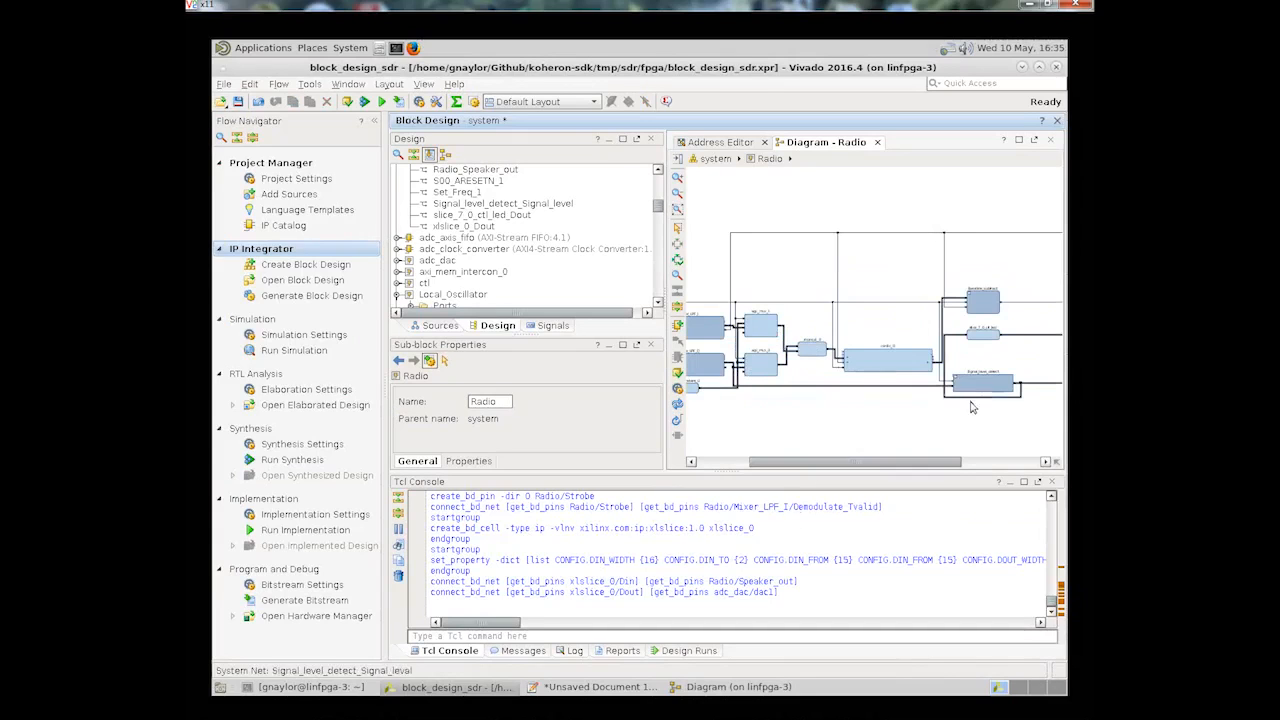
{"action": "left_click", "coordinate": [1034, 139]}
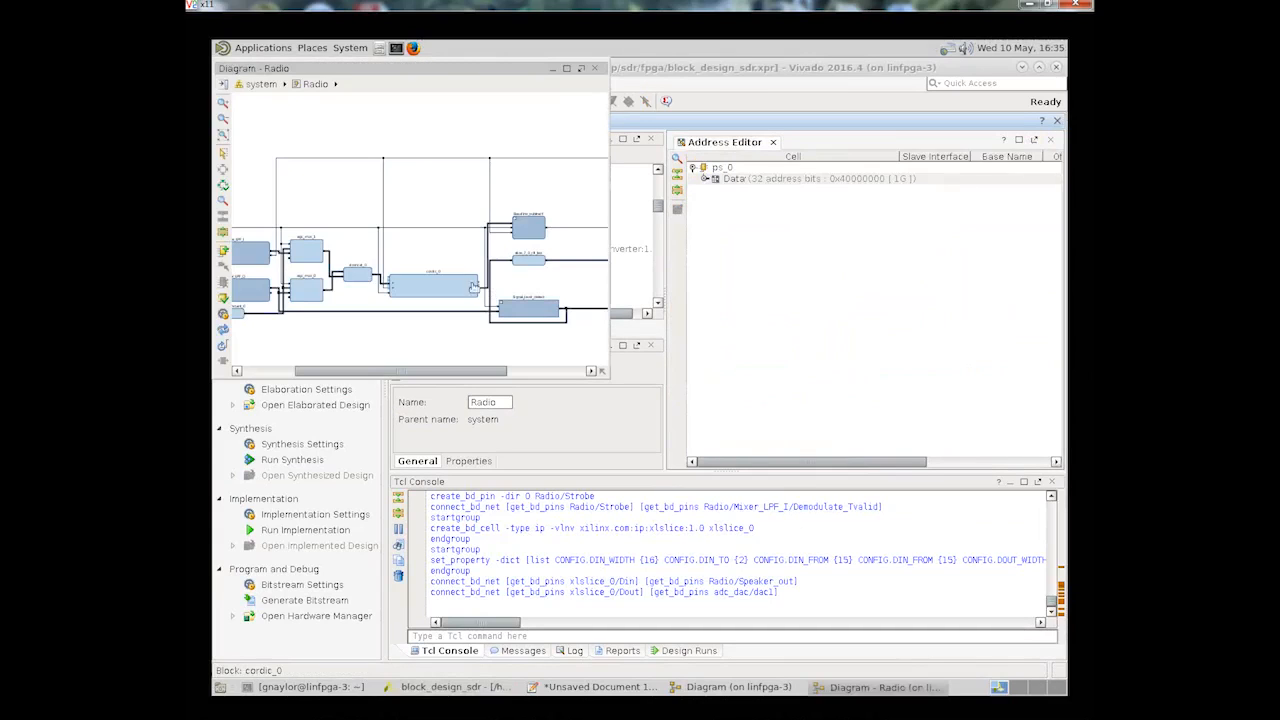
{"action": "left_click", "coordinate": [566, 69]}
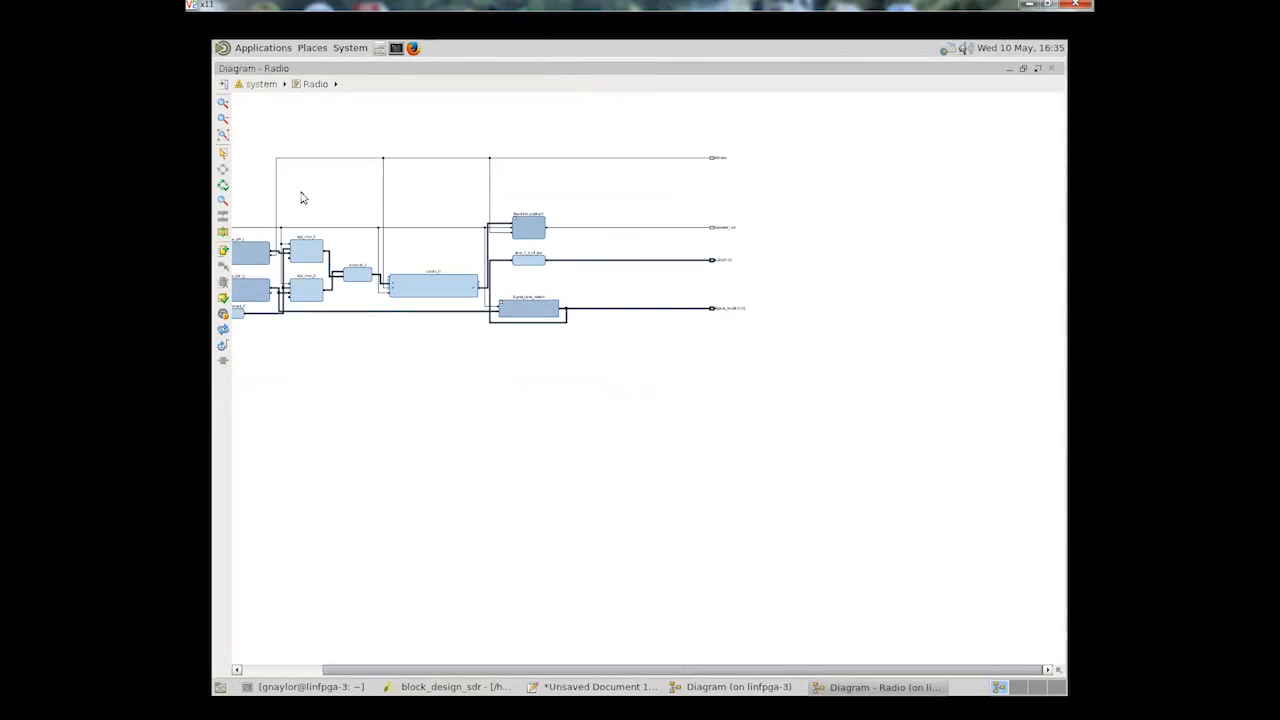
{"action": "left_click_drag", "start_coordinate": [246, 202], "coordinate": [505, 387]}
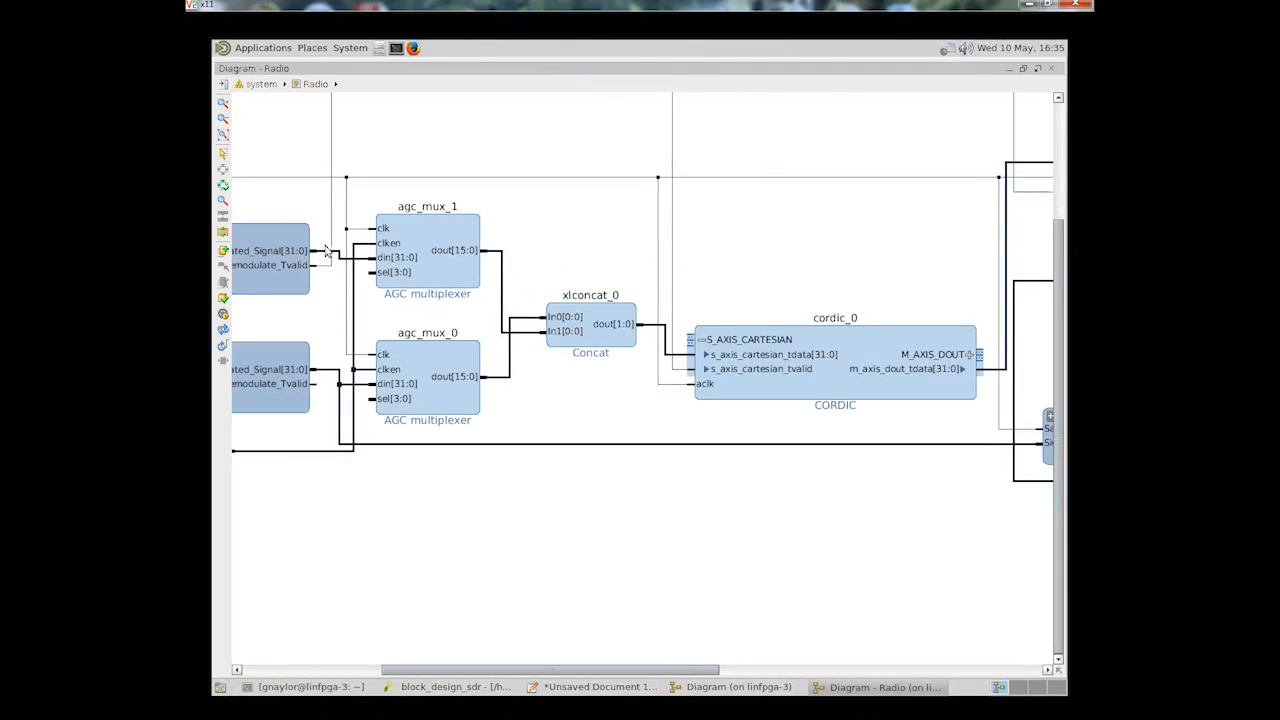
{"action": "left_click_drag", "start_coordinate": [584, 670], "coordinate": [484, 670]}
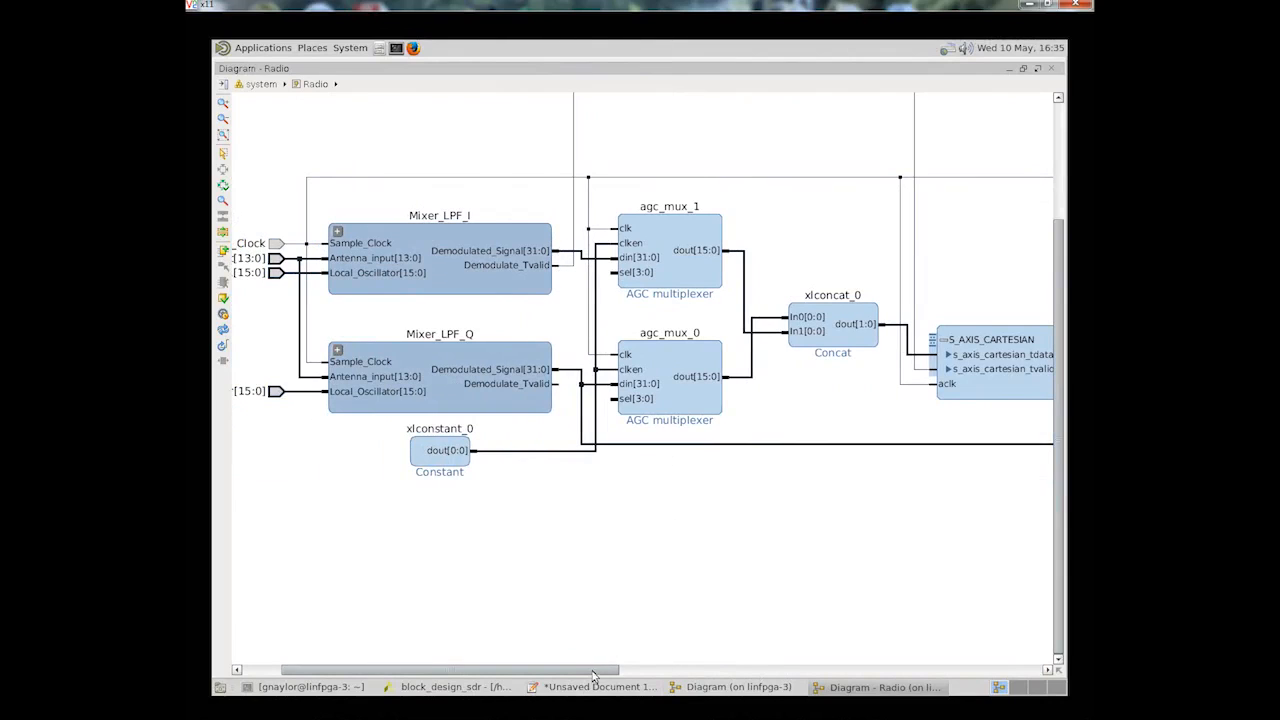
{"action": "left_click", "coordinate": [720, 445]}
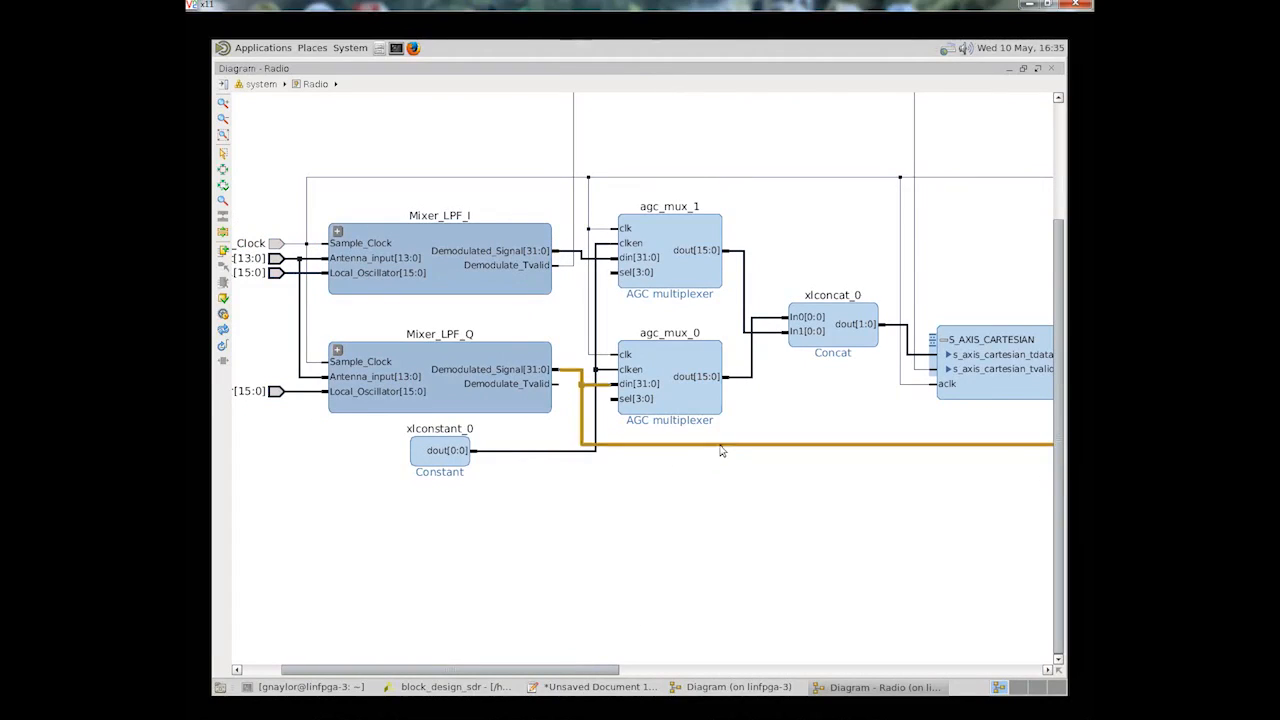
{"action": "left_click_drag", "start_coordinate": [565, 671], "coordinate": [836, 671]}
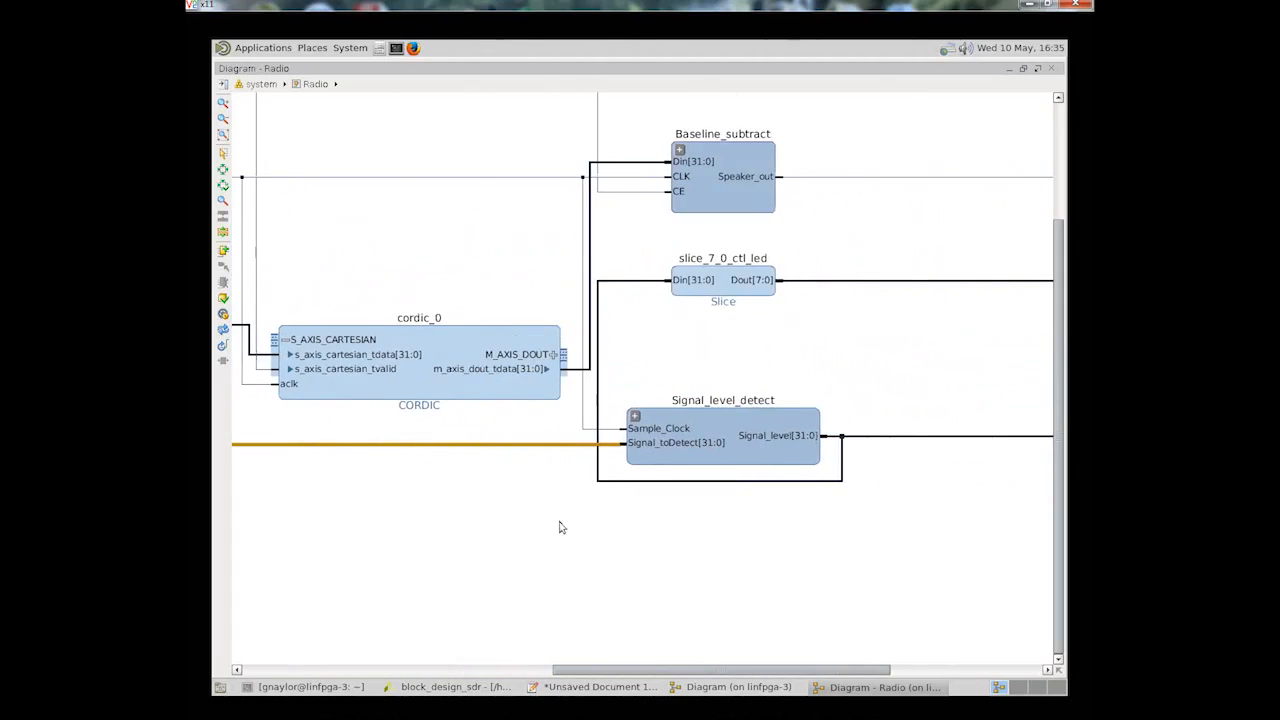
Step: Create an output pin named AfterMixerLPF on the Radio hierarchy
{"action": "right_click", "coordinate": [766, 570]}
{"action": "left_click", "coordinate": [850, 643]}
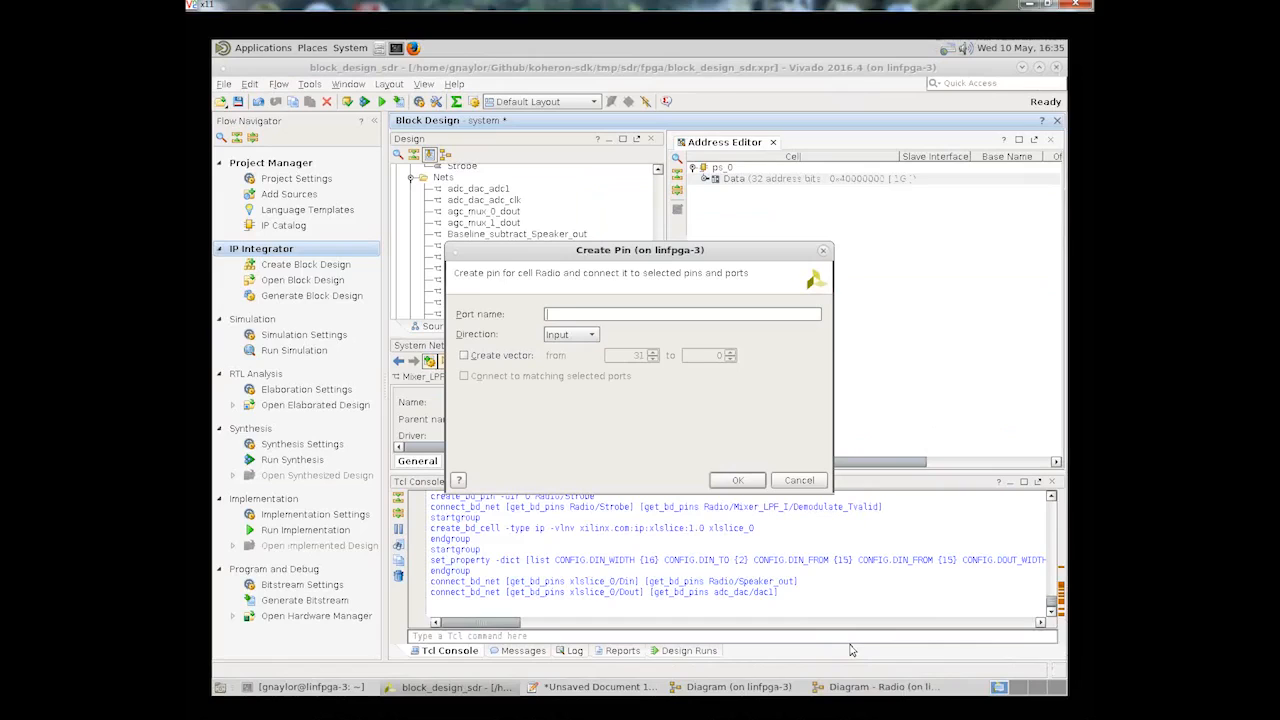
{"action": "left_click", "coordinate": [588, 317]}
{"action": "left_click", "coordinate": [588, 336]}
{"action": "left_click", "coordinate": [565, 363]}
{"action": "left_click", "coordinate": [579, 314]}
{"action": "type", "text": "AfterMixerLPF"}
{"action": "left_click", "coordinate": [746, 479]}
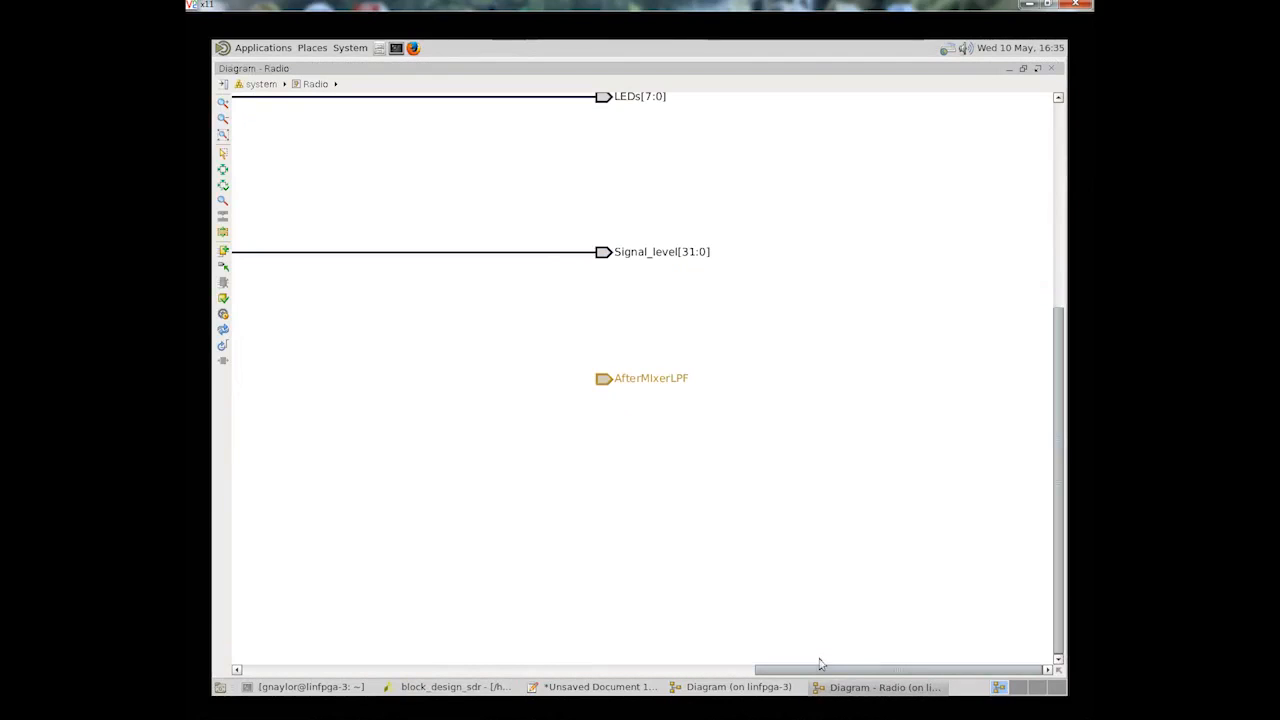
Step: Duplicate the slice_7_0_ctl_led slice and place the copy below Signal_level_detect, near the AfterMixerLPF pin
{"action": "scroll", "coordinate": [824, 673], "scroll_direction": "left", "scroll_amount": 5}
{"action": "left_click_drag", "start_coordinate": [886, 618], "coordinate": [804, 569]}
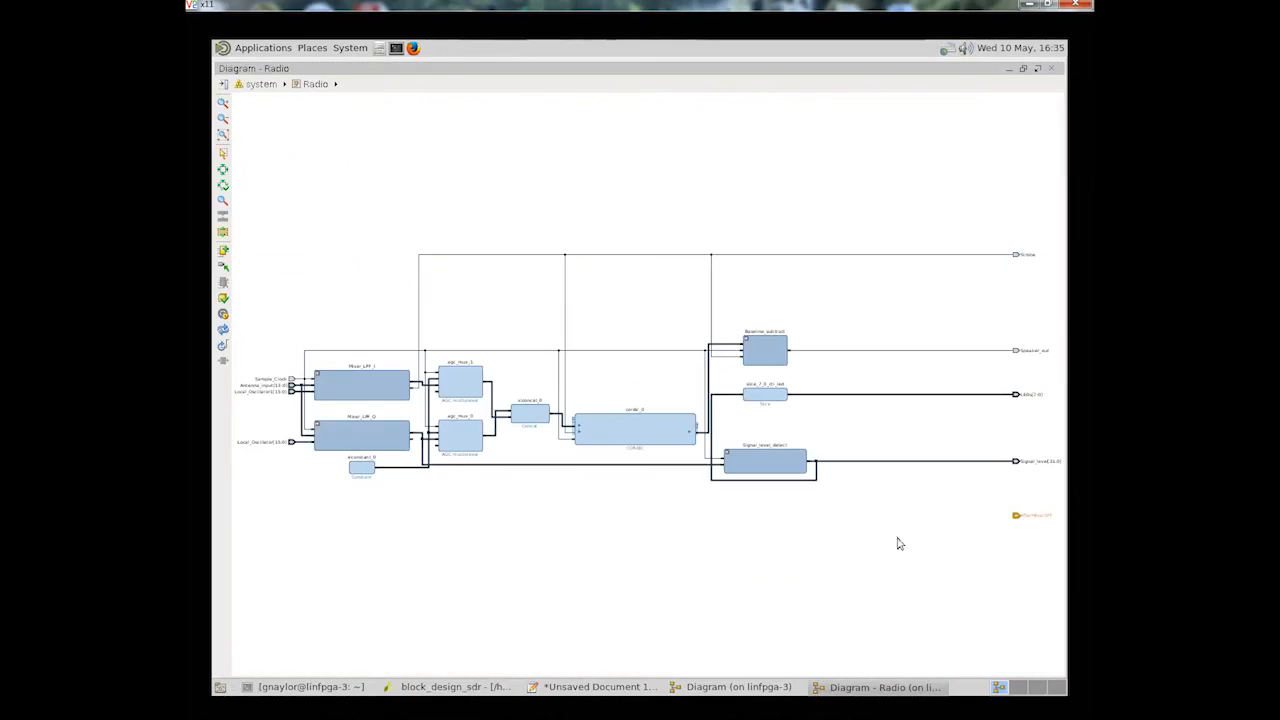
{"action": "left_click_drag", "start_coordinate": [1015, 514], "coordinate": [884, 528]}
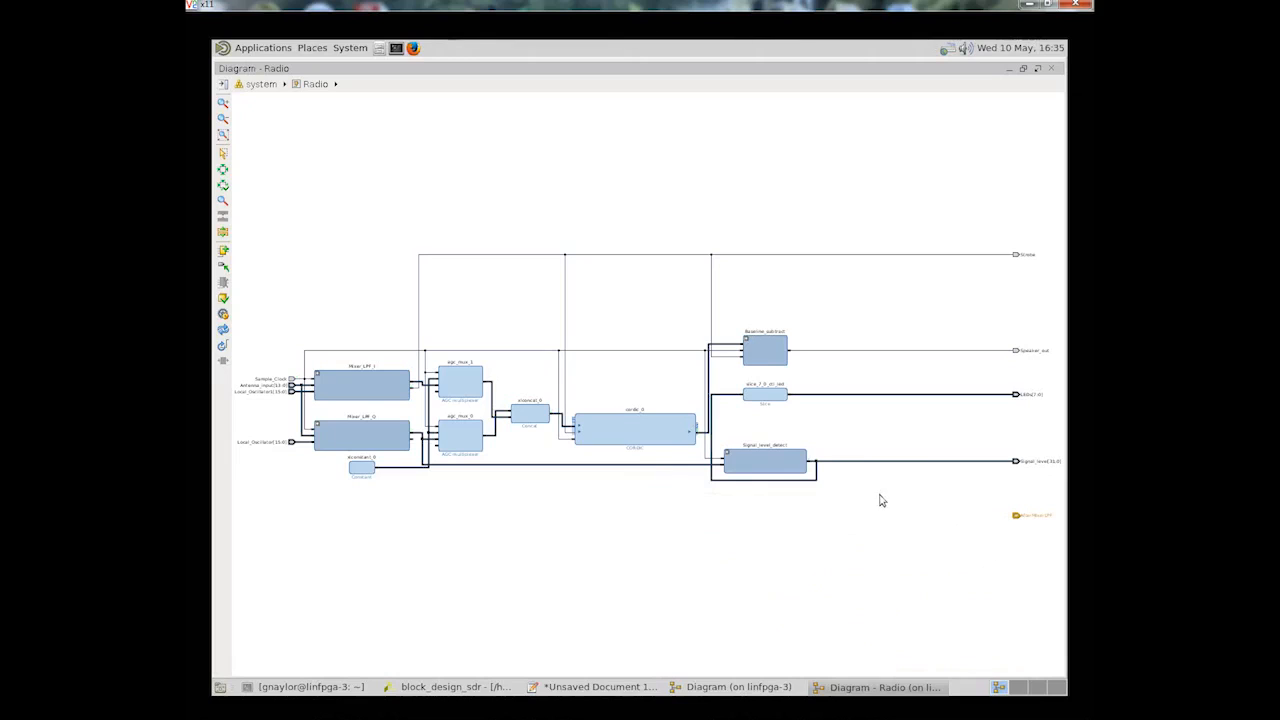
{"action": "left_click", "coordinate": [771, 397]}
{"action": "left_click_drag", "start_coordinate": [771, 397], "coordinate": [809, 522], "text": "ctrl"}
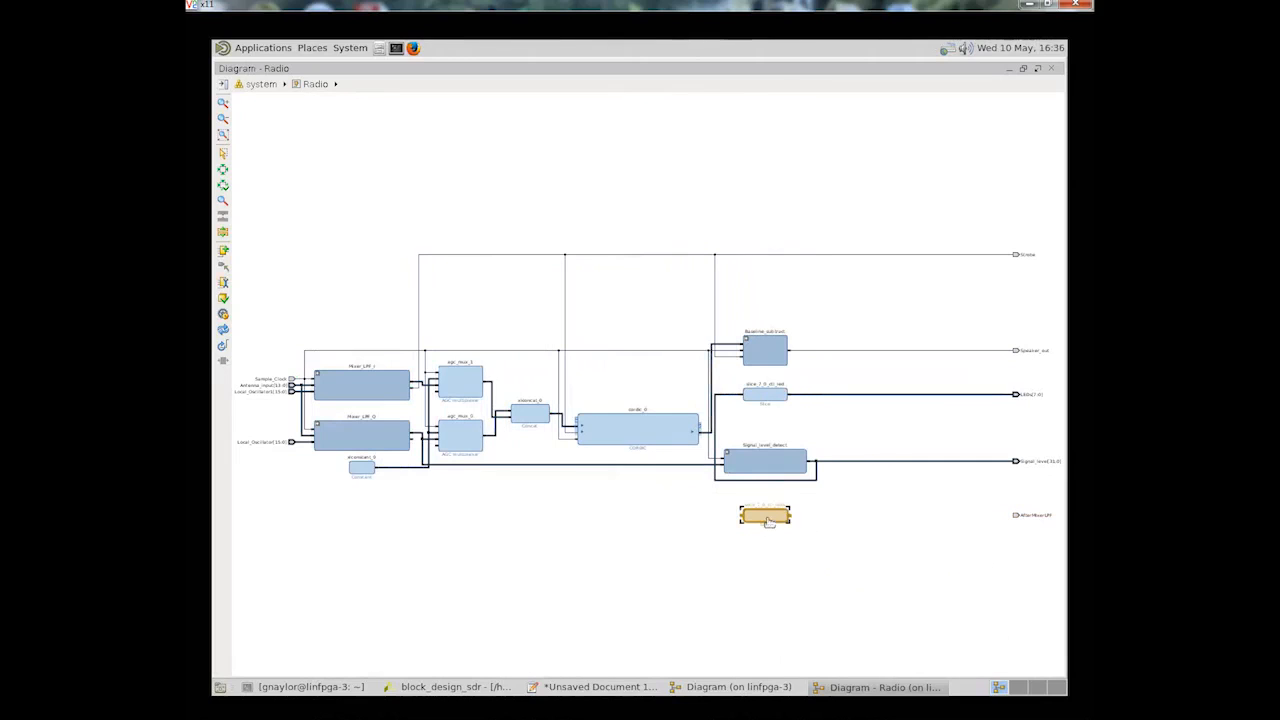
Step: Re-customize the copied slice with Din From 31 and Din Down To 18 for a 14-bit output
{"action": "double_click", "coordinate": [767, 518]}
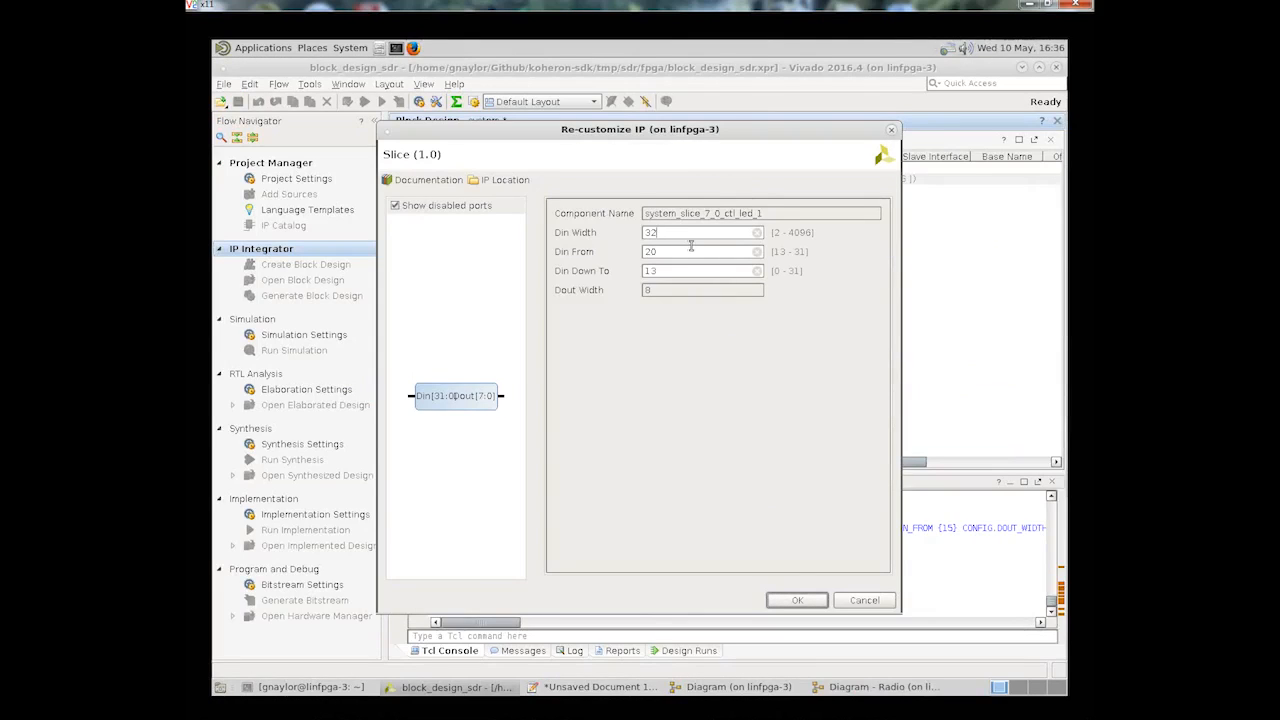
{"action": "left_click_drag", "start_coordinate": [664, 252], "coordinate": [590, 245]}
{"action": "type", "text": "31"}
{"action": "left_click_drag", "start_coordinate": [669, 271], "coordinate": [629, 265]}
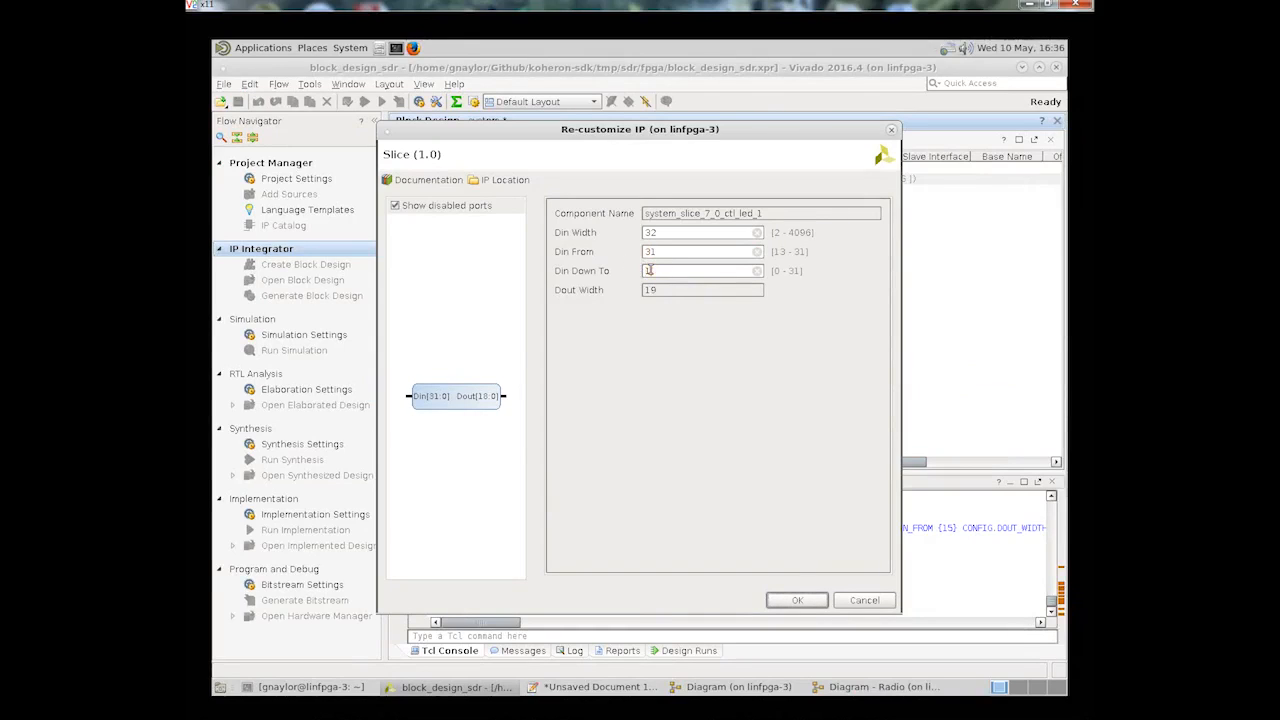
{"action": "left_click", "coordinate": [797, 600]}
Step: Wire Mixer_LPF_Q's Demodulated_Signal to the copied slice's Din and the slice's Dout to the AfterMixerLPF pin
{"action": "left_click_drag", "start_coordinate": [737, 512], "coordinate": [690, 459]}
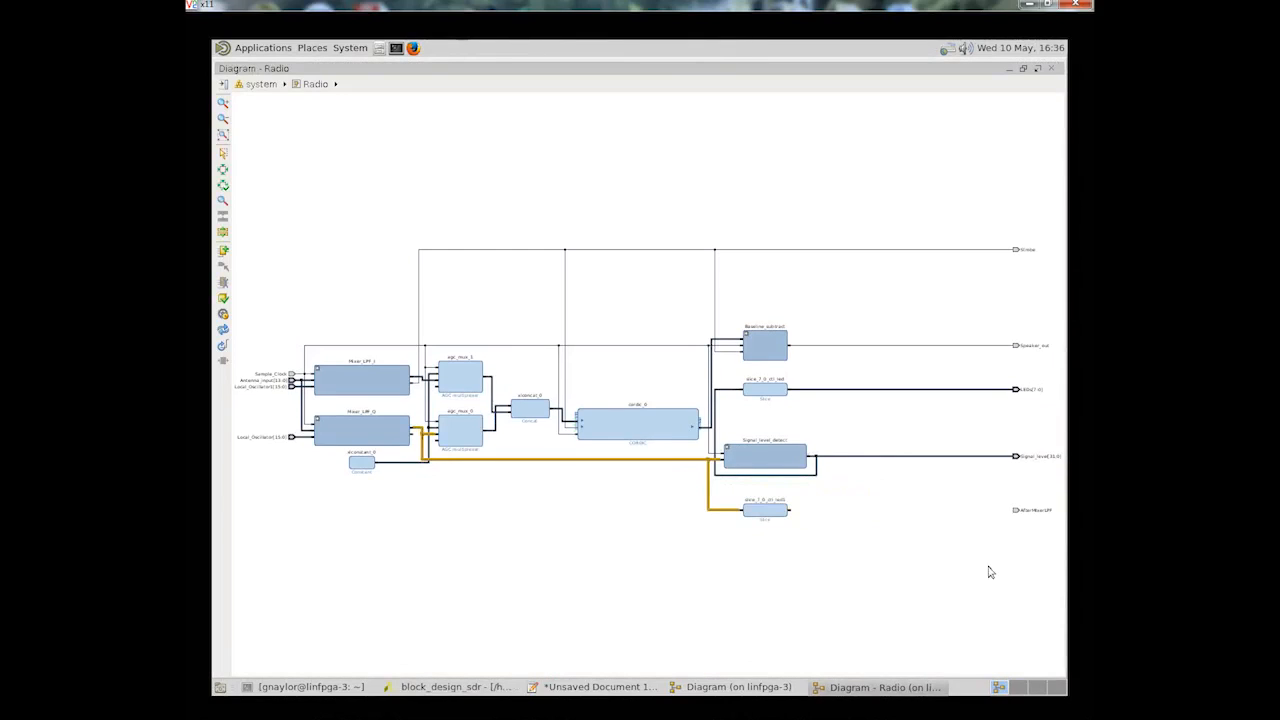
{"action": "left_click_drag", "start_coordinate": [797, 509], "coordinate": [1017, 511]}
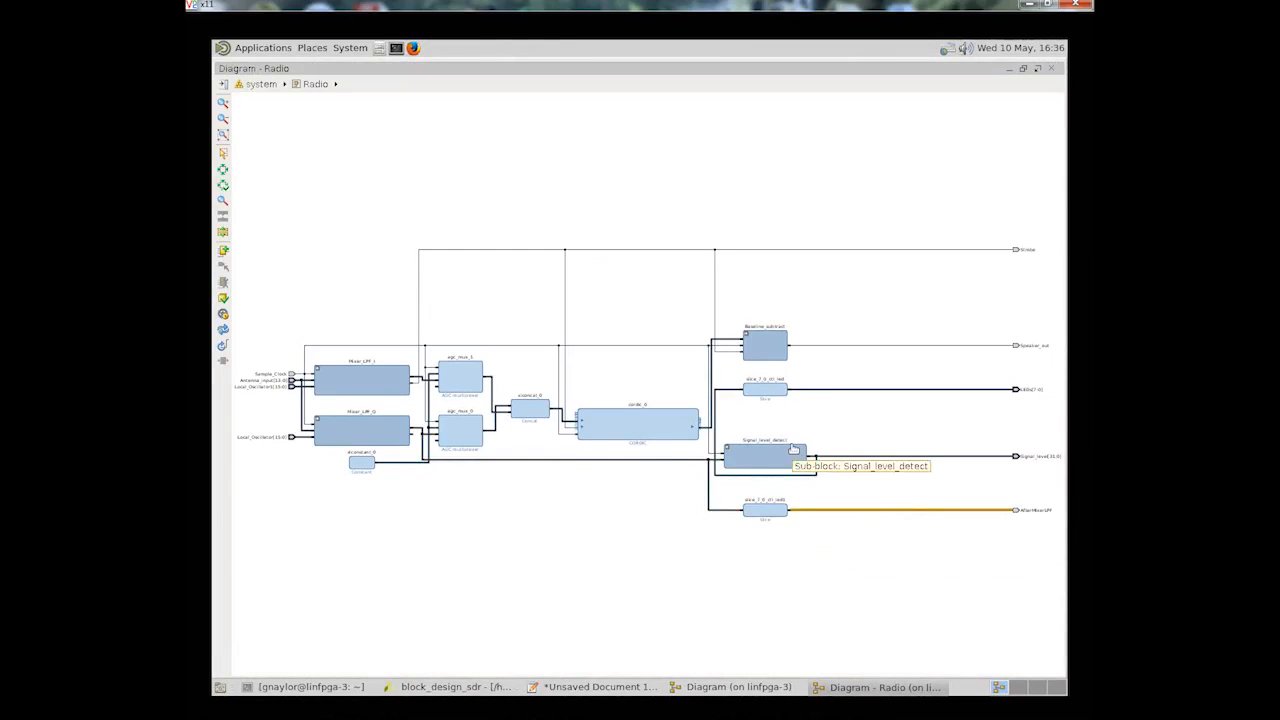
Step: Return to the top-level system diagram and wire Radio's AfterMixerLPF output to adc_dac's dac2 input
{"action": "left_click", "coordinate": [1037, 70]}
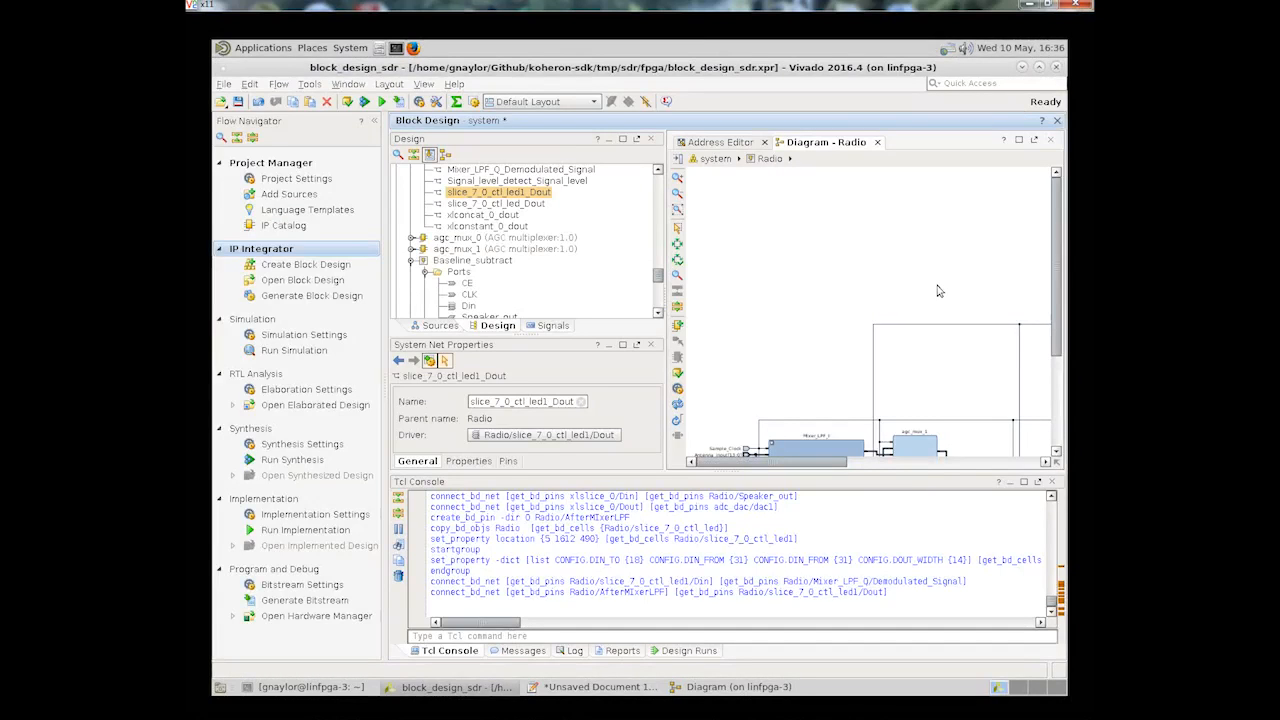
{"action": "left_click_drag", "start_coordinate": [938, 281], "coordinate": [906, 253]}
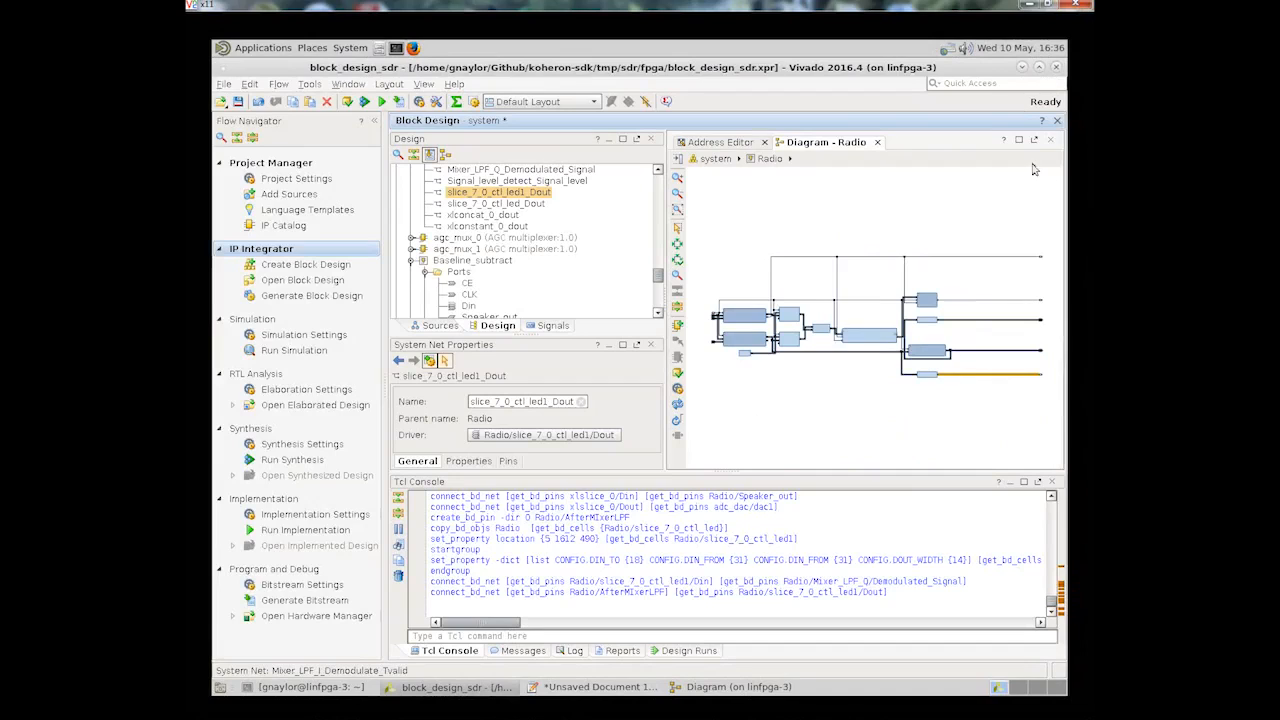
{"action": "left_click", "coordinate": [712, 159]}
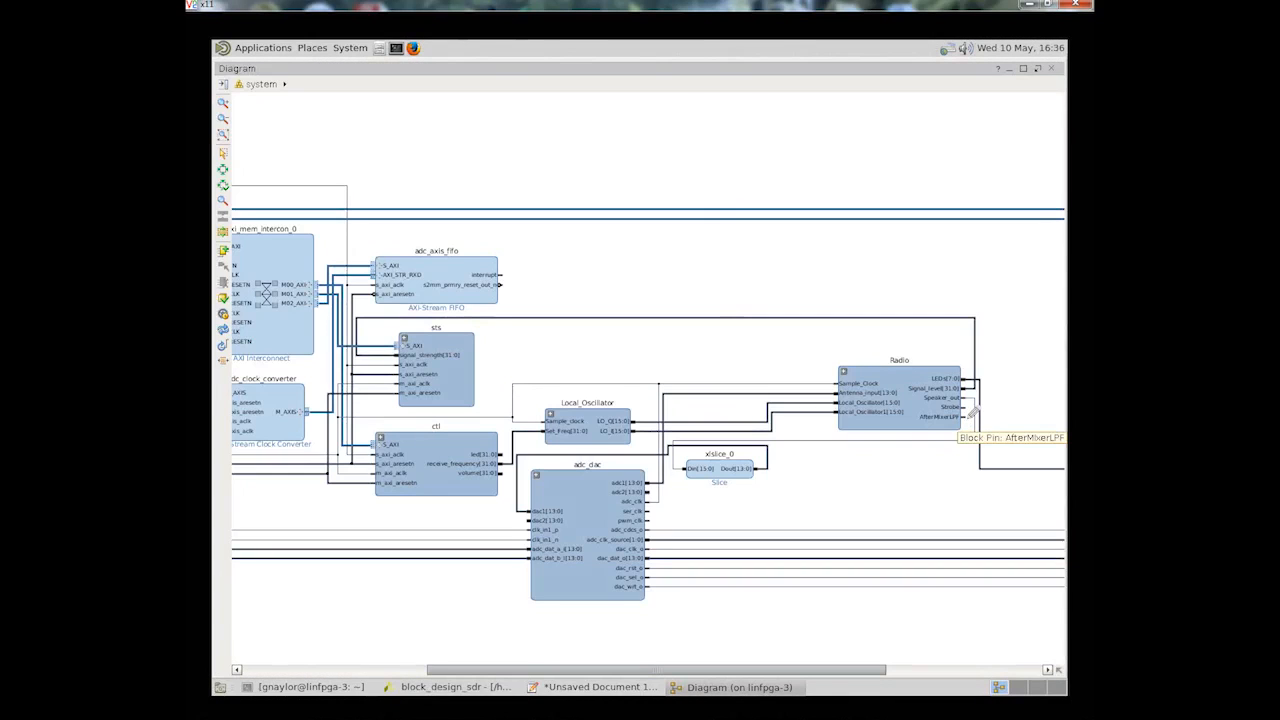
{"action": "left_click_drag", "start_coordinate": [970, 412], "coordinate": [526, 518]}
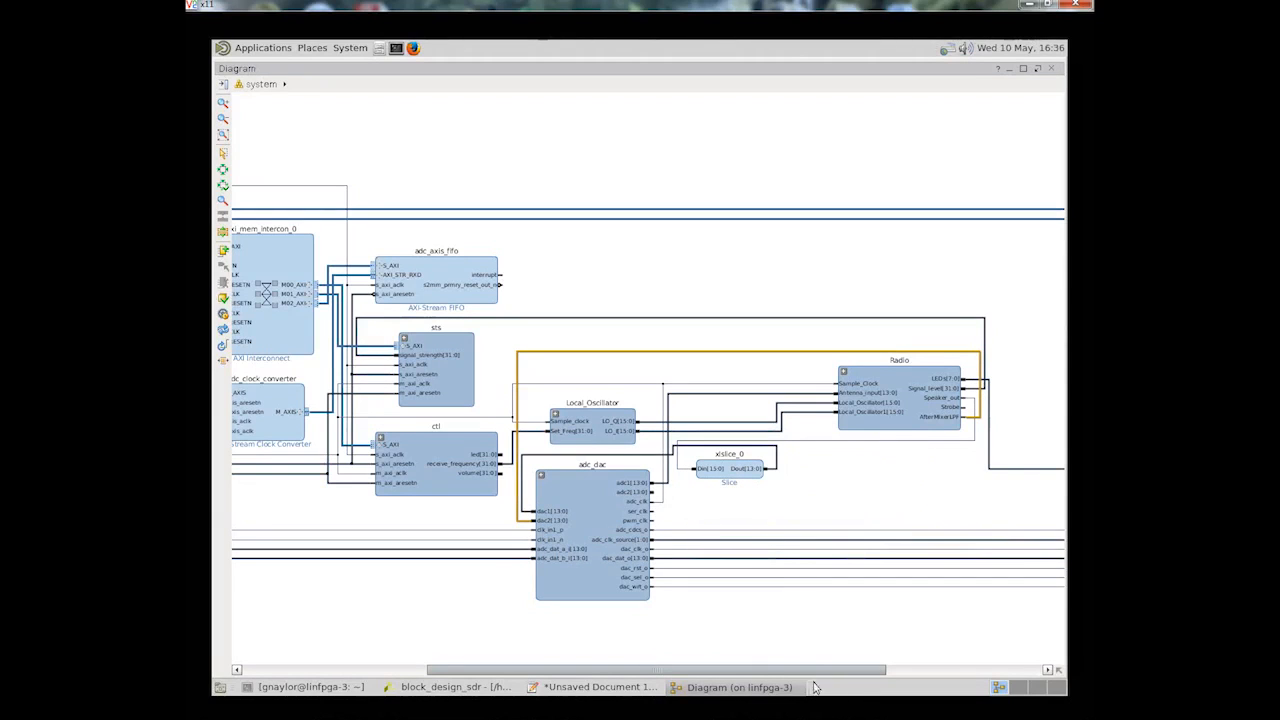
Step: Regenerate the system diagram's layout and expand adc_clock_converter's S_AXIS interface into its individual pins
{"action": "left_click_drag", "start_coordinate": [815, 670], "coordinate": [655, 672]}
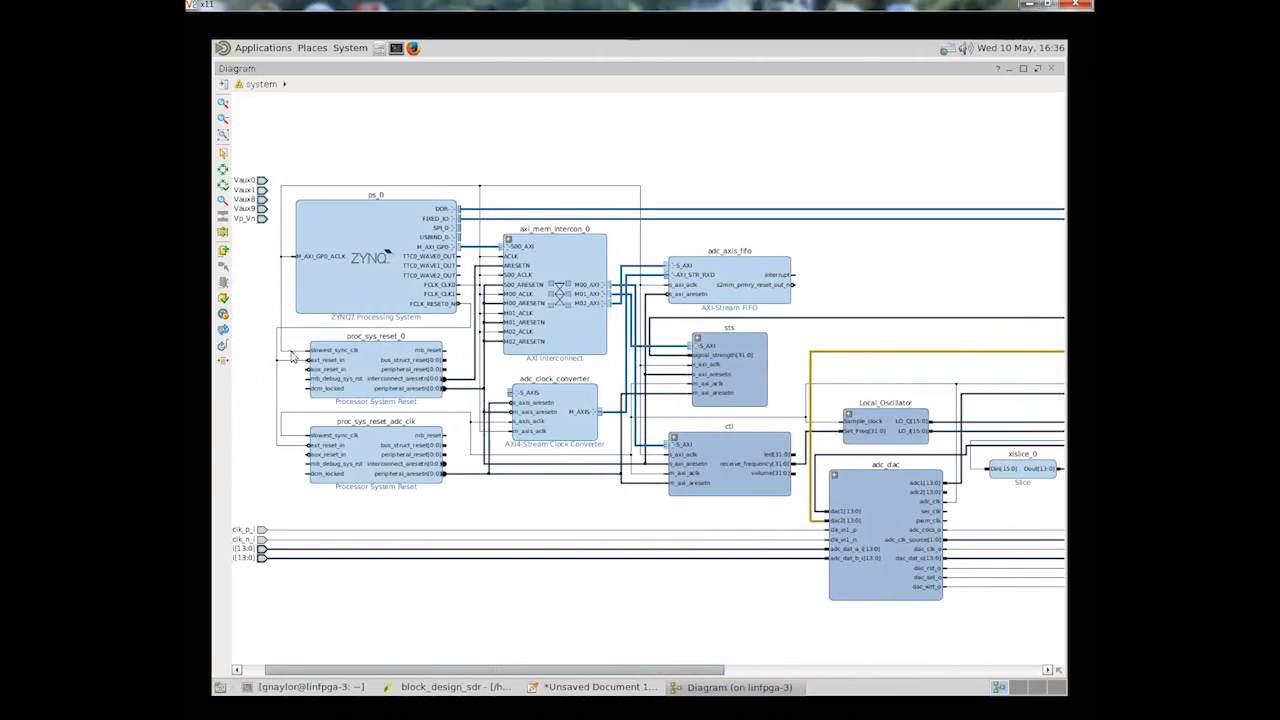
{"action": "left_click", "coordinate": [223, 331]}
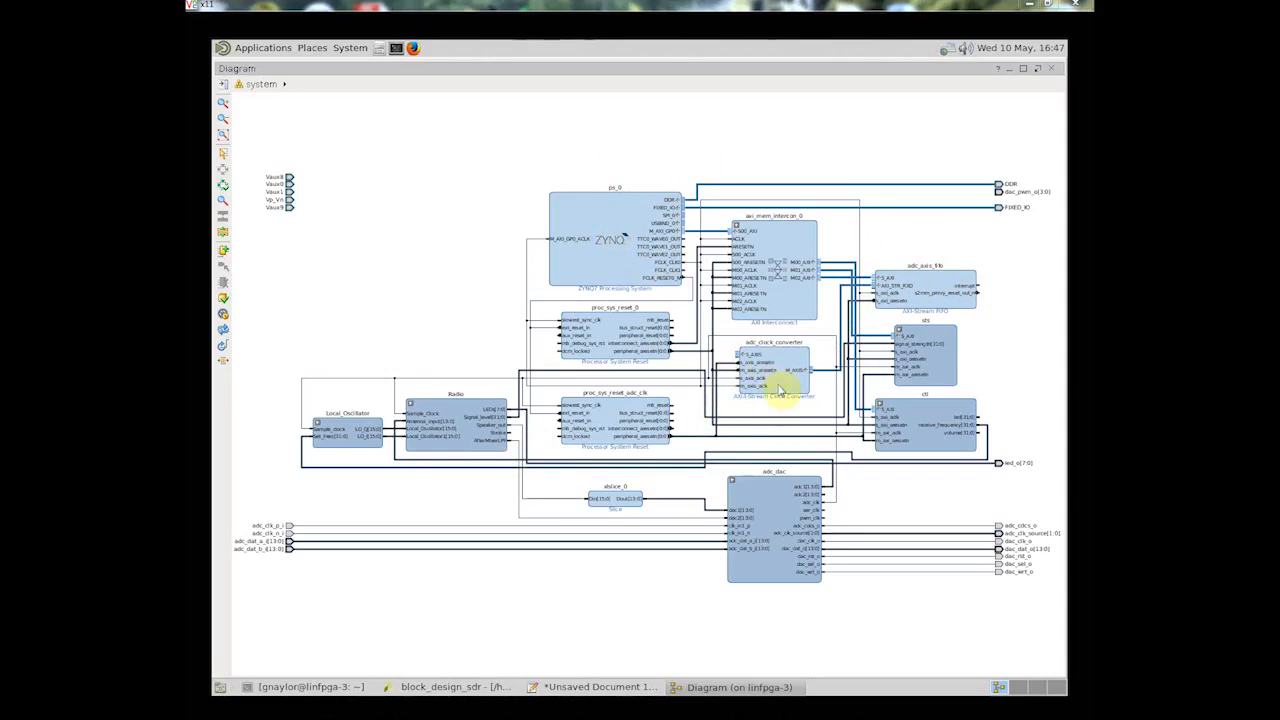
{"action": "left_click", "coordinate": [742, 356]}
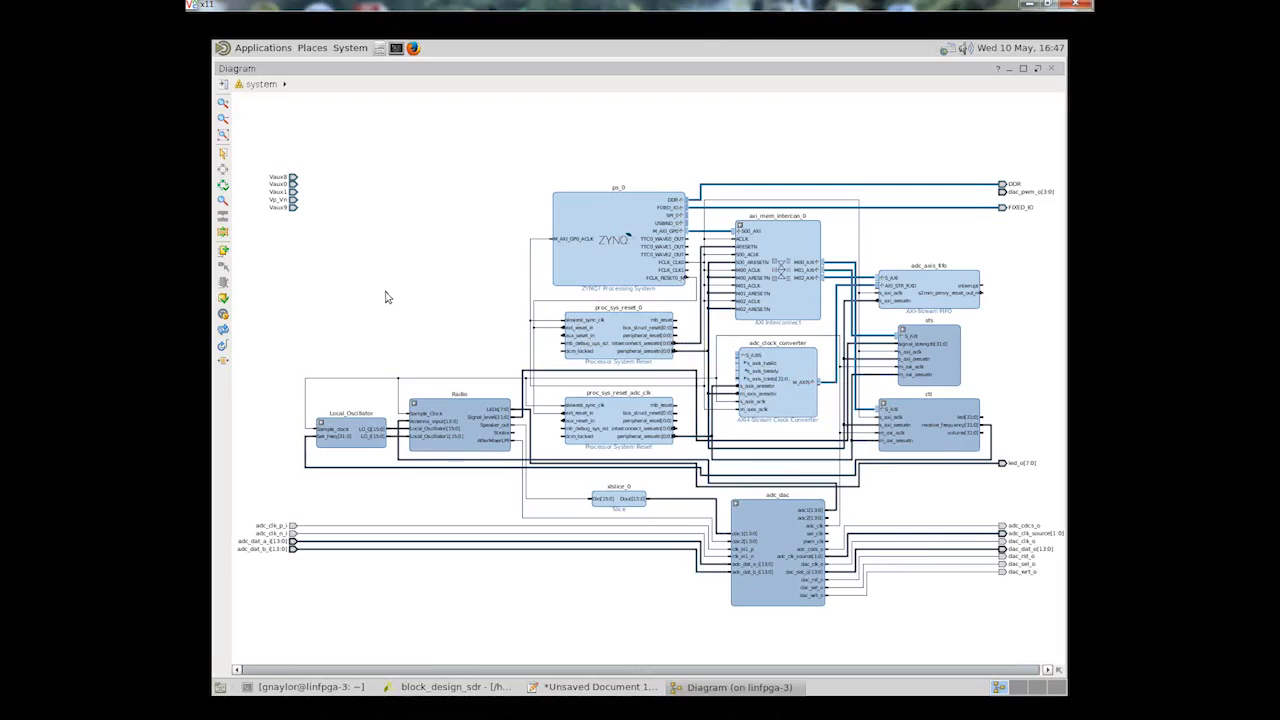
Step: Examine Radio's outputs and internal wiring, including how Speaker_out is produced inside Baseline_subtract
{"action": "left_click_drag", "start_coordinate": [370, 297], "coordinate": [813, 530]}
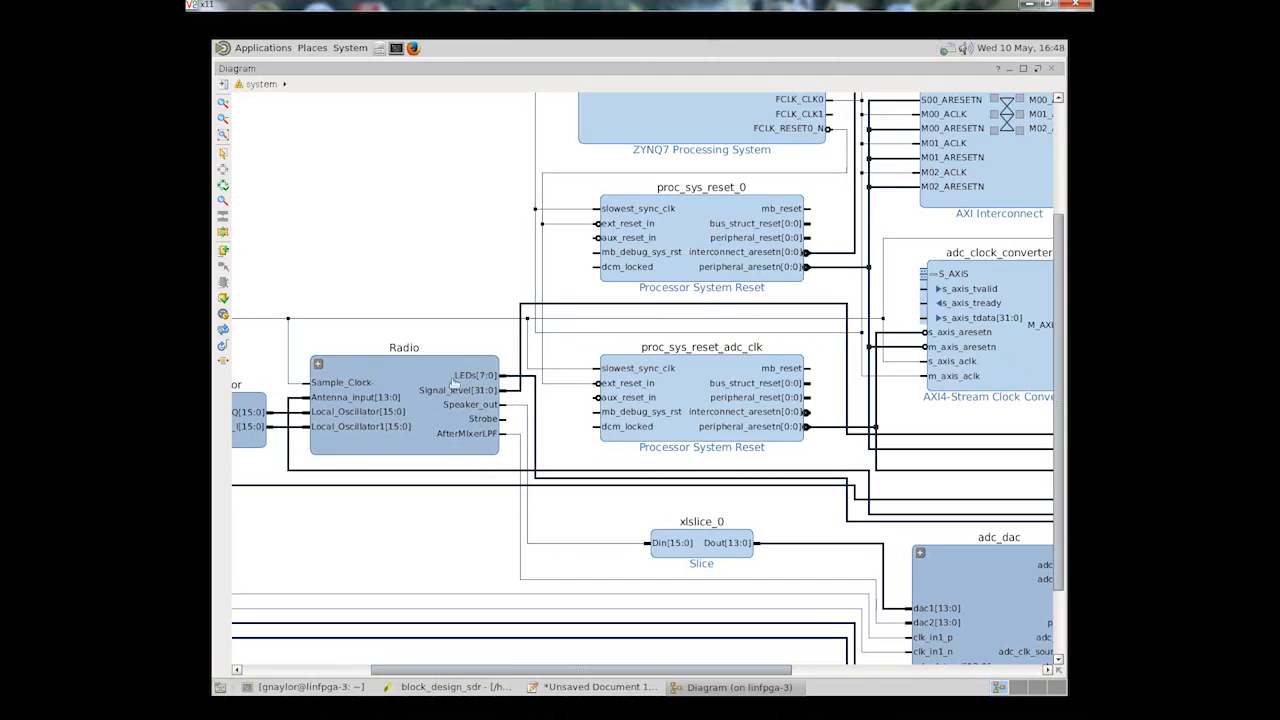
{"action": "double_click", "coordinate": [410, 378]}
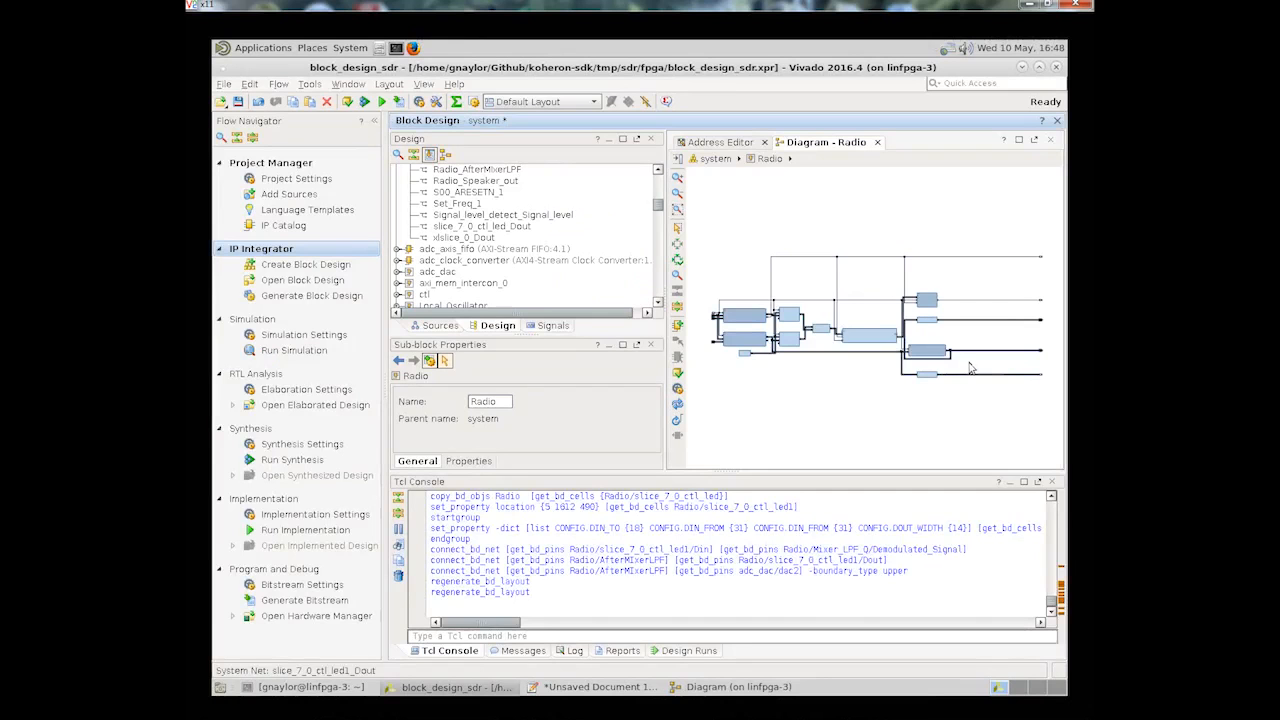
{"action": "left_click", "coordinate": [1034, 140]}
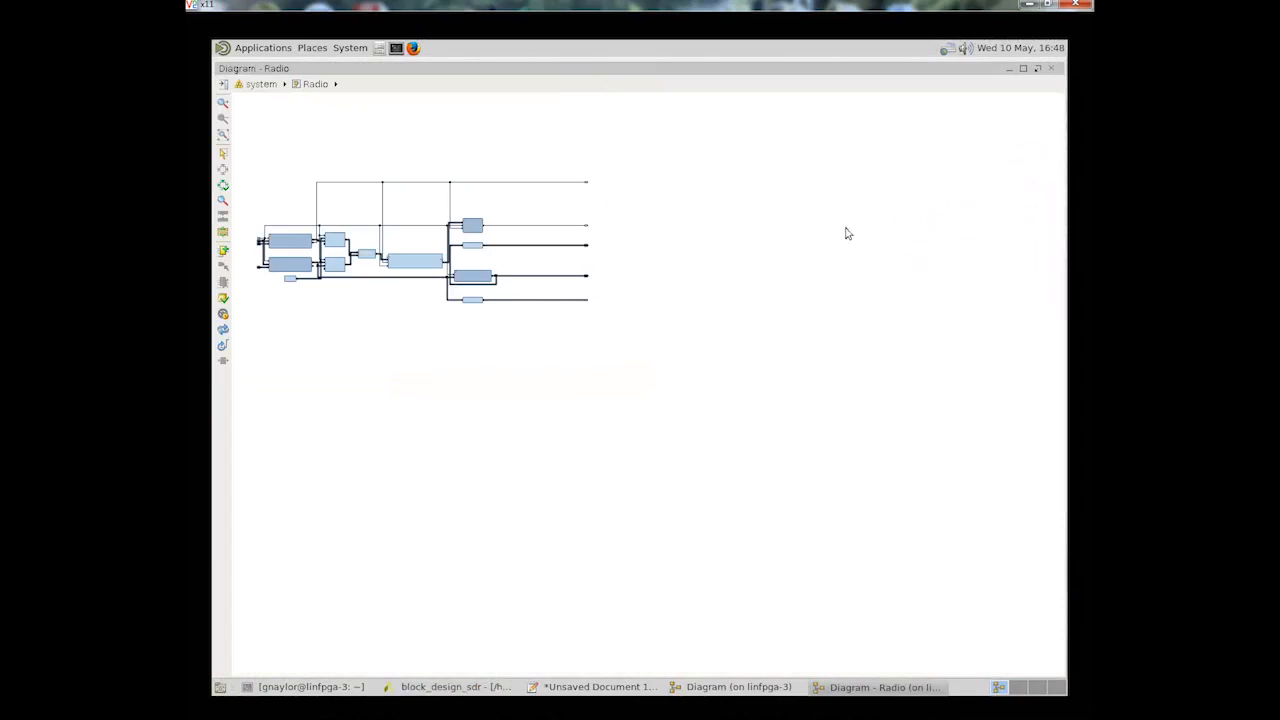
{"action": "left_click_drag", "start_coordinate": [673, 480], "coordinate": [557, 393]}
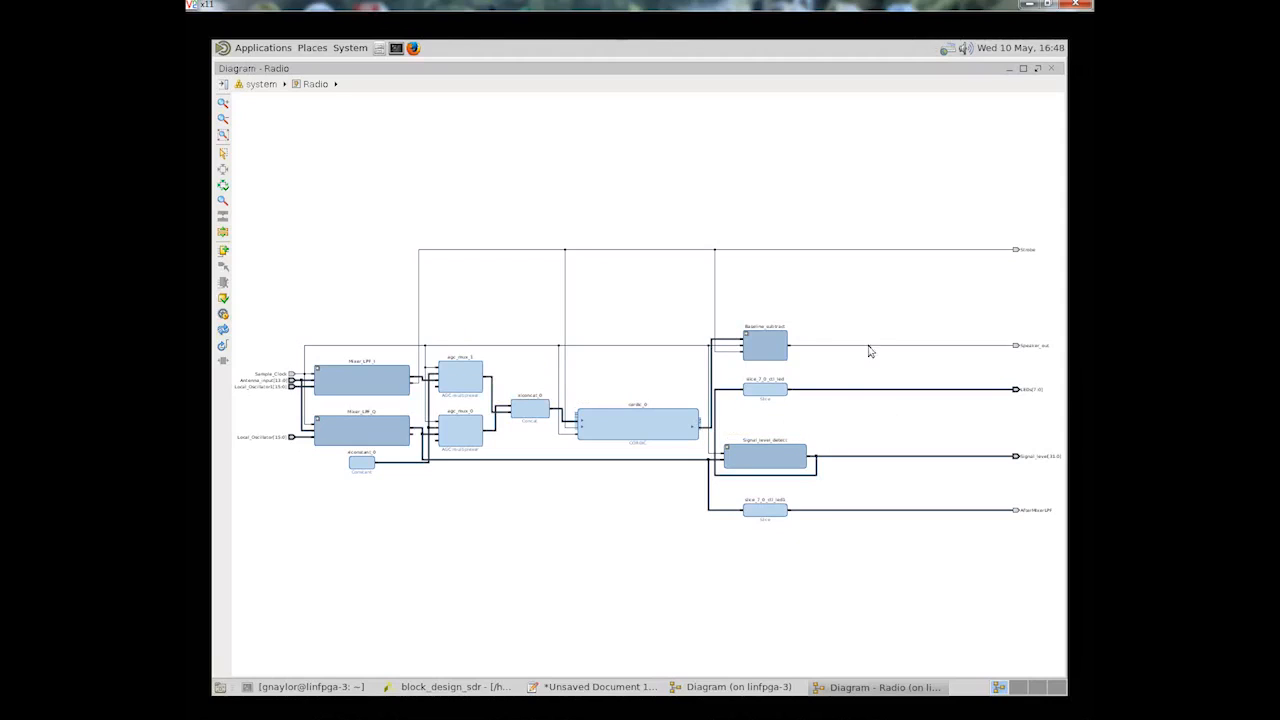
{"action": "double_click", "coordinate": [768, 346]}
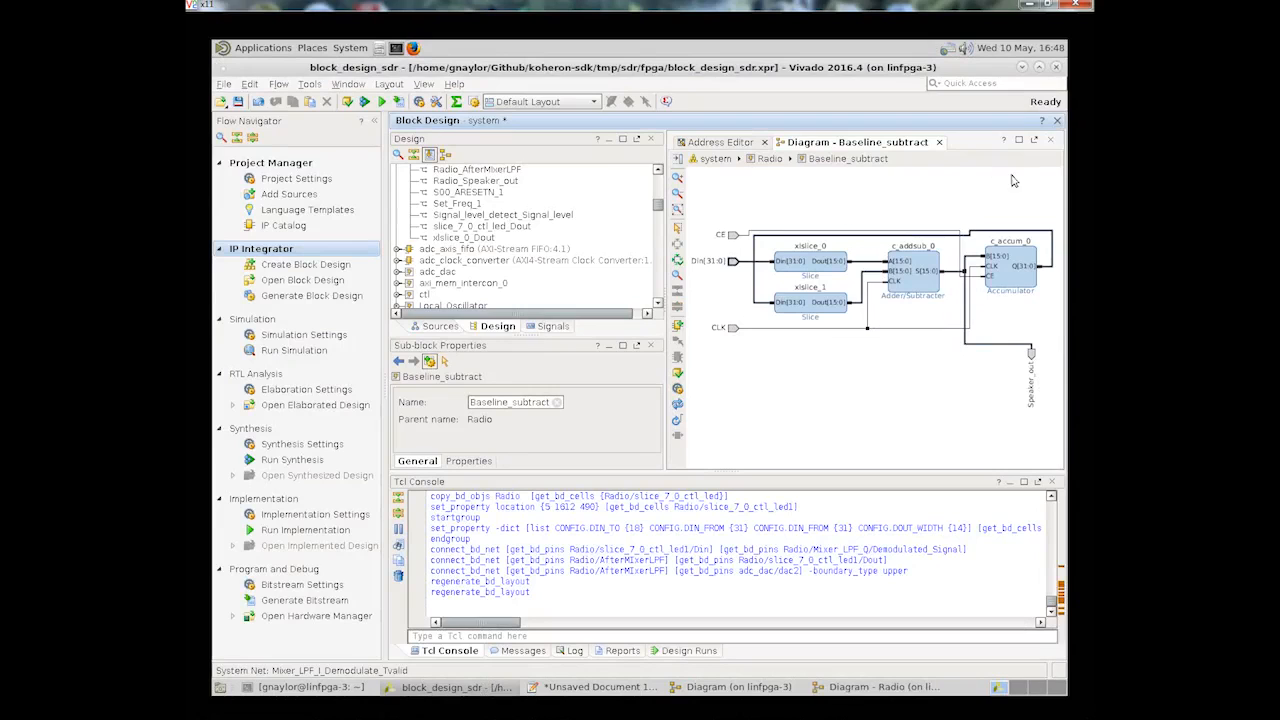
{"action": "left_click", "coordinate": [1034, 140]}
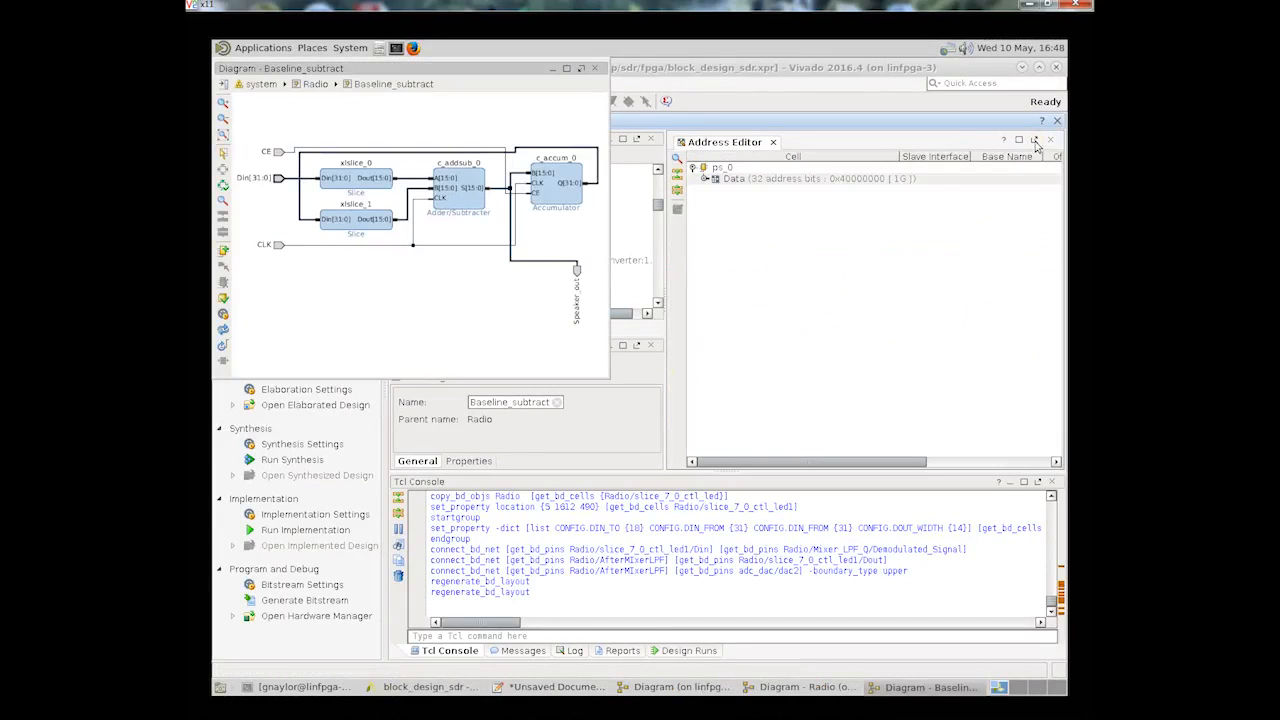
{"action": "left_click", "coordinate": [594, 68]}
{"action": "left_click", "coordinate": [870, 687]}
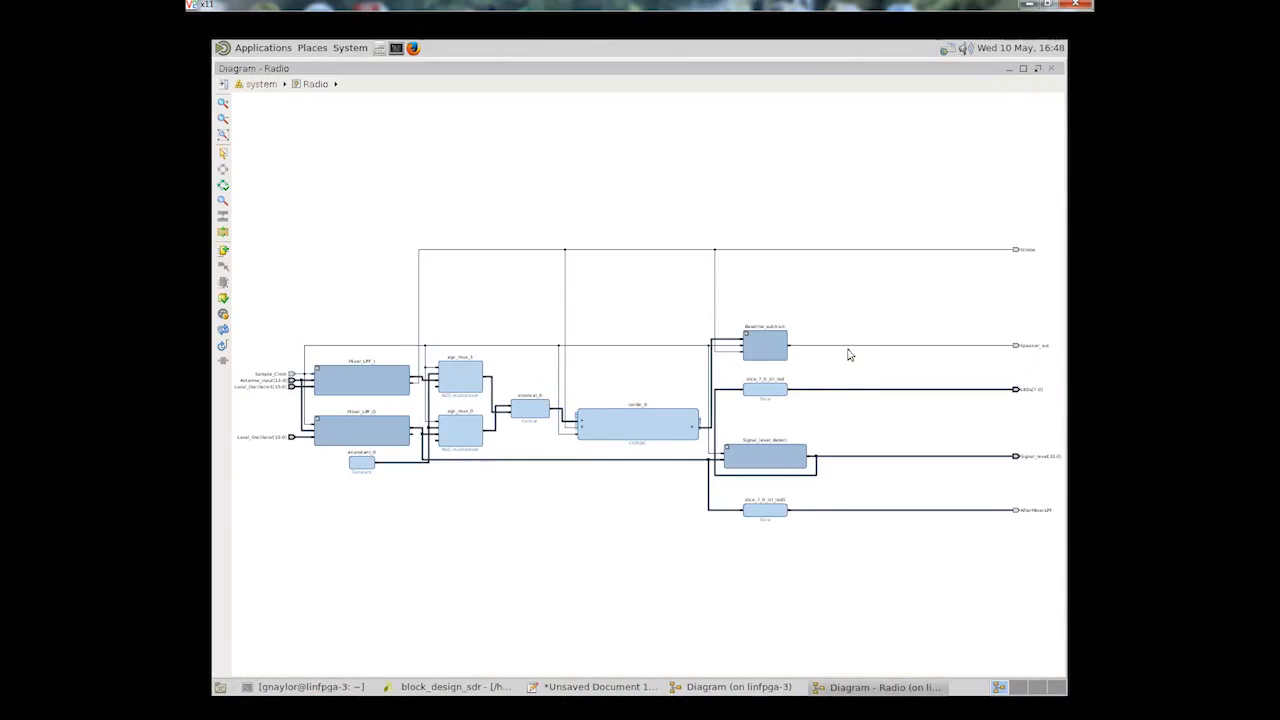
Step: Add a Concat IP block in the Radio diagram, above the Strobe line
{"action": "left_click", "coordinate": [223, 252]}
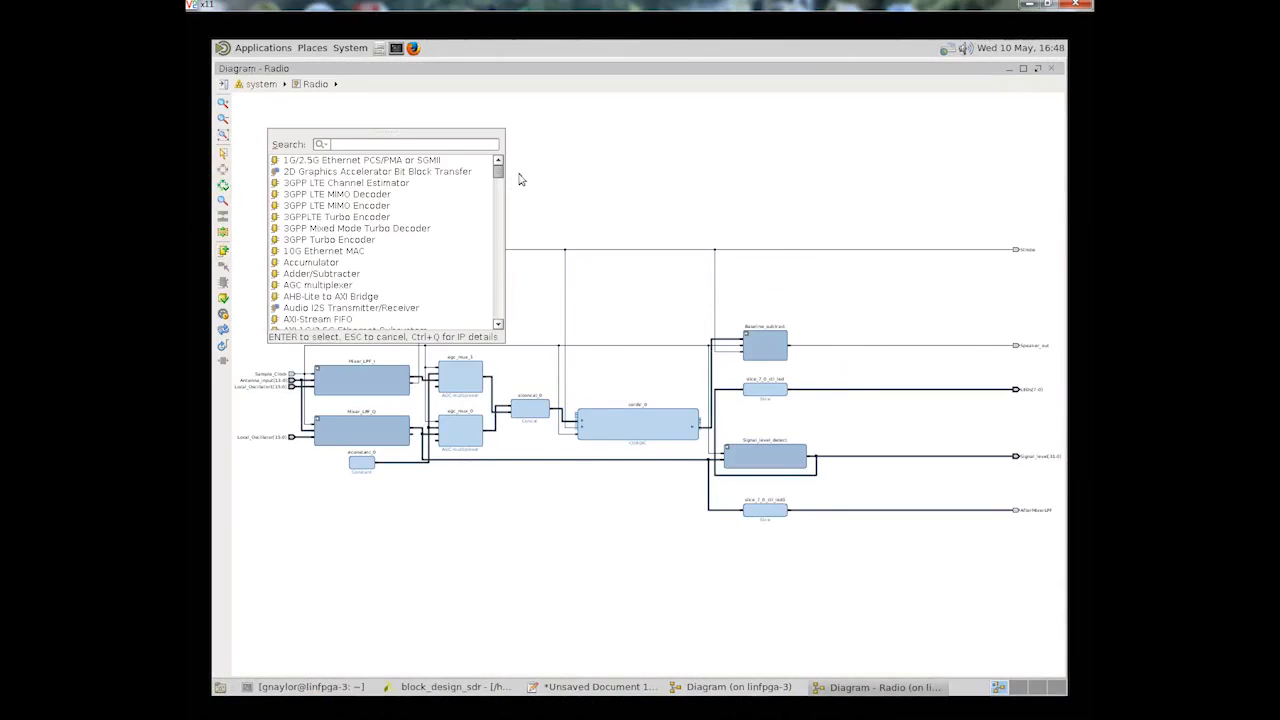
{"action": "type", "text": "concat"}
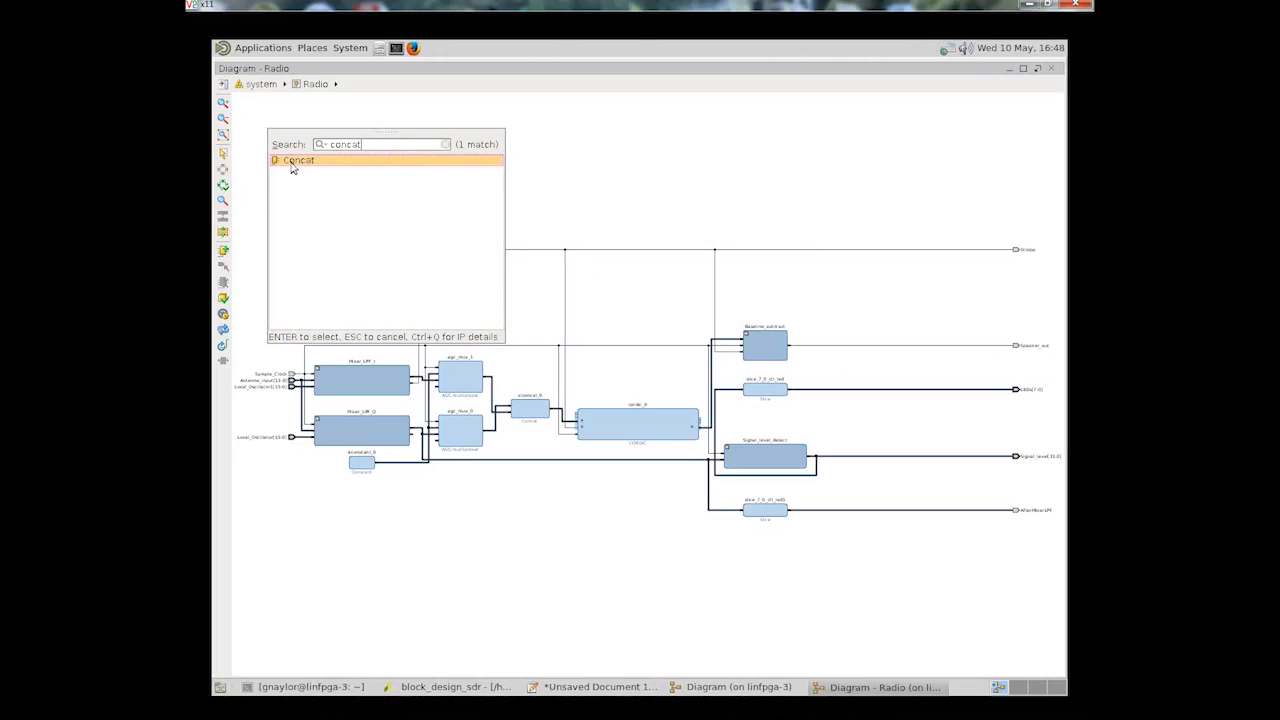
{"action": "left_click_drag", "start_coordinate": [292, 168], "coordinate": [829, 193]}
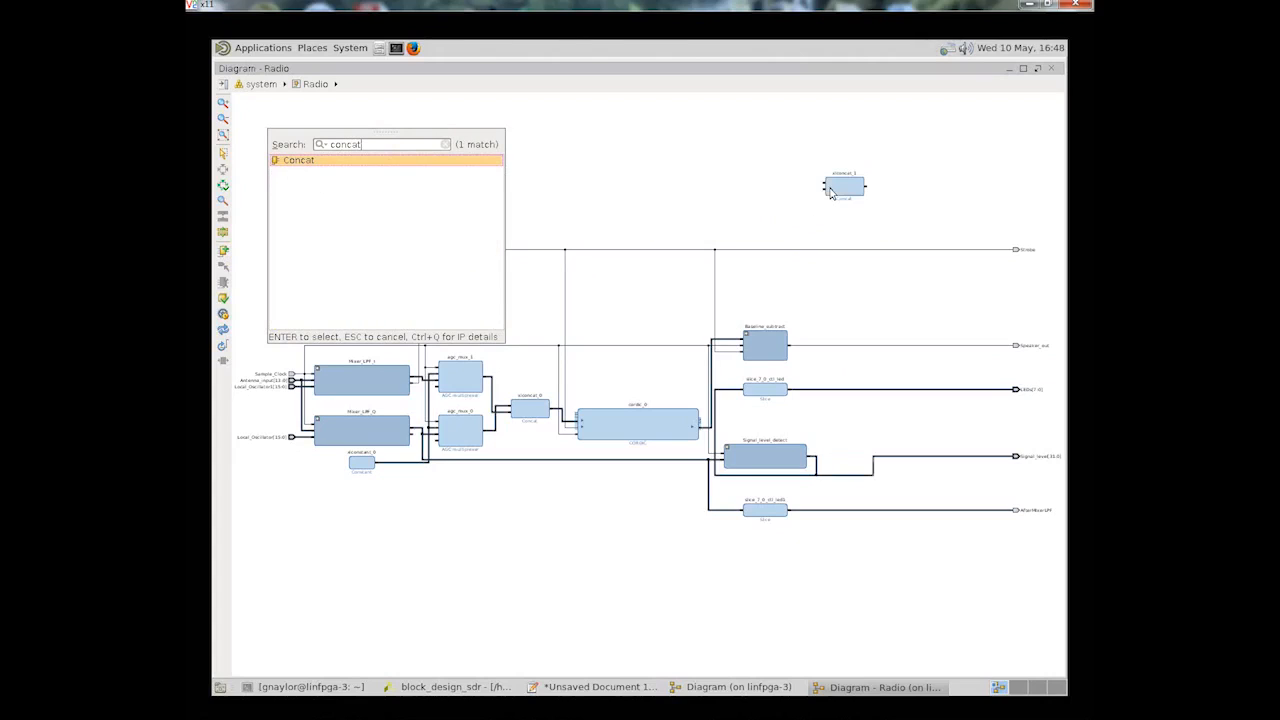
Step: Wire the new Concat block's first input to agc_mux_1's dout and its second to Baseline_subtract's Speaker_out
{"action": "left_click_drag", "start_coordinate": [828, 180], "coordinate": [490, 366]}
{"action": "left_click_drag", "start_coordinate": [828, 224], "coordinate": [814, 380]}
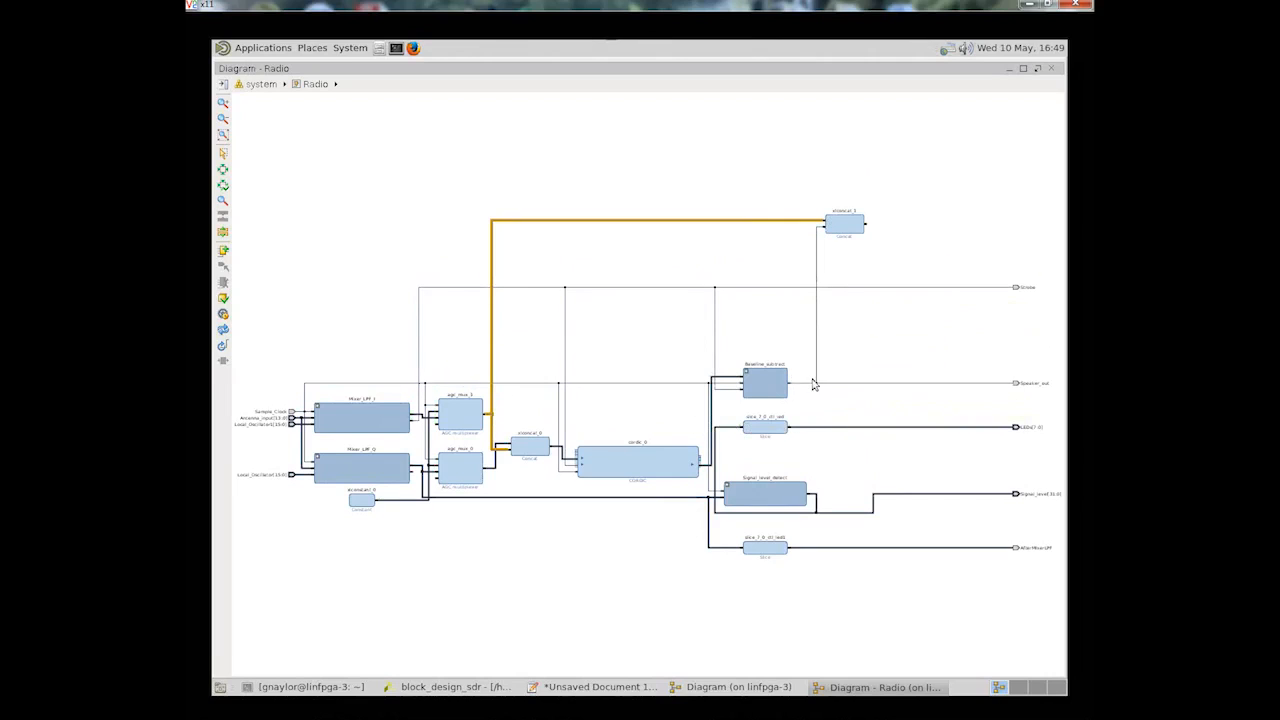
Step: Create a Radio output vector pin named Data2Stream, from 1 to 0, connected to the new Concat block's dout
{"action": "left_click", "coordinate": [867, 223]}
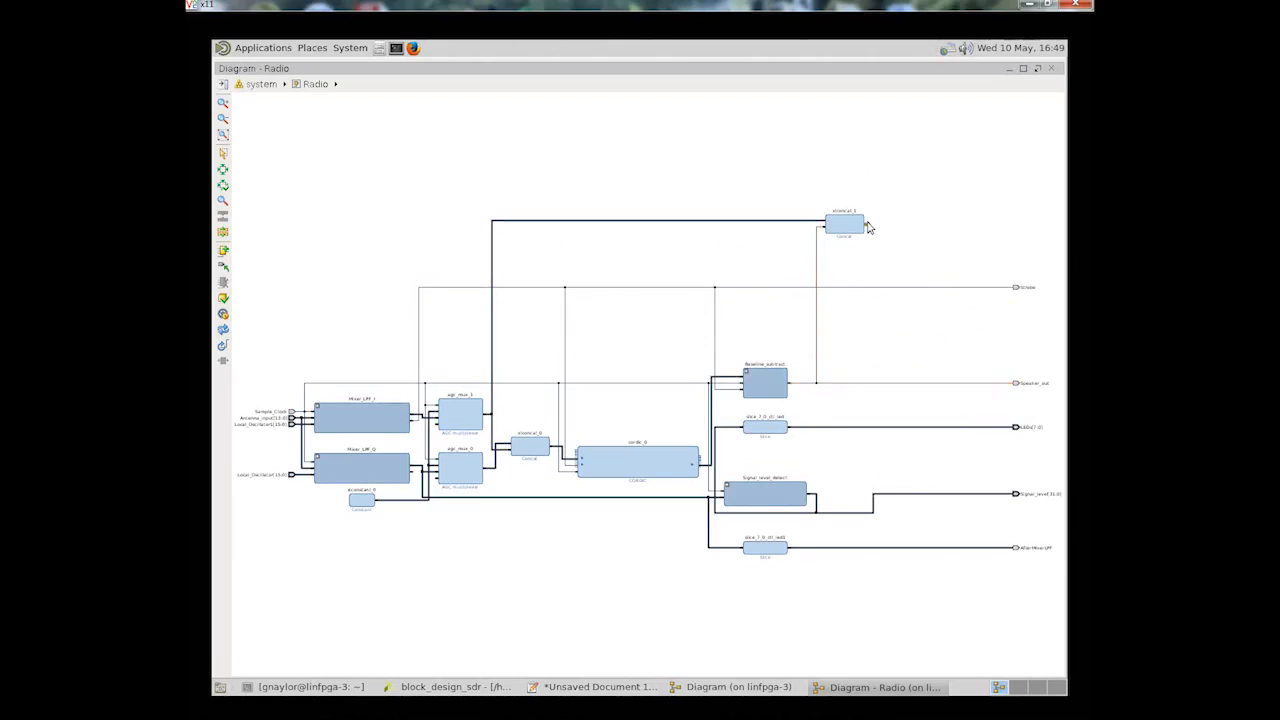
{"action": "right_click", "coordinate": [868, 227]}
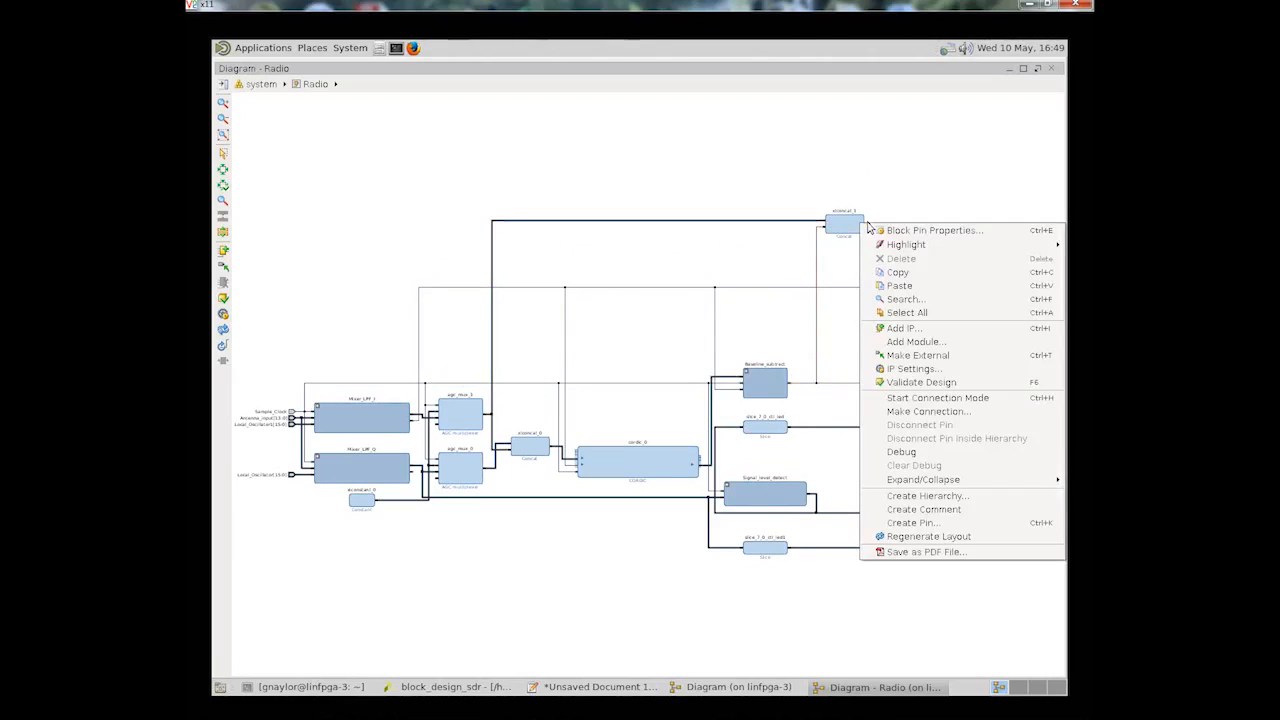
{"action": "left_click", "coordinate": [910, 523]}
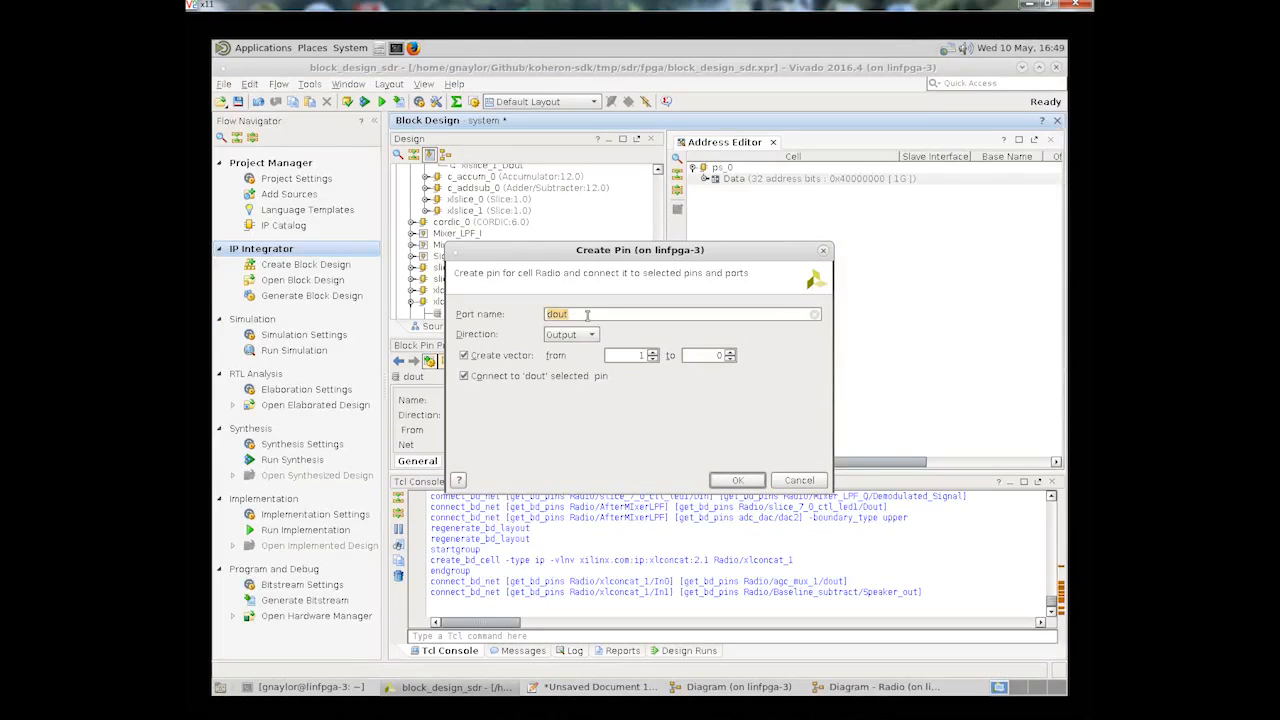
{"action": "type", "text": "Data2Stream"}
{"action": "left_click", "coordinate": [737, 480]}
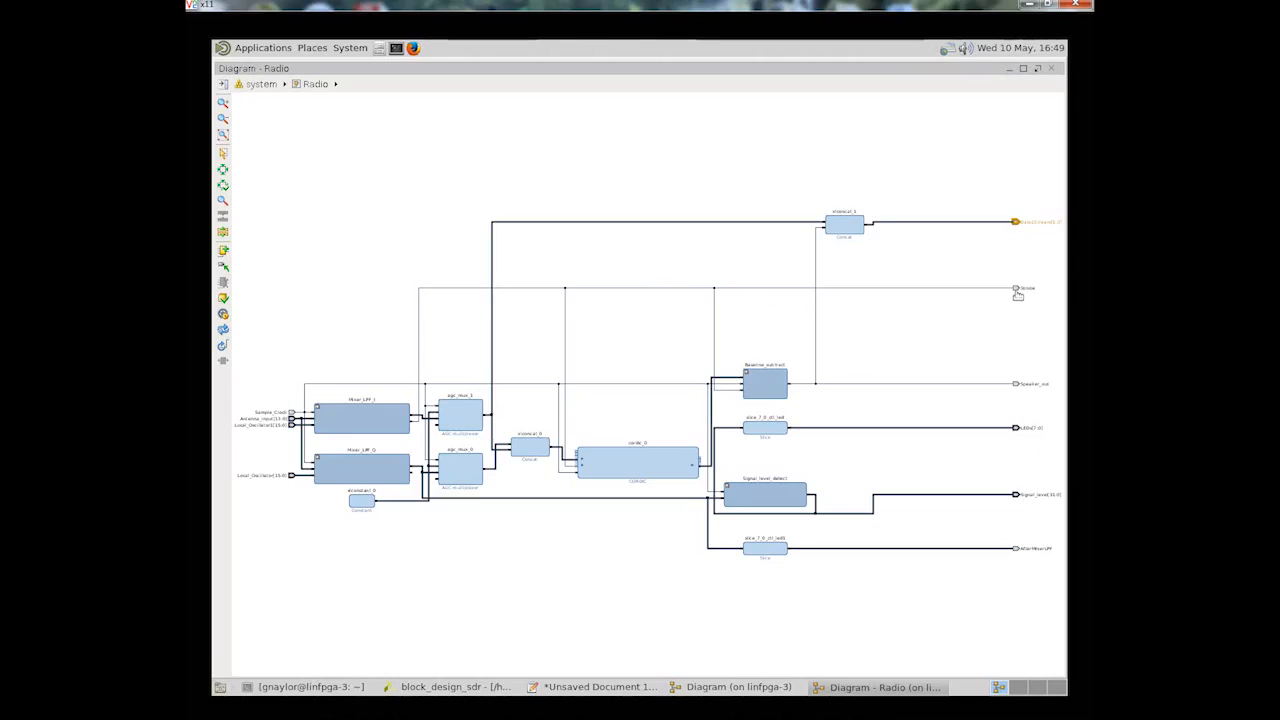
{"action": "left_click", "coordinate": [1052, 70]}
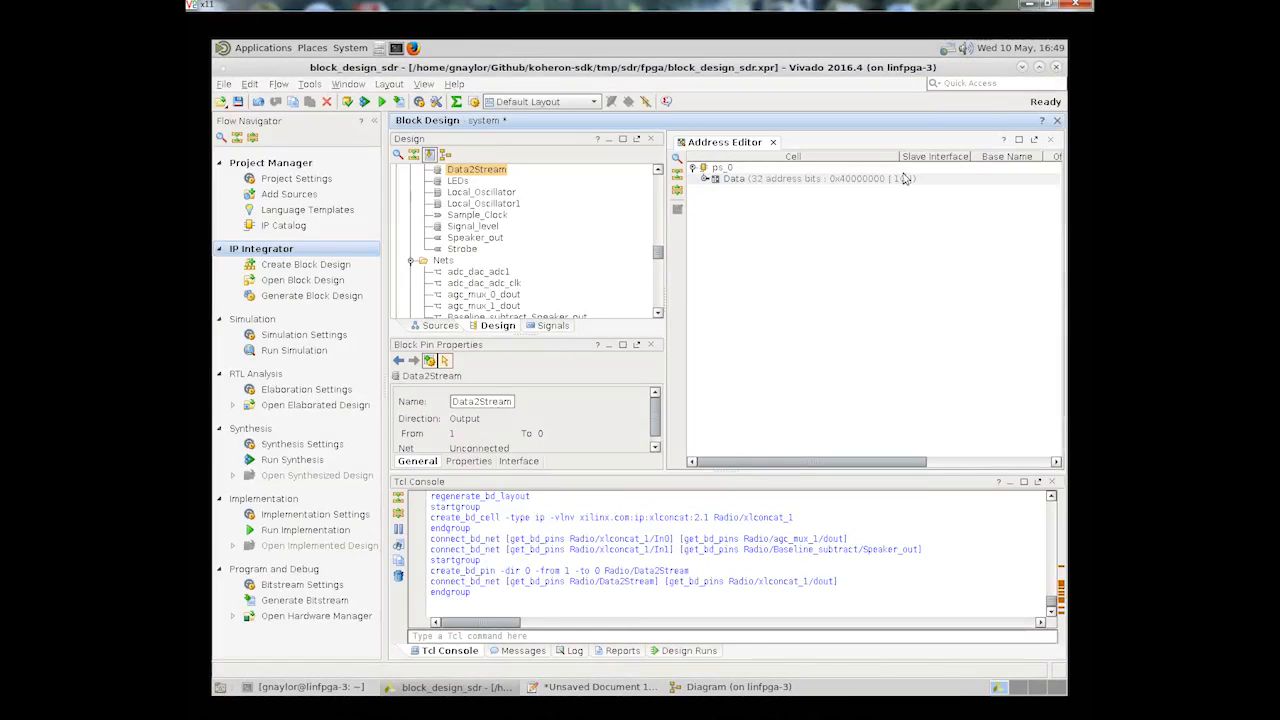
Step: In the system diagram, wire Radio's Data2Stream to adc_clock_converter's s_axis_tdata and its Strobe to s_axis_tvalid
{"action": "left_click", "coordinate": [714, 686]}
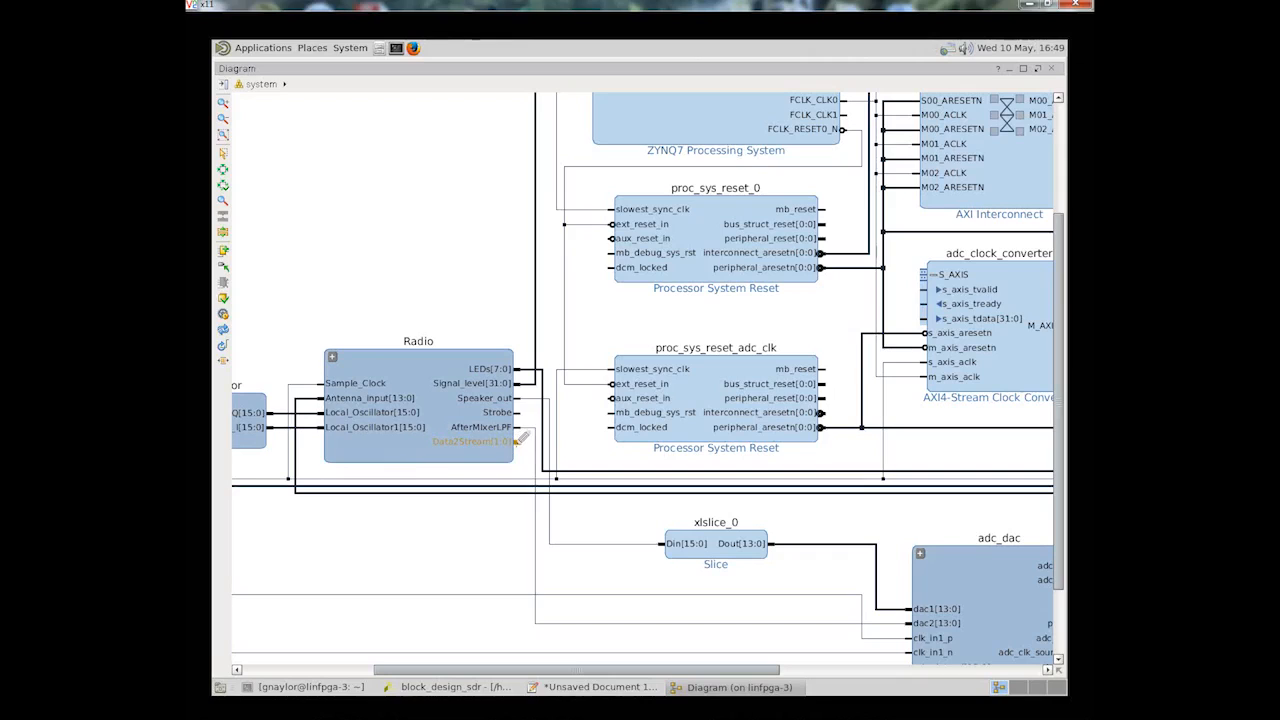
{"action": "left_click_drag", "start_coordinate": [518, 440], "coordinate": [928, 318]}
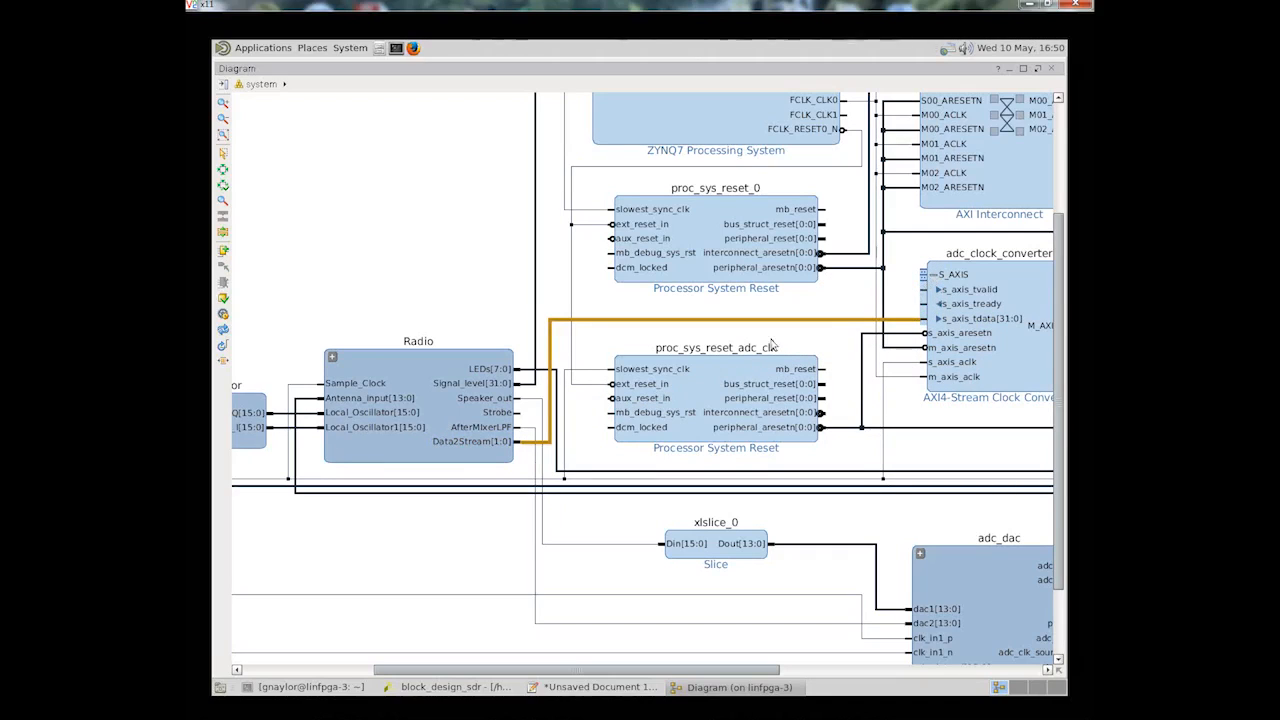
{"action": "left_click_drag", "start_coordinate": [524, 404], "coordinate": [925, 290]}
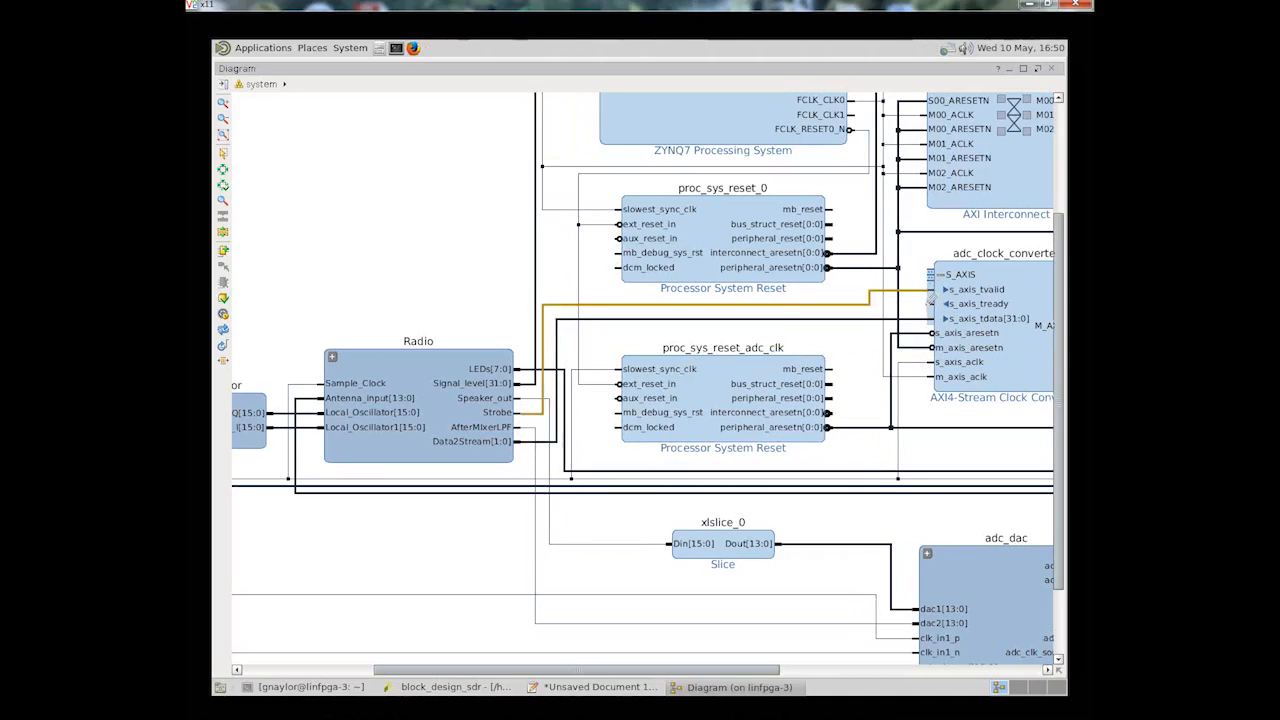
{"action": "left_click_drag", "start_coordinate": [760, 671], "coordinate": [940, 669]}
{"action": "left_click_drag", "start_coordinate": [894, 591], "coordinate": [860, 520]}
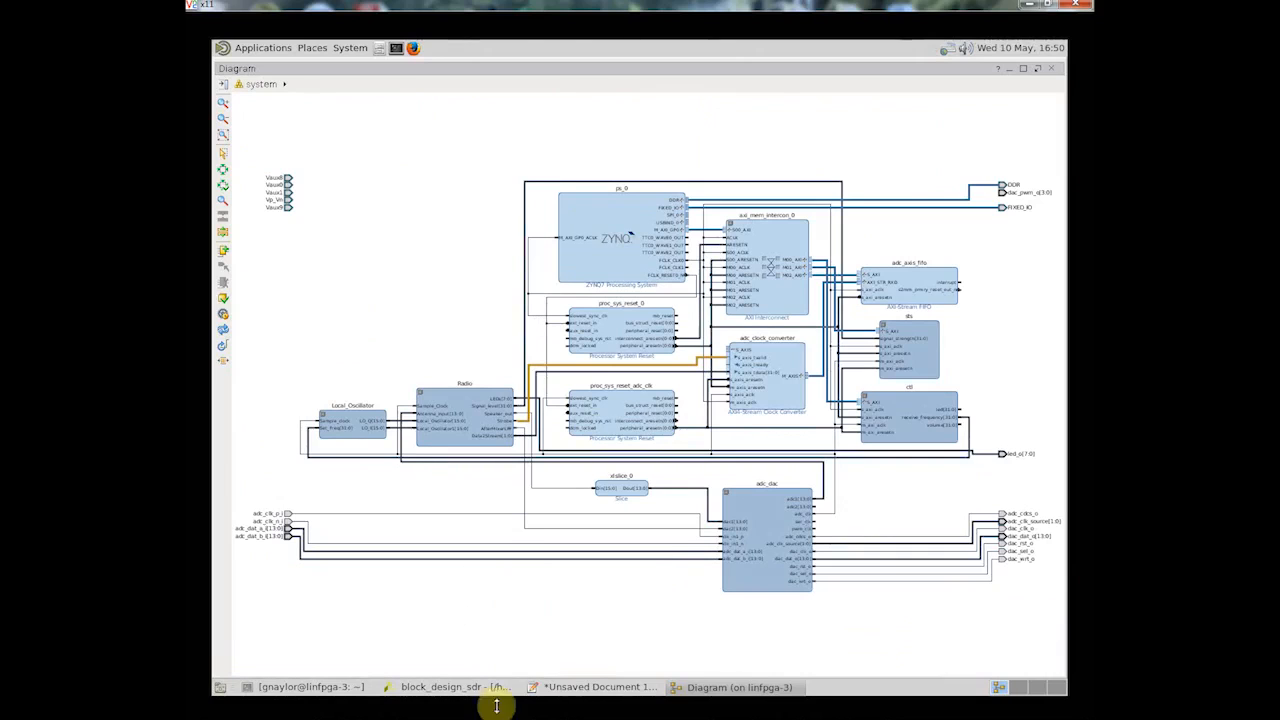
Step: Save the block design and validate it
{"action": "left_click", "coordinate": [460, 688]}
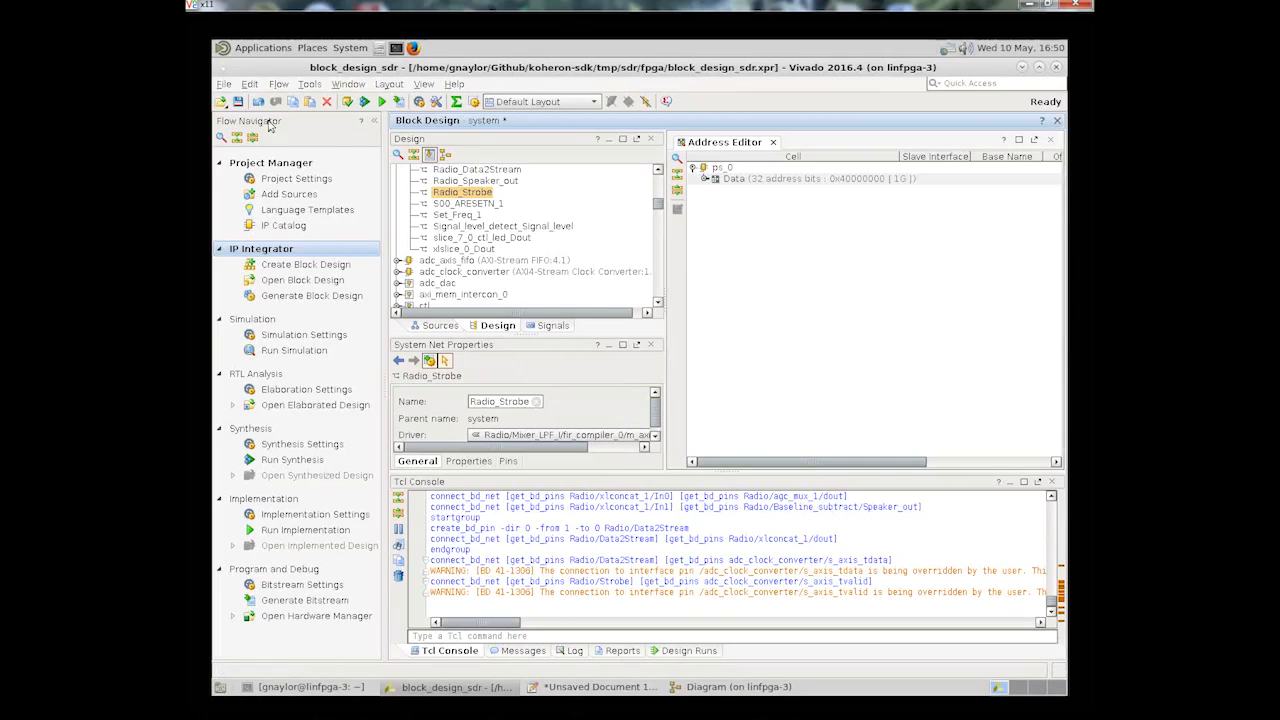
{"action": "left_click", "coordinate": [238, 101]}
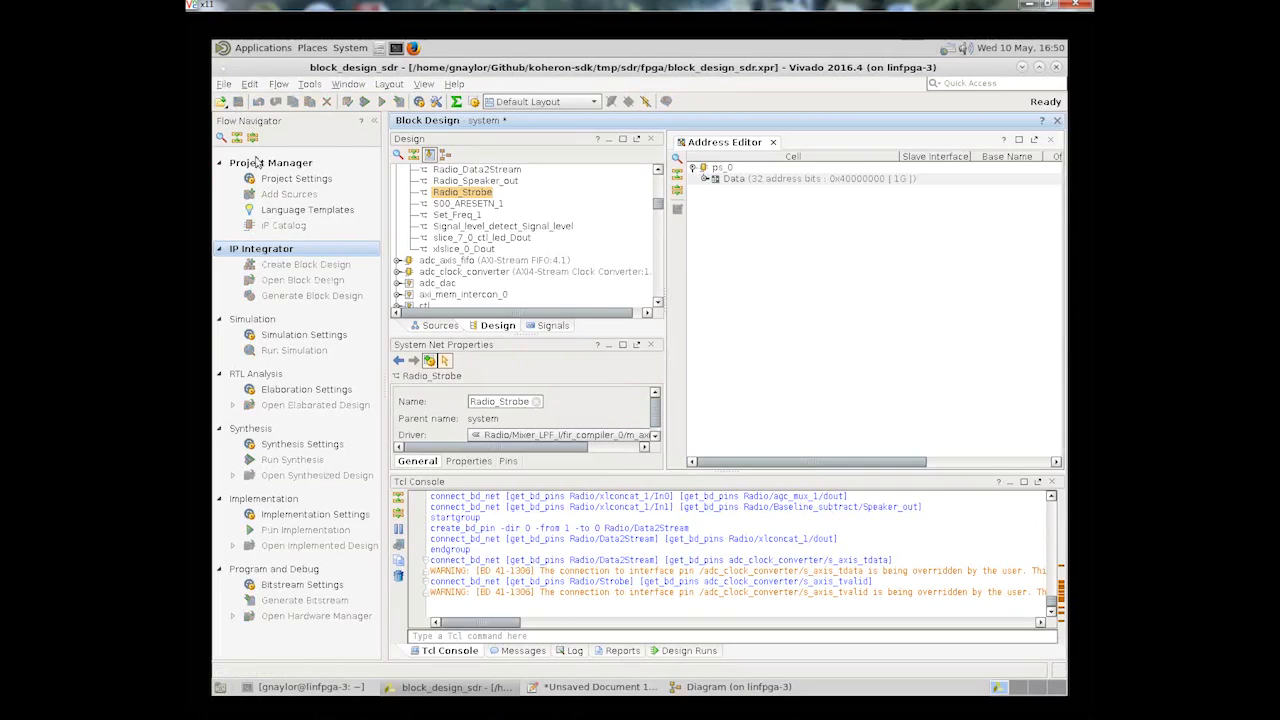
{"action": "left_click", "coordinate": [224, 84]}
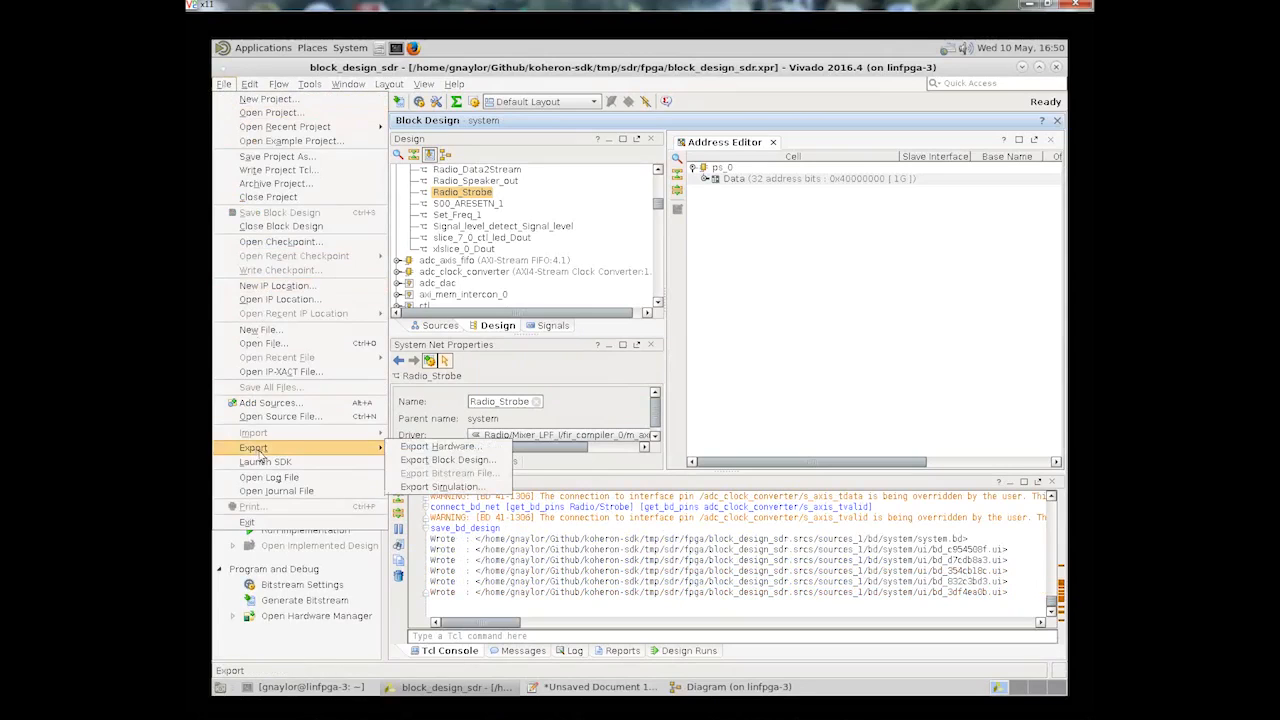
{"action": "mouse_move", "coordinate": [345, 448]}
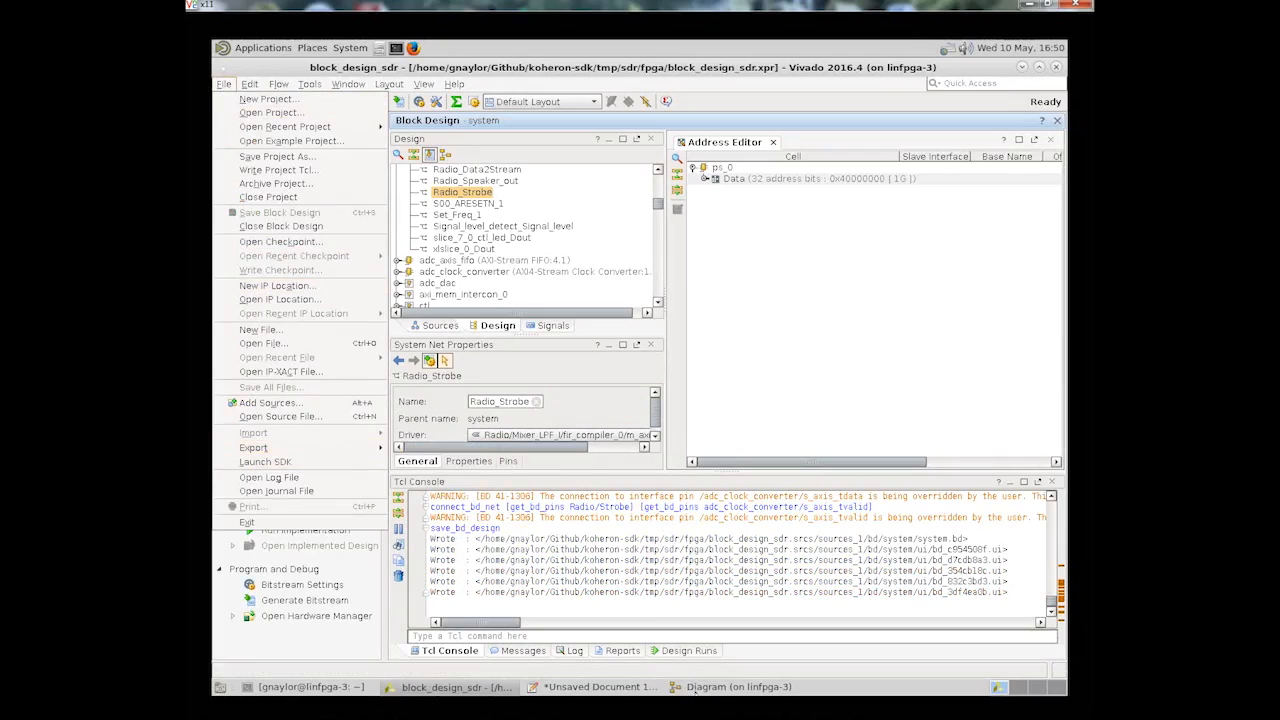
{"action": "left_click", "coordinate": [695, 690]}
{"action": "left_click", "coordinate": [703, 690]}
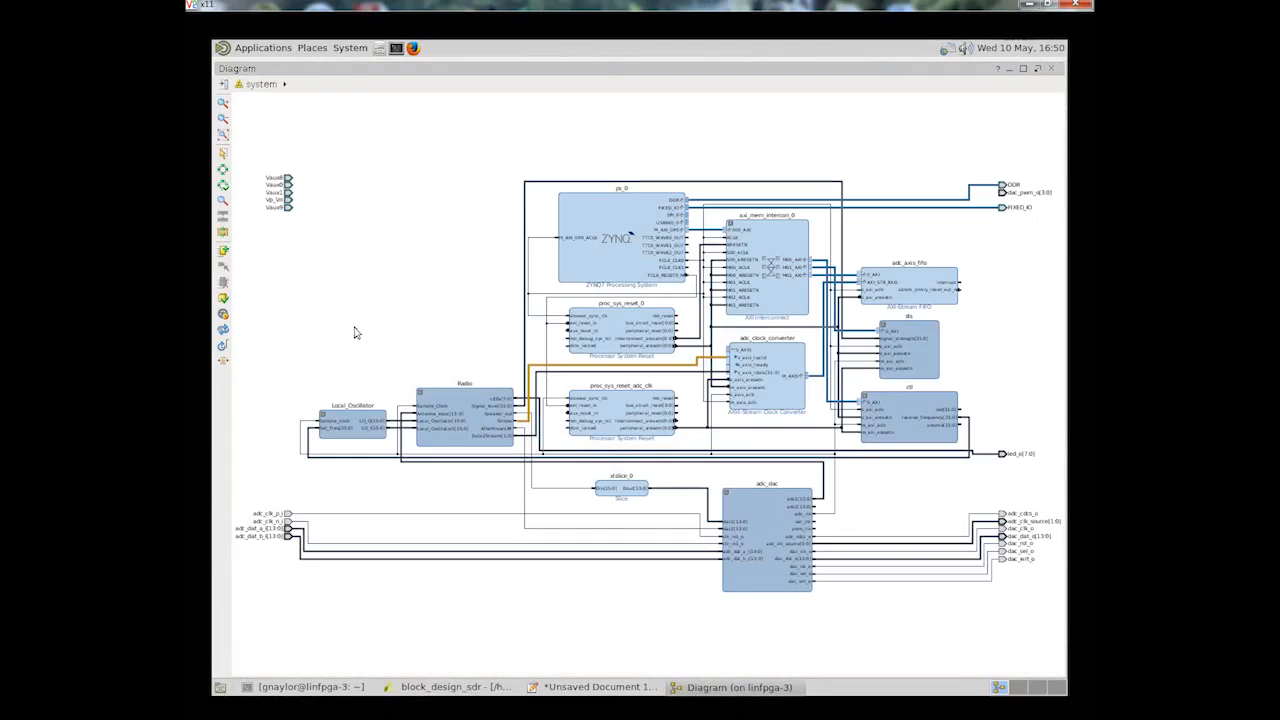
{"action": "left_click", "coordinate": [223, 300]}
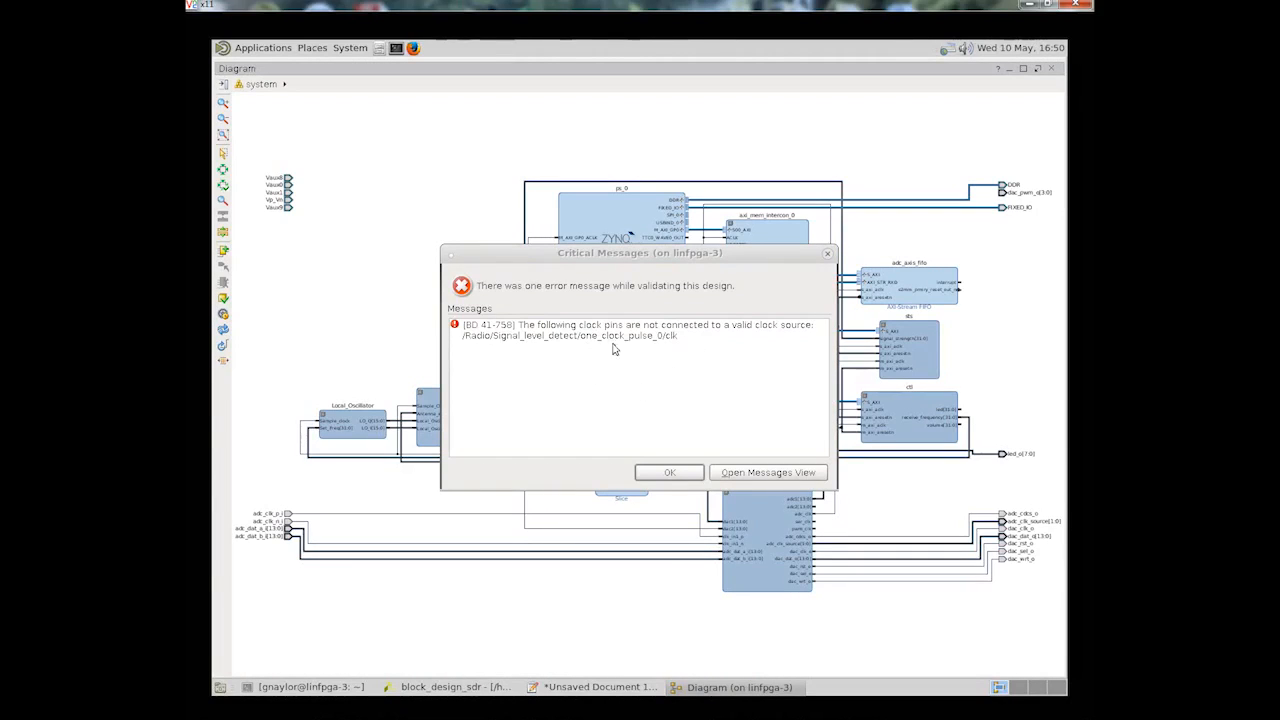
{"action": "left_click", "coordinate": [684, 477]}
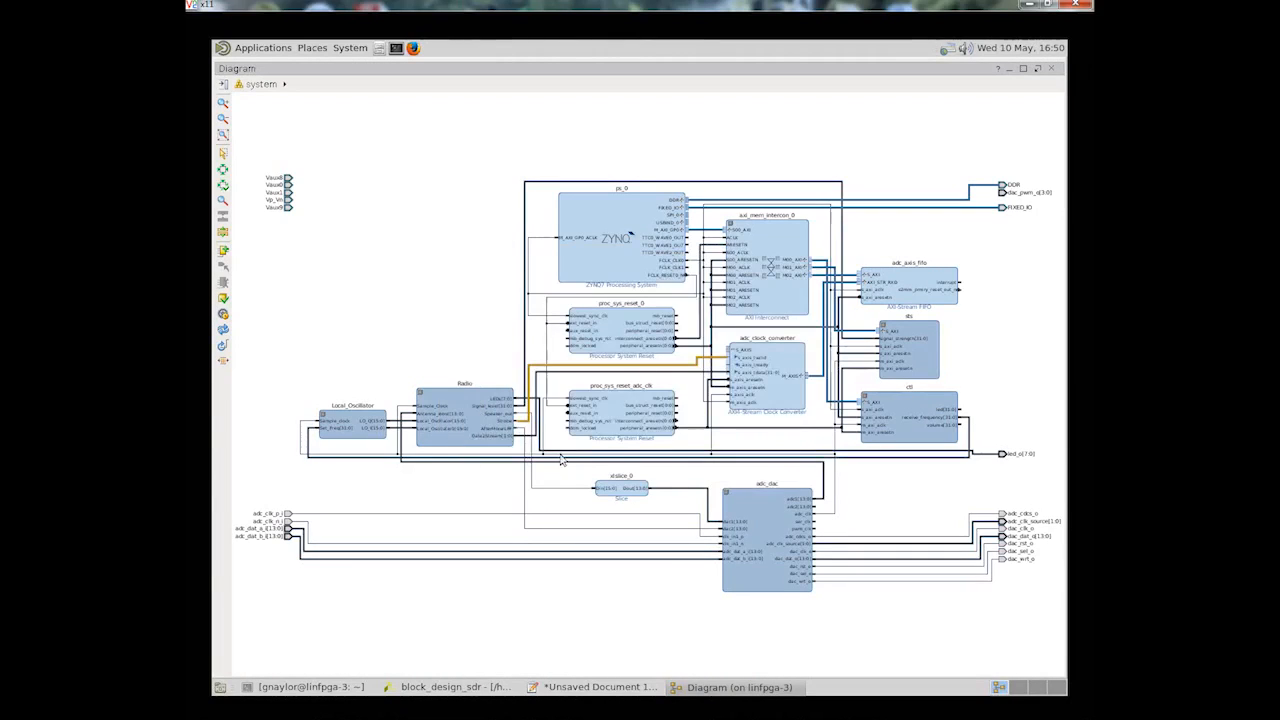
Step: Inside Radio's Signal_level_detect block, connect one_clock_pulse_0's clk input to Sample_Clock
{"action": "left_click", "coordinate": [461, 404]}
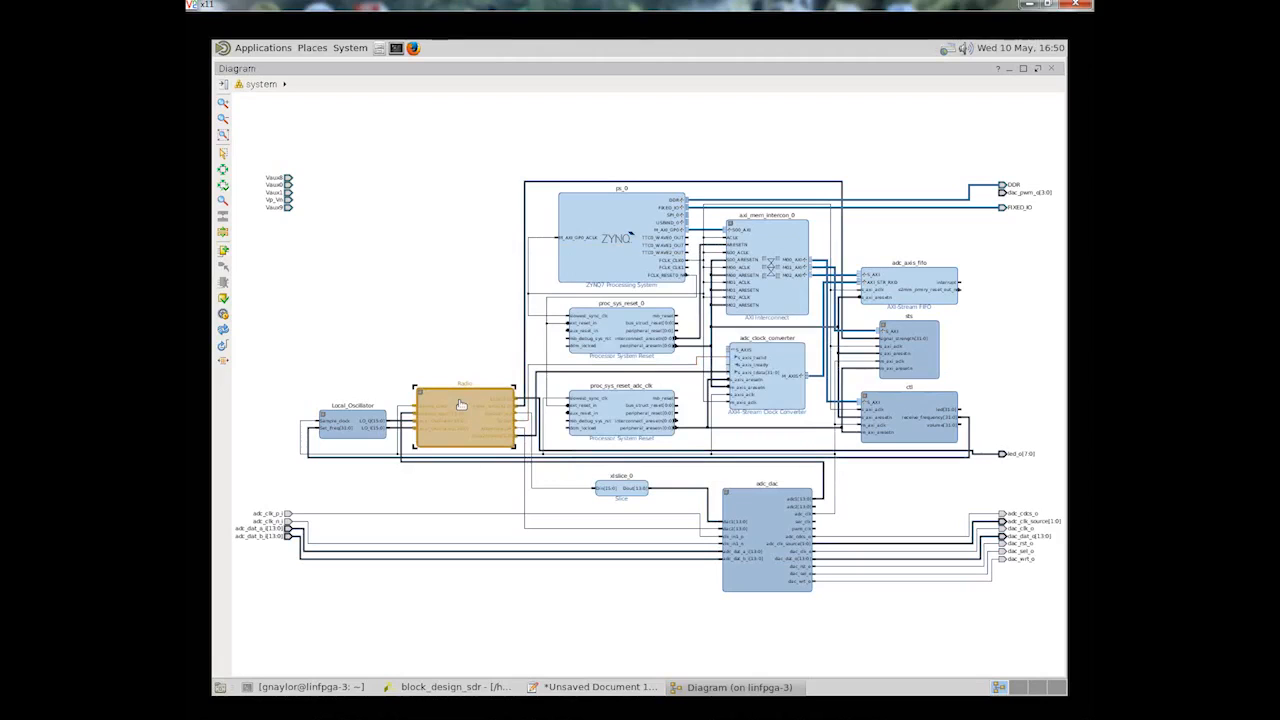
{"action": "double_click", "coordinate": [461, 404]}
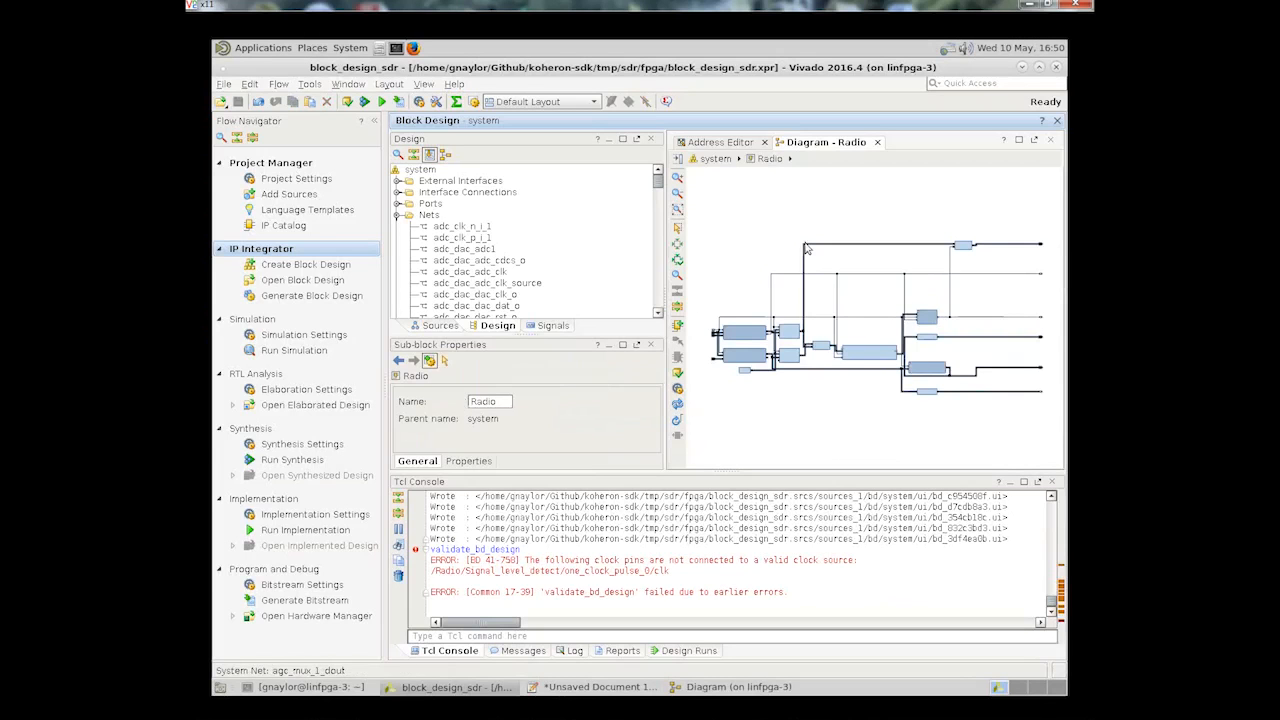
{"action": "left_click", "coordinate": [1034, 140]}
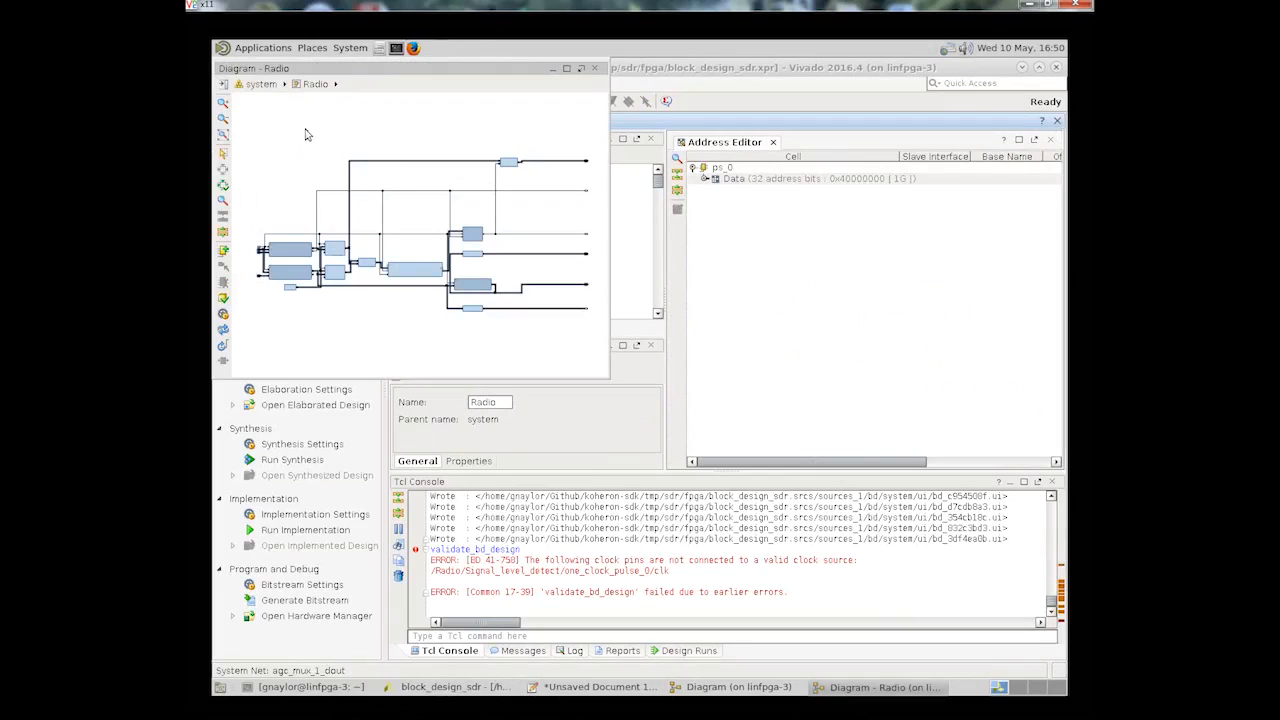
{"action": "left_click_drag", "start_coordinate": [340, 130], "coordinate": [588, 354]}
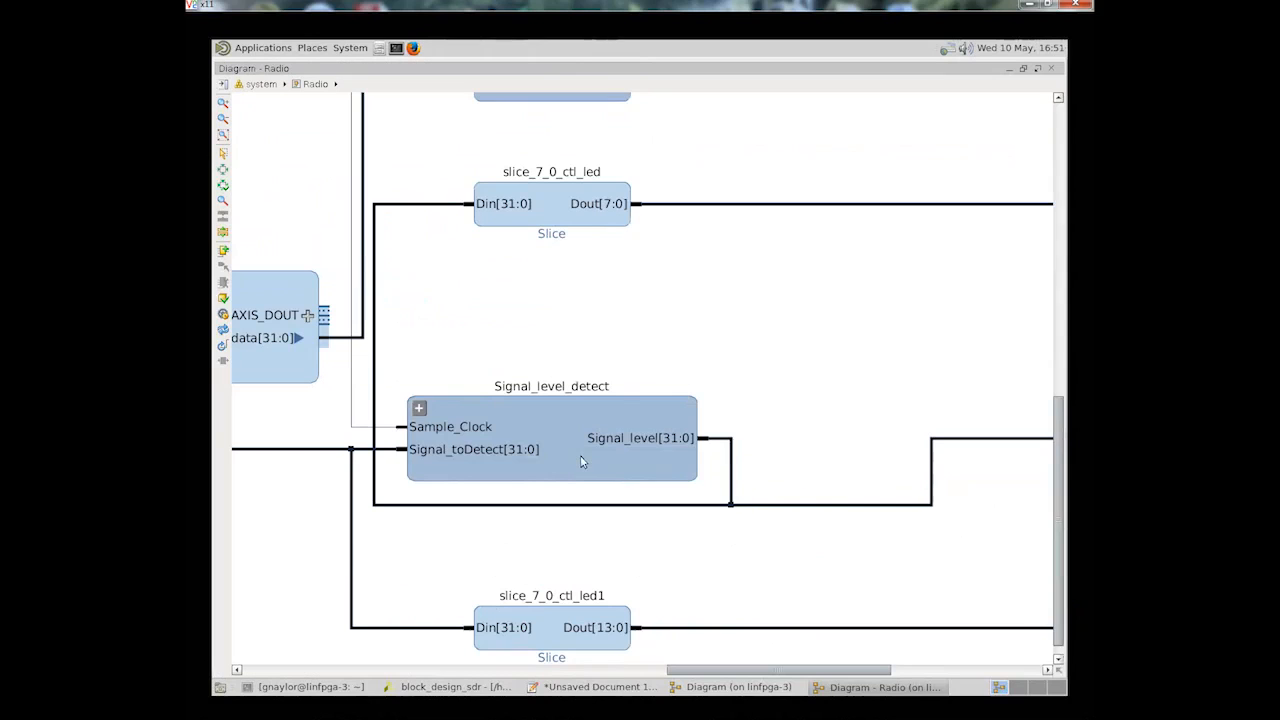
{"action": "double_click", "coordinate": [582, 461]}
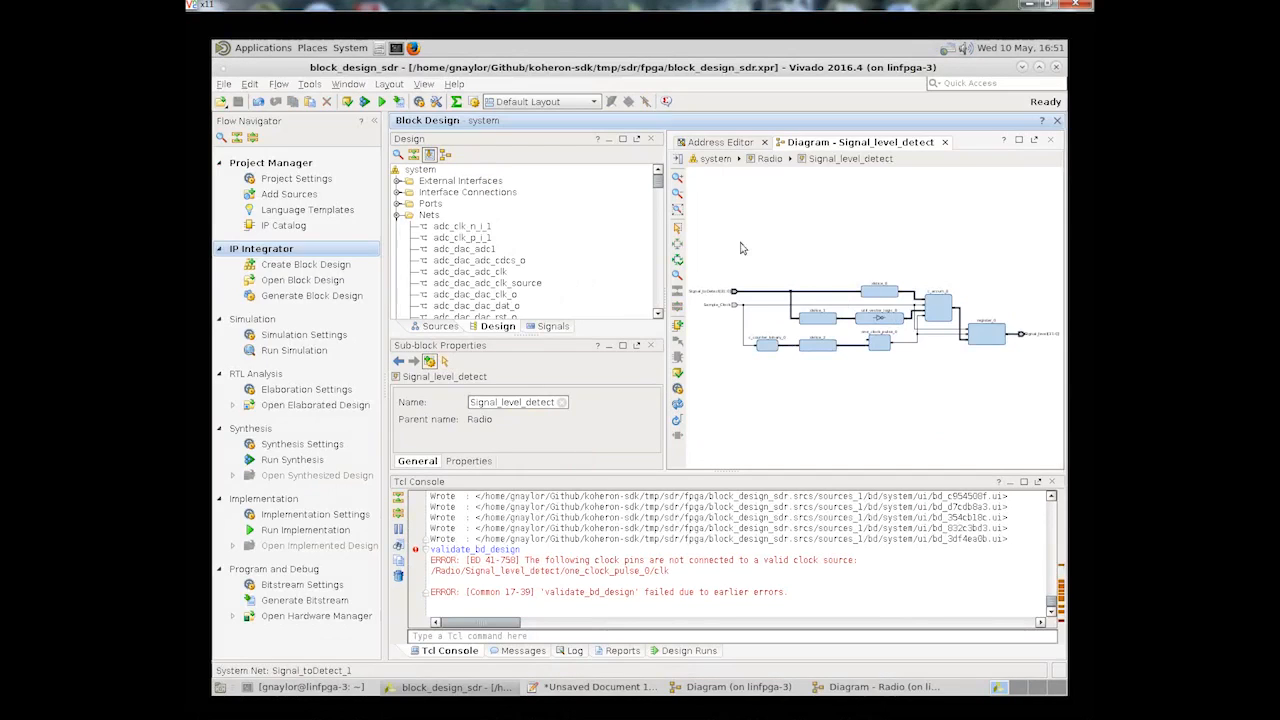
{"action": "left_click_drag", "start_coordinate": [713, 254], "coordinate": [1030, 420]}
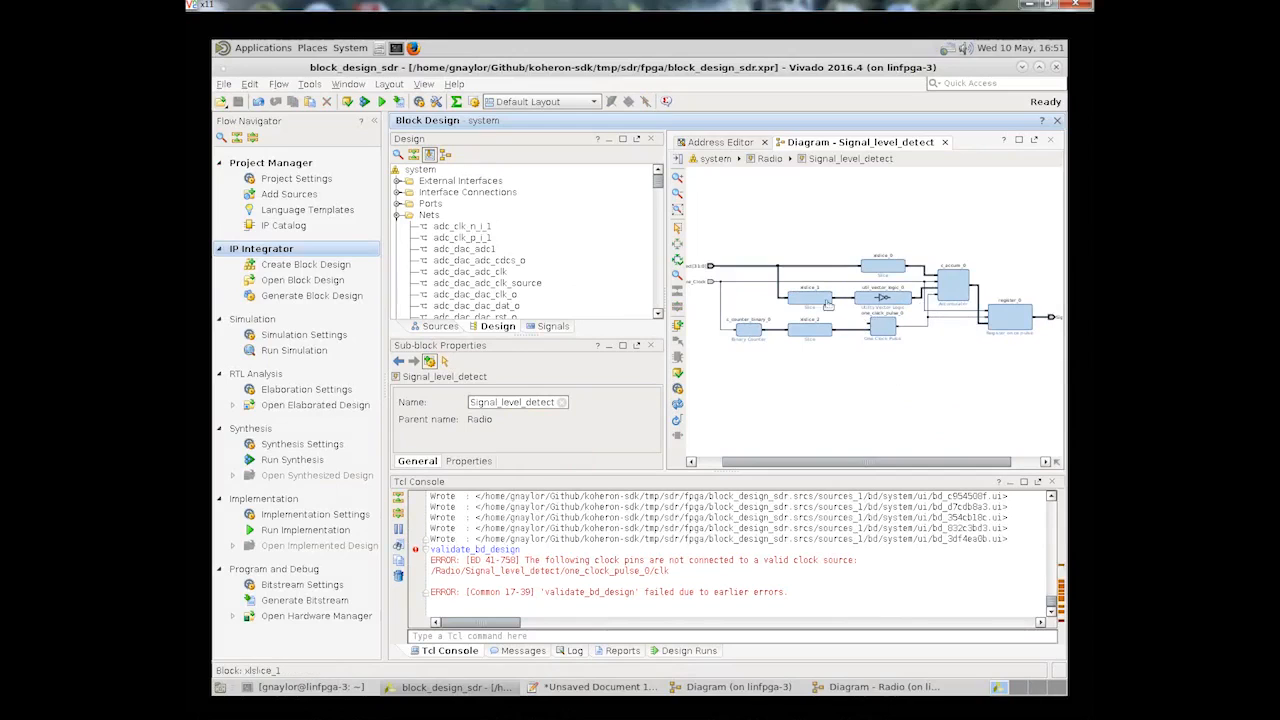
{"action": "left_click", "coordinate": [1035, 142]}
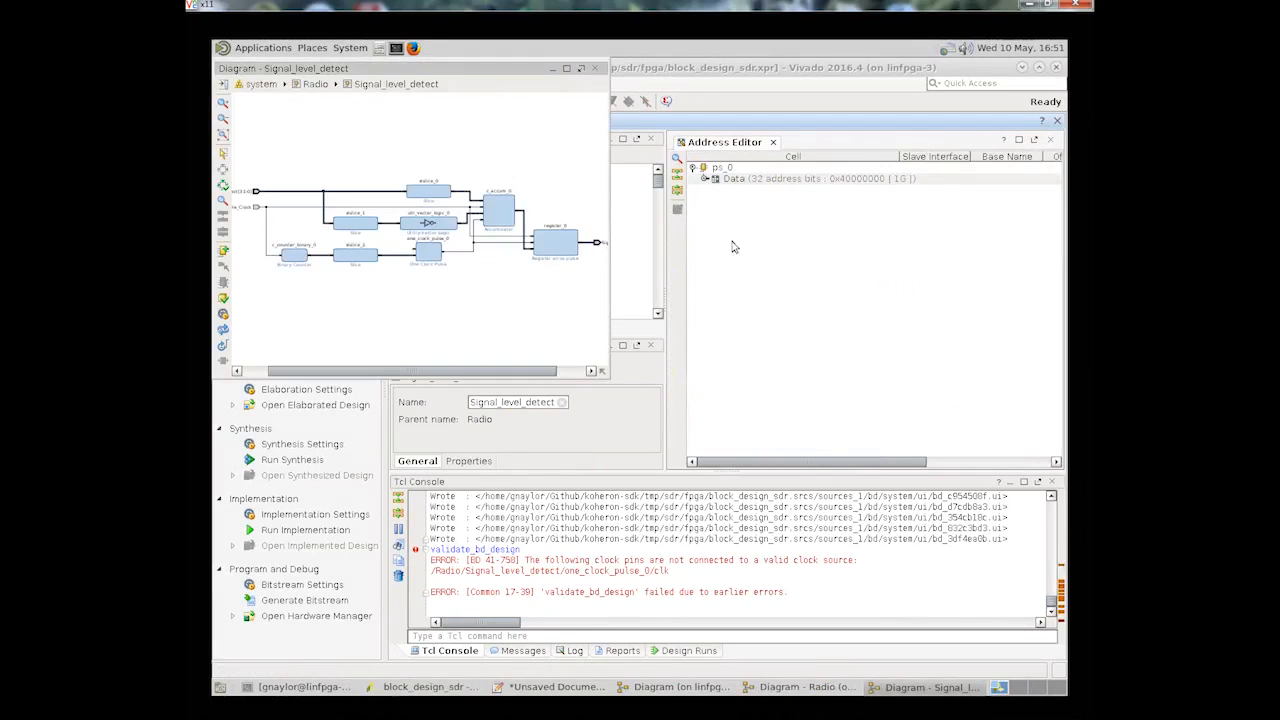
{"action": "left_click", "coordinate": [566, 68]}
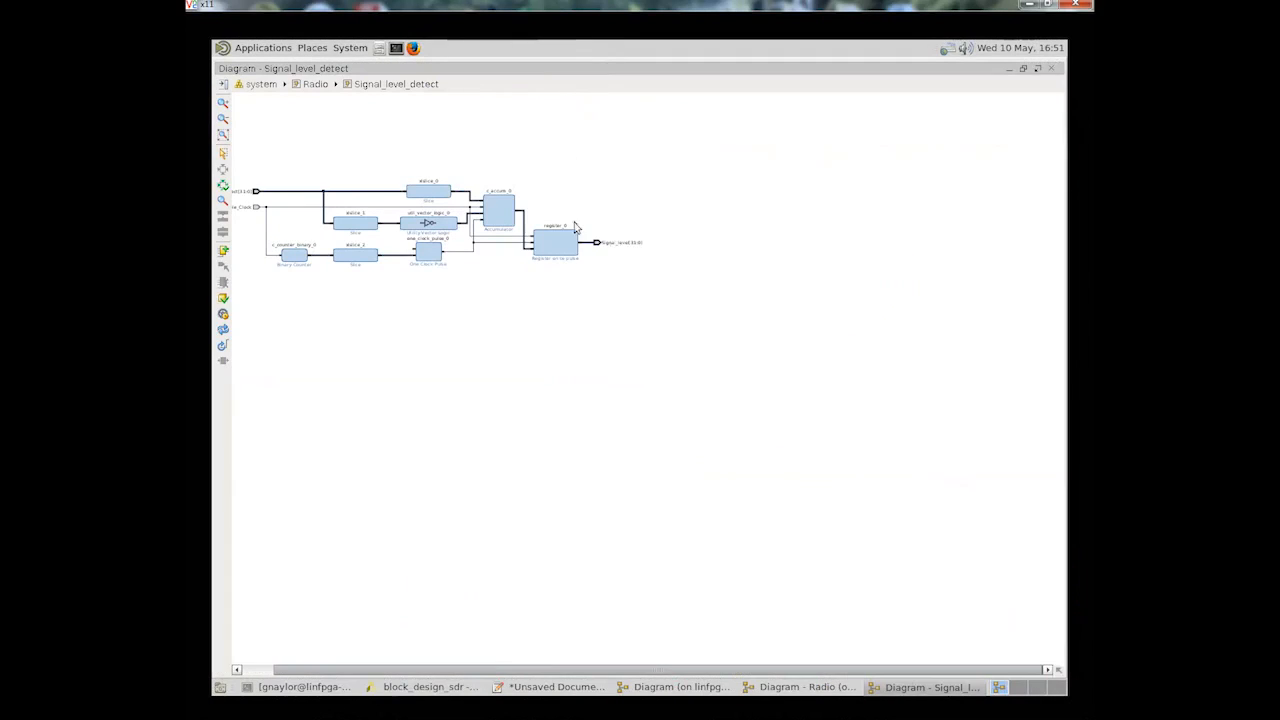
{"action": "left_click_drag", "start_coordinate": [642, 406], "coordinate": [495, 303]}
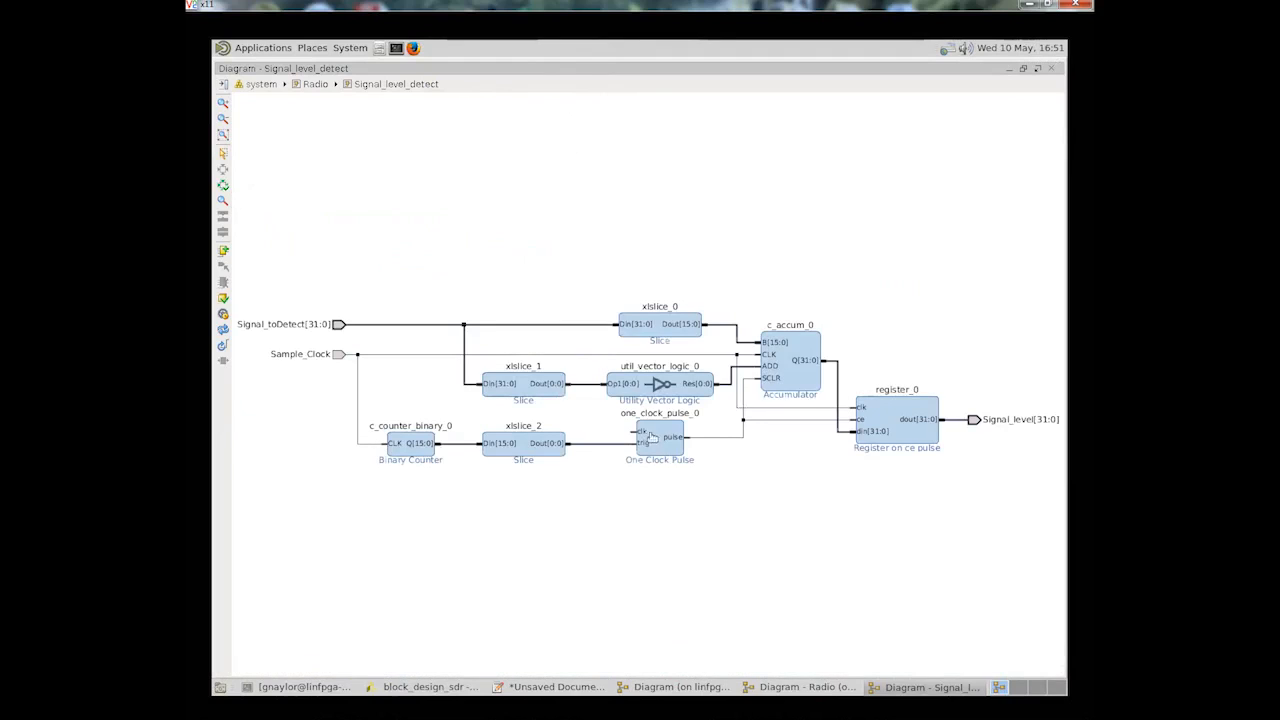
{"action": "left_click_drag", "start_coordinate": [637, 428], "coordinate": [410, 356]}
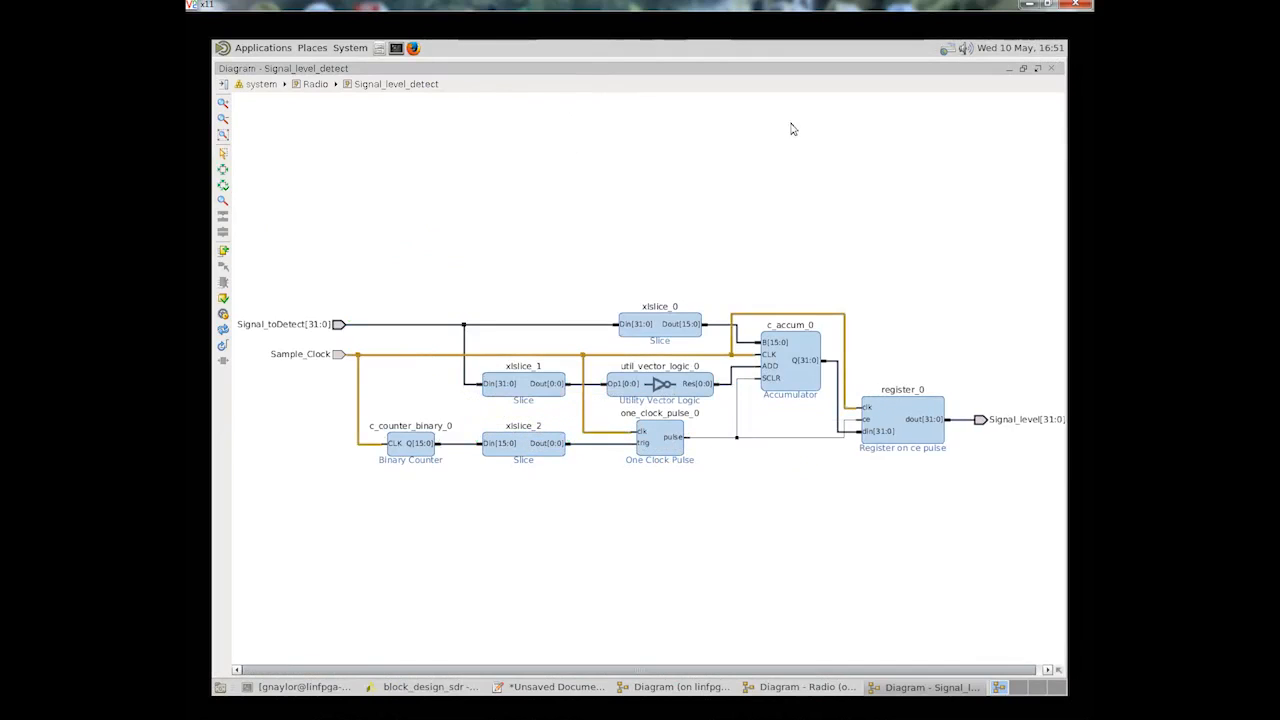
Step: Save the block design with the added clock connection and rerun its validation
{"action": "left_click", "coordinate": [1037, 69]}
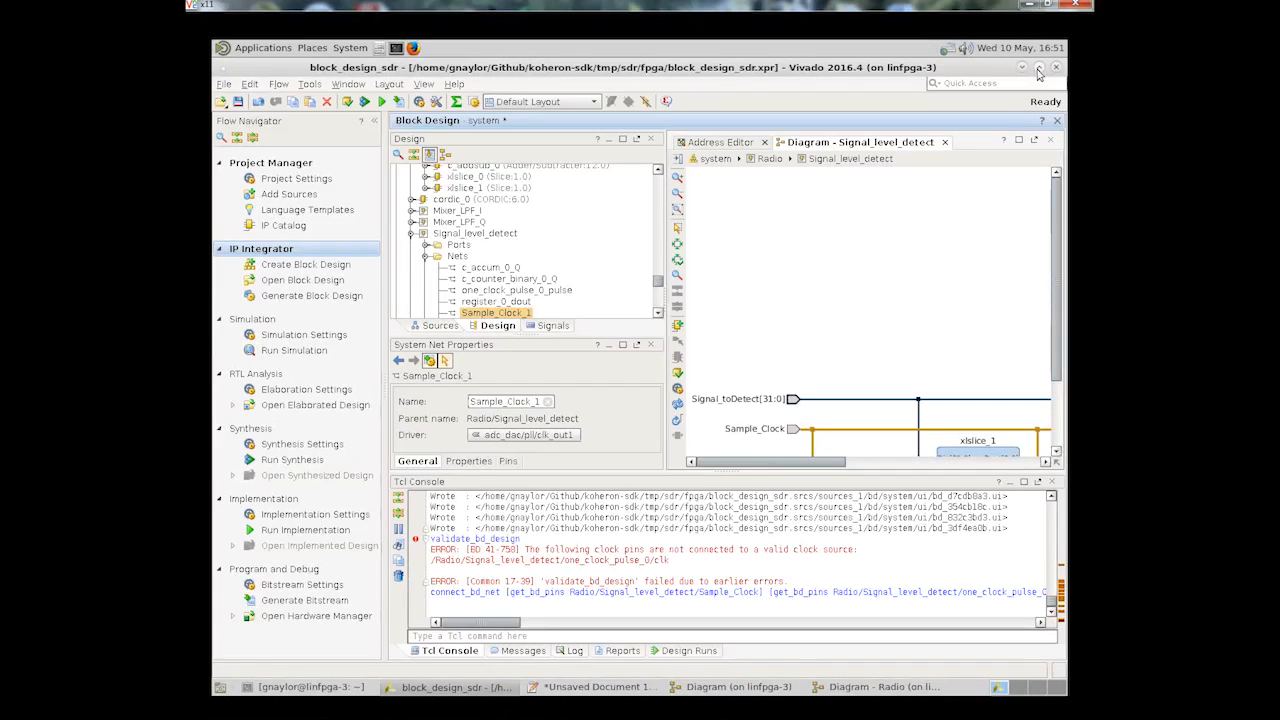
{"action": "left_click", "coordinate": [237, 102]}
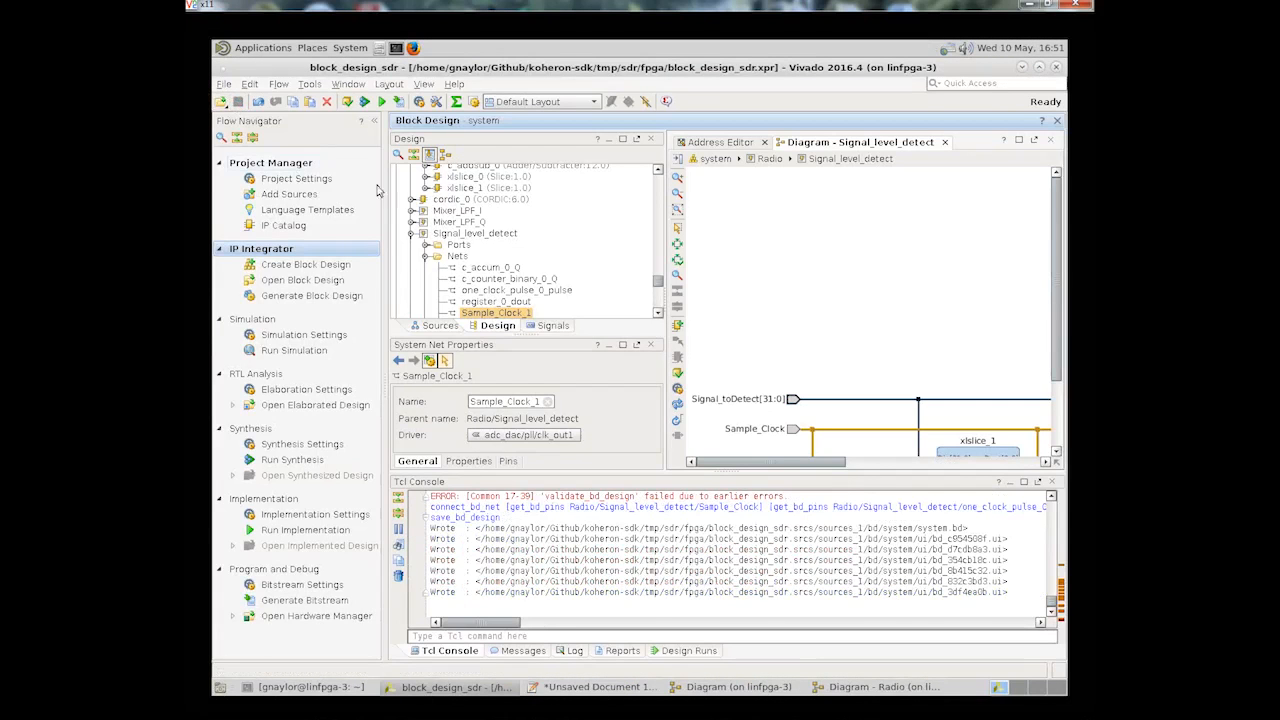
{"action": "left_click", "coordinate": [677, 376]}
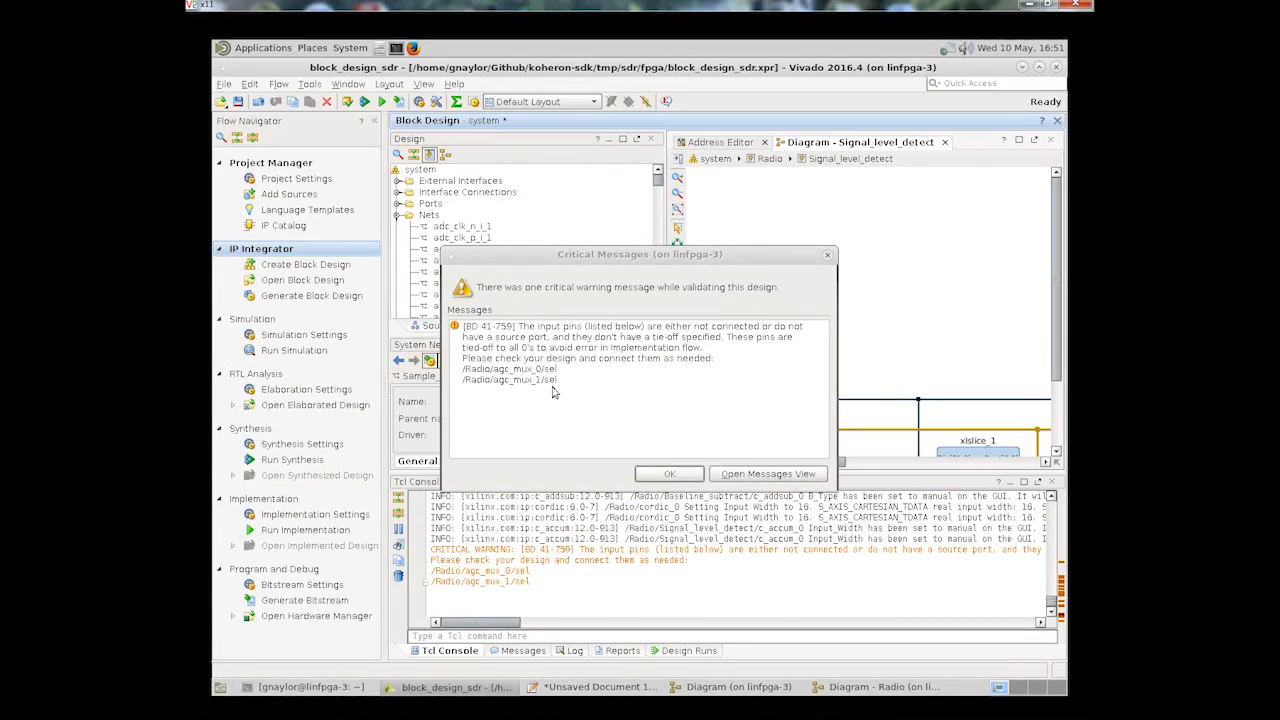
{"action": "left_click", "coordinate": [670, 474]}
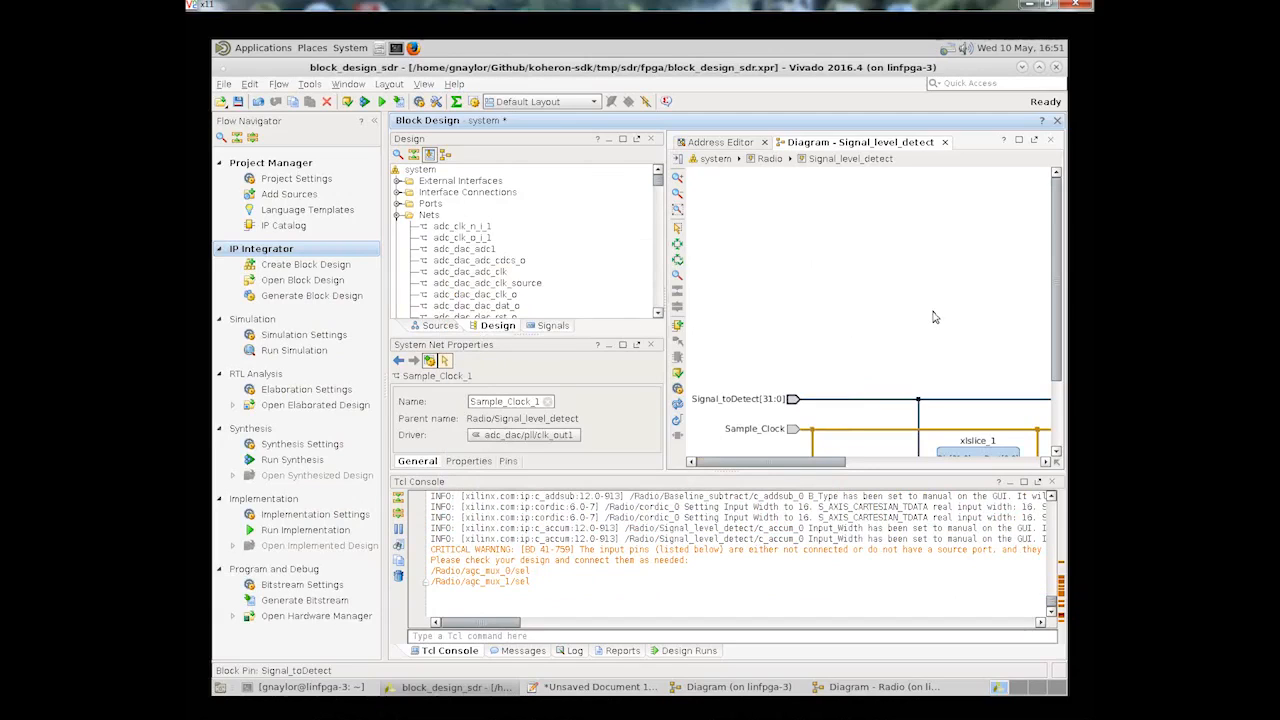
Step: Add a Slice IP block in the Radio diagram above Mixer_LPF_I and set its Din From to 3
{"action": "left_click", "coordinate": [718, 163]}
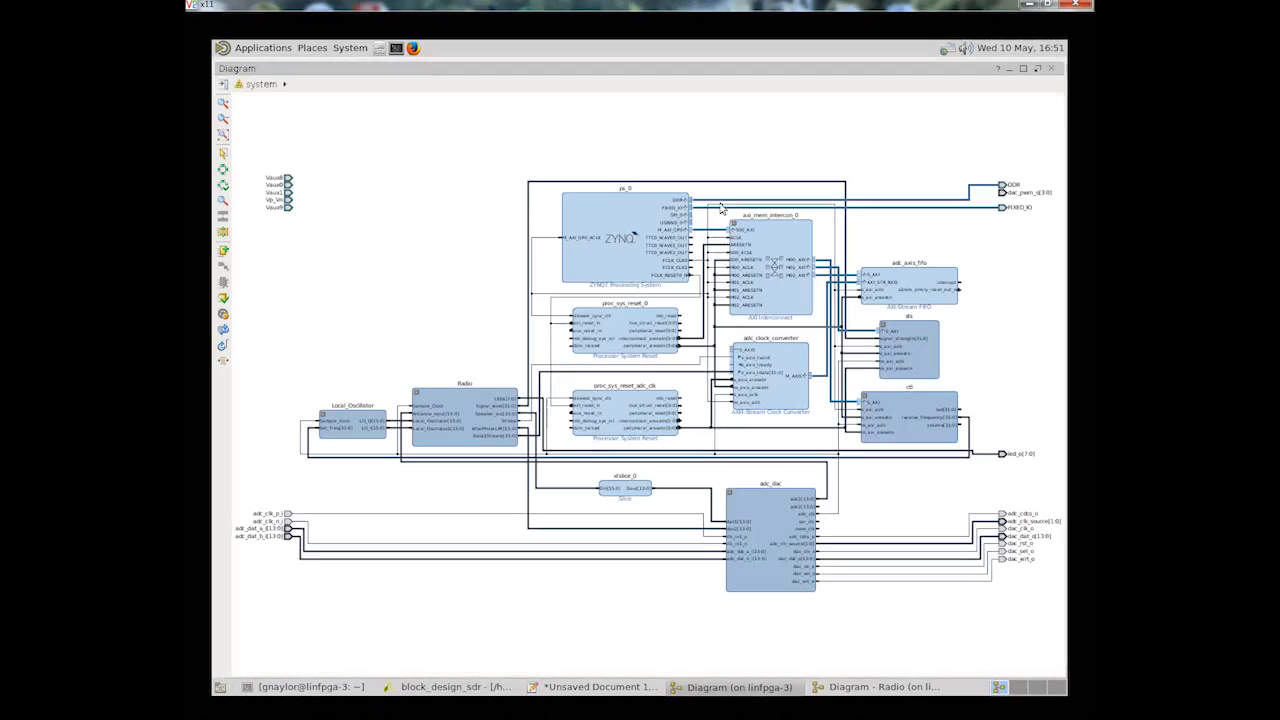
{"action": "double_click", "coordinate": [441, 444]}
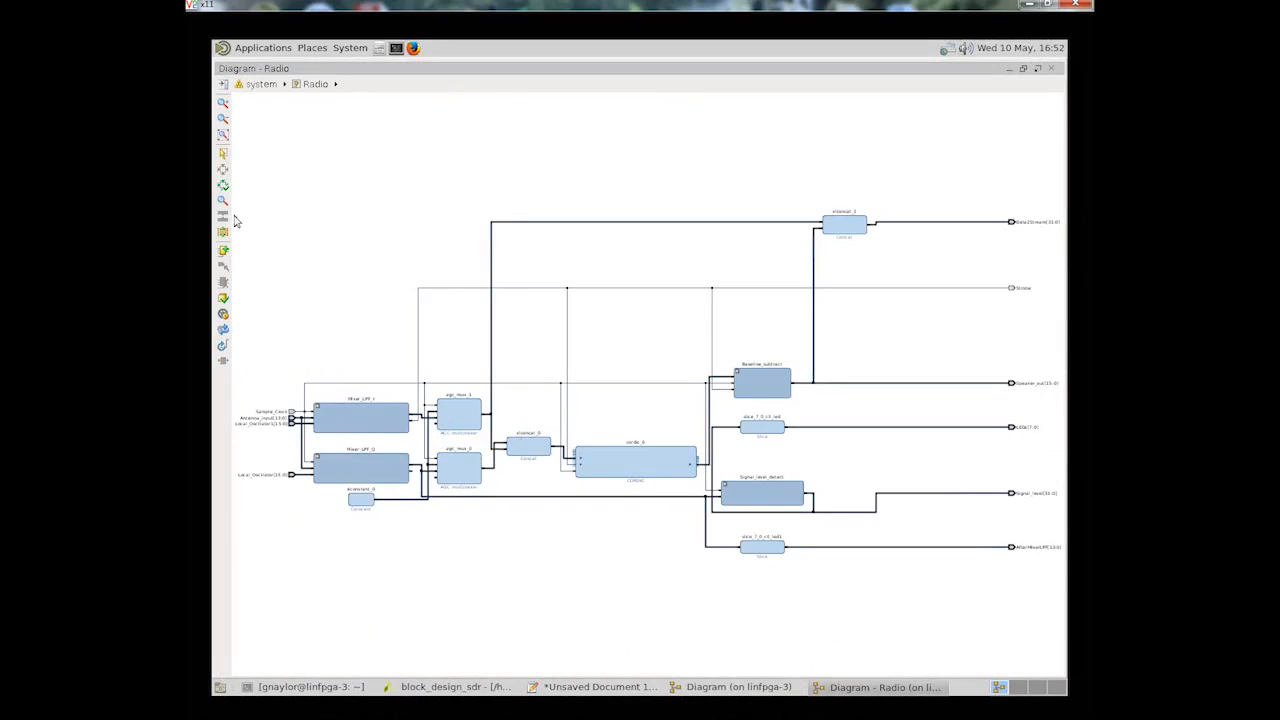
{"action": "left_click", "coordinate": [223, 251]}
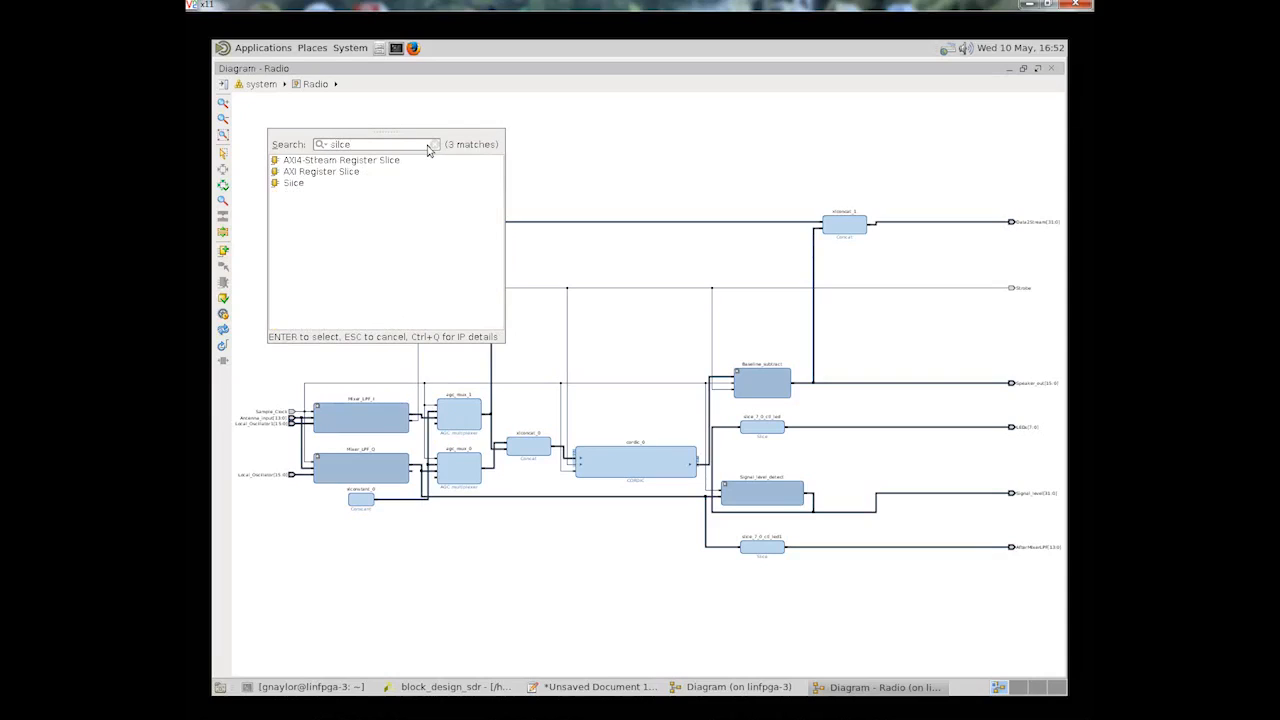
{"action": "left_click_drag", "start_coordinate": [293, 190], "coordinate": [362, 356]}
{"action": "left_click", "coordinate": [685, 265]}
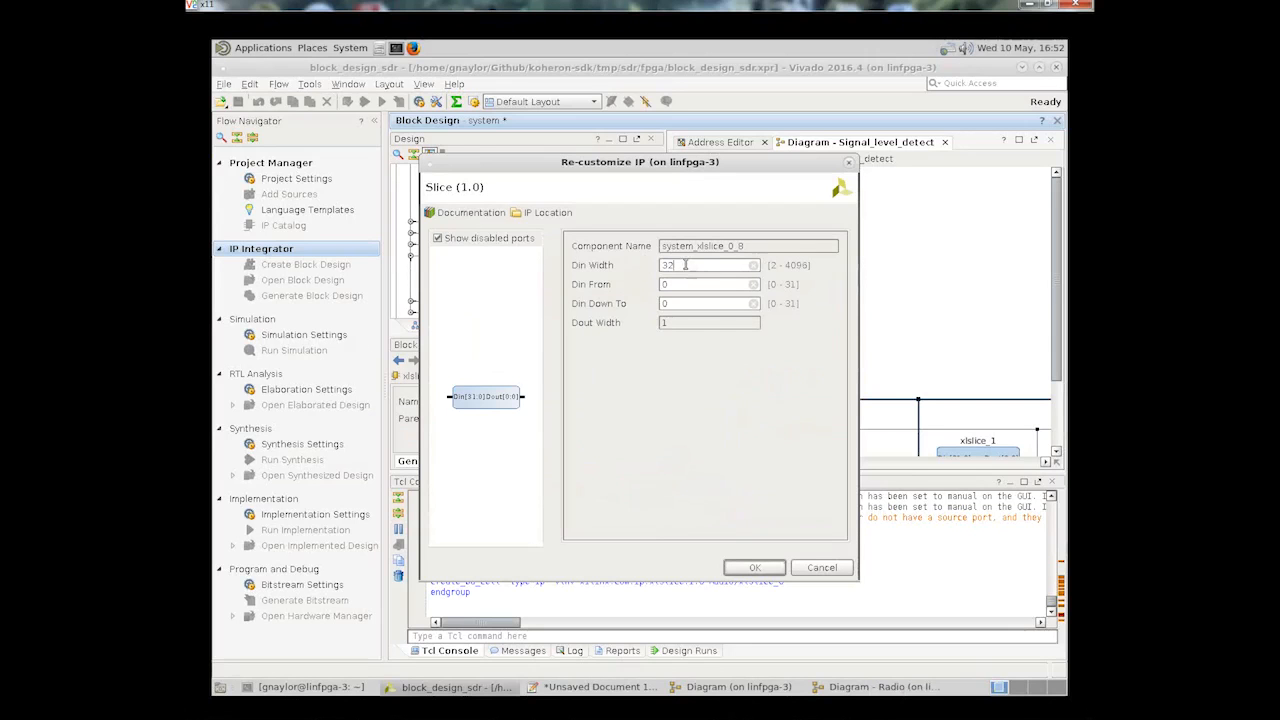
{"action": "left_click", "coordinate": [682, 286]}
{"action": "type", "text": "3"}
{"action": "left_click", "coordinate": [757, 567]}
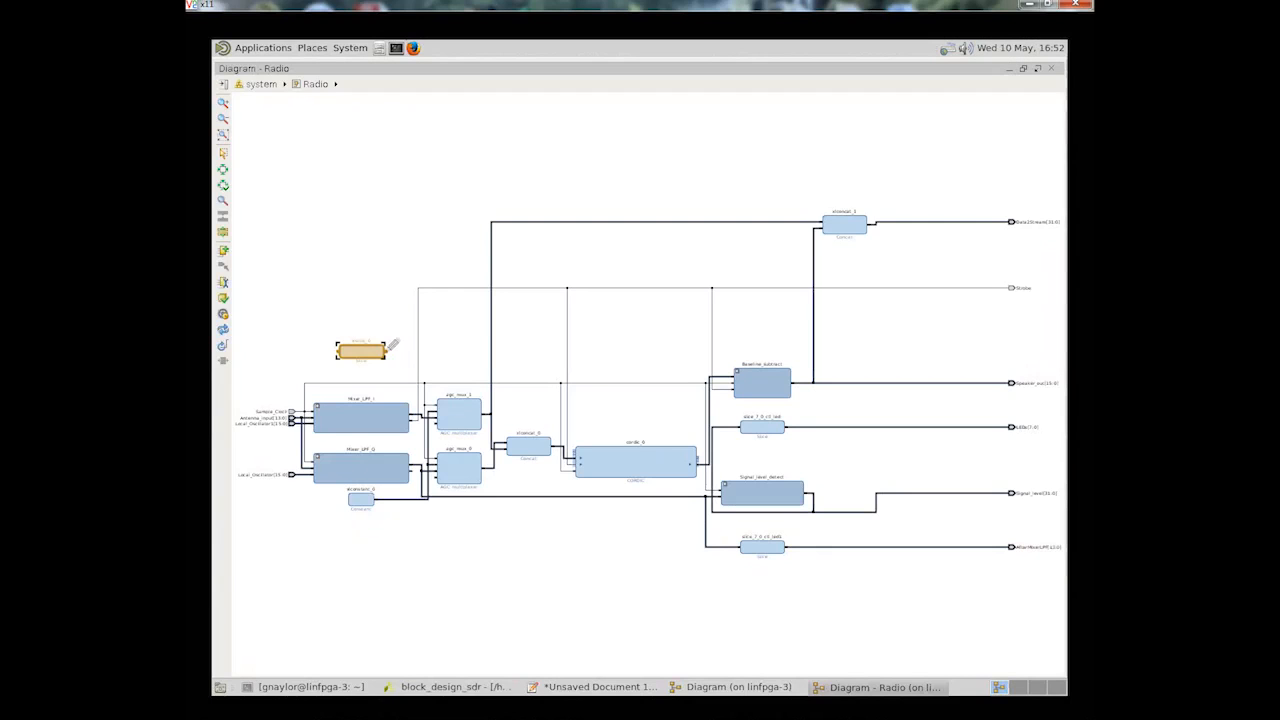
Step: Connect the new slice's Dout output to the sel inputs of agc_mux_1 and agc_mux_0
{"action": "left_click_drag", "start_coordinate": [390, 349], "coordinate": [436, 420]}
{"action": "left_click_drag", "start_coordinate": [442, 472], "coordinate": [429, 421]}
Step: Create a 31-to-0 vector input pin named Volume on Radio, connected to the slice's Din
{"action": "left_click", "coordinate": [342, 348]}
{"action": "right_click", "coordinate": [337, 354]}
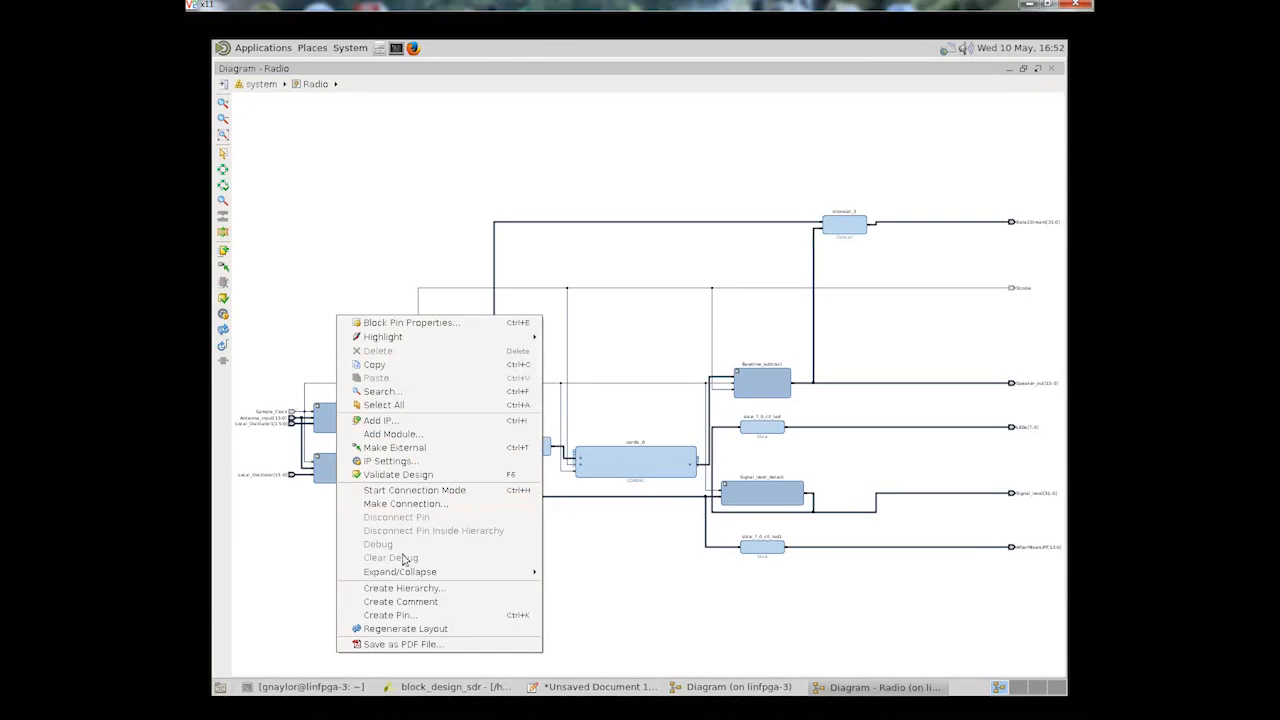
{"action": "left_click", "coordinate": [410, 614]}
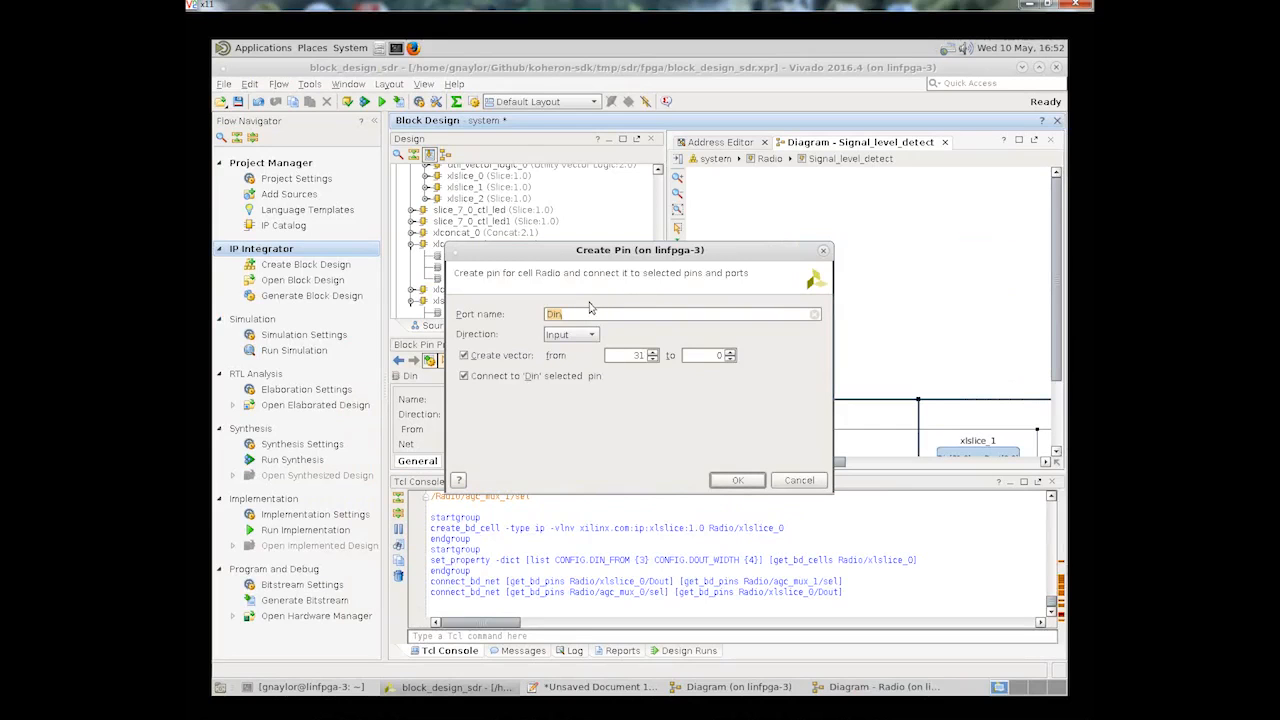
{"action": "type", "text": "Volume"}
{"action": "left_click", "coordinate": [737, 480]}
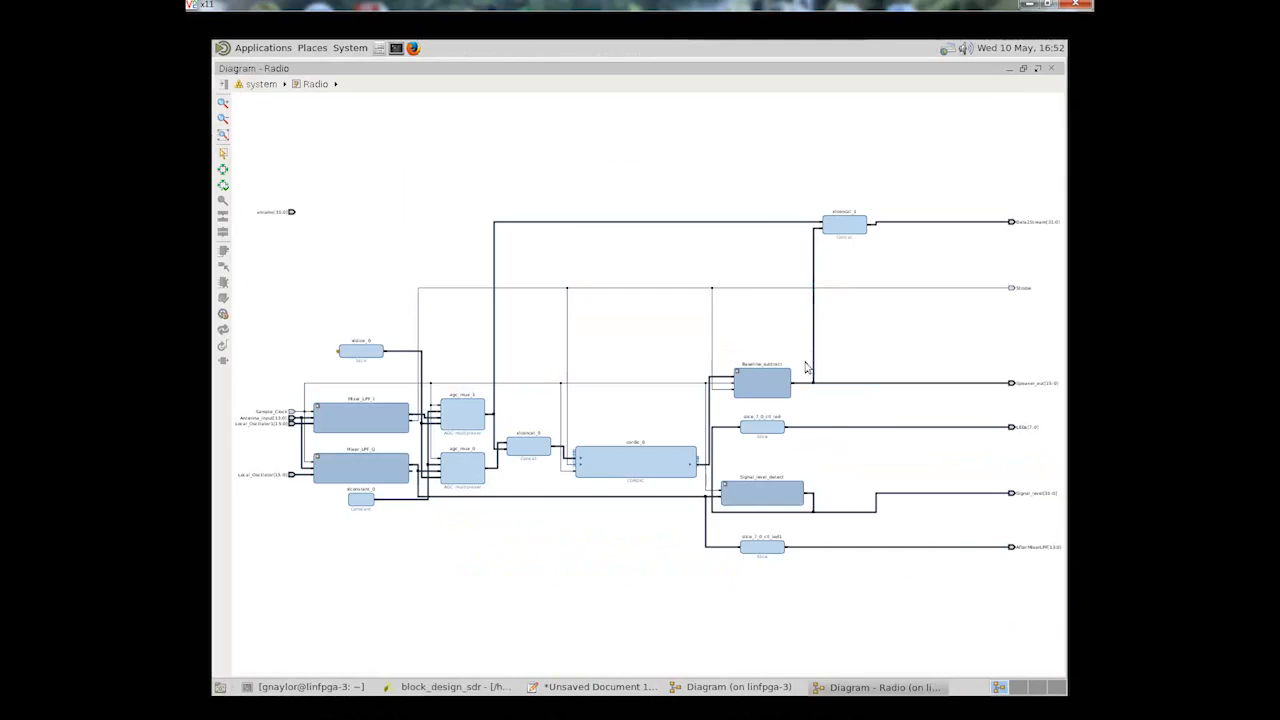
Step: Return to the top-level system diagram and connect Radio's Volume input to ctl's volume output
{"action": "left_click", "coordinate": [1039, 70]}
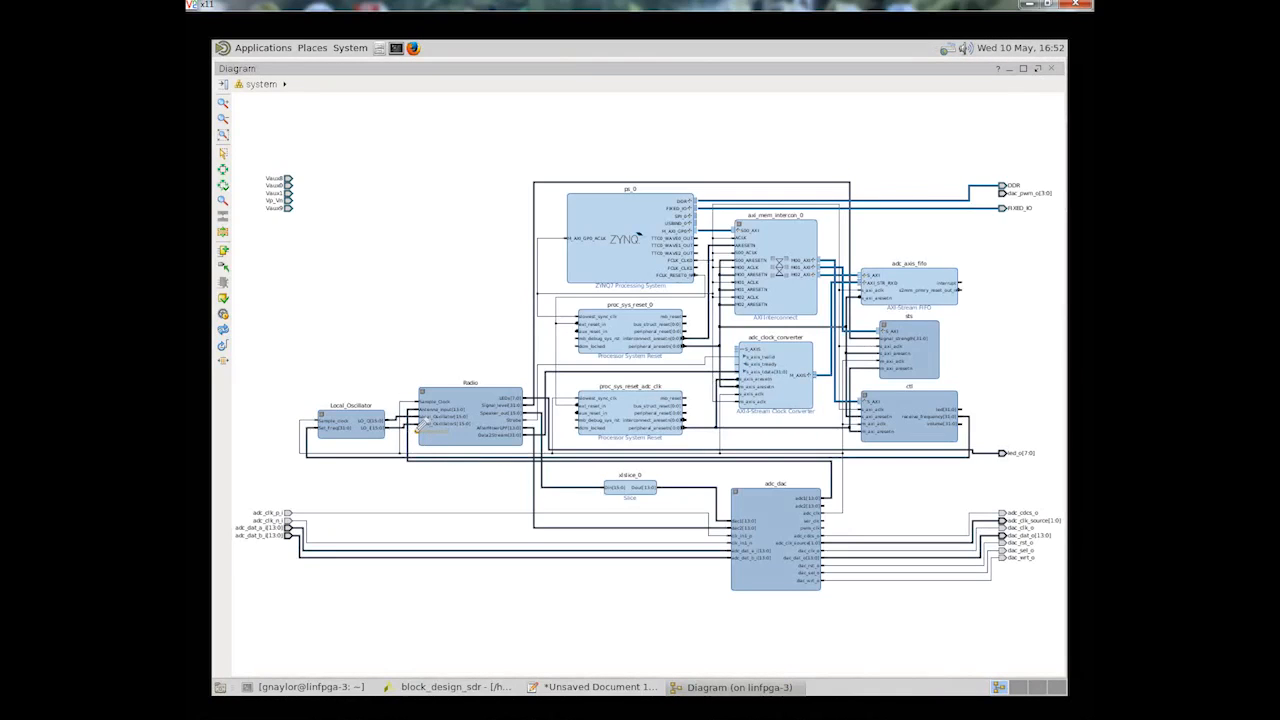
{"action": "mouse_move", "coordinate": [817, 357]}
{"action": "left_mouse_down"}
{"action": "mouse_move", "coordinate": [772, 357]}
{"action": "mouse_move", "coordinate": [752, 375]}
{"action": "mouse_move", "coordinate": [779, 410]}
{"action": "mouse_move", "coordinate": [966, 426]}
{"action": "left_mouse_up"}
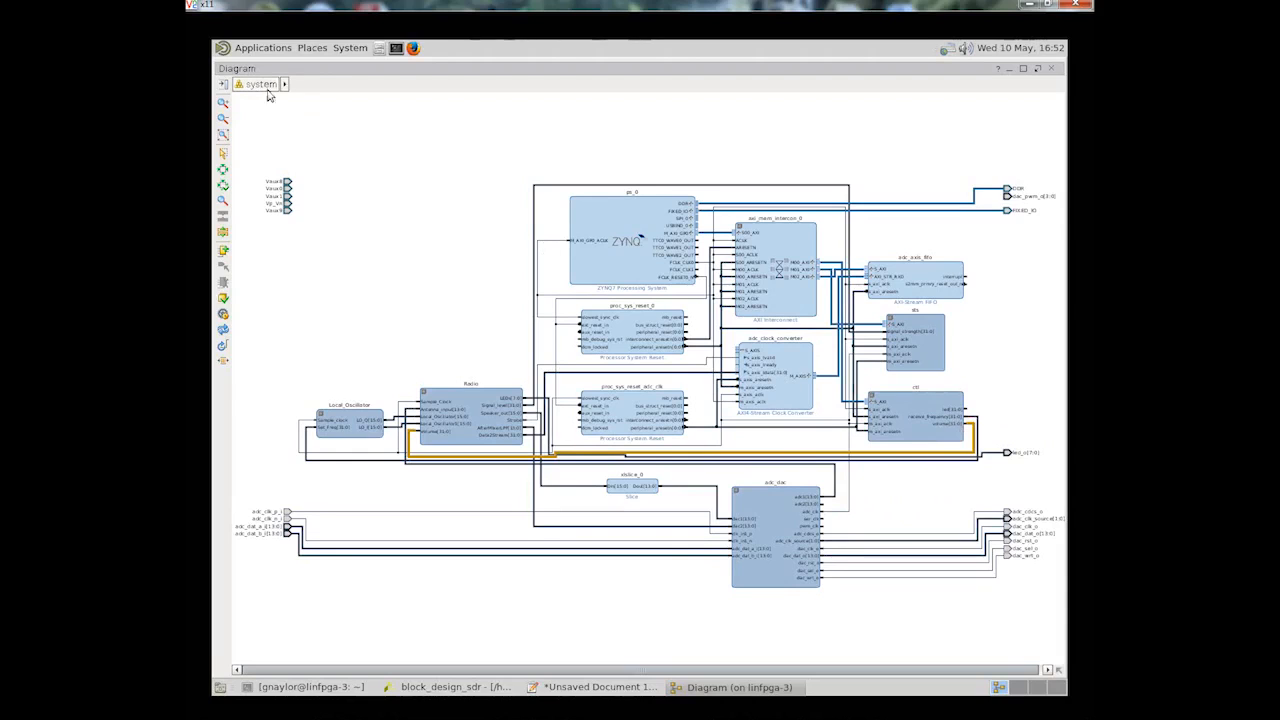
Step: Save the block design with the volume connection and validate it again
{"action": "left_click", "coordinate": [426, 688]}
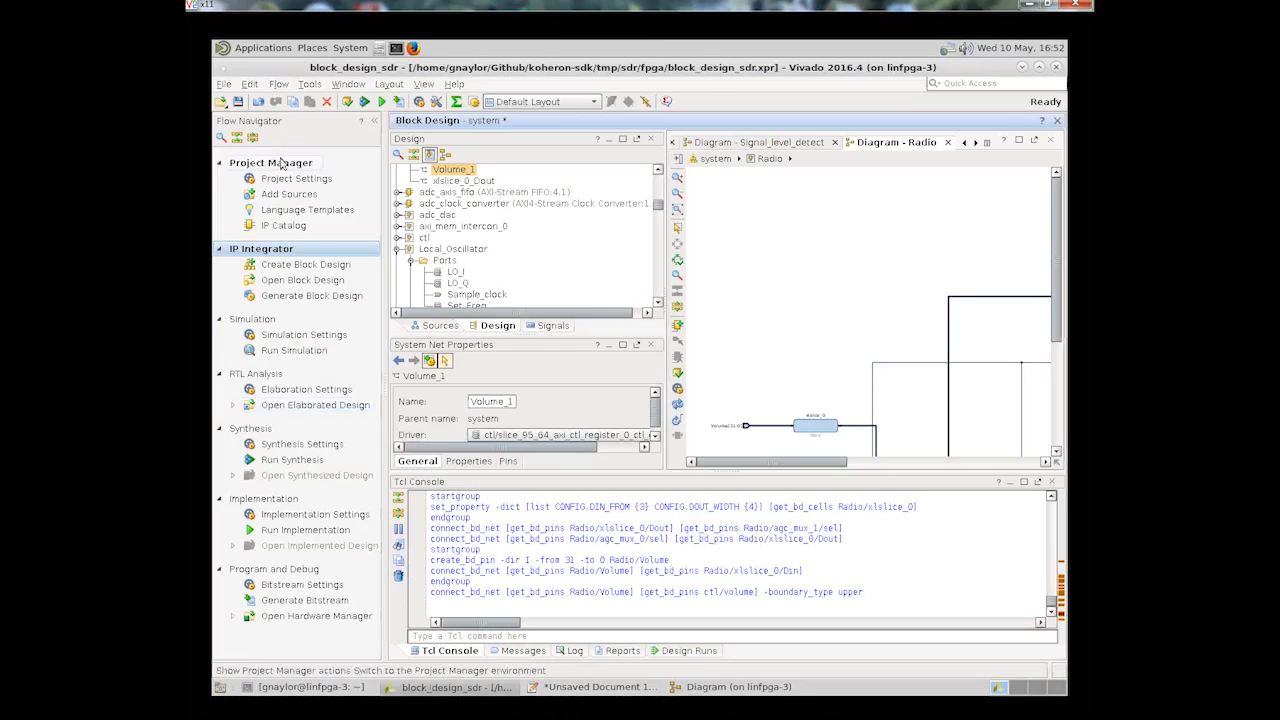
{"action": "left_click", "coordinate": [237, 102]}
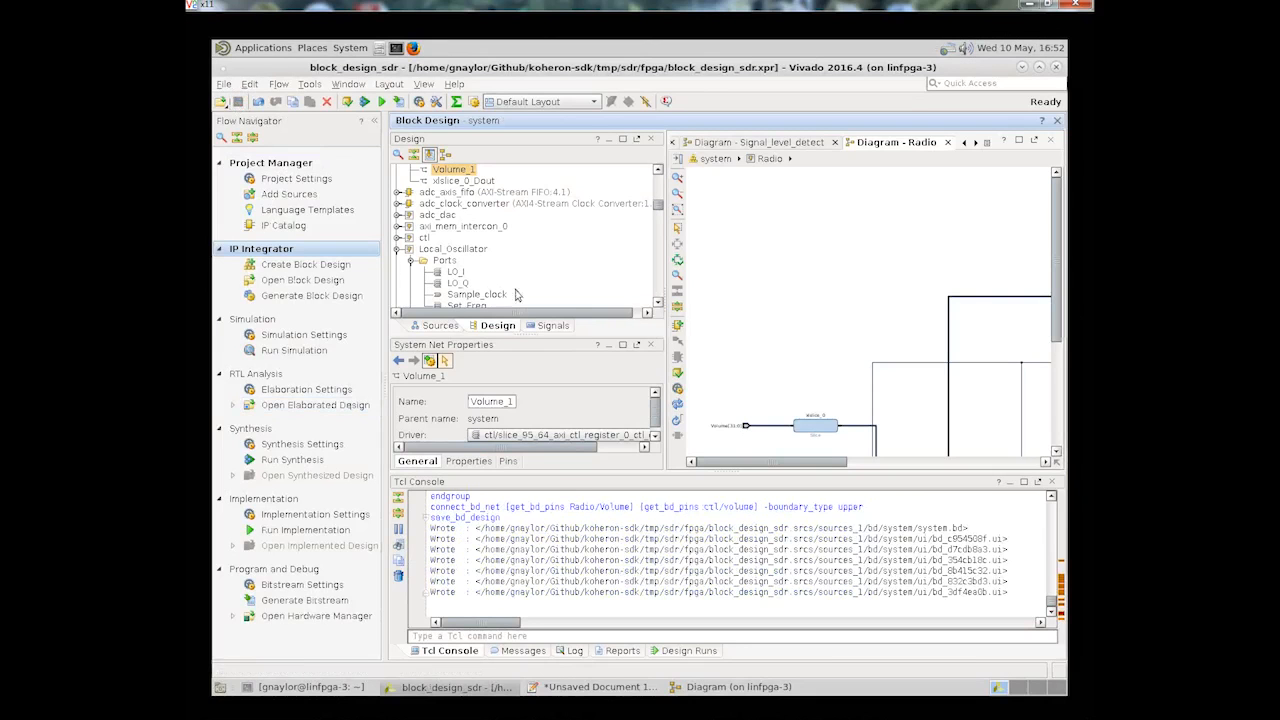
{"action": "left_click", "coordinate": [679, 374]}
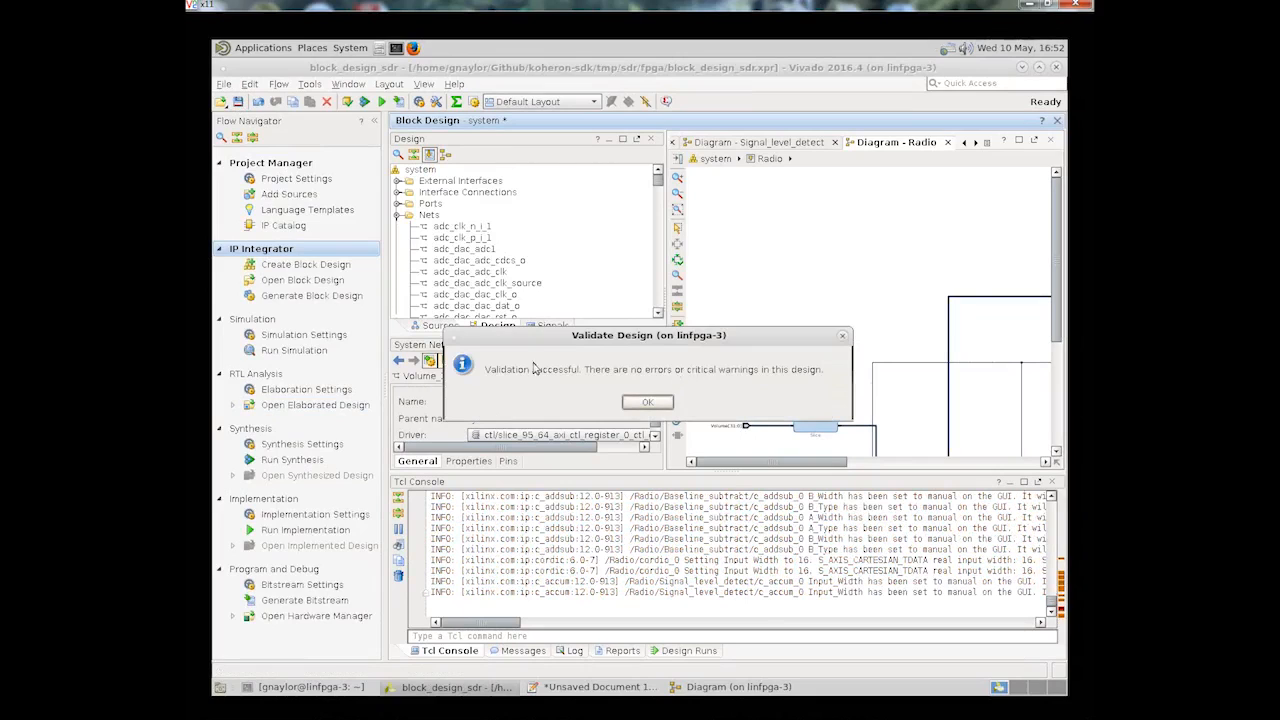
{"action": "left_click", "coordinate": [648, 403]}
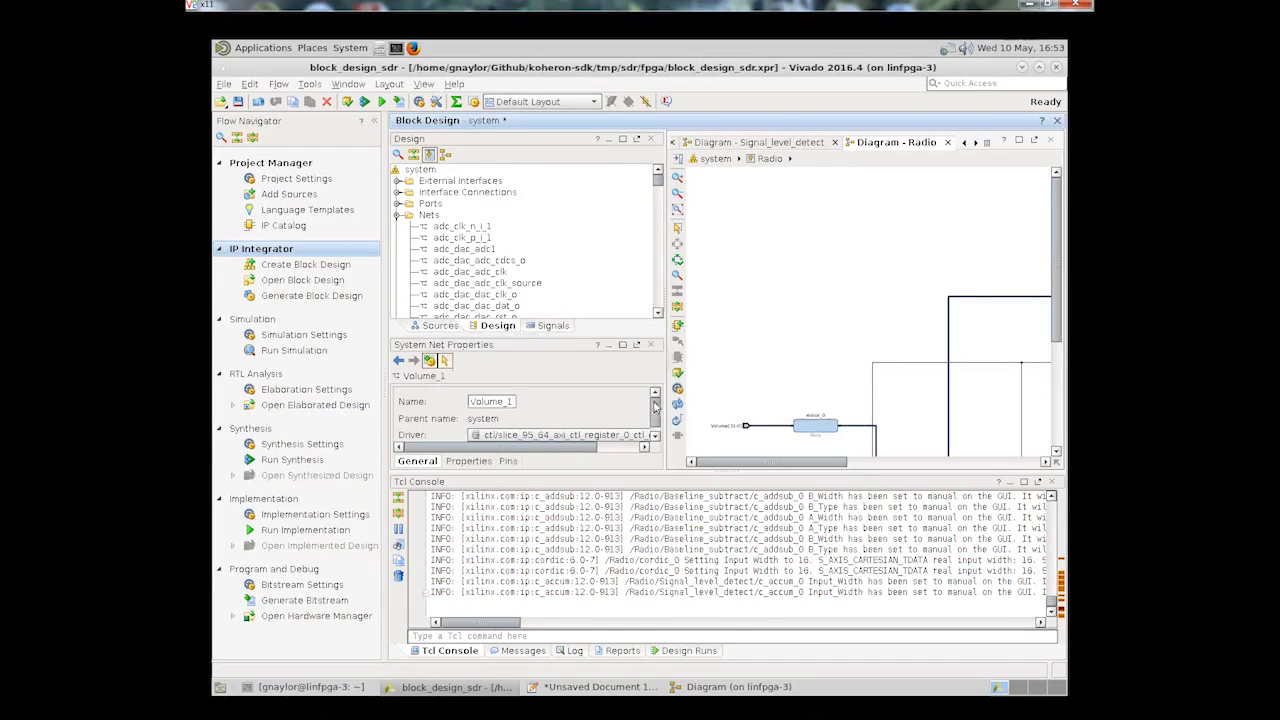
Step: Export the block design as a Tcl script to instruments/sdr/block_design.tcl, overwriting the existing file
{"action": "left_click", "coordinate": [225, 85]}
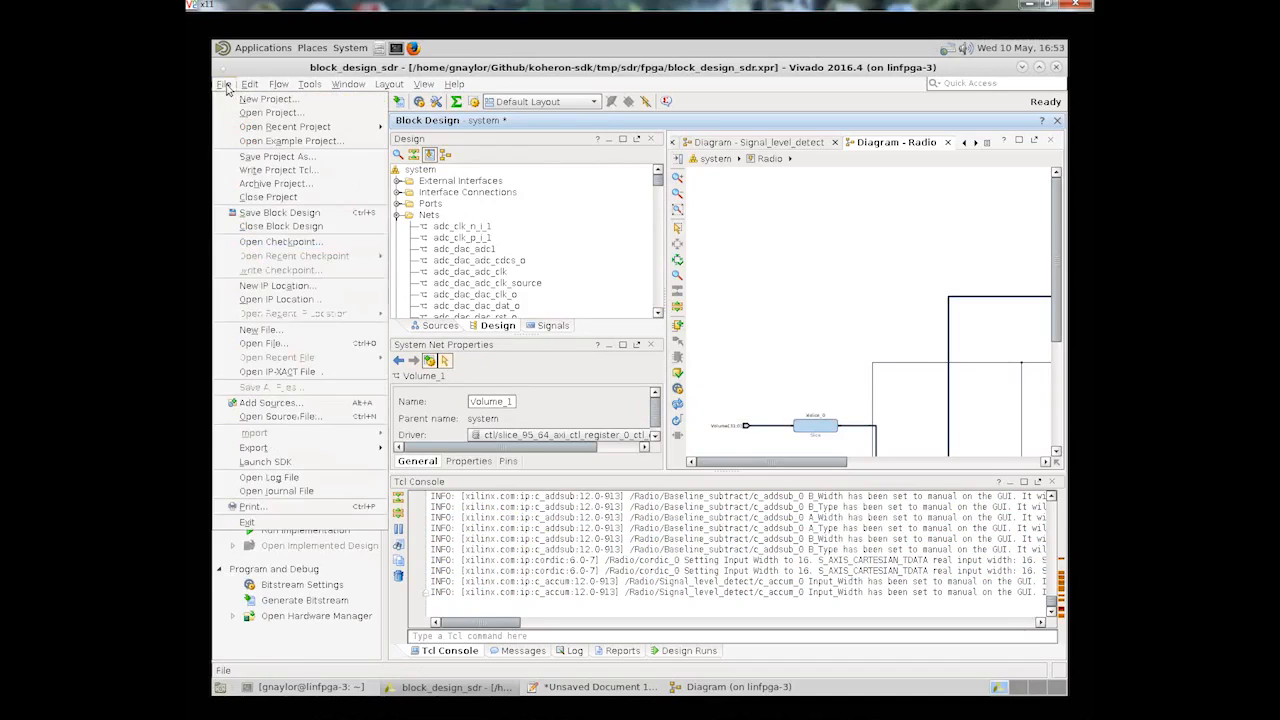
{"action": "mouse_move", "coordinate": [265, 452]}
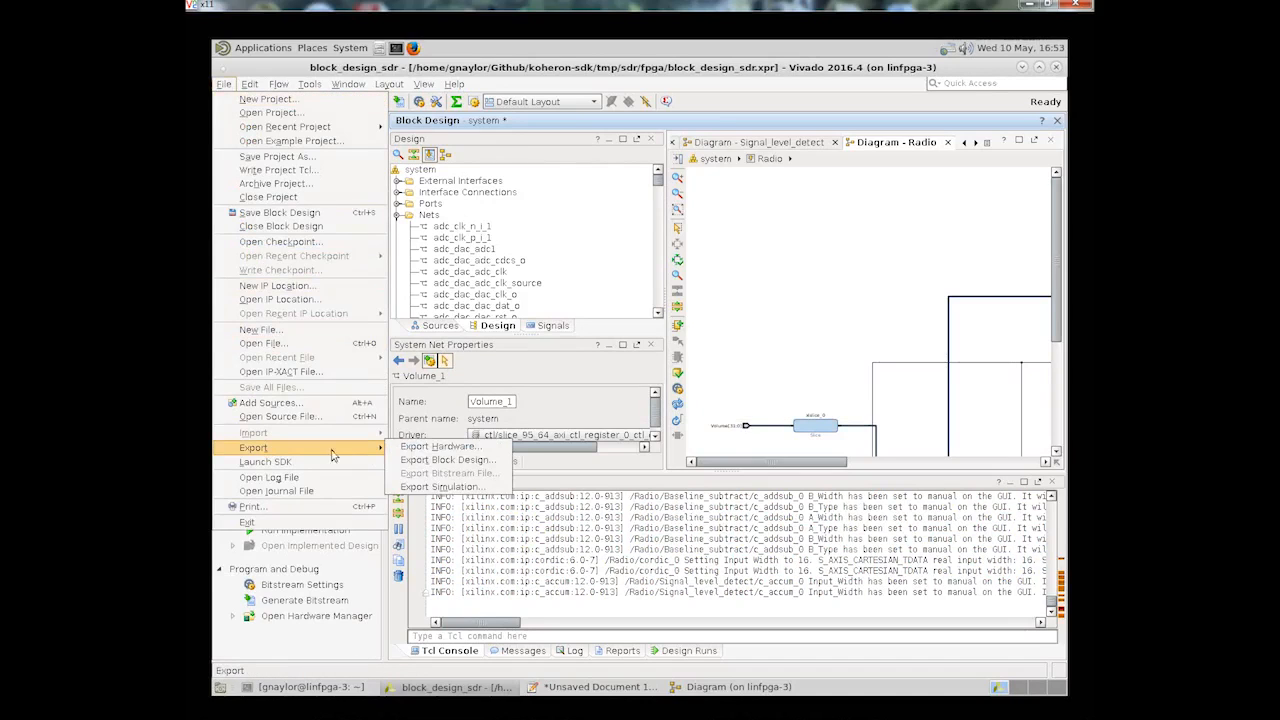
{"action": "left_click", "coordinate": [420, 463]}
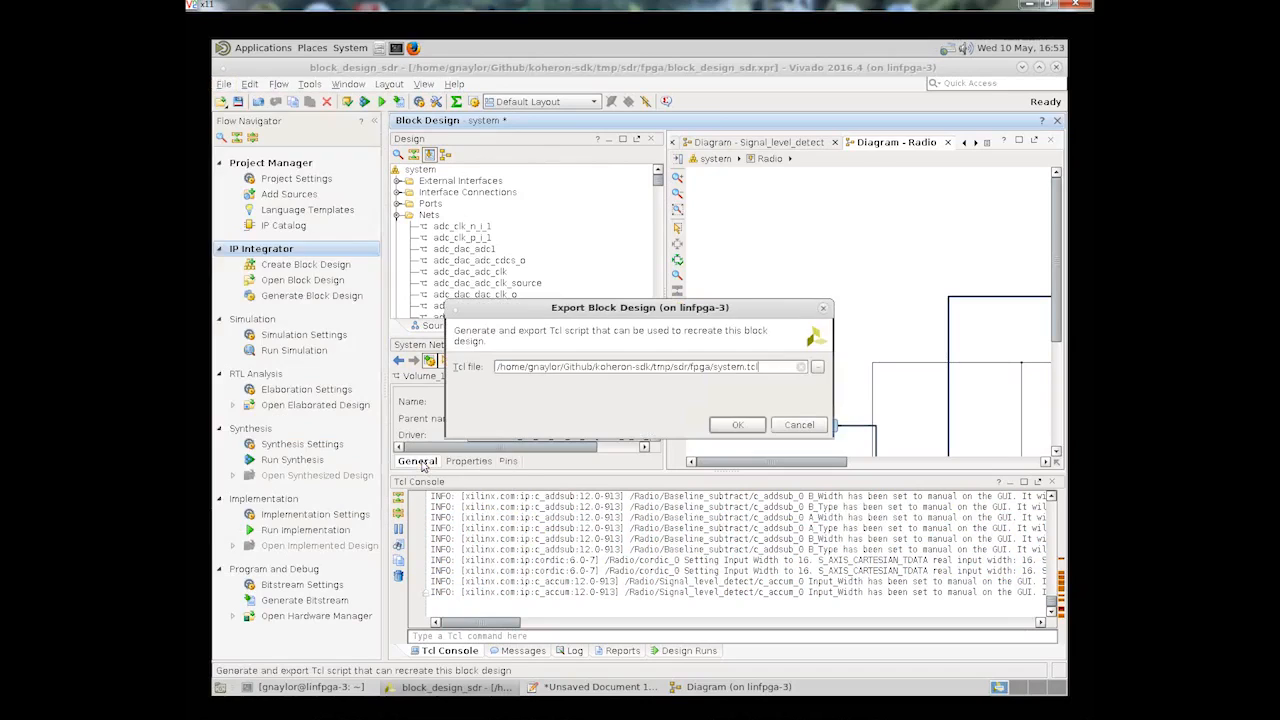
{"action": "left_click", "coordinate": [817, 368]}
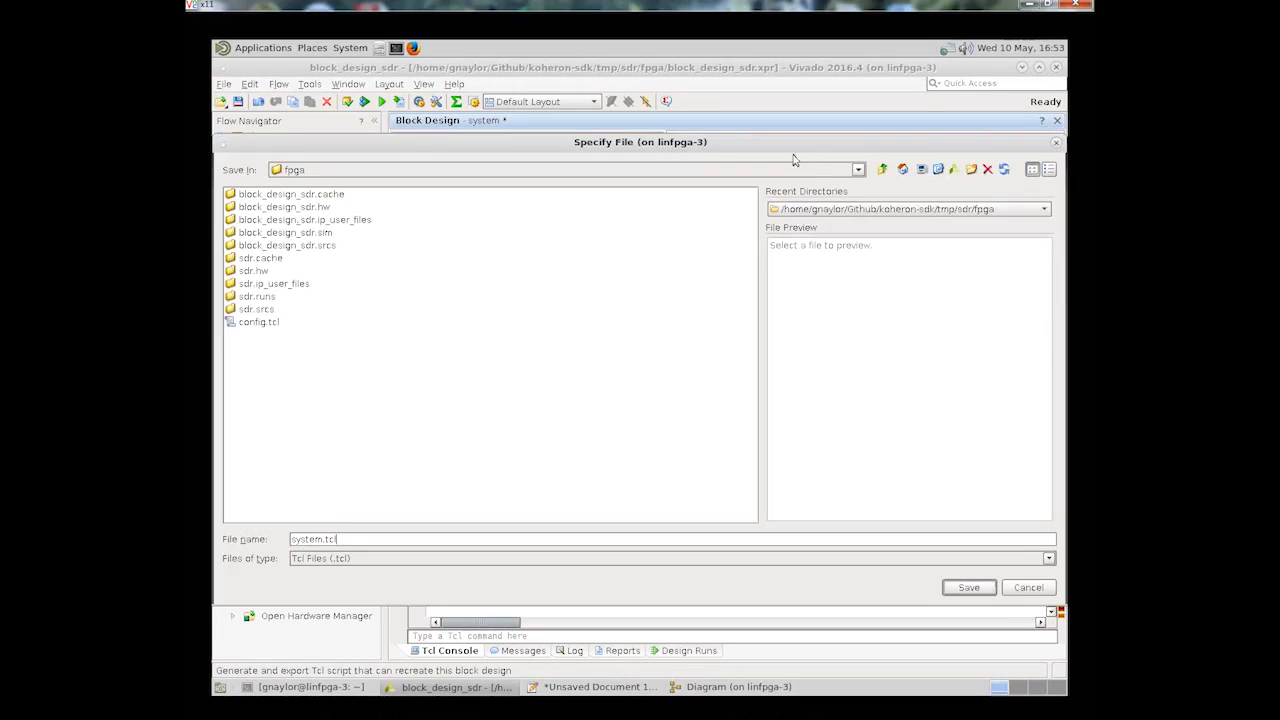
{"action": "left_click", "coordinate": [1044, 209]}
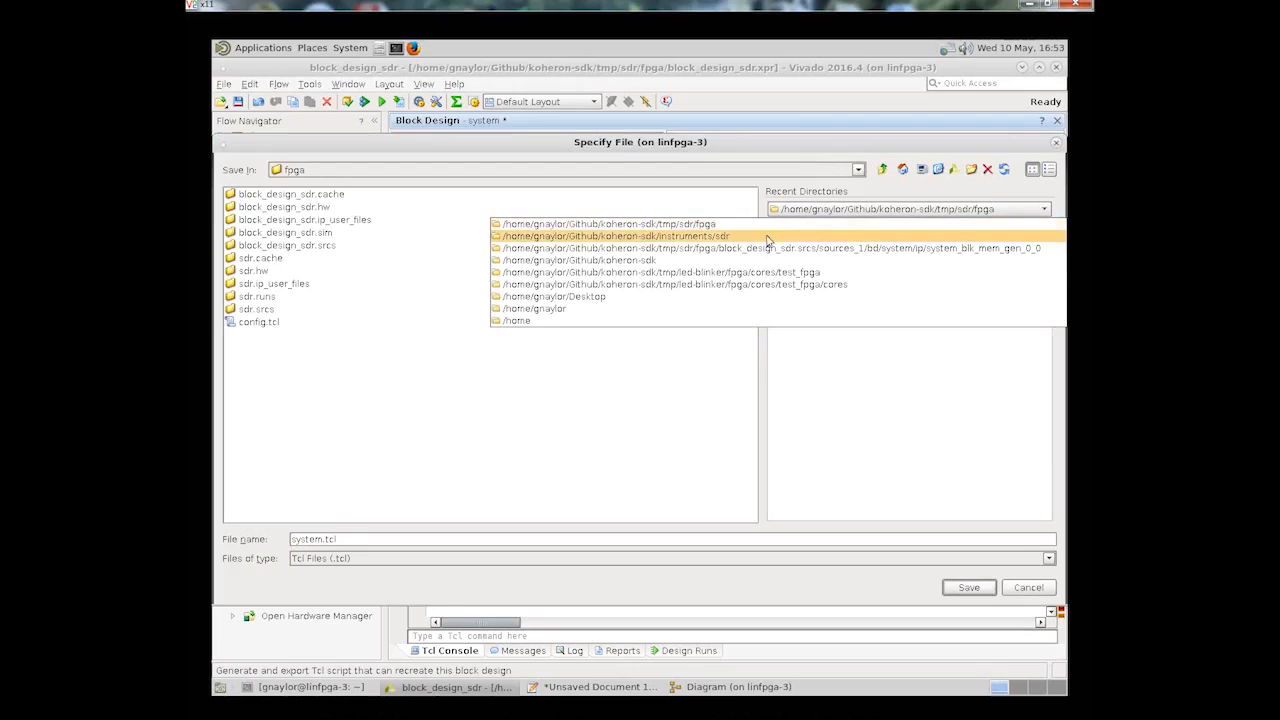
{"action": "left_click", "coordinate": [742, 237]}
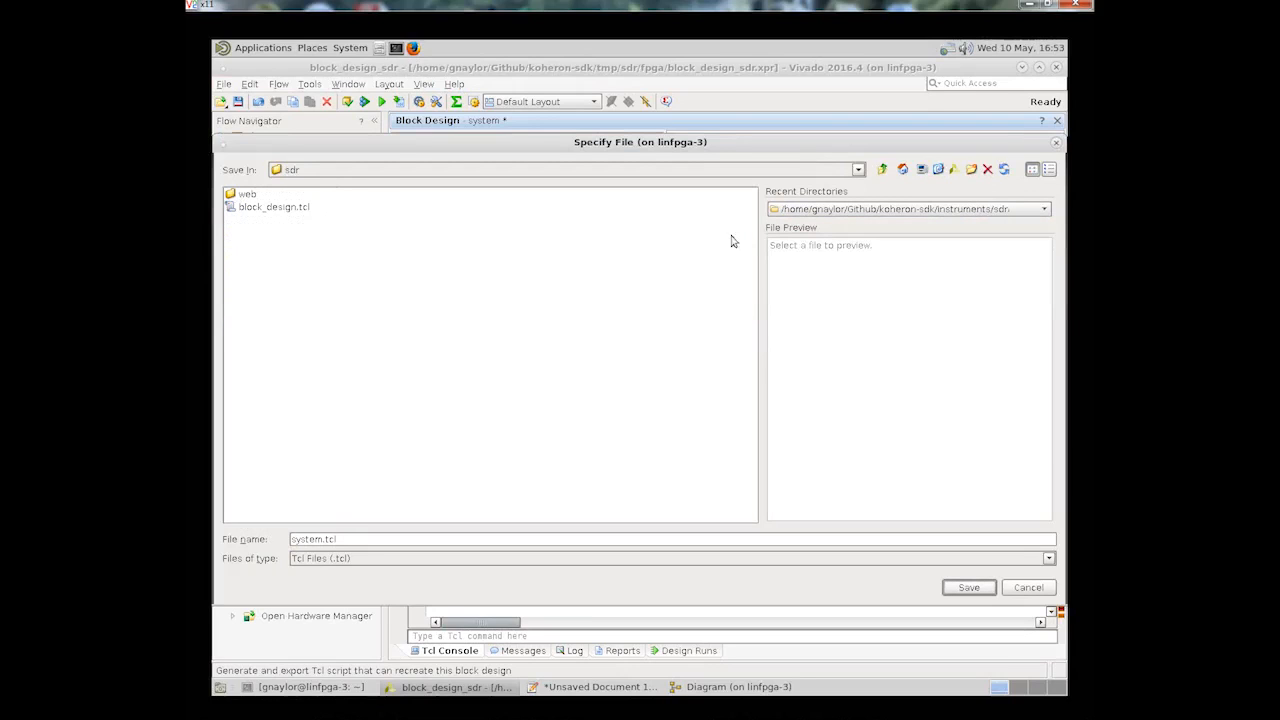
{"action": "left_click", "coordinate": [252, 209]}
{"action": "left_click", "coordinate": [966, 588]}
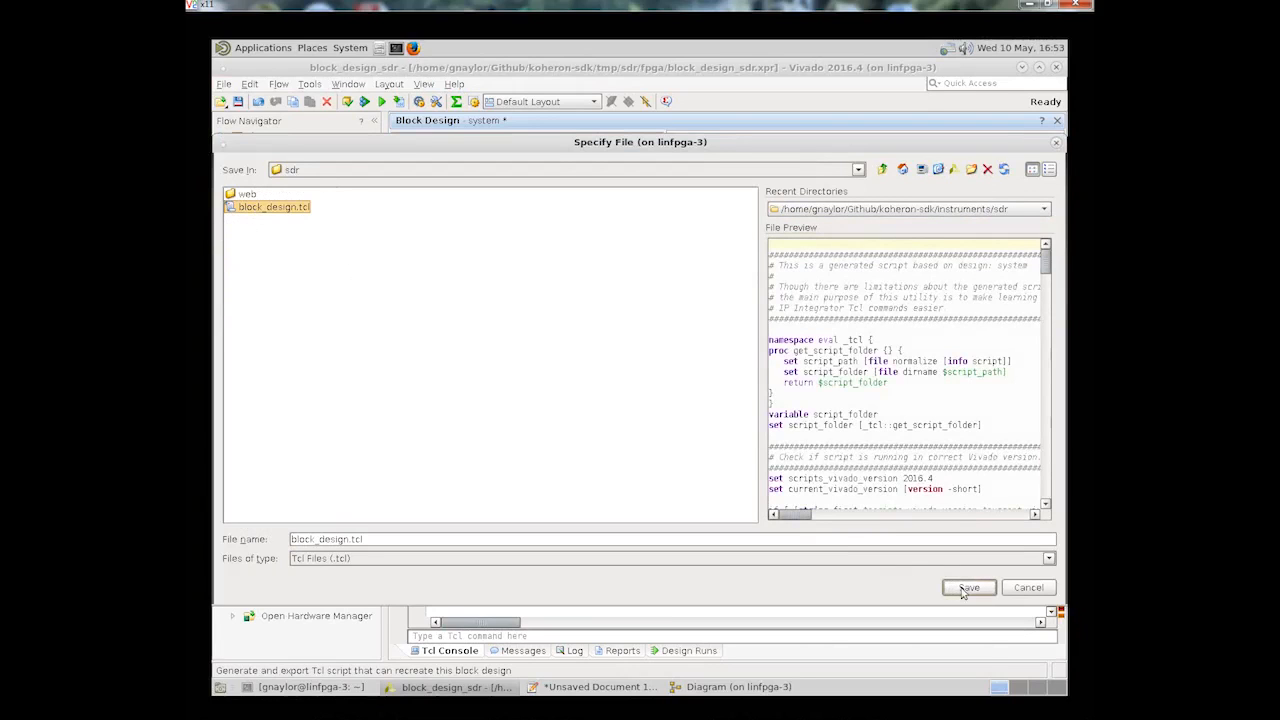
{"action": "left_click", "coordinate": [615, 407]}
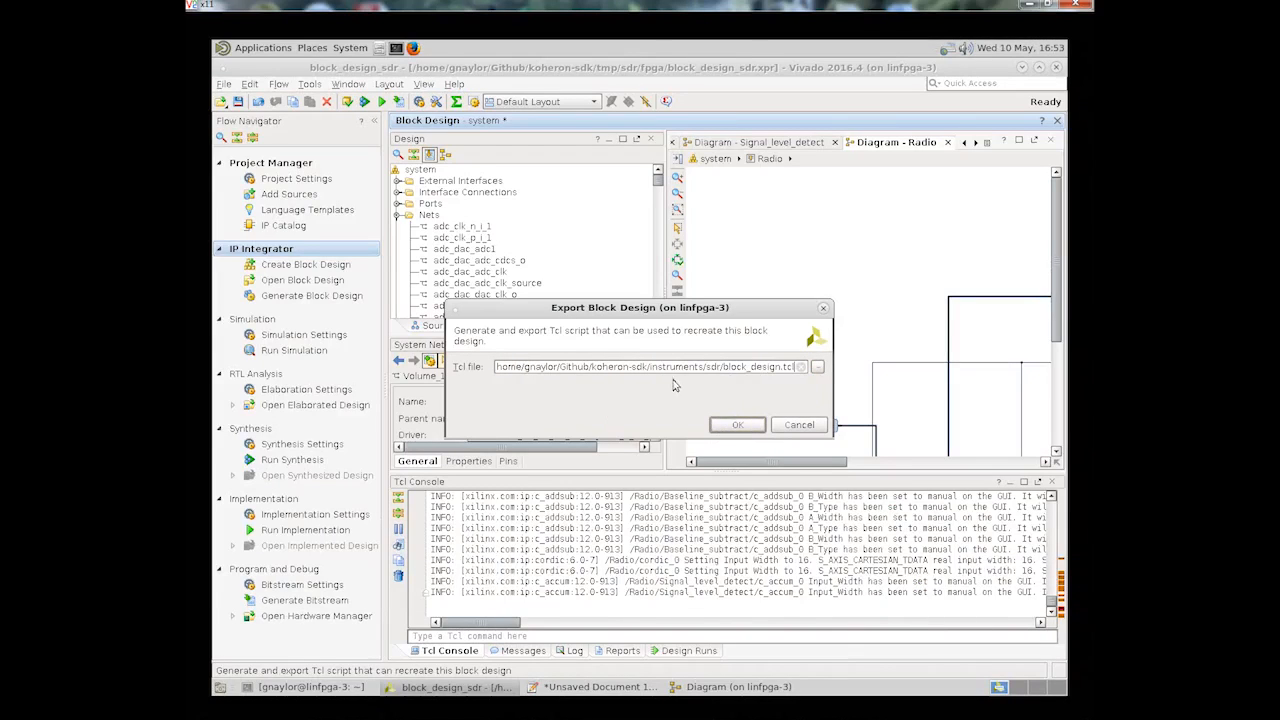
{"action": "left_click", "coordinate": [744, 426]}
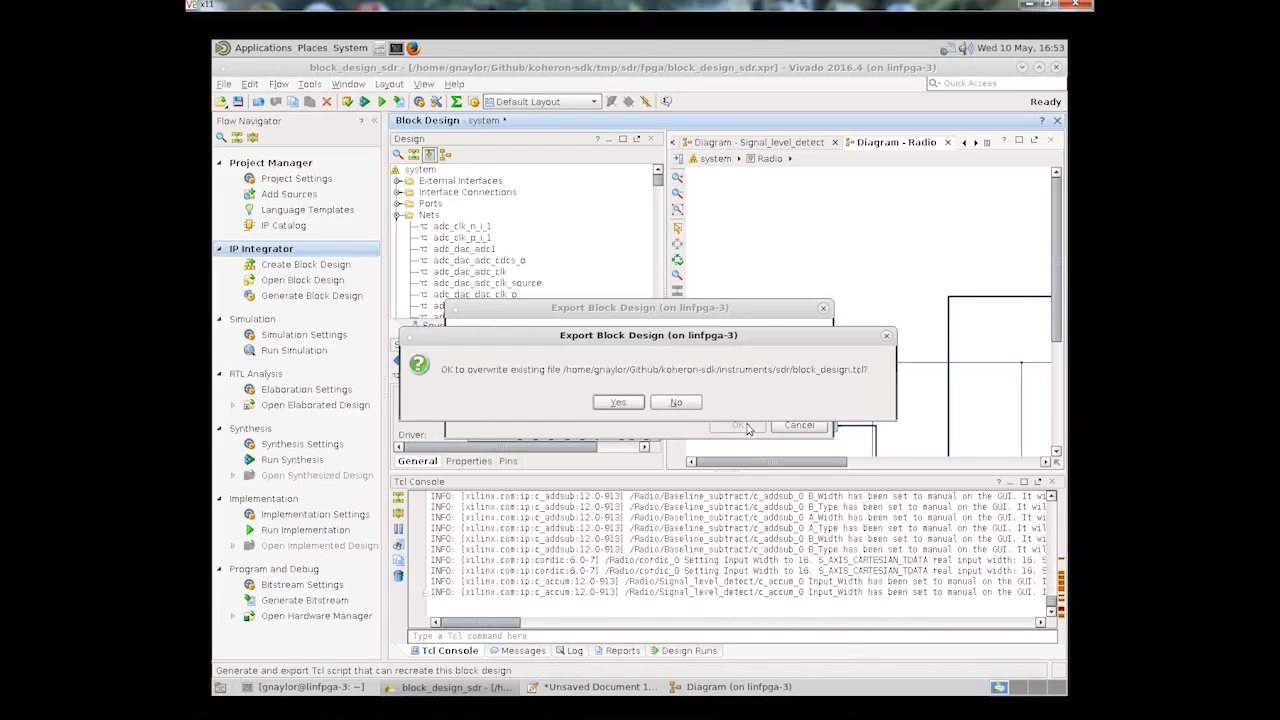
{"action": "left_click", "coordinate": [622, 405]}
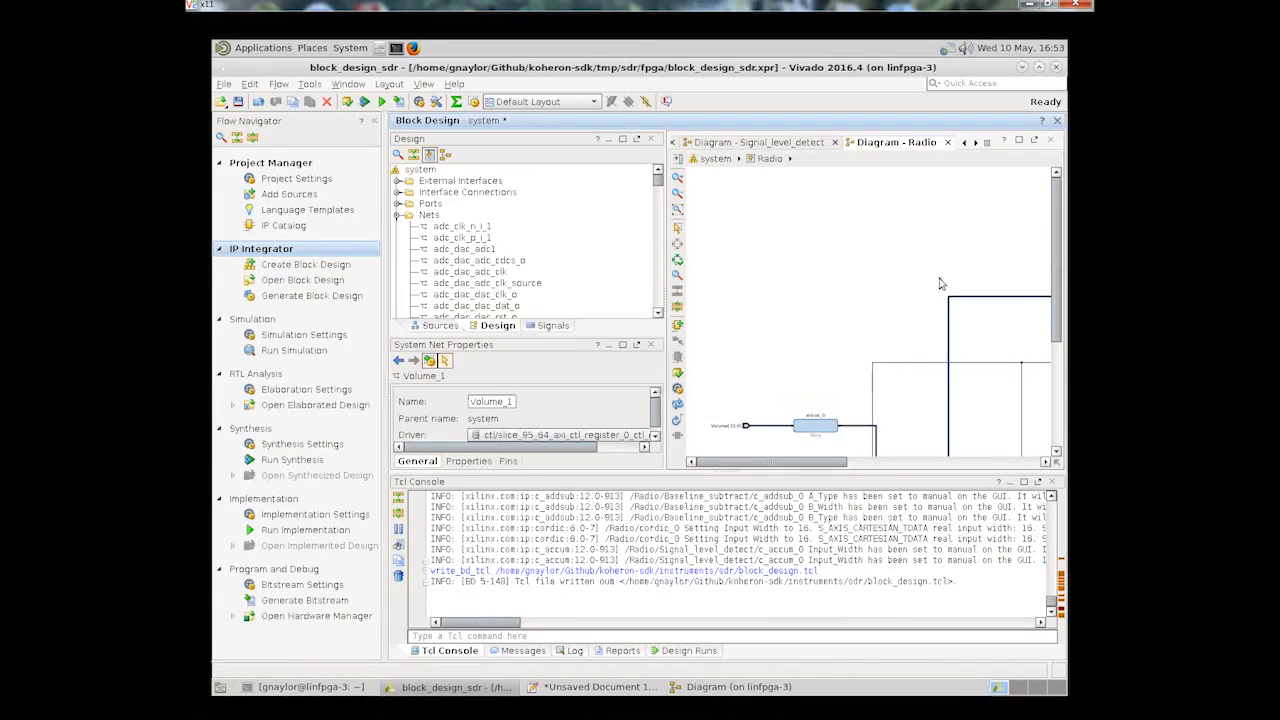
Step: Close the Radio and Signal_level_detect diagrams and bring up the top-level system diagram
{"action": "left_click_drag", "start_coordinate": [884, 327], "coordinate": [775, 259]}
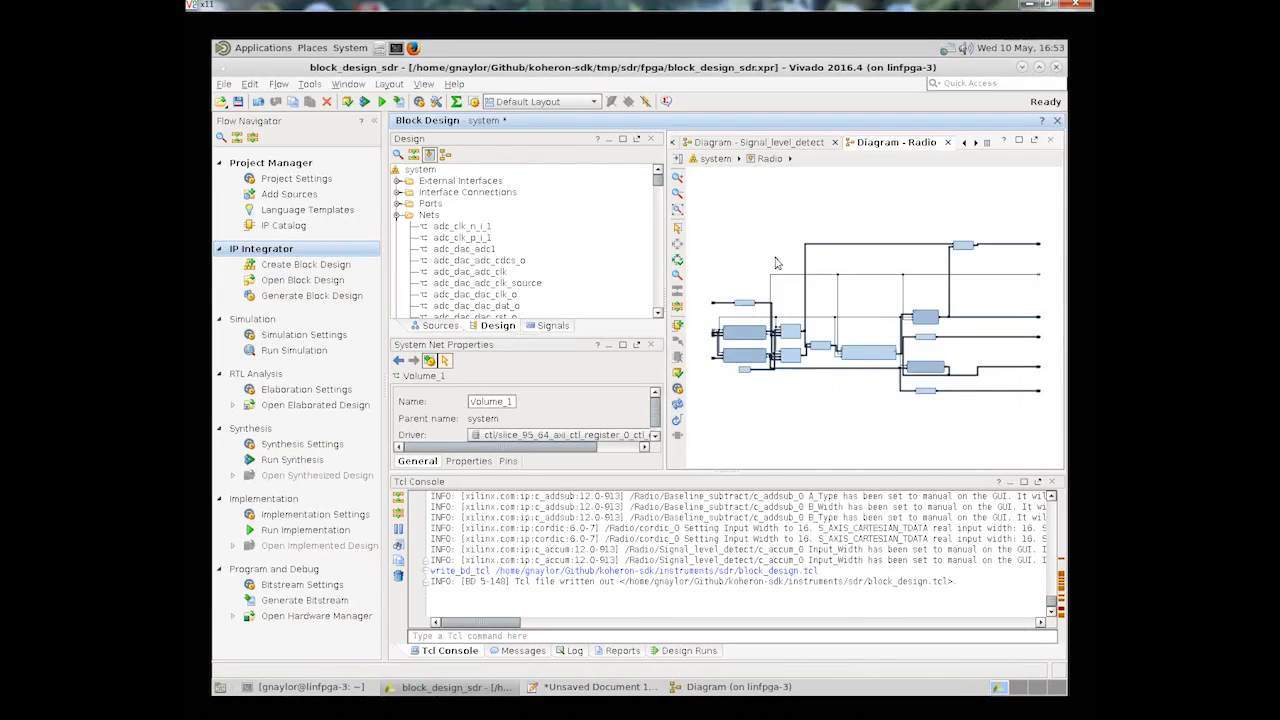
{"action": "left_click", "coordinate": [948, 143]}
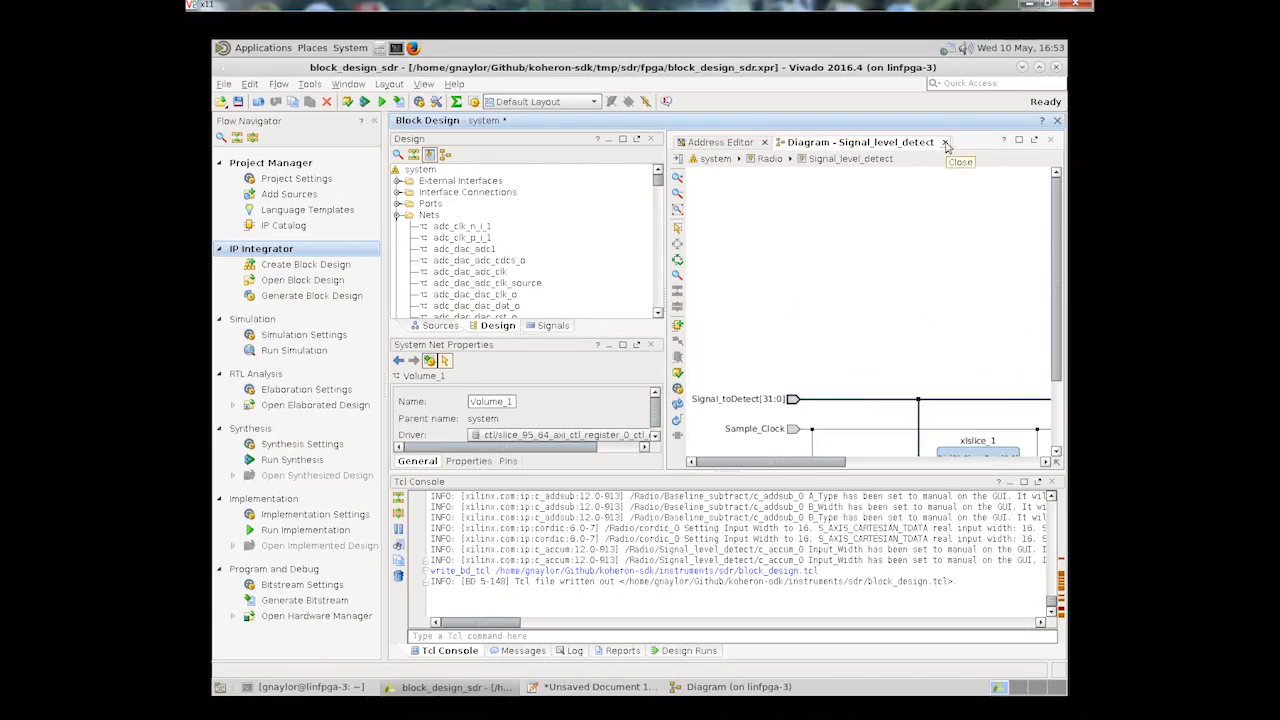
{"action": "left_click", "coordinate": [946, 143]}
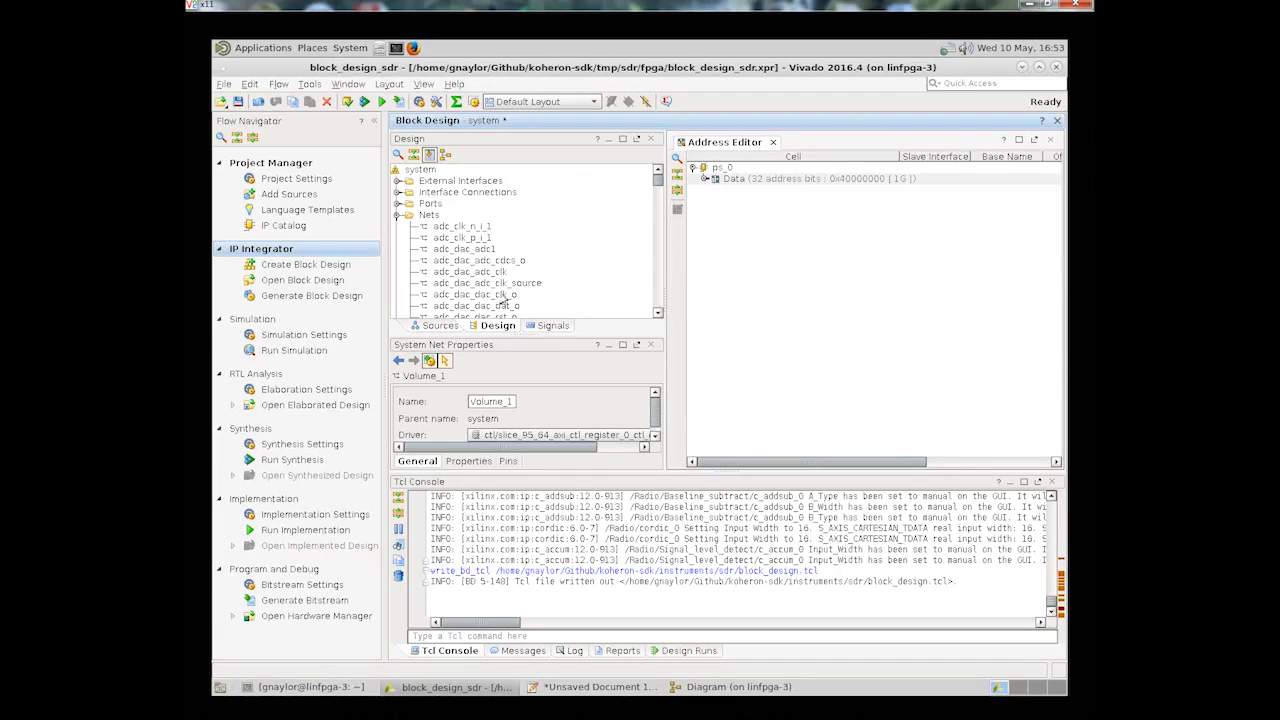
{"action": "left_click", "coordinate": [295, 281]}
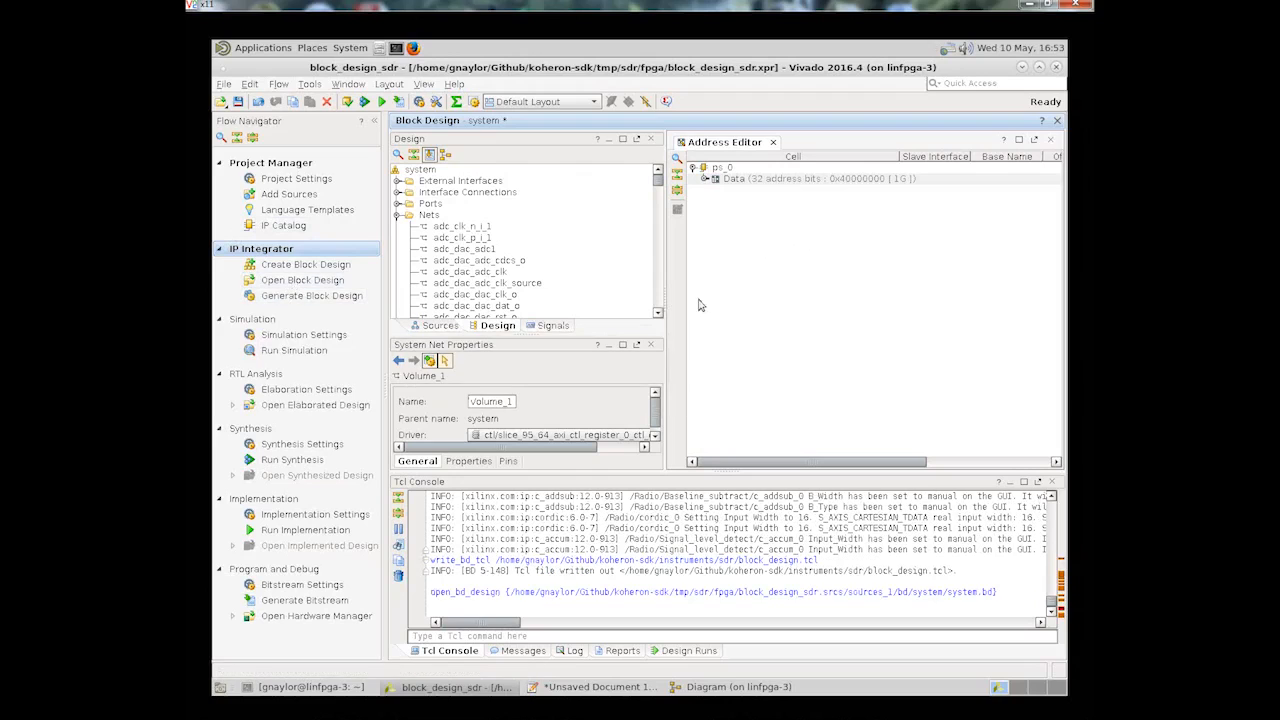
{"action": "left_click", "coordinate": [741, 686]}
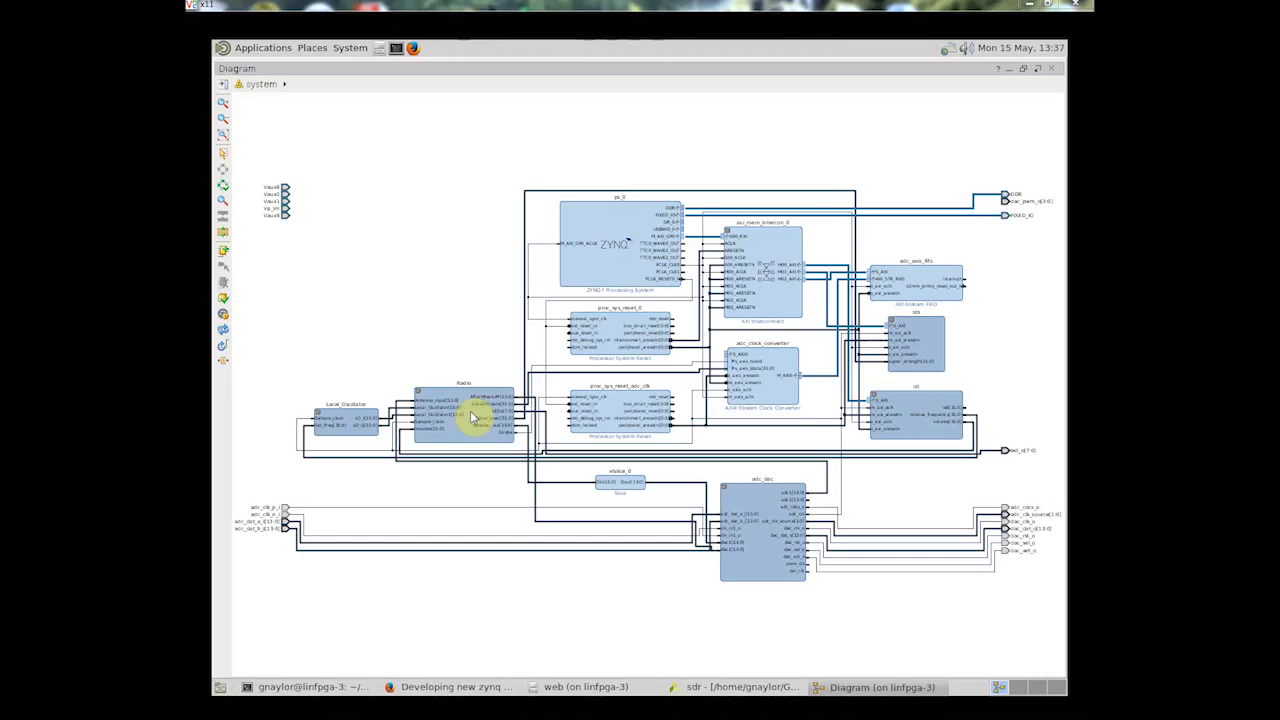
Step: Trace the volume net from ctl to Radio and examine the slice it feeds inside Radio
{"action": "left_click", "coordinate": [972, 427]}
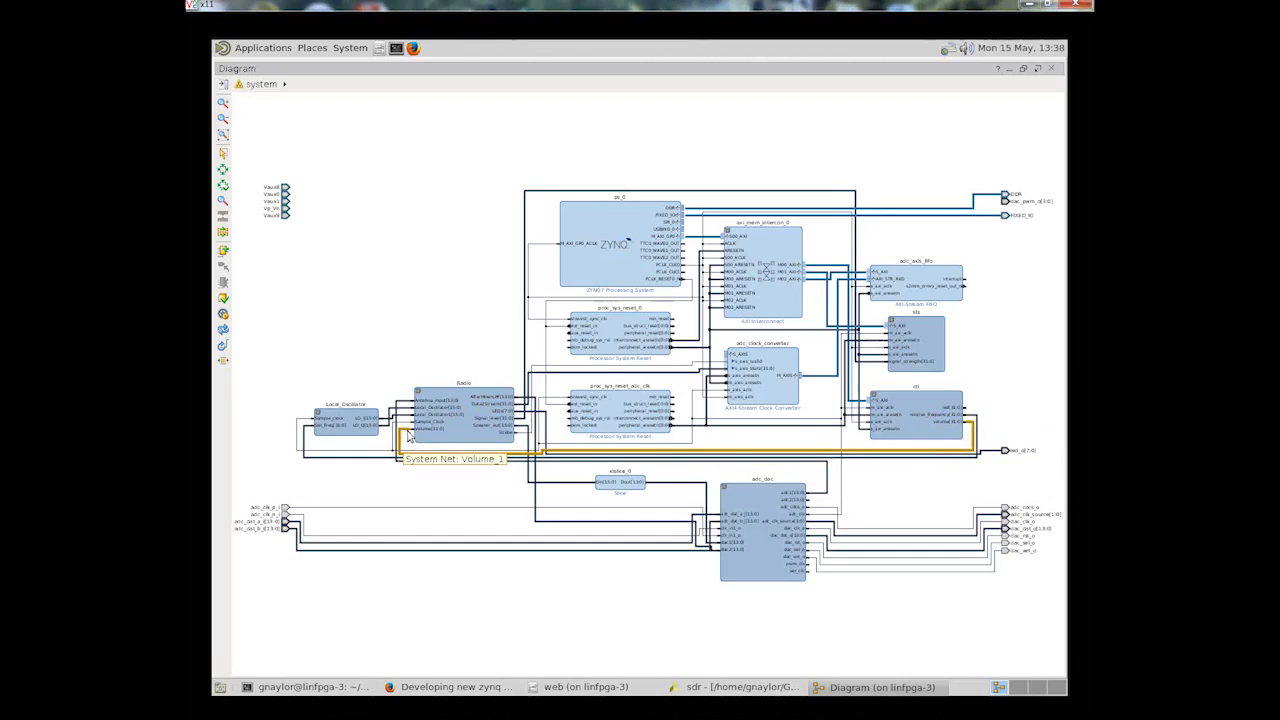
{"action": "left_click", "coordinate": [458, 434]}
{"action": "double_click", "coordinate": [458, 434]}
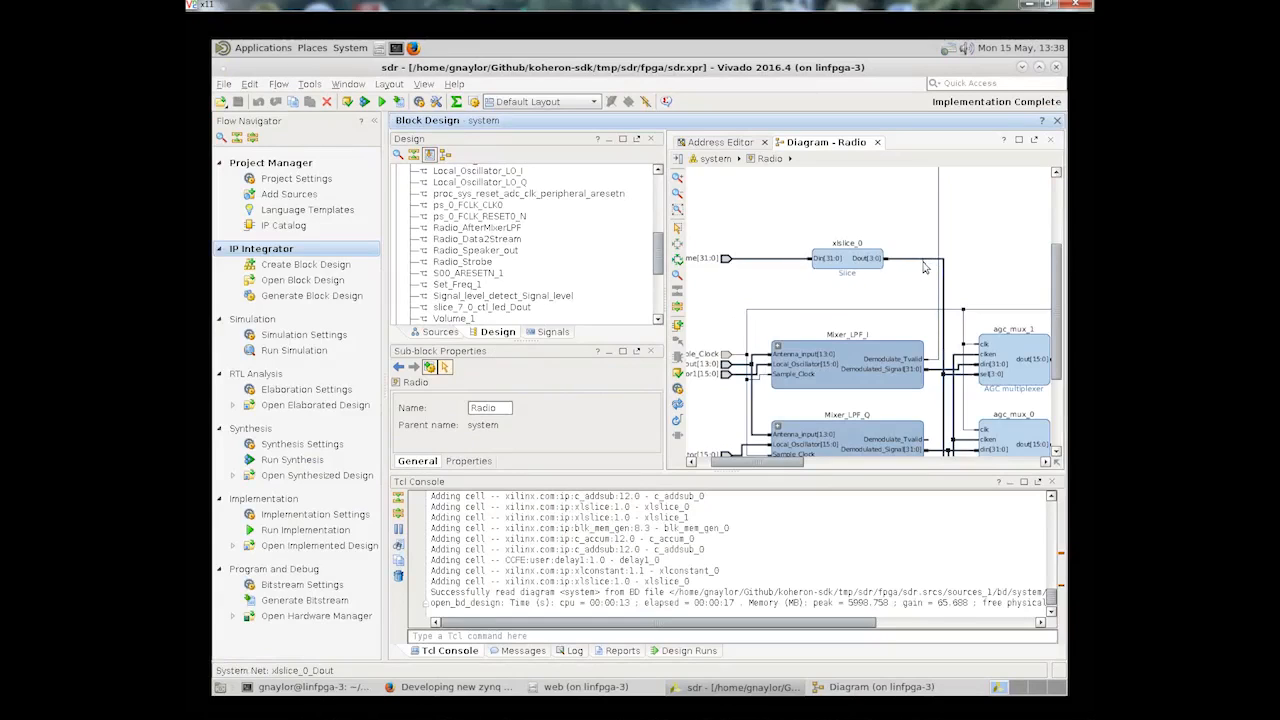
{"action": "left_click", "coordinate": [720, 162]}
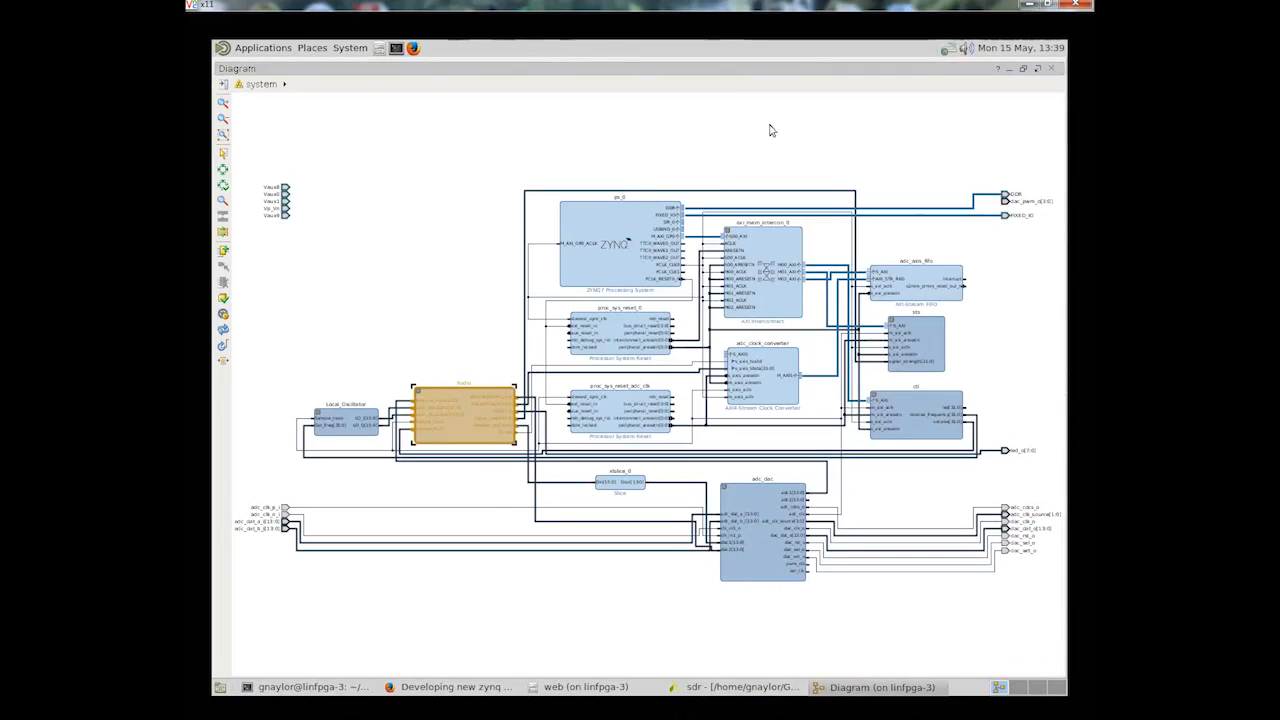
Step: Trace the system-level nets from adc_dac's adc1 output to Radio and from xlslice_0's Dout to adc_dac
{"action": "left_click", "coordinate": [545, 602]}
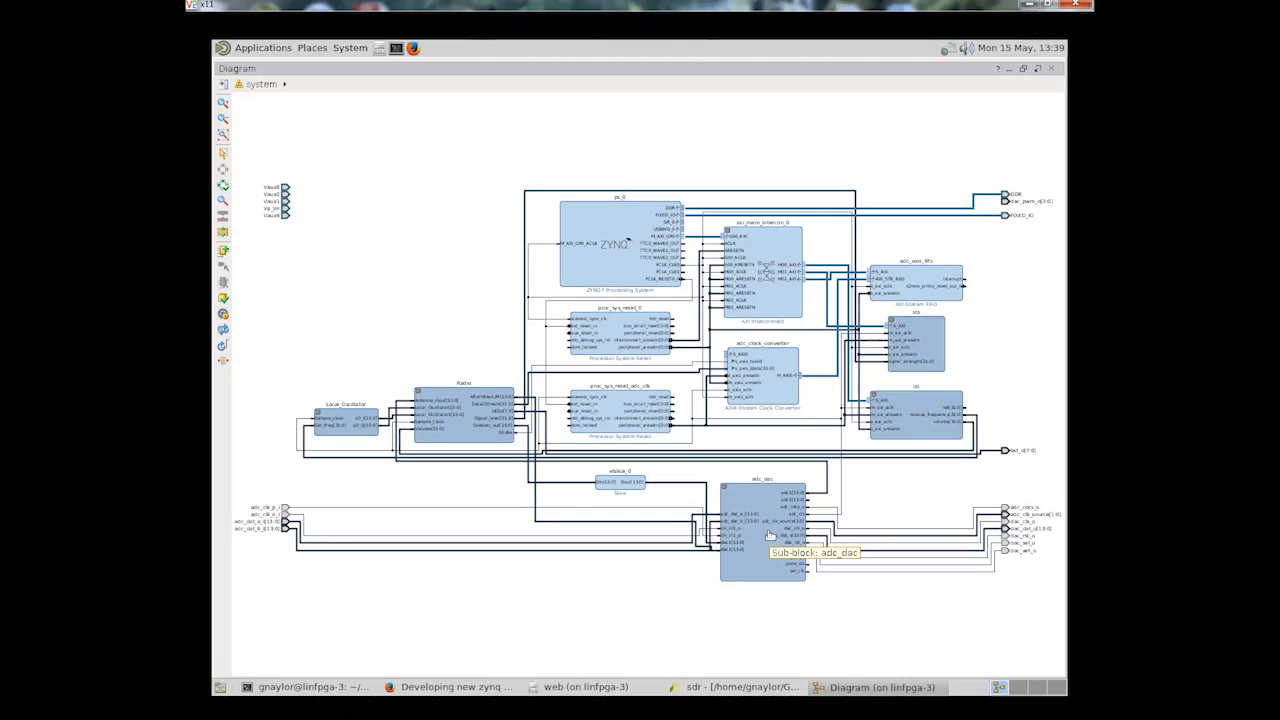
{"action": "left_click", "coordinate": [826, 496]}
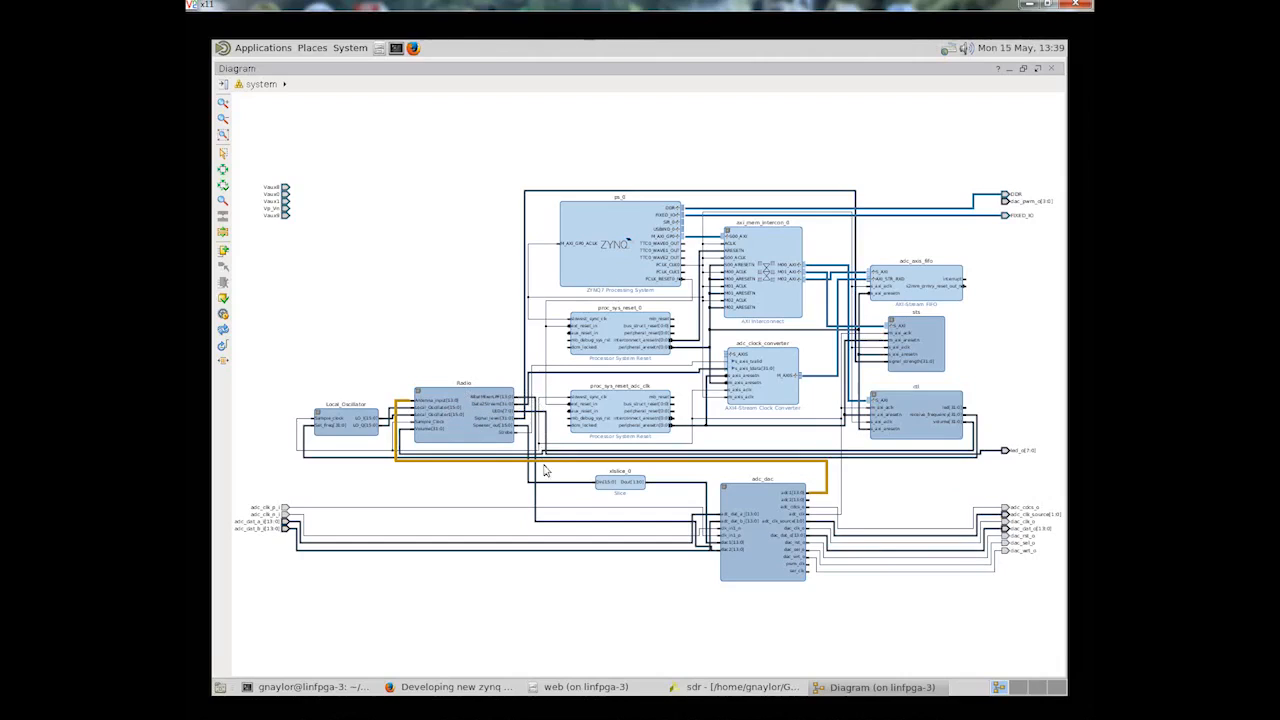
{"action": "mouse_move", "coordinate": [645, 483]}
{"action": "left_mouse_down"}
{"action": "mouse_move", "coordinate": [689, 490]}
{"action": "mouse_move", "coordinate": [728, 545]}
{"action": "left_mouse_up"}
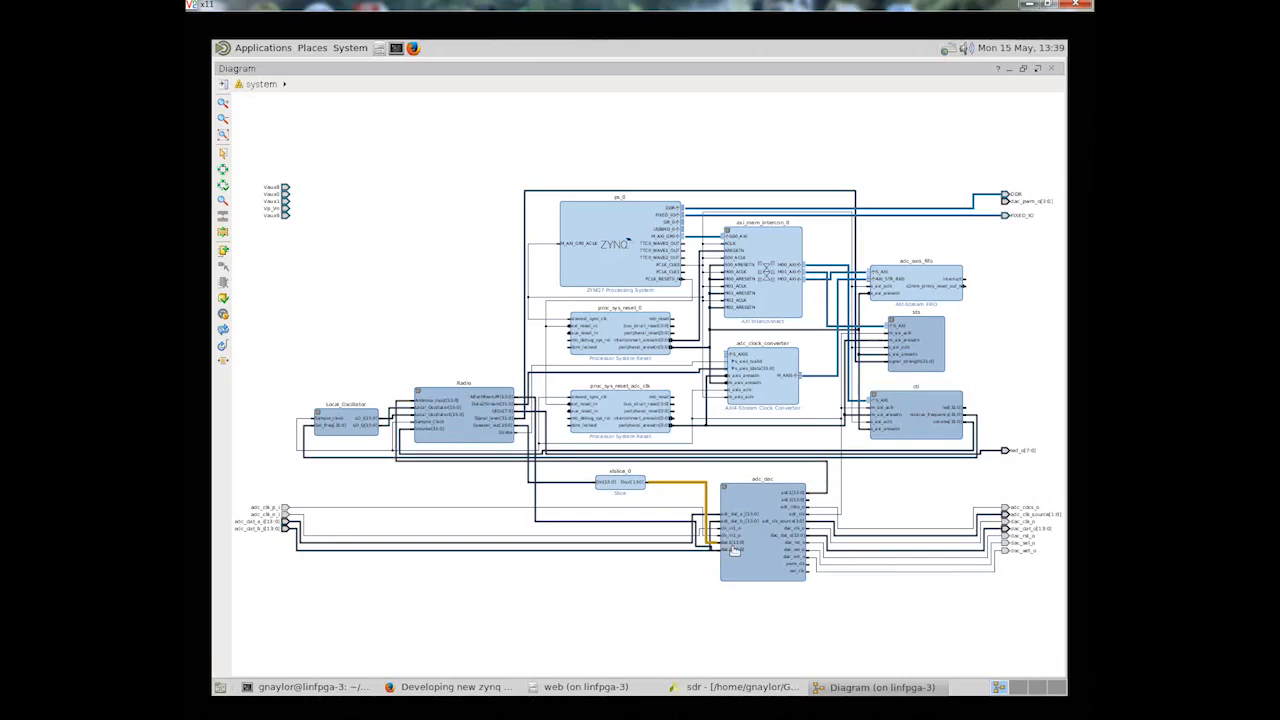
Step: Examine Radio's Data2Stream and Strobe nets into adc_clock_converter and the converter's onward path to adc_axis_fifo
{"action": "left_click", "coordinate": [700, 553]}
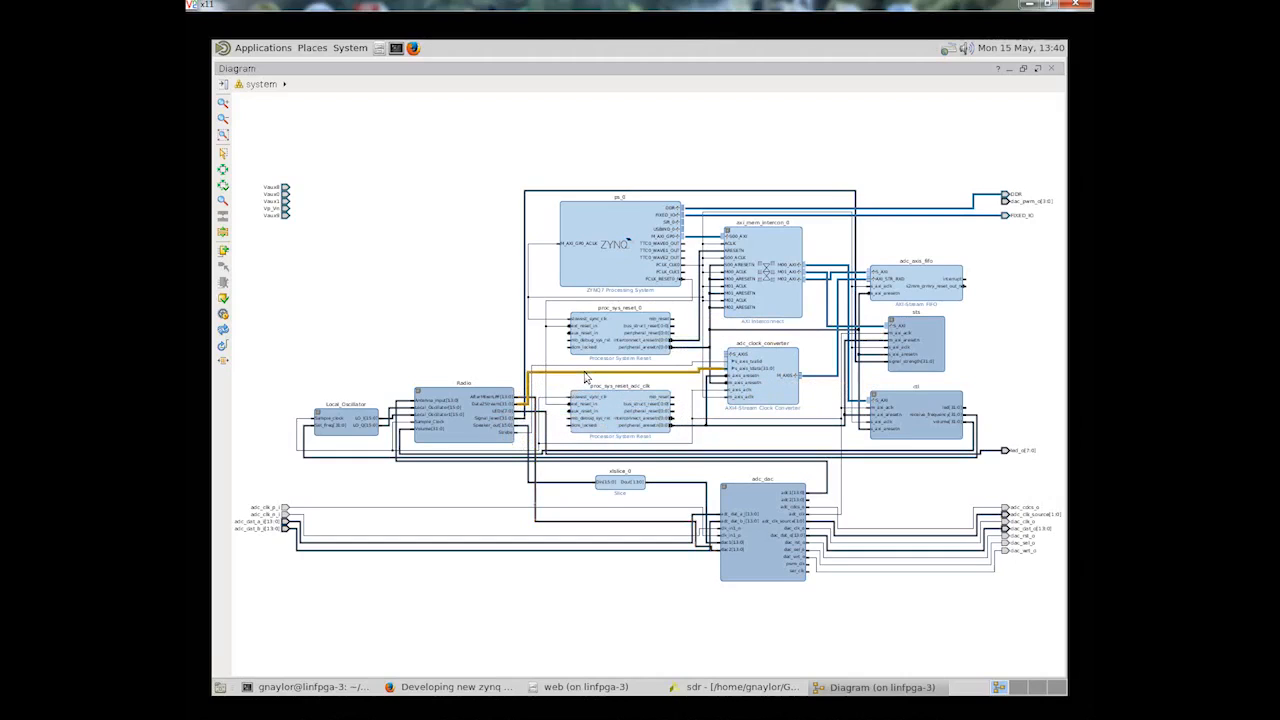
{"action": "left_click_drag", "start_coordinate": [421, 283], "coordinate": [866, 480]}
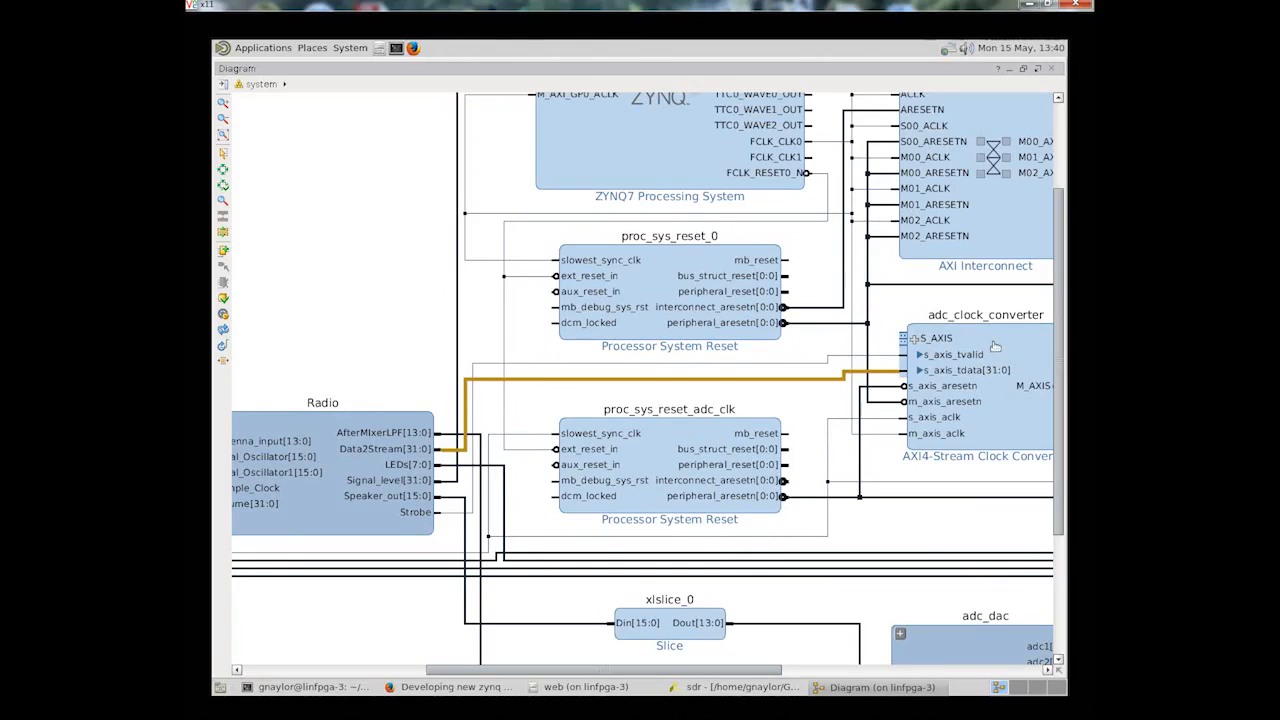
{"action": "left_click", "coordinate": [803, 368]}
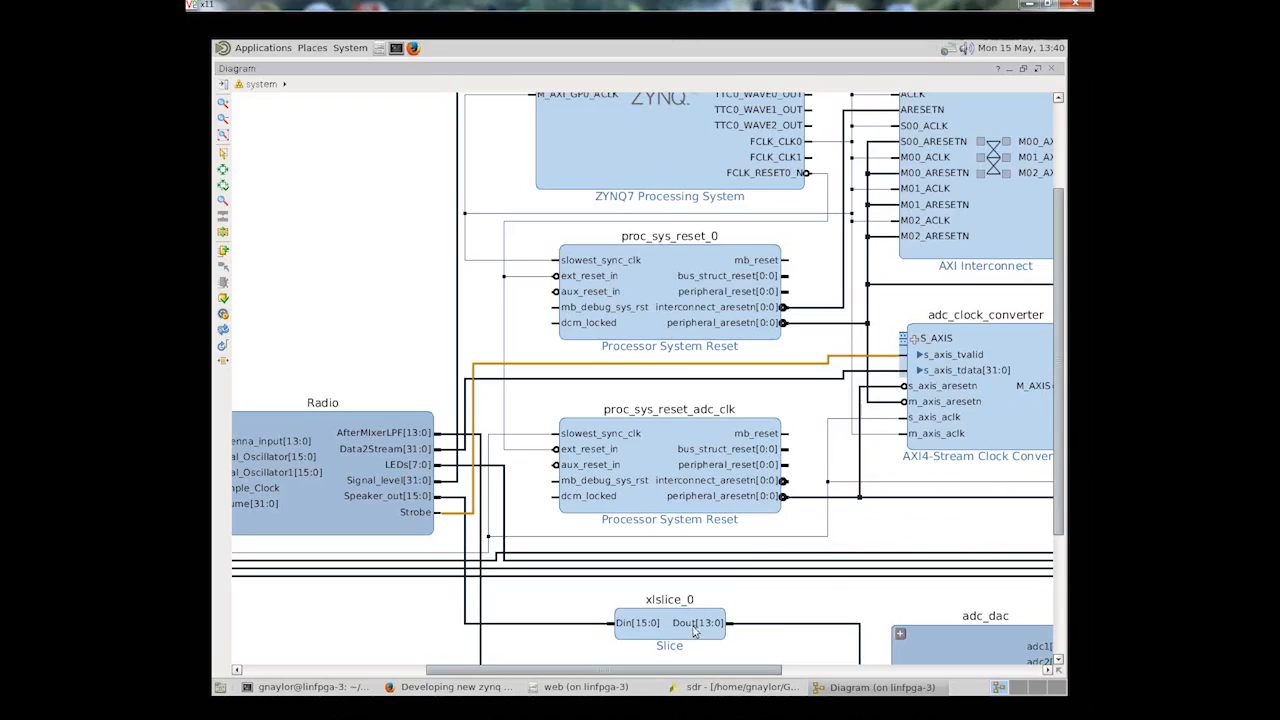
{"action": "left_click_drag", "start_coordinate": [727, 669], "coordinate": [941, 668]}
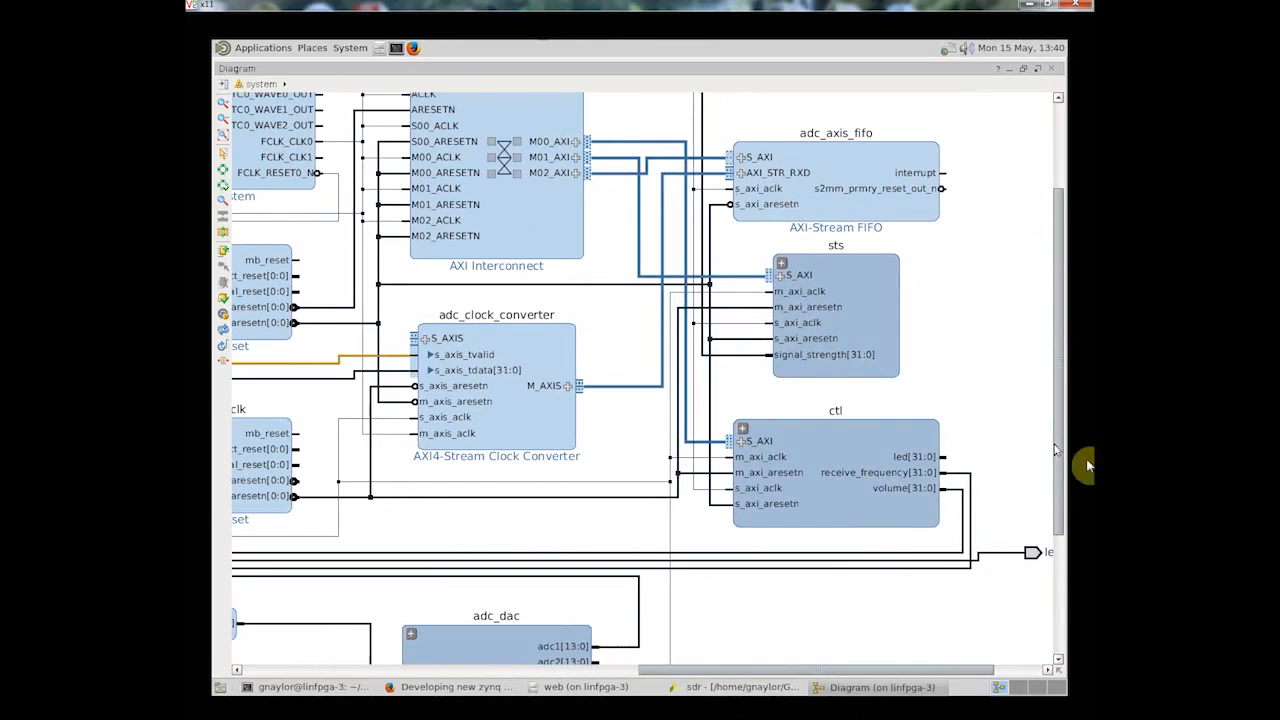
{"action": "left_click_drag", "start_coordinate": [1020, 438], "coordinate": [960, 372]}
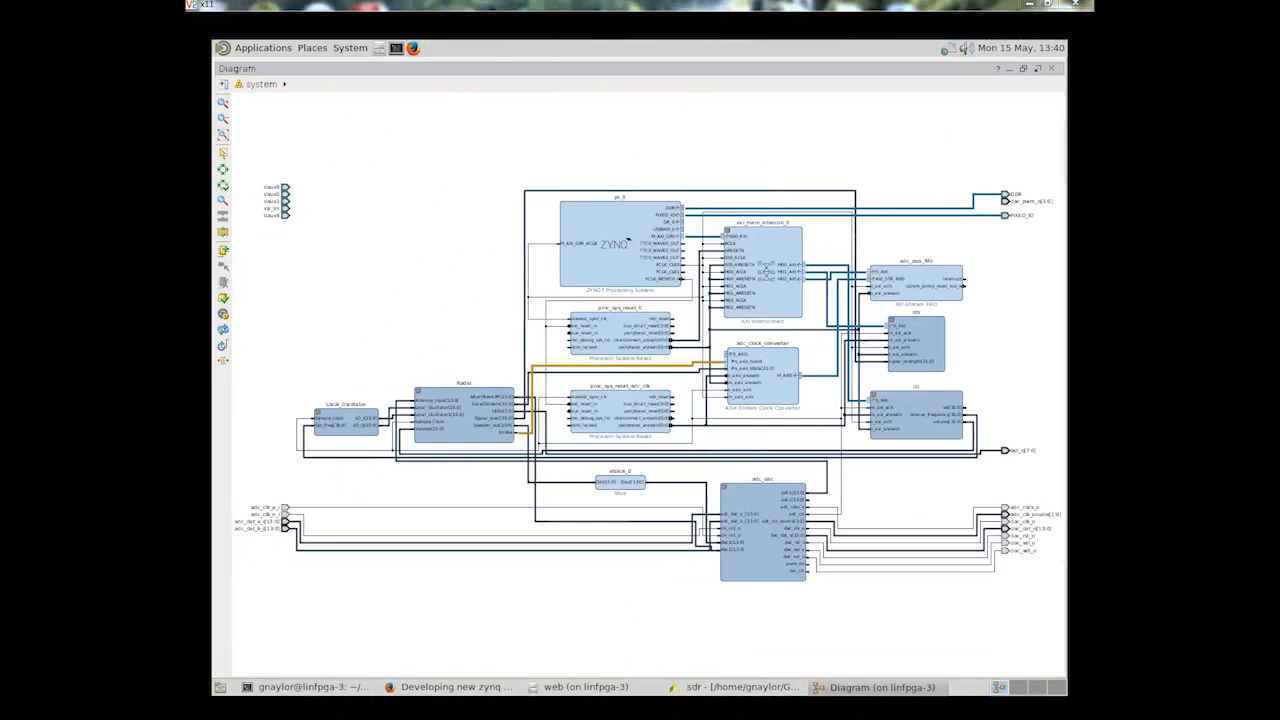